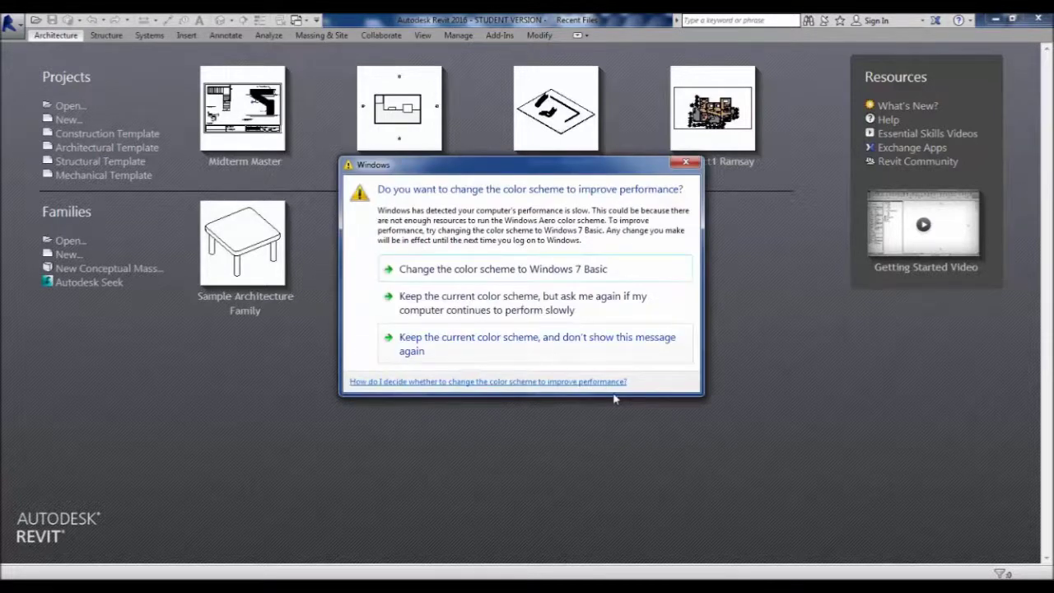
- Keep the current Windows color scheme and stop the performance message from being shown again
left_click(542, 344)
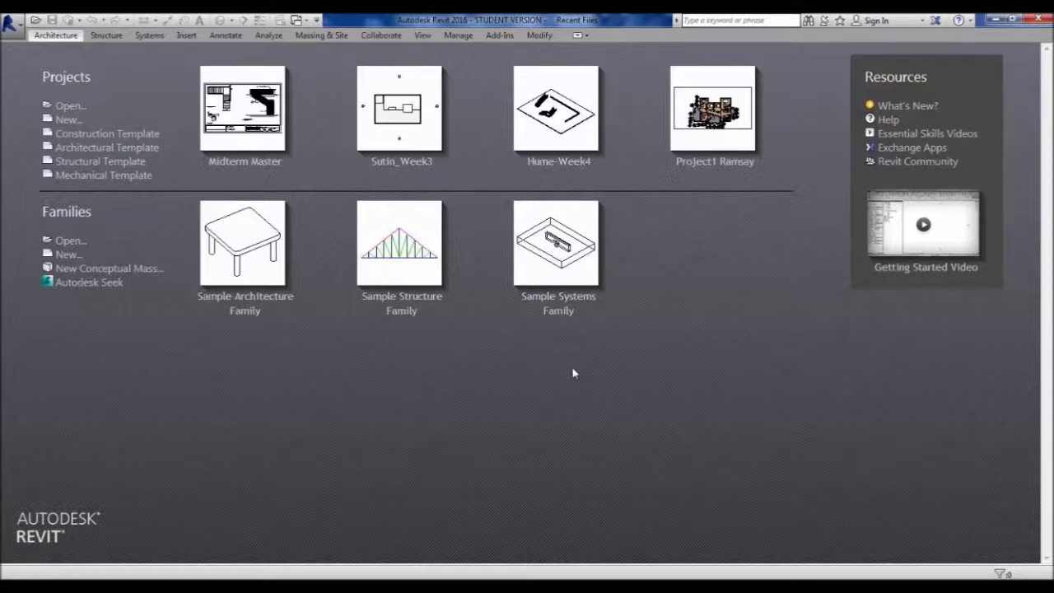
key("XF86MonBrightnessDown")
key("XF86MonBrightnessUp")
- Create a new family from the Window.rft template
left_click(67, 257)
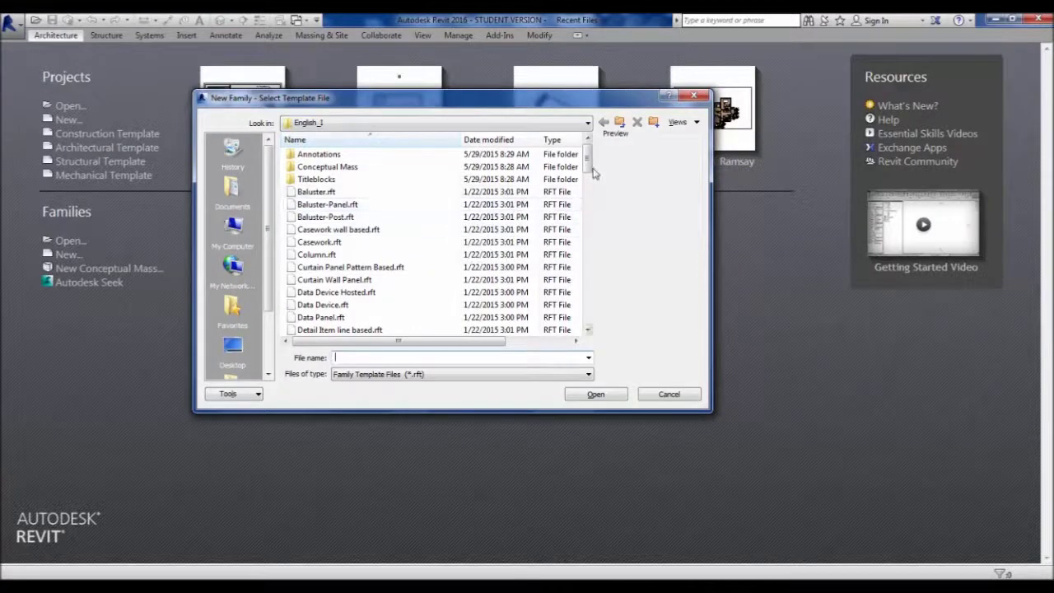
left_click_drag(587, 164, 585, 328)
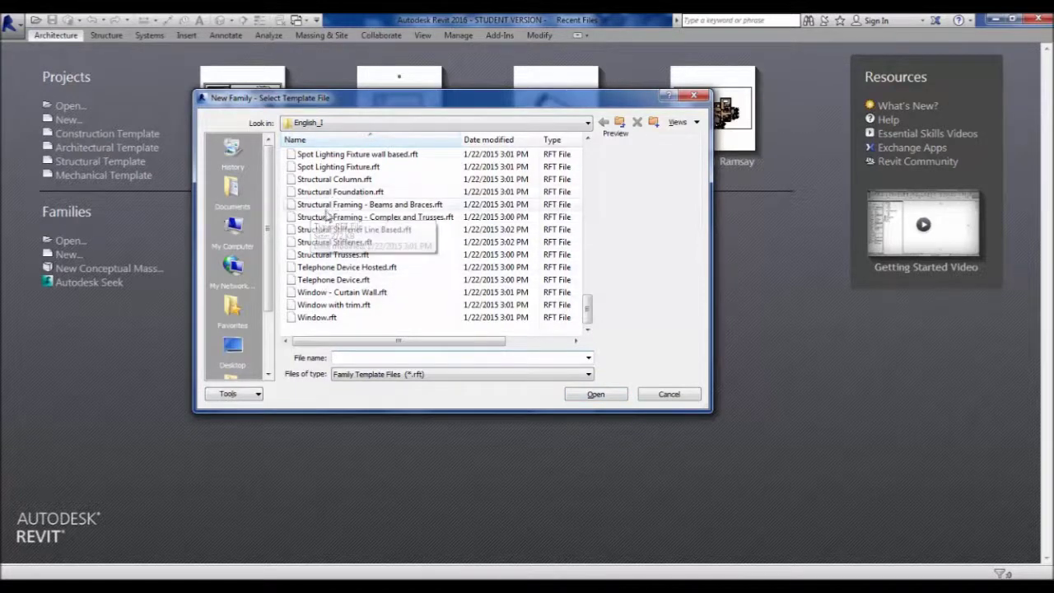
left_click_drag(589, 311, 617, 215)
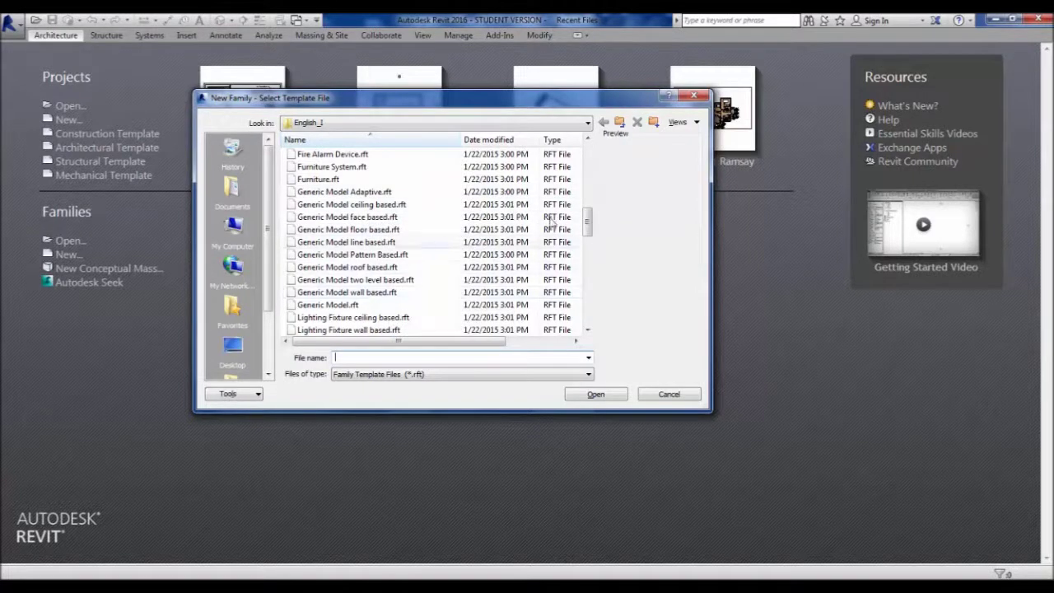
left_click_drag(588, 227, 593, 329)
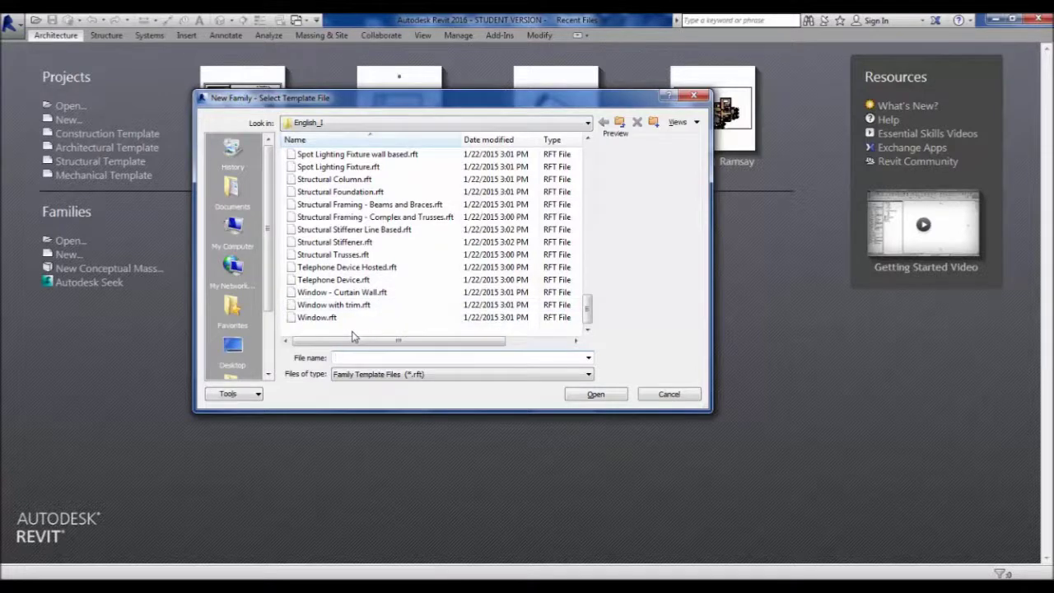
left_click(332, 319)
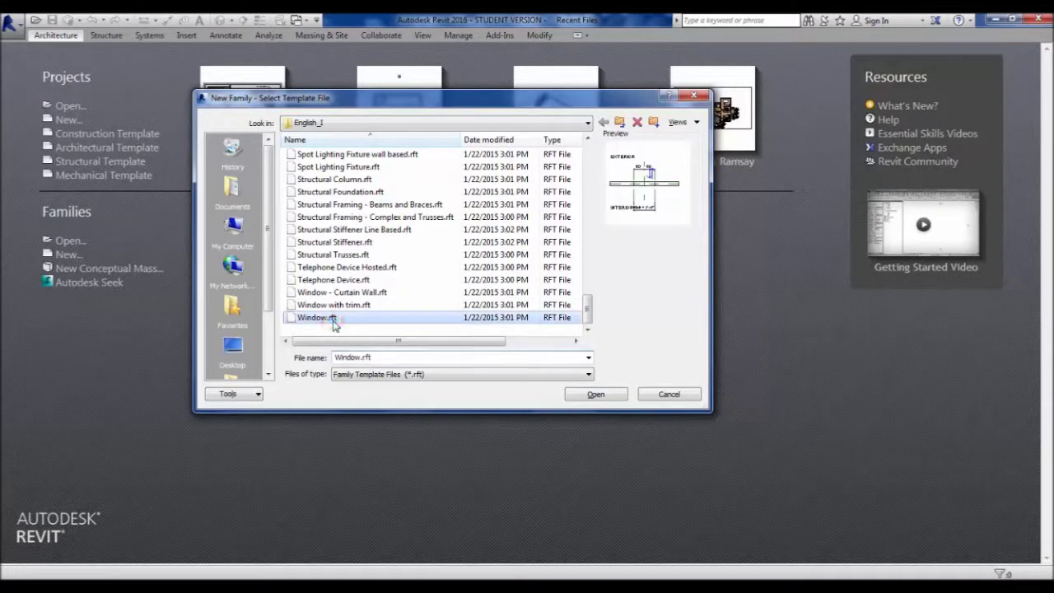
left_click(348, 305)
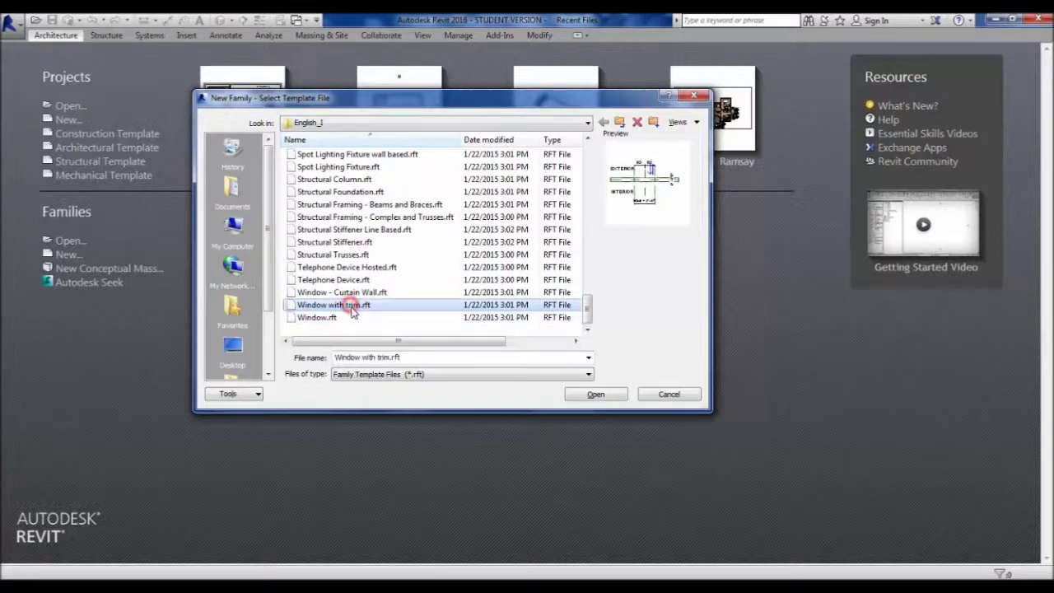
left_click(345, 320)
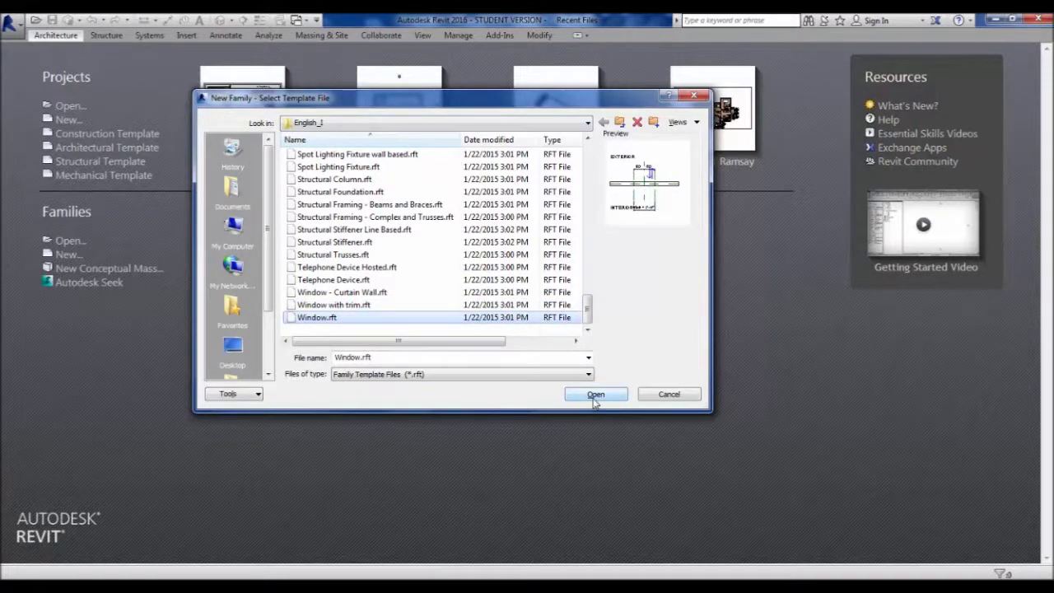
left_click(595, 395)
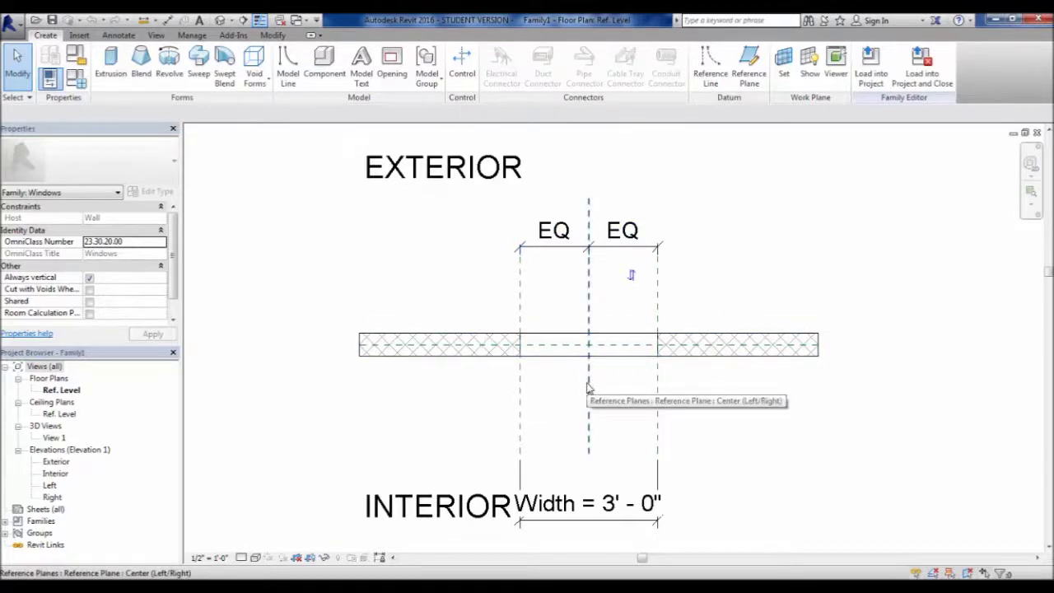
left_click(387, 253)
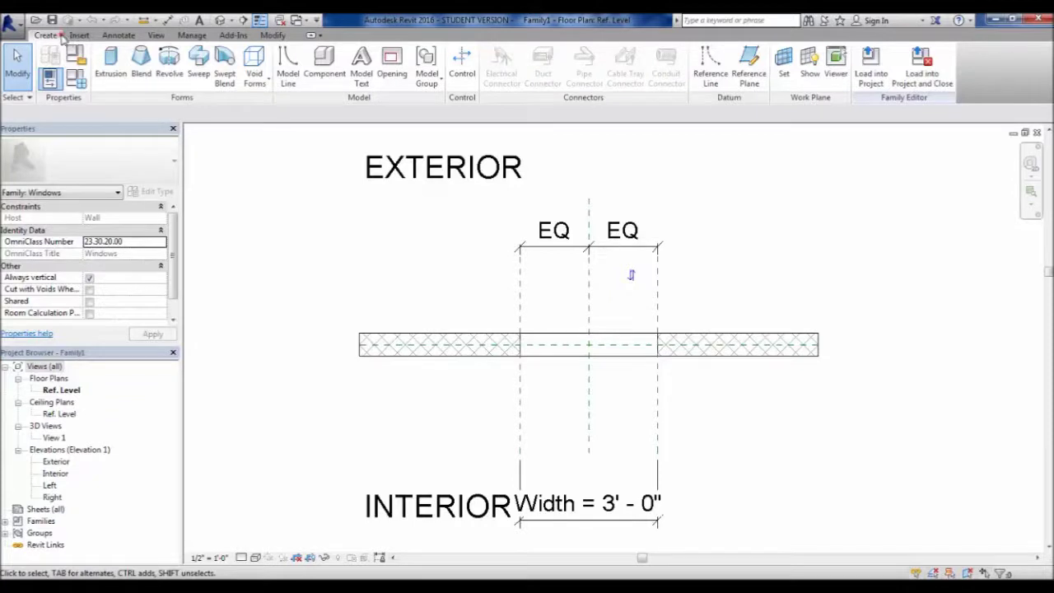
left_click(86, 38)
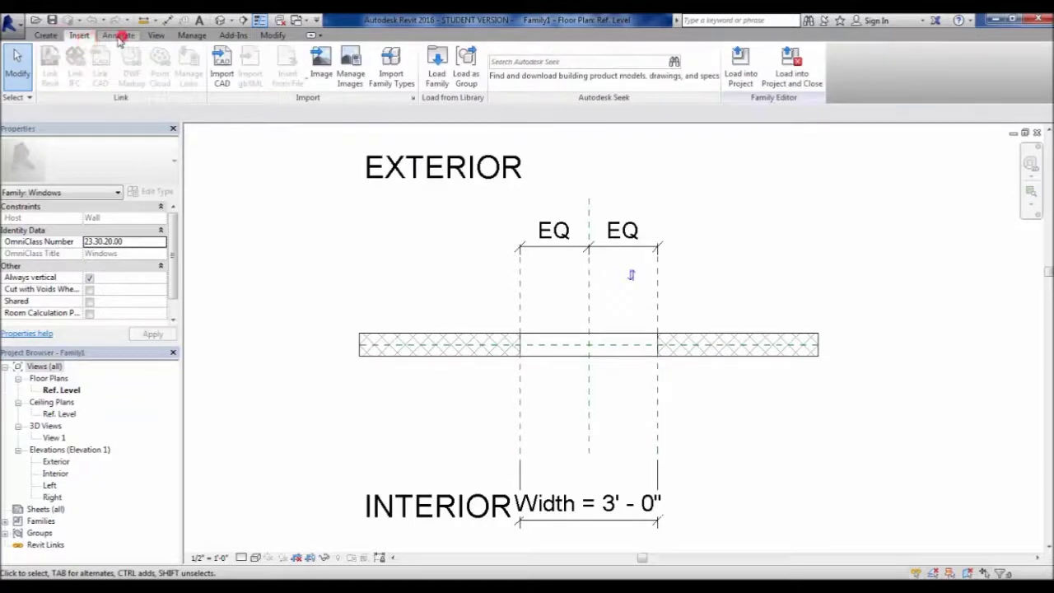
left_click(118, 35)
left_click(47, 35)
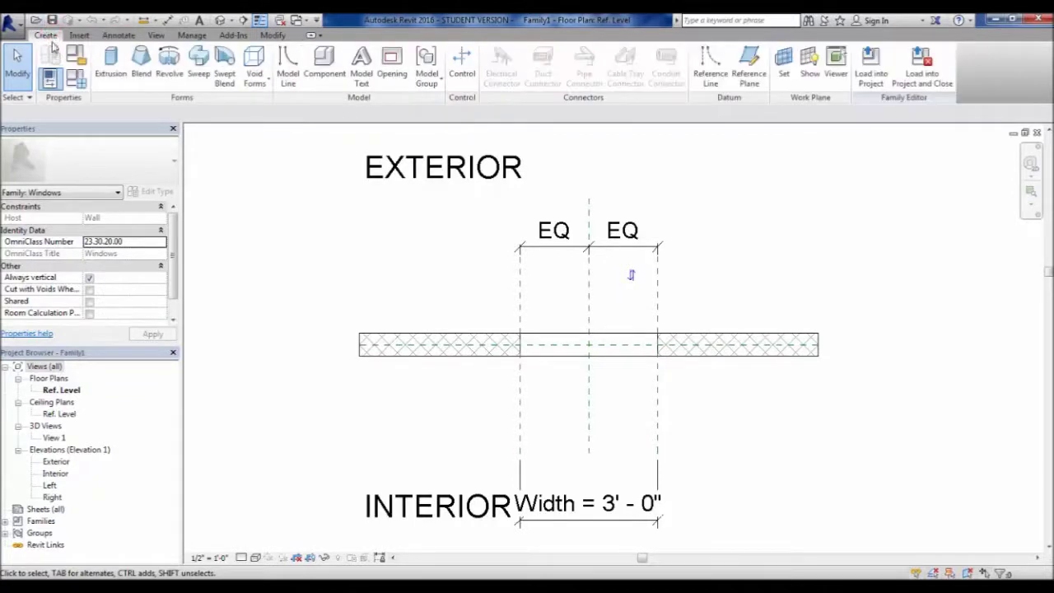
- Open the Family Types settings and widen the dialog so the parameter, value and formula columns are readable
left_click(78, 79)
left_click_drag(458, 123, 280, 87)
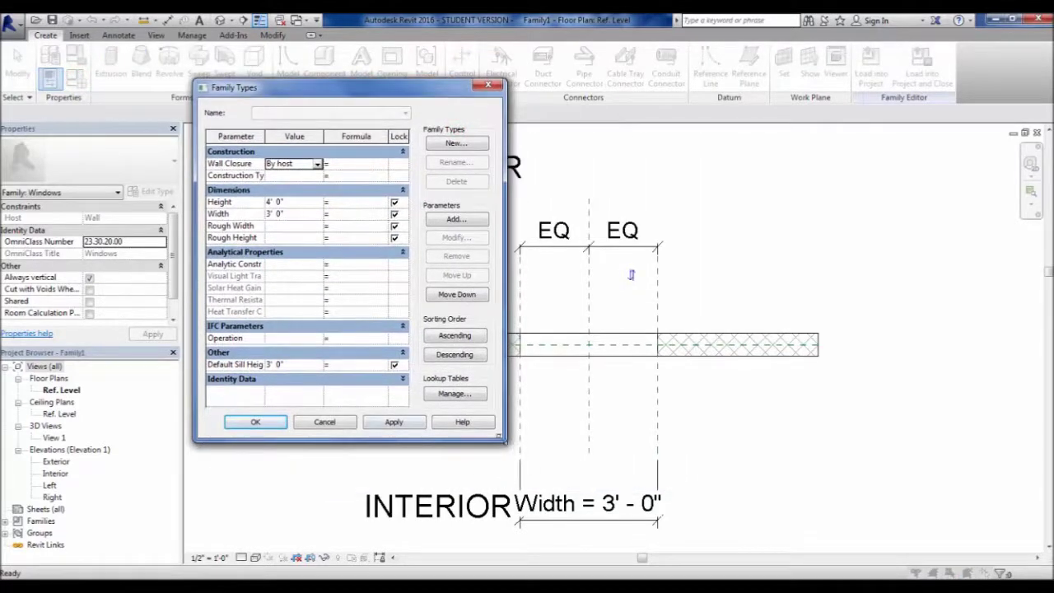
left_click_drag(507, 441, 737, 440)
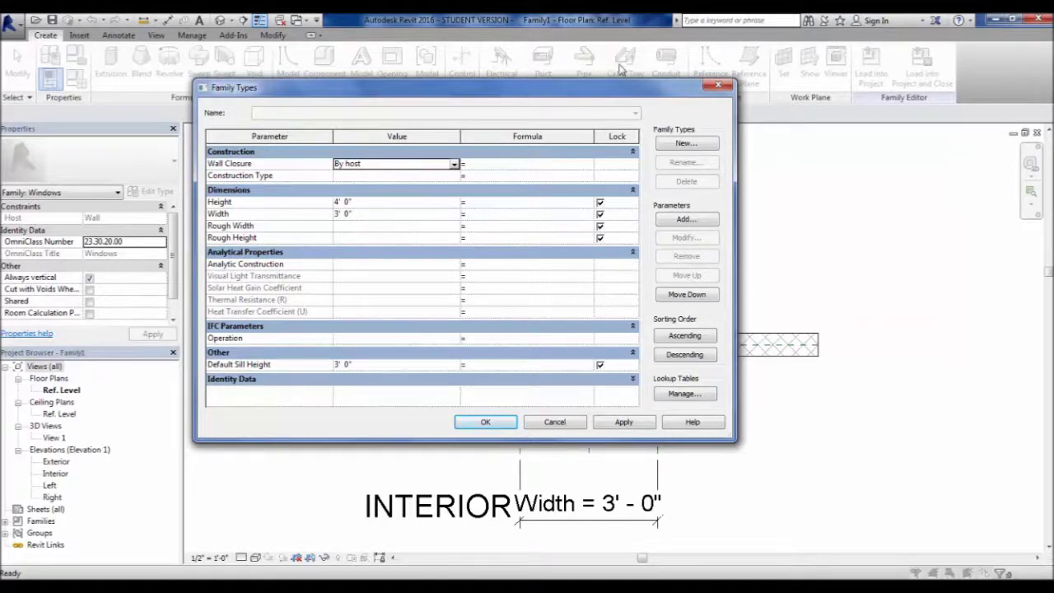
left_click(641, 110)
left_click_drag(554, 91, 565, 95)
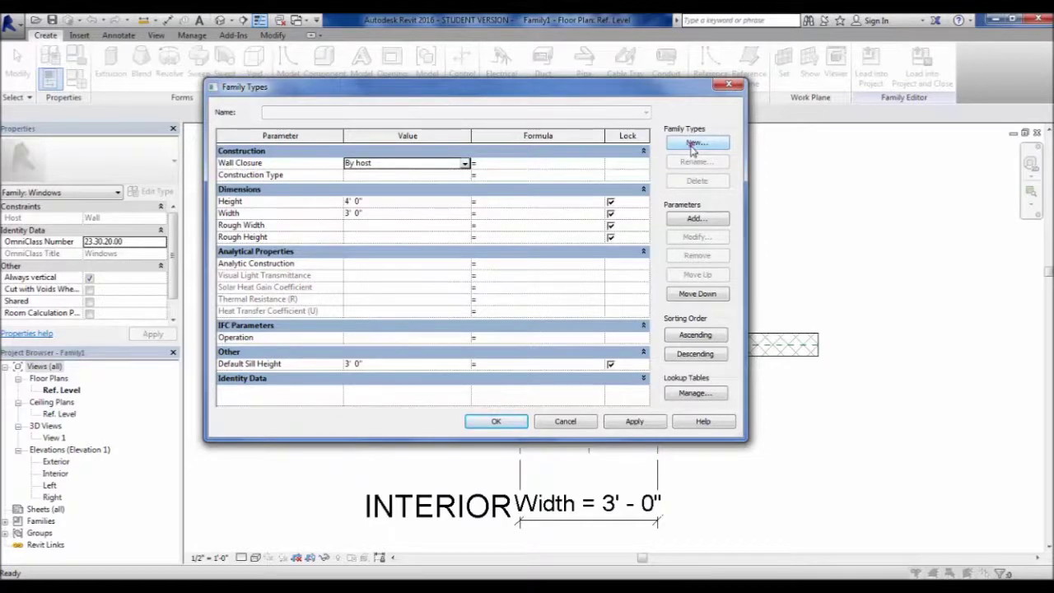
- Add a new family type named 3' x 4' and accept the family type settings
left_click(694, 144)
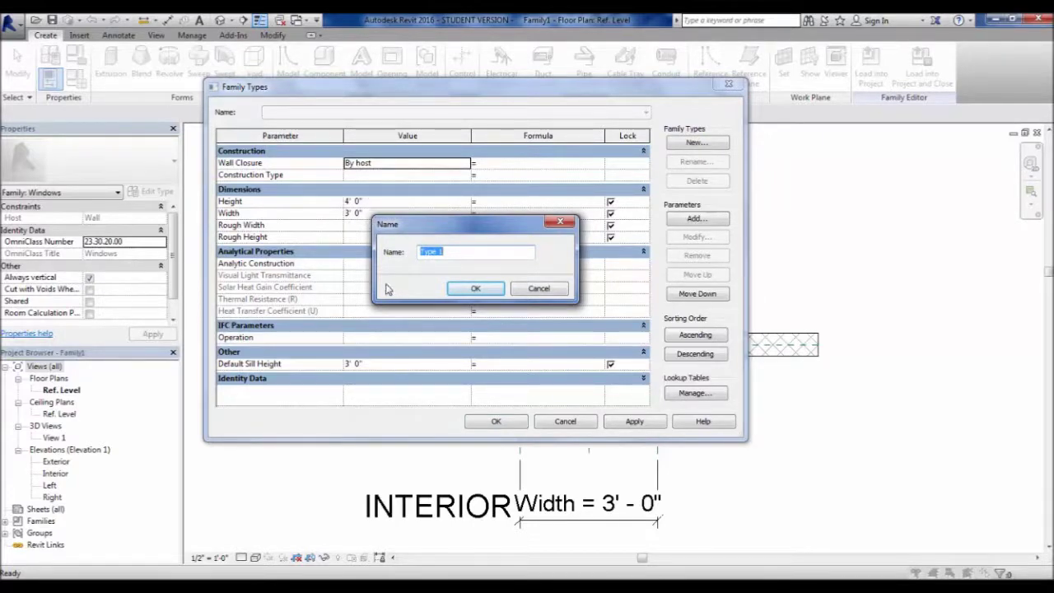
type("3' x 4")
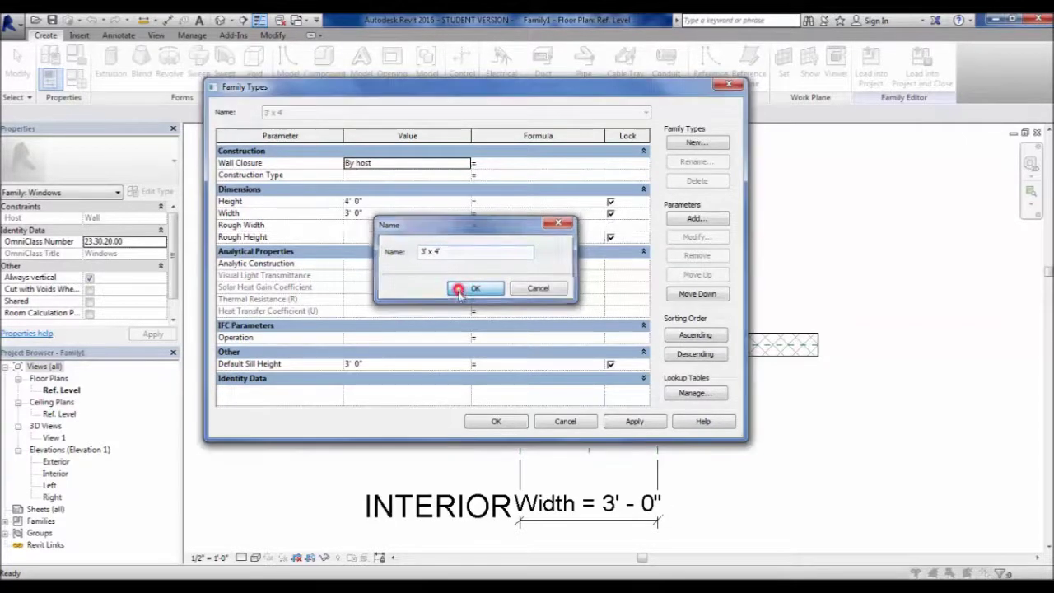
left_click(473, 289)
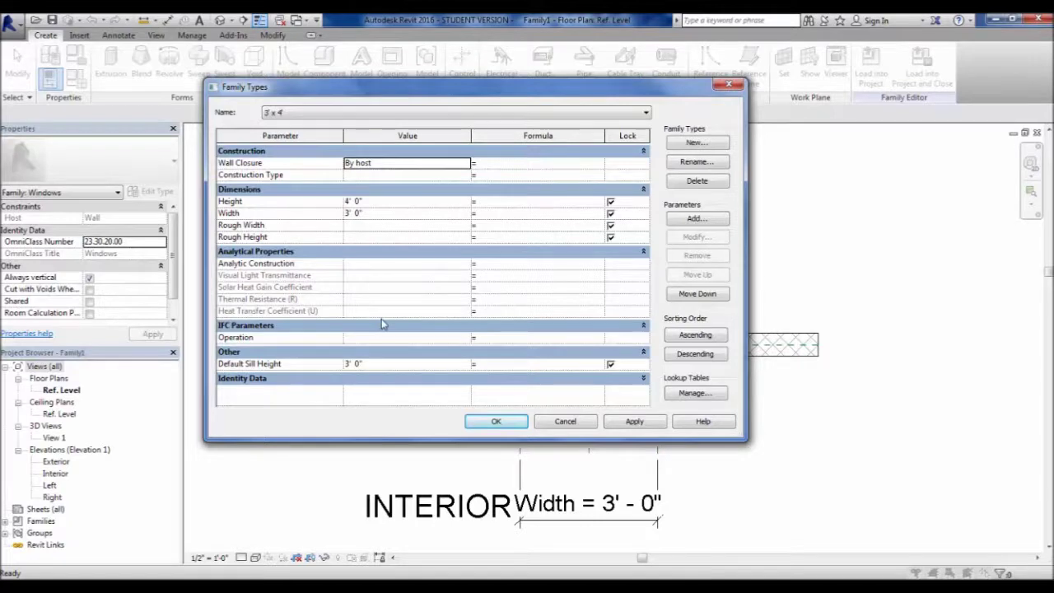
left_click(497, 423)
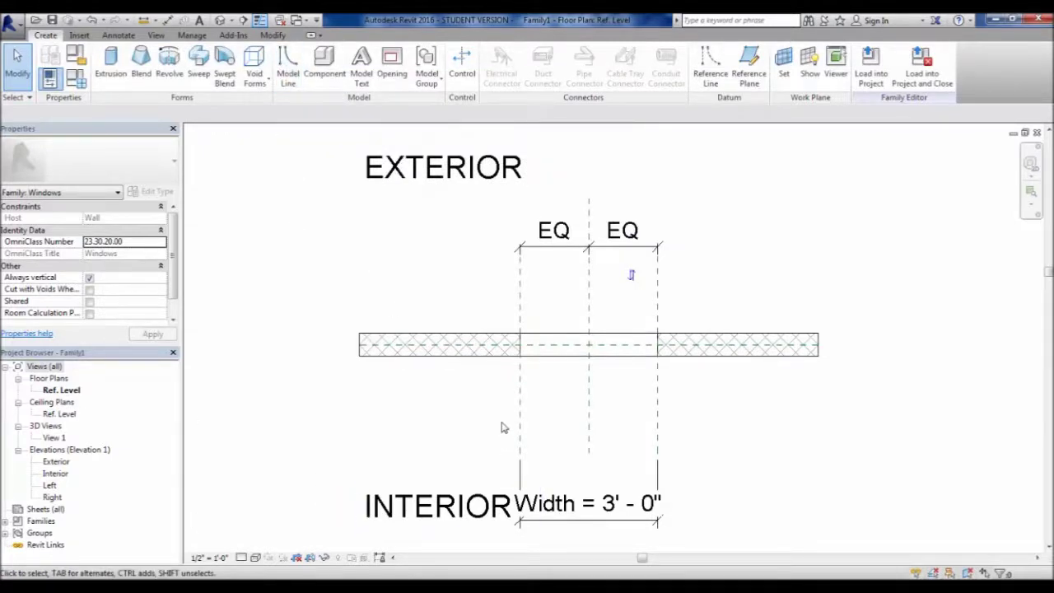
- Check the host wall's type in the plan, and open 3D View 1 with the whole wall in view
left_click(447, 355)
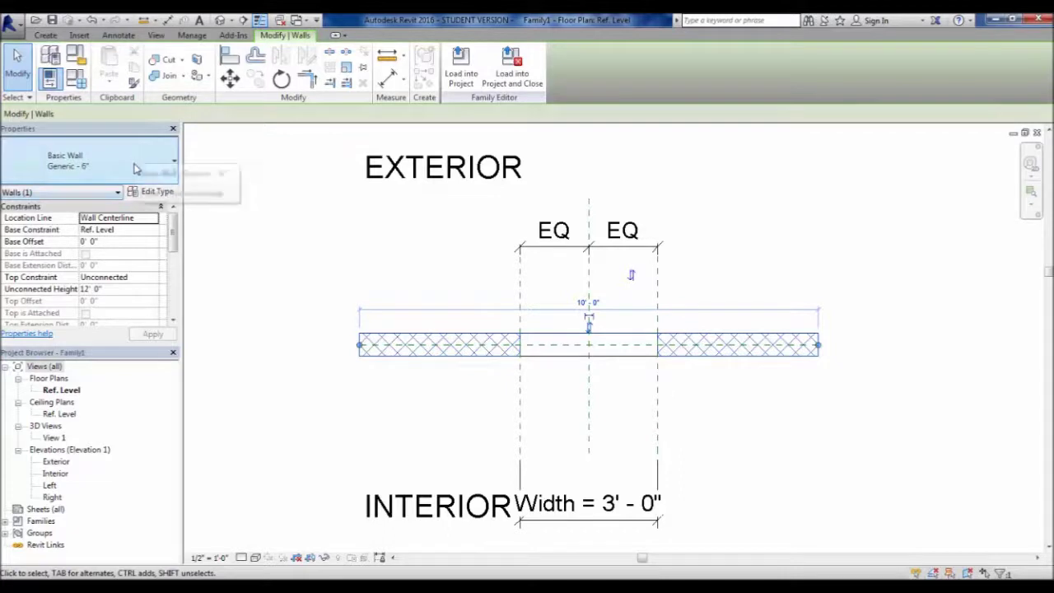
left_click(420, 398)
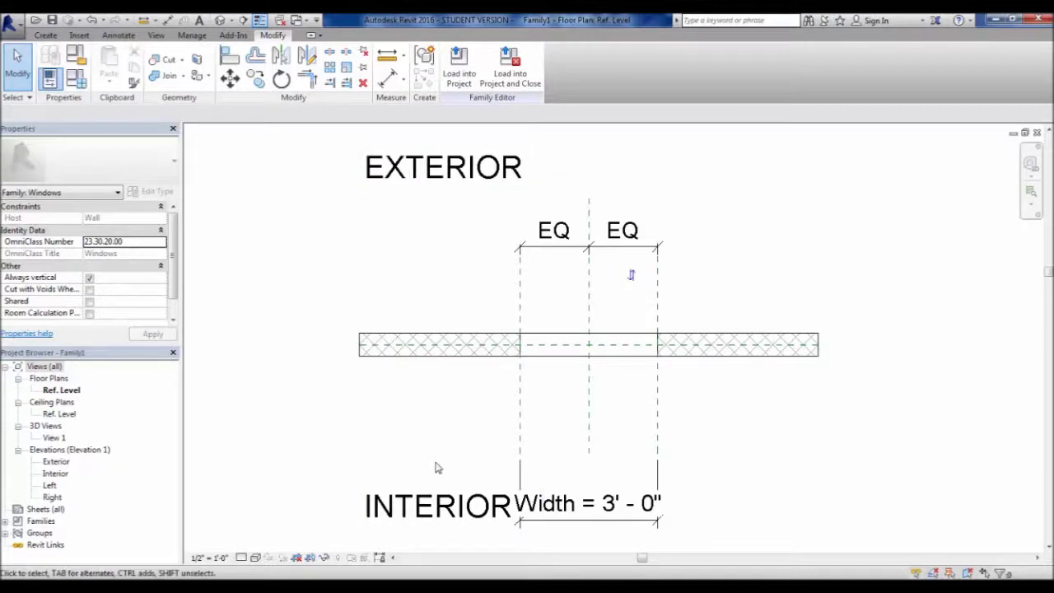
double_click(54, 437)
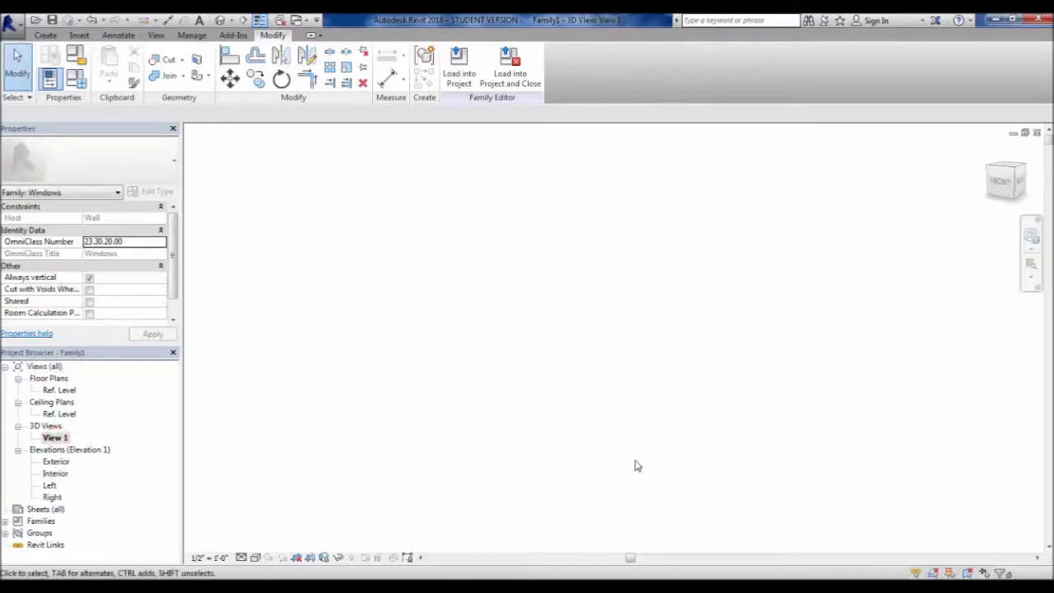
middle_click_drag(593, 420, 508, 364)
middle_click(522, 355)
middle_click(522, 357)
left_click(600, 357)
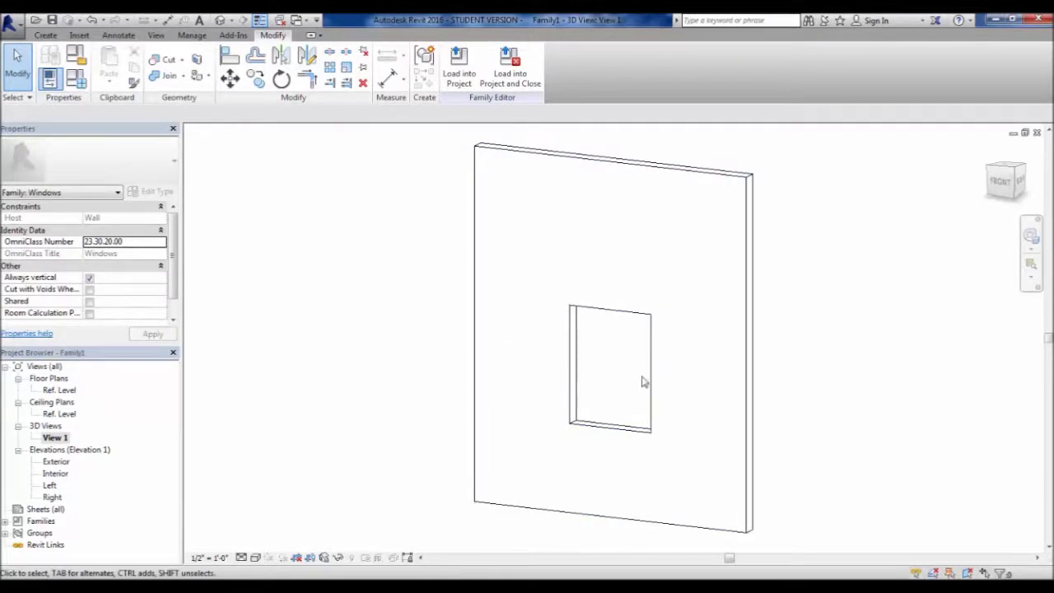
- Examine the window opening cut through the host wall from another angle and up close in 3D
middle_click_drag(631, 400, 554, 410, "shift")
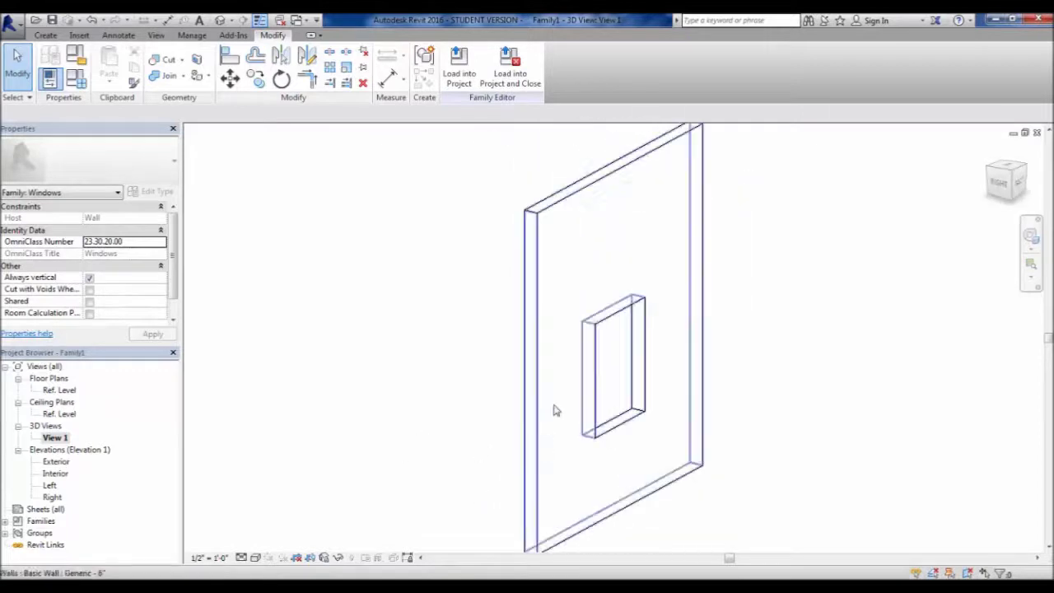
scroll(619, 344, "up", 3)
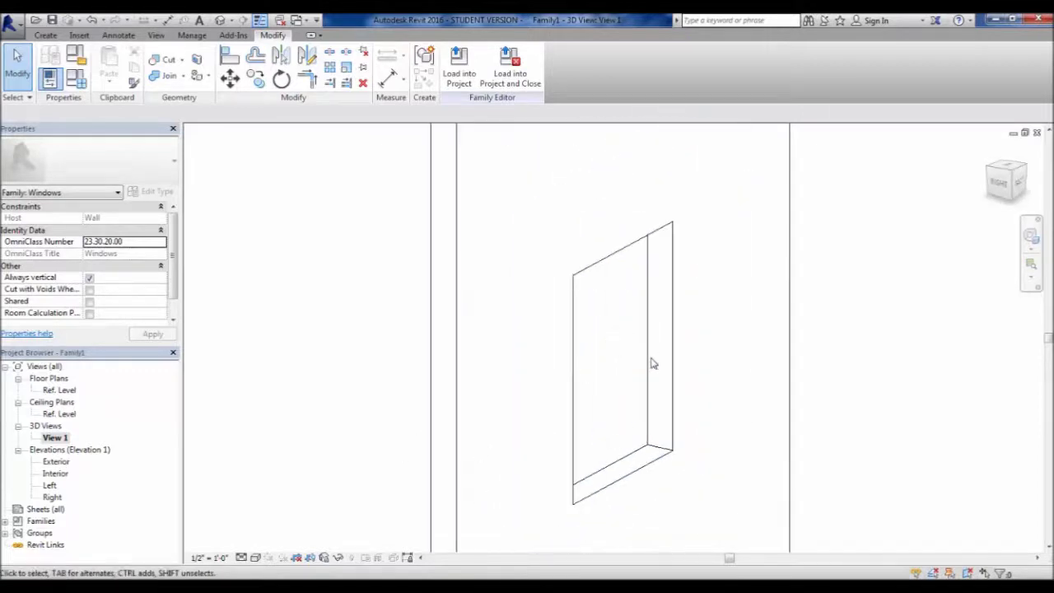
left_click(650, 362)
left_click(614, 370)
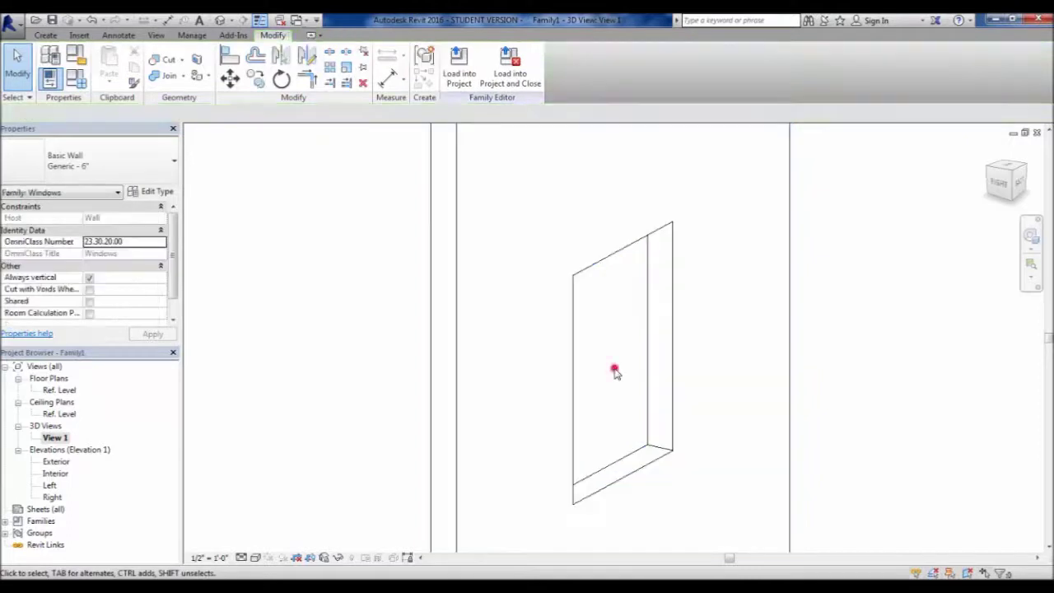
left_click(631, 455)
left_click(631, 404)
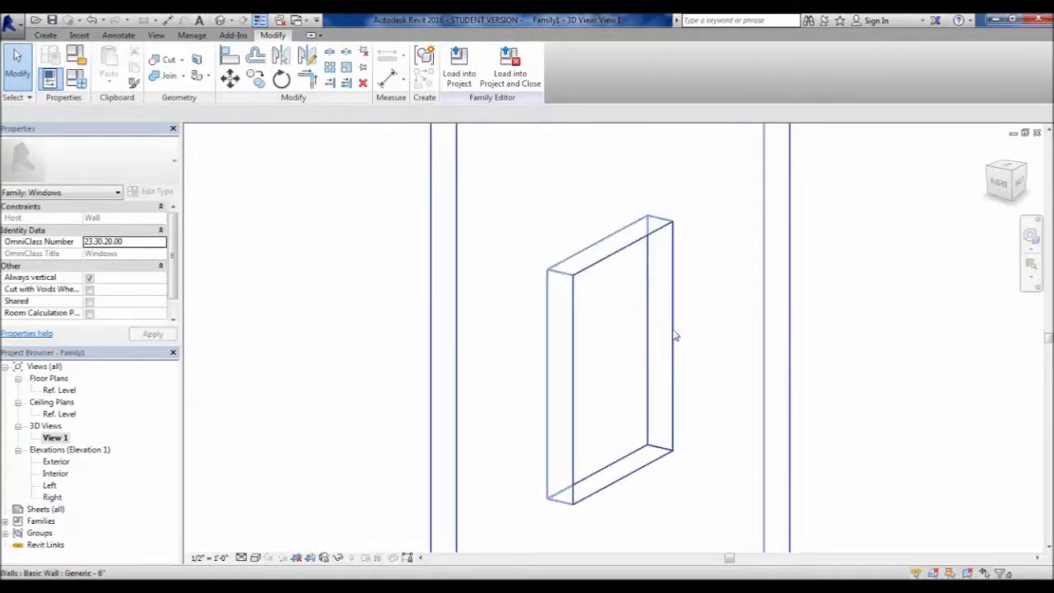
scroll(632, 356, "down", 3)
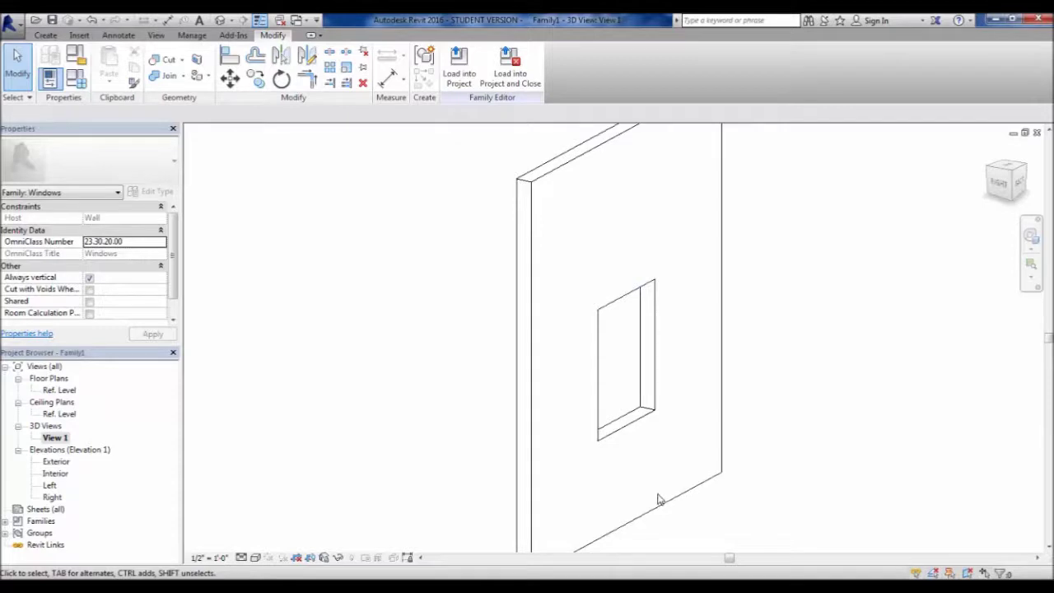
left_click(618, 388)
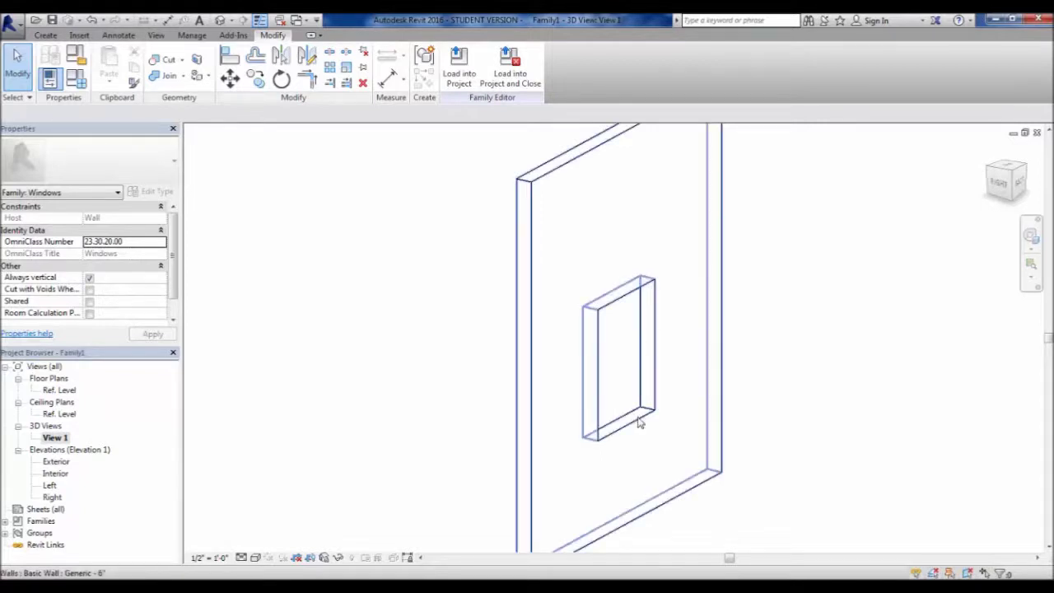
left_click(610, 356)
middle_click_drag(600, 382, 587, 355)
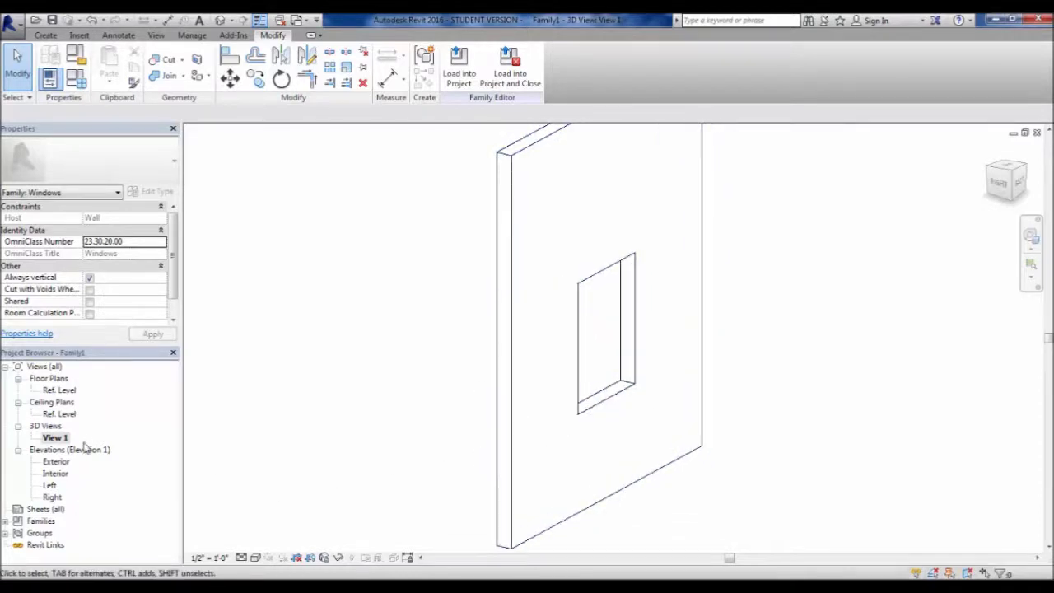
- Open the Exterior elevation with the whole host wall and its vertical dimensions in view
left_click(59, 464)
double_click(56, 463)
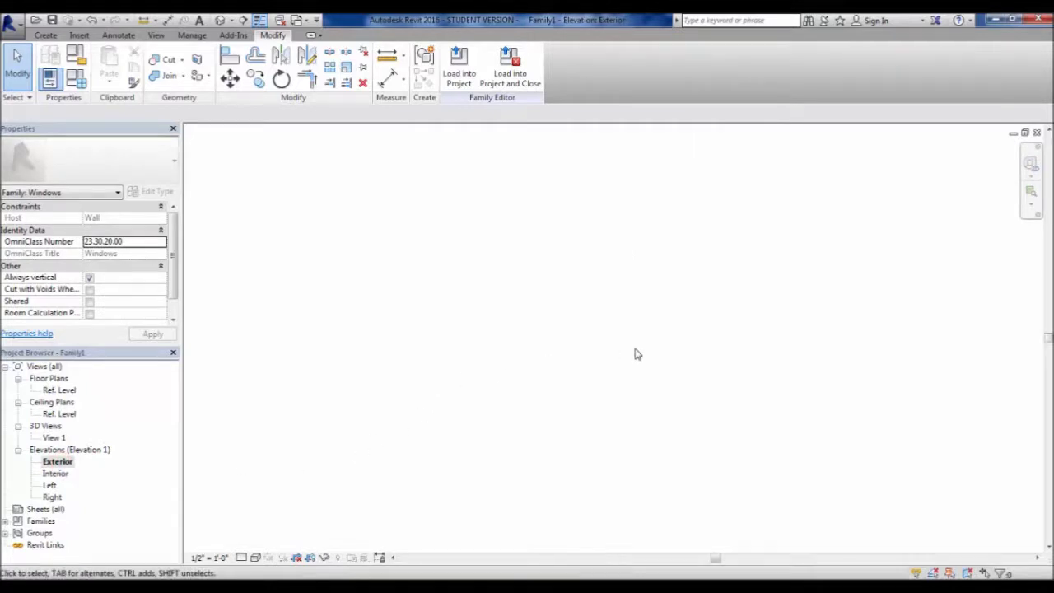
left_click(657, 400)
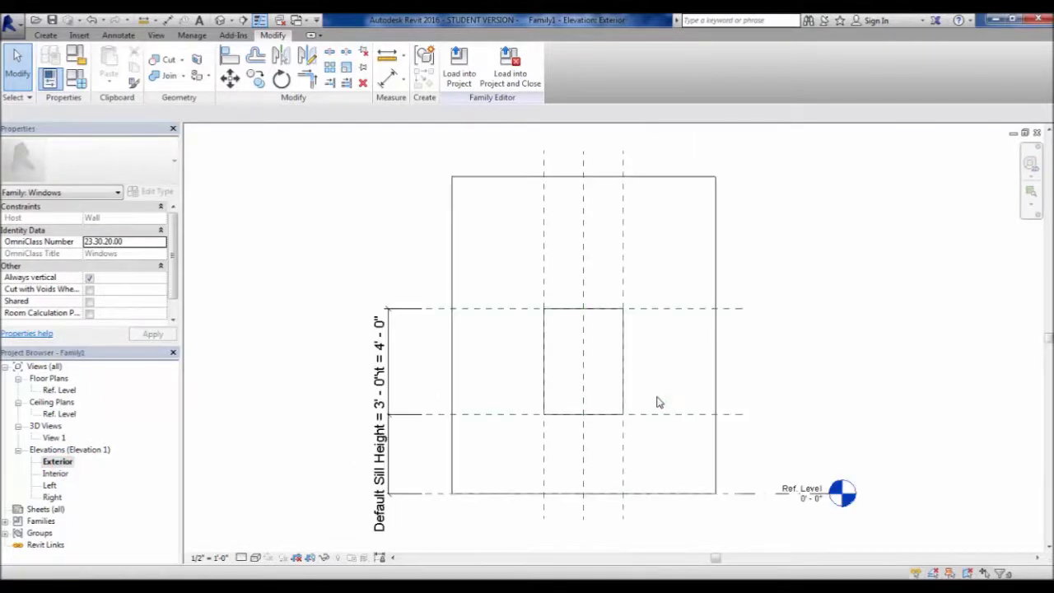
left_click(668, 365)
middle_click_drag(418, 487, 395, 468)
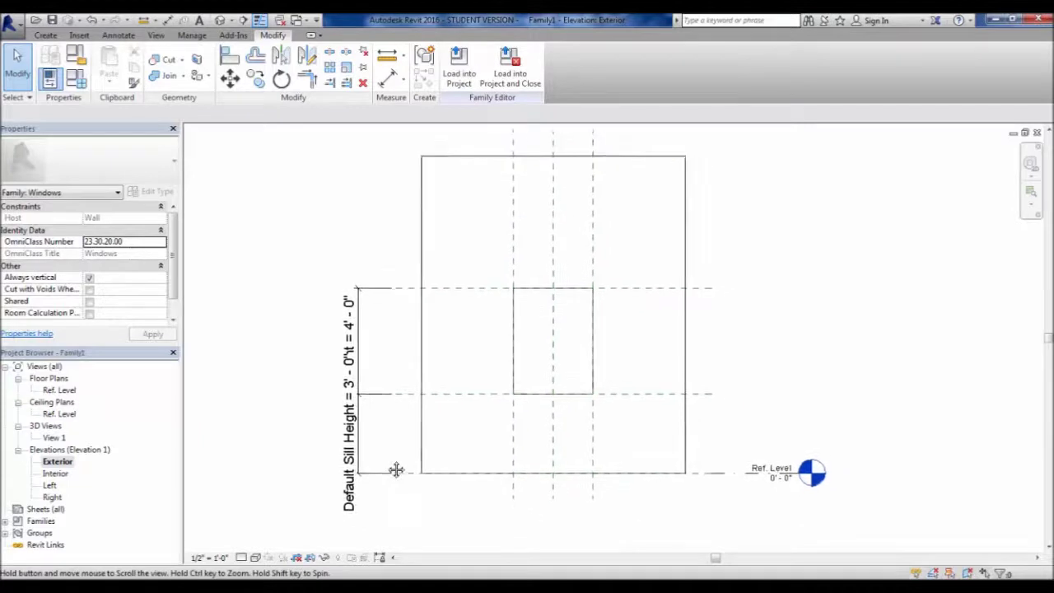
- Move the Default Sill Height dimension line closer to the wall, separating it from the overlapping Height dimension
left_click(356, 347)
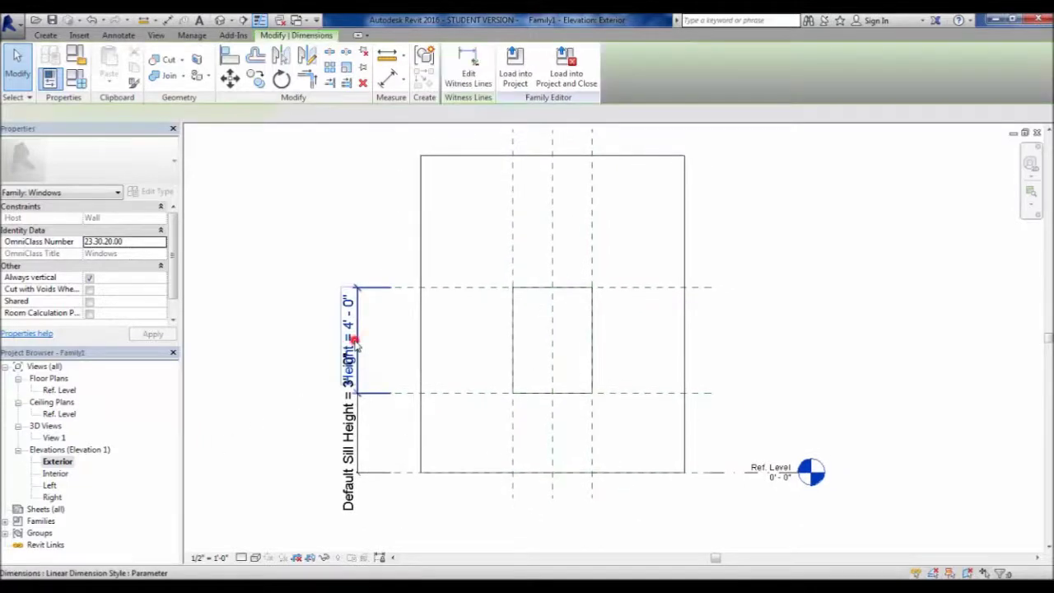
left_click(374, 367)
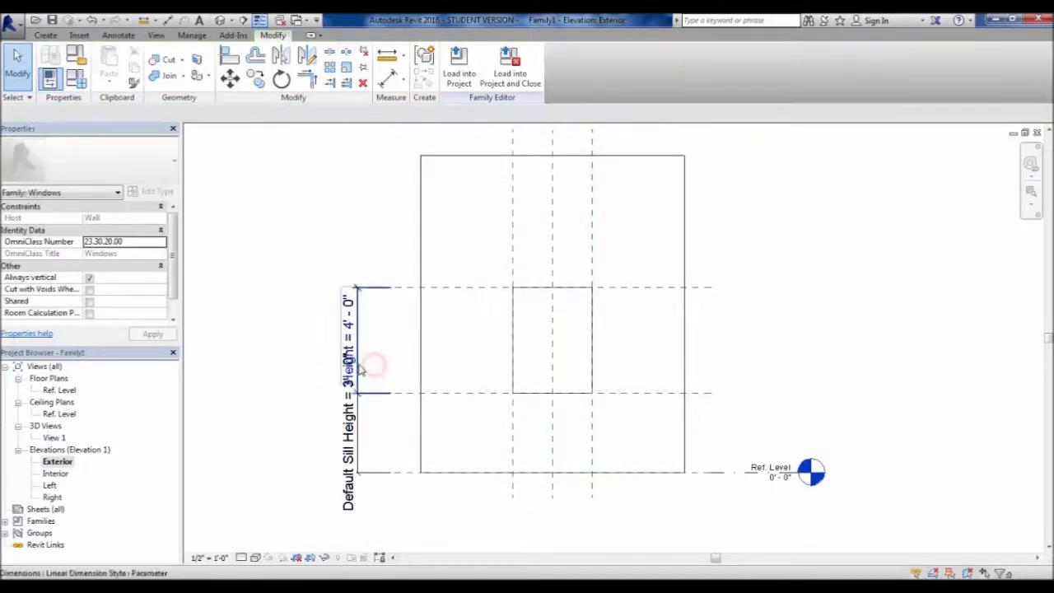
left_click(353, 364)
left_click(358, 409)
left_click(380, 408)
left_click(352, 416)
left_click(396, 411)
scroll(381, 439, "up", 3)
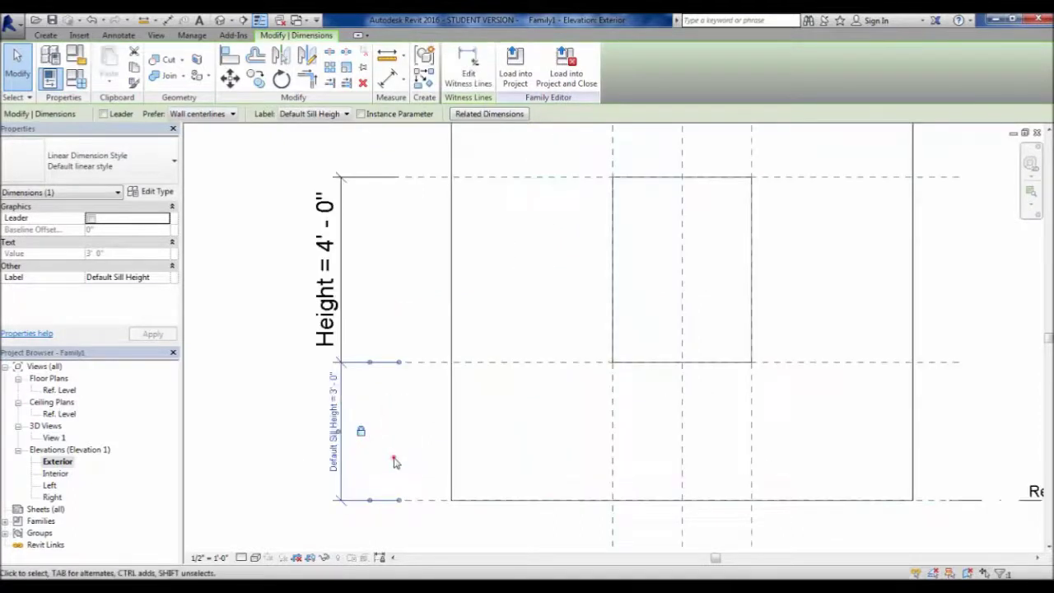
left_click(394, 457)
left_click(342, 469)
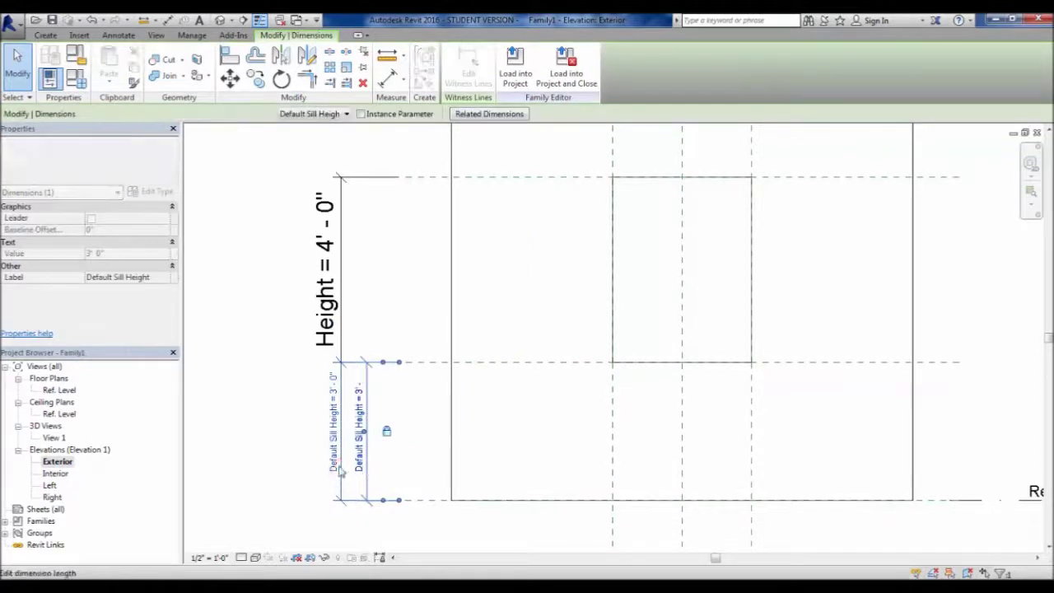
left_click(266, 467)
scroll(279, 481, "down", 2)
scroll(283, 470, "down", 2)
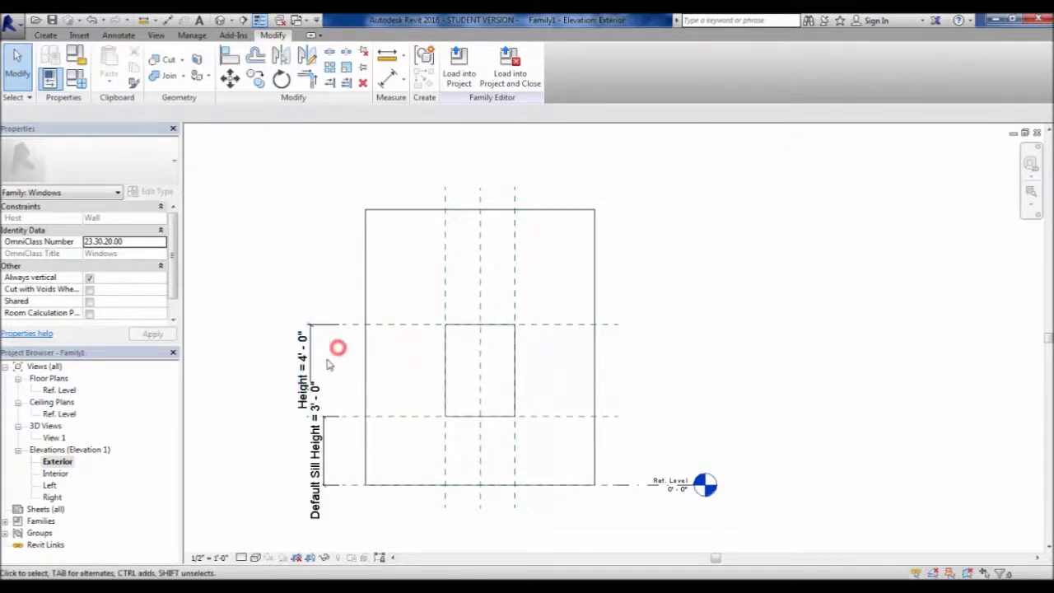
scroll(301, 391, "up", 2)
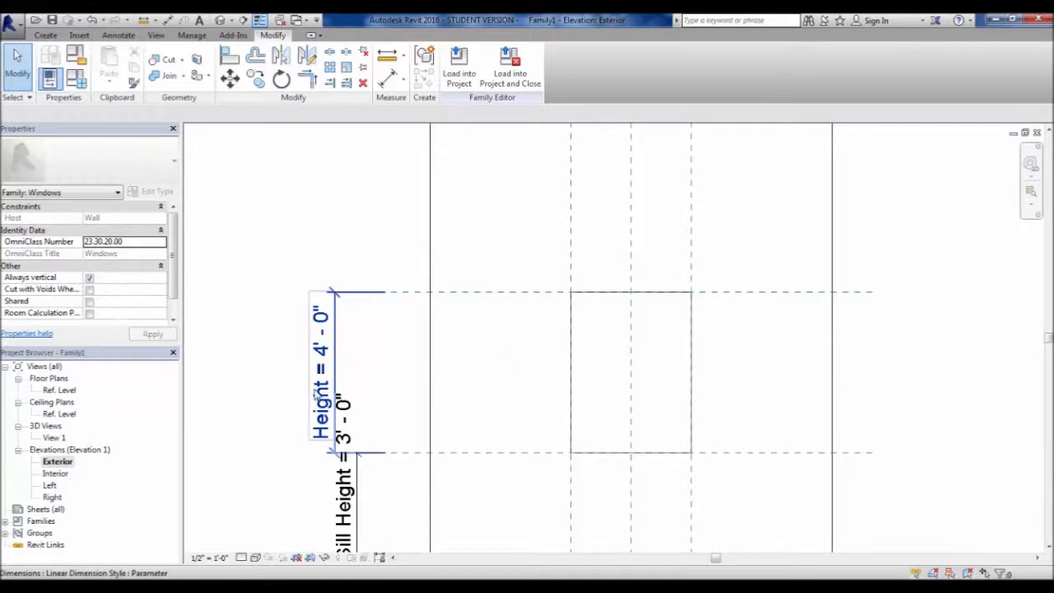
scroll(381, 357, "down", 1)
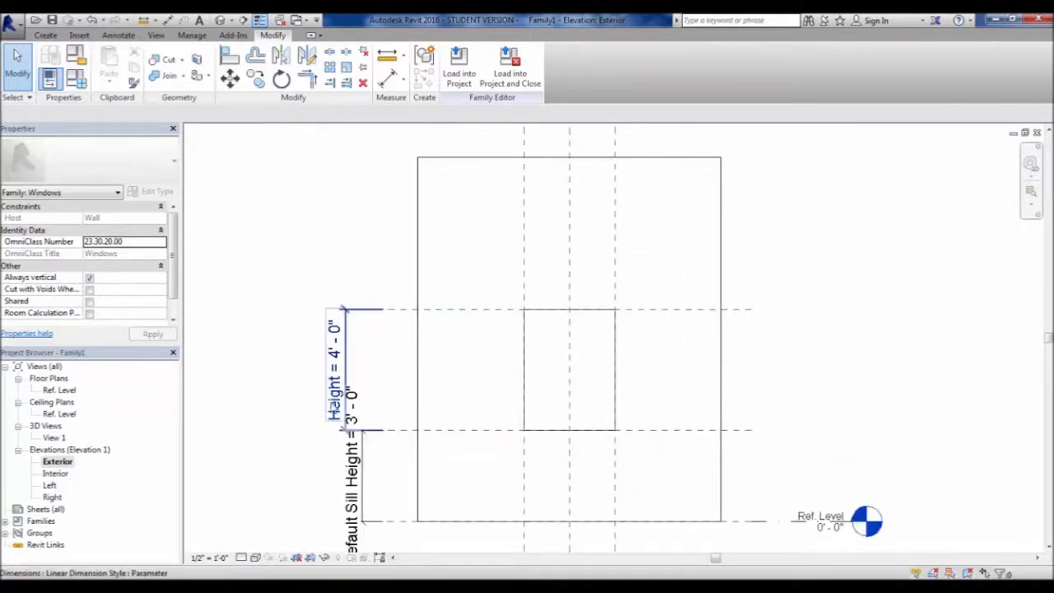
scroll(363, 424, "down", 2)
scroll(350, 430, "up", 2)
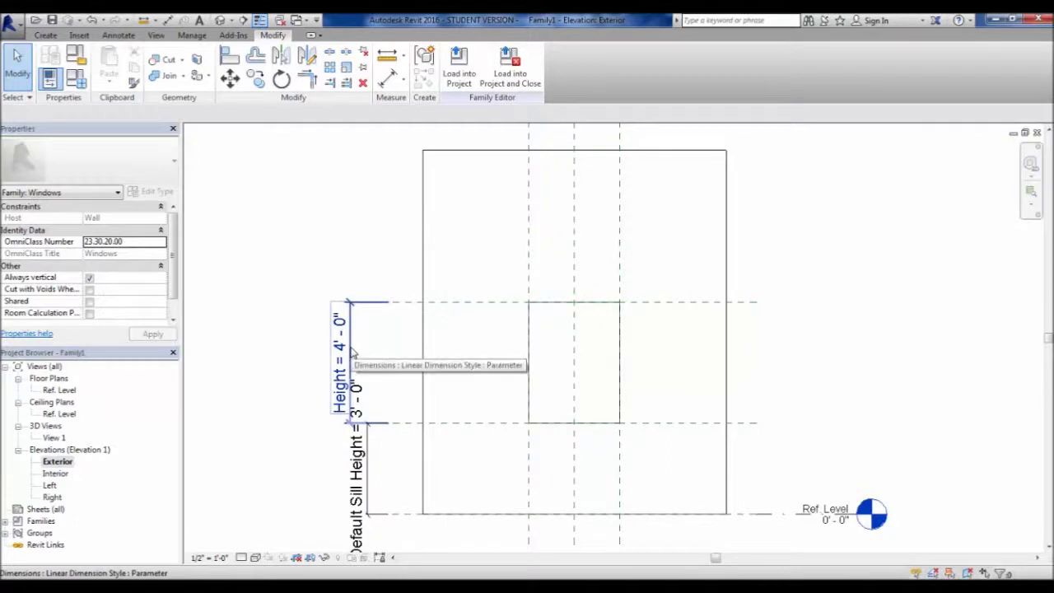
left_click(320, 364)
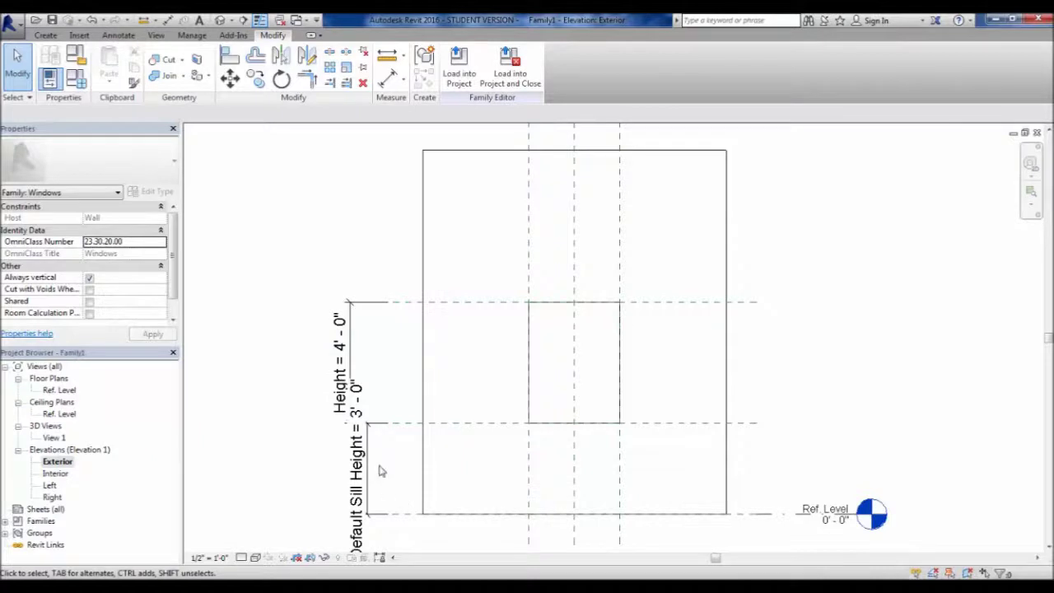
- In the family types settings, set the 3' x 4' type's Height to 5' and apply it to test the opening
left_click(76, 79)
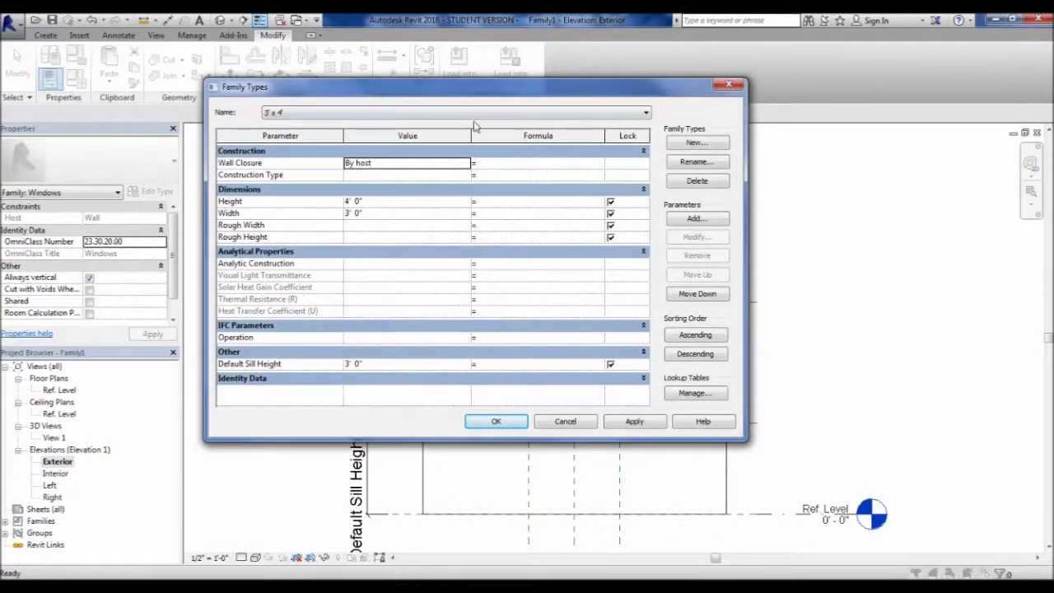
left_click_drag(487, 89, 761, 74)
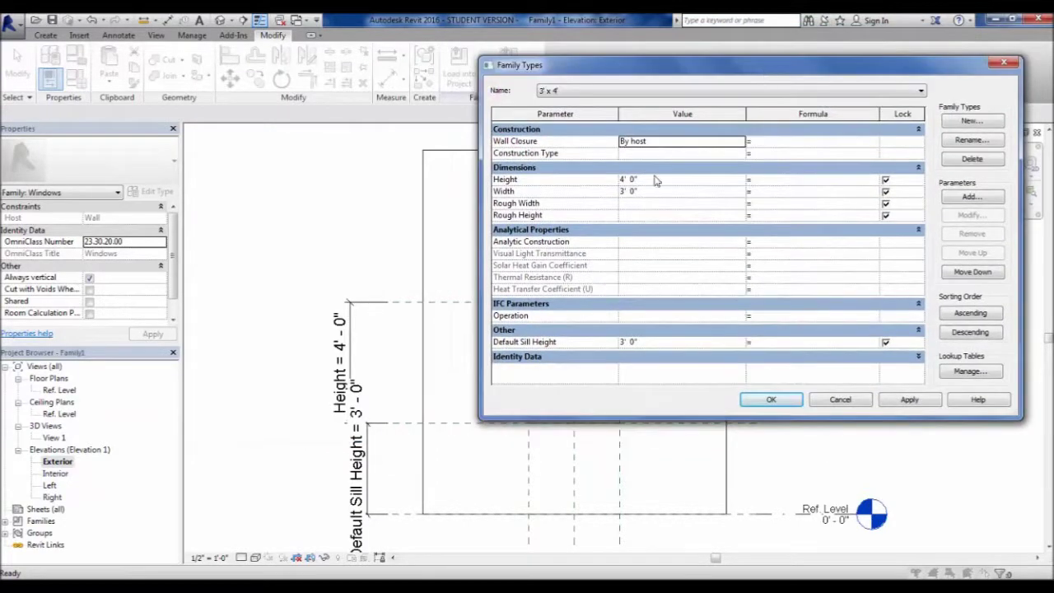
left_click(655, 180)
double_click(654, 179)
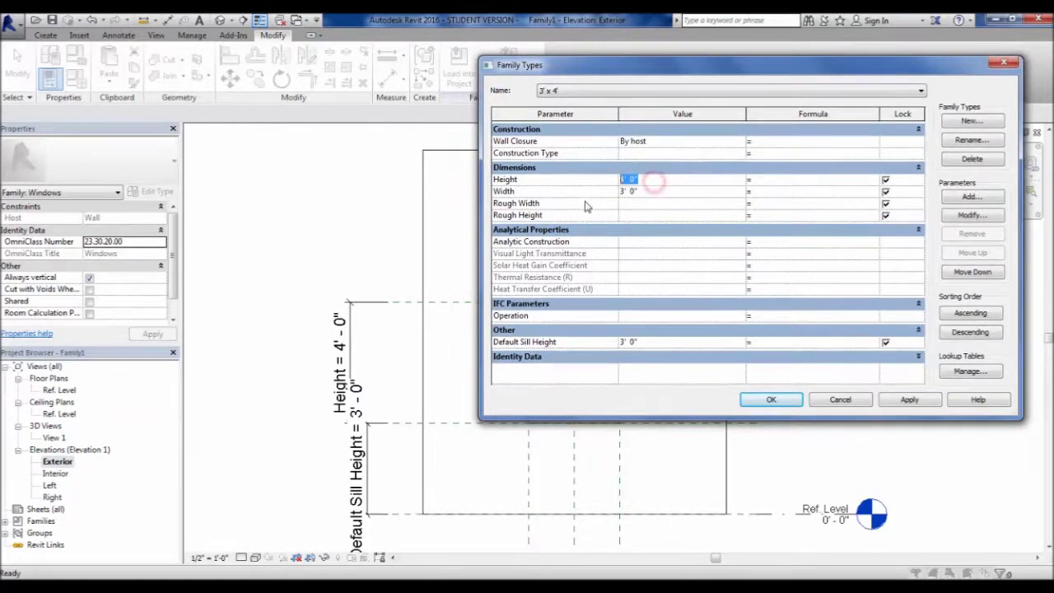
type("5")
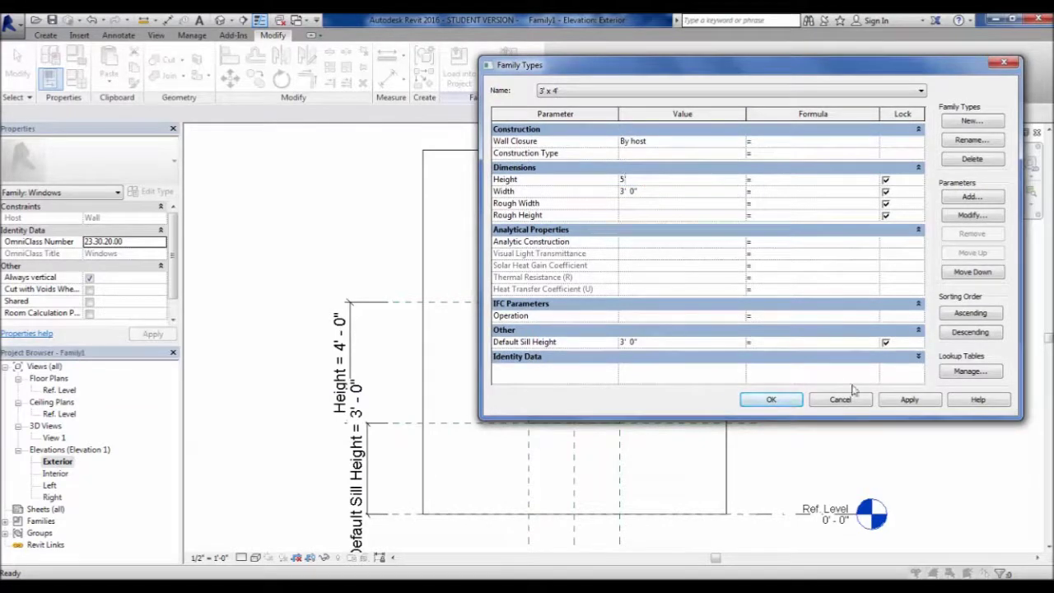
left_click(905, 400)
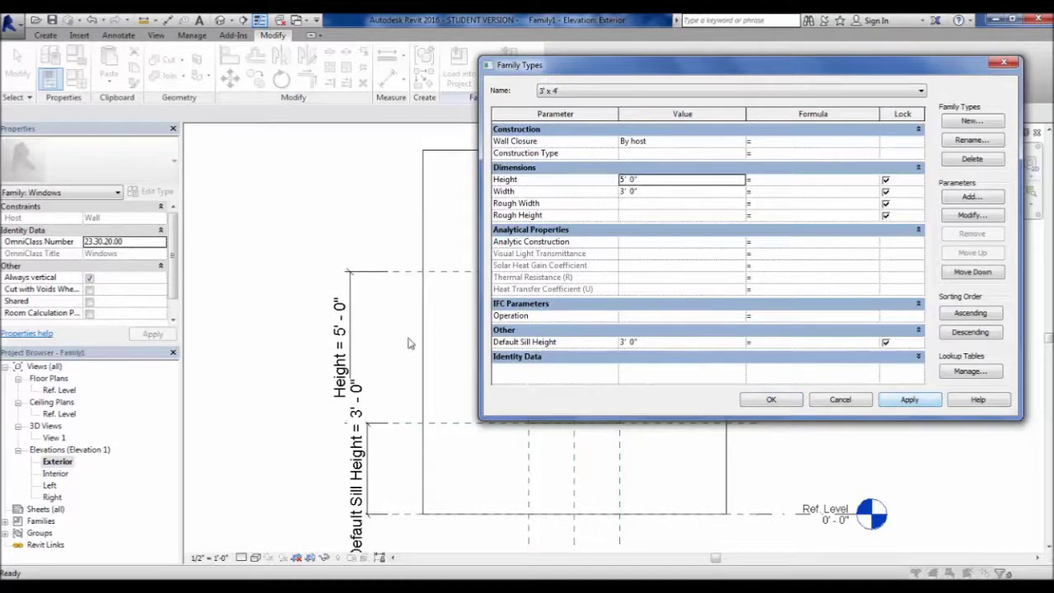
- Set the 3' x 4' type's Height to 4', apply it and accept the family type settings
left_click(659, 168)
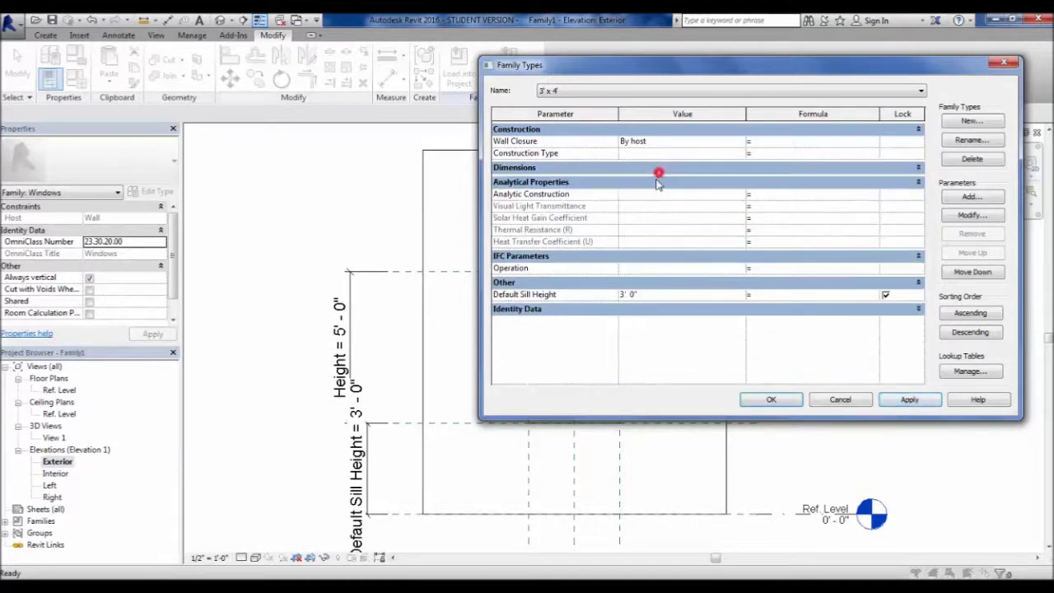
left_click(661, 168)
left_click(649, 180)
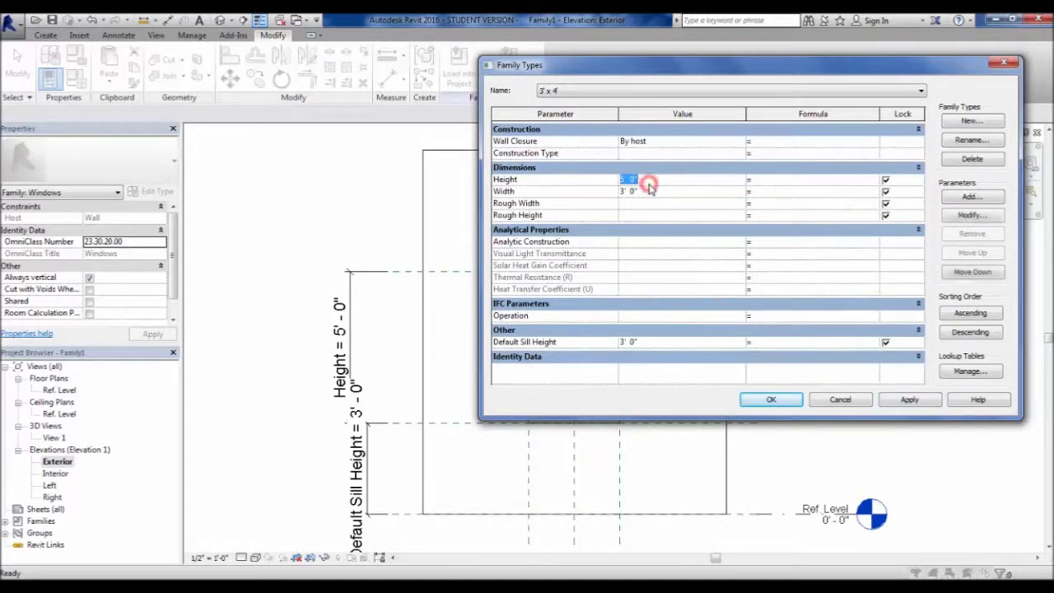
type("4")
left_click(908, 401)
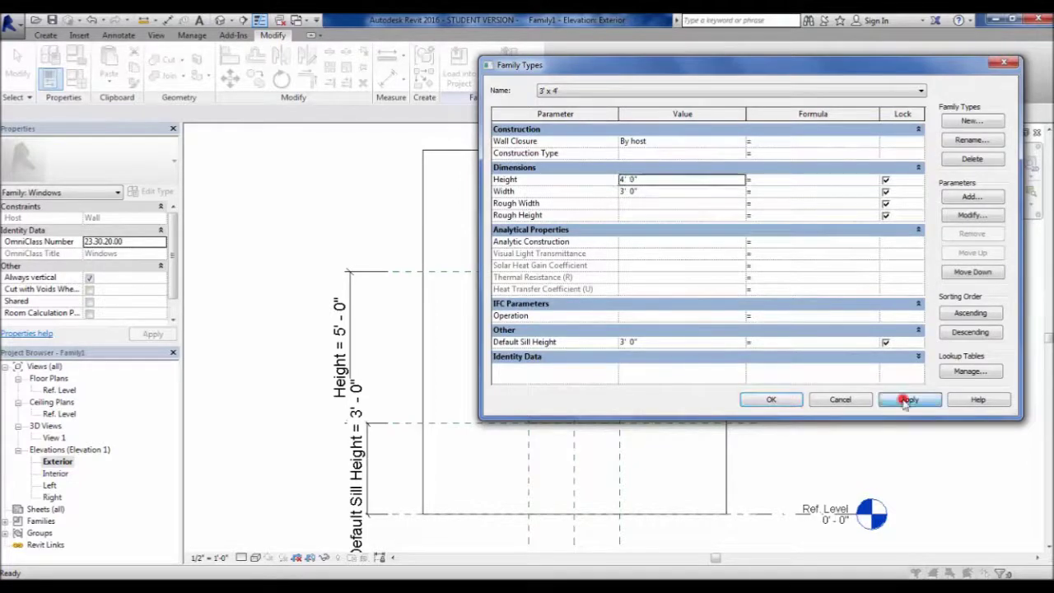
left_click(759, 403)
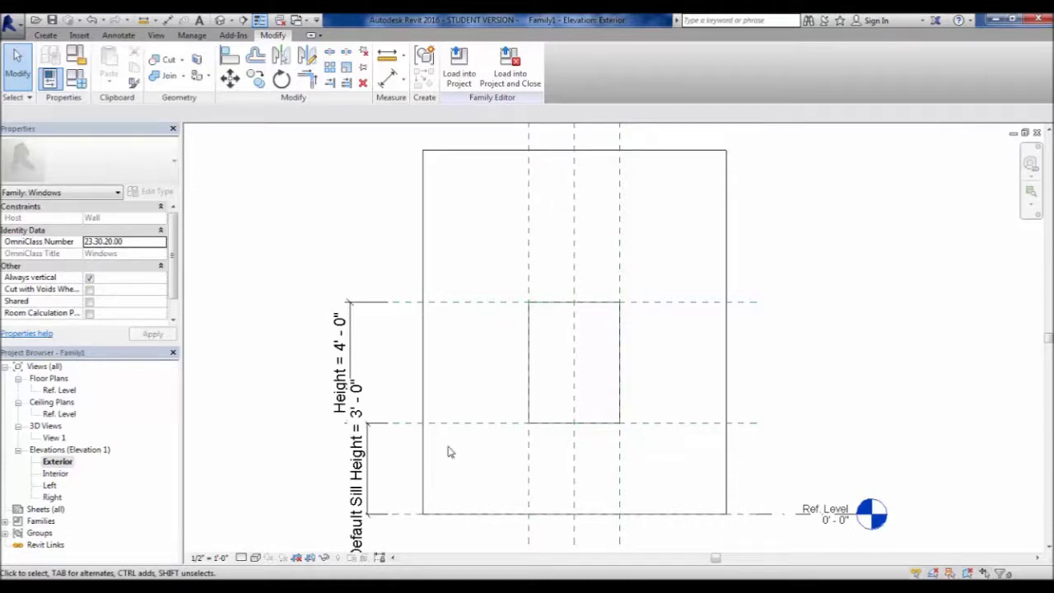
middle_click_drag(329, 484, 306, 463)
scroll(361, 451, "down", 3)
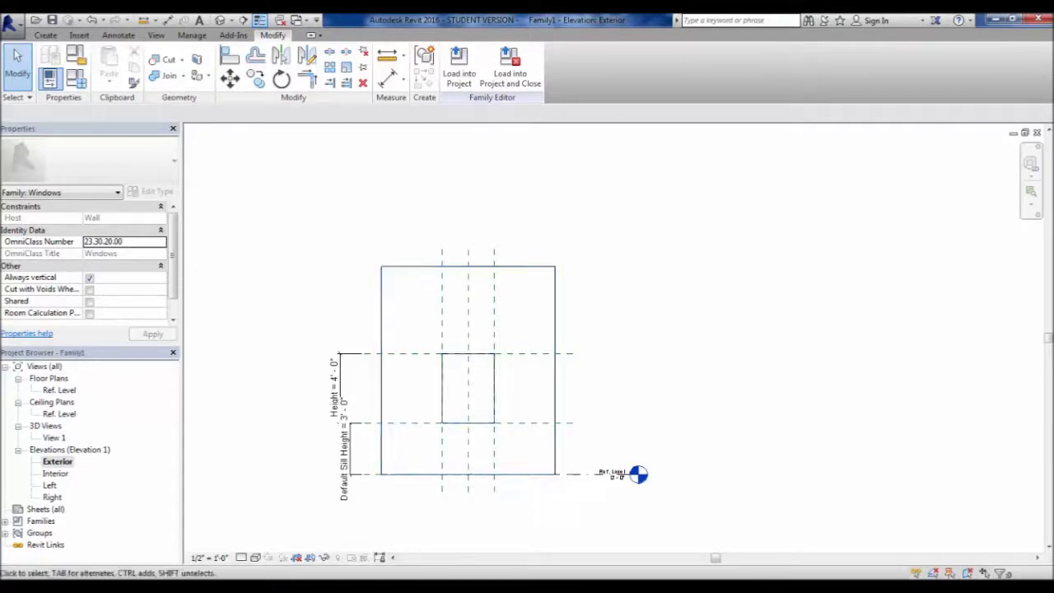
left_click(48, 36)
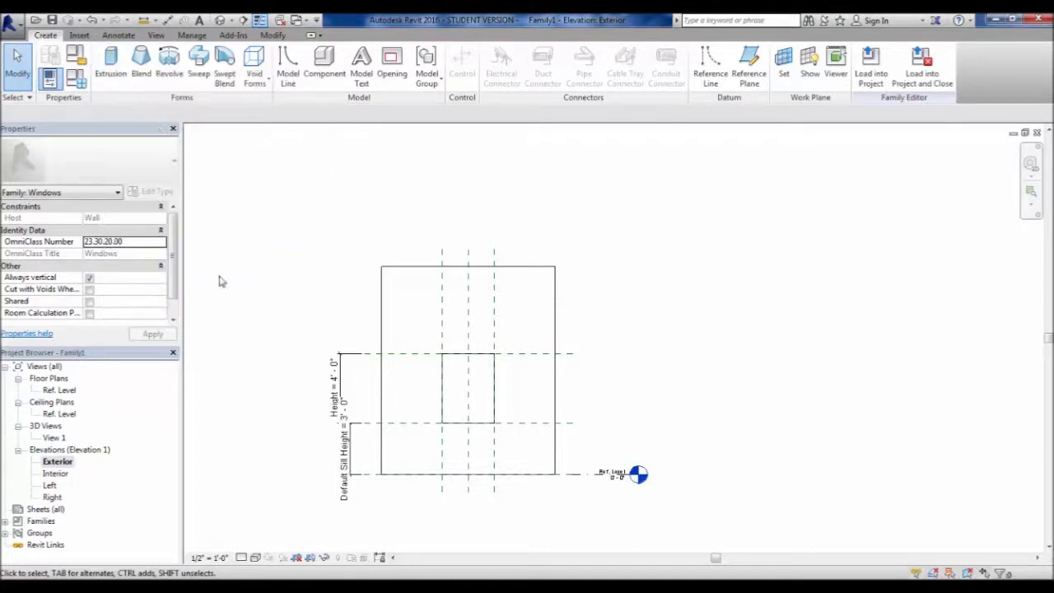
- Select the horizontal reference plane along the opening's upper edge to check its name and reference properties
scroll(283, 337, "up", 1)
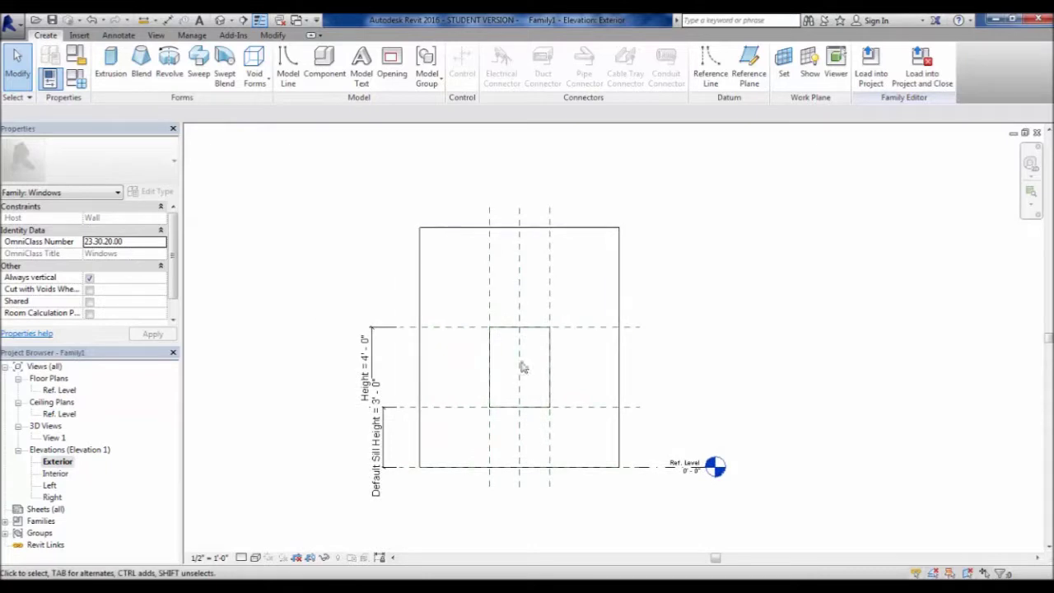
scroll(586, 405, "up", 5)
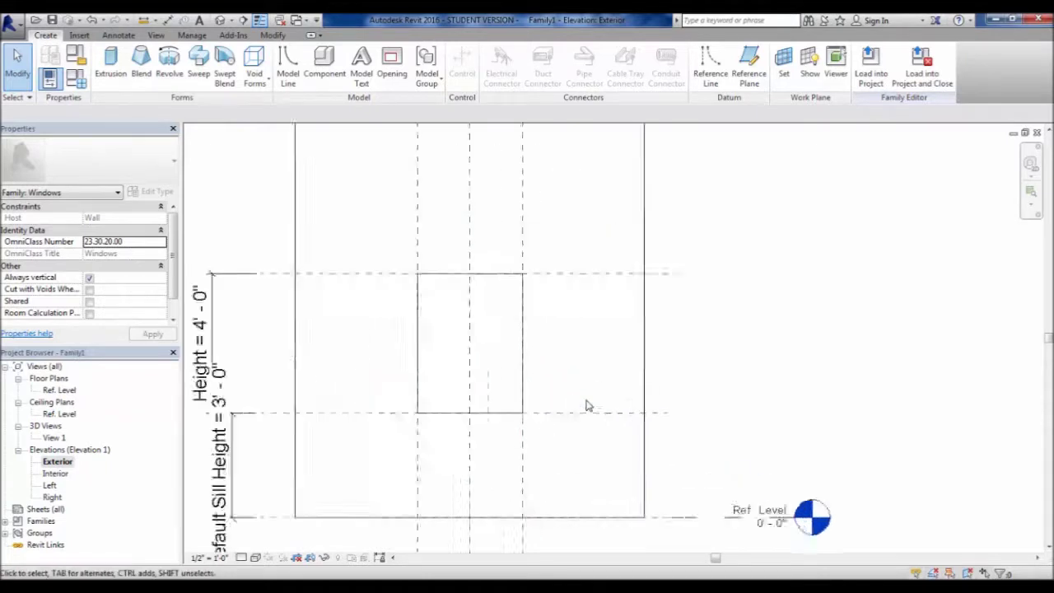
middle_click_drag(531, 363, 652, 403)
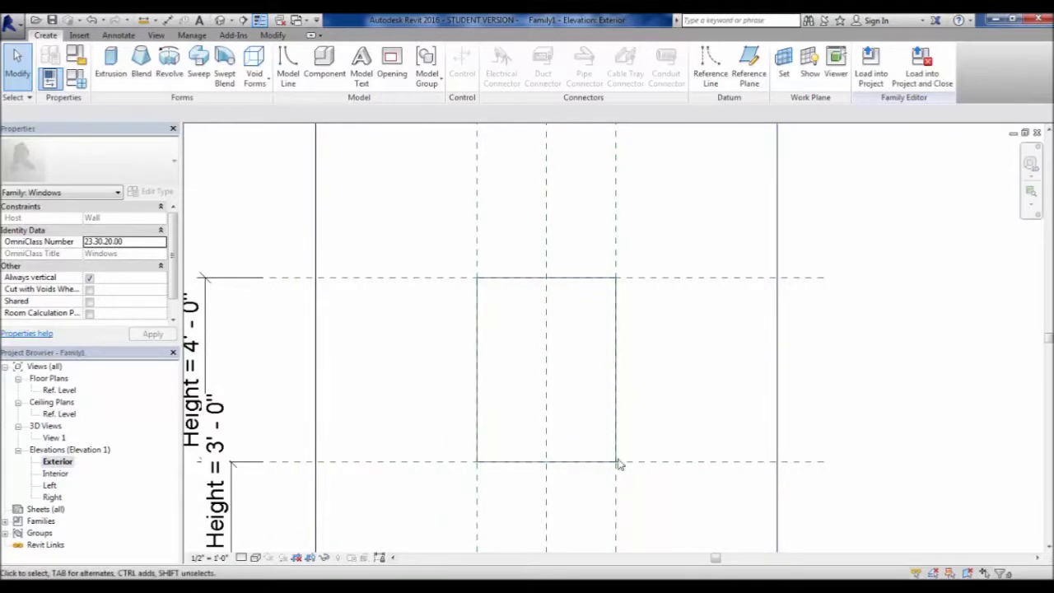
scroll(665, 396, "down", 1)
scroll(665, 396, "down", 1)
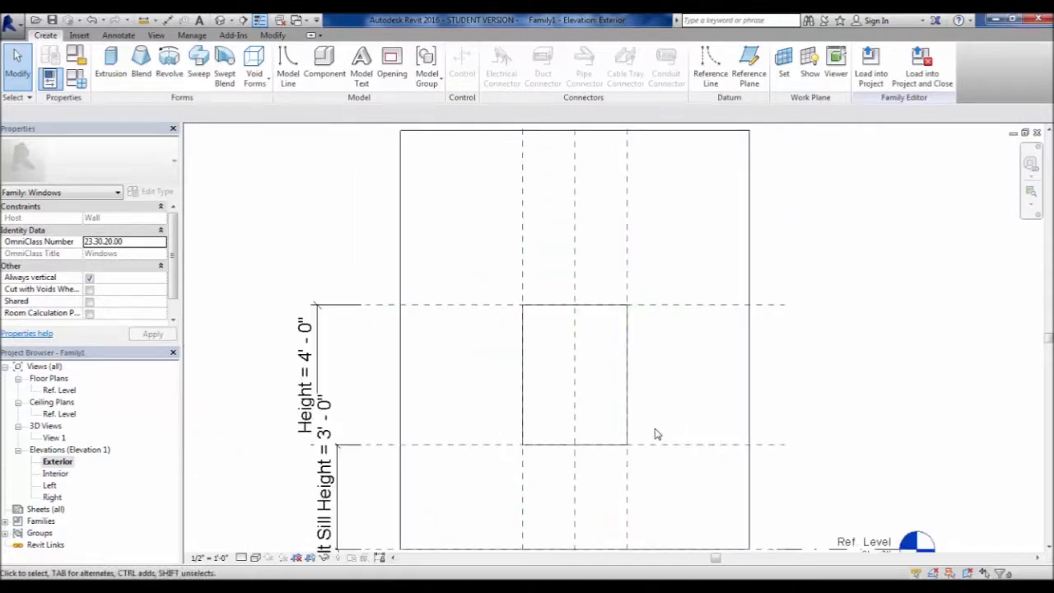
left_click(486, 306)
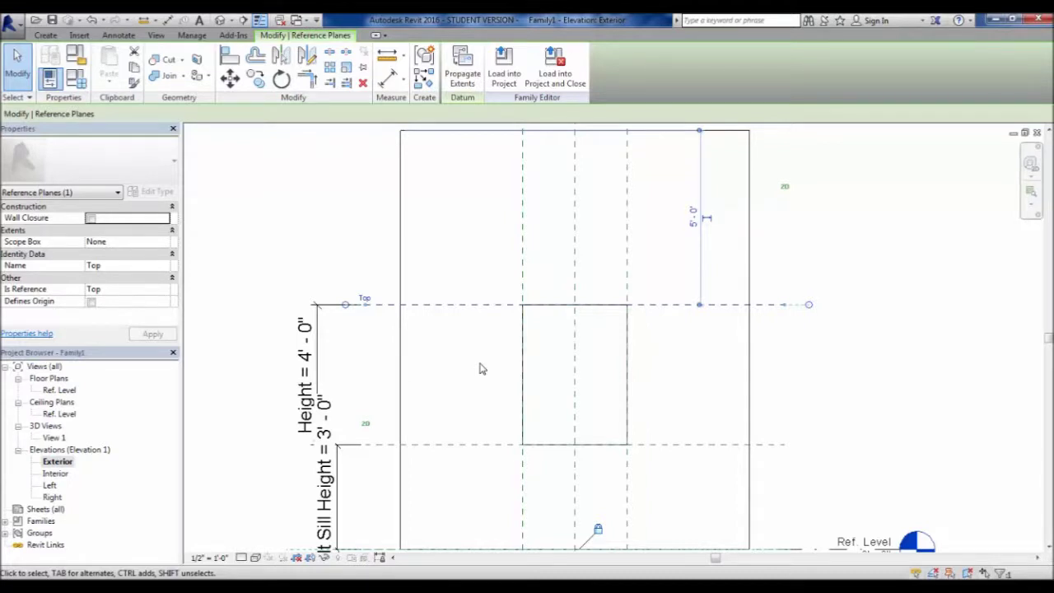
left_click(482, 369)
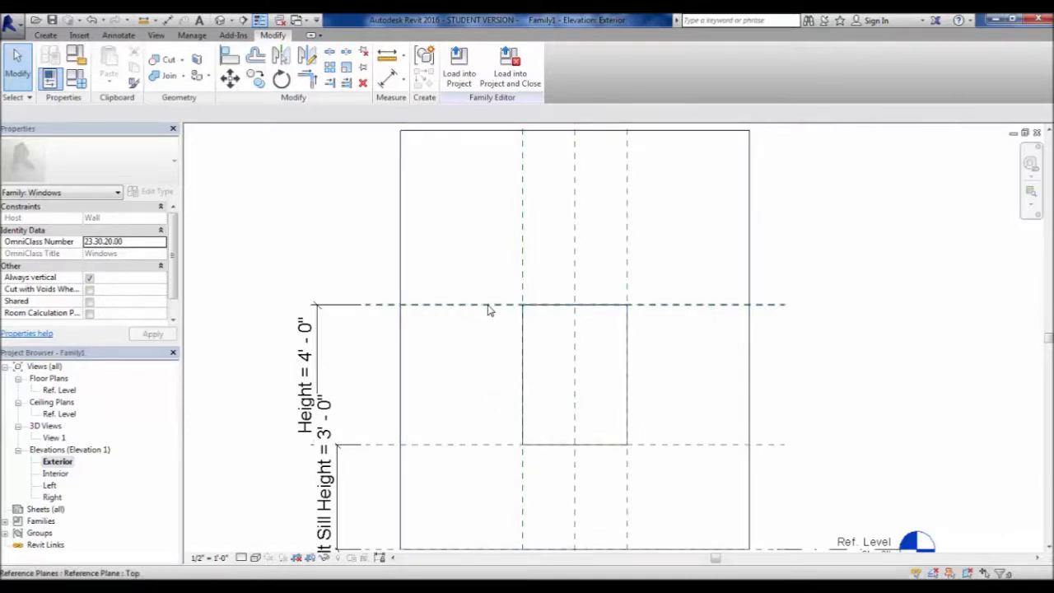
left_click(473, 346)
left_click(467, 432)
middle_click_drag(586, 404, 595, 452)
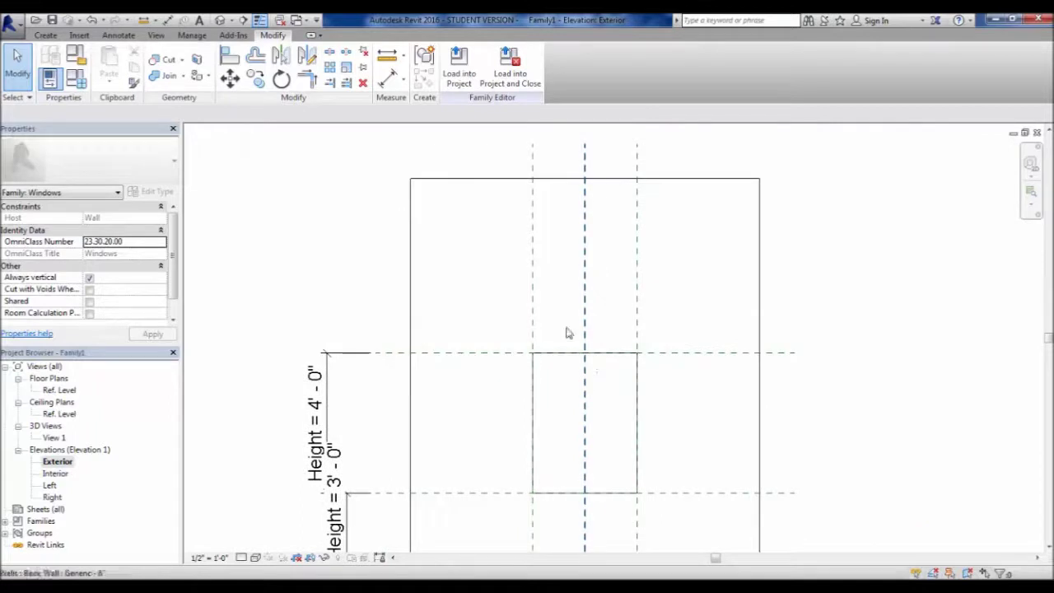
- Select the vertical side and center reference planes, then the head and sill planes, to compare their names and reference settings
left_click(534, 294)
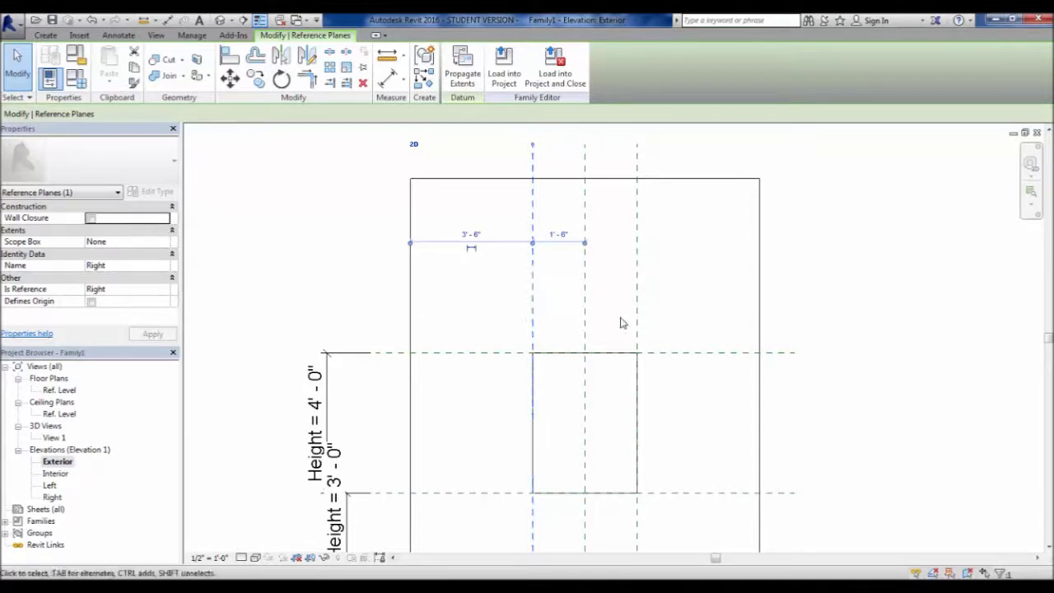
left_click(636, 280)
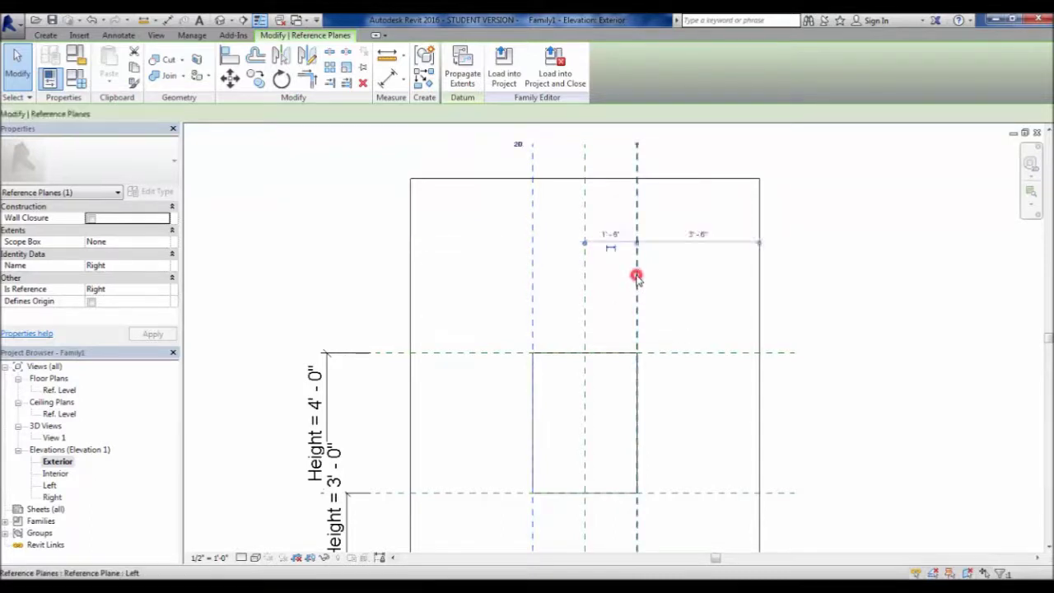
left_click(586, 301)
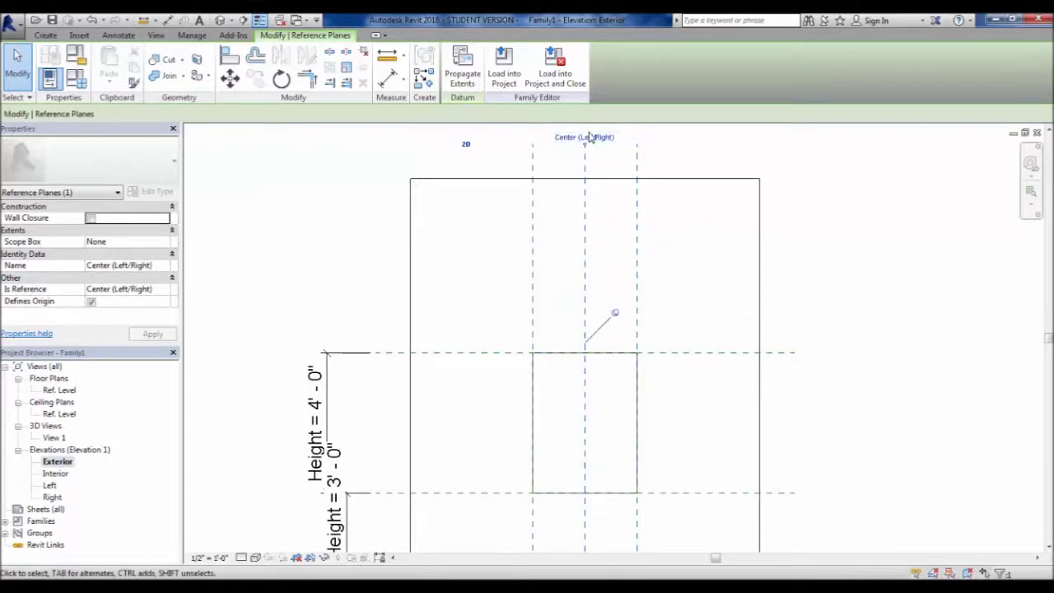
left_click(671, 354)
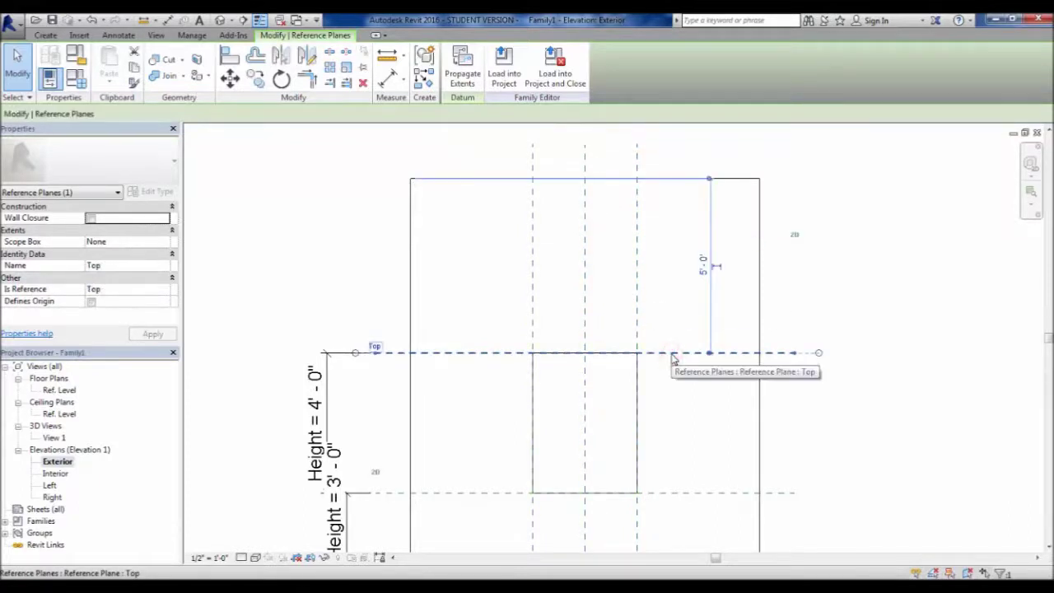
left_click(435, 494)
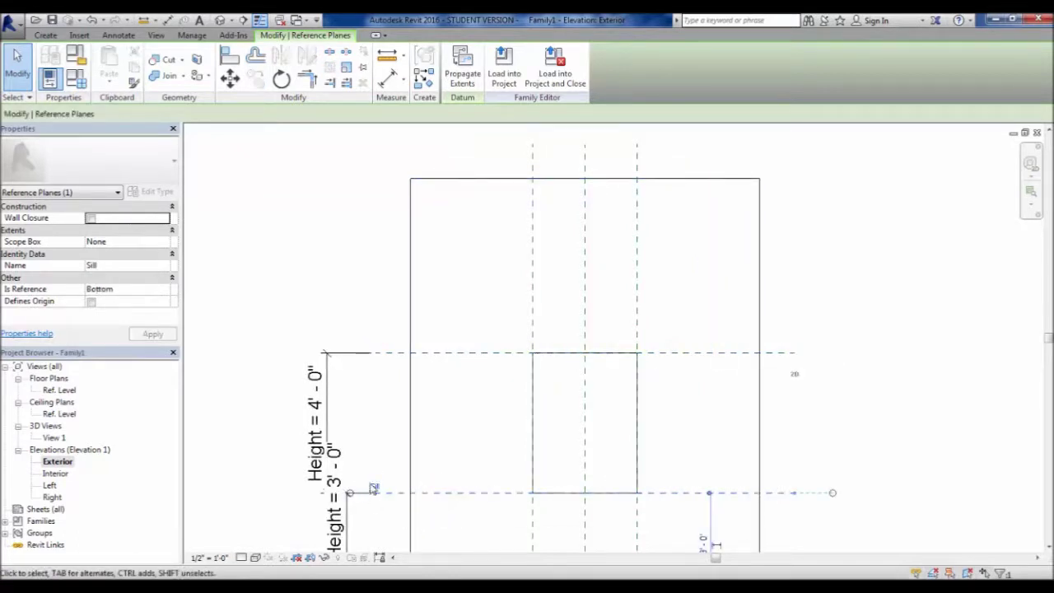
- Select the vertical reference plane along the opening's left edge to check its name and reference property, and clear the selection
left_click(492, 426)
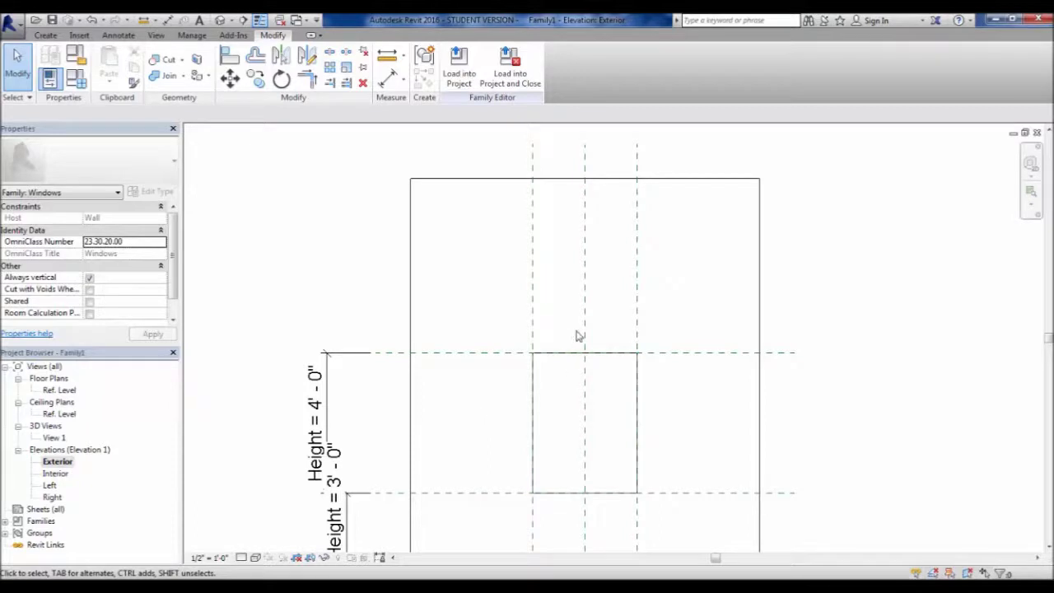
left_click(534, 329)
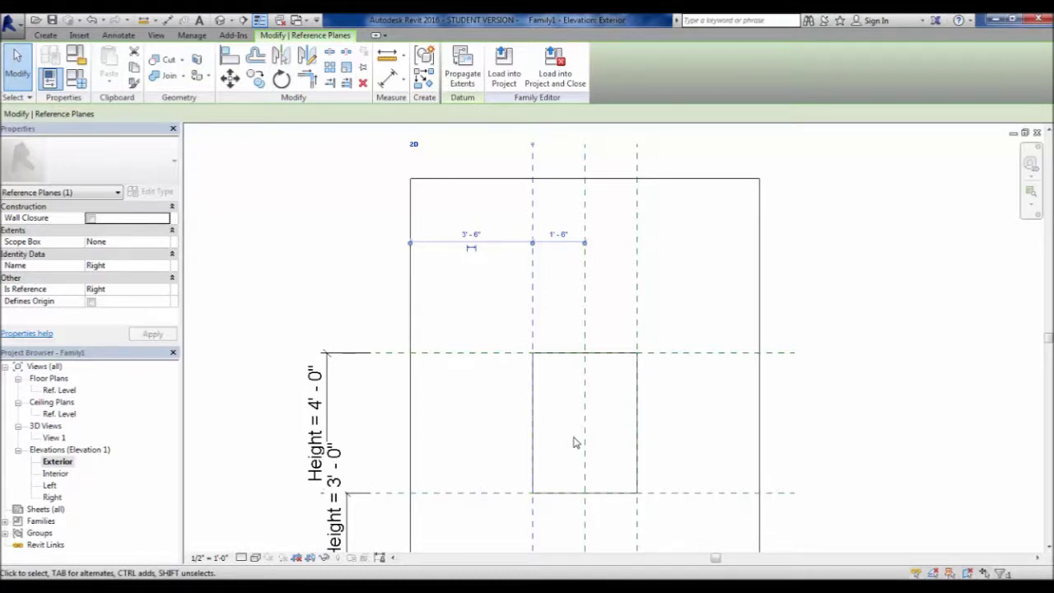
key("Escape")
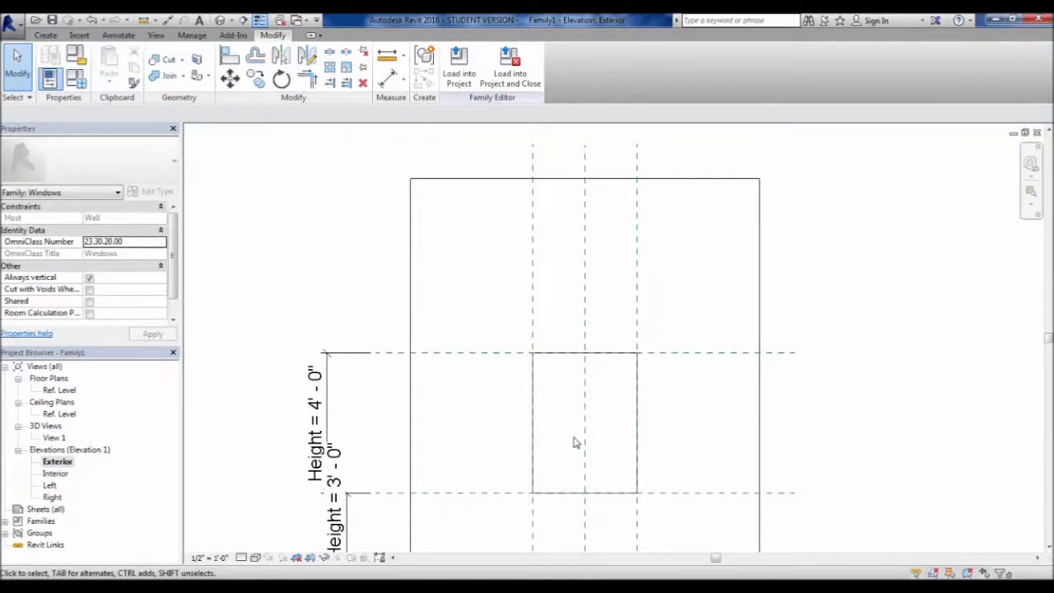
scroll(576, 443, "up", 2)
middle_click_drag(586, 468, 558, 423)
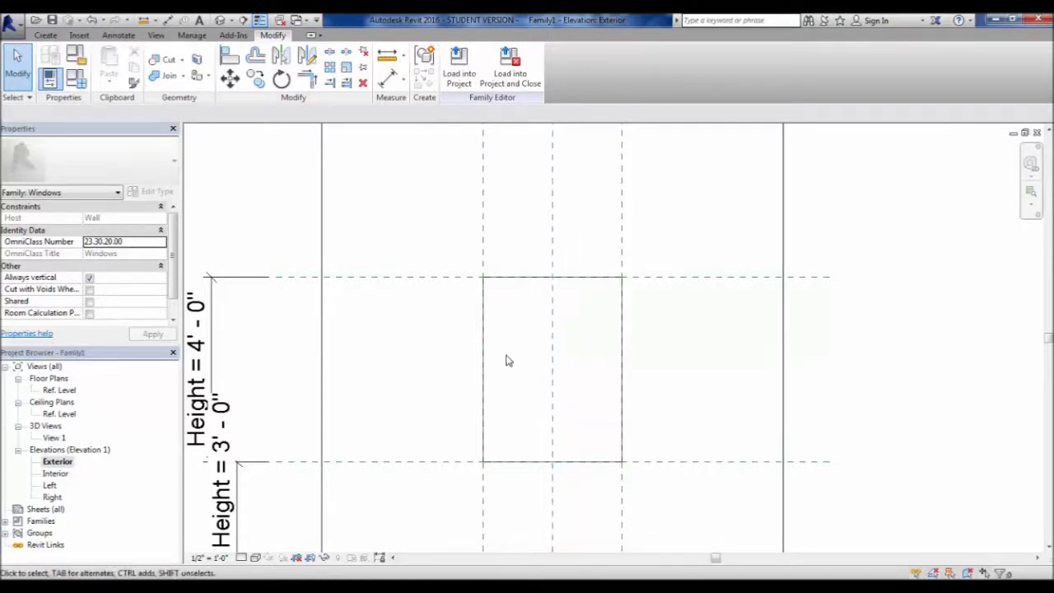
scroll(506, 363, "up", 1)
middle_click_drag(511, 350, 489, 313)
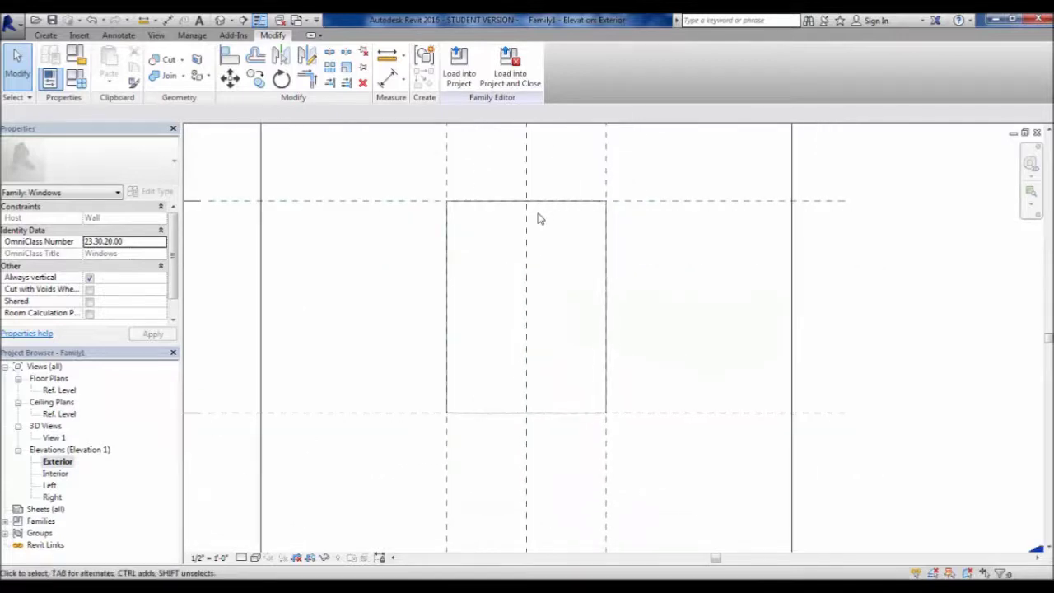
scroll(481, 323, "down", 1)
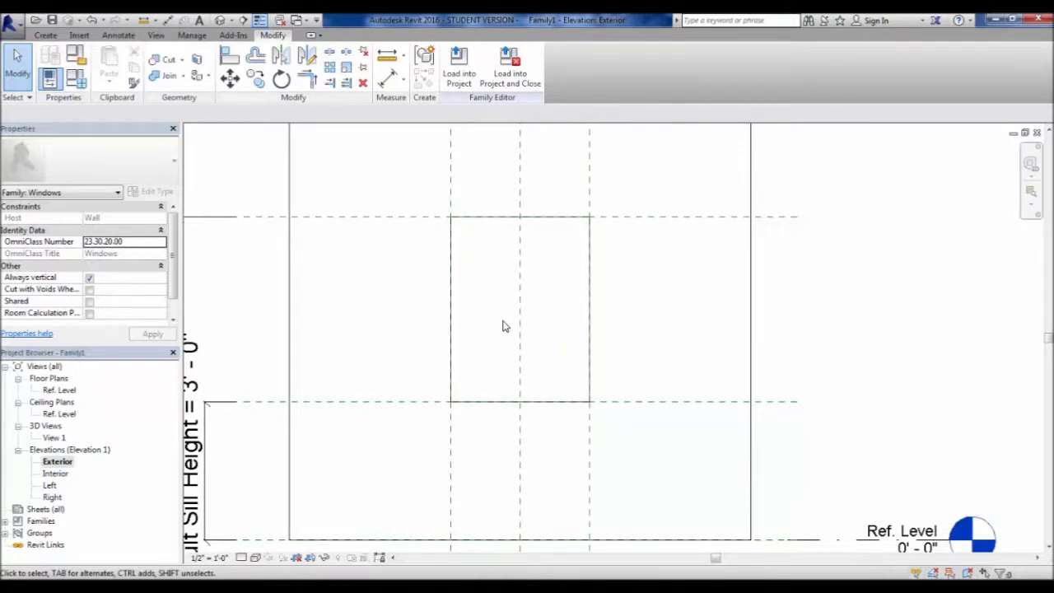
scroll(463, 311, "down", 1)
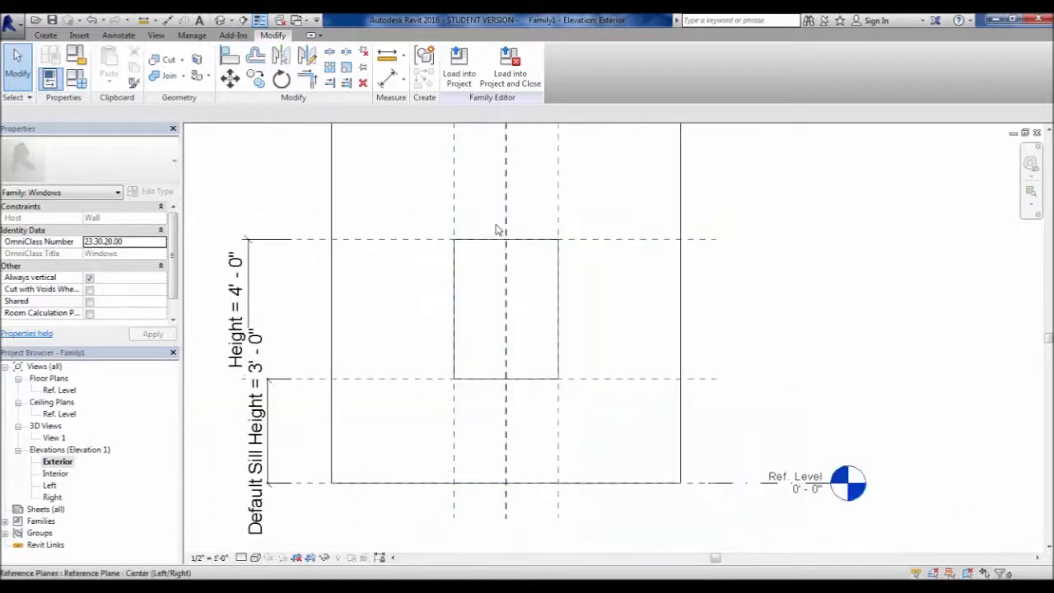
middle_click_drag(470, 233, 486, 285)
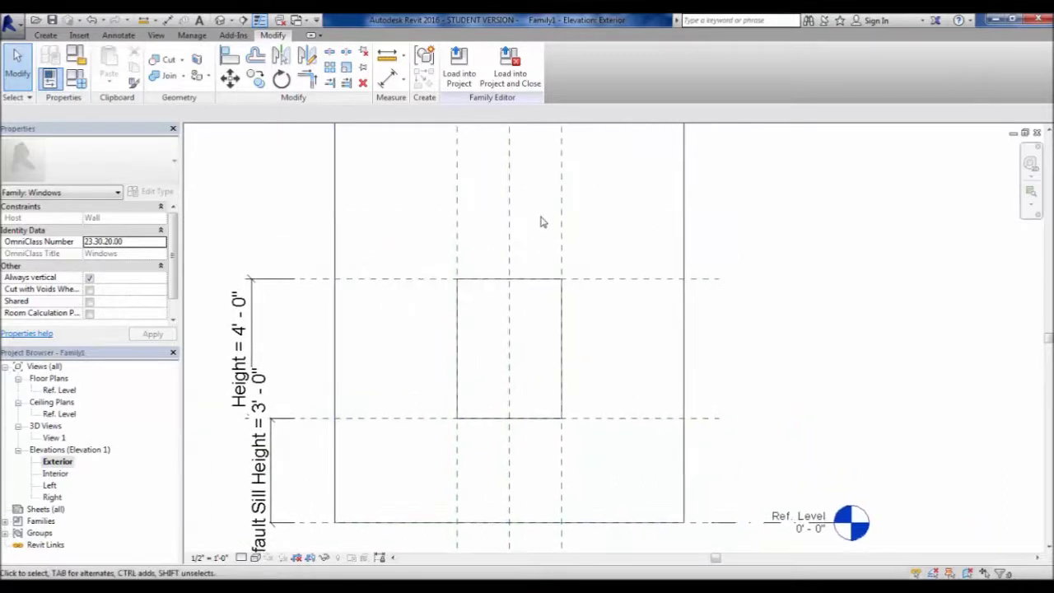
- Draw a horizontal reference plane across the opening, about 3 1/2" below its upper edge
left_click(48, 35)
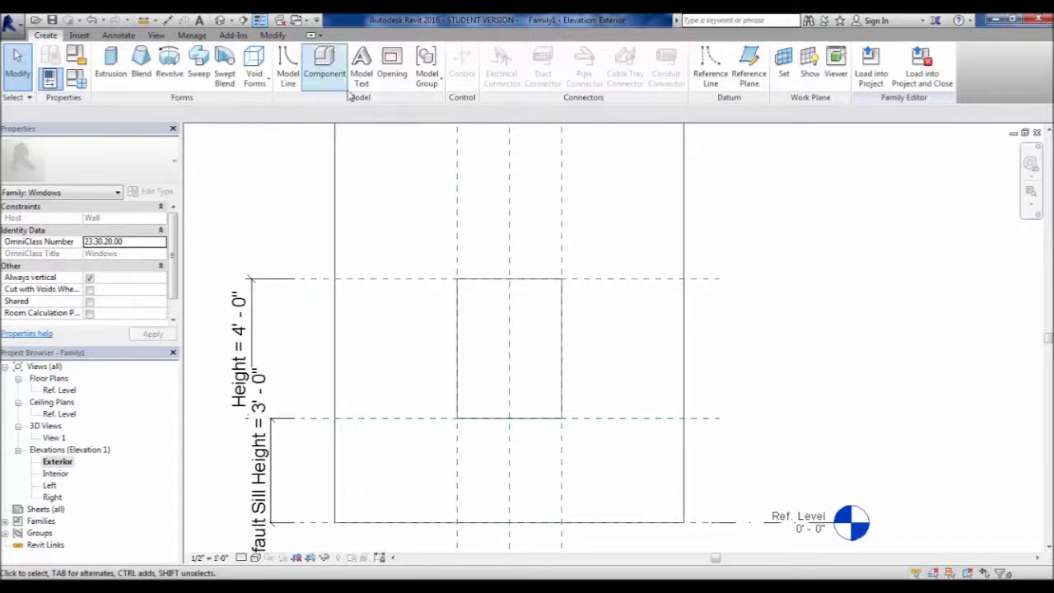
left_click(46, 35)
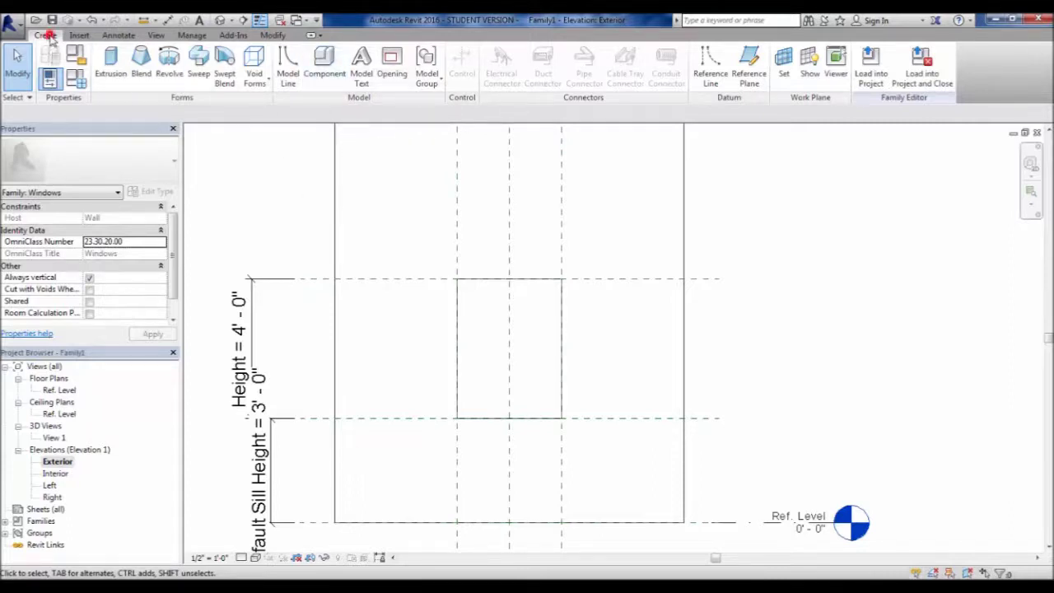
left_click(749, 78)
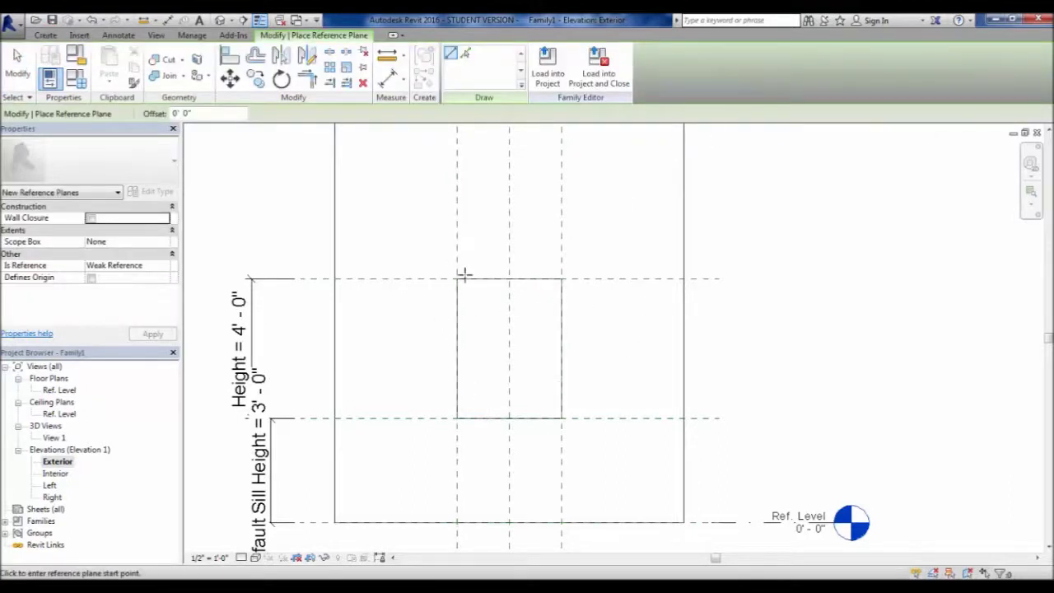
scroll(477, 441, "up", 1)
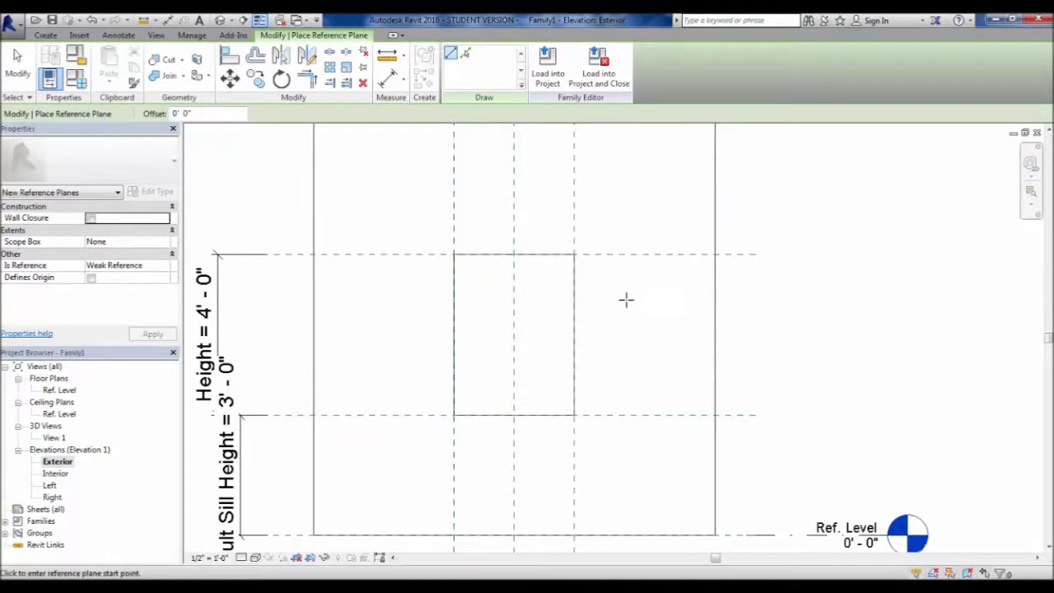
scroll(487, 320, "up", 1)
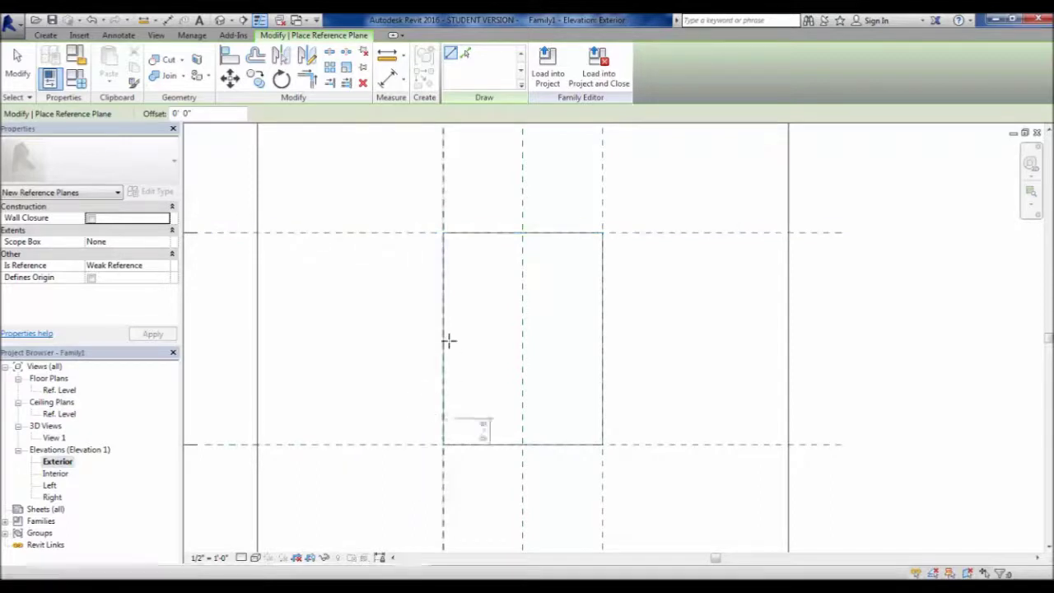
left_click(411, 248)
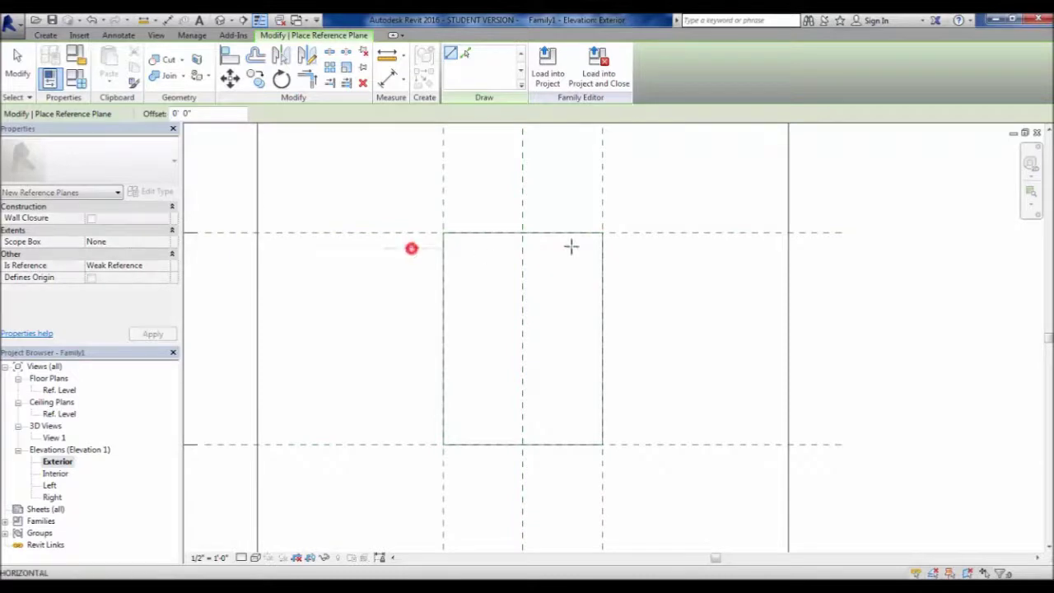
left_click(623, 247)
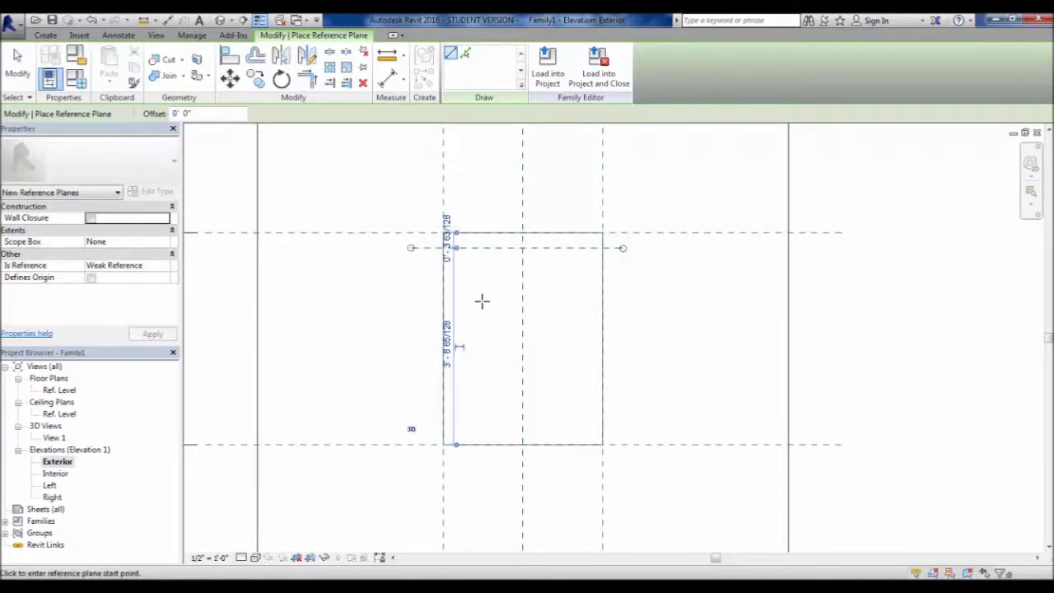
- Draw a vertical reference plane about 2 15/16" inside the opening's right edge, extending past the head and sill
scroll(482, 301, "up", 2)
scroll(476, 239, "down", 2)
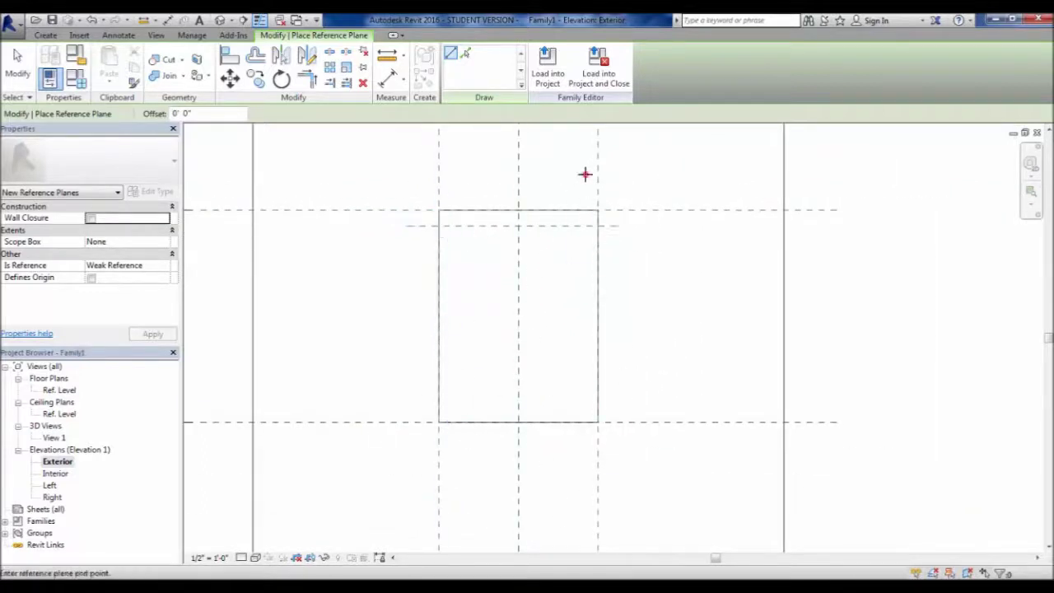
left_click(586, 174)
left_click(587, 438)
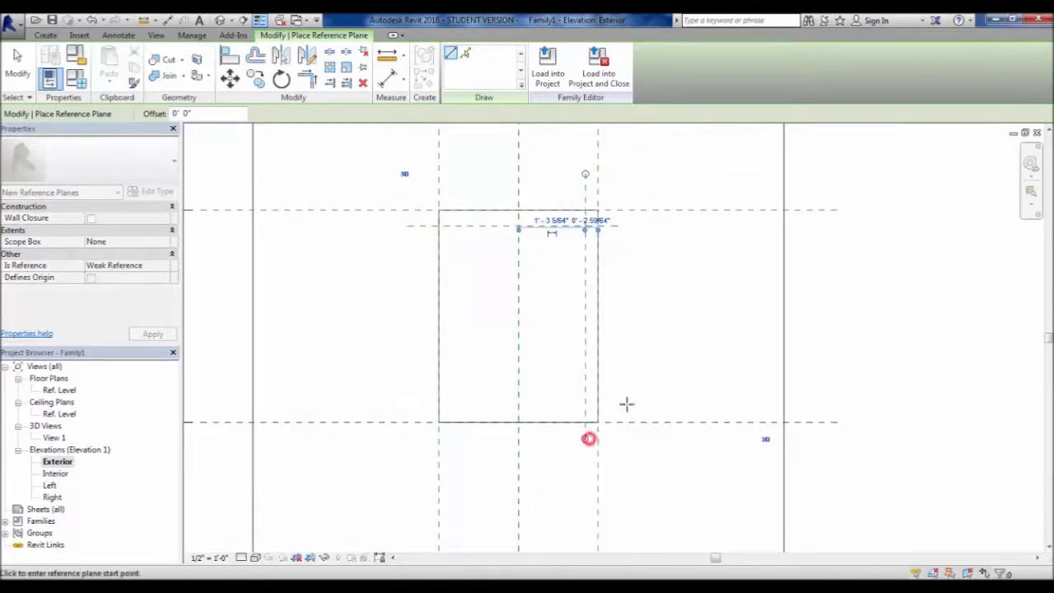
- Draw a horizontal reference plane just above the opening's lower edge and a vertical one about 3 3/16" inside its left edge
left_click(626, 408)
left_click(407, 408)
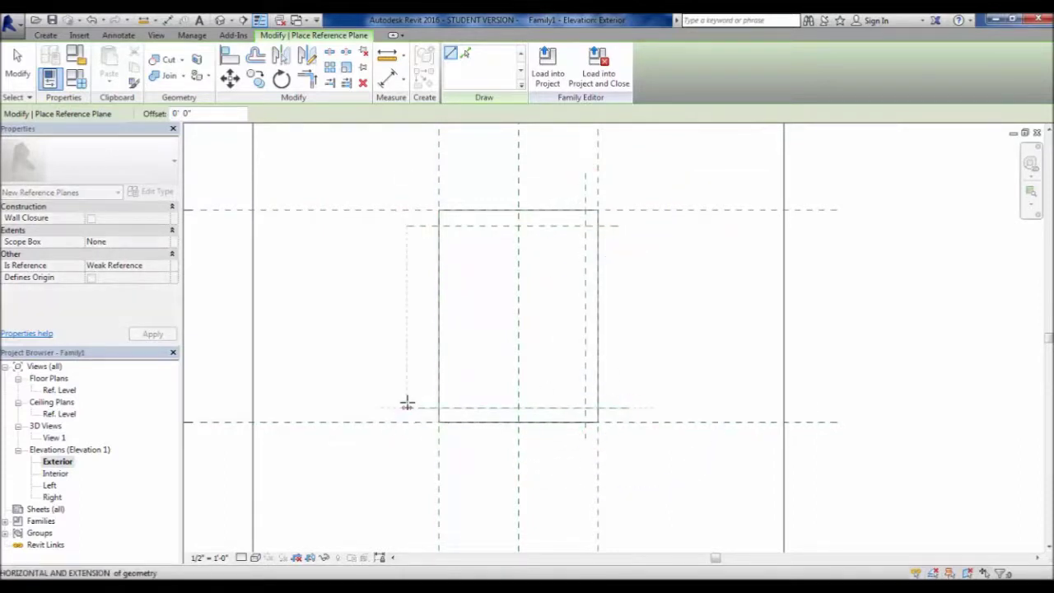
left_click(453, 179)
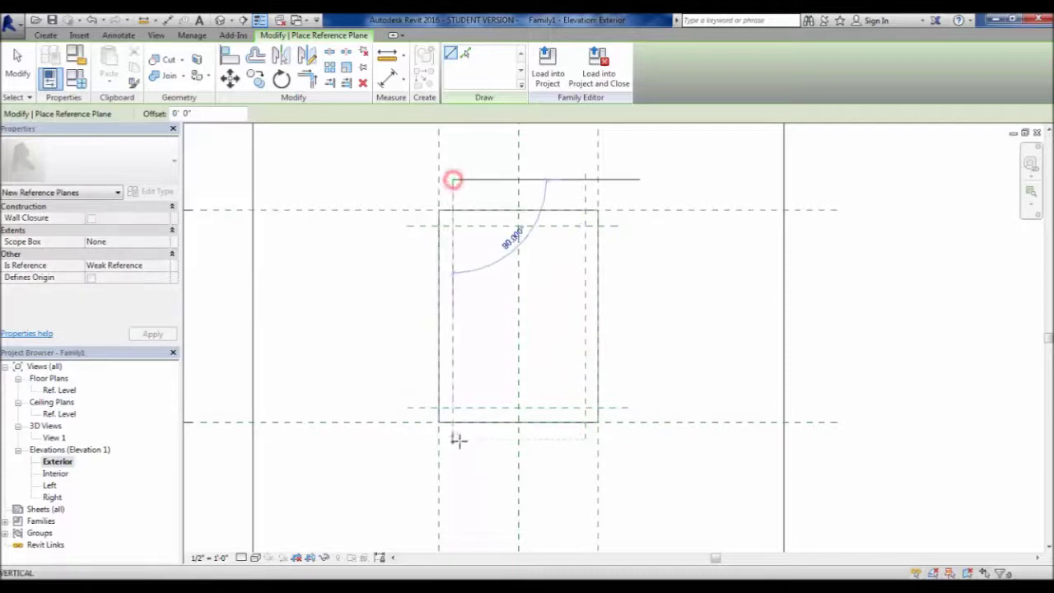
left_click(451, 447)
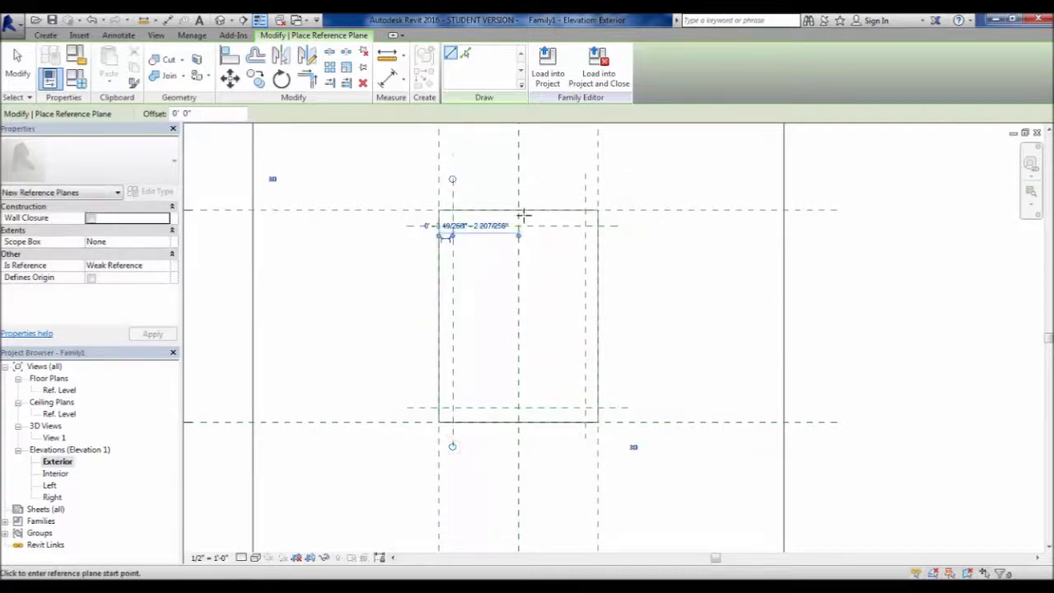
left_click(17, 63)
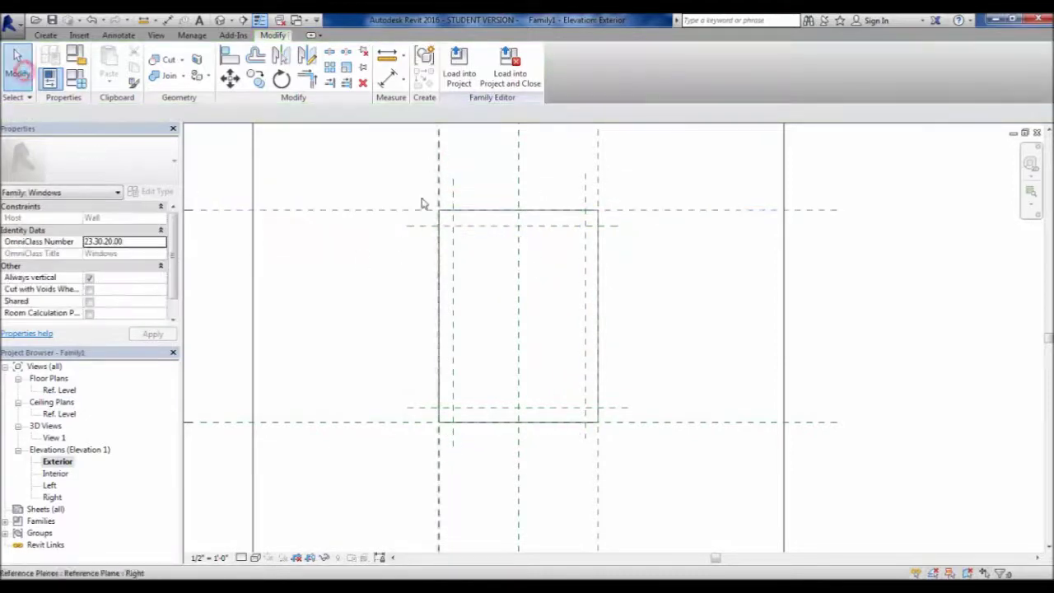
- Examine the four new inner reference planes and how they sit relative to the opening's edges
scroll(510, 311, "up", 1)
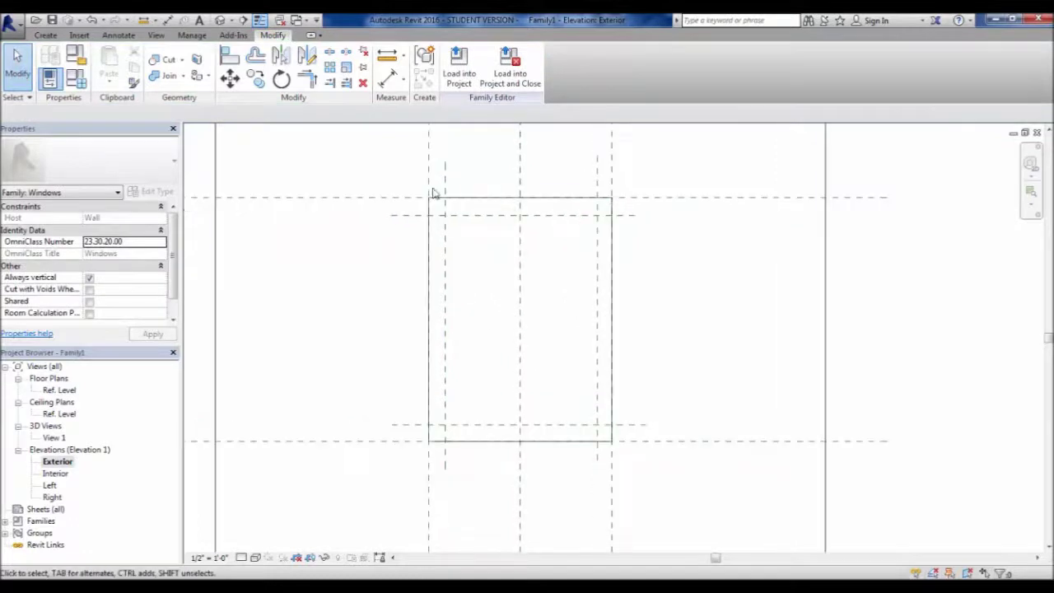
left_click(568, 217)
left_click(563, 377)
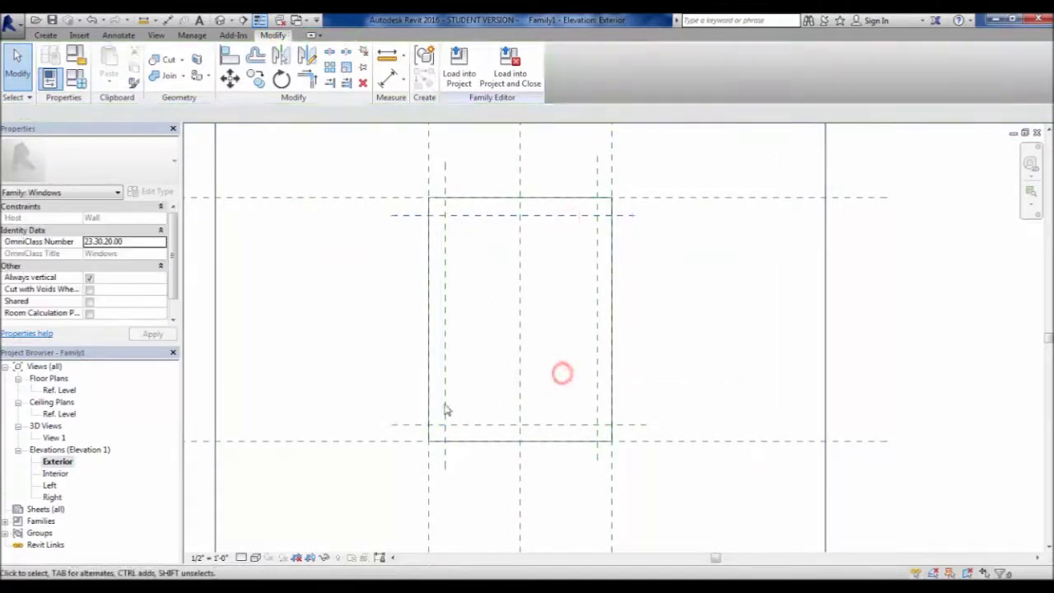
left_click(566, 390)
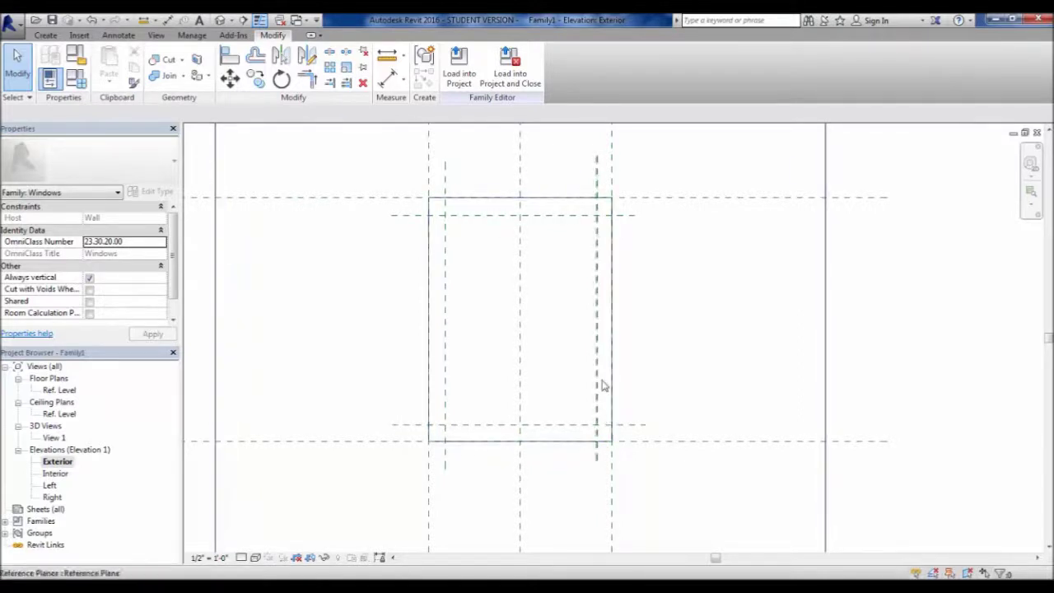
scroll(523, 302, "down", 2)
middle_click_drag(513, 322, 532, 352)
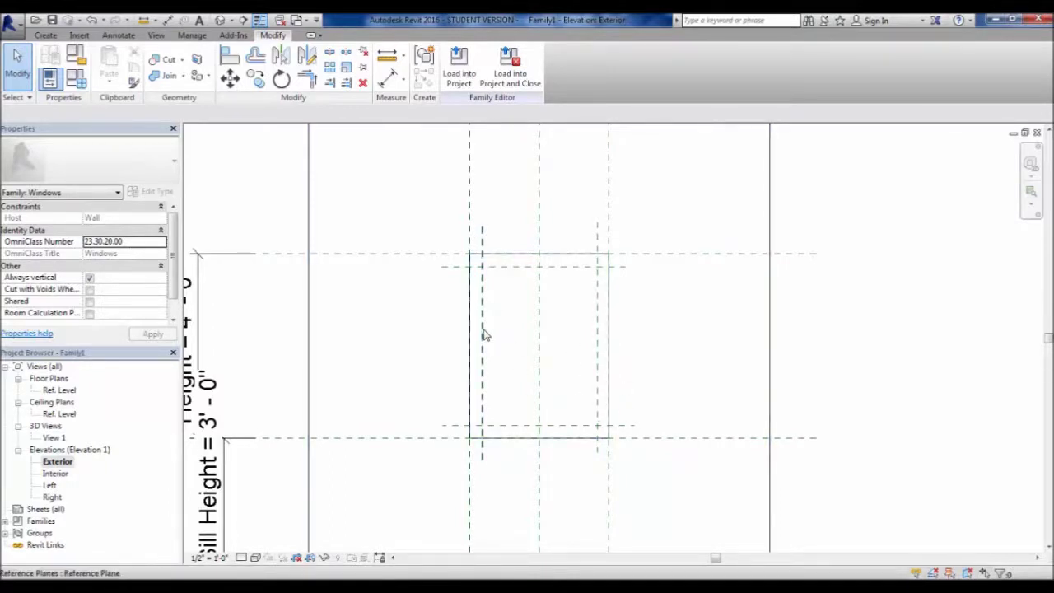
scroll(479, 248, "up", 2)
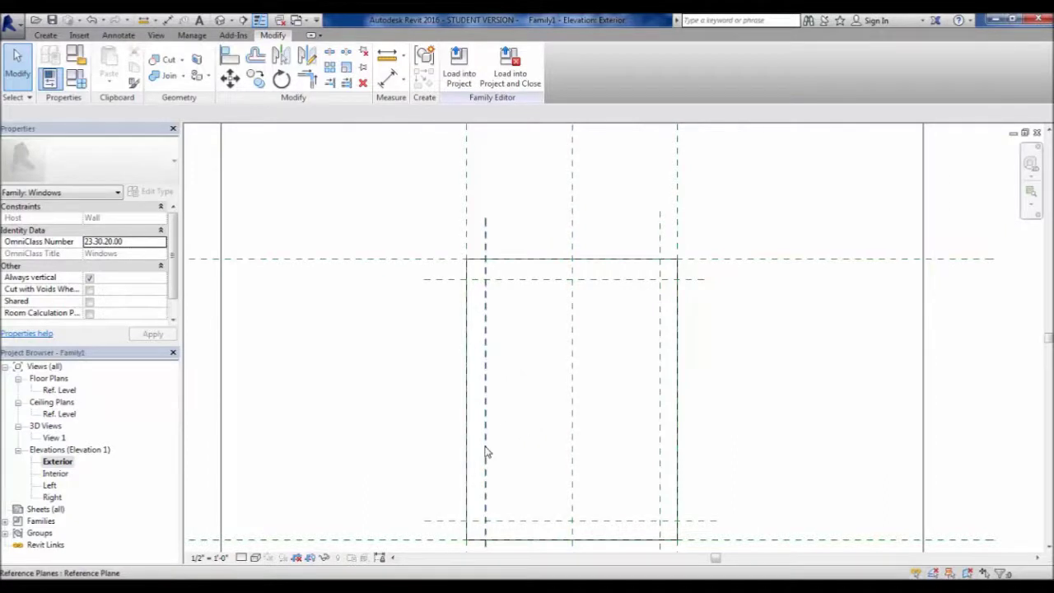
middle_click_drag(593, 466, 554, 438)
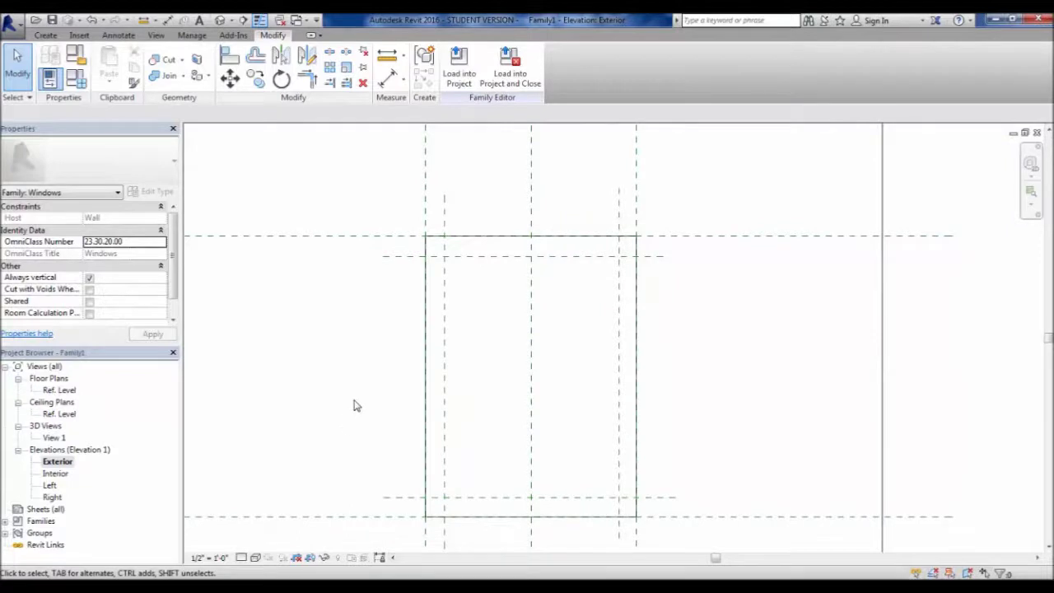
- Place an aligned dimension between the opening's left edge plane and the new inner vertical plane, above the opening
scroll(354, 405, "down", 1)
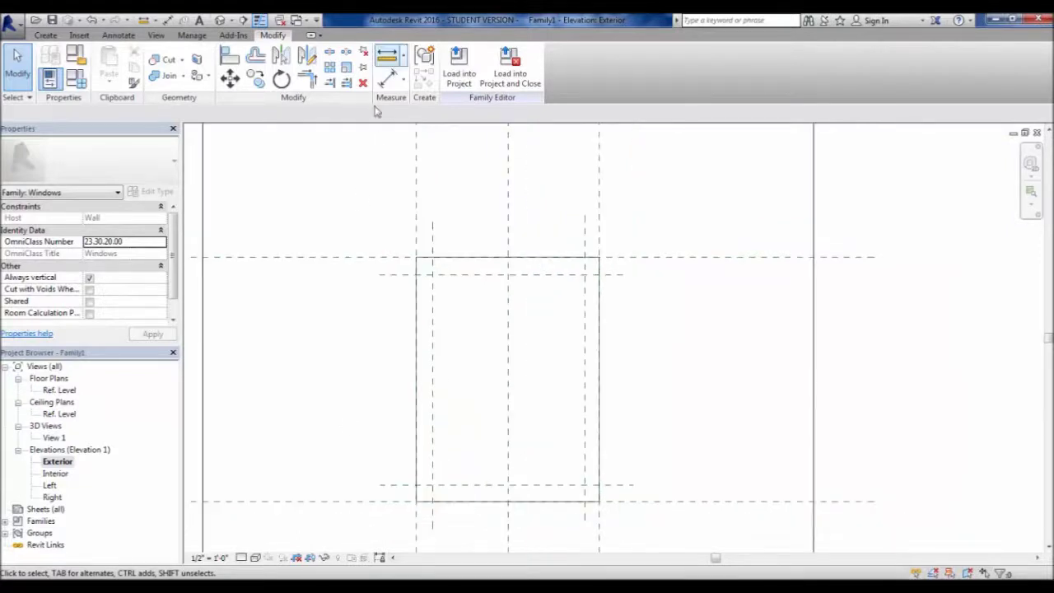
left_click(387, 78)
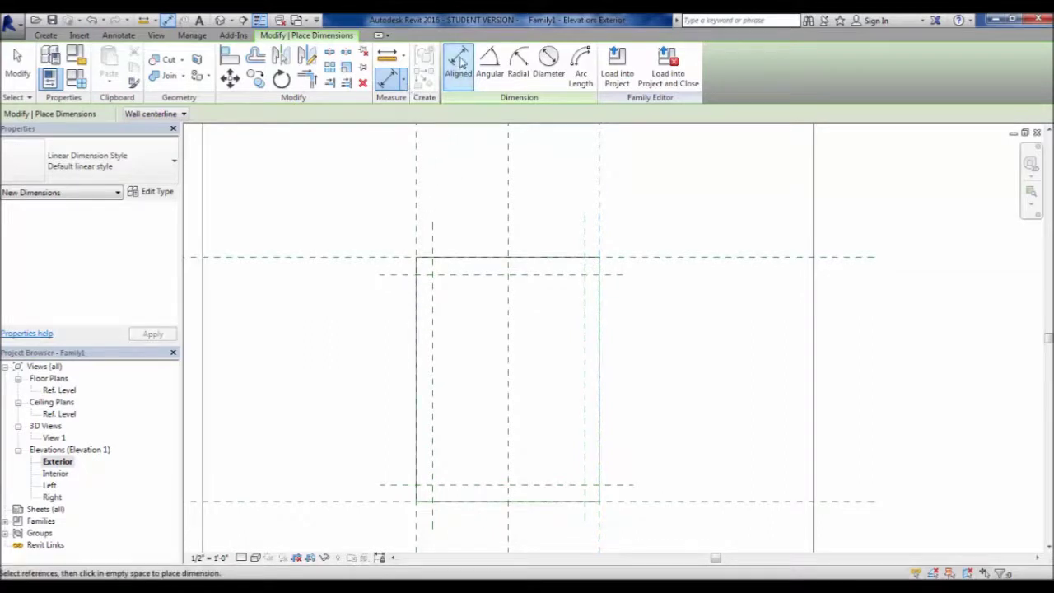
scroll(427, 221, "up", 2)
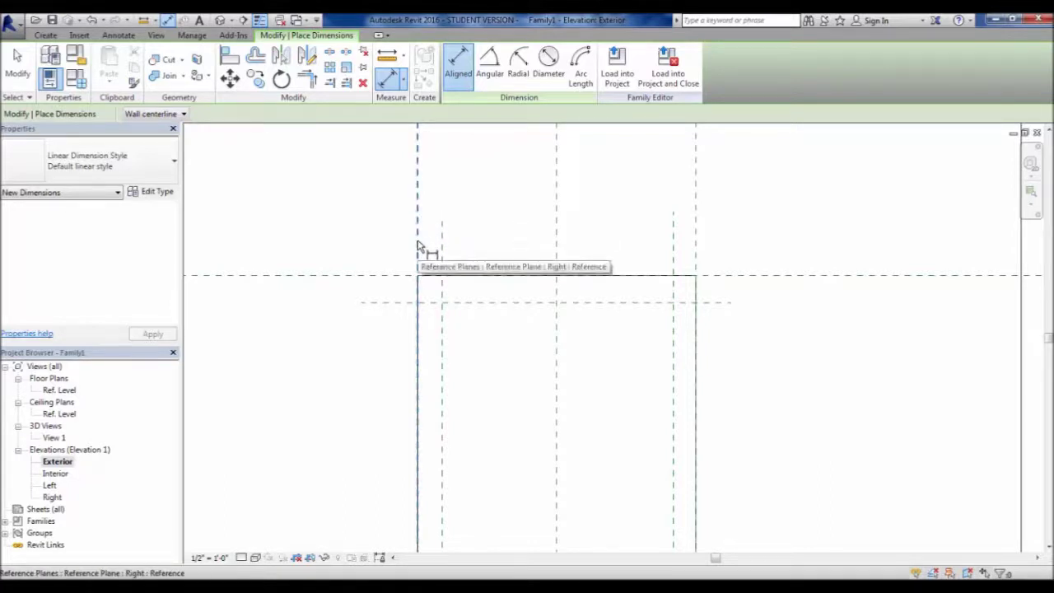
left_click(419, 246)
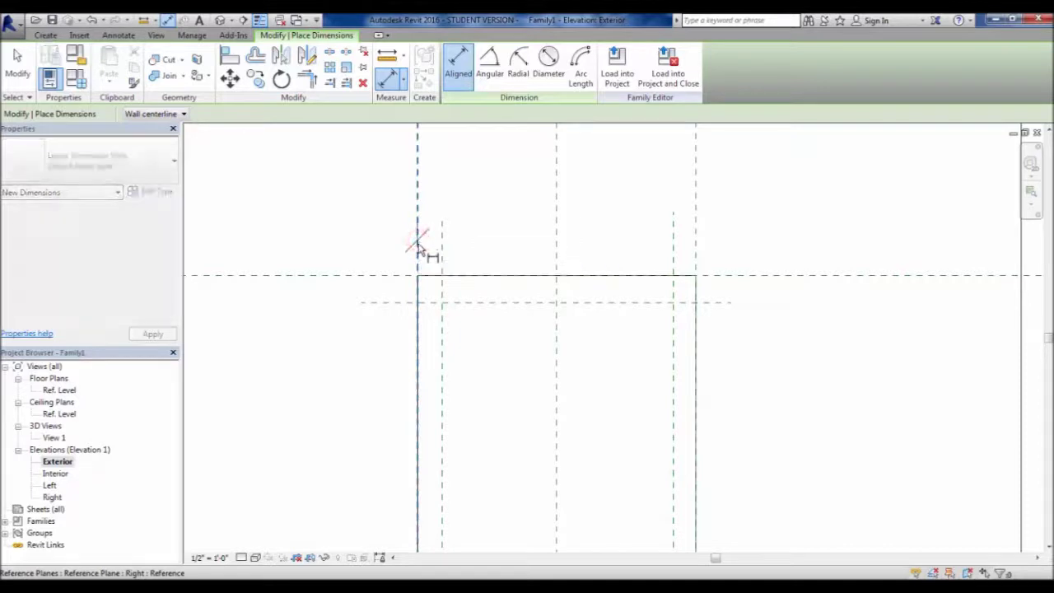
left_click(442, 254)
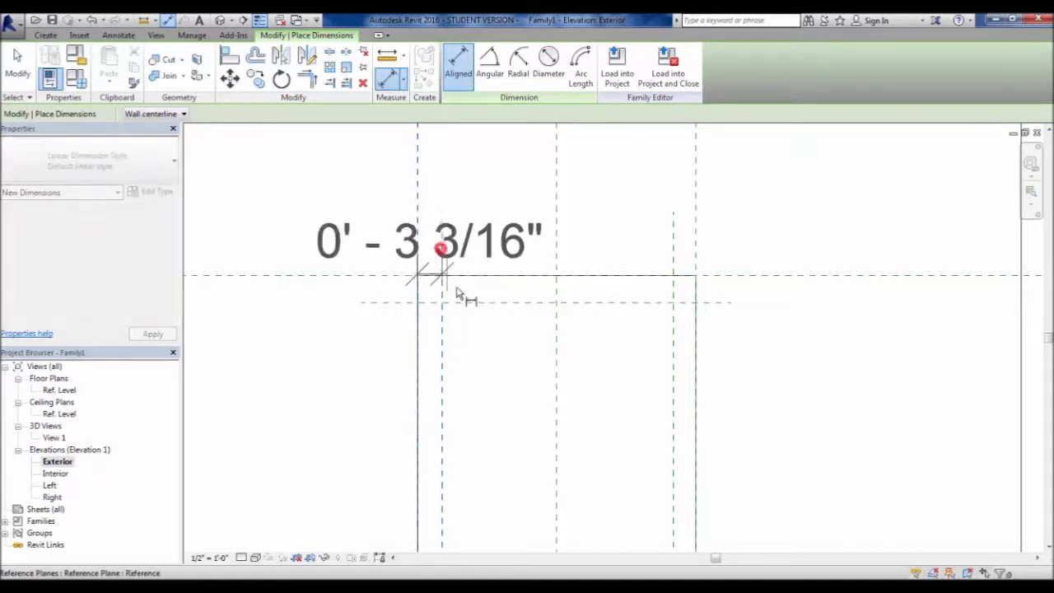
left_click(500, 189)
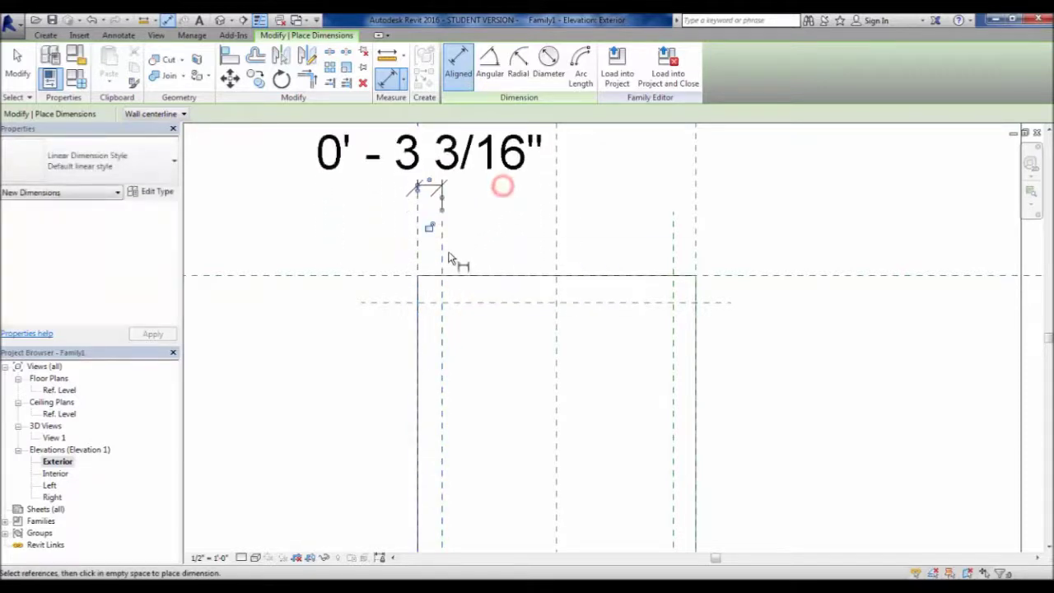
- Place an aligned dimension between the right inner vertical plane and the opening's right edge plane, in line with the first
scroll(428, 239, "down", 2)
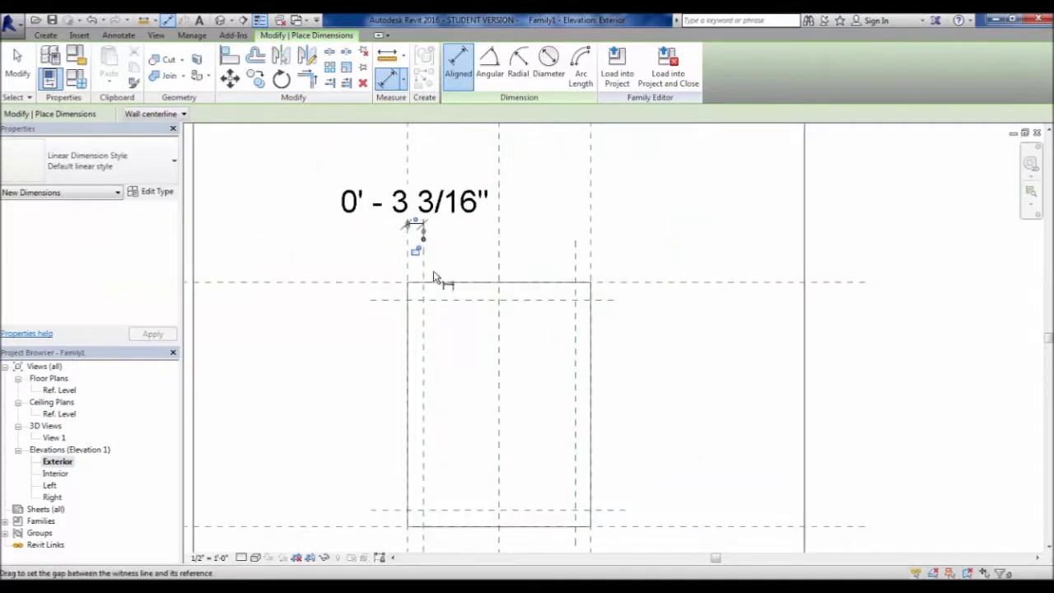
left_click(575, 257)
left_click(590, 263)
left_click(580, 225)
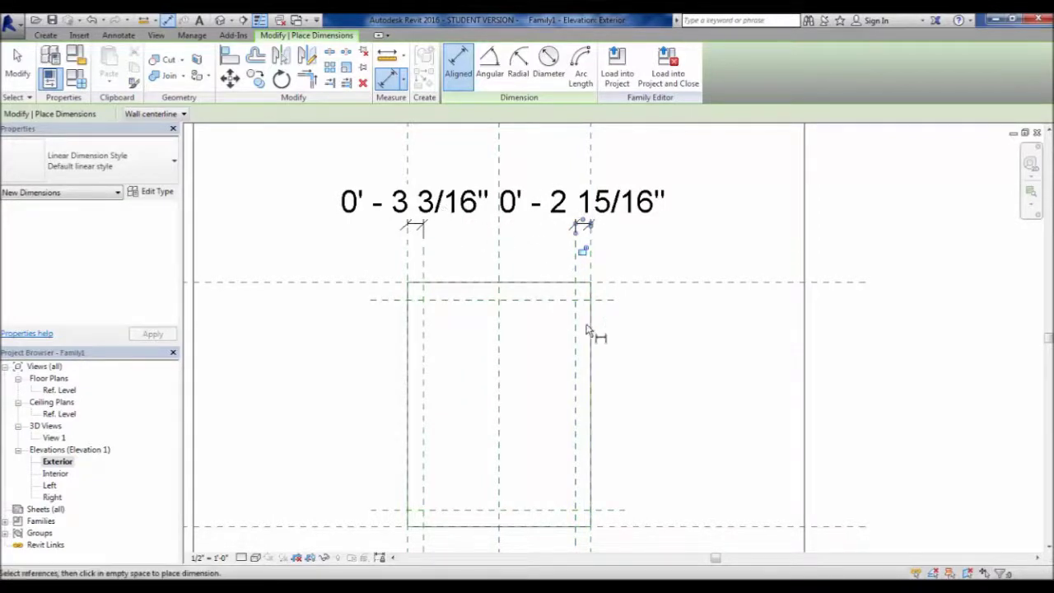
- Place an aligned dimension between the opening's upper edge plane and the upper inner horizontal plane, to the right of the opening
scroll(607, 305, "up", 2)
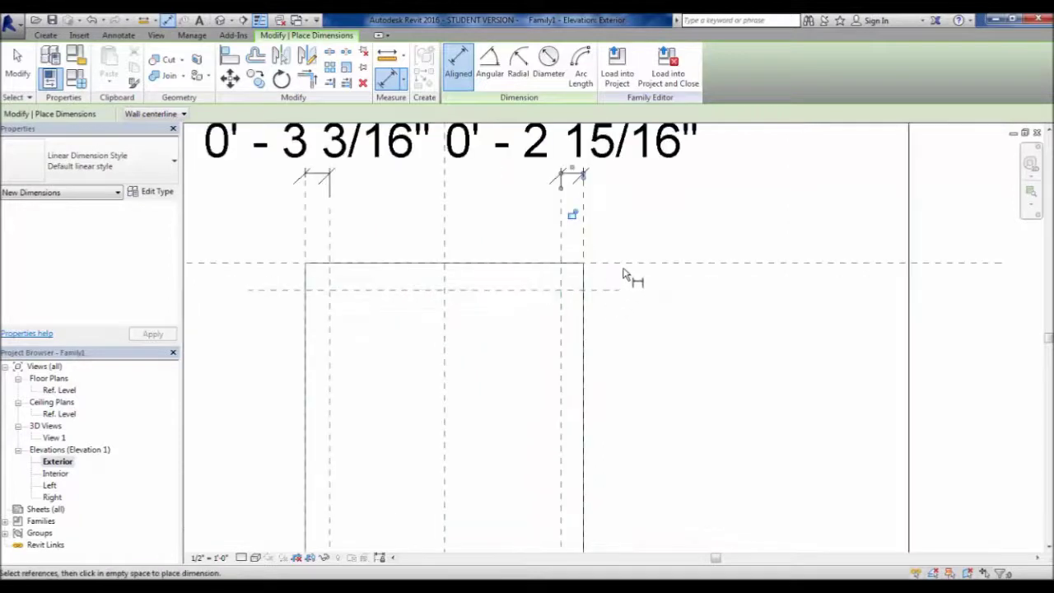
left_click(626, 264)
left_click(607, 289)
left_click(728, 297)
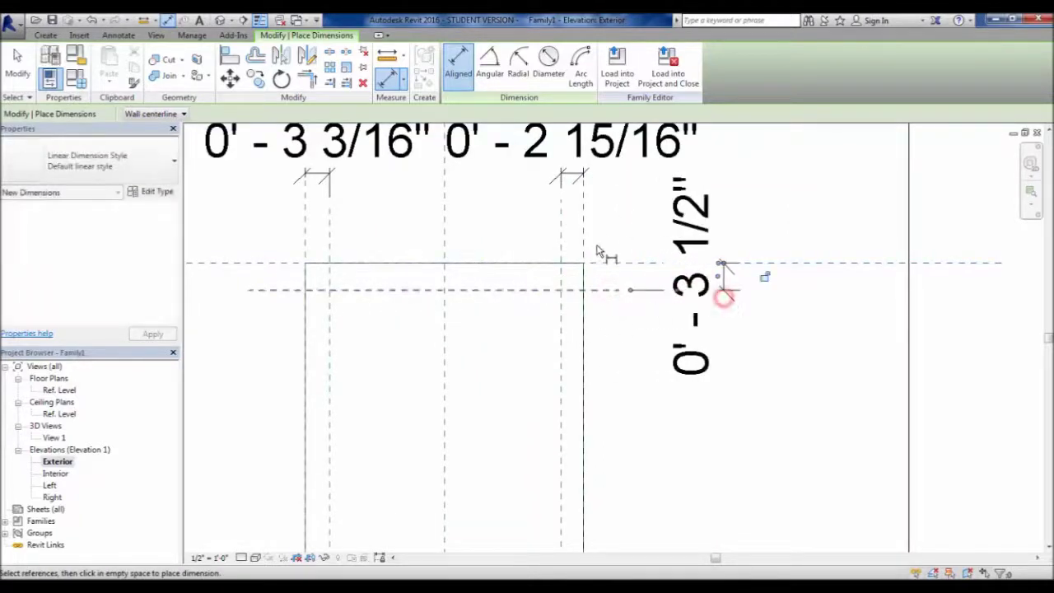
- Place an aligned dimension between the opening's lower edge plane and the lower inner horizontal plane, beside the opening, and end dimensioning
scroll(607, 305, "down", 2)
scroll(628, 499, "up", 2)
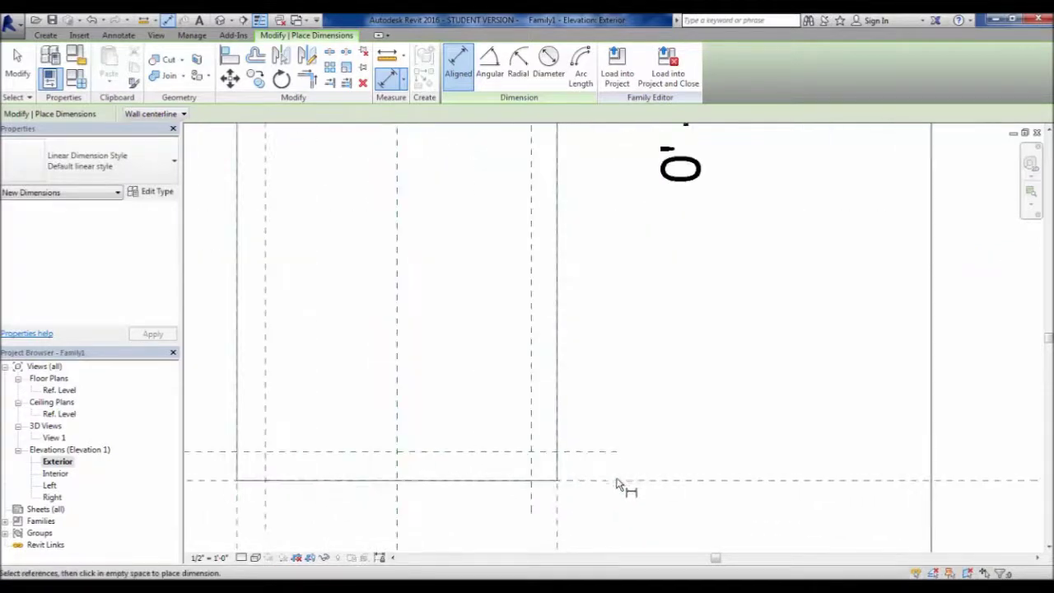
left_click(614, 481)
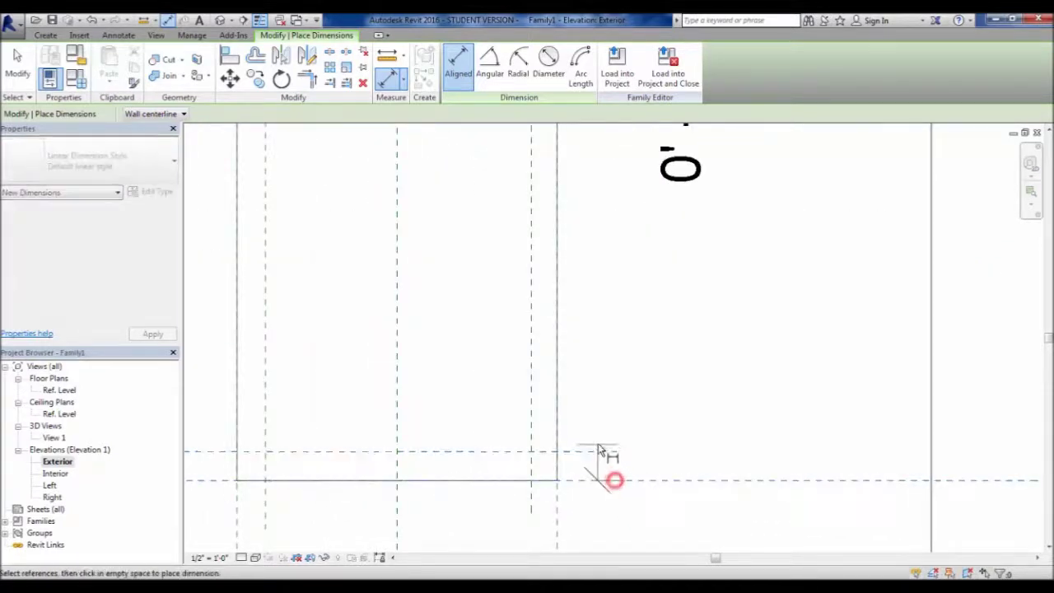
left_click(597, 452)
scroll(598, 449, "down", 2)
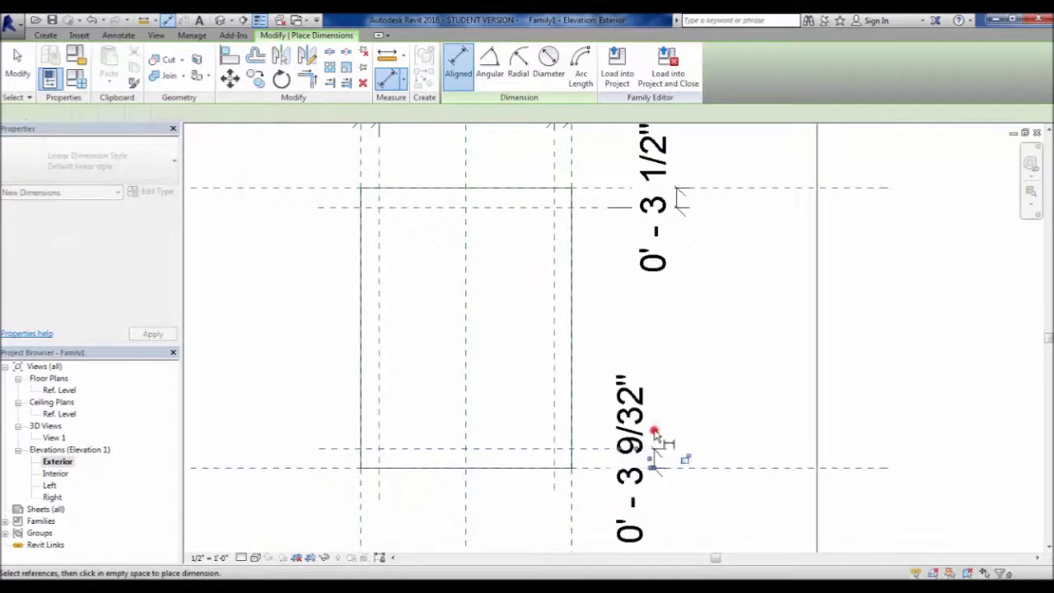
left_click(657, 437)
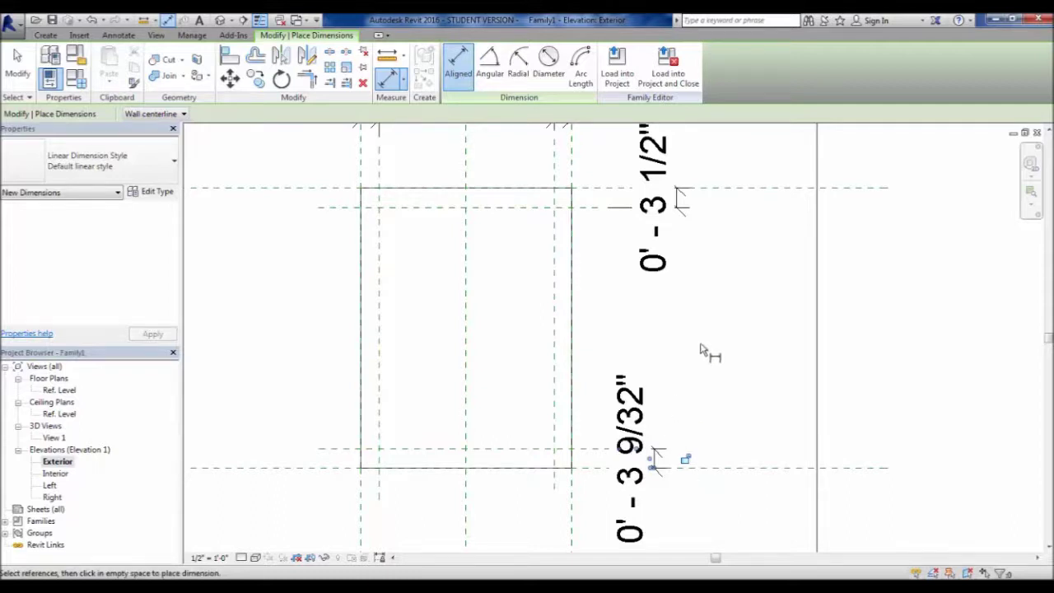
scroll(705, 350, "down", 2)
middle_click_drag(563, 382, 543, 420)
scroll(543, 419, "down", 1)
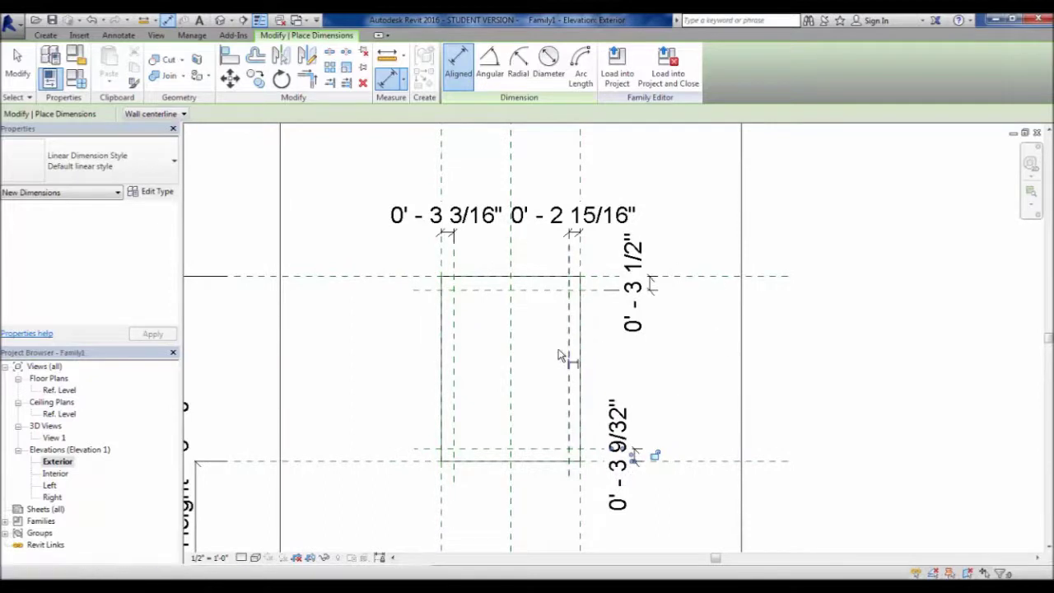
left_click(18, 59)
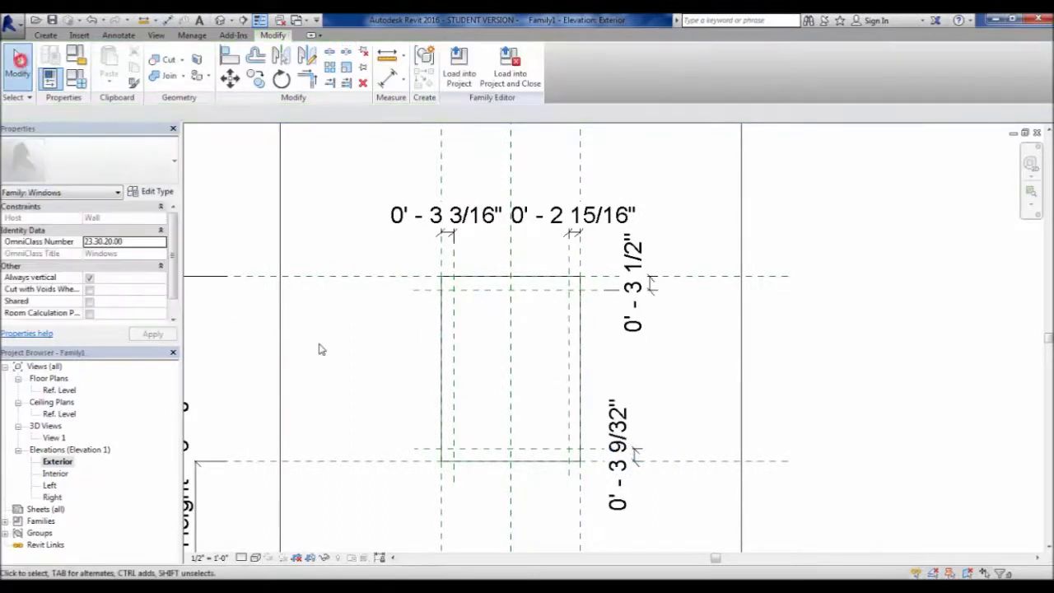
left_click(485, 354)
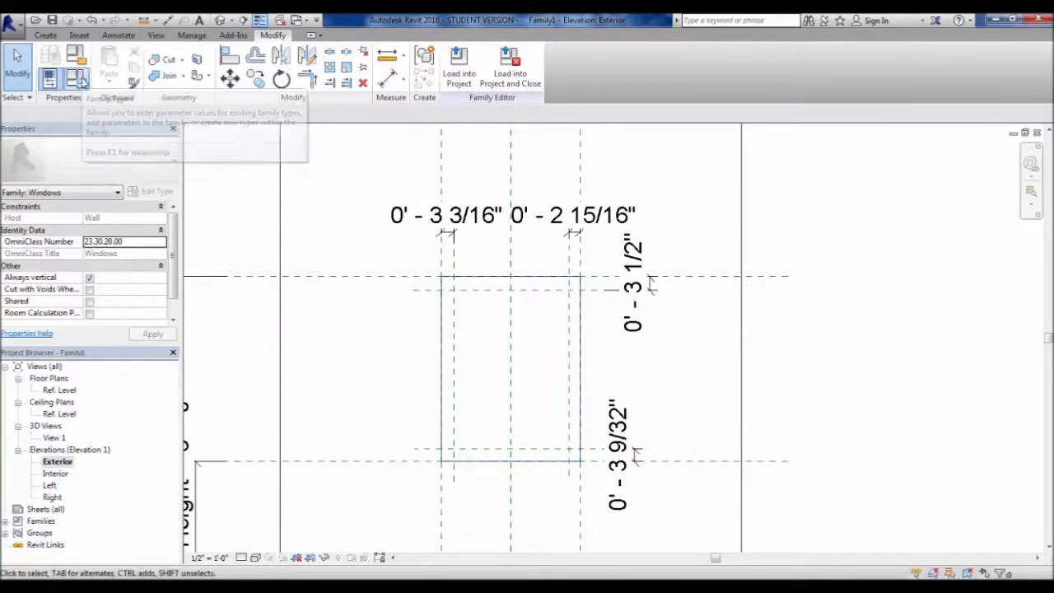
- Open the family types of the window family and start adding a new parameter
left_click(50, 35)
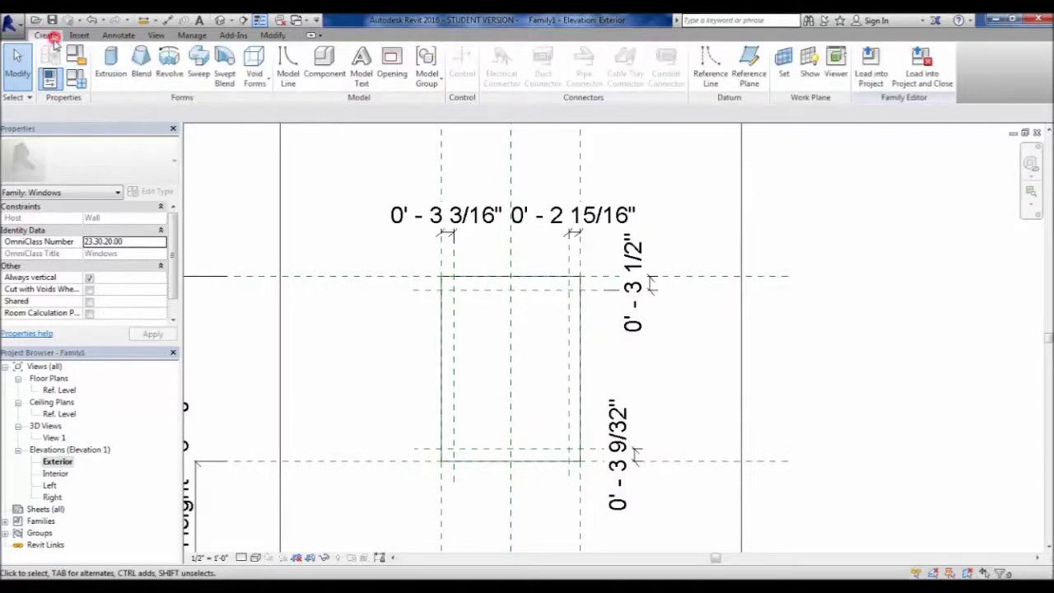
left_click(78, 79)
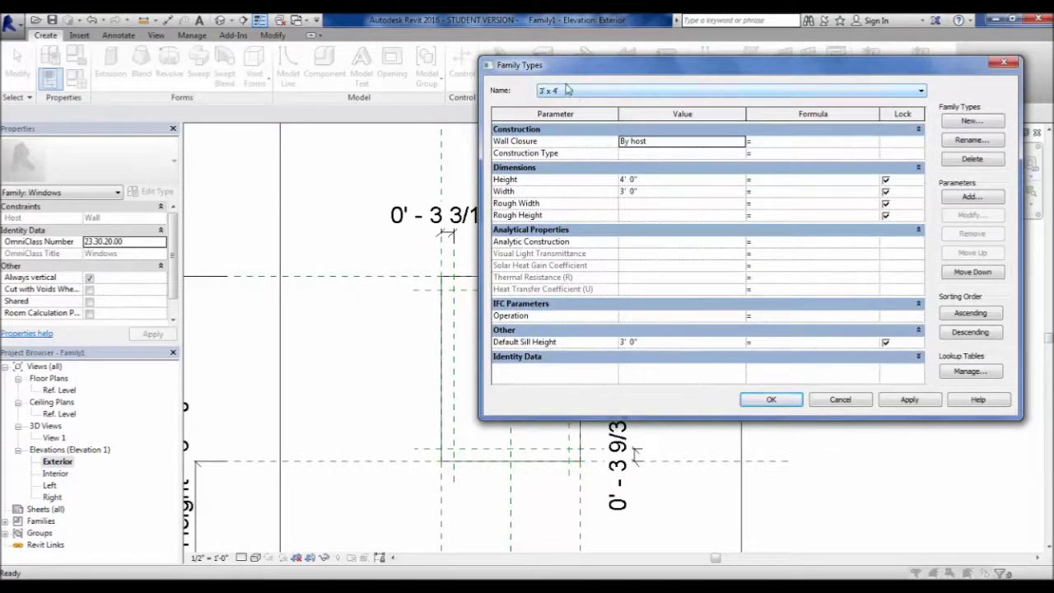
left_click(984, 201)
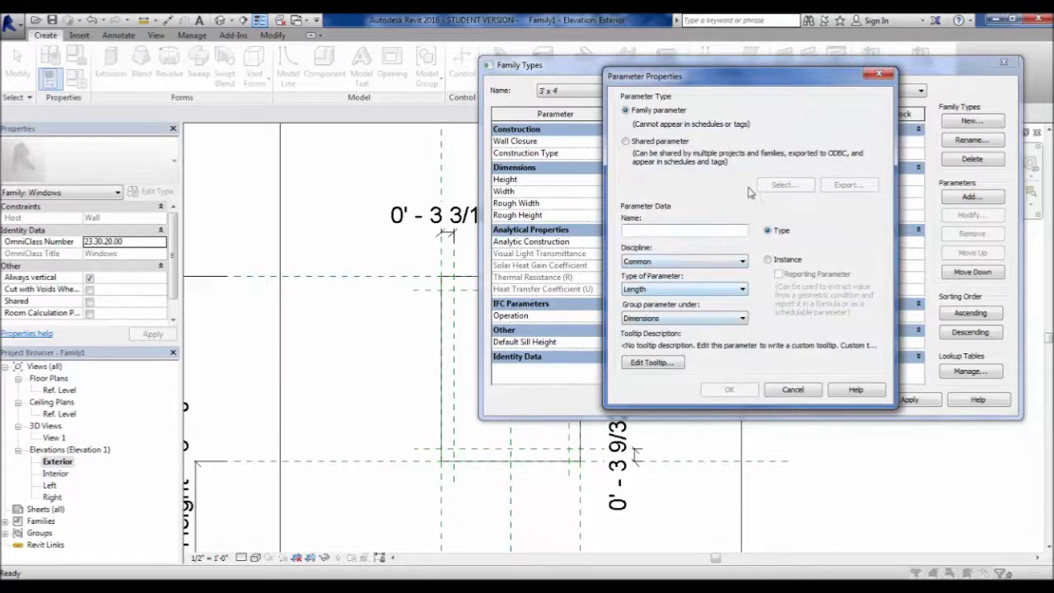
left_click(670, 142)
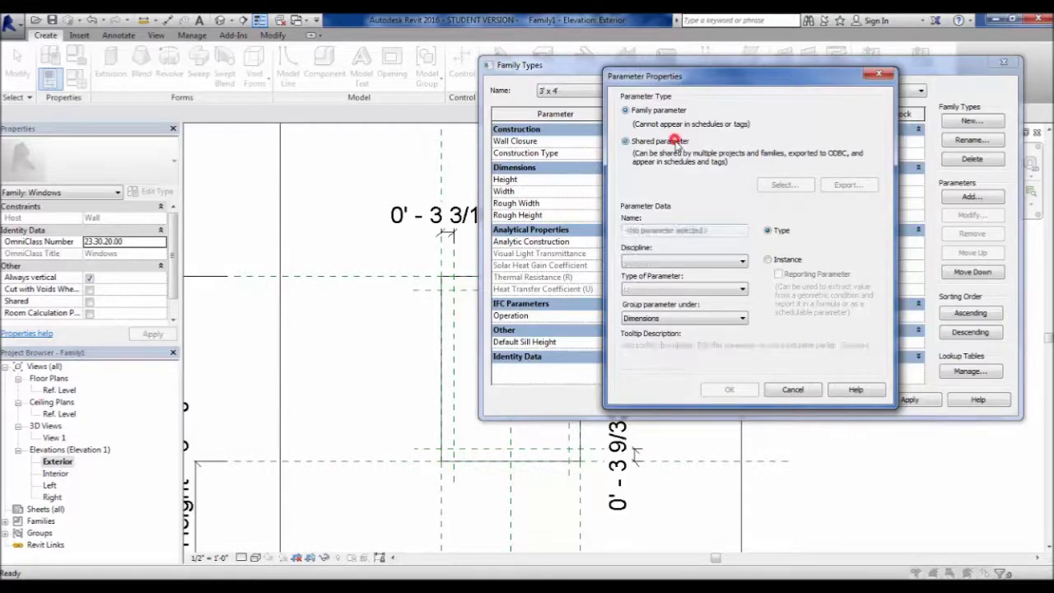
left_click(663, 111)
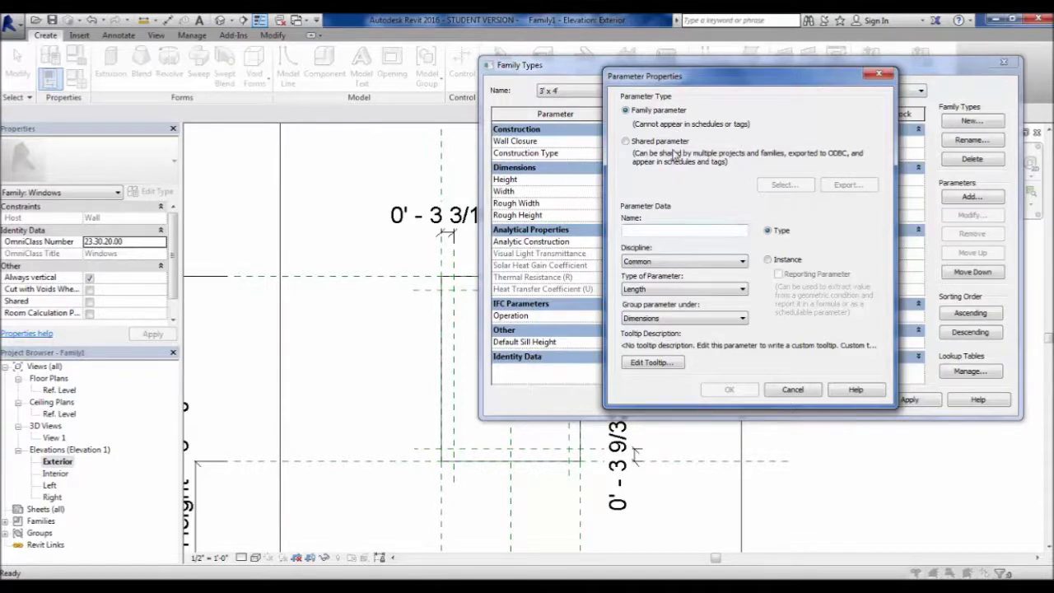
left_click(648, 141)
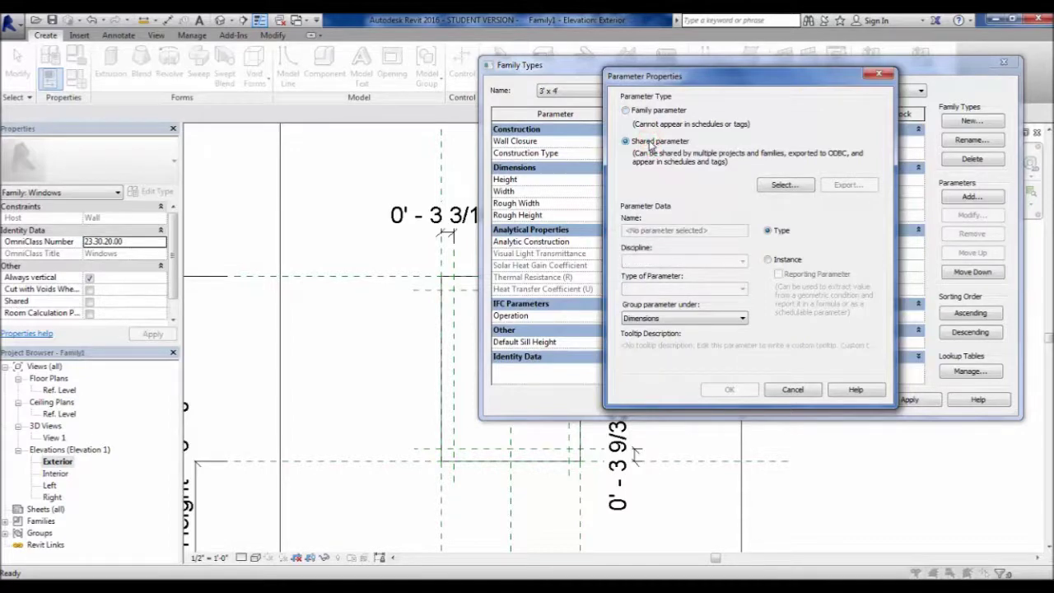
left_click(638, 113)
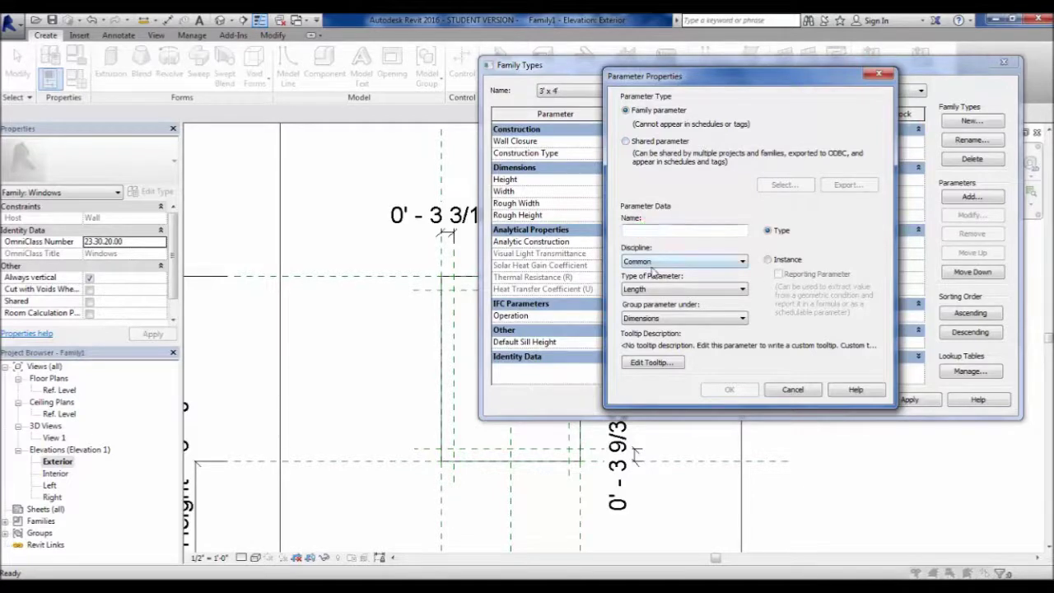
- Name the new family parameter Frame Thickness, with discipline Common and parameter type Length
type("Frame Thickness")
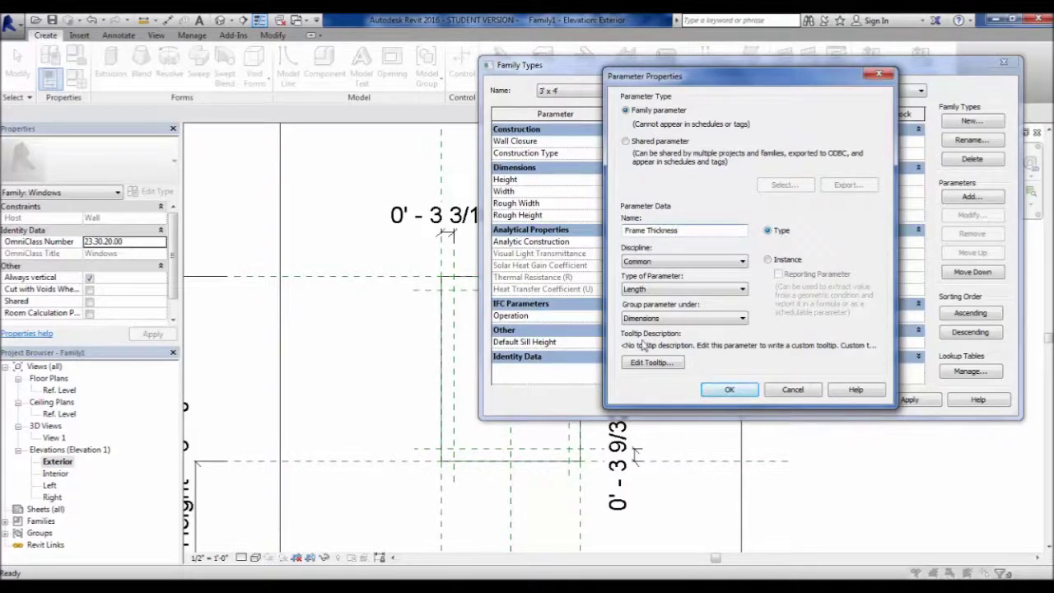
left_click(653, 262)
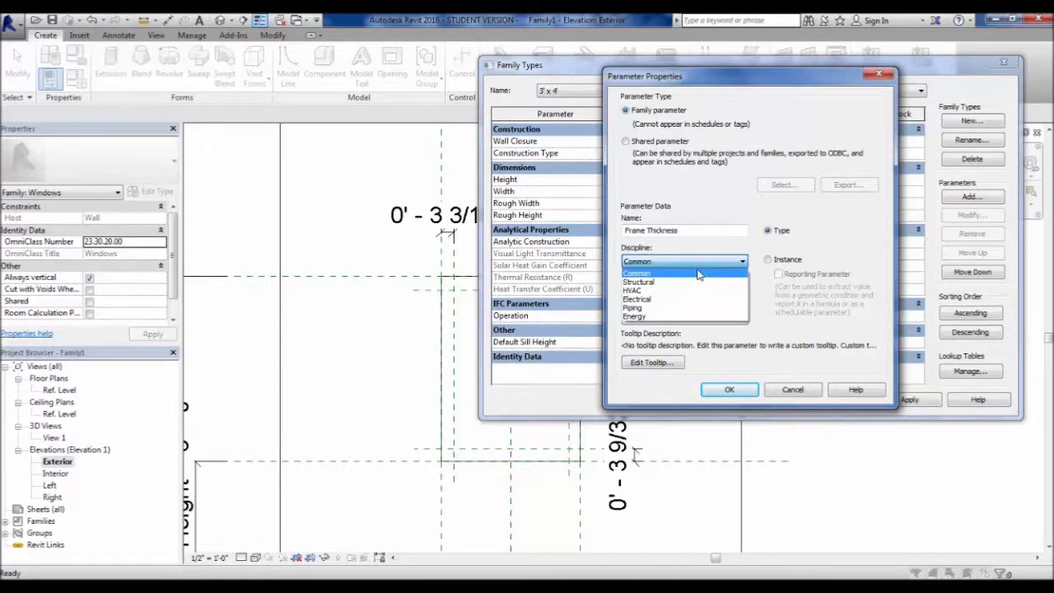
left_click(667, 275)
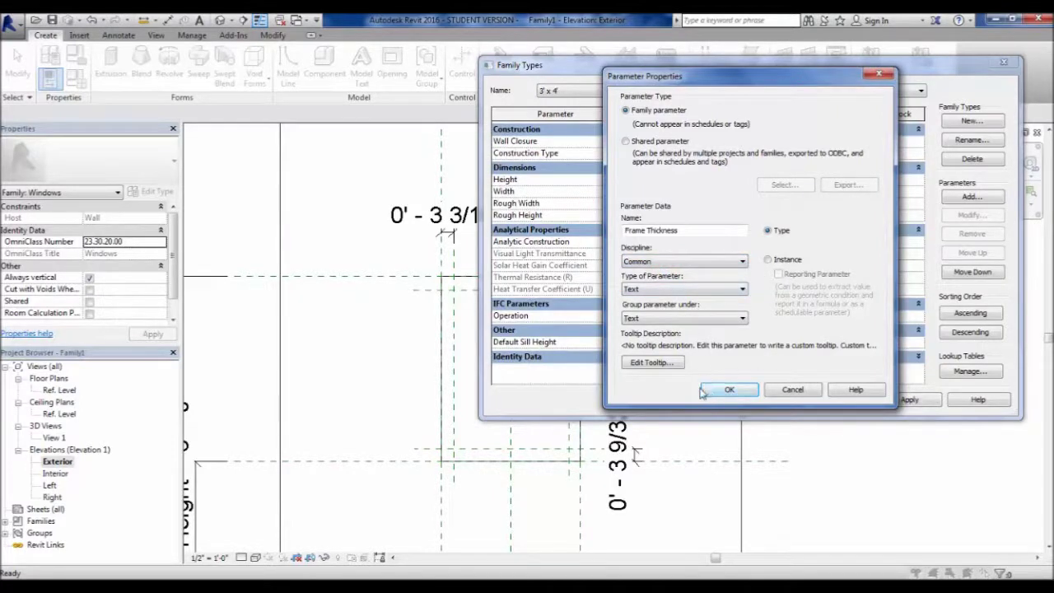
left_click(727, 290)
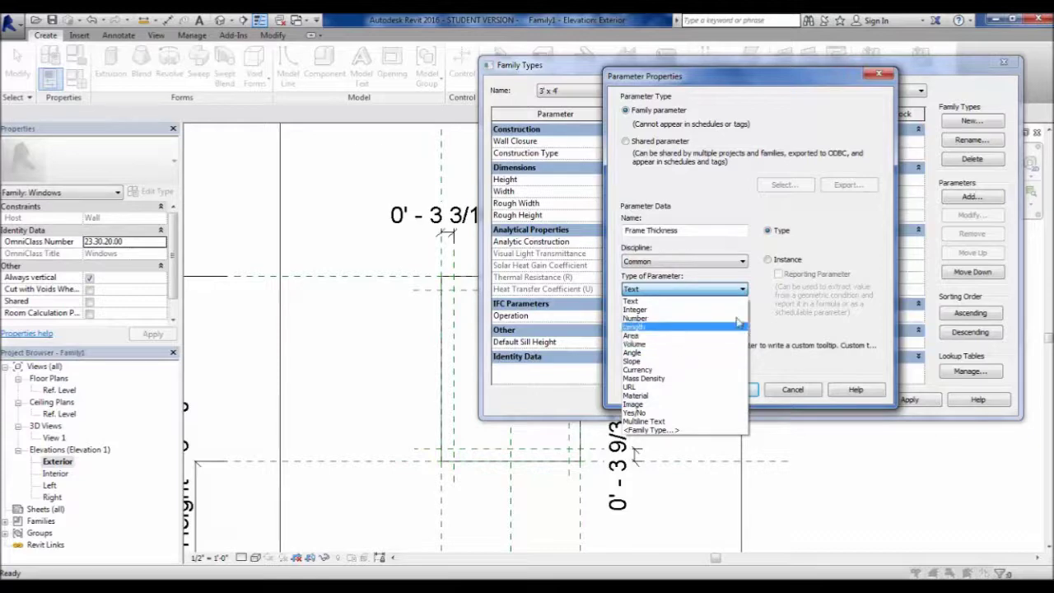
left_click(659, 329)
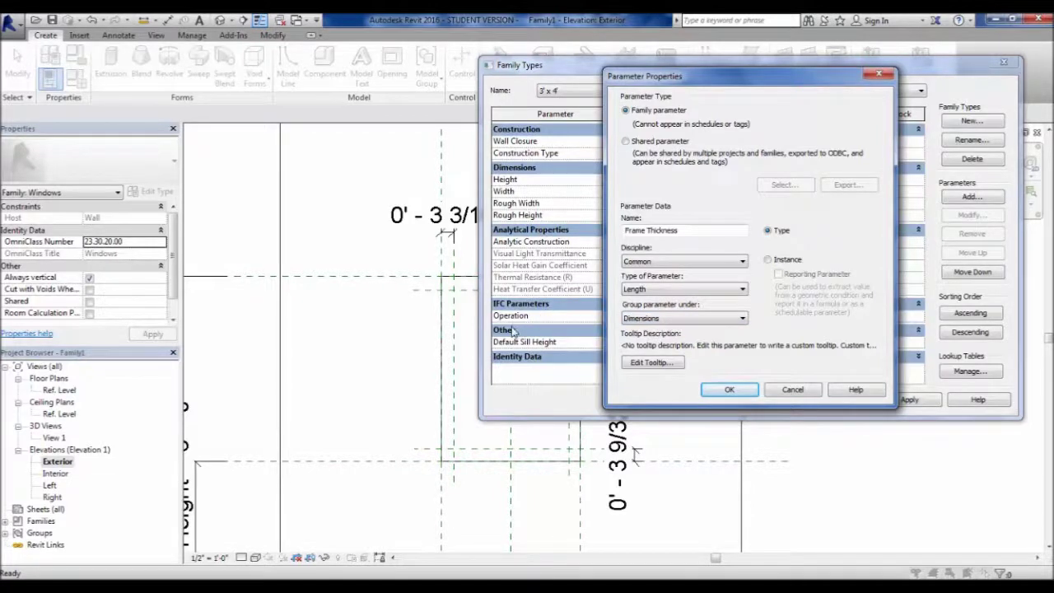
- Group the Frame Thickness parameter under Dimensions, leave its tooltip unedited, and create the parameter
left_click(722, 321)
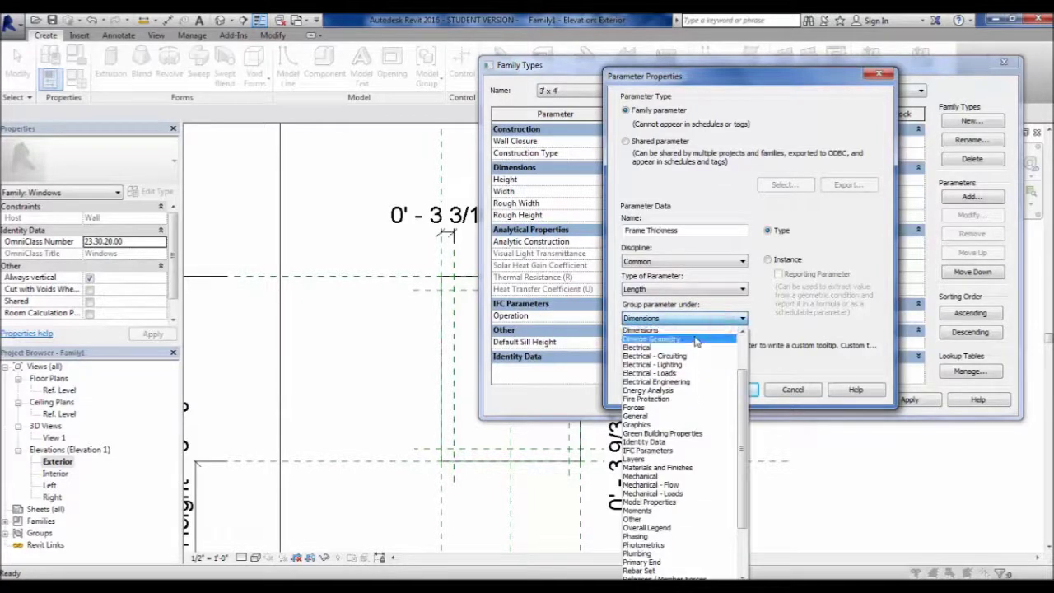
scroll(700, 420, "down", 3)
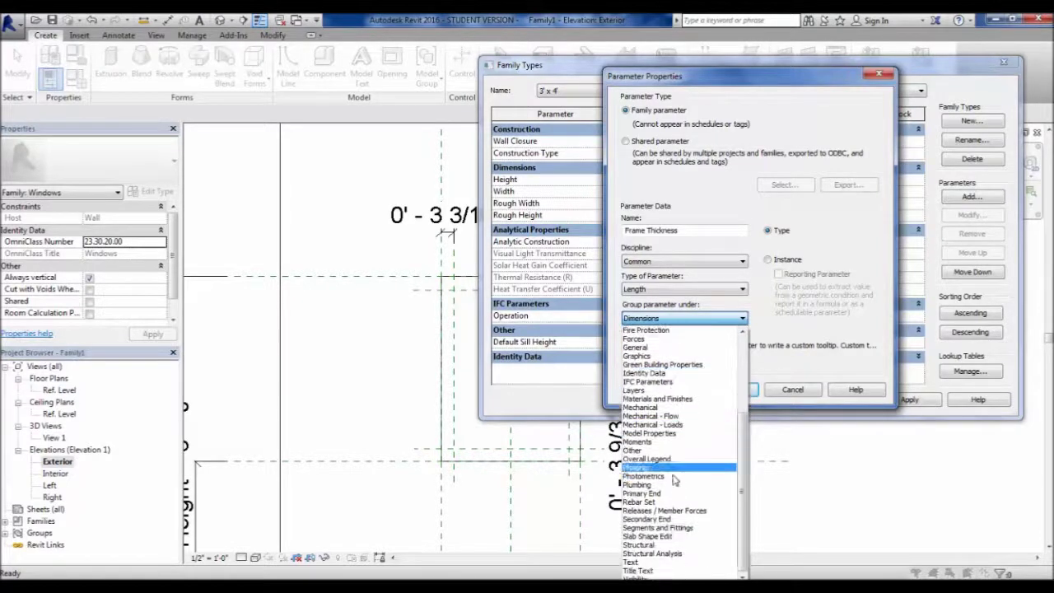
scroll(680, 504, "up", 5)
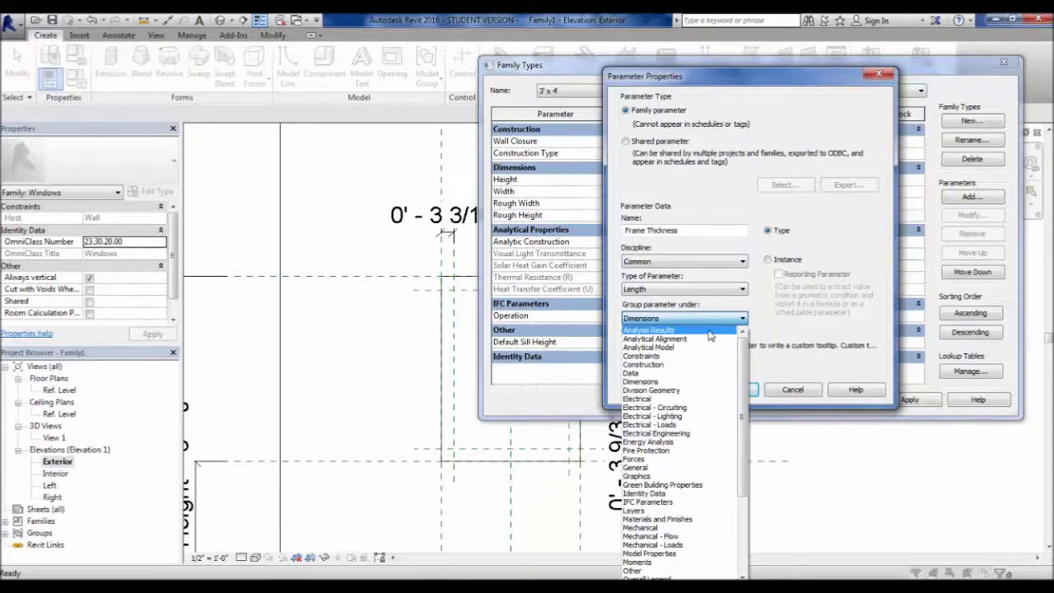
left_click(649, 381)
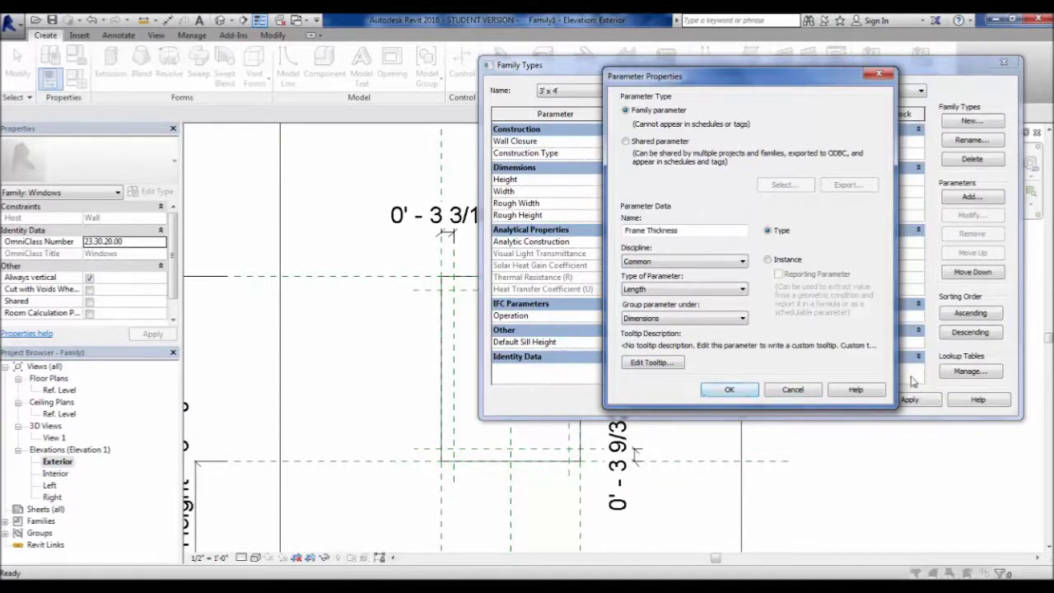
left_click(642, 364)
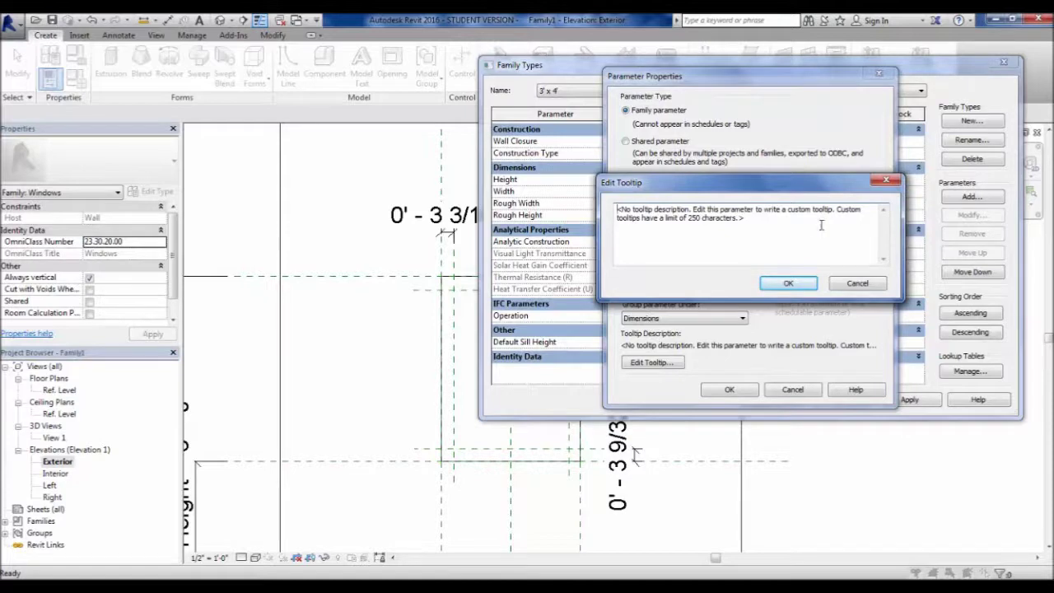
left_click(855, 283)
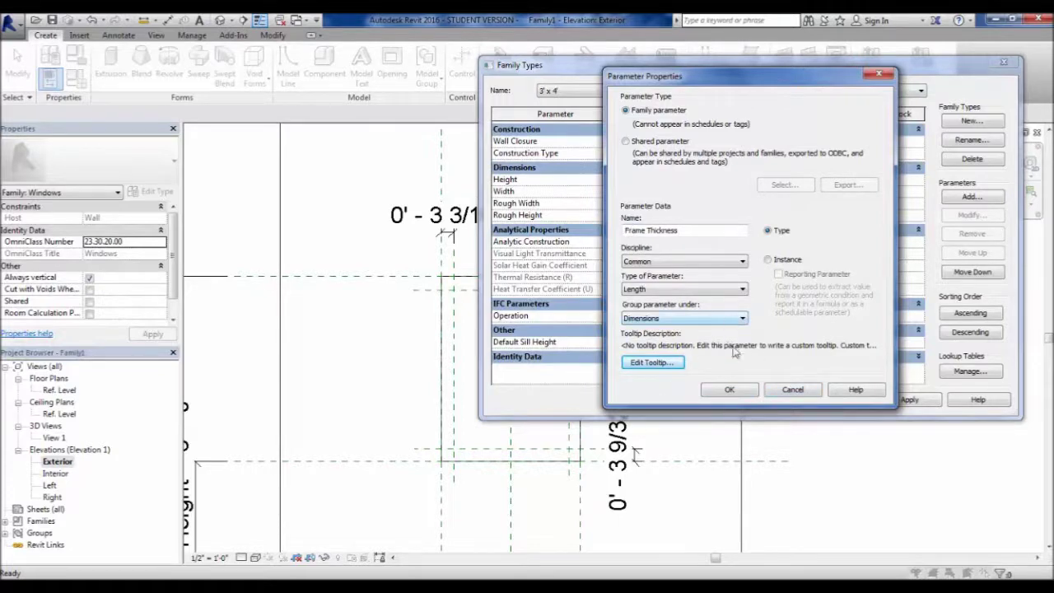
left_click(728, 392)
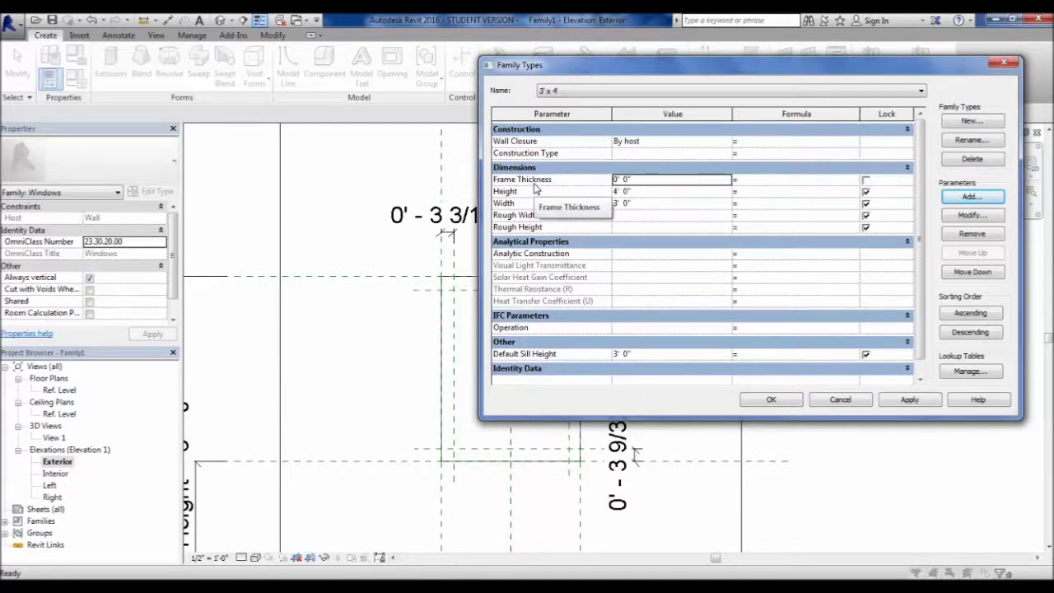
- Lock the Frame Thickness parameter for the 3' x 4' type and accept the family types
left_click(661, 179)
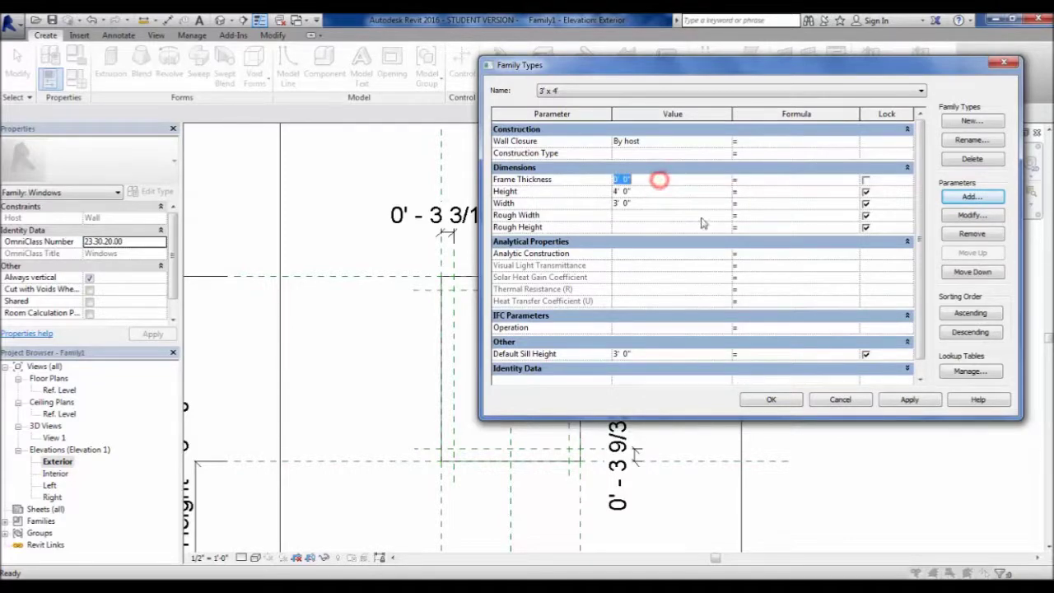
left_click(865, 180)
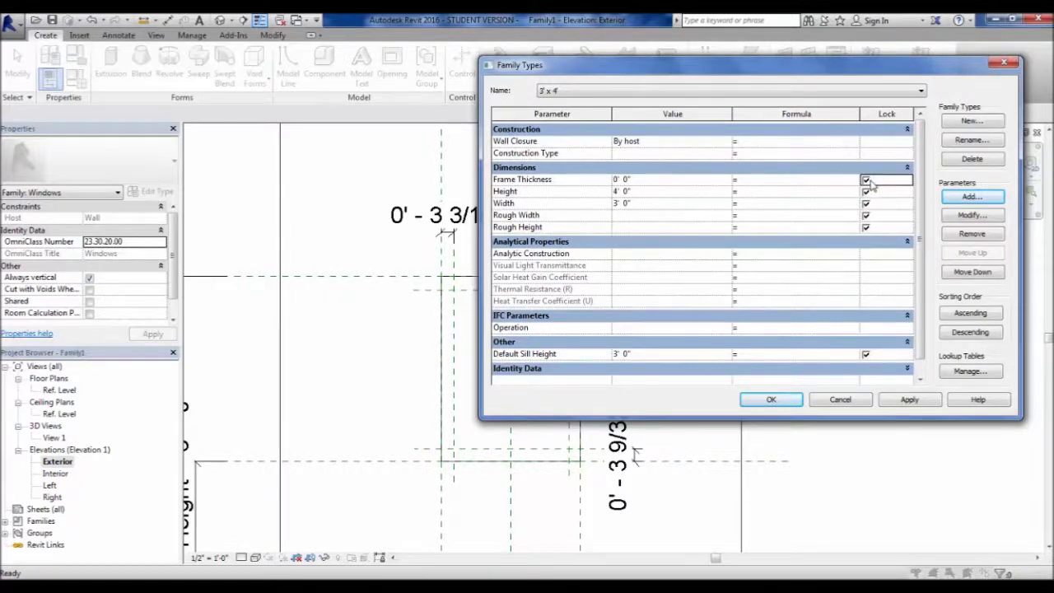
left_click(785, 406)
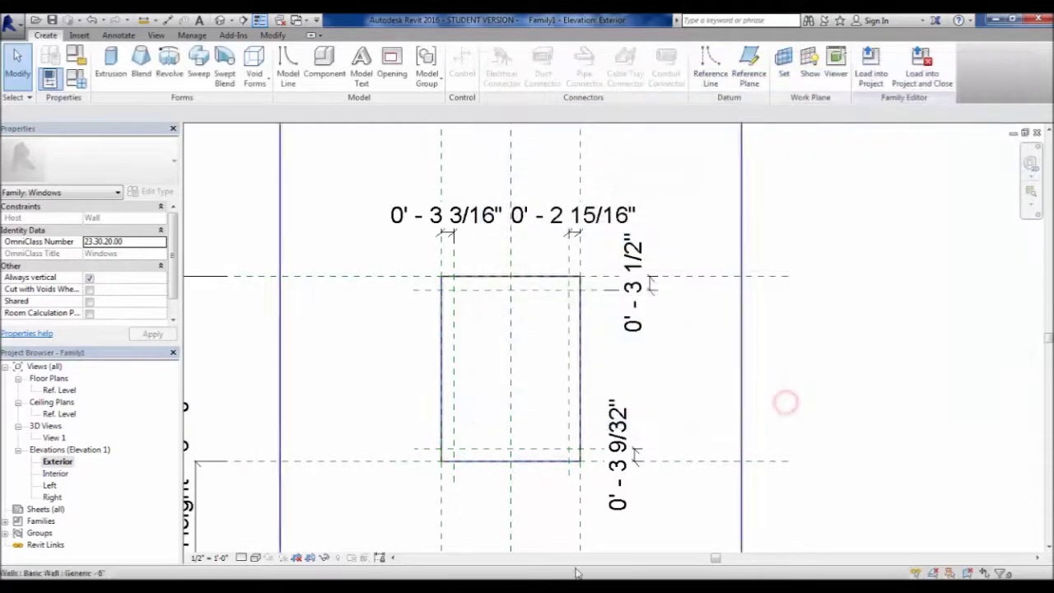
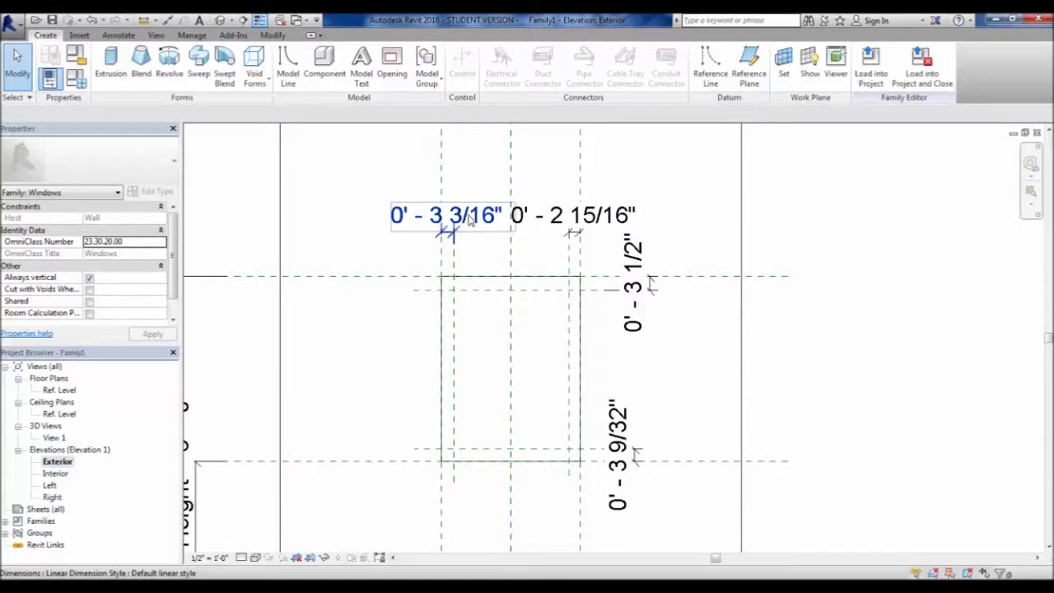
- Label the dimension at the opening's left inner plane with the Frame Thickness parameter
left_click(470, 220)
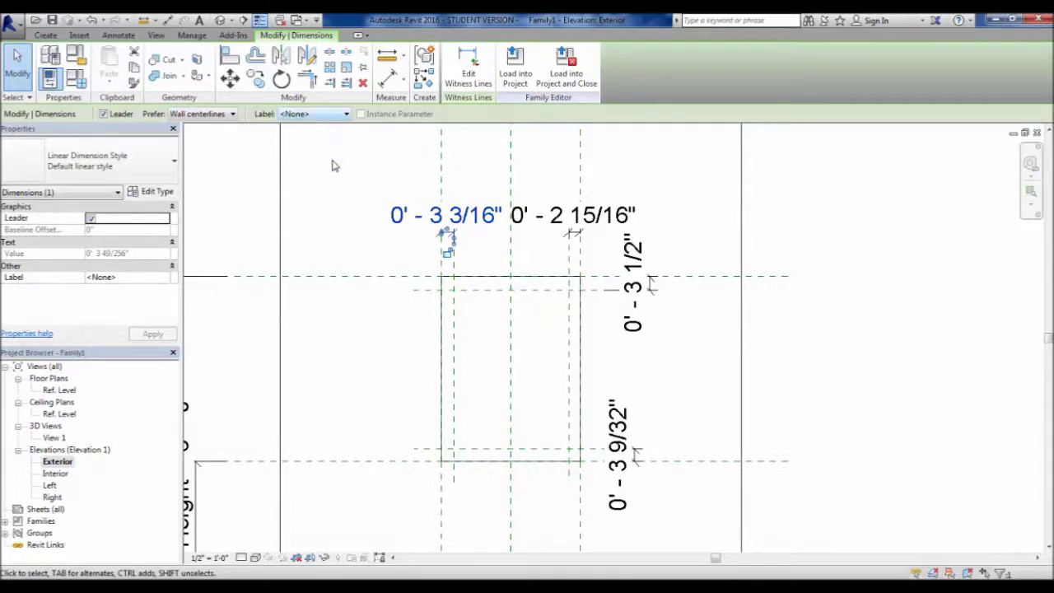
left_click(347, 115)
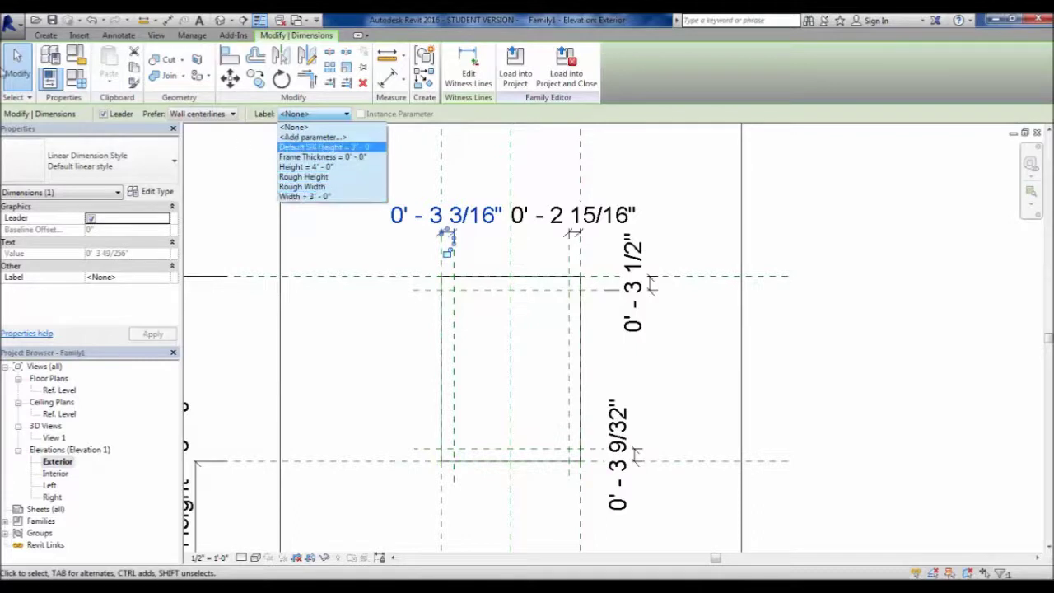
left_click(329, 160)
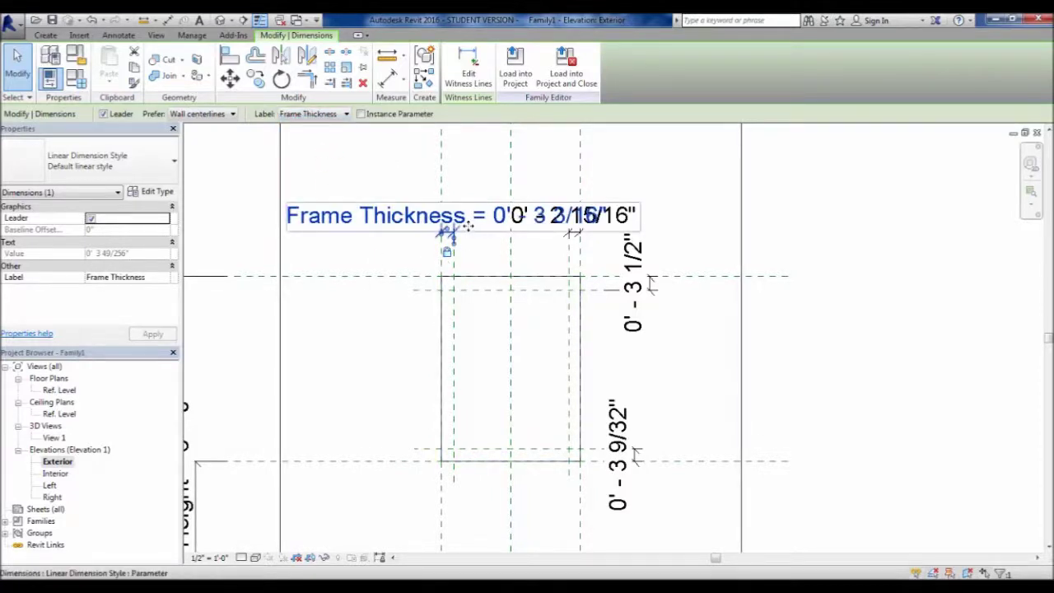
- Move the opening's left Frame Thickness dimension higher, clear of the dimension at the right inner plane
left_click_drag(464, 224, 466, 169)
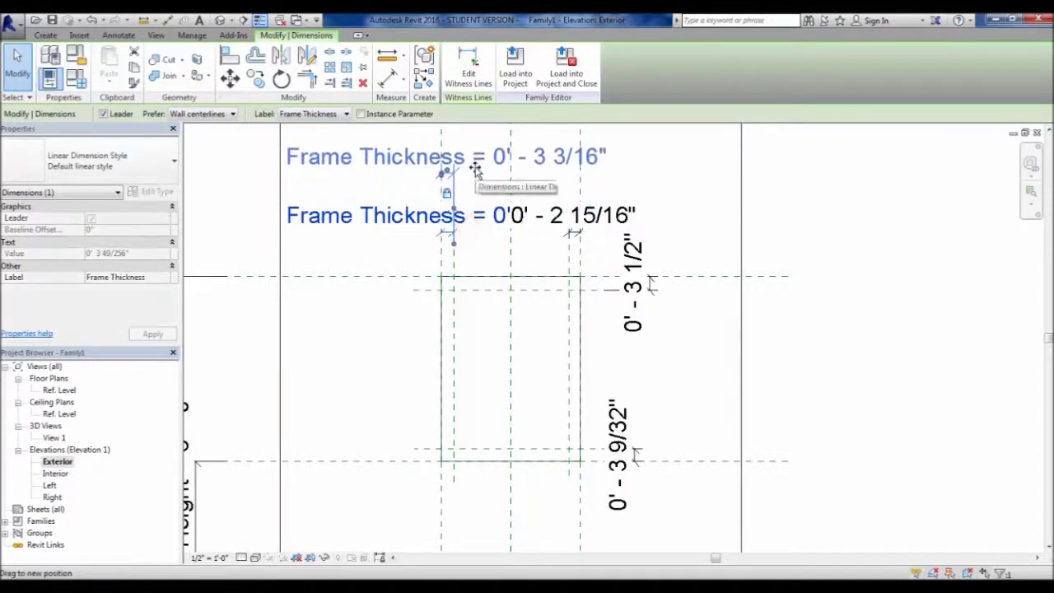
left_click(482, 240)
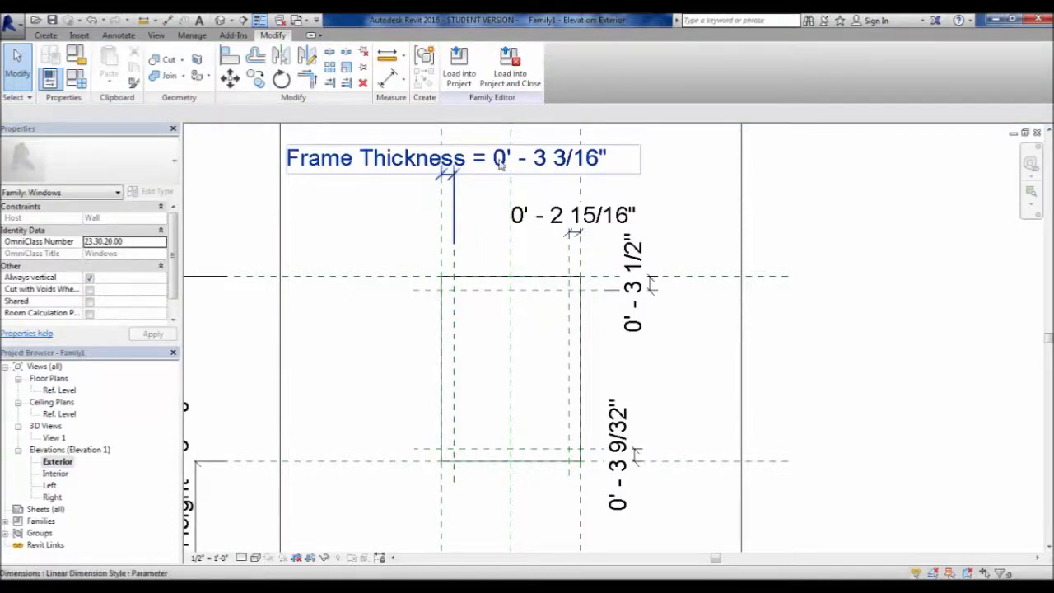
left_click(469, 229)
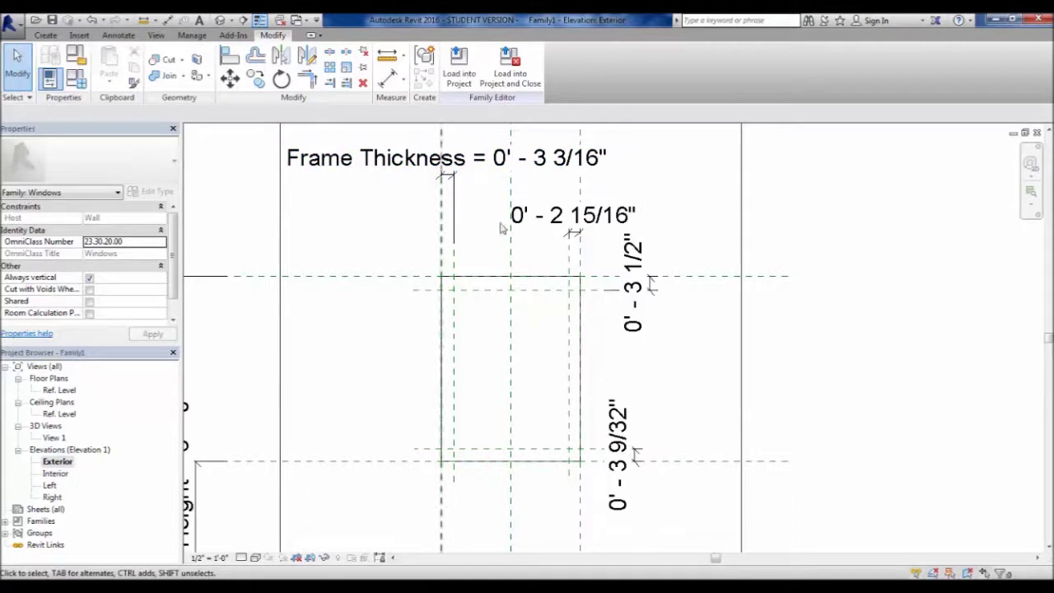
left_click(470, 214)
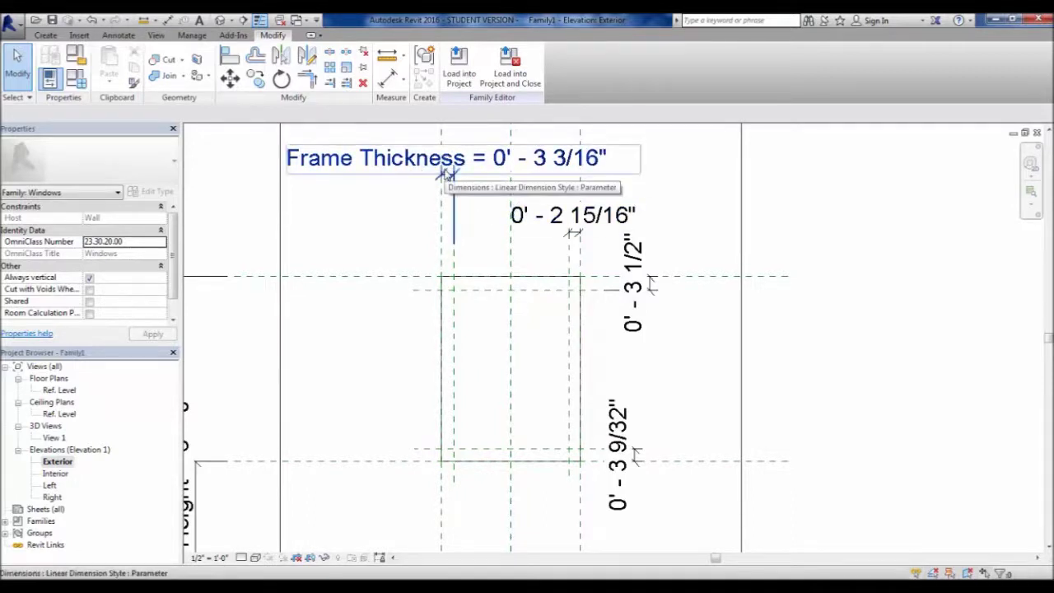
- Set the Frame Thickness parameter to 1/2" for the 3' x 4' type, then apply and accept the family types
left_click(77, 82)
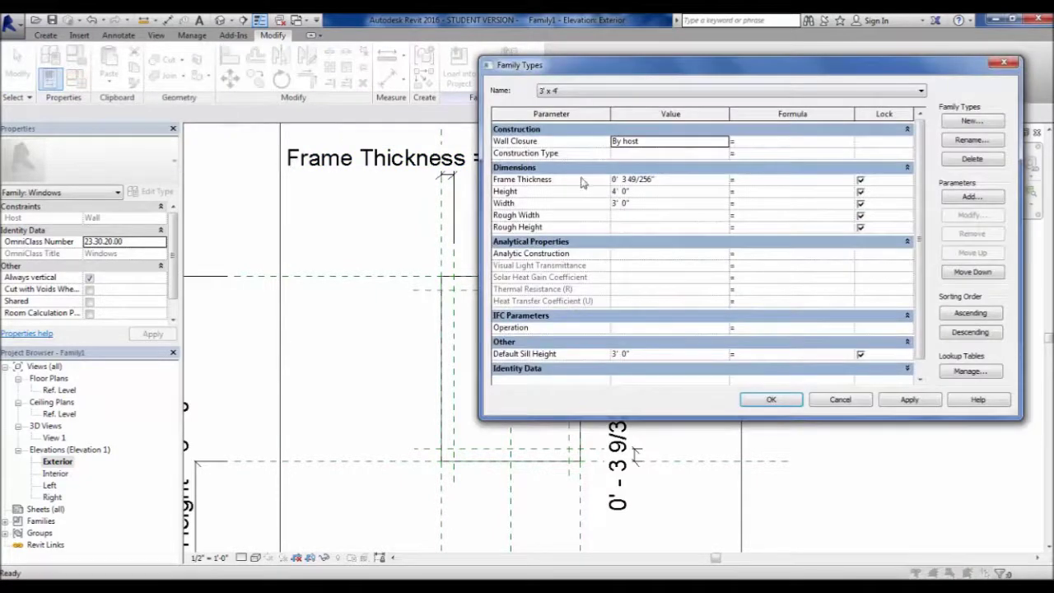
left_click(636, 179)
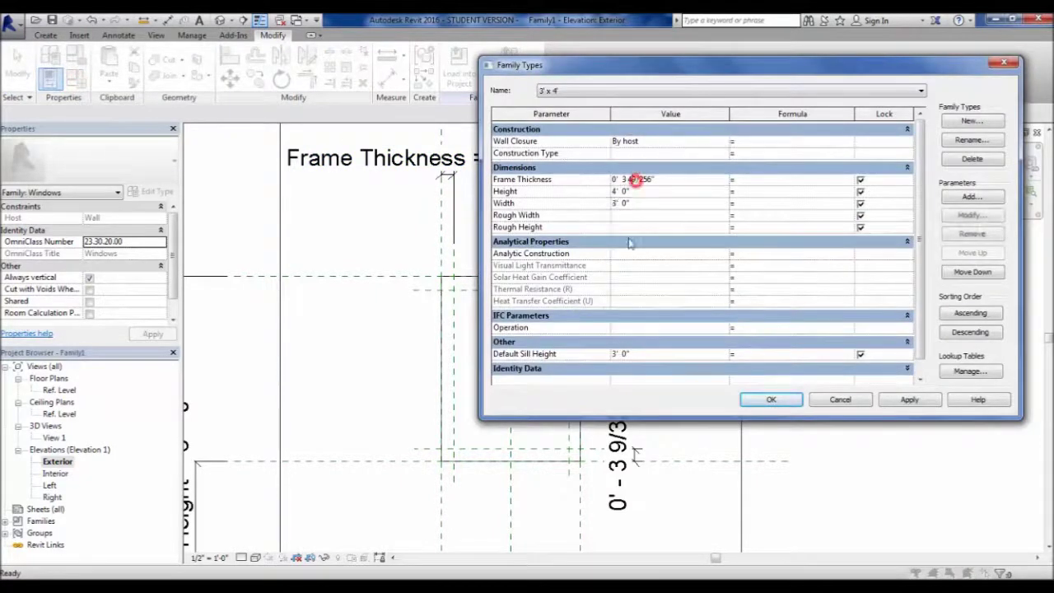
double_click(663, 175)
left_click(666, 178)
double_click(666, 178)
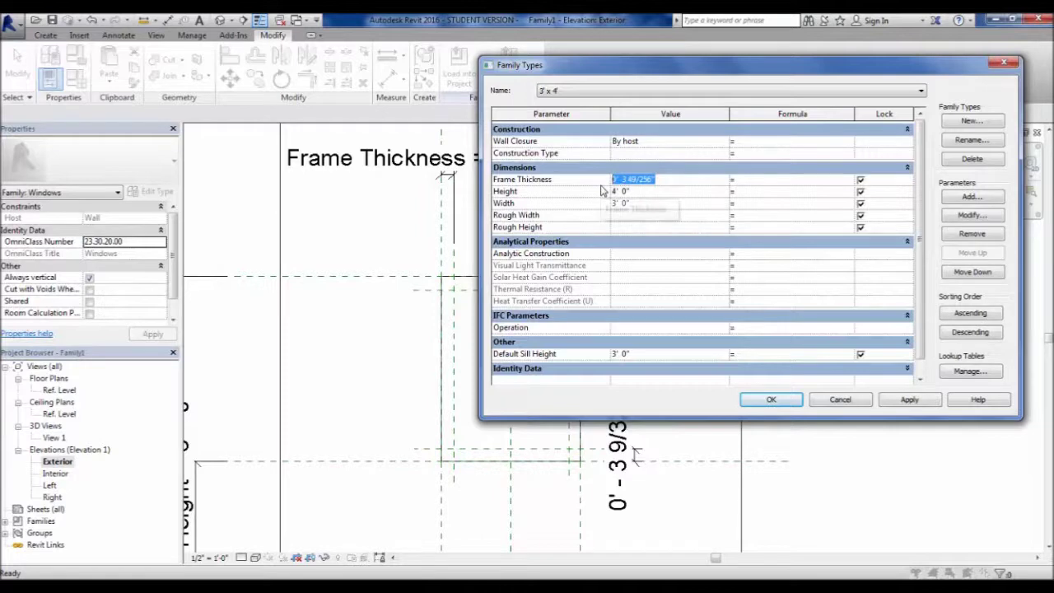
type("1/2")
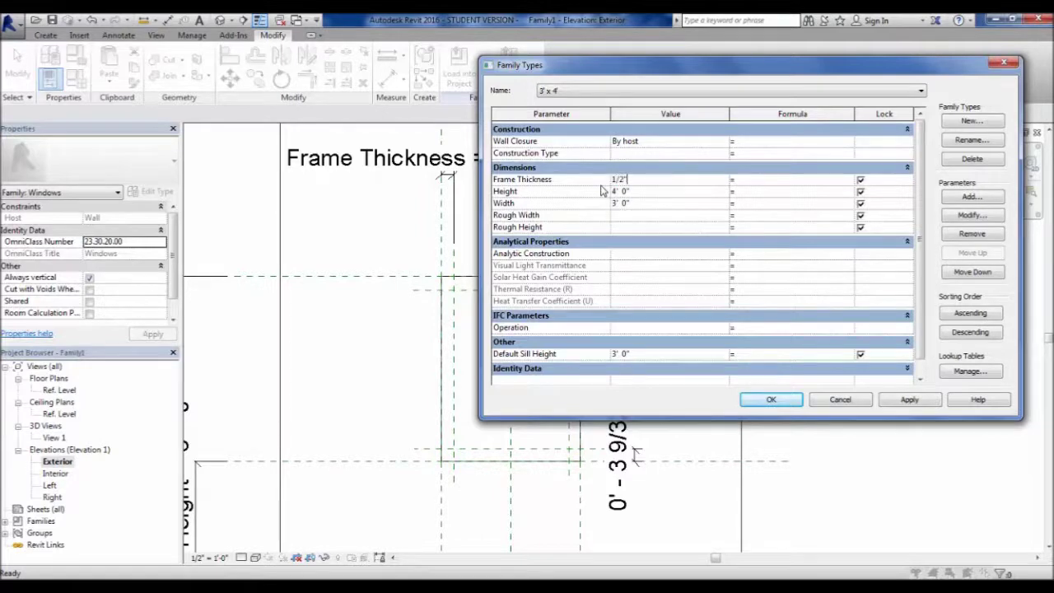
double_click(668, 191)
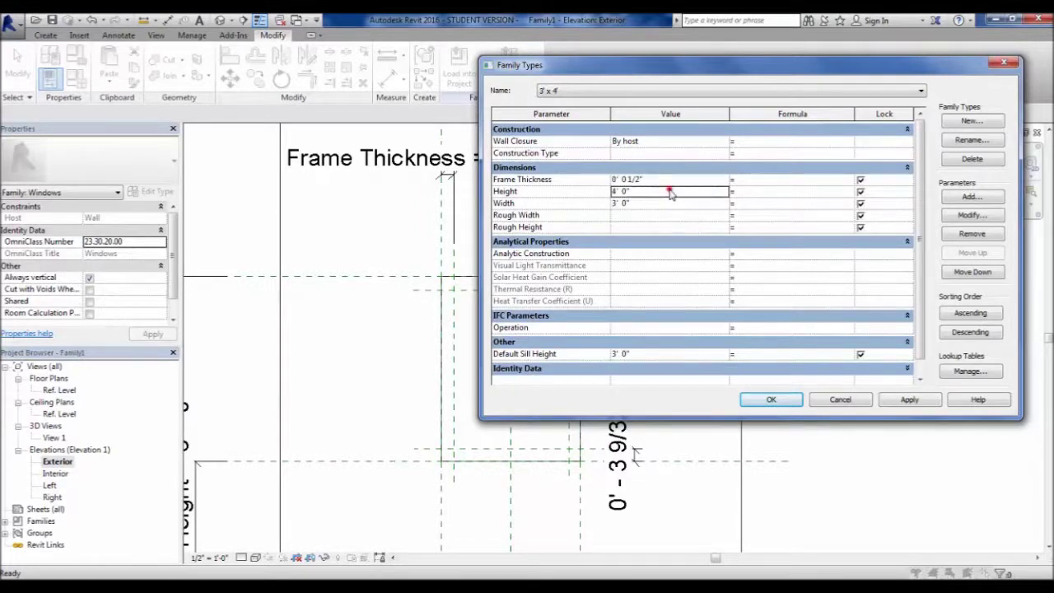
left_click(907, 401)
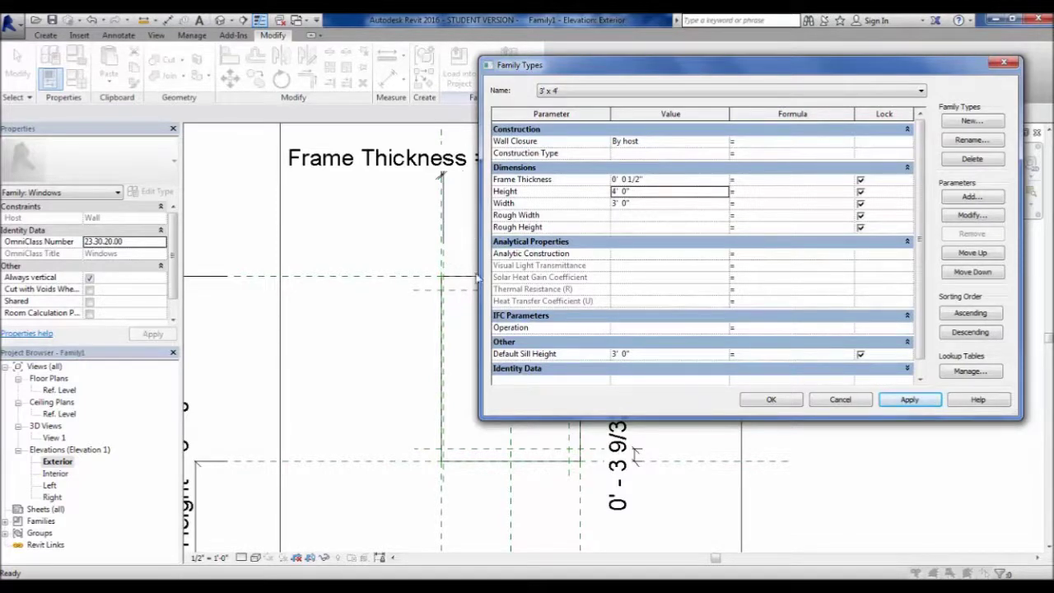
left_click(783, 399)
- Examine the left inner reference plane's offset from the opening edge and the remaining unlabelled dimensions around the opening
scroll(510, 294, "up", 3)
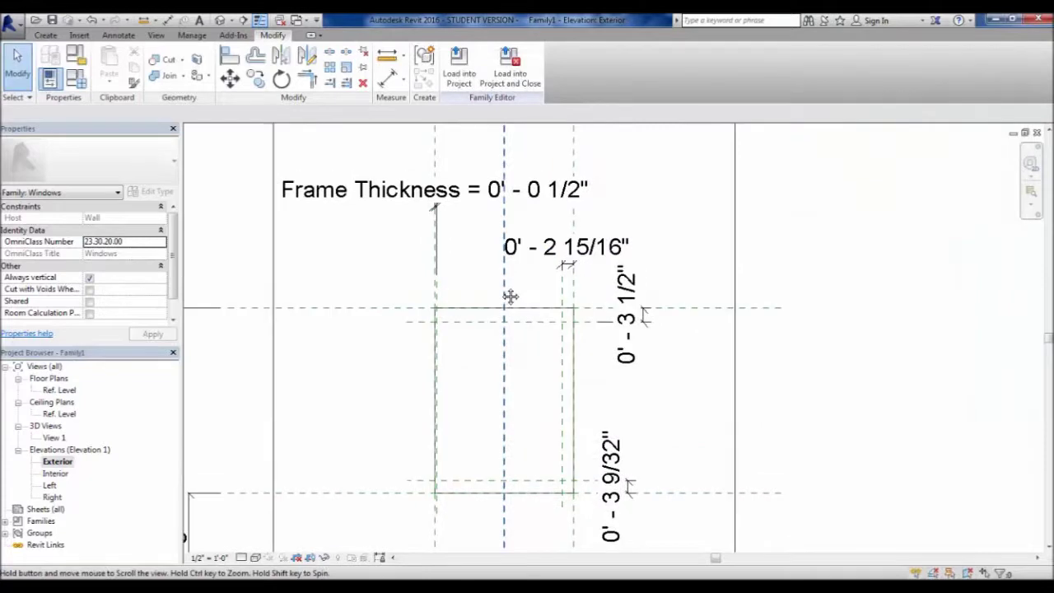
scroll(536, 221, "up", 2)
scroll(318, 348, "up", 2)
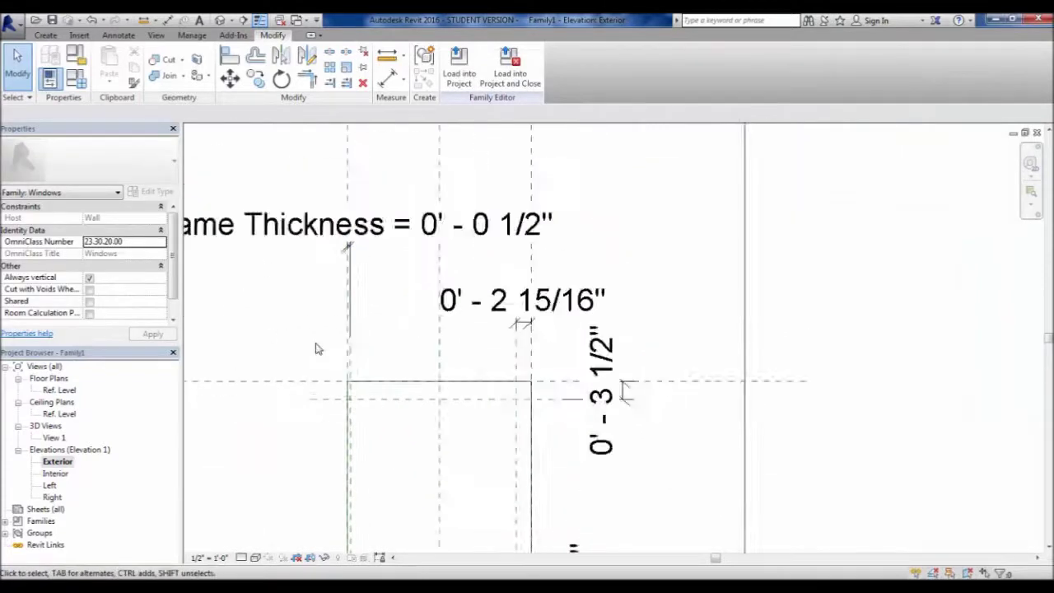
scroll(338, 364, "up", 1)
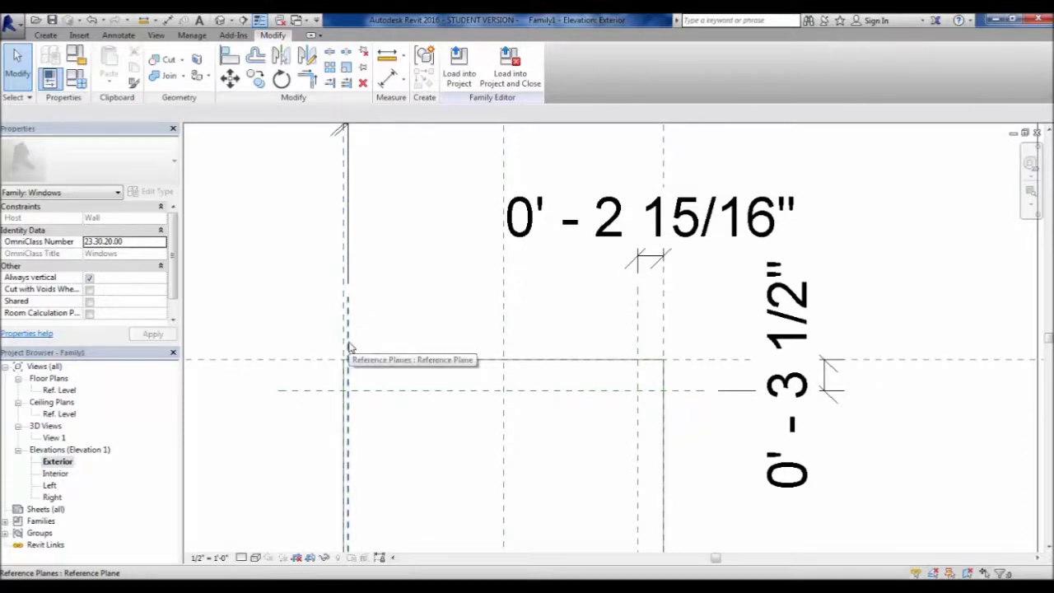
scroll(348, 346, "down", 2)
scroll(349, 346, "down", 1)
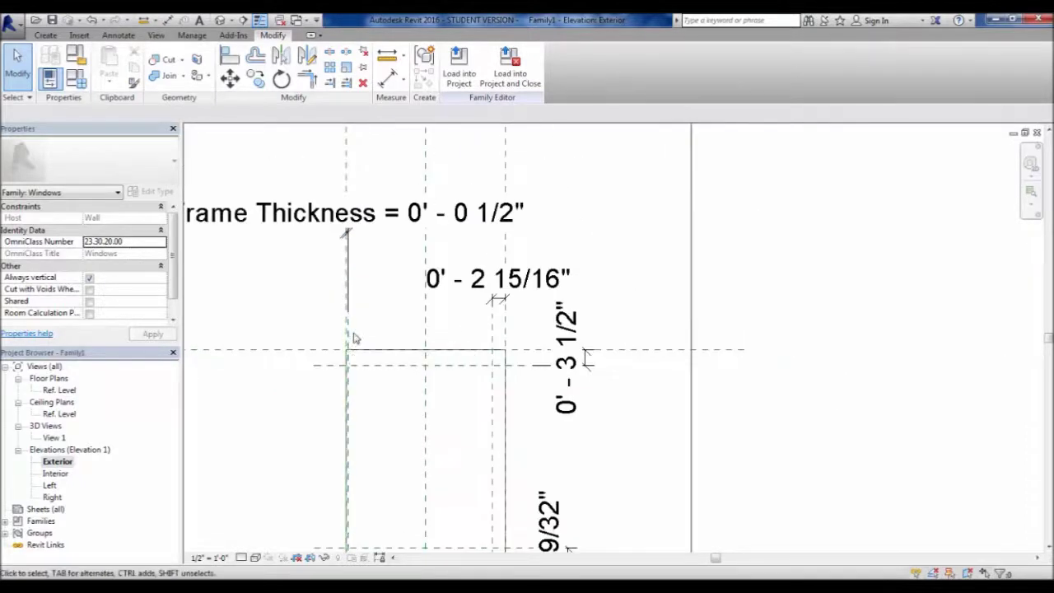
middle_click_drag(353, 337, 442, 337)
middle_click_drag(448, 281, 462, 285)
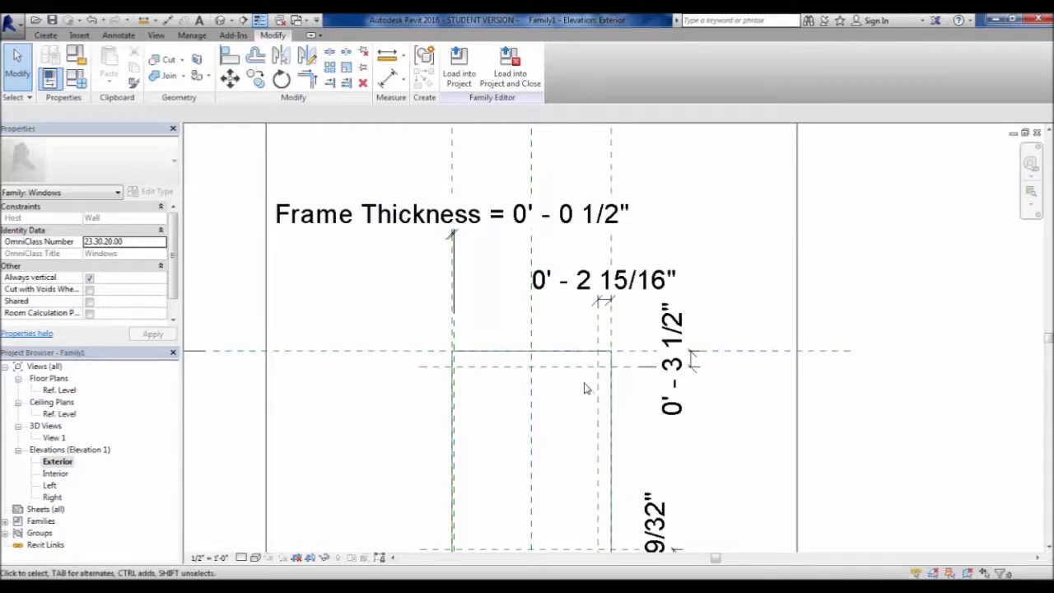
scroll(574, 364, "up", 2)
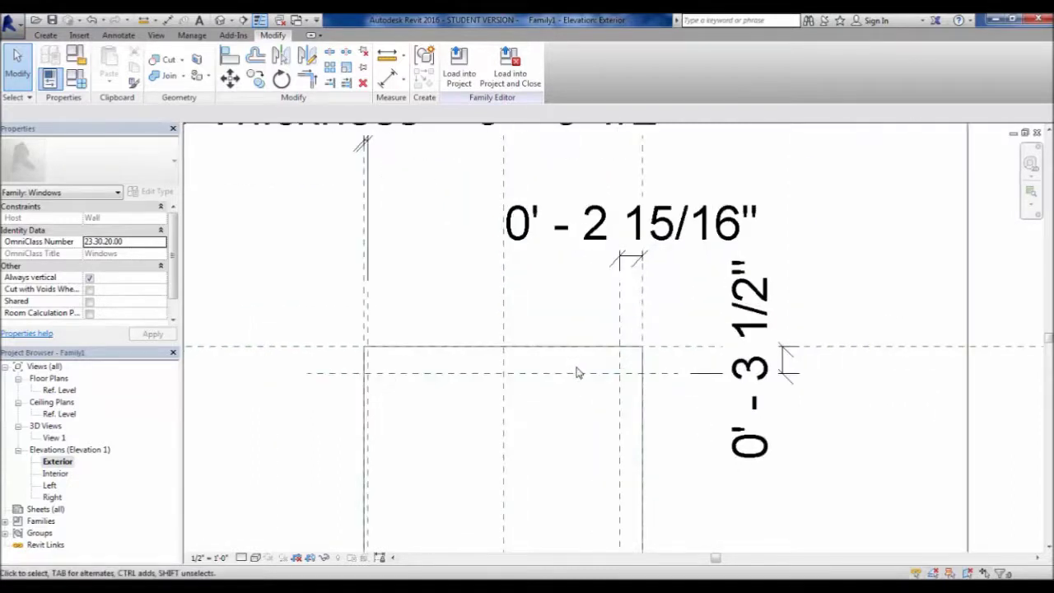
scroll(537, 436, "down", 2)
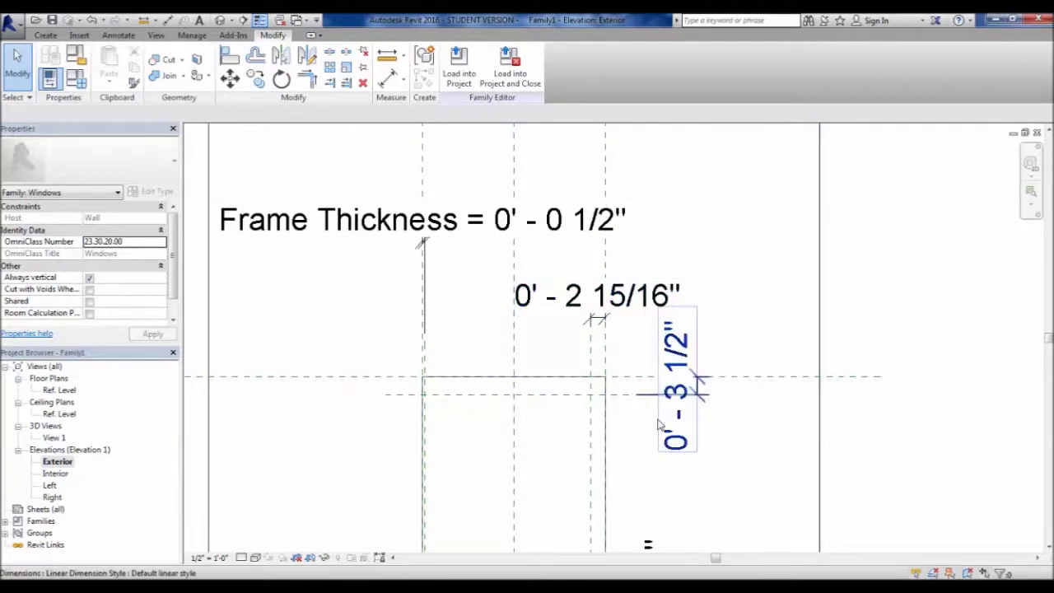
scroll(697, 382, "down", 2)
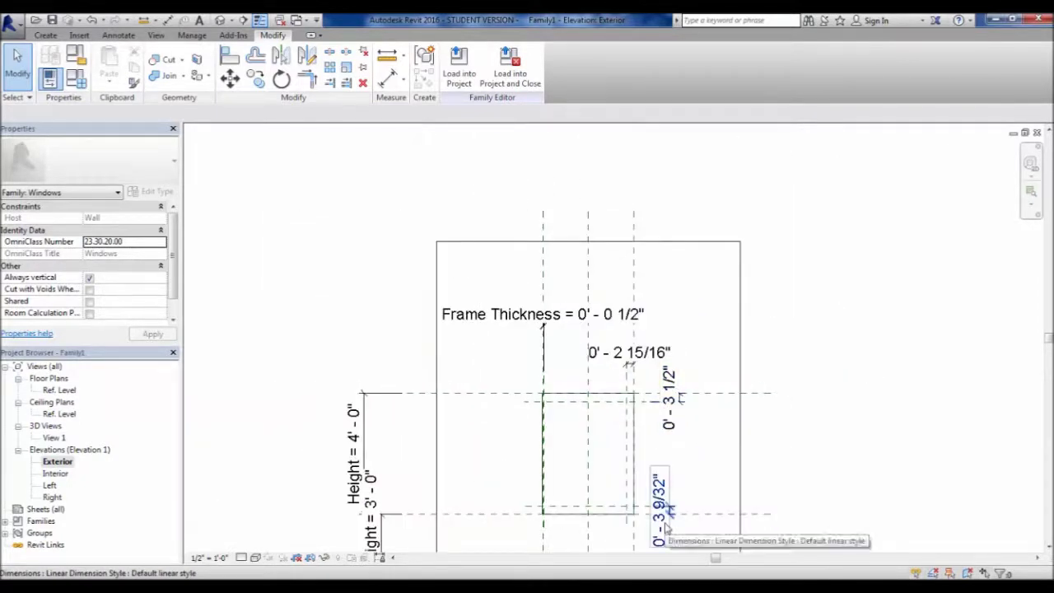
scroll(612, 420, "up", 3)
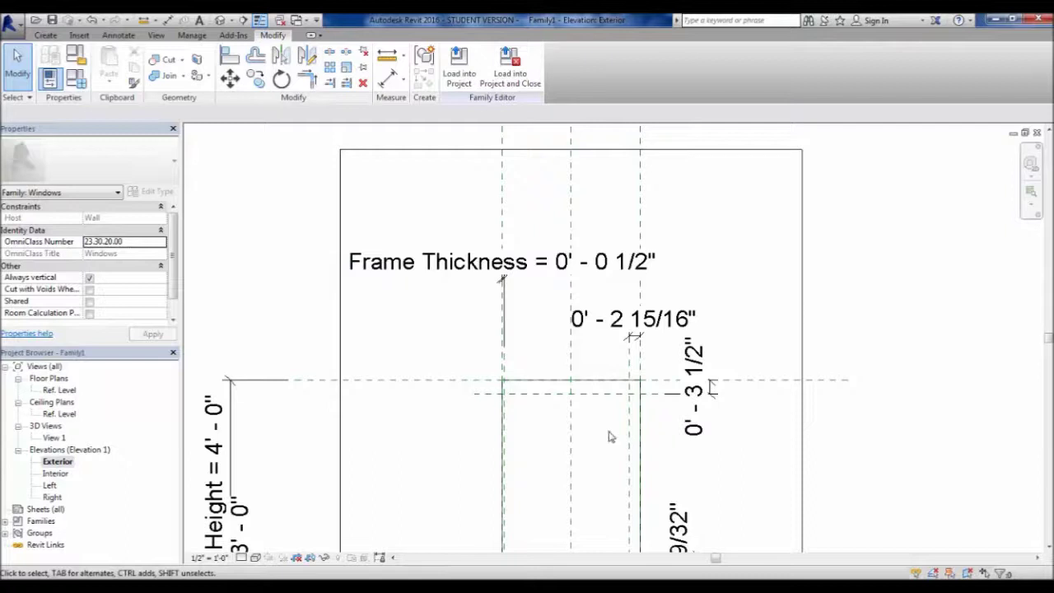
- Label the dimension at the opening's right inner plane with the Frame Thickness parameter
scroll(610, 434, "up", 2)
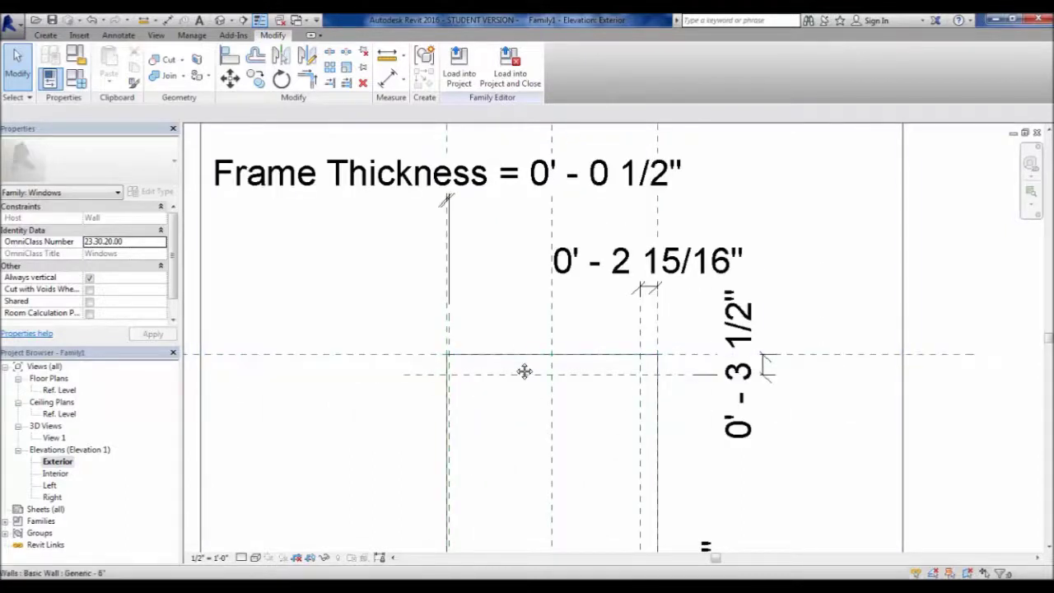
middle_click_drag(633, 288, 579, 324)
left_click(584, 302)
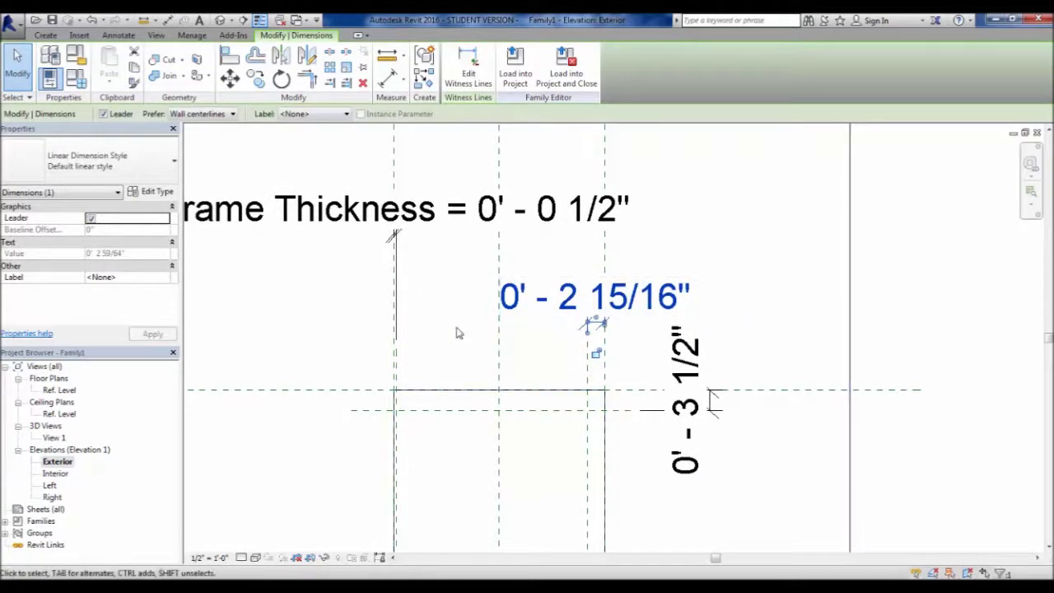
left_click(296, 114)
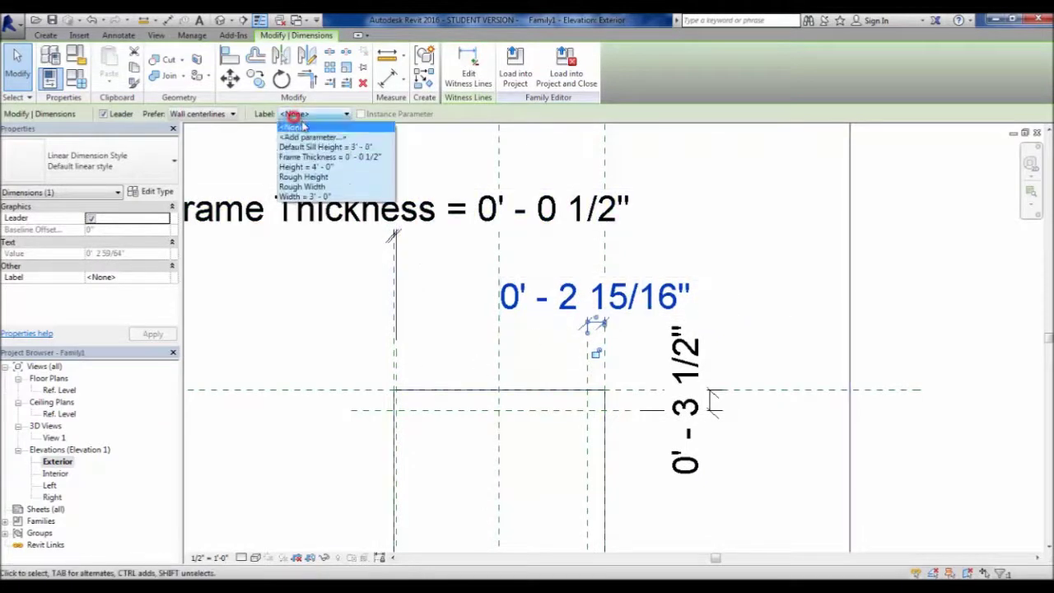
left_click(359, 159)
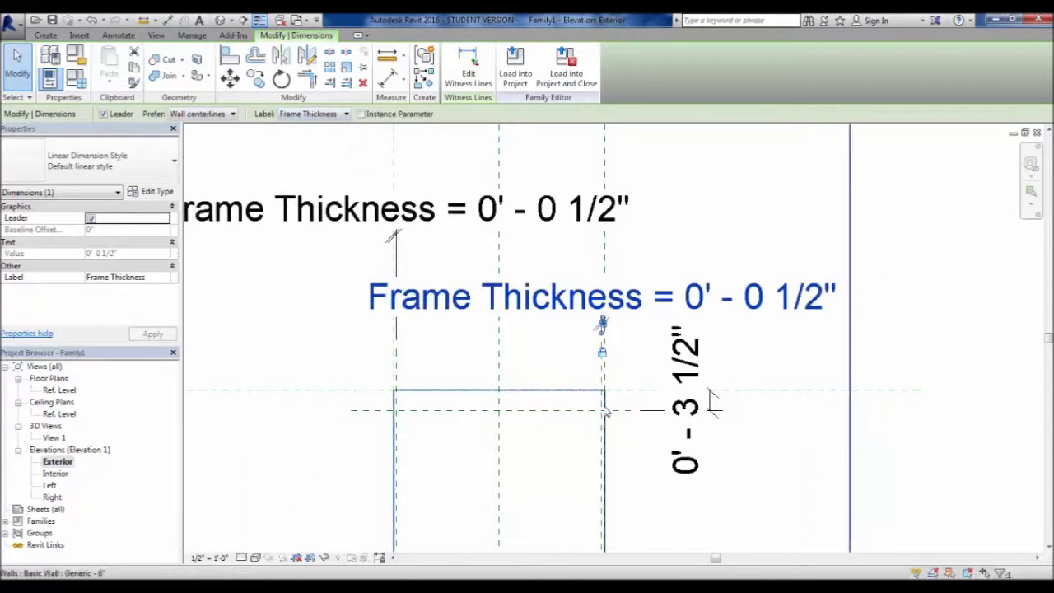
left_click(646, 483)
- Label the dimension at the opening's top inner plane with the Frame Thickness parameter
left_click(700, 487)
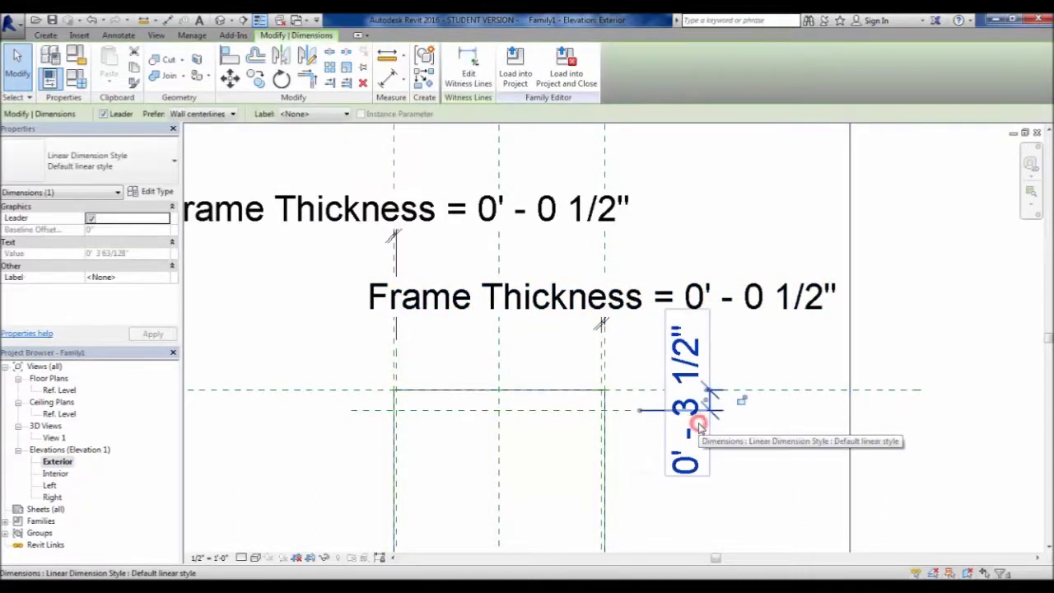
left_click(337, 113)
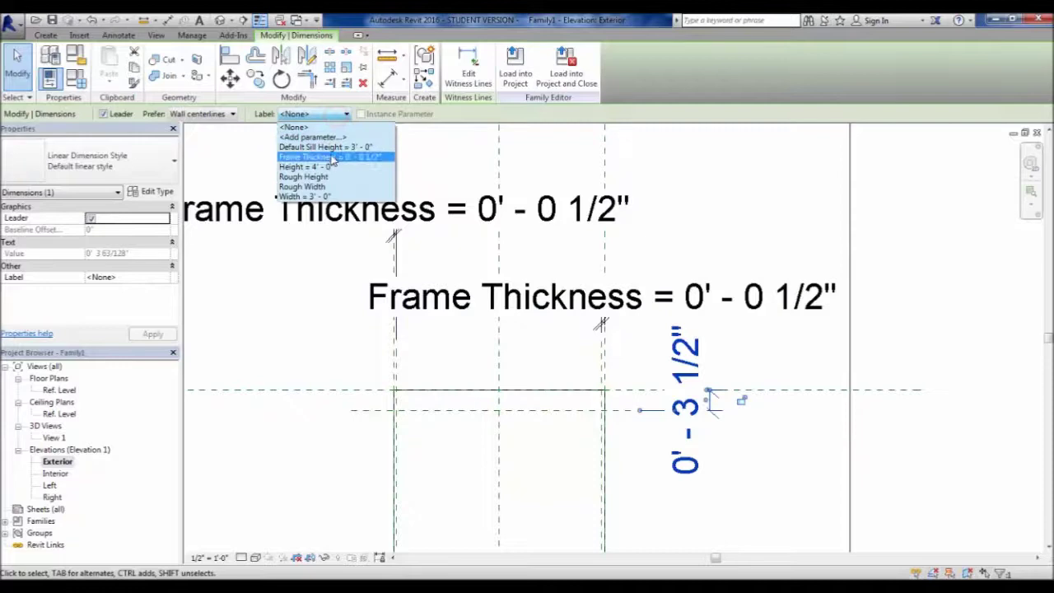
left_click(330, 154)
- Label the dimension at the opening's bottom inner plane with the Frame Thickness parameter
scroll(614, 346, "down", 3)
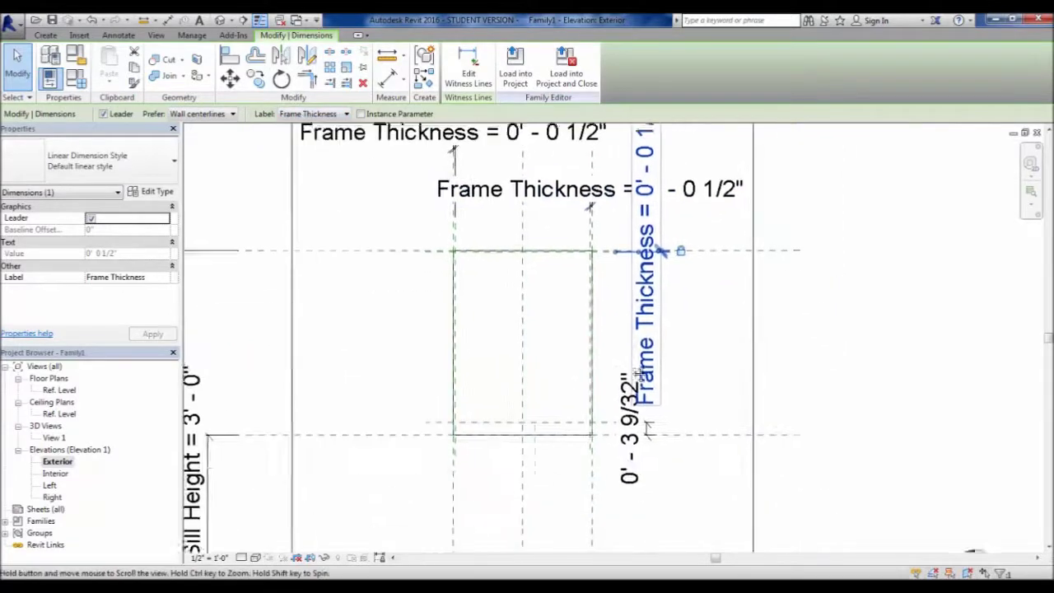
scroll(644, 457, "up", 2)
left_click(624, 408)
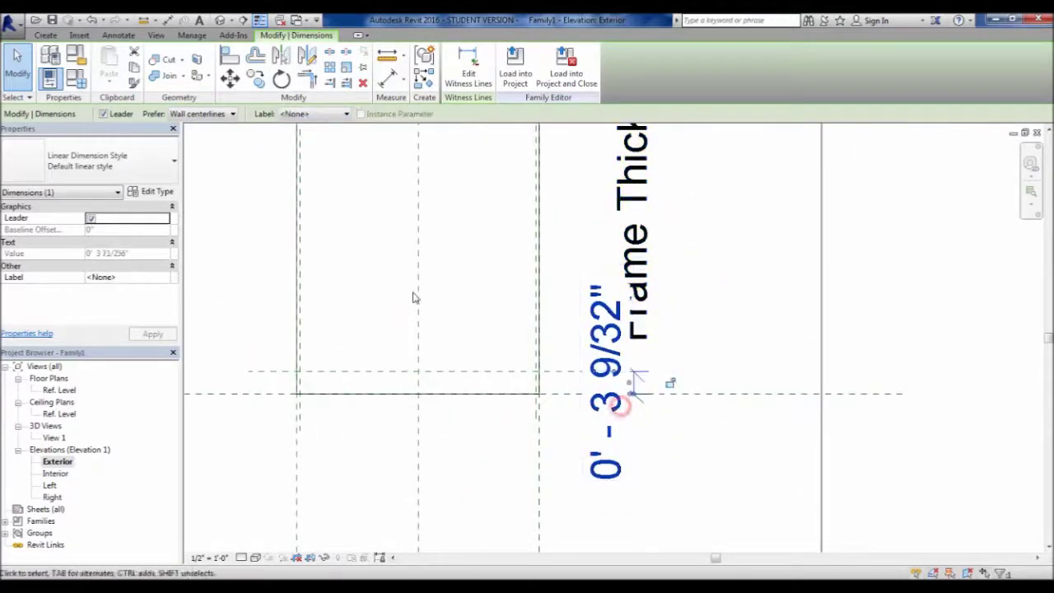
left_click(321, 114)
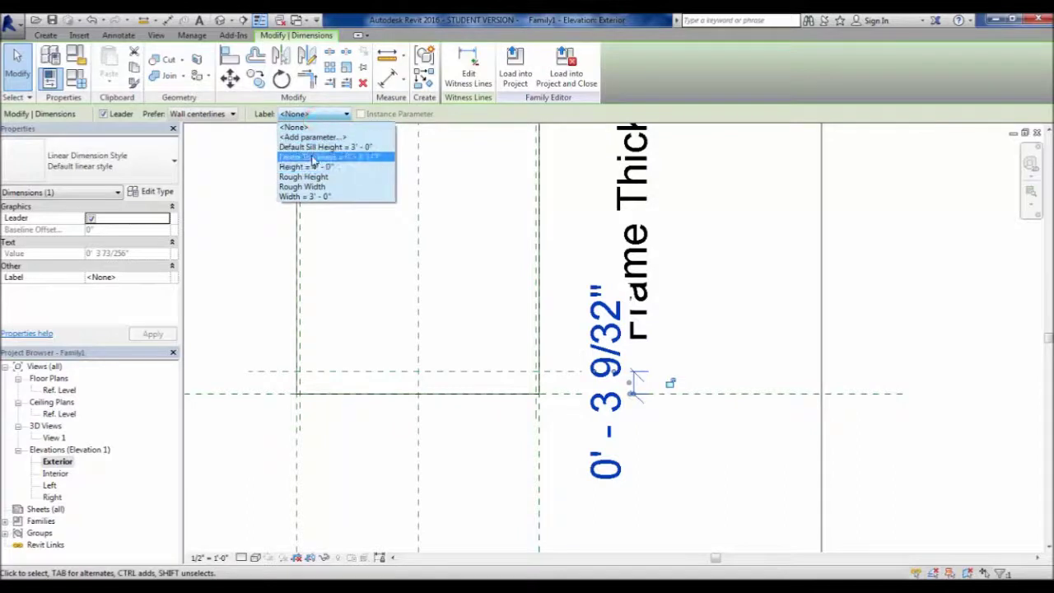
left_click(311, 155)
left_click(733, 340)
- Move the top and bottom inner-plane Frame Thickness dimensions farther right of the opening so their texts no longer overlap
scroll(638, 458, "down", 2)
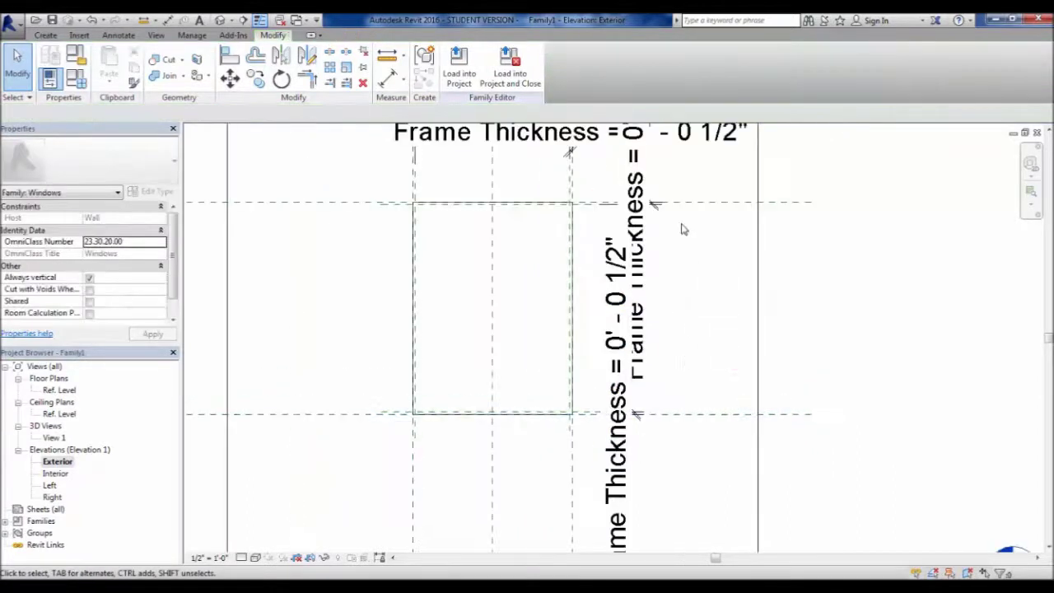
left_click_drag(642, 214, 744, 223)
left_click_drag(631, 372, 701, 376)
left_click(898, 362)
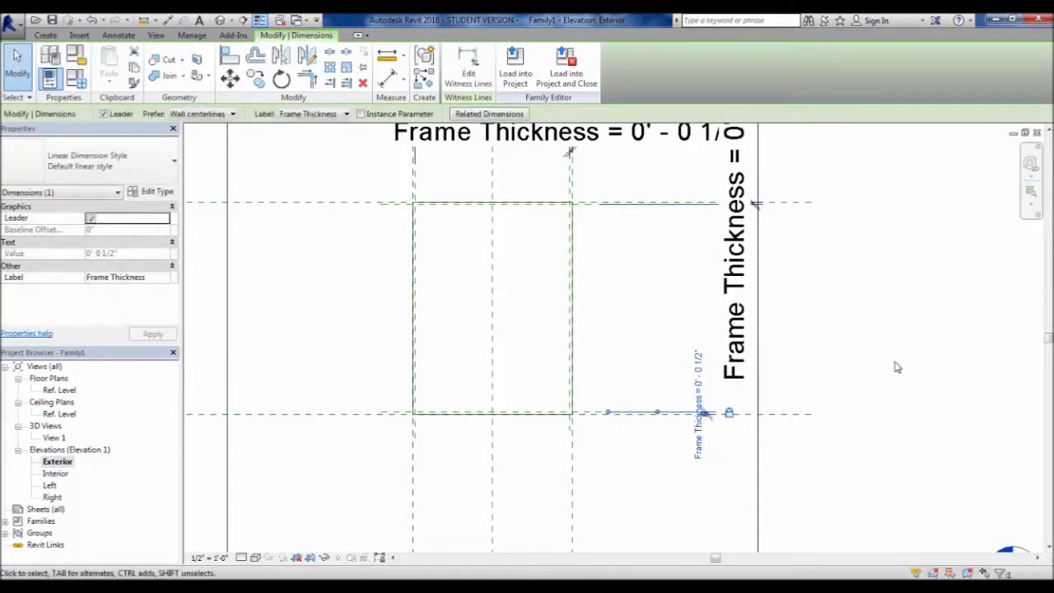
- Inspect all four inner reference planes and their Frame Thickness dimensions around the window opening
scroll(840, 393, "down", 2)
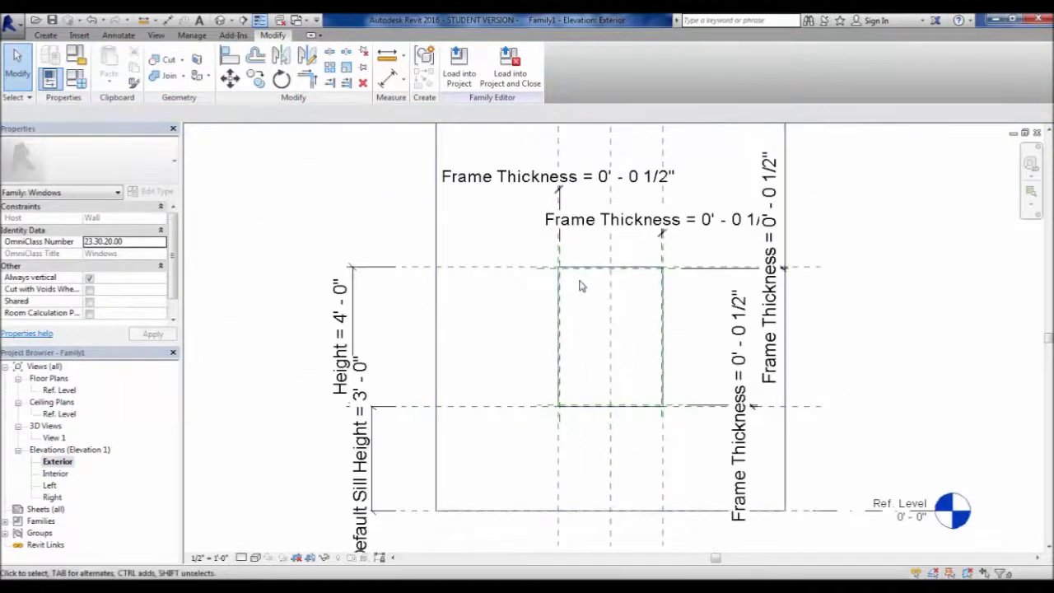
scroll(581, 363, "up", 2)
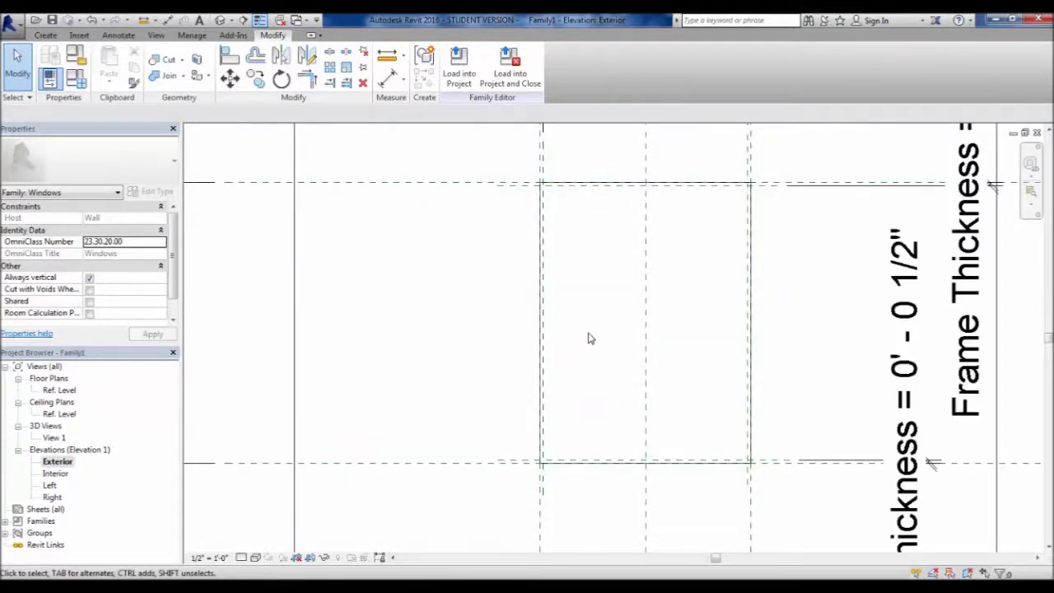
scroll(589, 338, "down", 1)
scroll(625, 328, "down", 1)
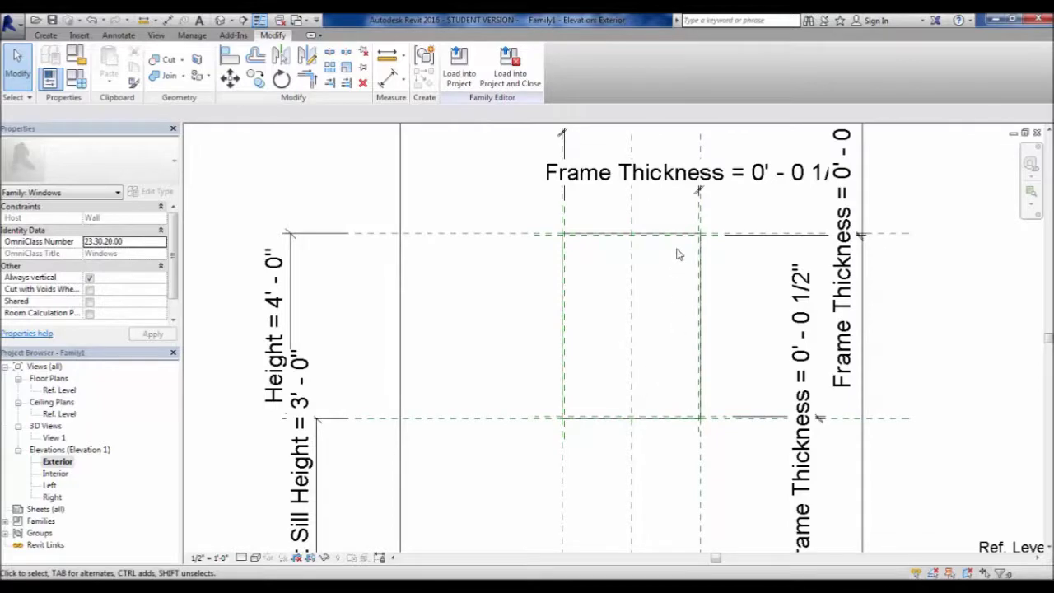
scroll(680, 254, "up", 1)
scroll(625, 305, "down", 1)
scroll(694, 223, "up", 2)
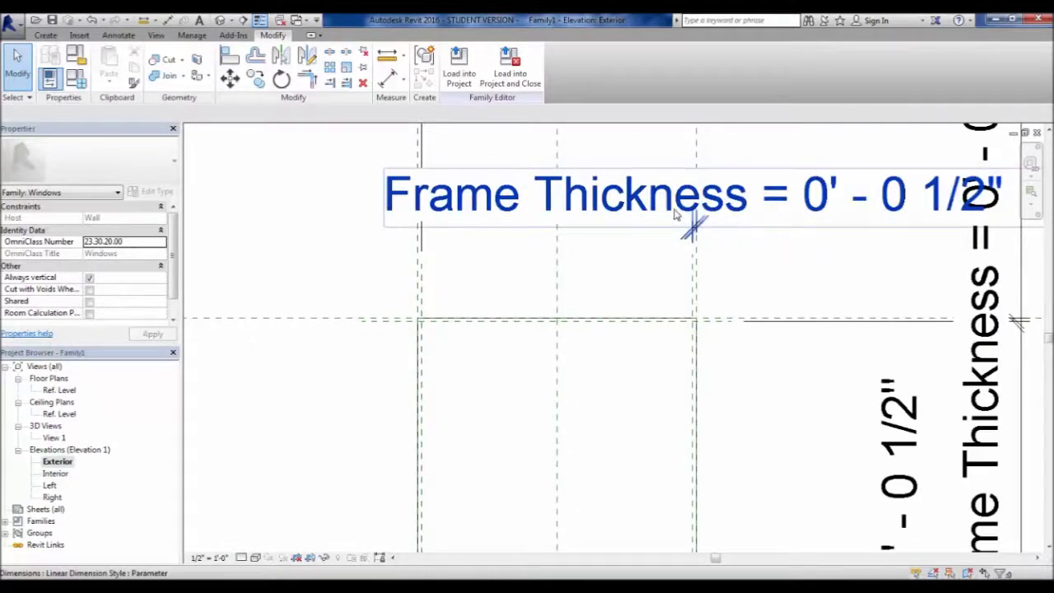
scroll(683, 218, "down", 2)
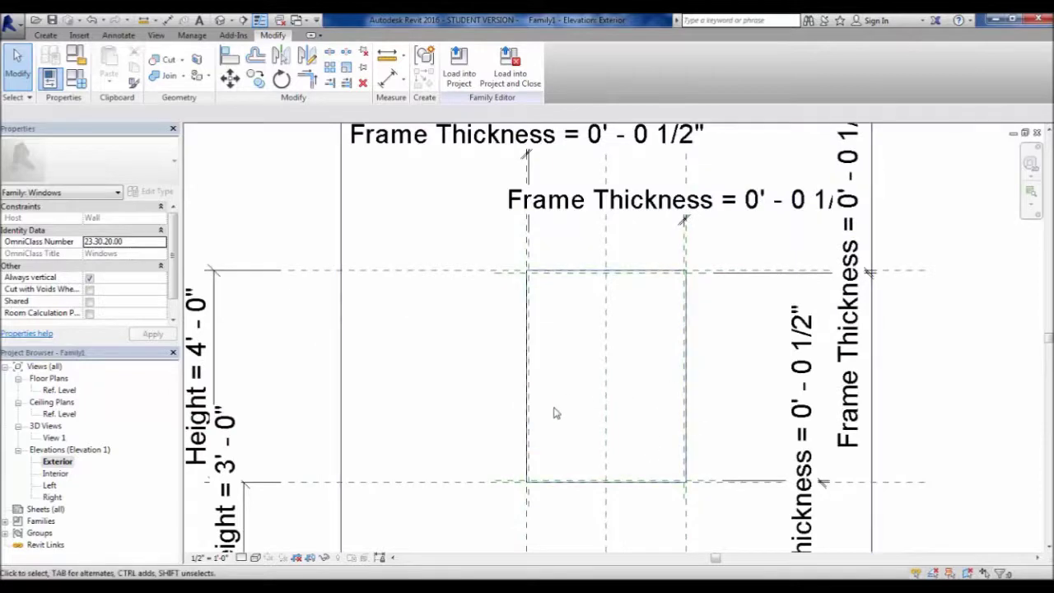
- Examine how the inner reference planes sit against the opening's edges and which Frame Thickness dimension controls each one
scroll(655, 501, "up", 2)
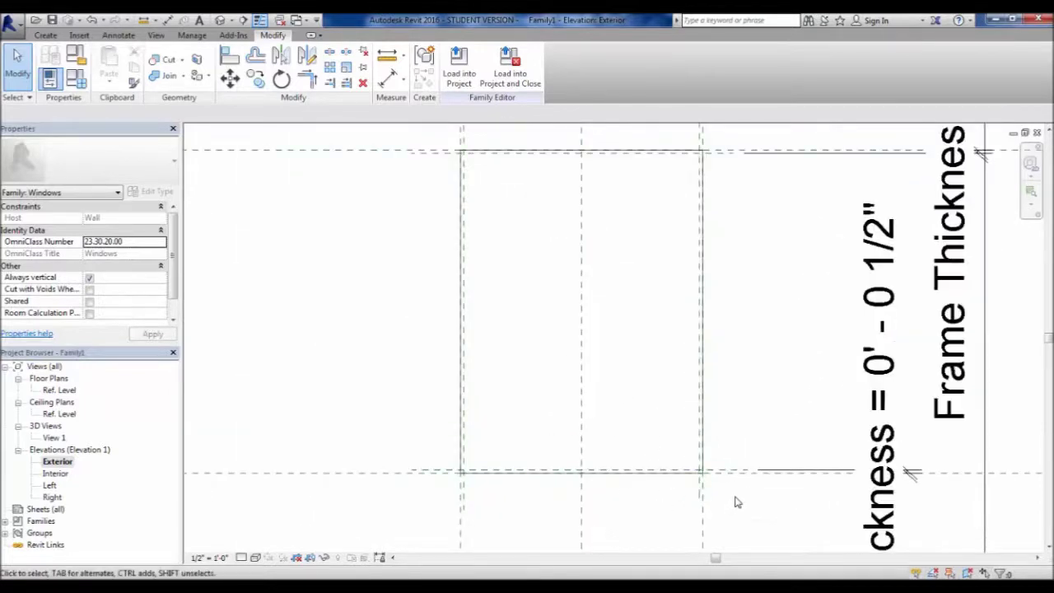
scroll(736, 499, "down", 2)
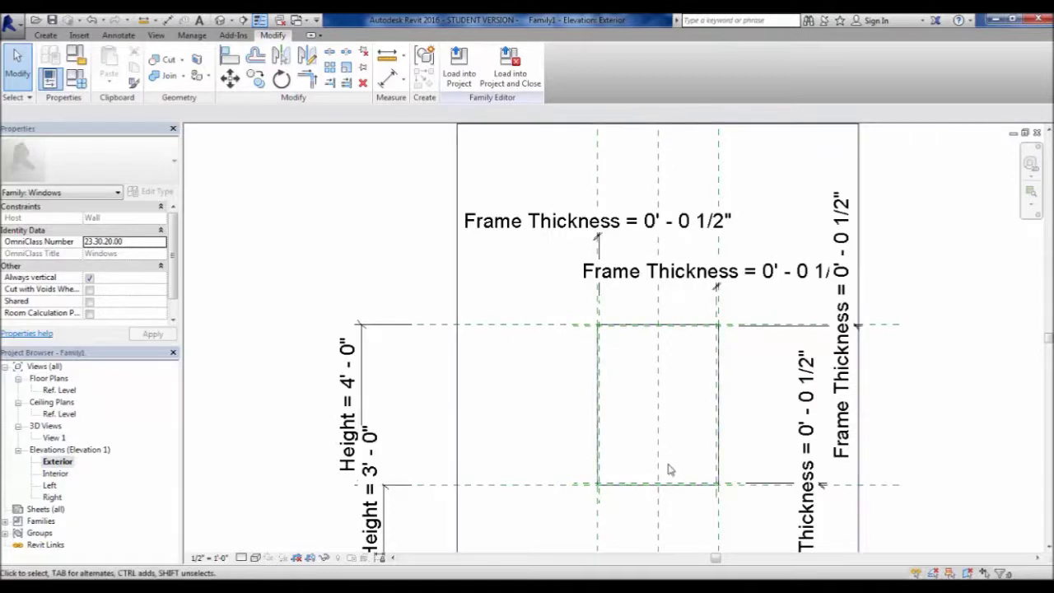
scroll(657, 351, "up", 2)
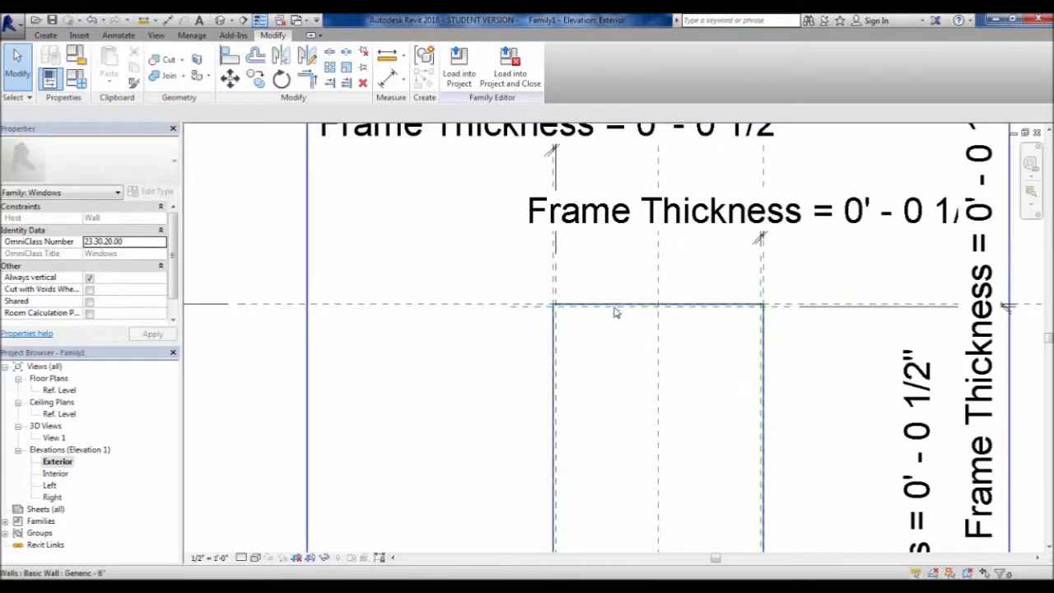
scroll(585, 355, "down", 2)
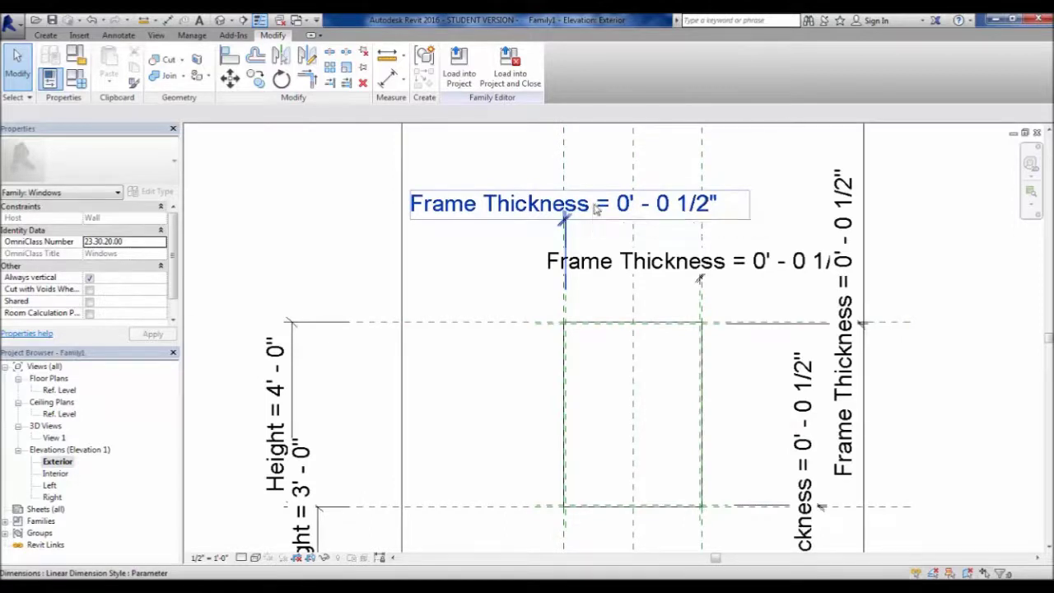
left_click(606, 396)
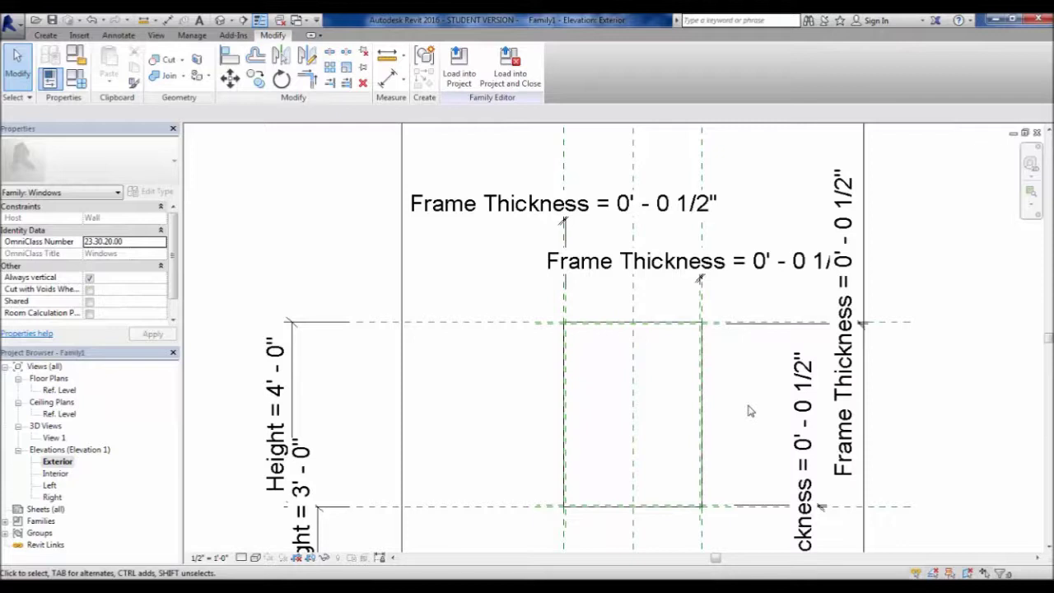
left_click(602, 392)
middle_click_drag(582, 443, 494, 440)
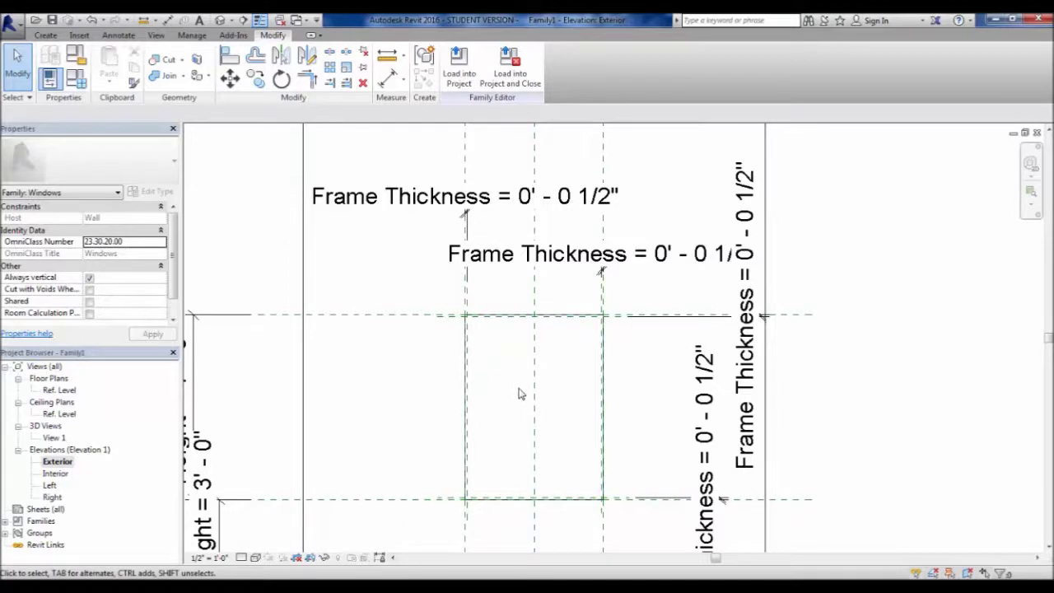
middle_click_drag(538, 436, 547, 422)
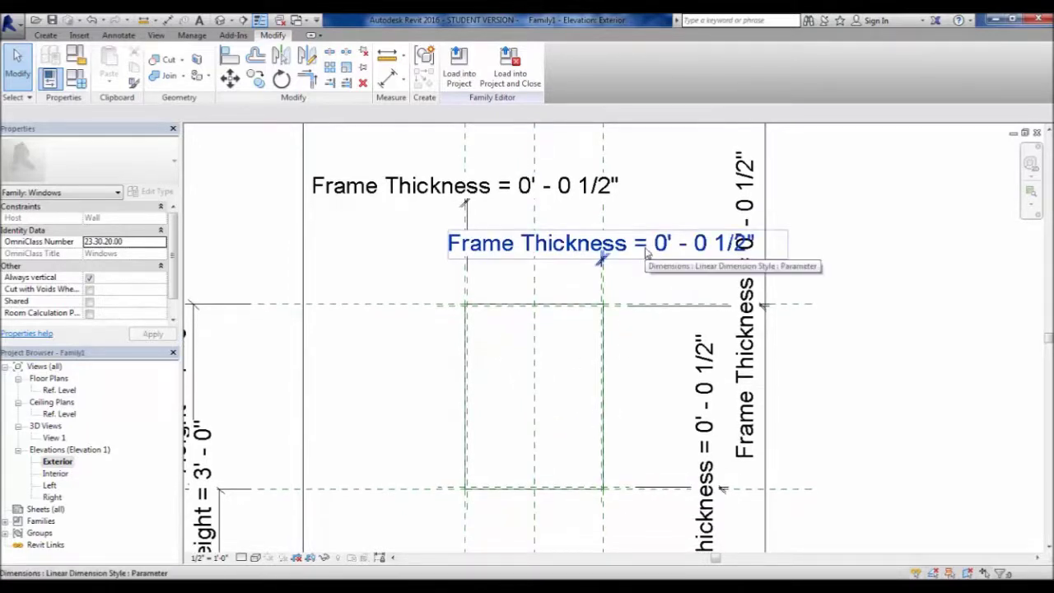
left_click(623, 371)
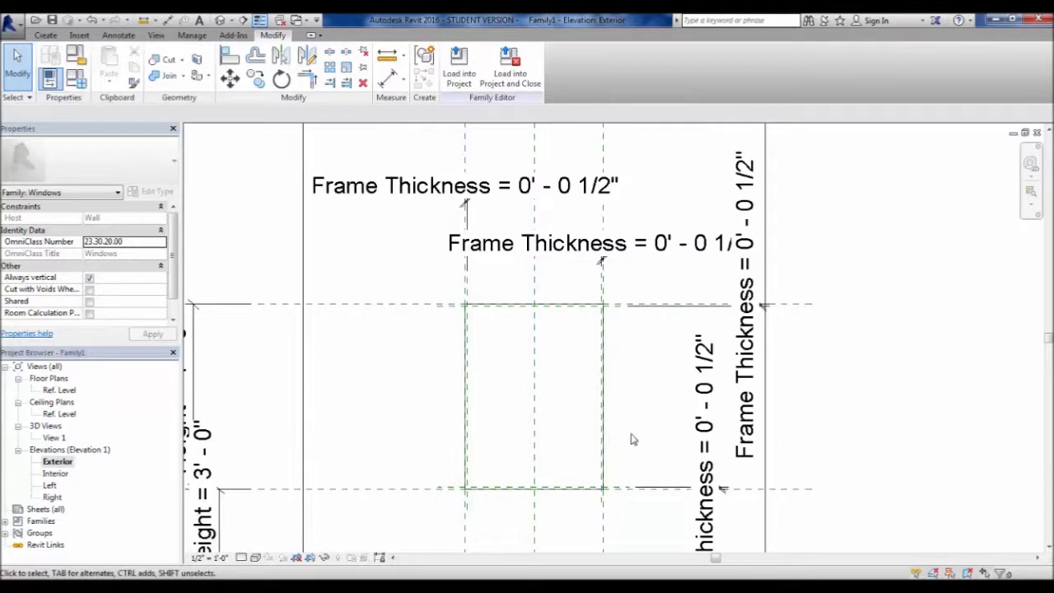
left_click(492, 361)
- In the family types, set Frame Thickness to 1" for the 3' x 4' type and apply it to test the reference planes
left_click(81, 81)
left_click_drag(576, 75, 714, 93)
left_click_drag(732, 70, 622, 40)
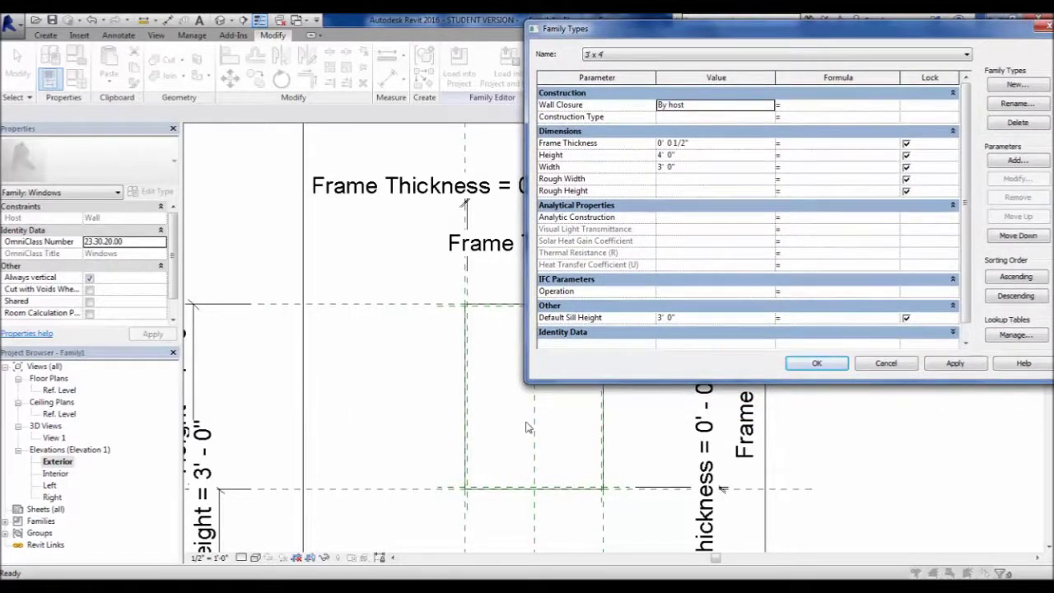
left_click(694, 142)
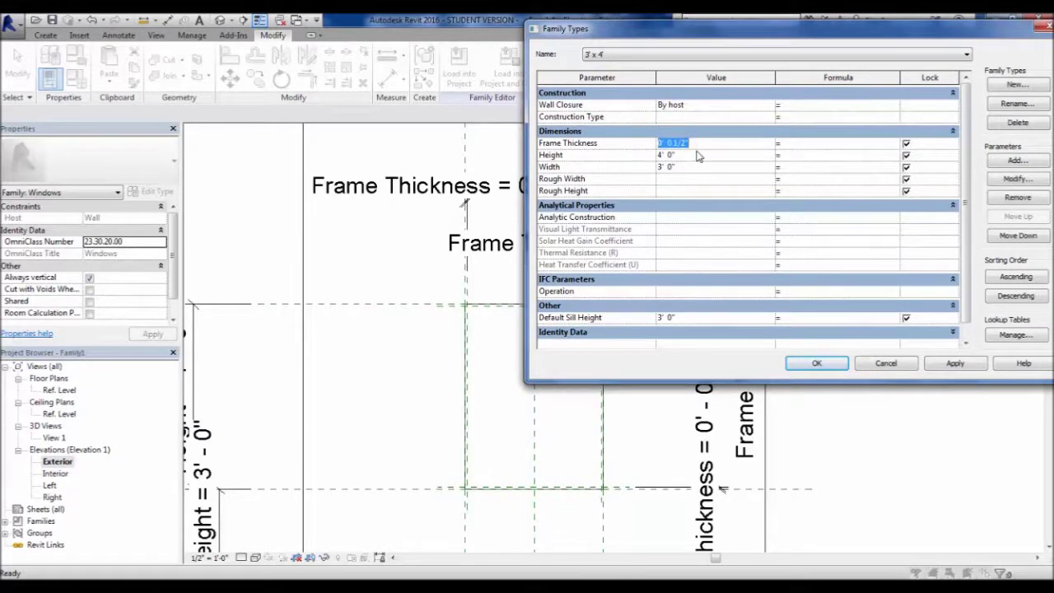
type("1/")
left_click(725, 166)
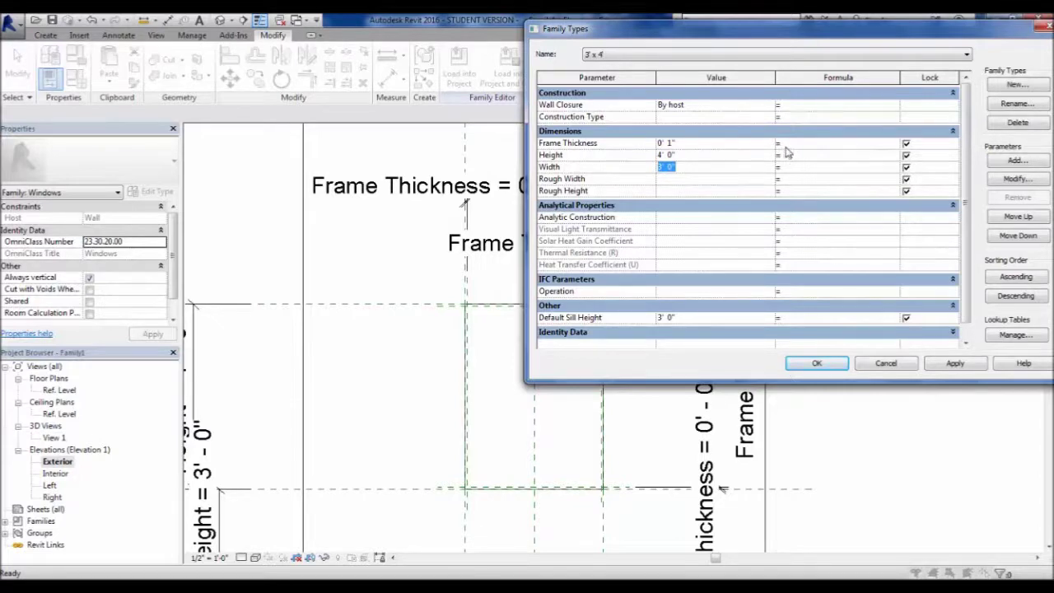
left_click(667, 143)
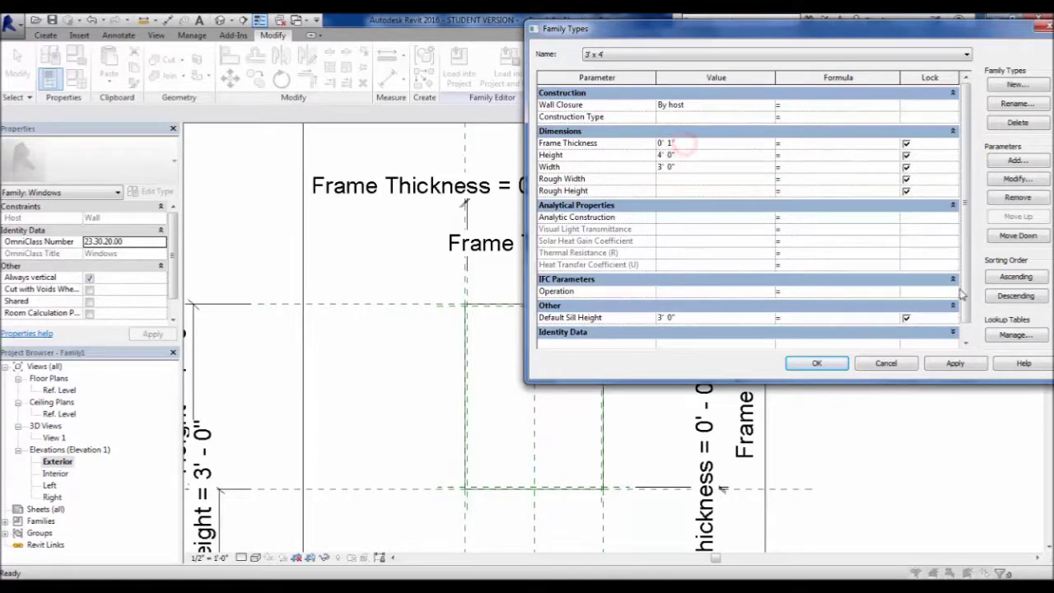
left_click(952, 365)
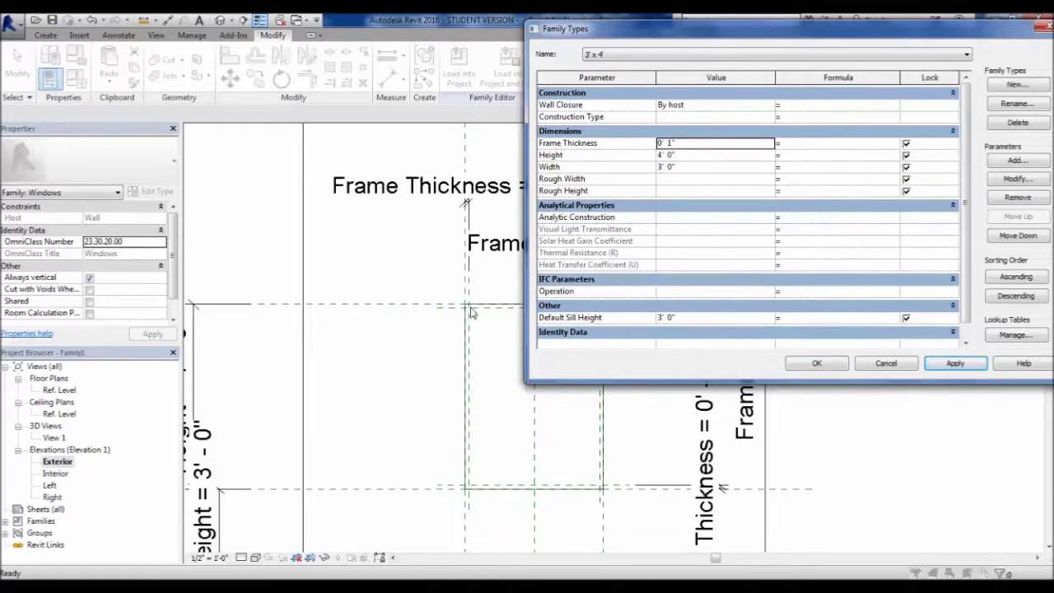
- Set the Frame Thickness parameter to 5" and apply it to flex the inner reference planes
double_click(698, 144)
type("5")
key("Return")
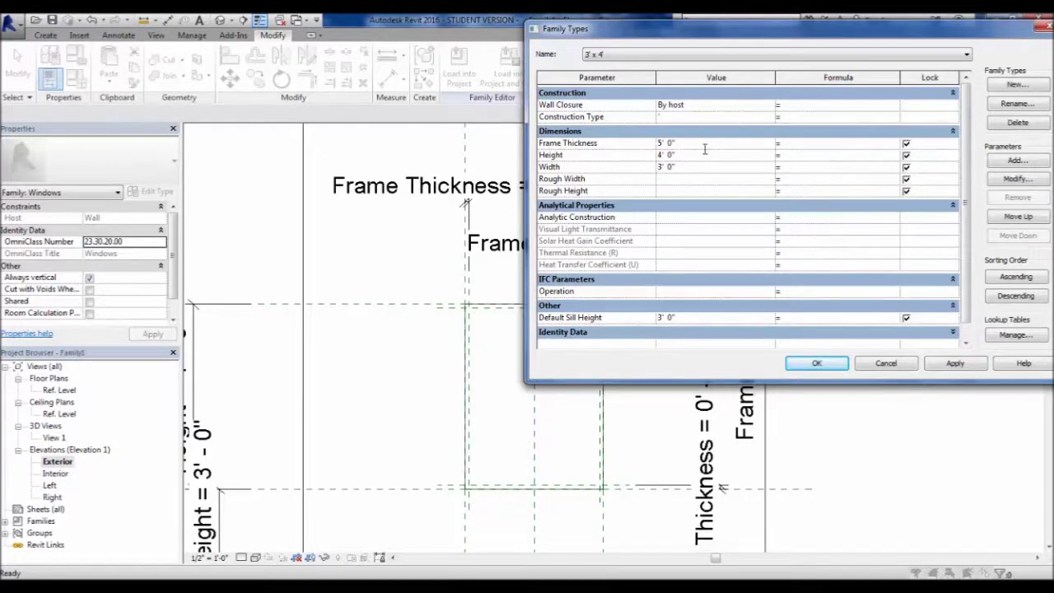
left_click(701, 144)
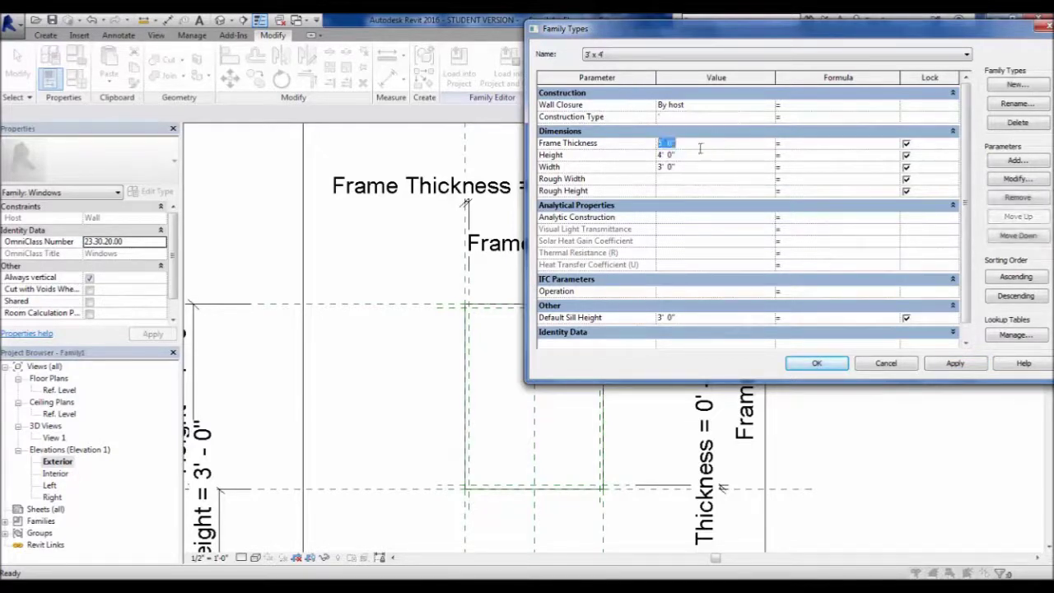
left_click(691, 119)
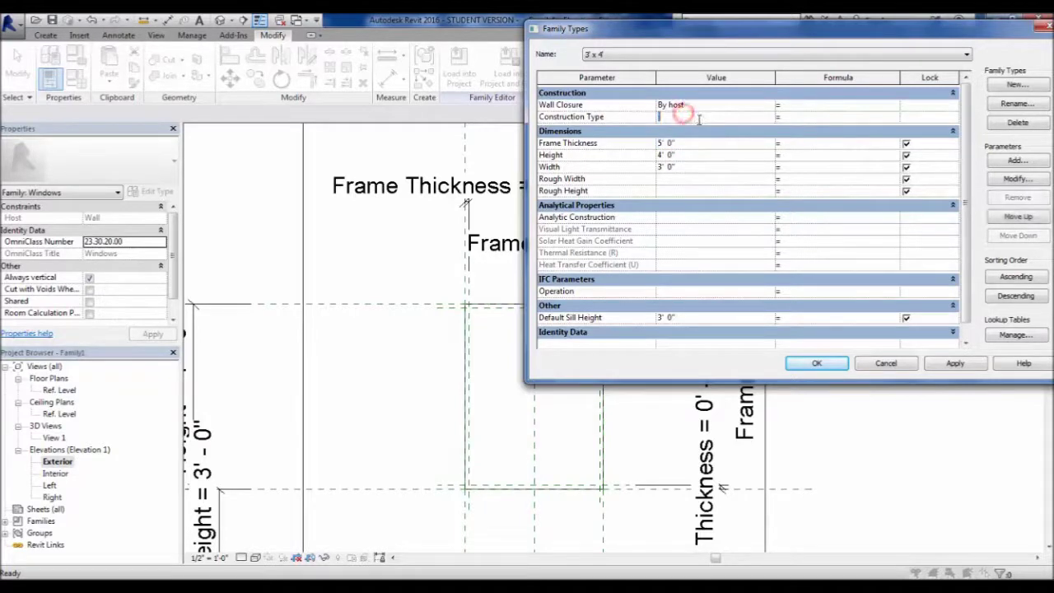
left_click(707, 144)
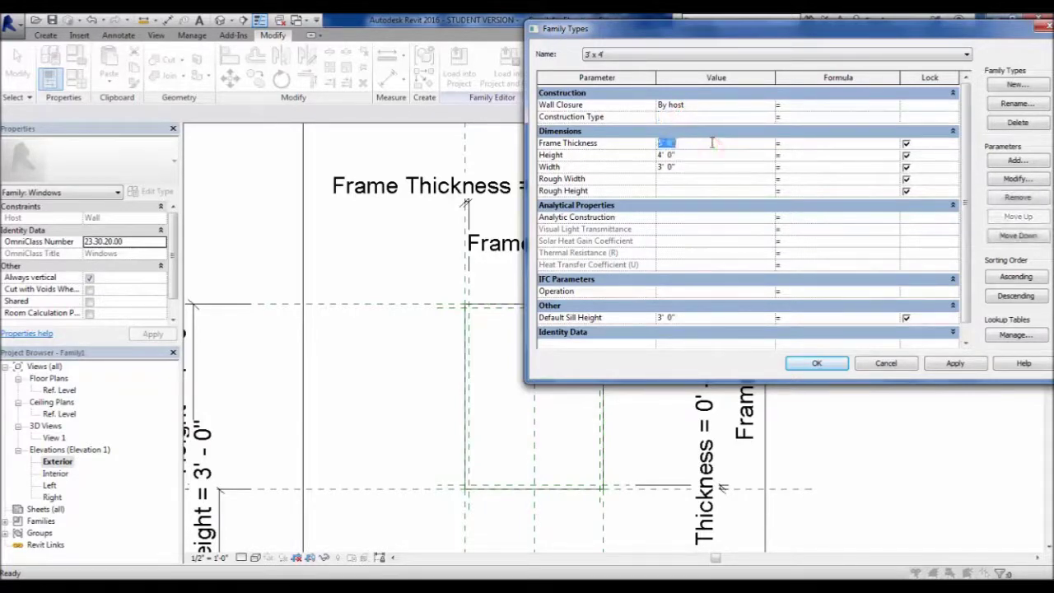
left_click(699, 144)
type("5")
left_click(706, 179)
left_click(965, 365)
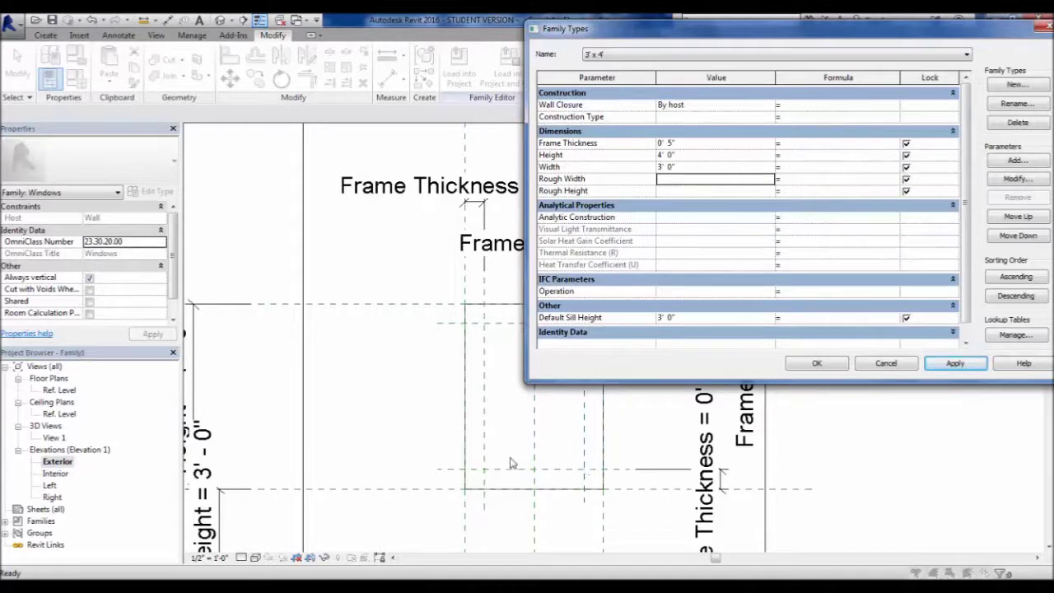
- Set the Frame Thickness parameter to 1/2", apply it and close the family types
left_click(705, 145)
left_click(705, 145)
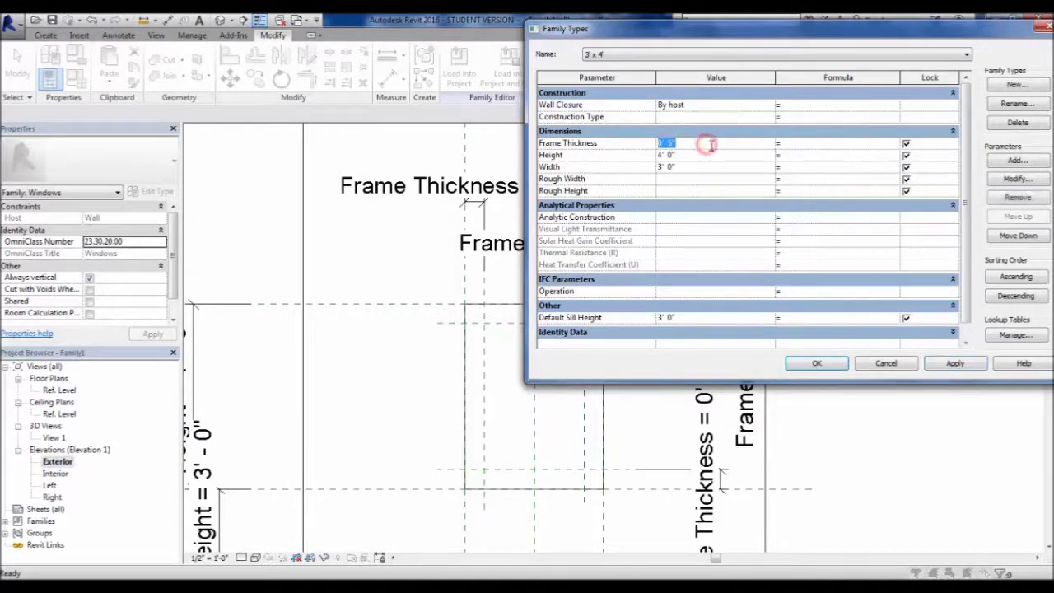
type("1/2")
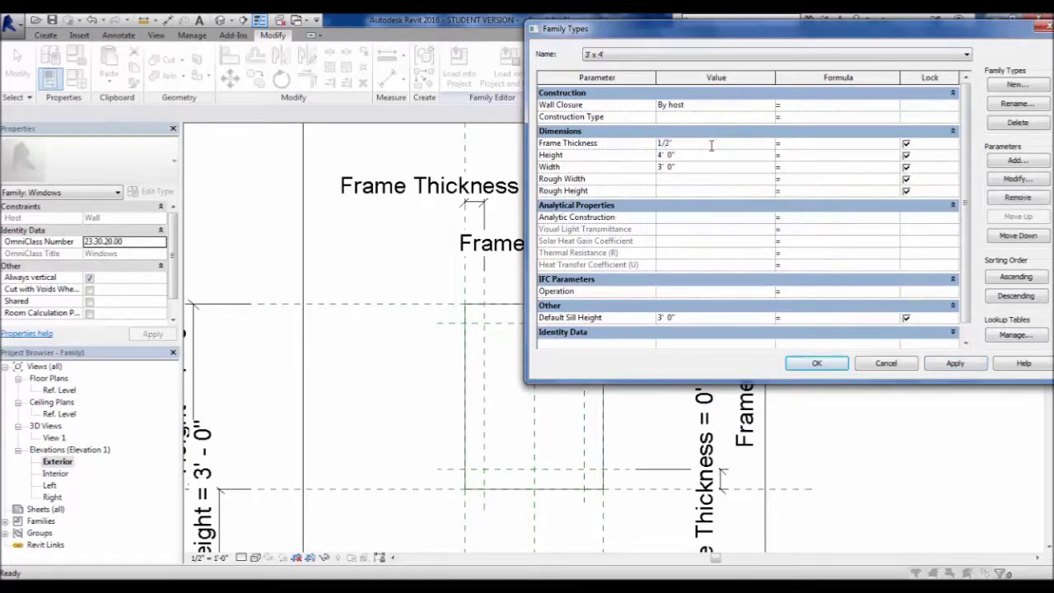
left_click(953, 364)
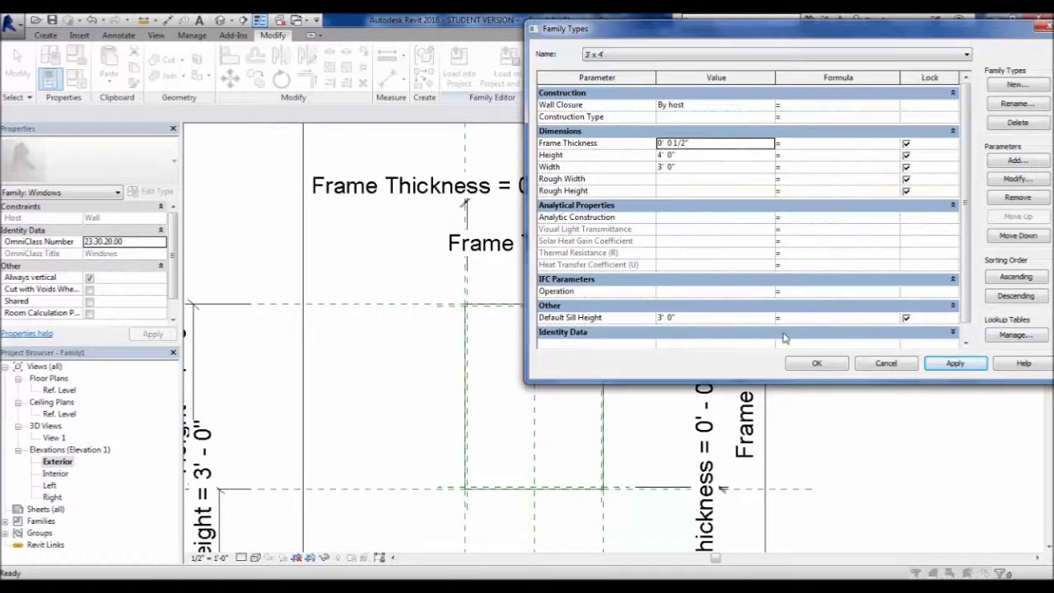
left_click(816, 364)
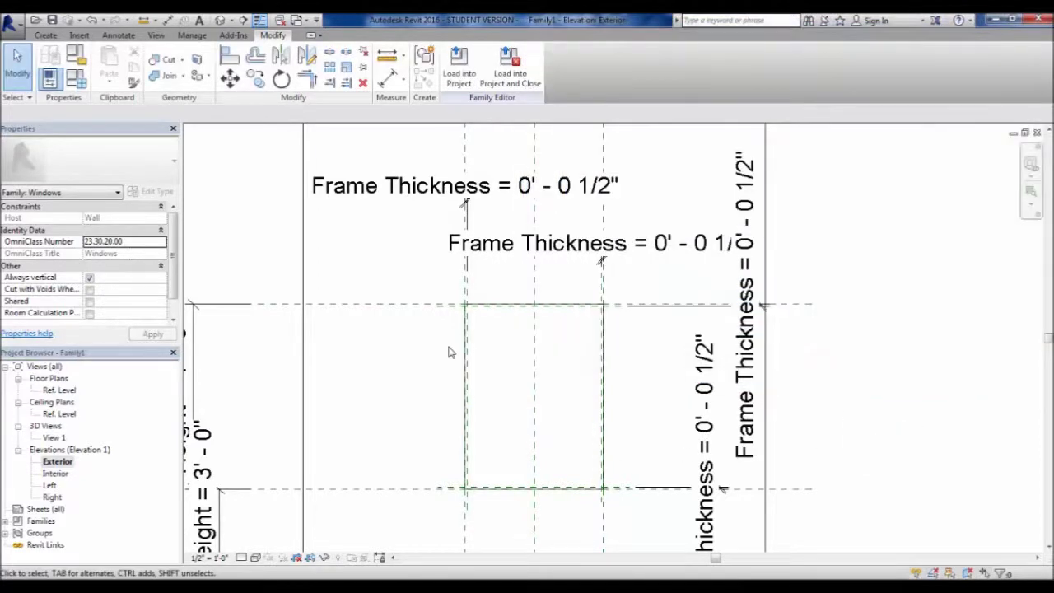
- Move the right inner plane's Frame Thickness dimension slightly higher above the opening, nearer the left plane's dimension
scroll(481, 331, "up", 1)
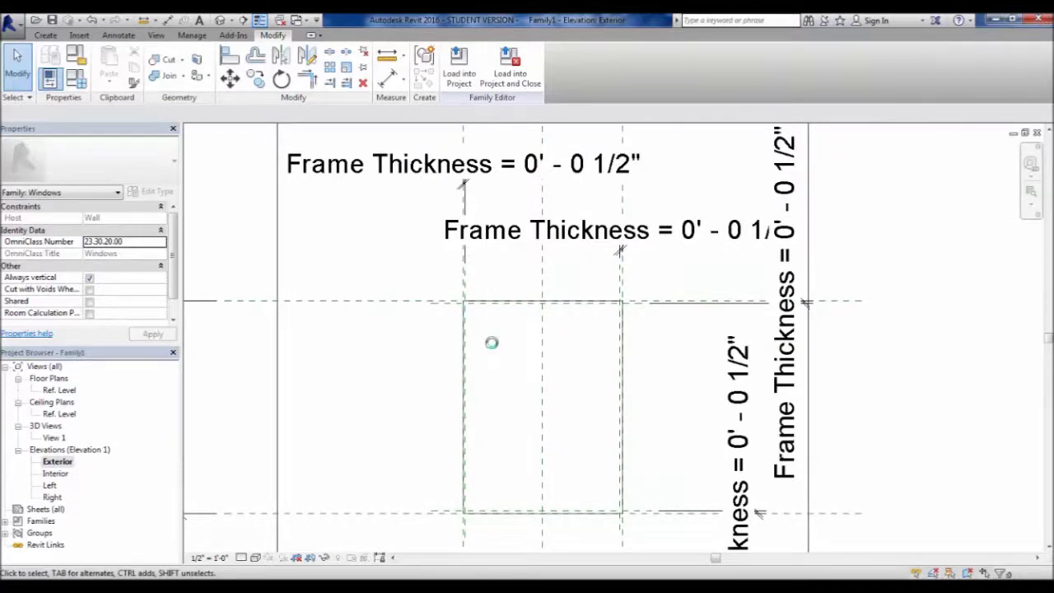
scroll(494, 344, "up", 3)
scroll(447, 320, "down", 2)
middle_click_drag(447, 320, 519, 294)
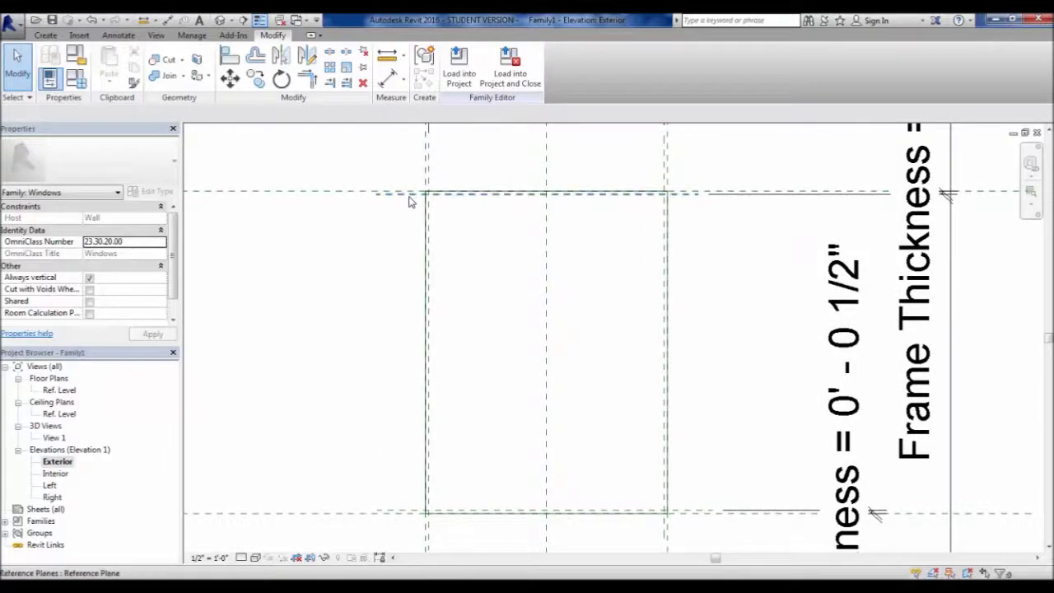
scroll(409, 202, "down", 2)
middle_click_drag(629, 292, 628, 377)
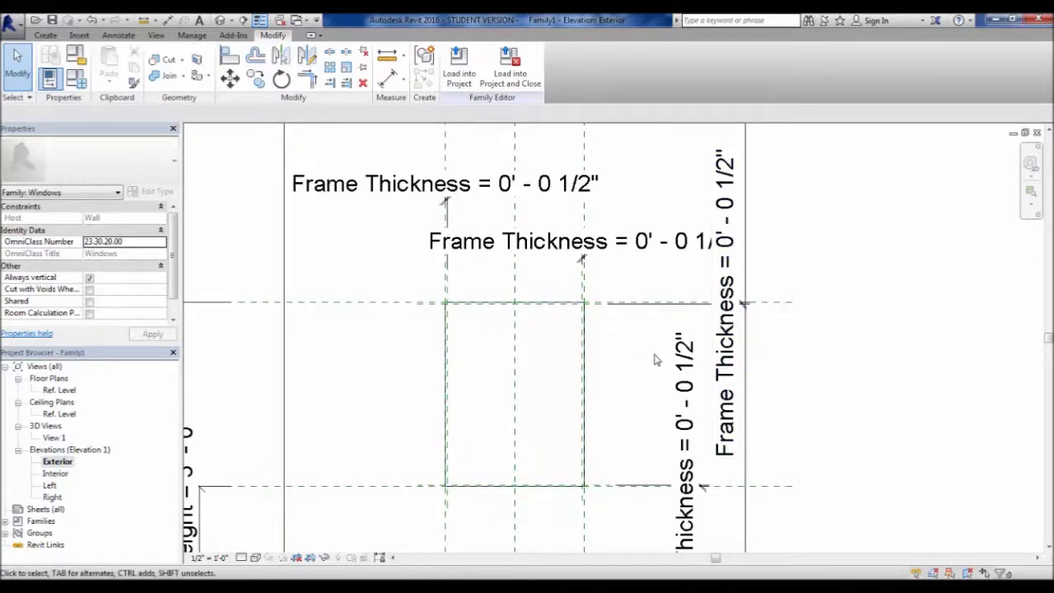
left_click(641, 245)
left_click(640, 203)
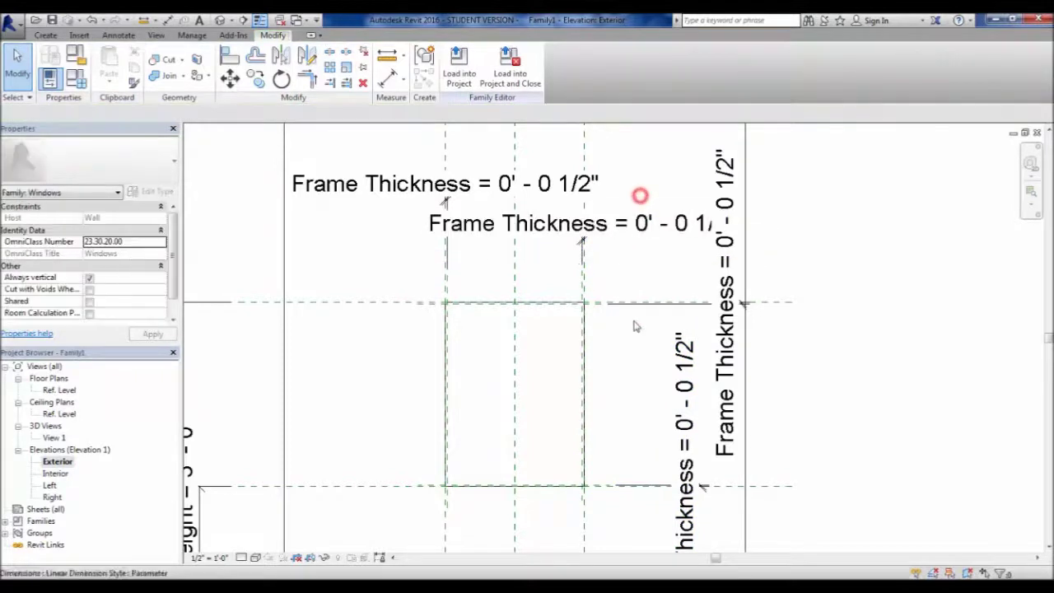
left_click(629, 367)
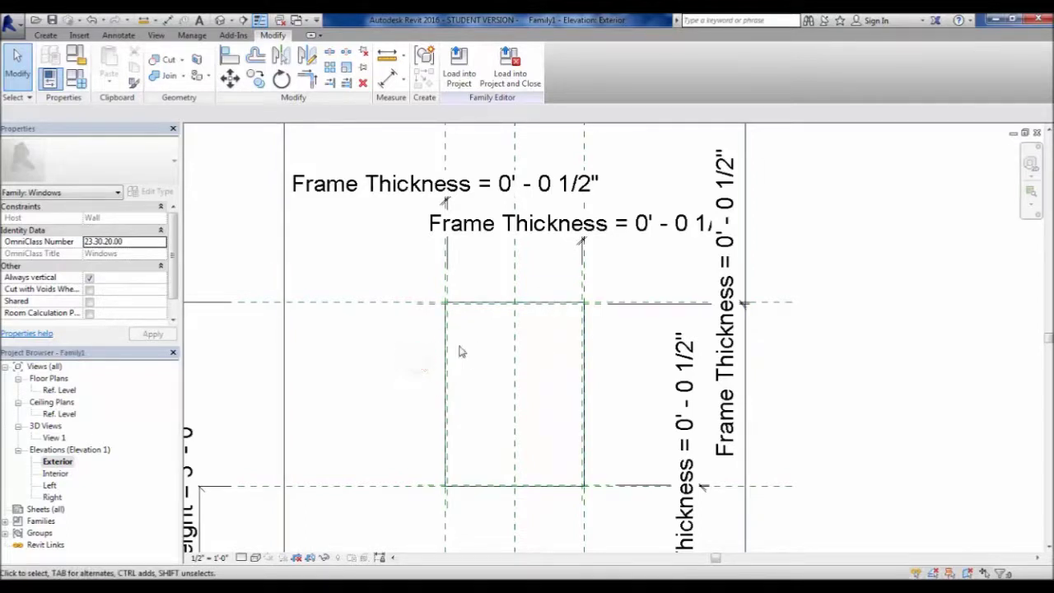
- Start a solid extrusion and sketch a rectangle about 3'-10" wide and 5'-4" high loosely around the window opening
left_click(46, 37)
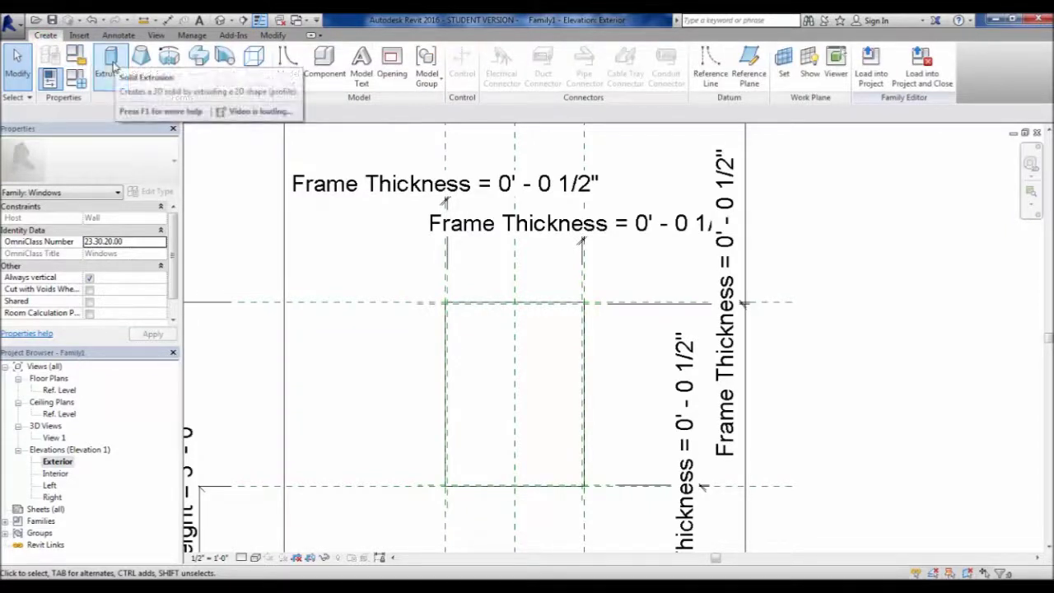
left_click(112, 64)
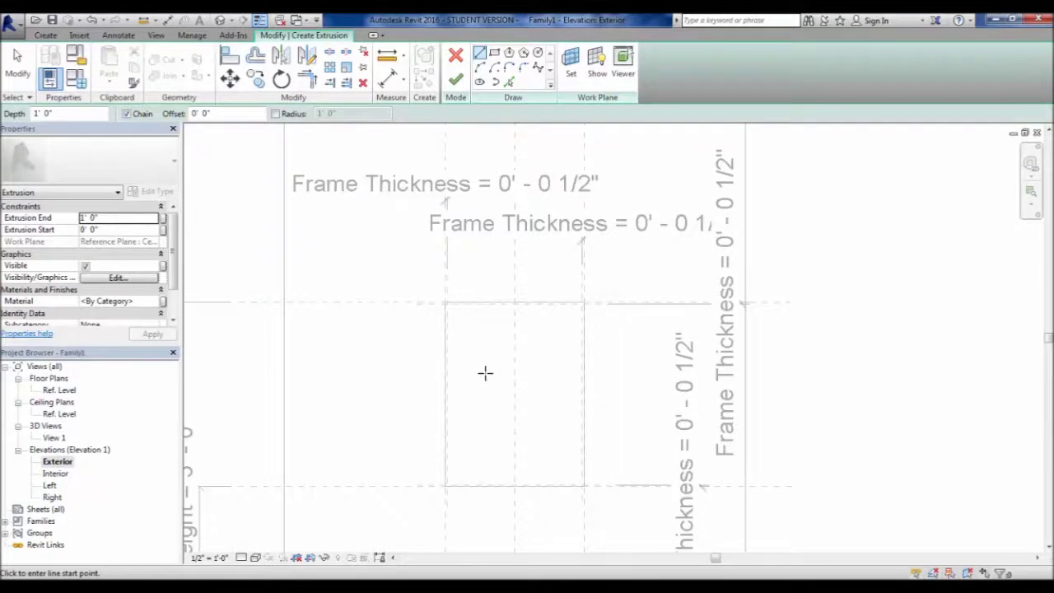
middle_click_drag(488, 351, 494, 318)
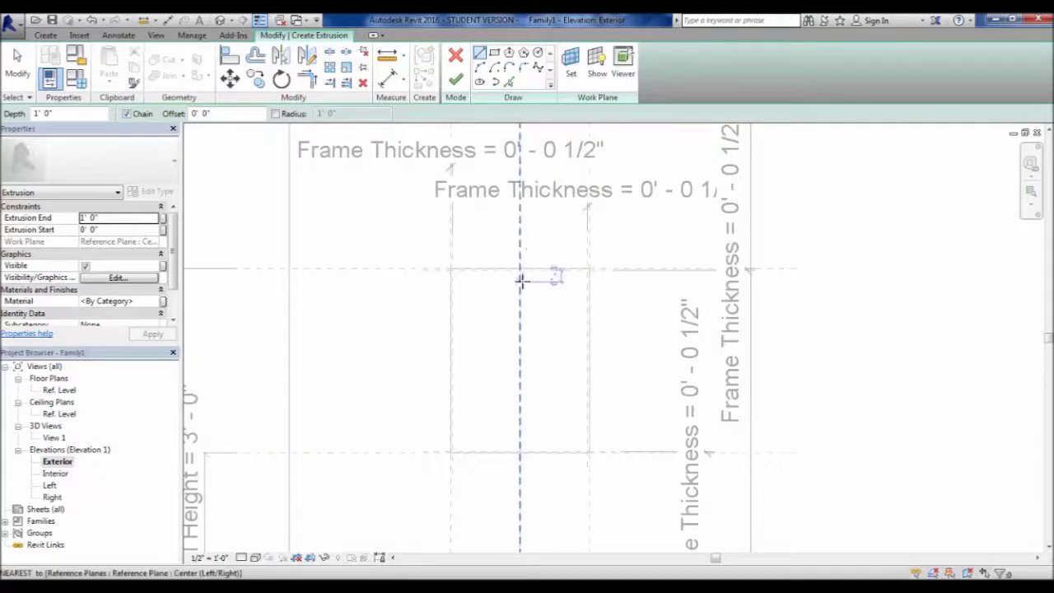
left_click(494, 55)
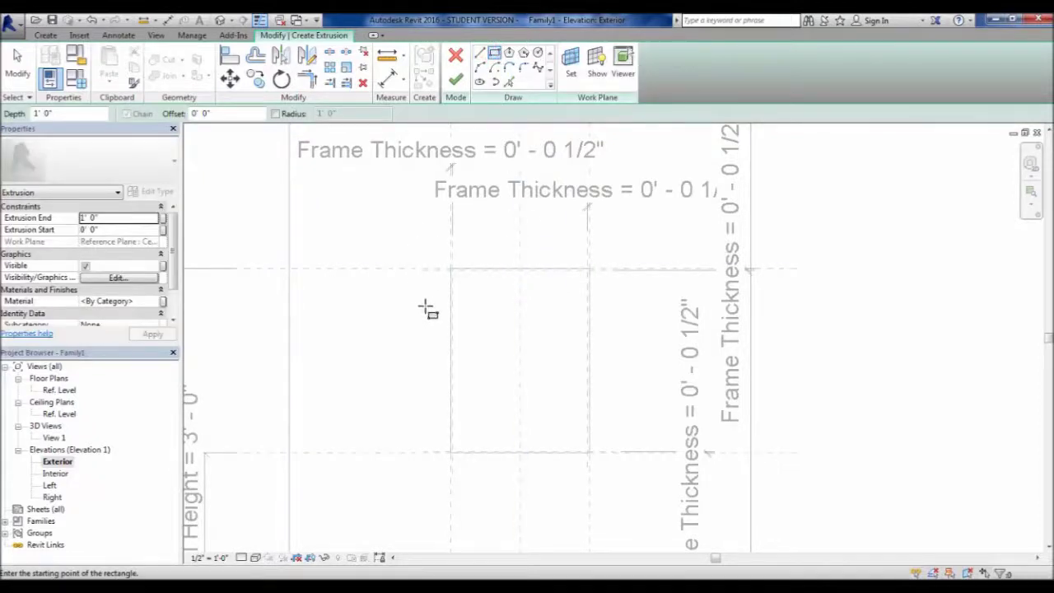
scroll(428, 308, "up", 2)
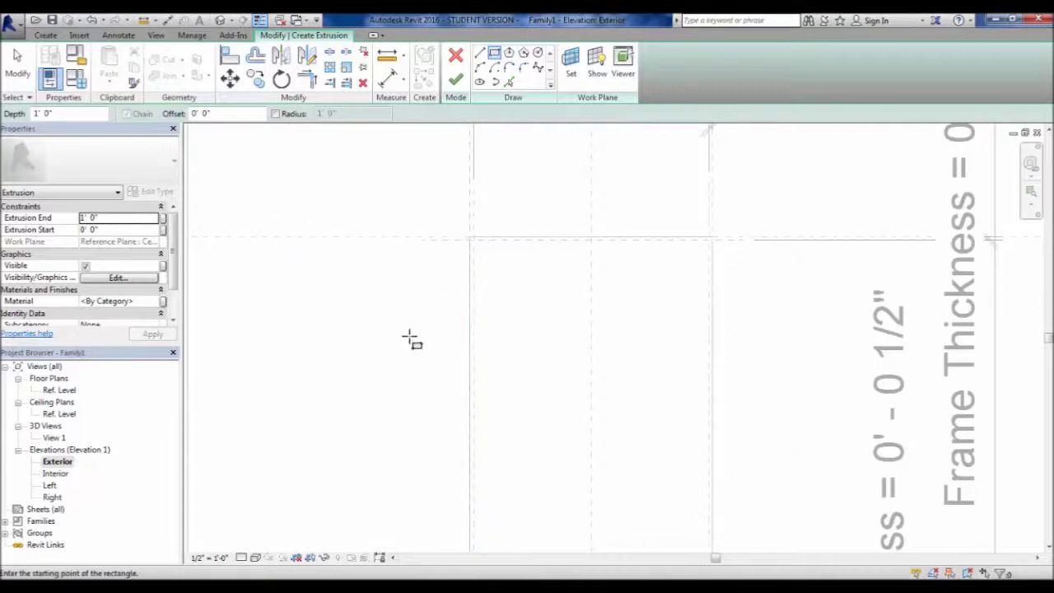
scroll(416, 321, "down", 2)
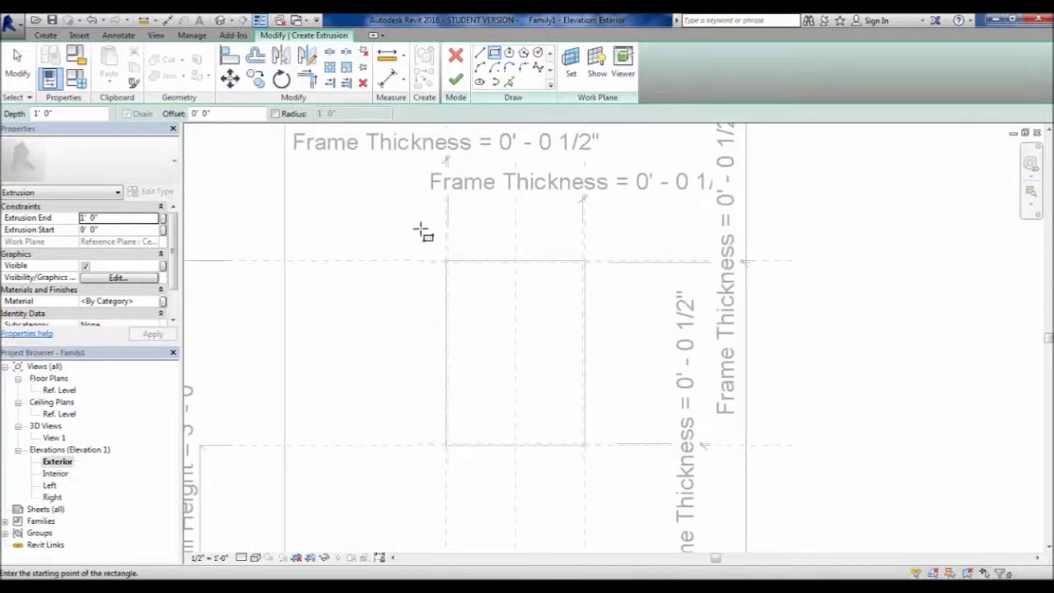
left_click(426, 225)
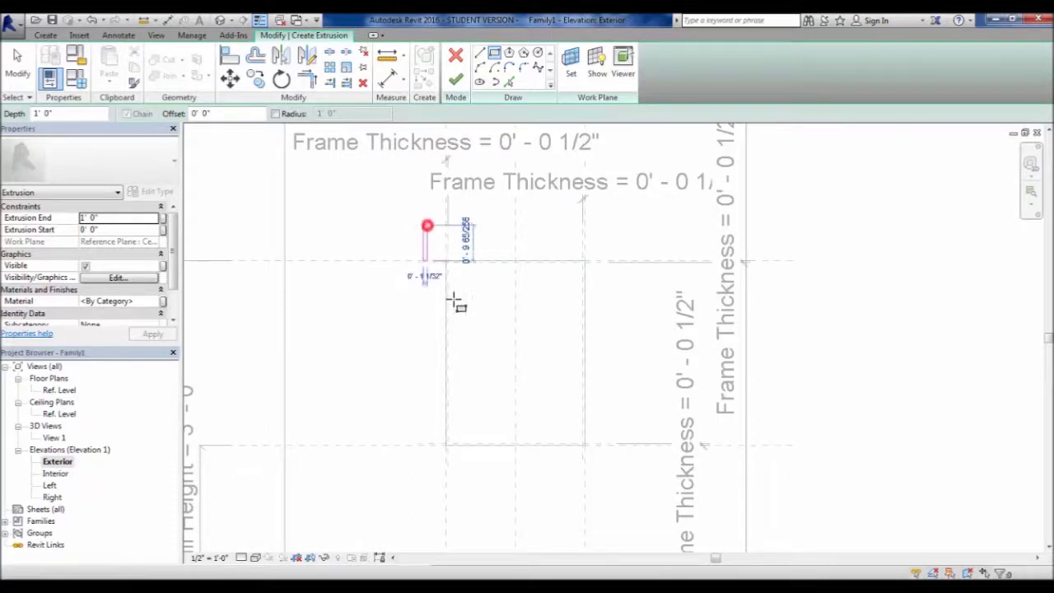
left_click(604, 470)
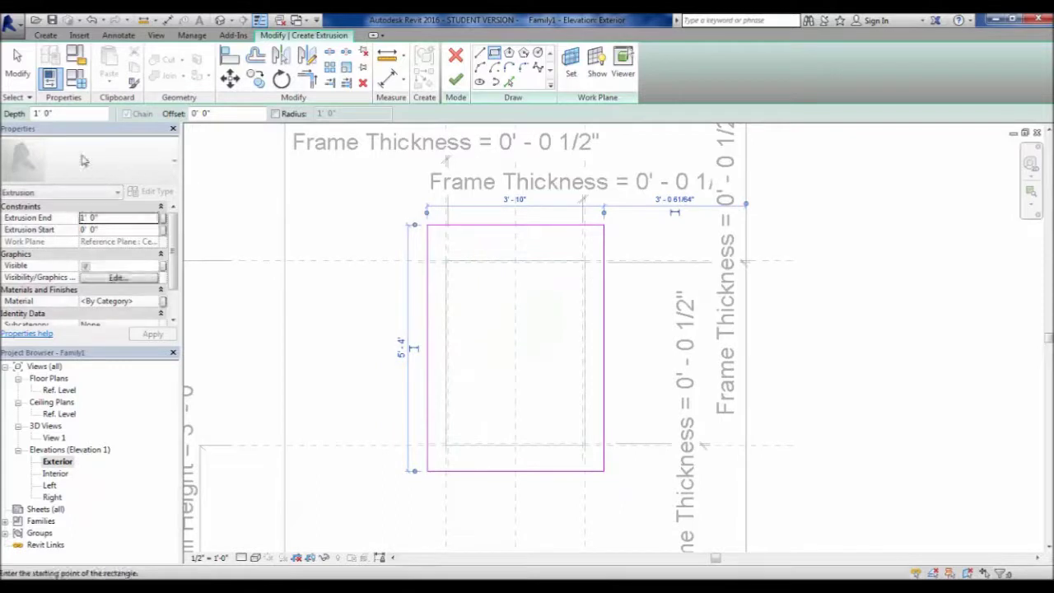
- Align the top edge of the sketched rectangle to the Top reference plane and lock the alignment
left_click(17, 64)
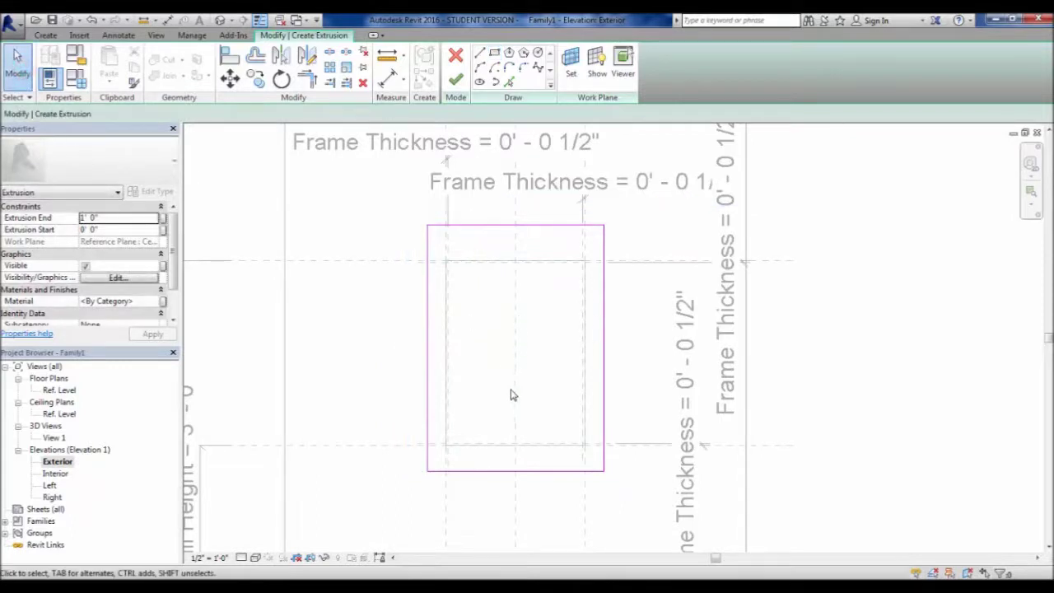
scroll(511, 395, "up", 1)
scroll(520, 357, "down", 2)
scroll(486, 273, "up", 3)
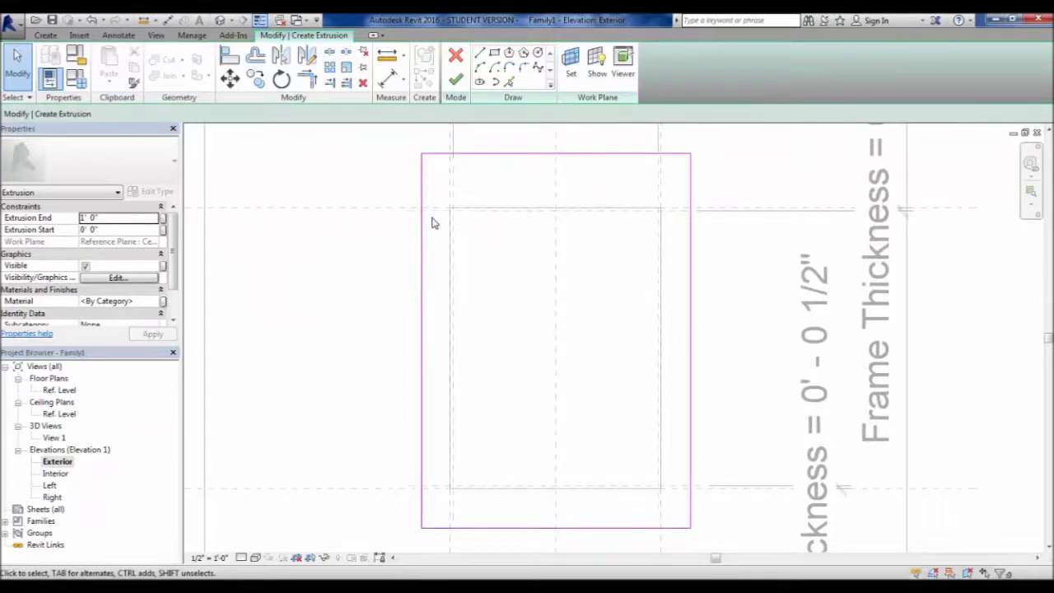
scroll(434, 224, "up", 2)
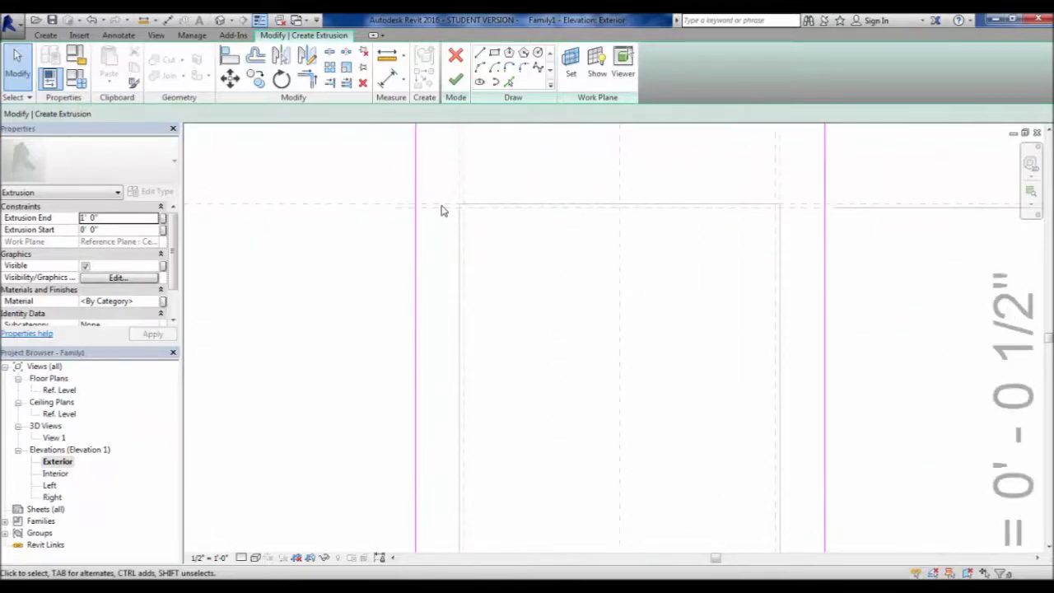
scroll(441, 210, "down", 2)
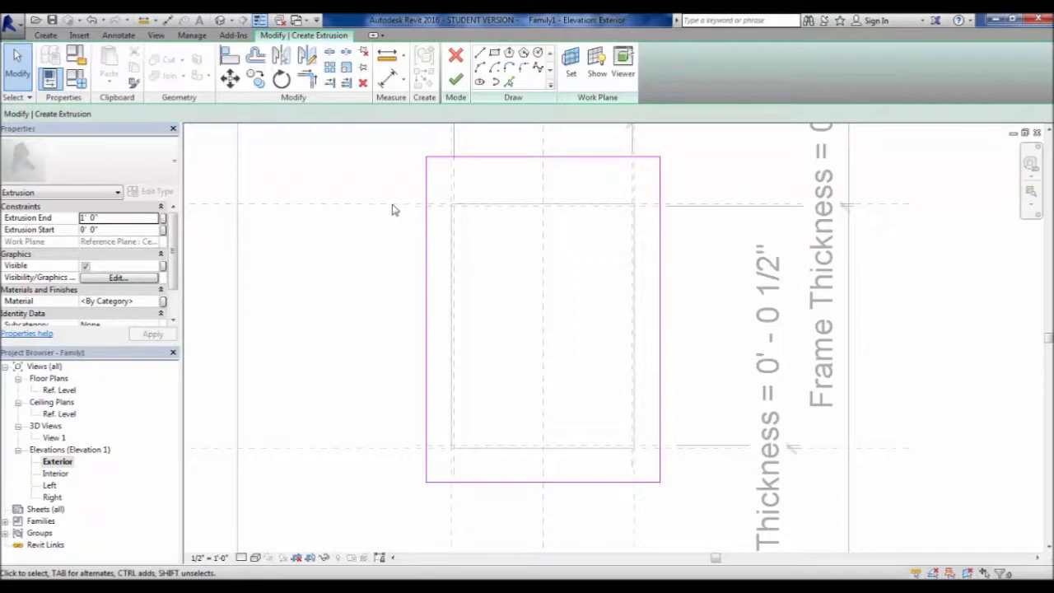
scroll(524, 174, "up", 1)
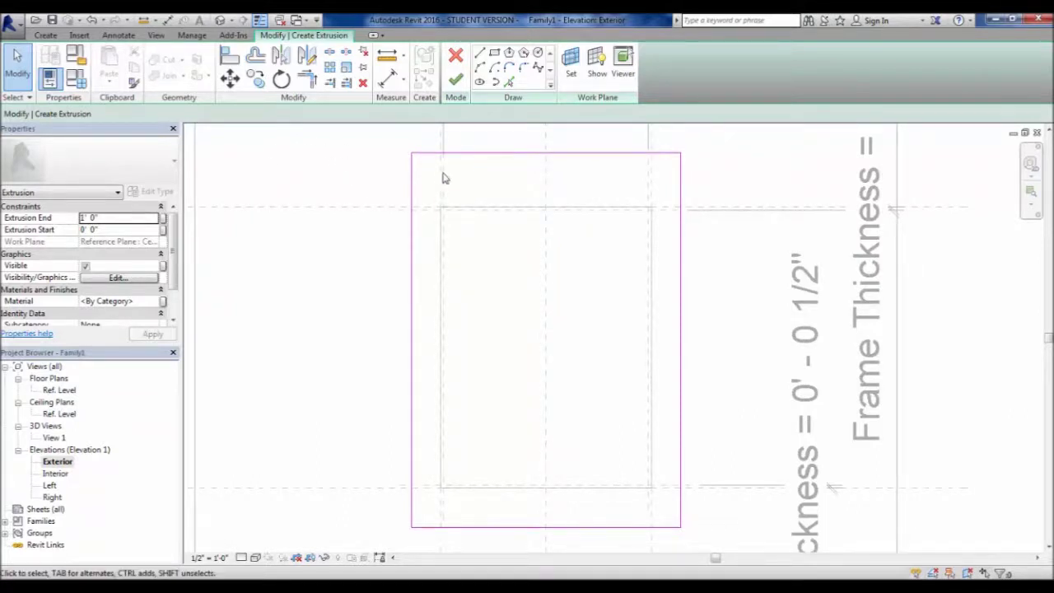
left_click(229, 56)
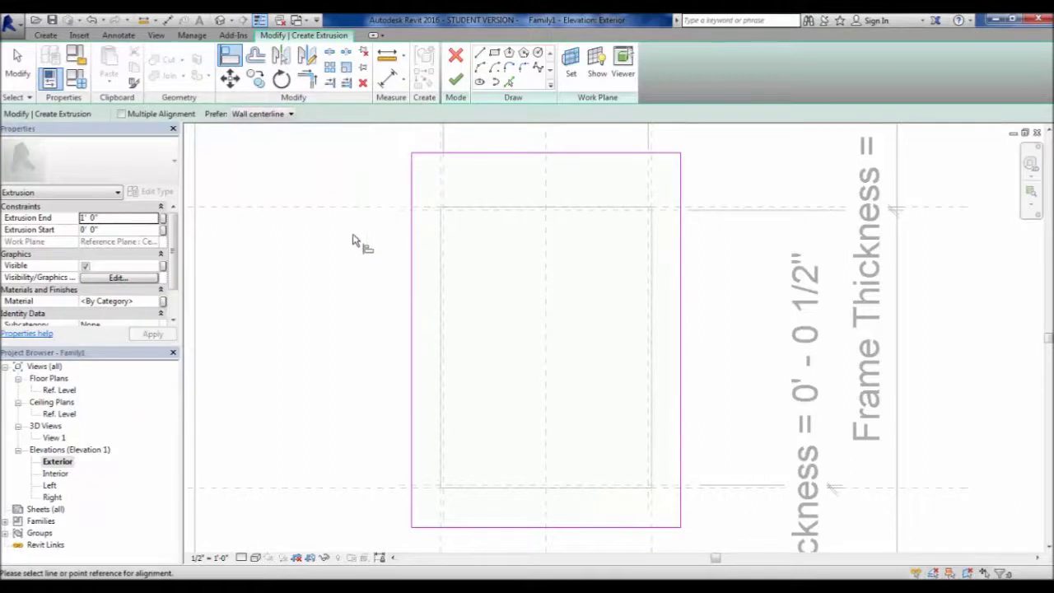
scroll(377, 185, "up", 2)
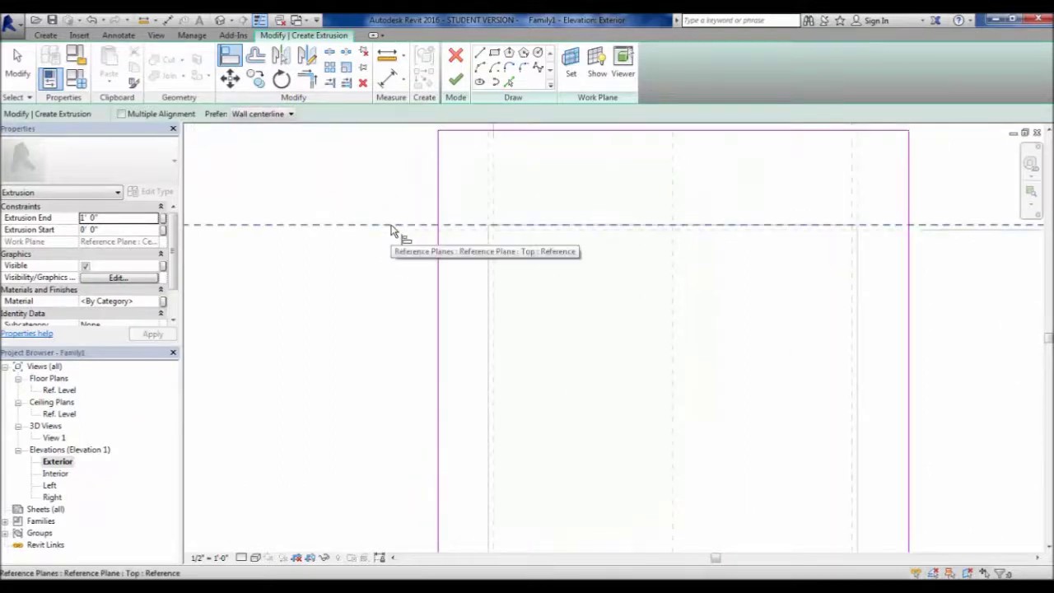
scroll(395, 230, "down", 2)
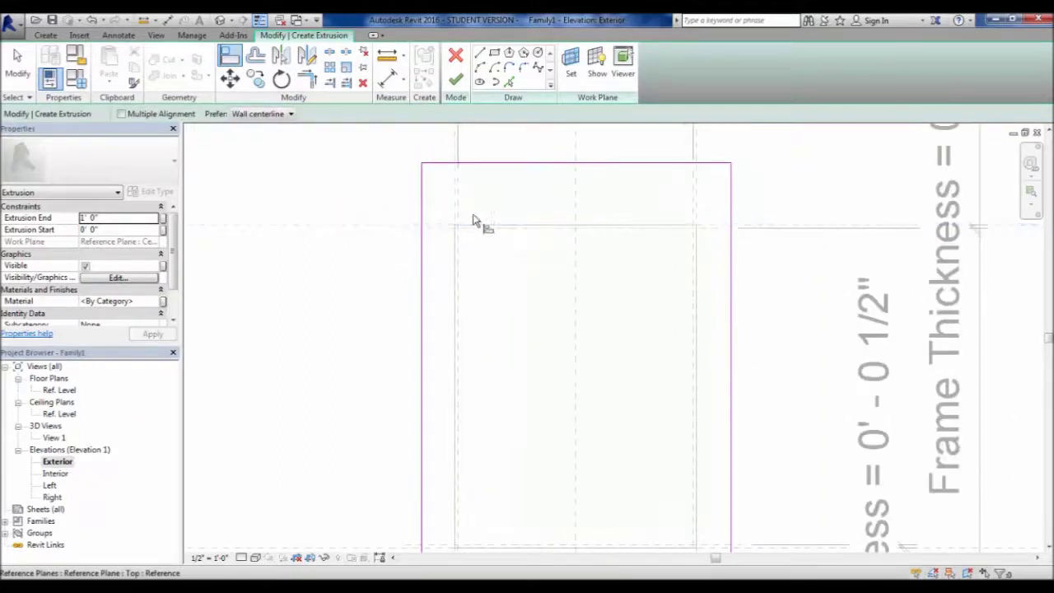
left_click(772, 228)
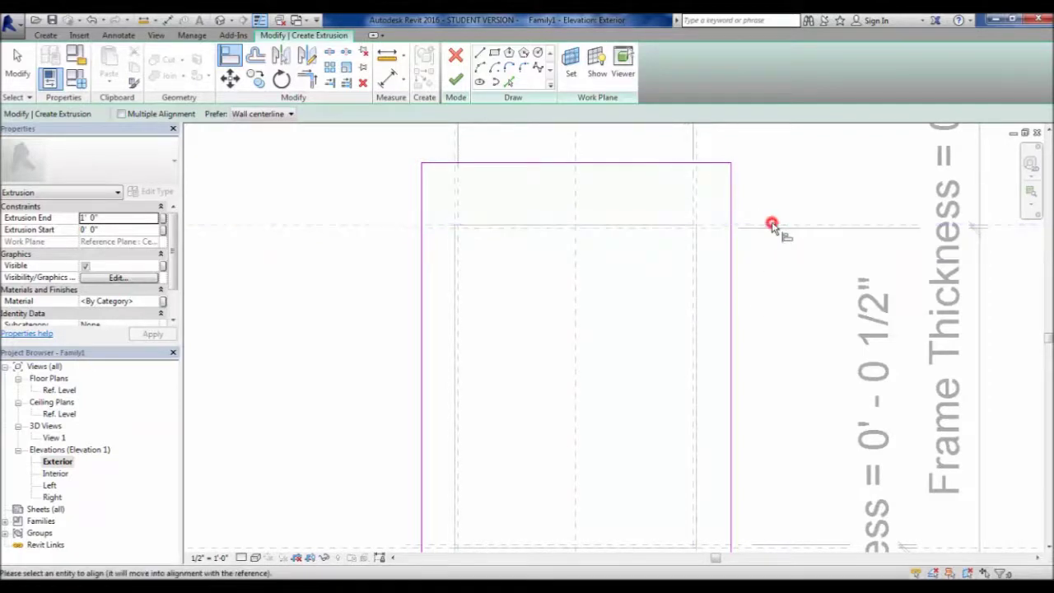
left_click(643, 163)
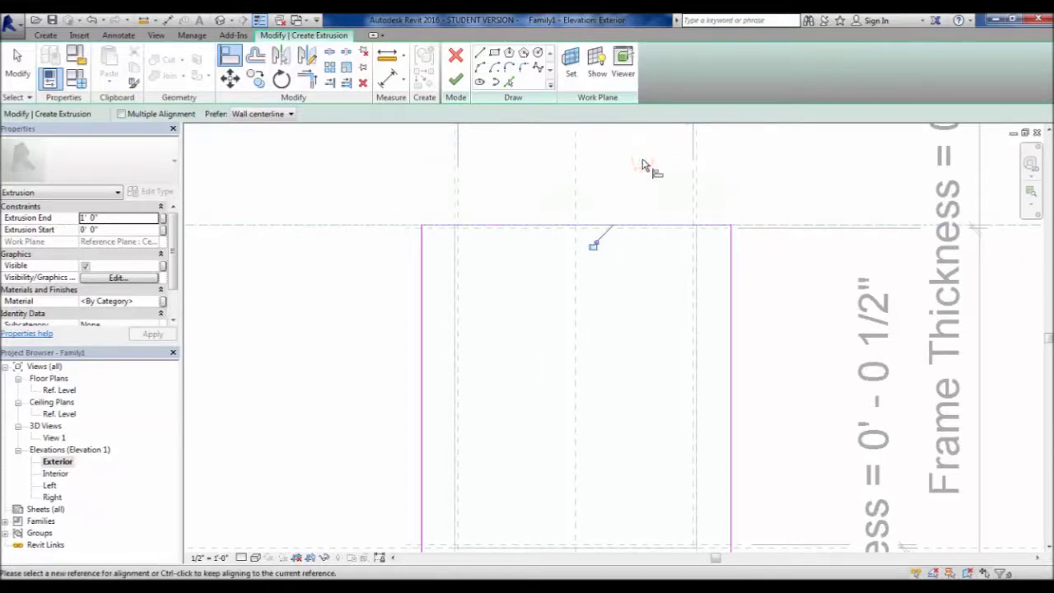
left_click(594, 249)
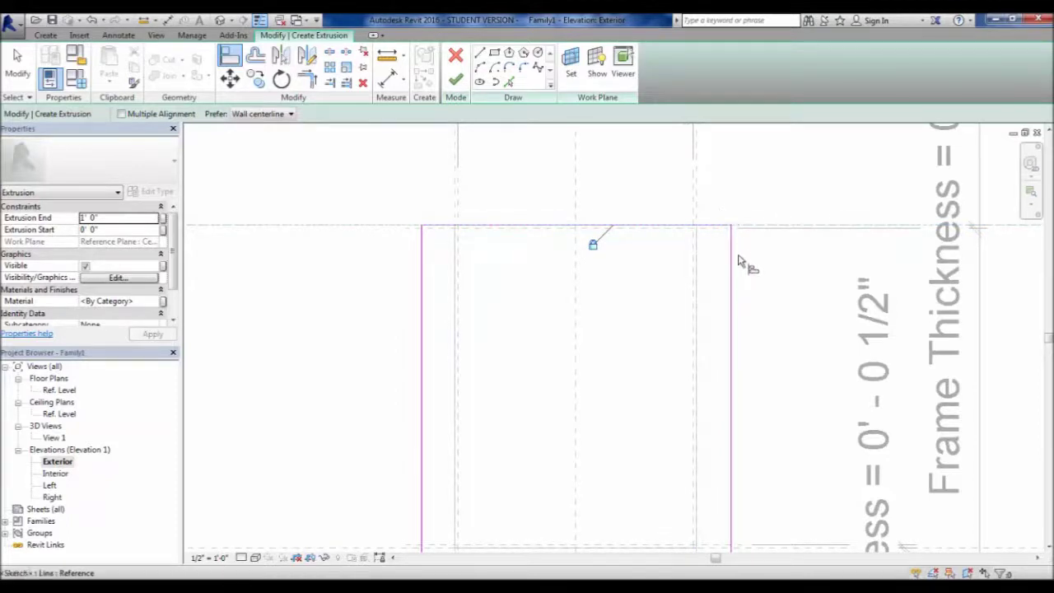
- Align the rectangle's right edge to the outer reference plane on the opening's right side and lock it
scroll(789, 255, "down", 2)
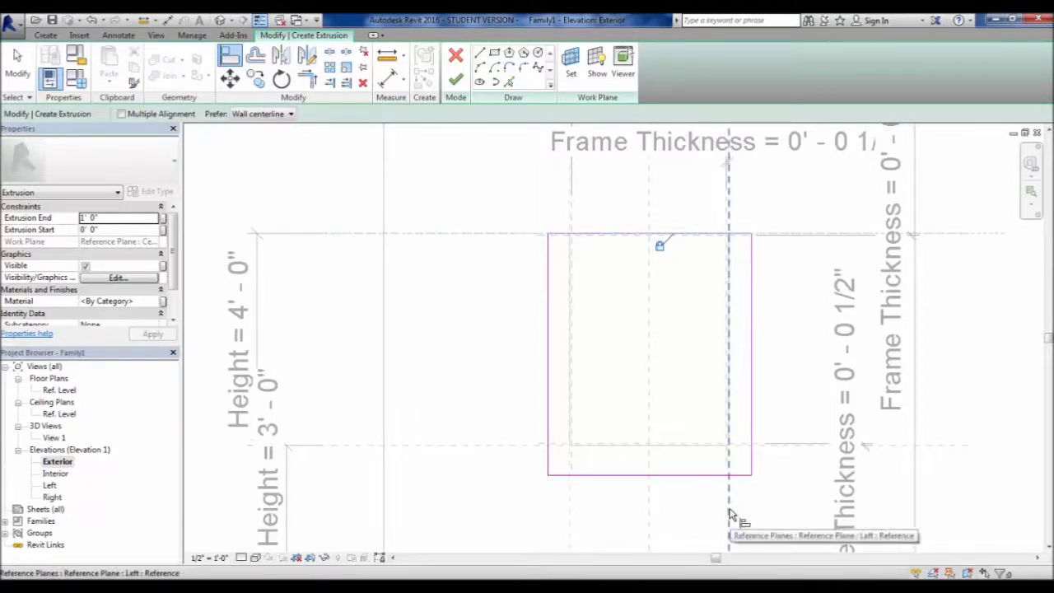
left_click(574, 350)
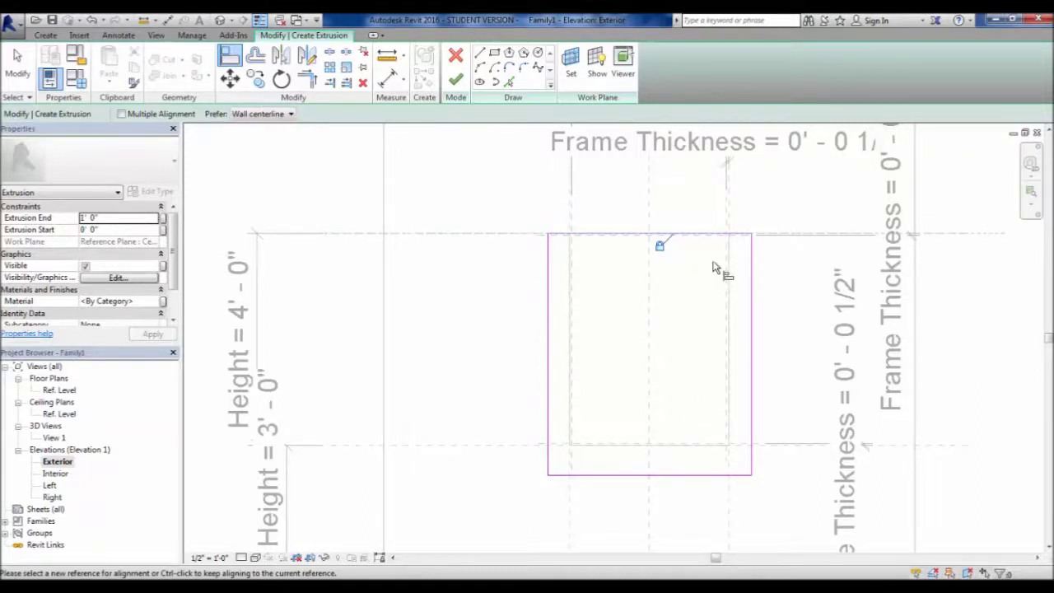
scroll(674, 255, "up", 3)
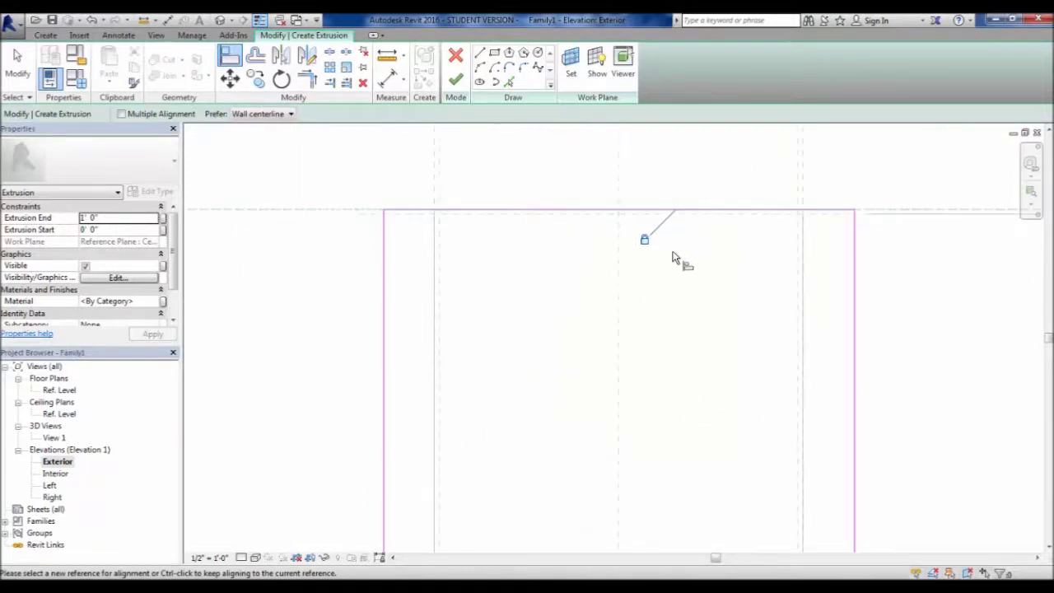
left_click(807, 175)
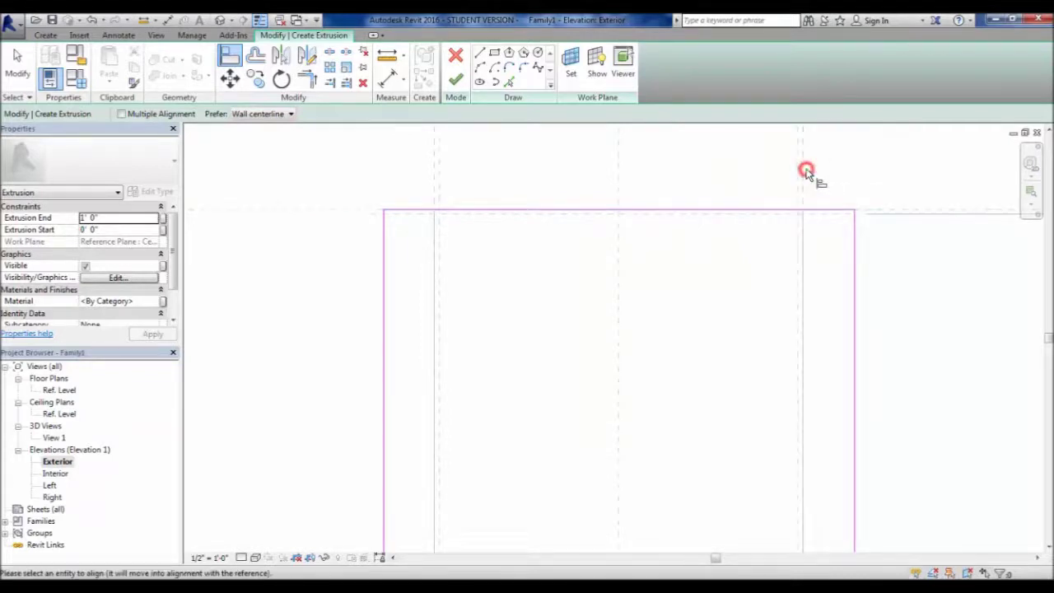
left_click(854, 282)
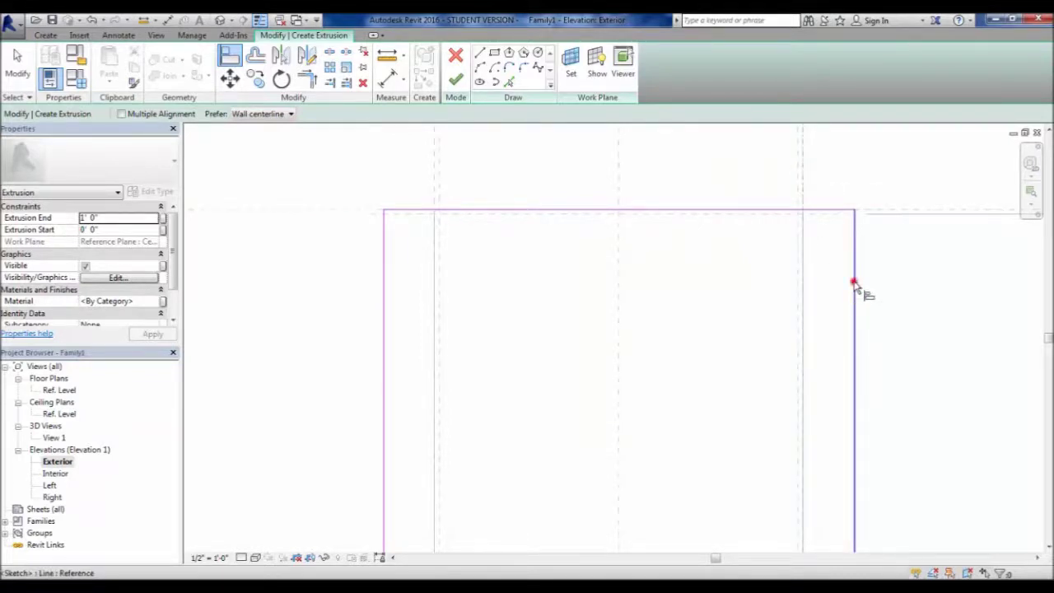
left_click(783, 319)
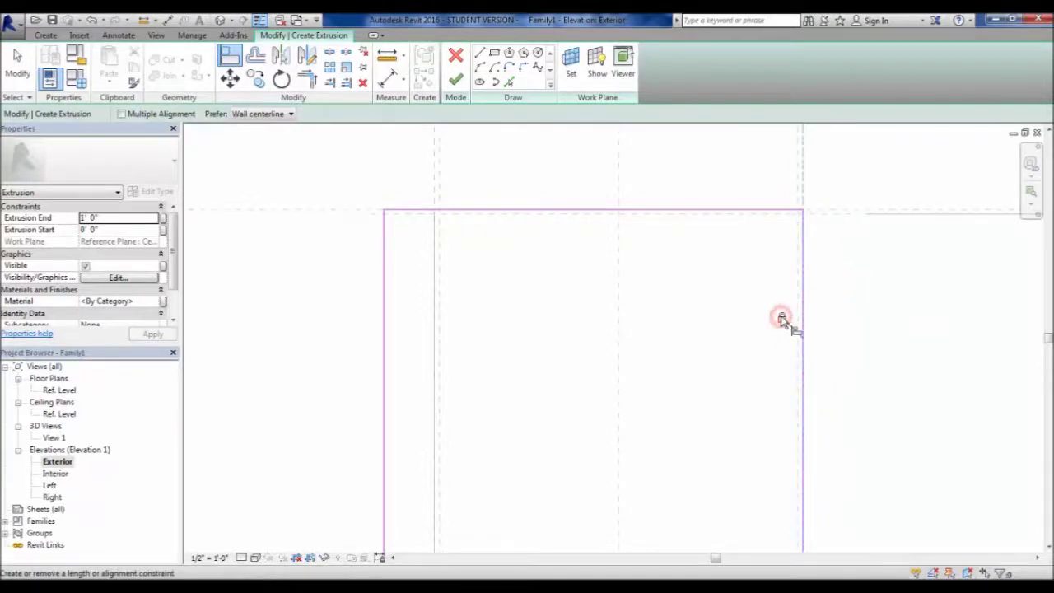
- Align the rectangle's bottom edge to the Sill reference plane and lock the alignment
scroll(765, 160, "down", 3)
scroll(760, 429, "up", 3)
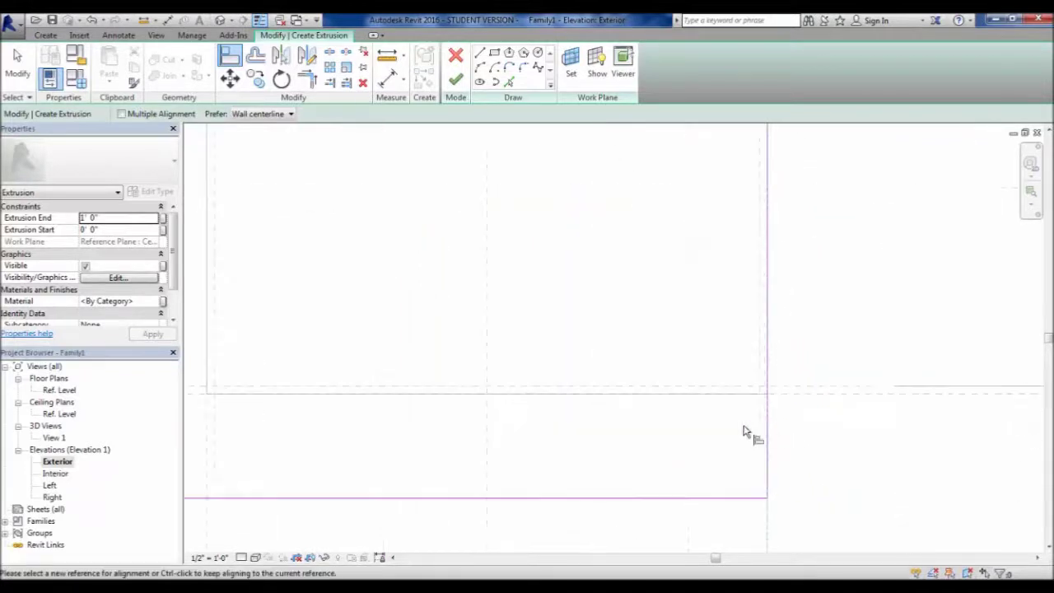
left_click(797, 396)
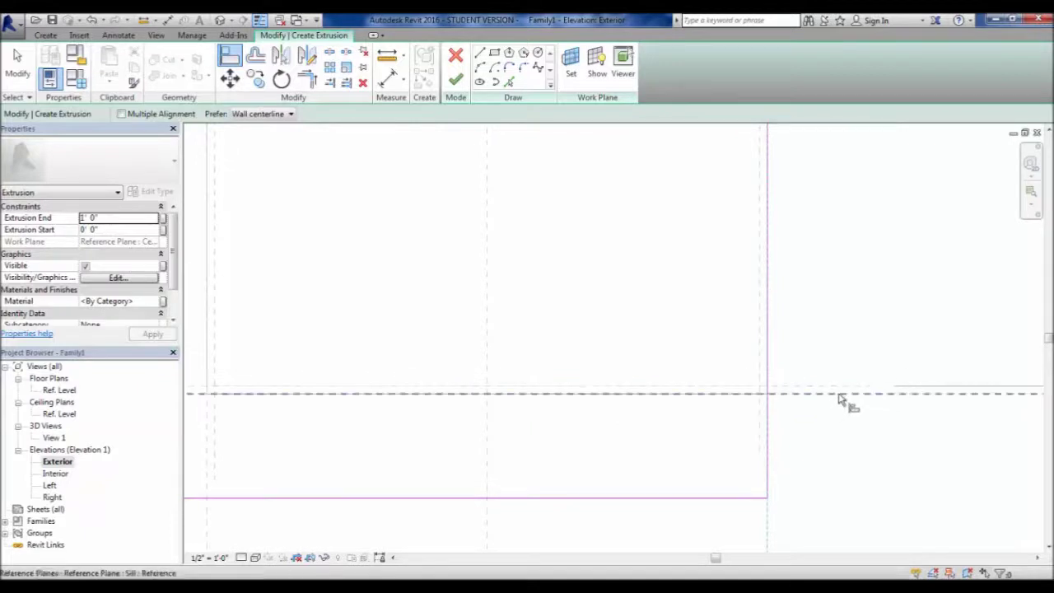
scroll(722, 414, "down", 1)
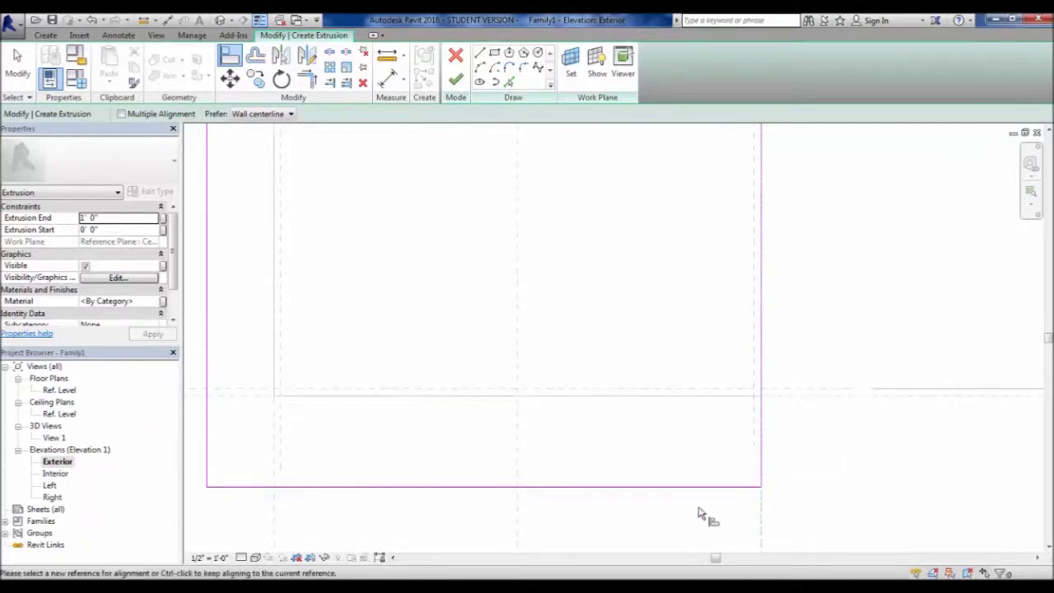
left_click(817, 397)
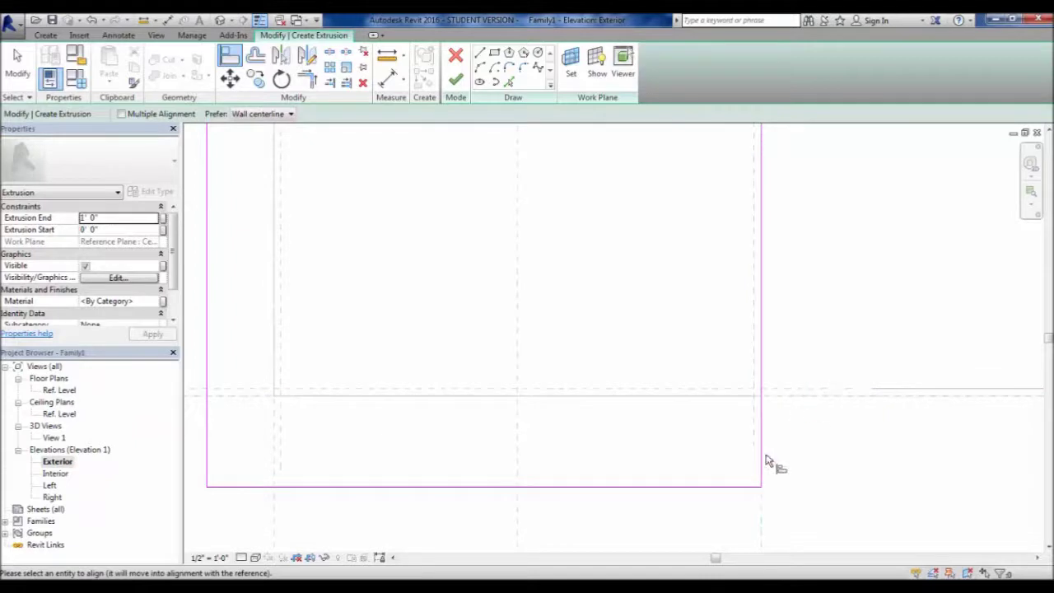
left_click(657, 492)
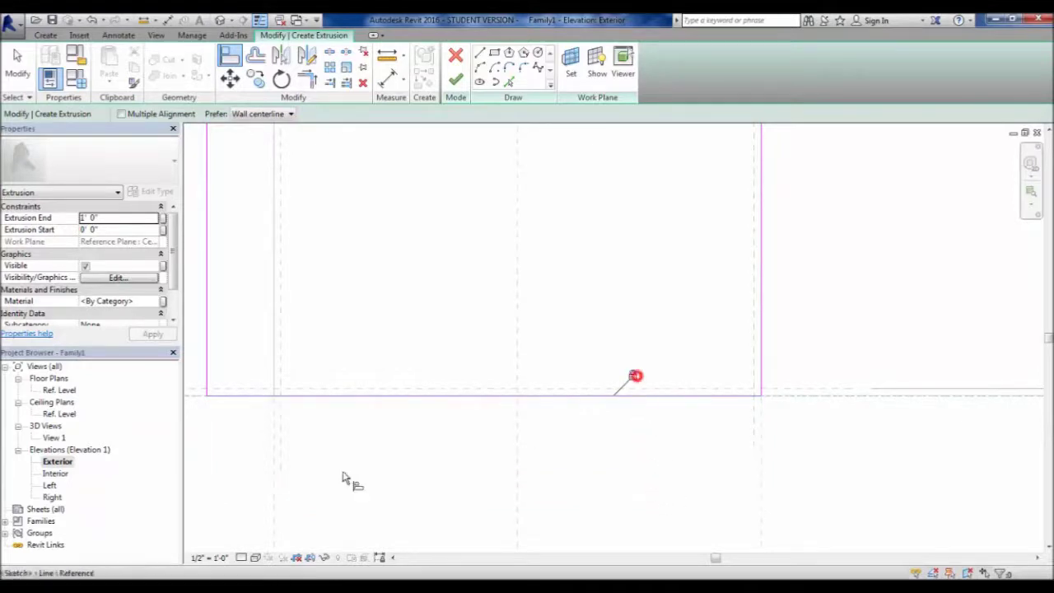
- Align the rectangle's left edge to the outer reference plane on the opening's left side, lock it and finish aligning
middle_click_drag(381, 459, 588, 392)
scroll(552, 370, "up", 2)
left_click(502, 371)
left_click(414, 288)
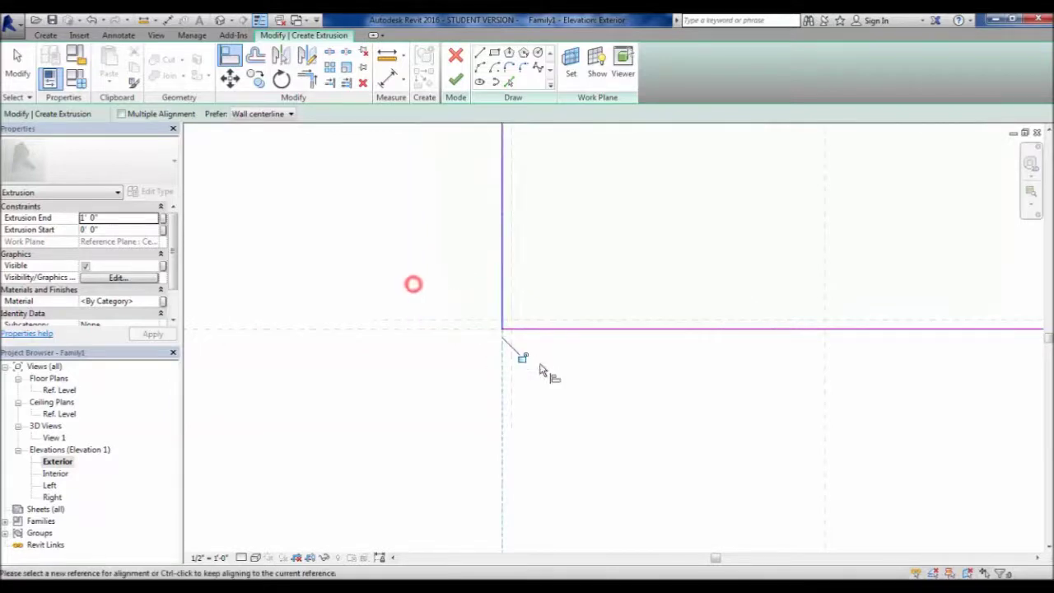
left_click(521, 360)
scroll(451, 432, "down", 2)
scroll(451, 432, "down", 2)
middle_click_drag(523, 292, 539, 315)
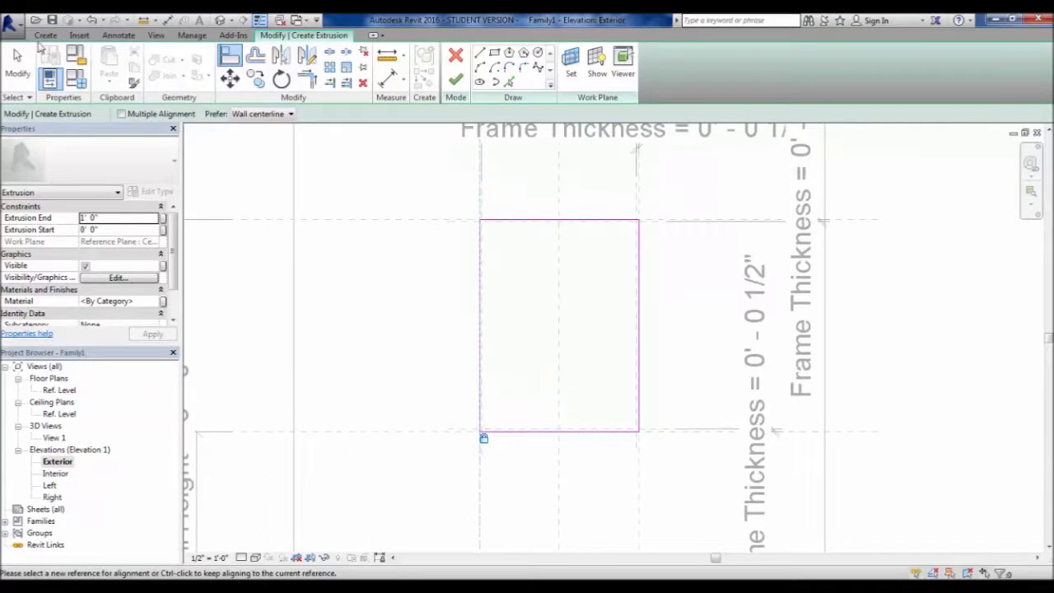
left_click(17, 62)
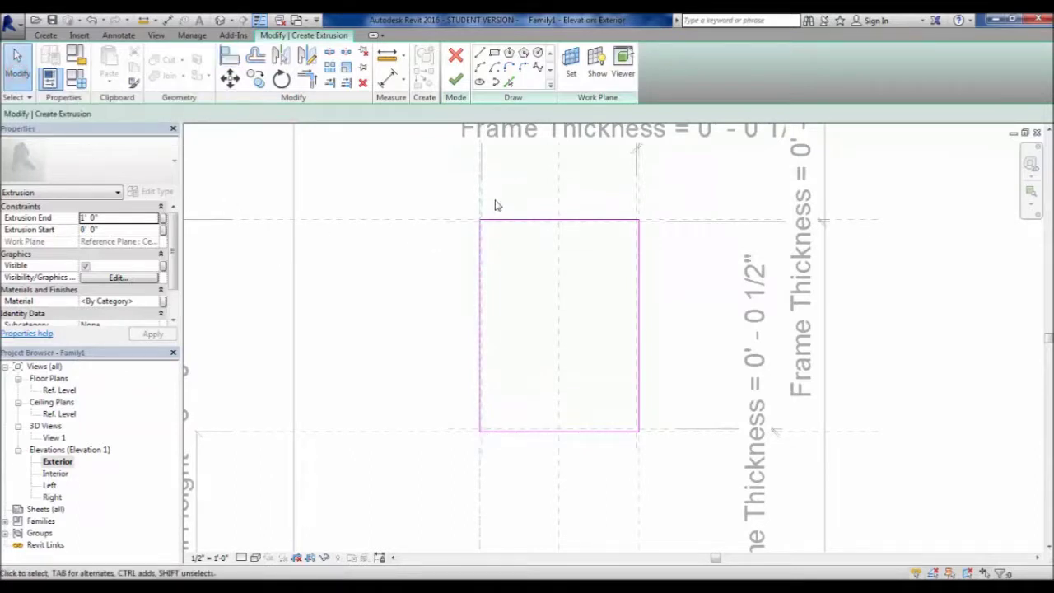
- Select the rectangle's top edge to check the alignment locks on all four sides of the sketch
left_click(506, 221)
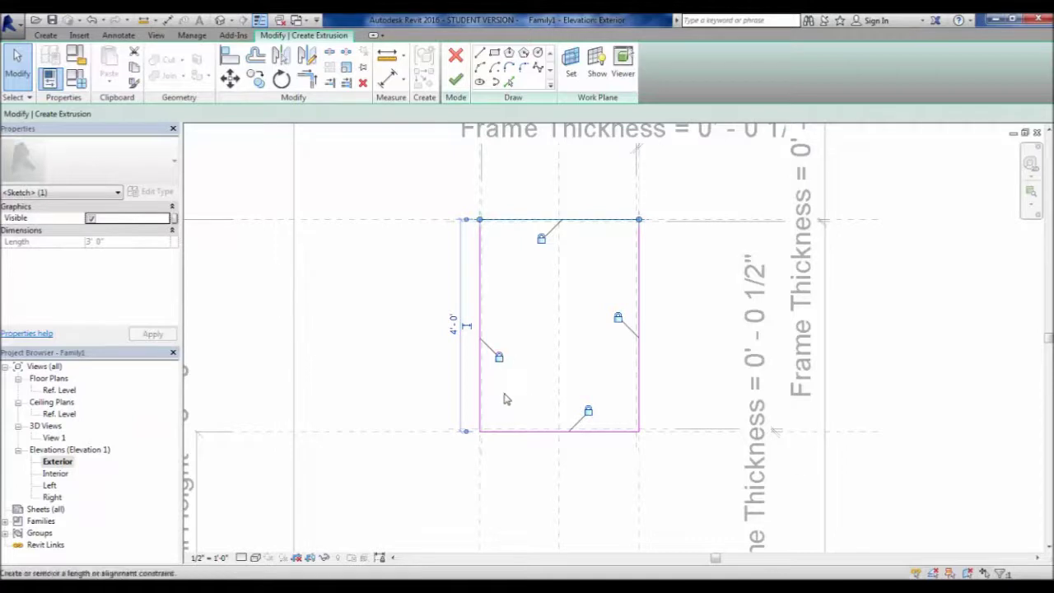
left_click(543, 308)
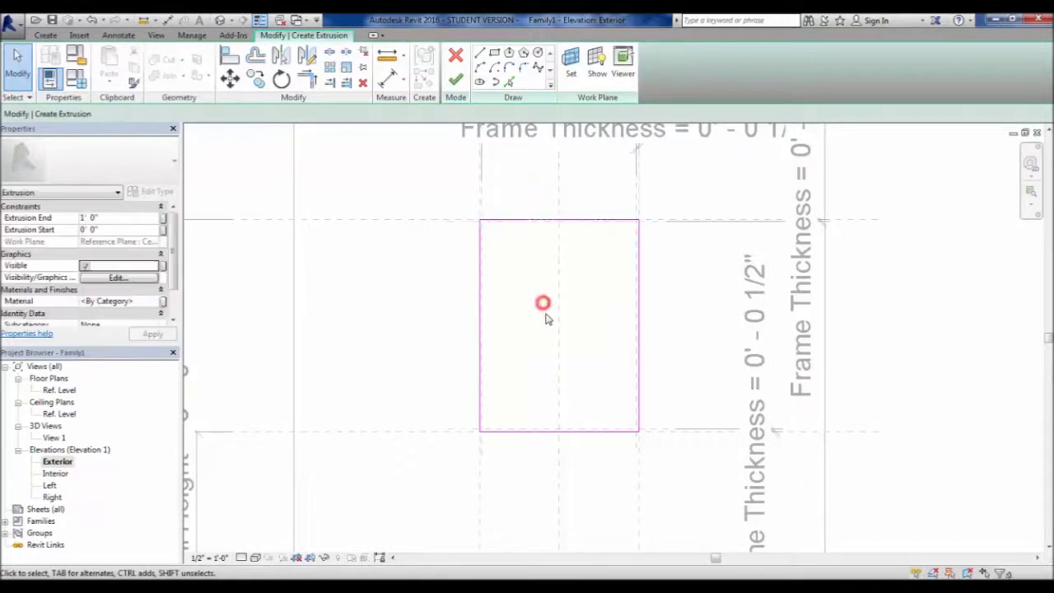
left_click(562, 219)
left_click(575, 292)
left_click(493, 221)
left_click(420, 278)
left_click(552, 309)
- Sketch a second rectangle about 1'-5 3/4" wide and 2'-7 1/2" high inside the locked outer rectangle
scroll(531, 311, "up", 2)
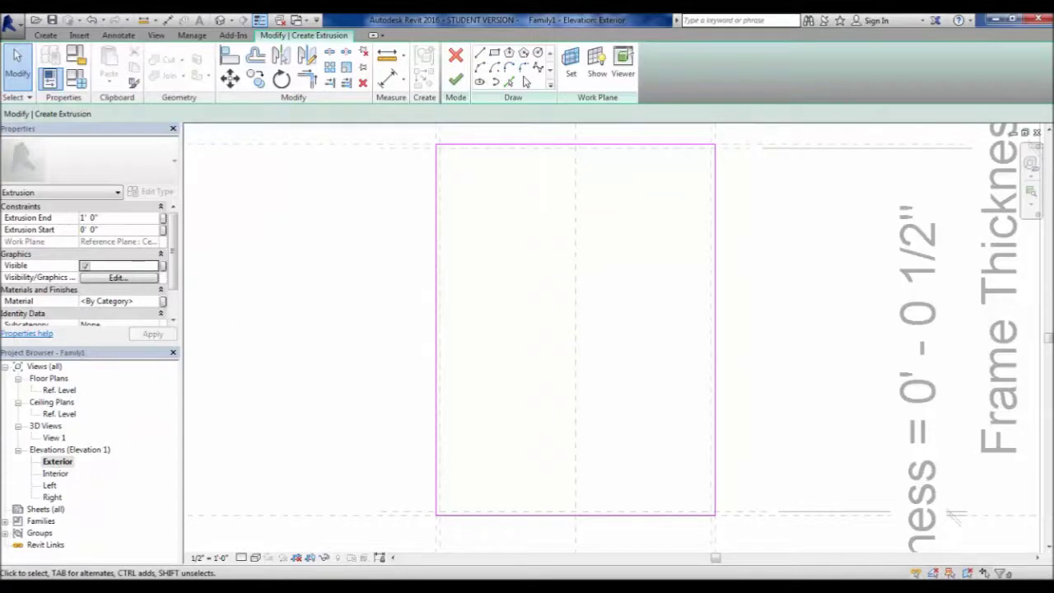
left_click(494, 53)
left_click(500, 204)
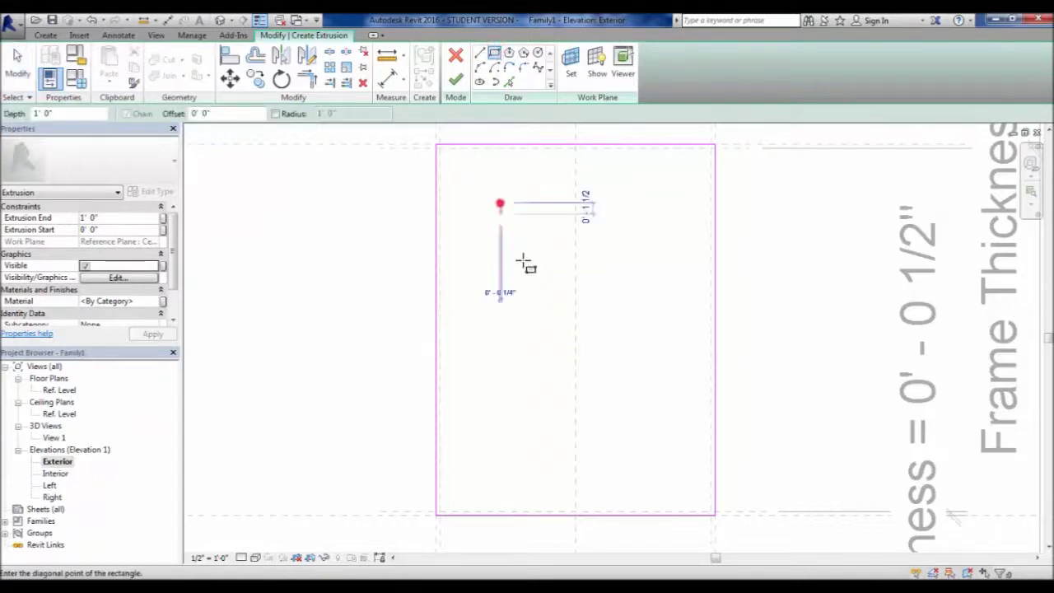
left_click(636, 446)
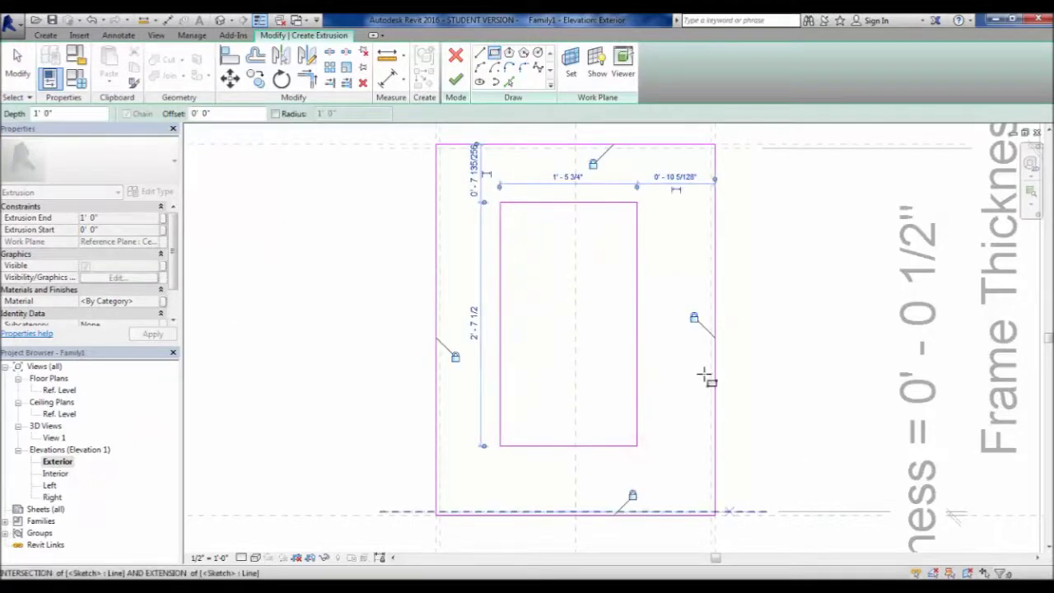
key("Escape")
key("Escape")
middle_click_drag(570, 310, 598, 360)
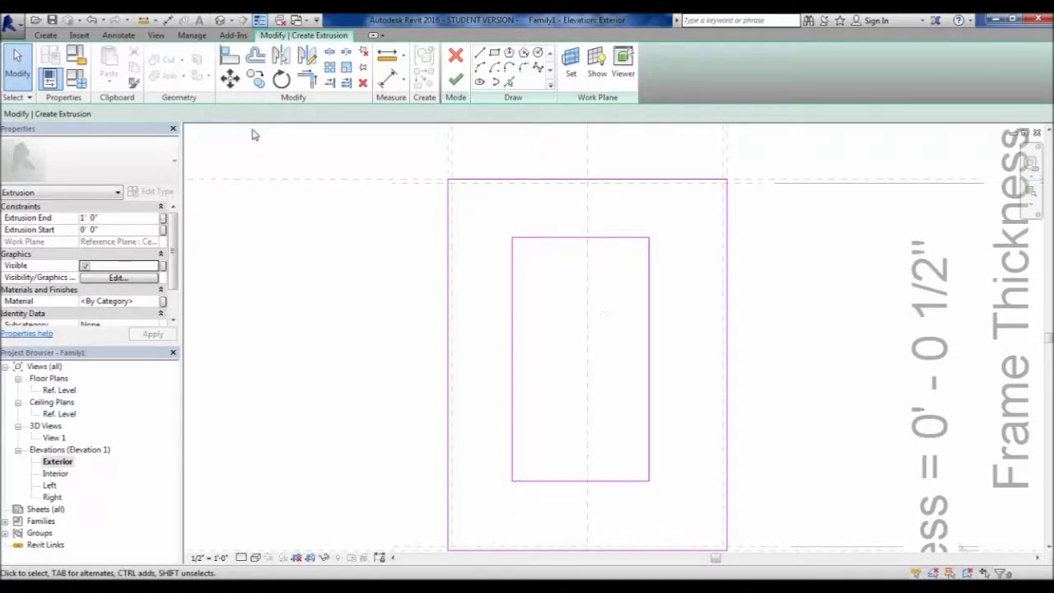
- Align the inner rectangle's top edge to the inner Frame Thickness reference plane below the head and lock the alignment
left_click(230, 55)
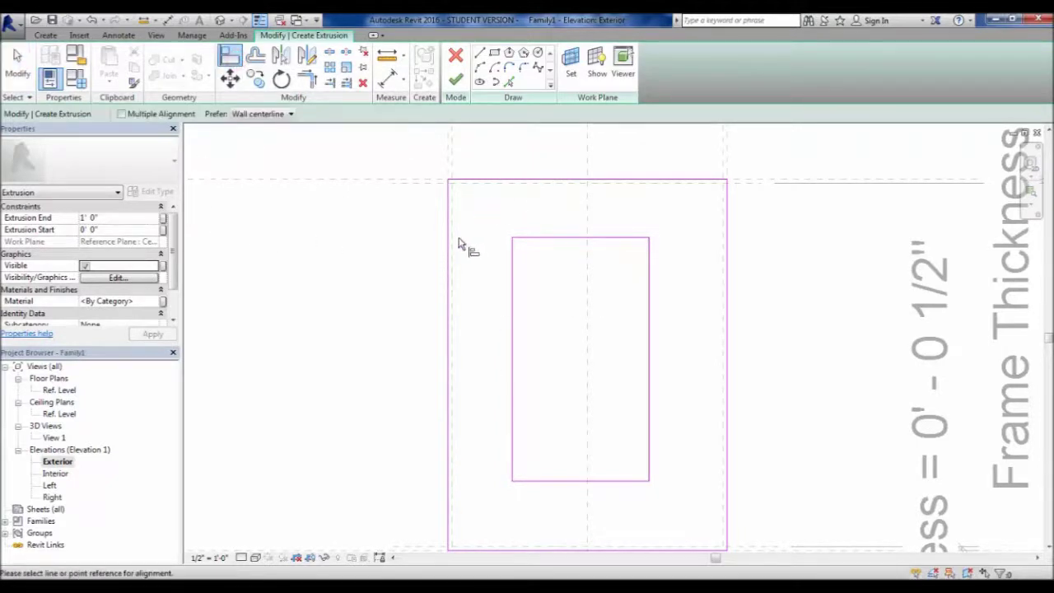
scroll(459, 244, "up", 3)
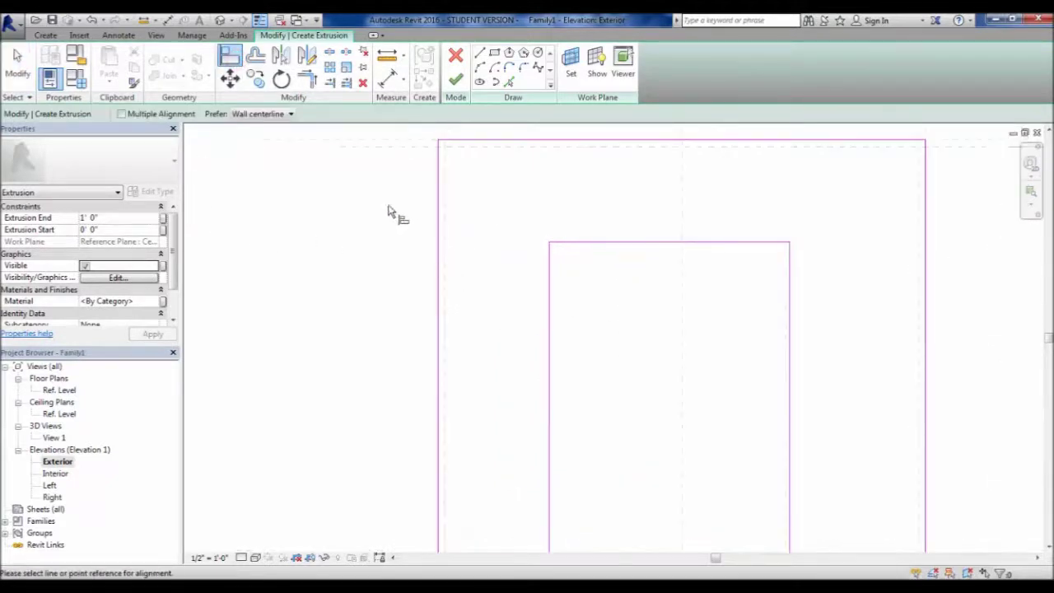
left_click(420, 140)
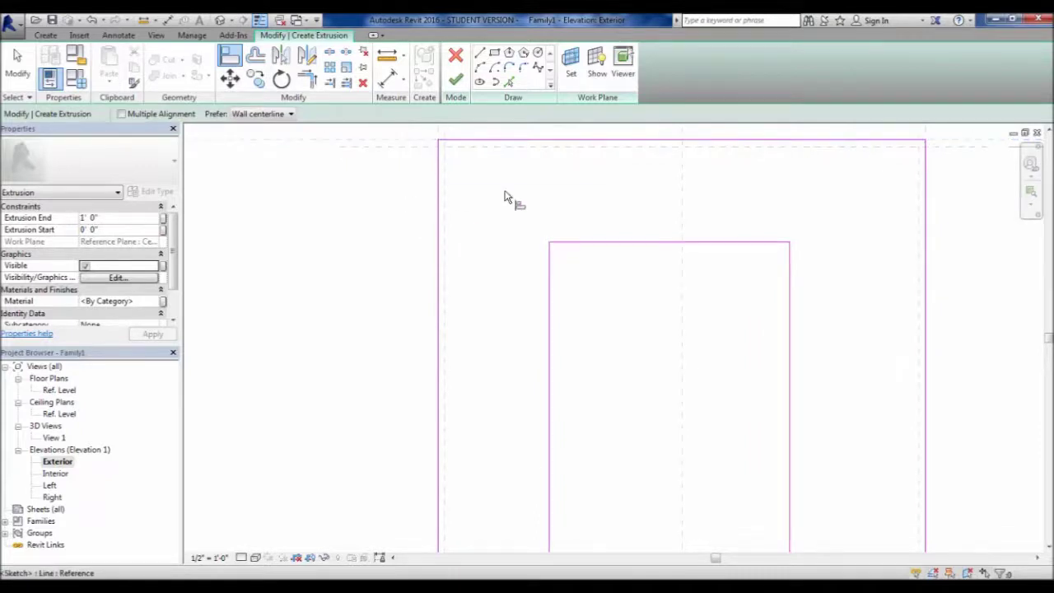
left_click(583, 148)
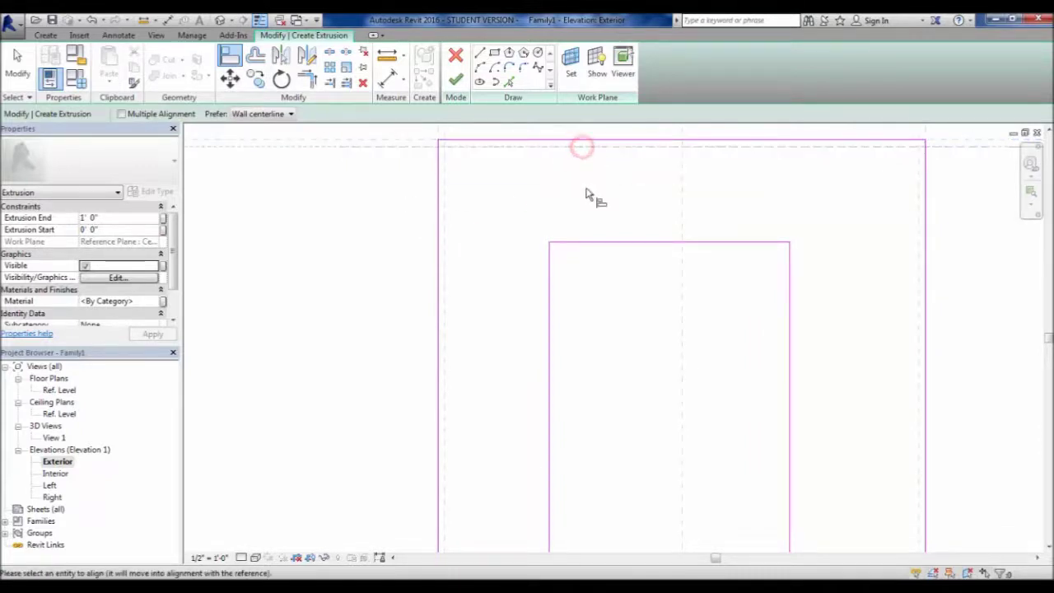
left_click(646, 244)
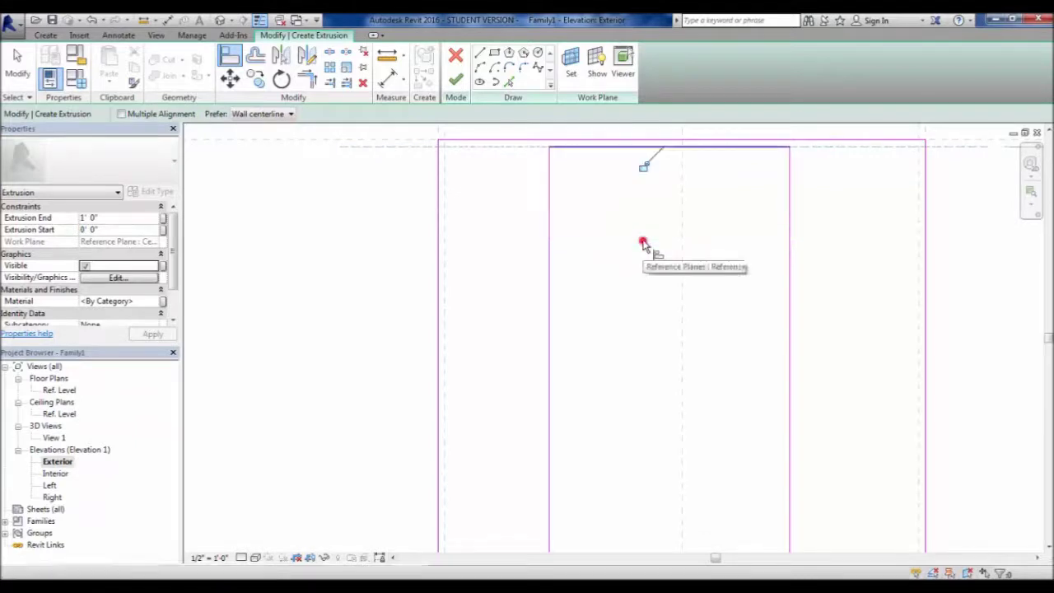
left_click(646, 168)
- Align the inner rectangle's right edge to the inner reference plane on the opening's right side and lock it
middle_click_drag(717, 341, 588, 317)
left_click(780, 362)
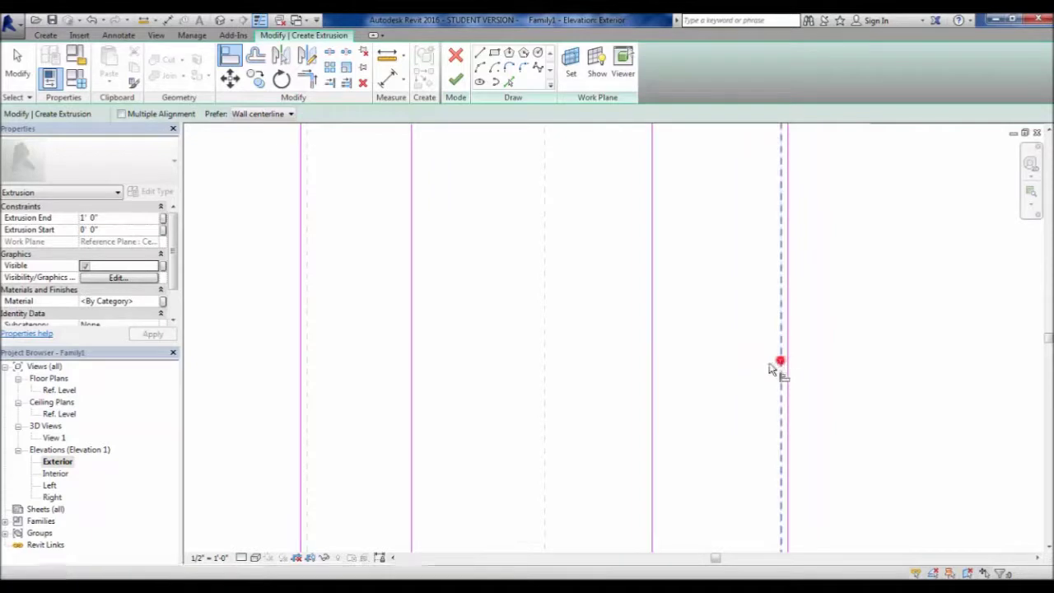
left_click(652, 369)
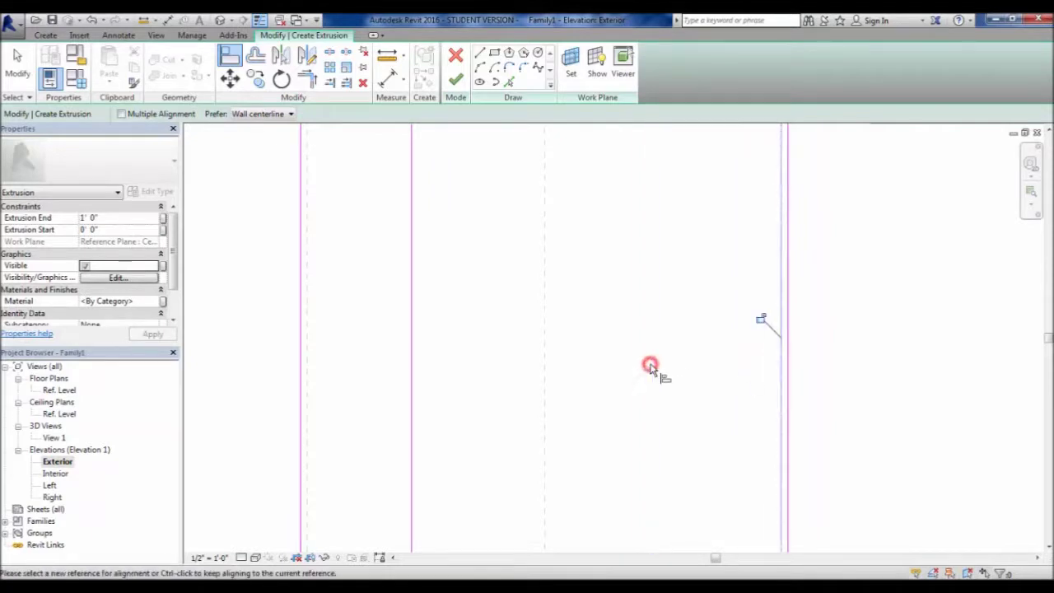
left_click(757, 317)
- Align the inner rectangle's bottom edge to the inner reference plane above the sill and lock the alignment
scroll(697, 182, "down", 3)
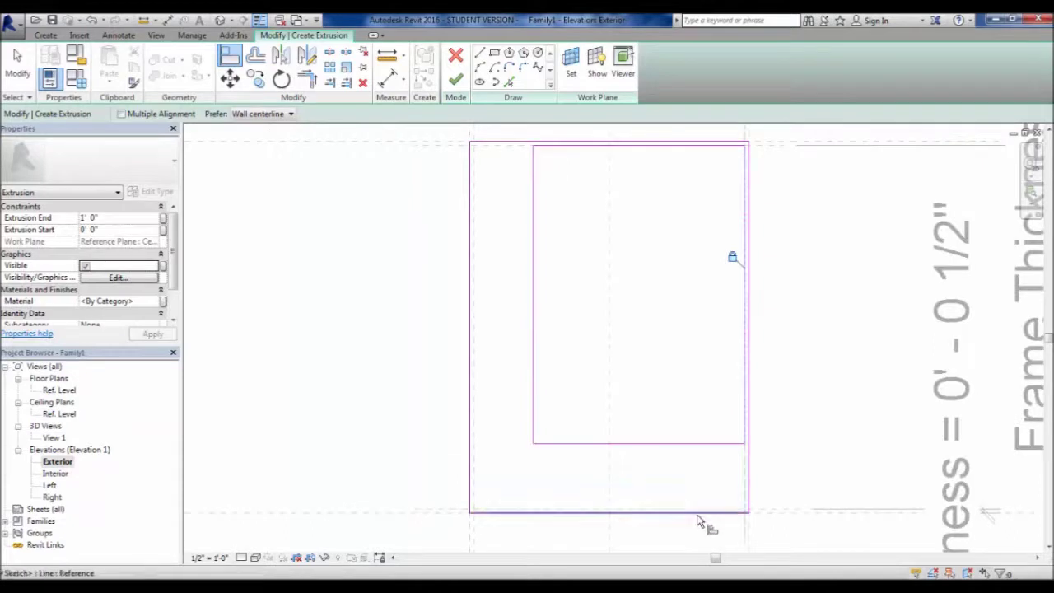
left_click(704, 509)
left_click(684, 444)
left_click(628, 491)
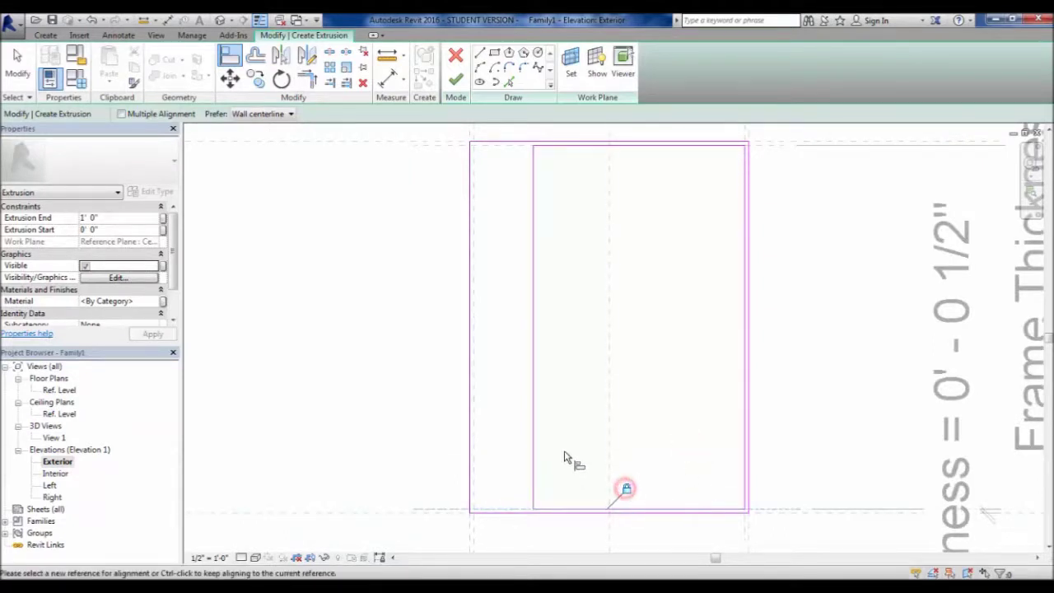
- Align the inner rectangle's left edge to the inner reference plane on the opening's left side, lock it and finish aligning
middle_click_drag(568, 461, 629, 454)
left_click(527, 408)
left_click(585, 405)
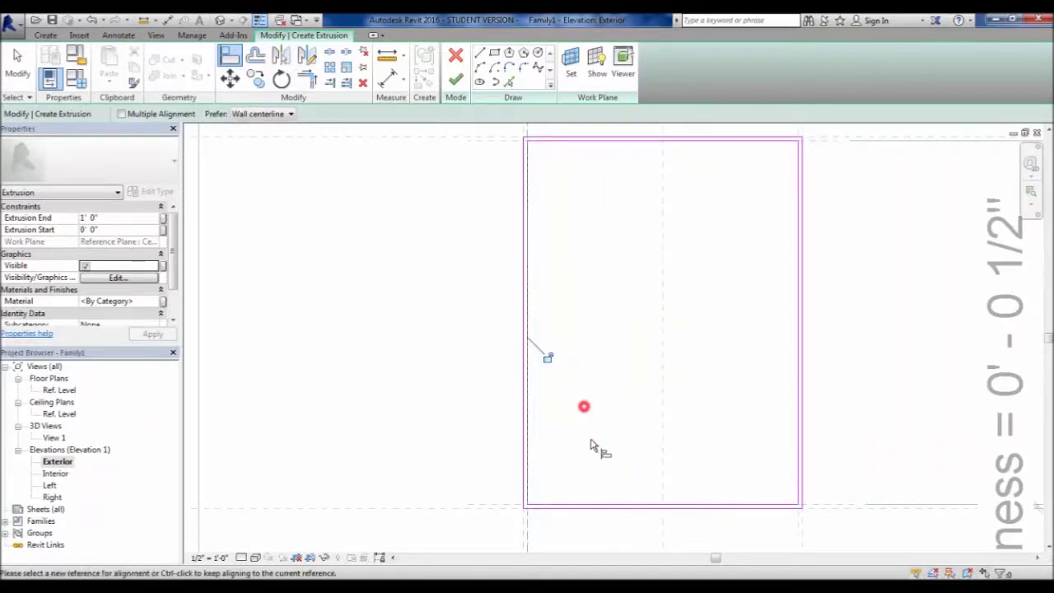
left_click(547, 360)
left_click(16, 59)
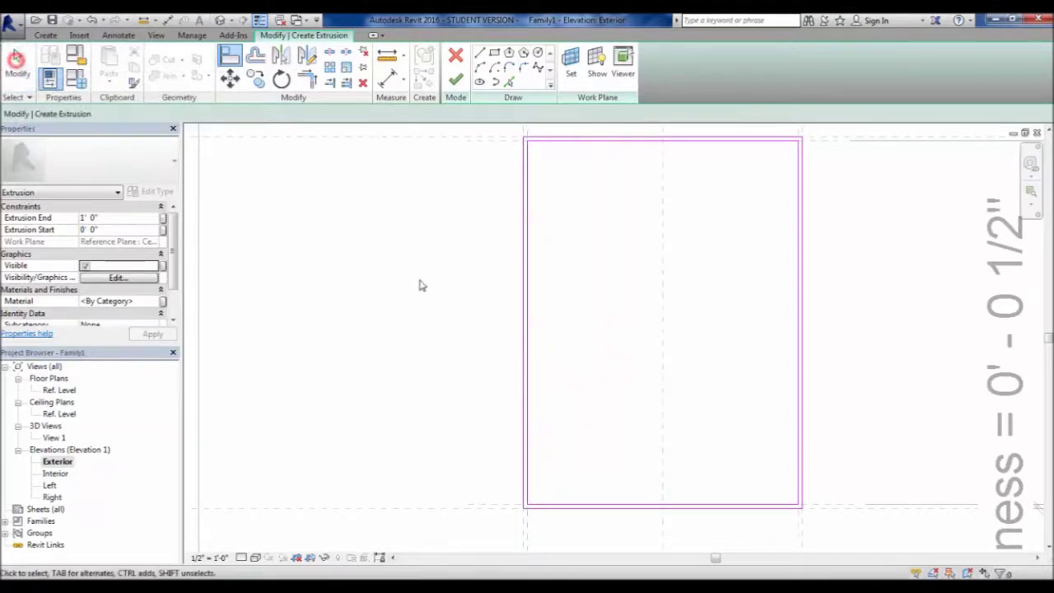
- Select the inner rectangle's left edge to check the alignment locks on all sides of both rectangles
left_click(530, 304)
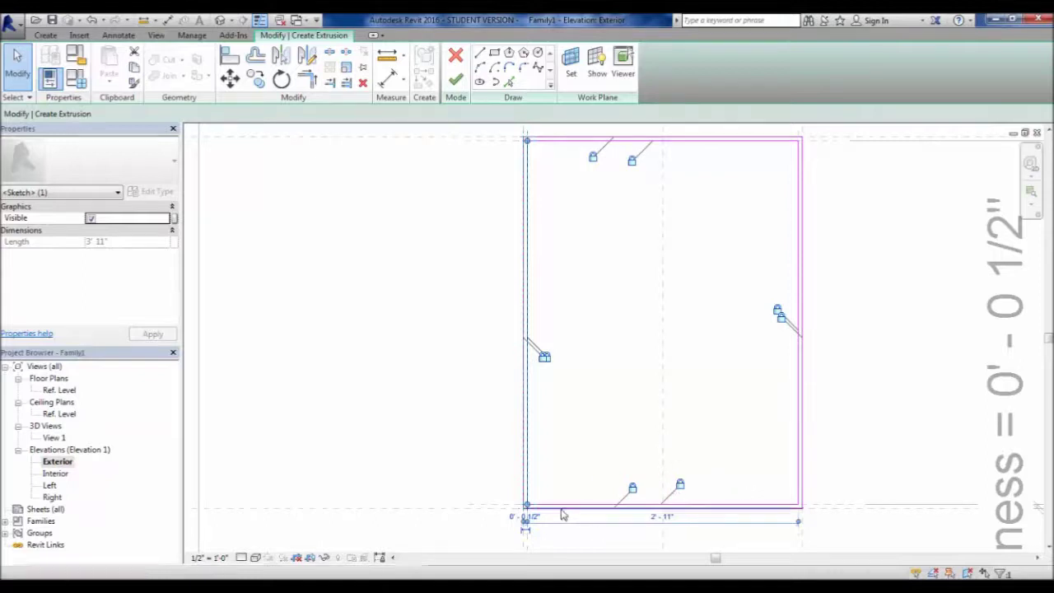
scroll(618, 354, "down", 3)
left_click(585, 390)
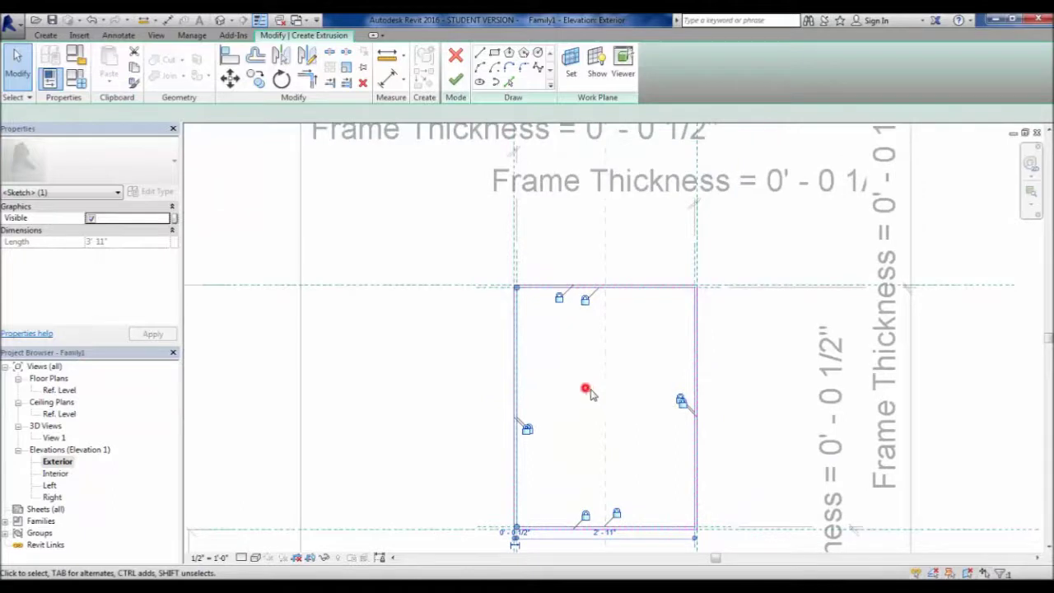
middle_click_drag(617, 419, 588, 362)
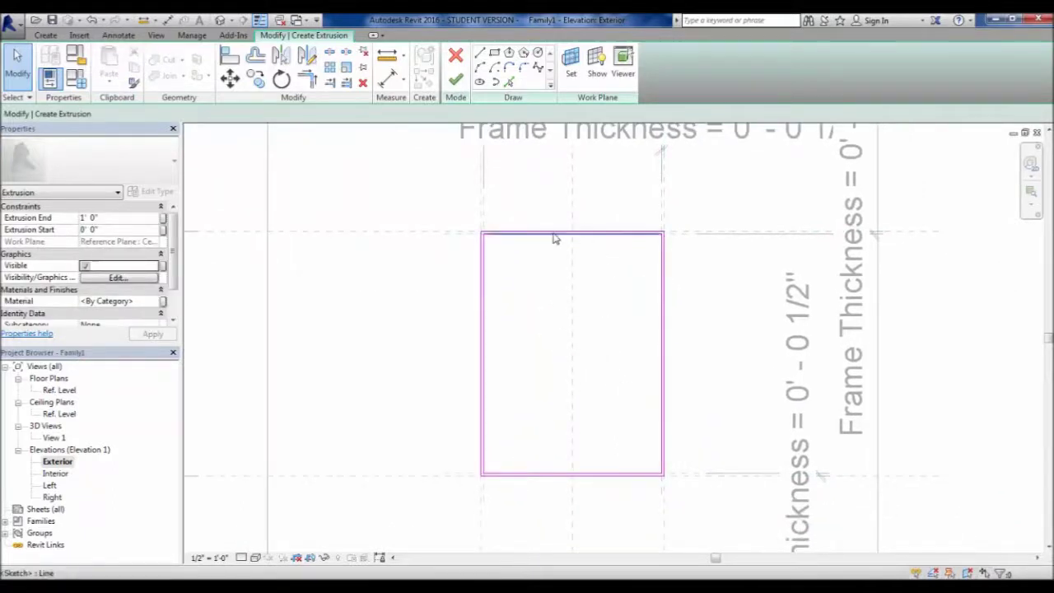
left_click(485, 349)
left_click(574, 353)
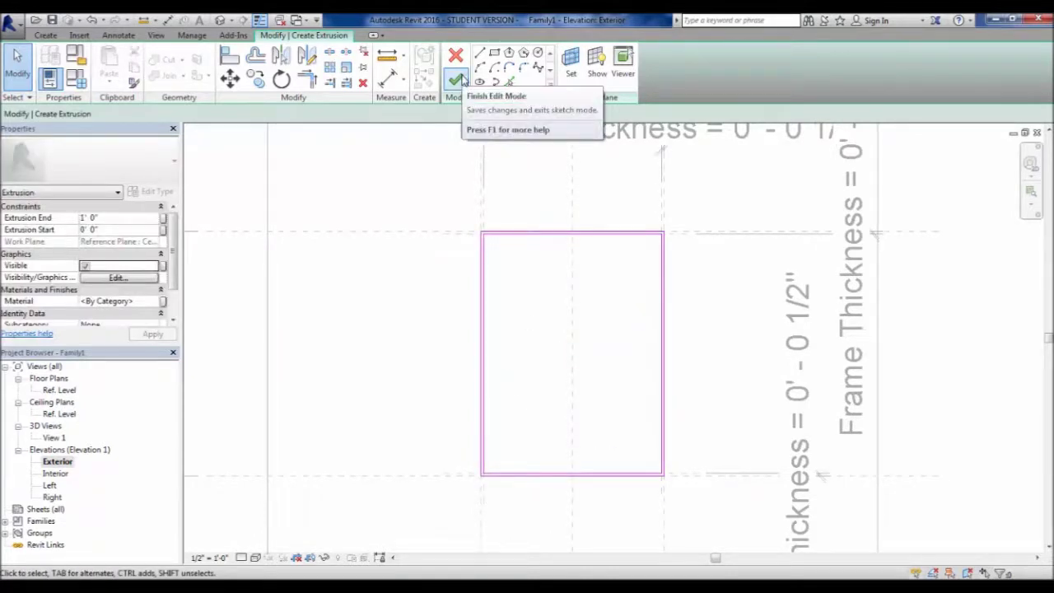
- Finish the sketch to create the frame extrusion and inspect its upper-left corner against the reference planes
left_click(459, 79)
left_click(576, 422)
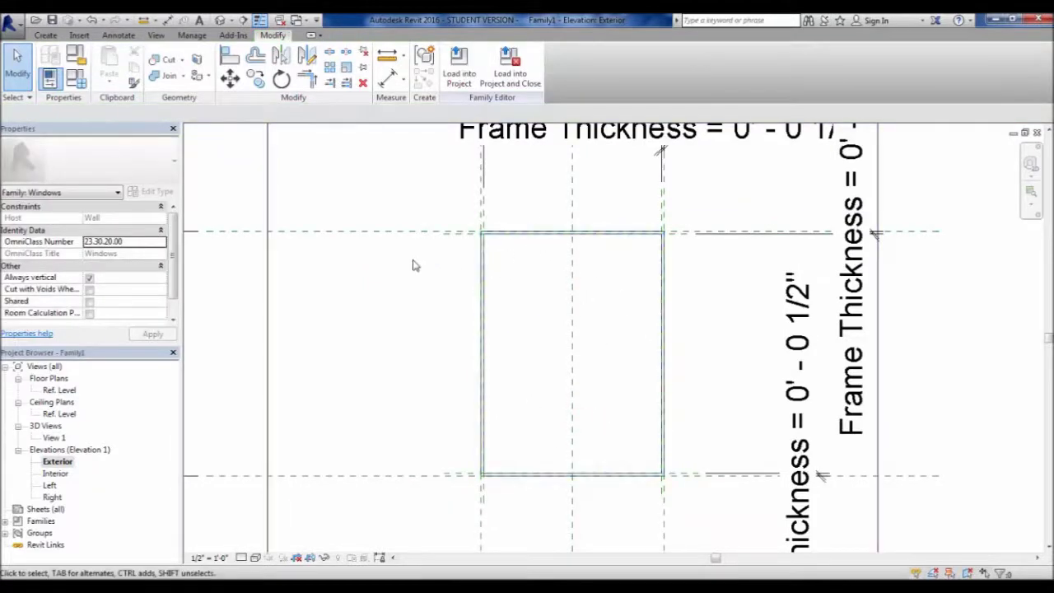
scroll(483, 235, "up", 5)
scroll(484, 213, "up", 2)
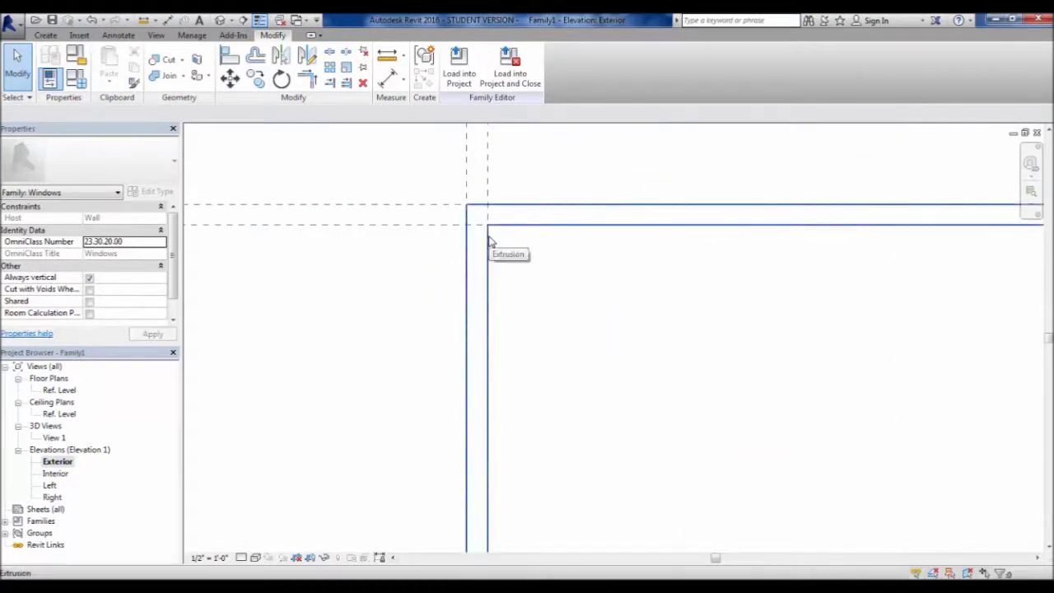
- Reopen the frame extrusion's sketch to review its profile and extrusion properties, and finish editing
left_click(488, 239)
scroll(530, 294, "down", 3)
left_click(460, 72)
scroll(433, 230, "down", 4)
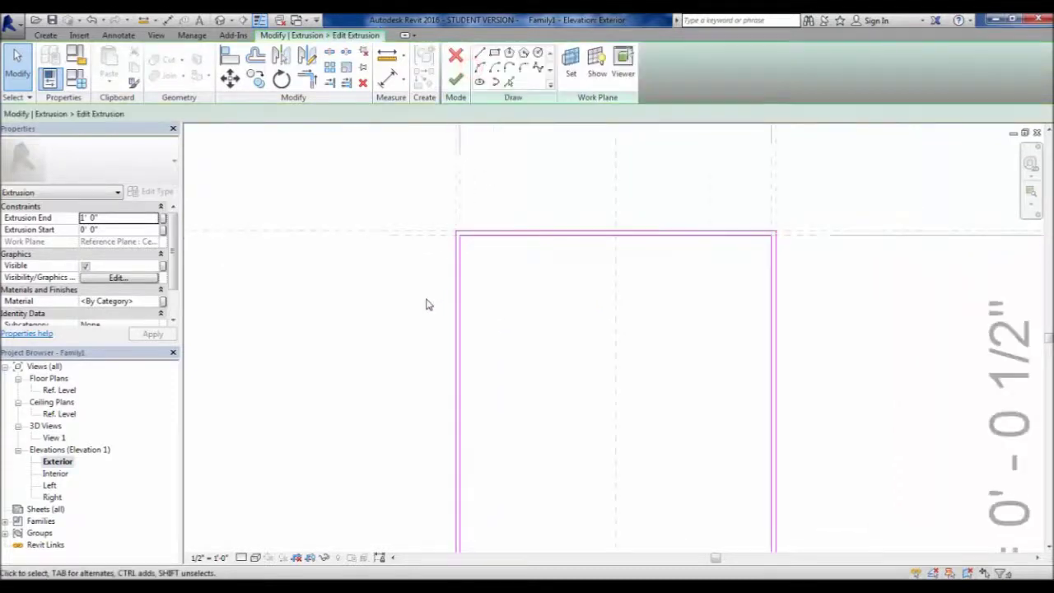
middle_click_drag(589, 403, 561, 330)
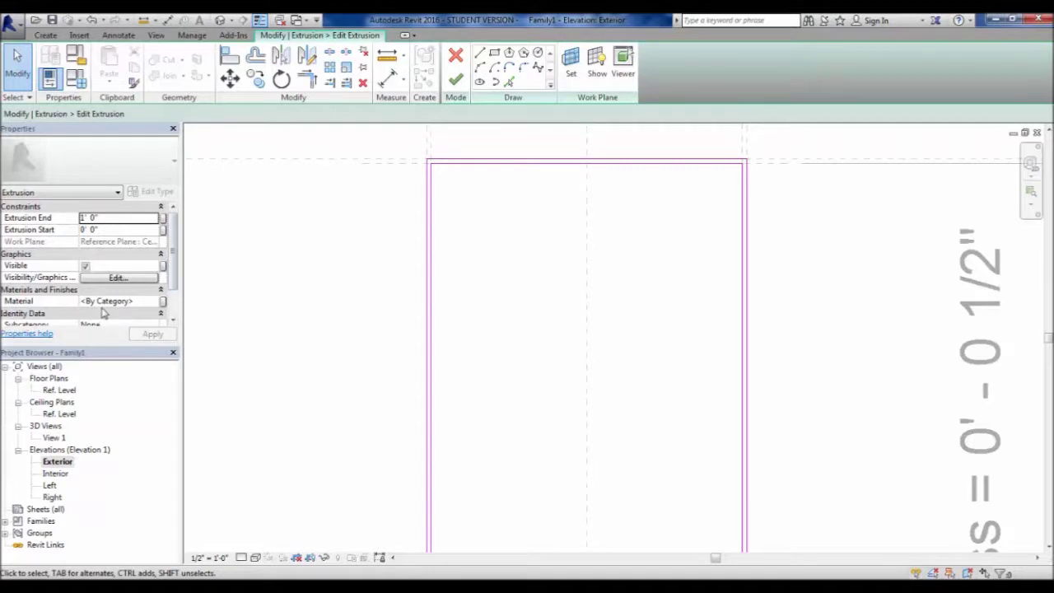
scroll(176, 290, "down", 2)
scroll(176, 287, "up", 2)
left_click(458, 80)
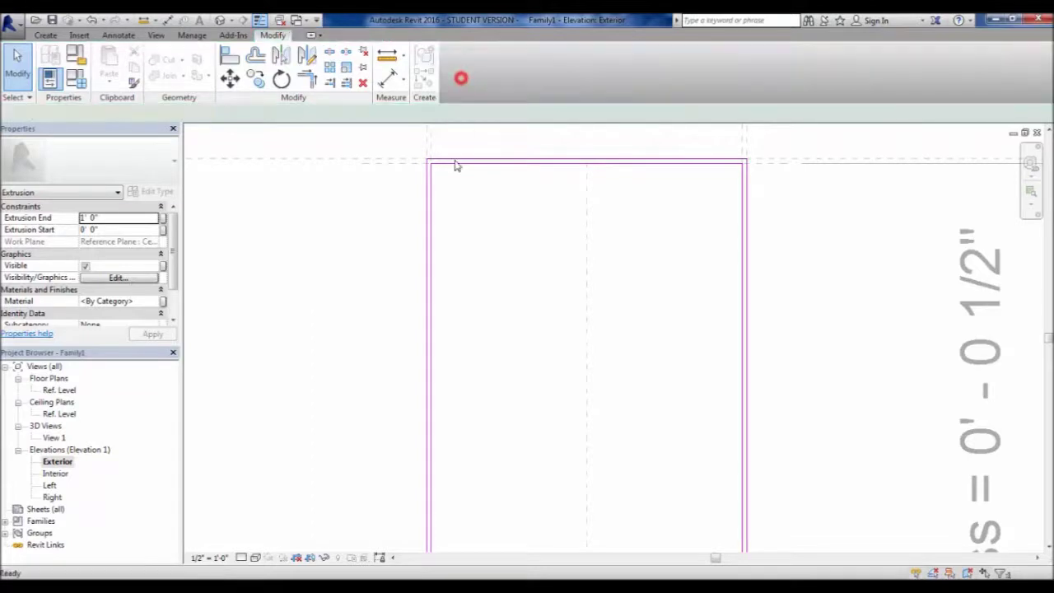
left_click(523, 241)
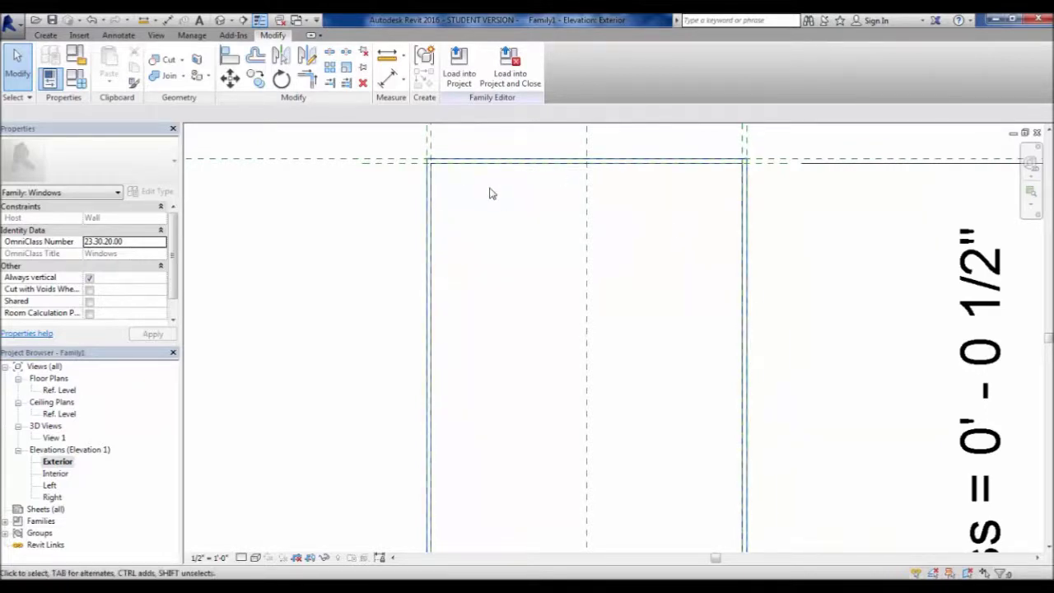
- Test the frame by setting the Frame Thickness family parameter to 3" and applying it
scroll(607, 271, "down", 1)
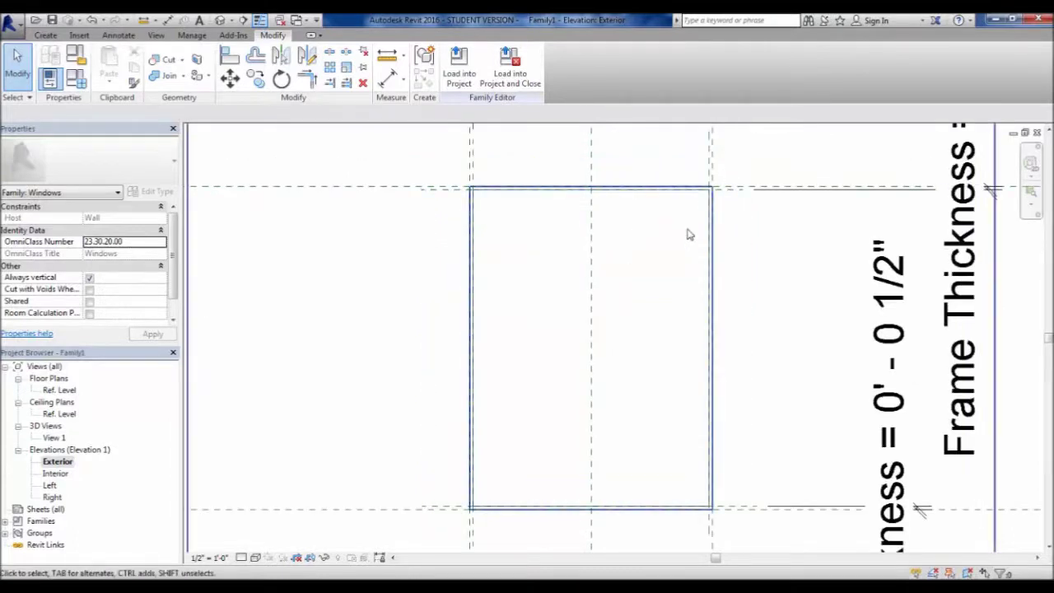
middle_click_drag(635, 252, 607, 275)
middle_click_drag(553, 324, 537, 336)
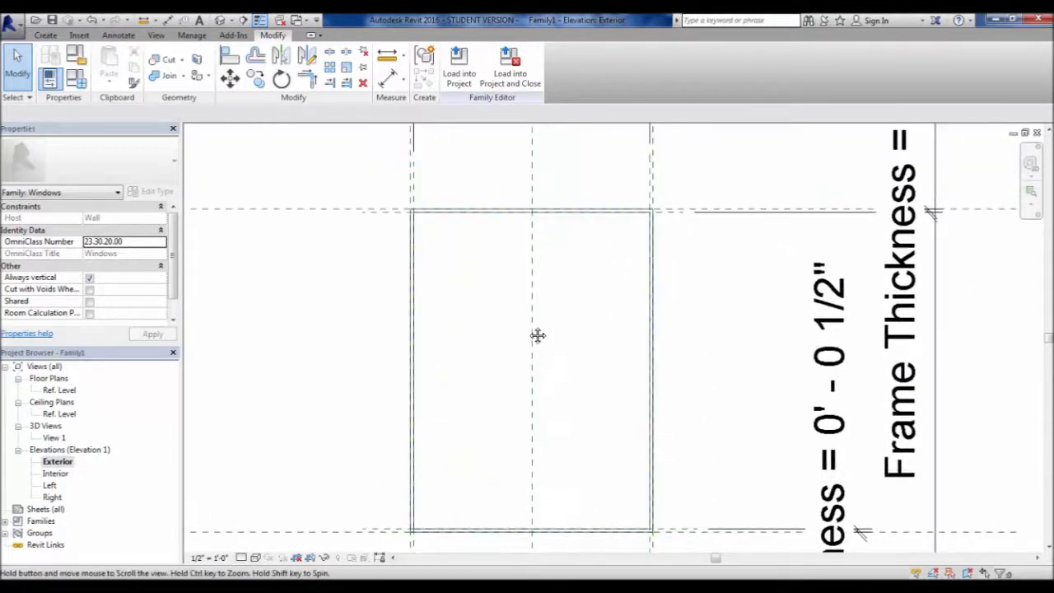
scroll(530, 332, "down", 1)
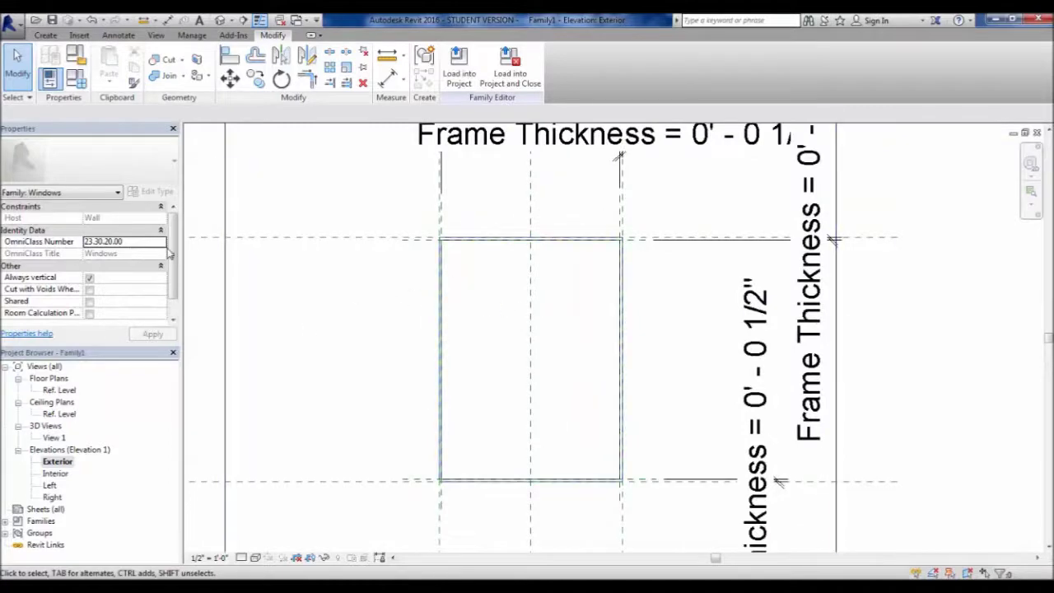
left_click(78, 80)
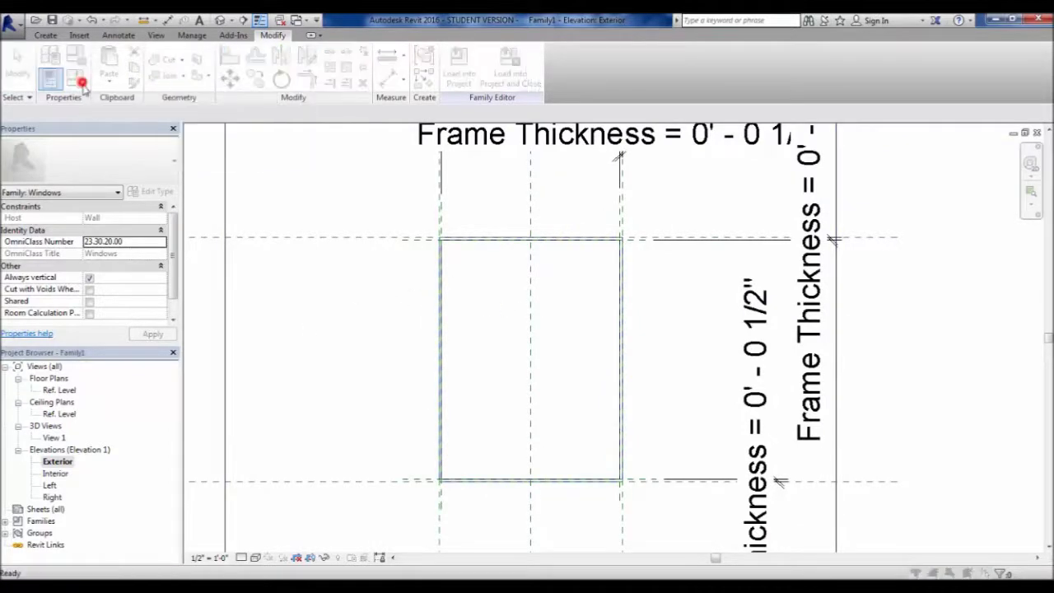
left_click(694, 145)
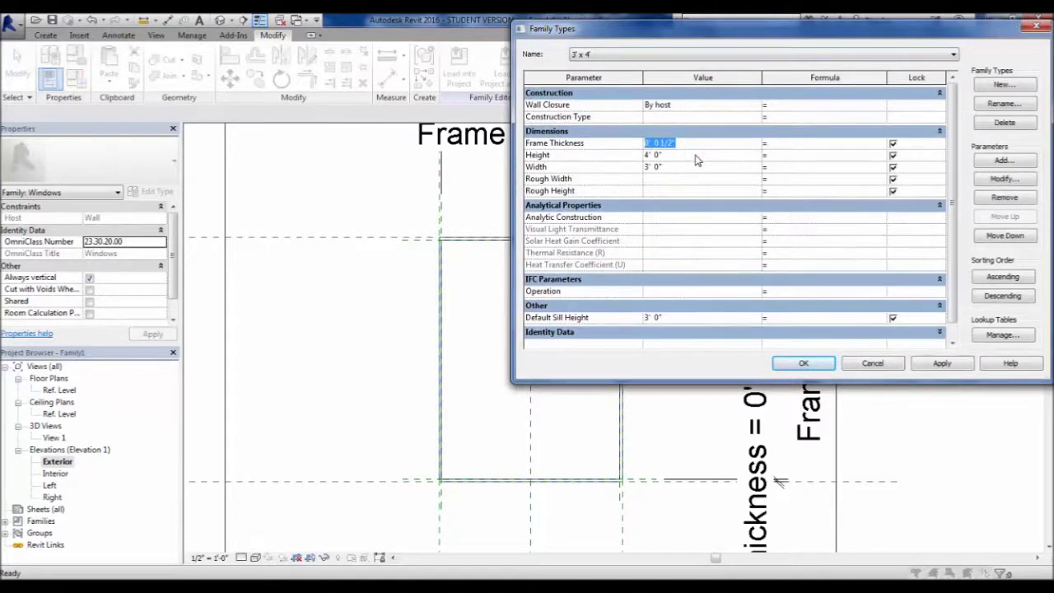
type("3")
left_click(932, 366)
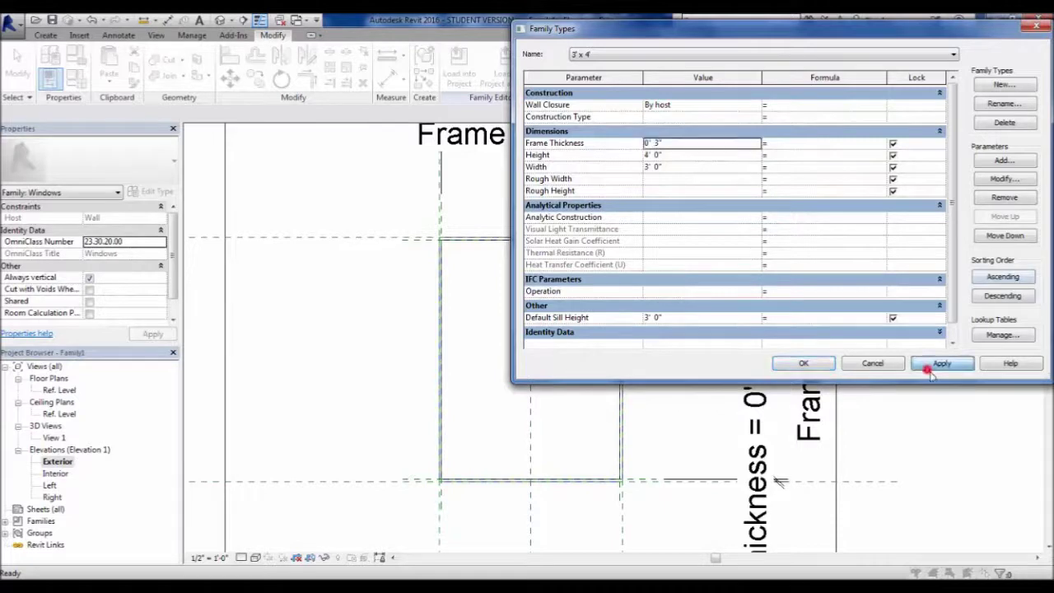
left_click(931, 368)
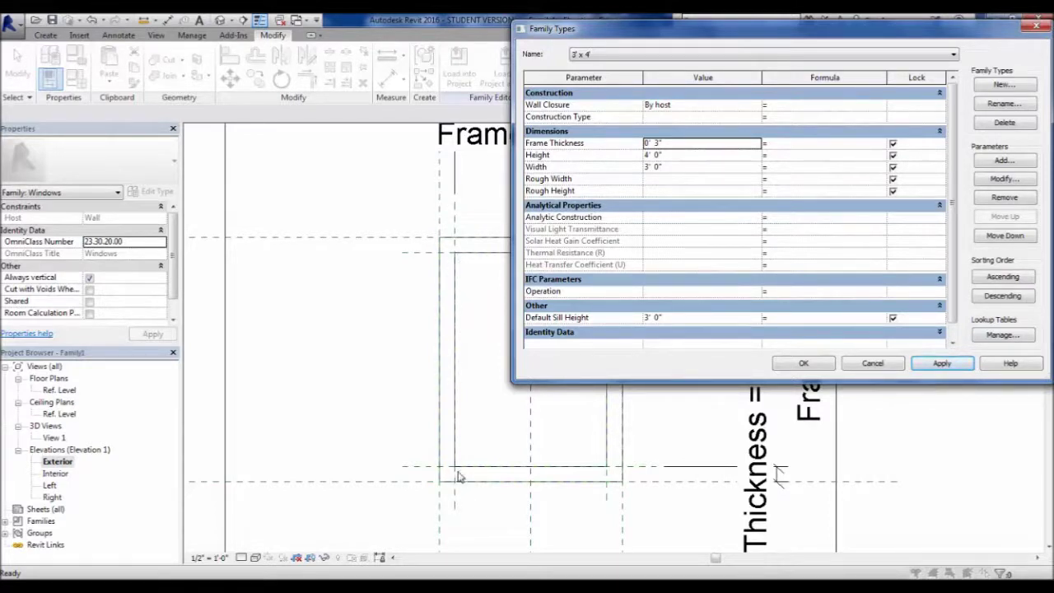
- Test the frame with a Frame Thickness of 7" and apply it
left_click(683, 132)
left_click(683, 132)
left_click(674, 143)
type("1")
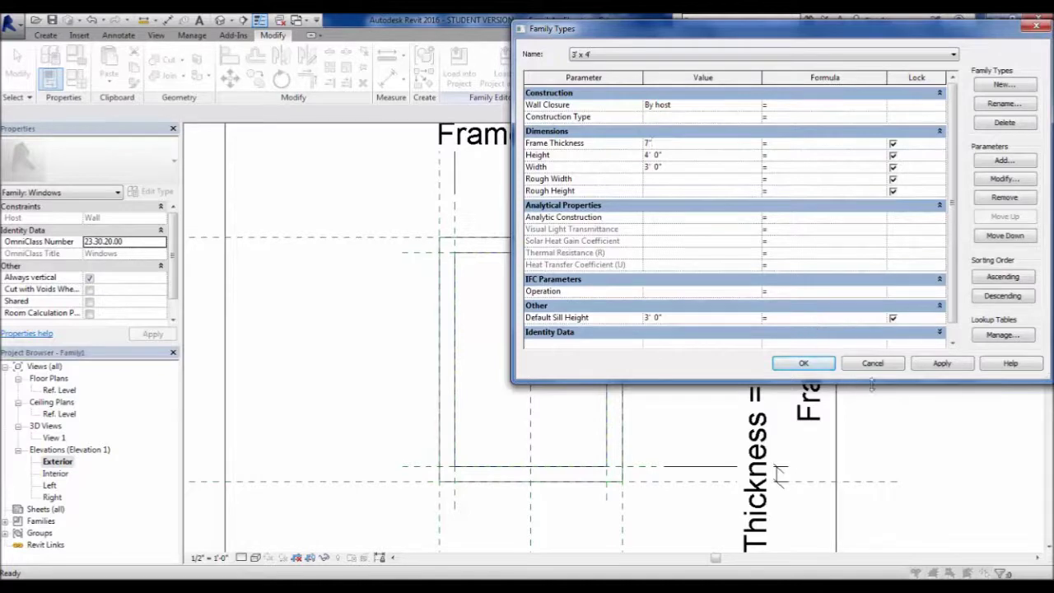
left_click(936, 364)
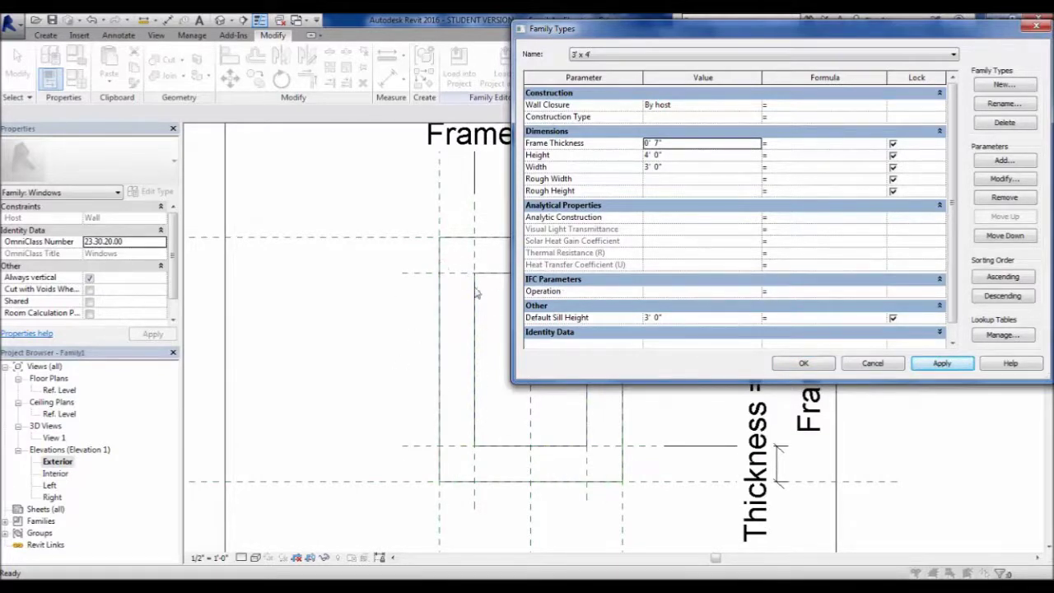
- Test the frame with Frame Thickness values of 1" and 1/4", applying each one
left_click(666, 144)
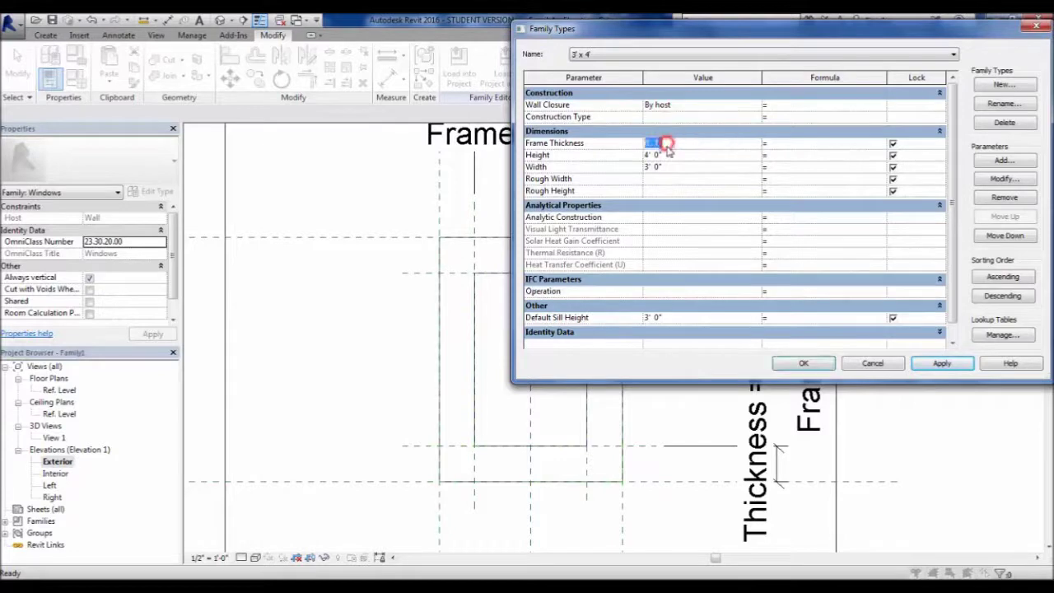
type("1\"")
left_click(929, 363)
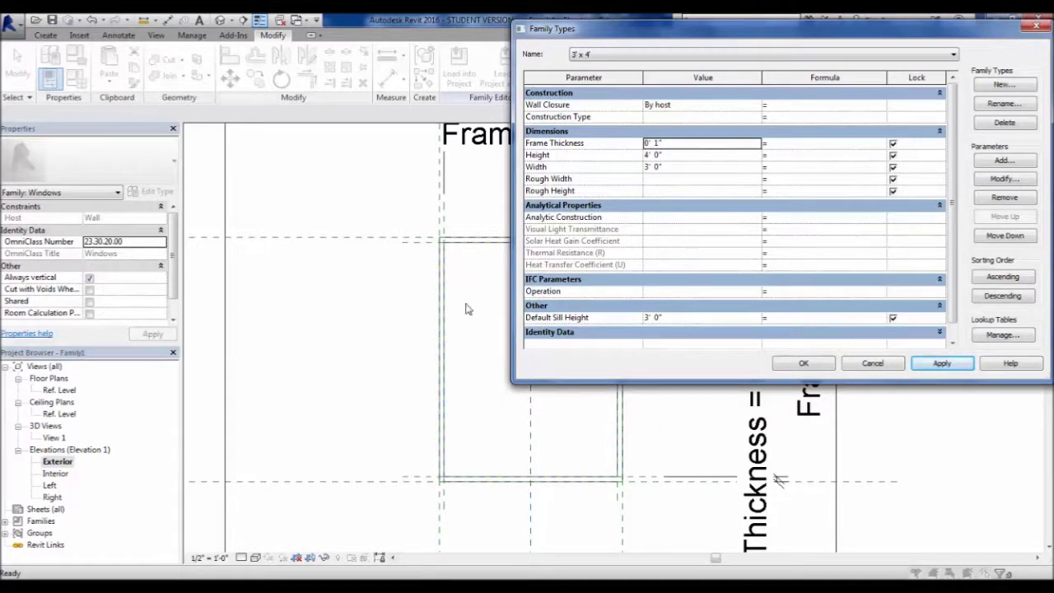
left_click(670, 142)
type("1/4")
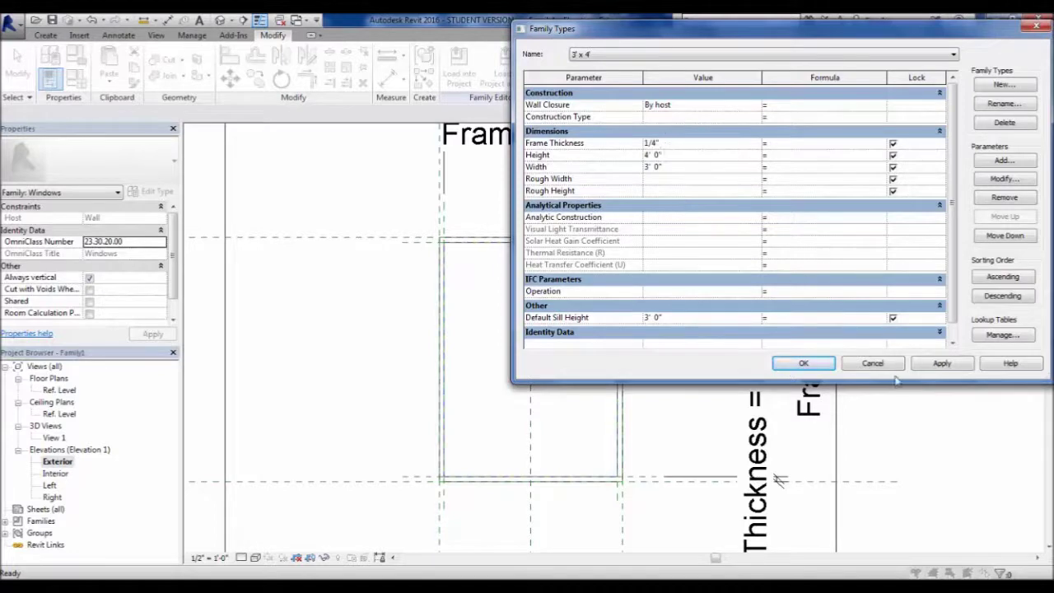
left_click(939, 363)
- Set the Frame Thickness parameter to 1/2" and apply it
left_click(684, 143)
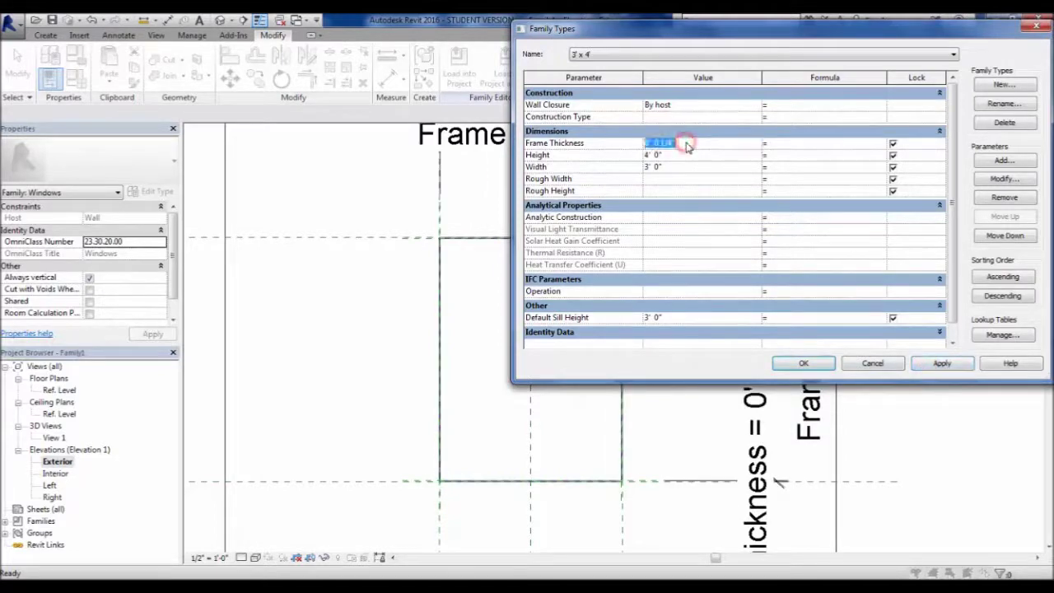
type("1/2\"")
key("Tab")
left_click(941, 363)
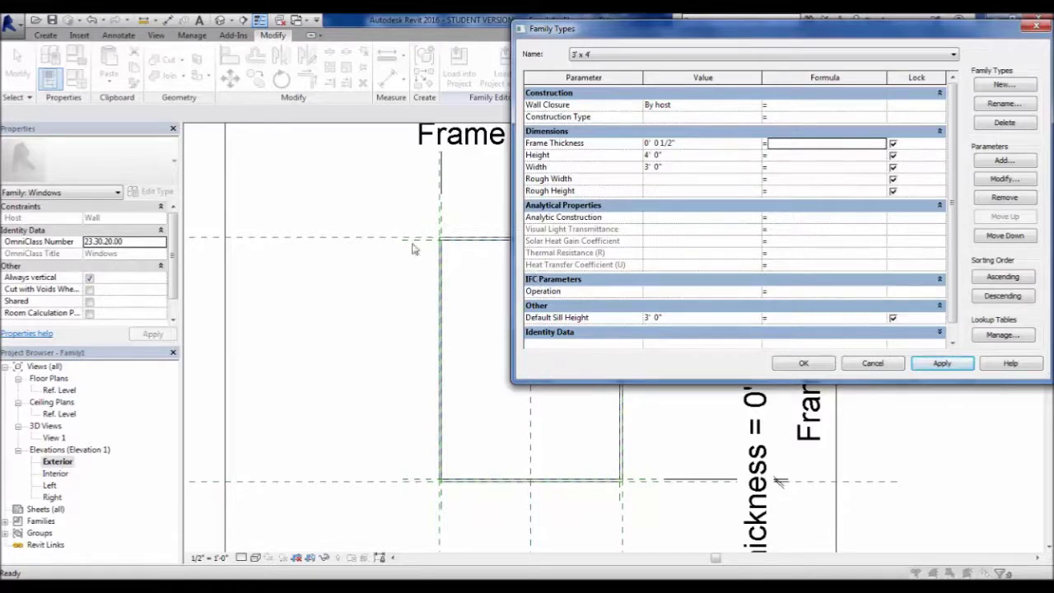
- Test the frame by setting the Height family parameter to 6' and applying it
left_click(687, 155)
type("6")
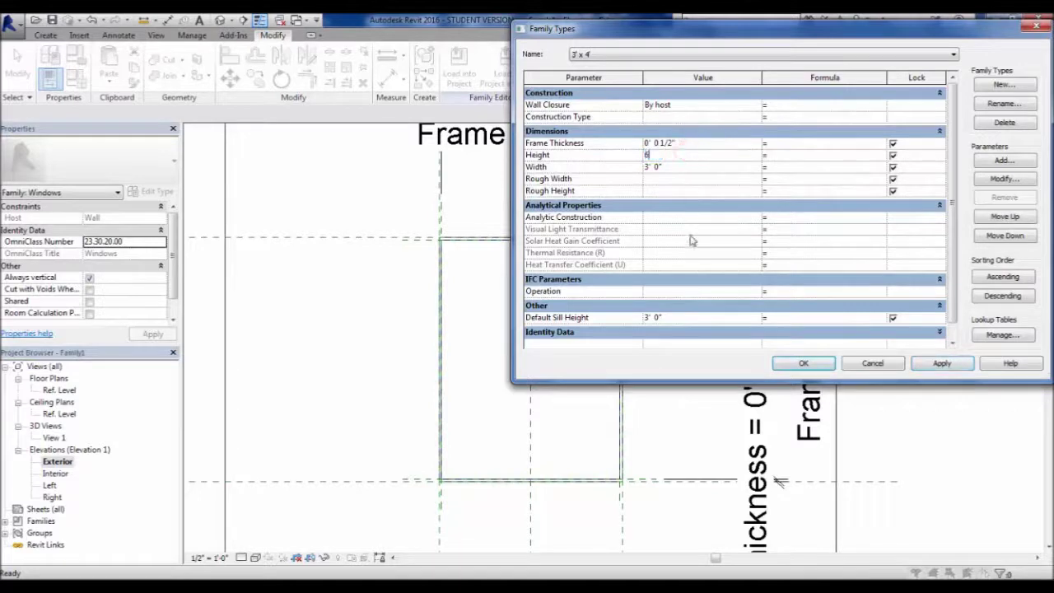
left_click(942, 363)
left_click(354, 402)
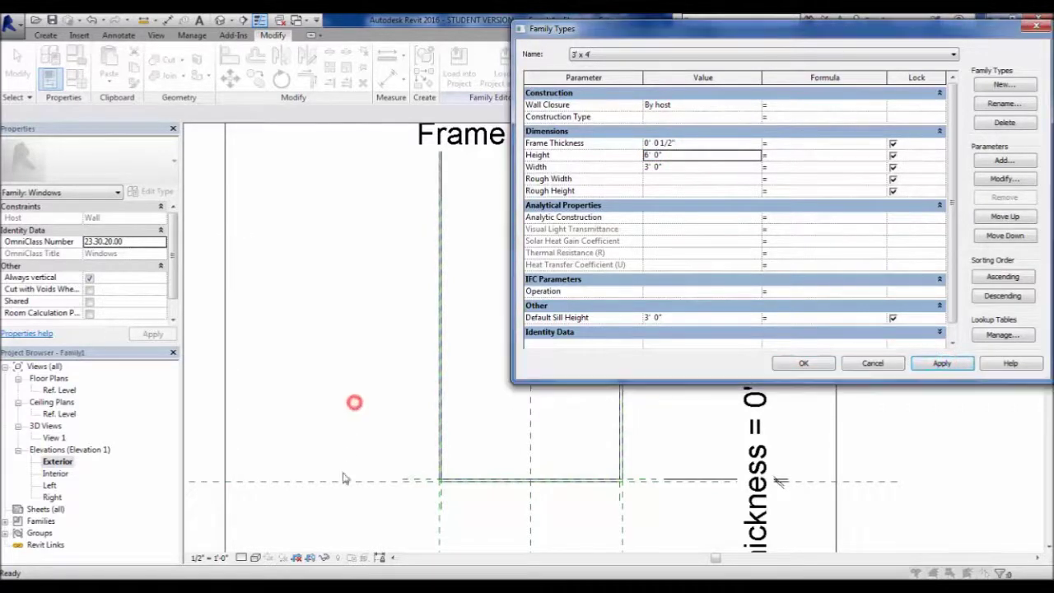
left_click(805, 364)
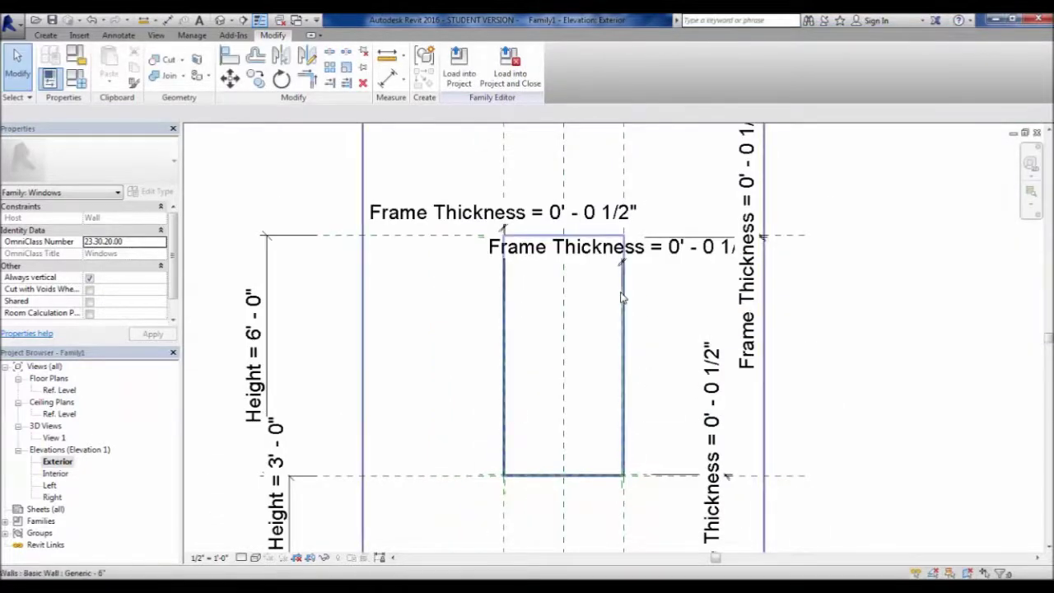
- Set the Height family parameter to 4' and apply it
left_click(75, 78)
left_click(676, 154)
type("4")
left_click(939, 364)
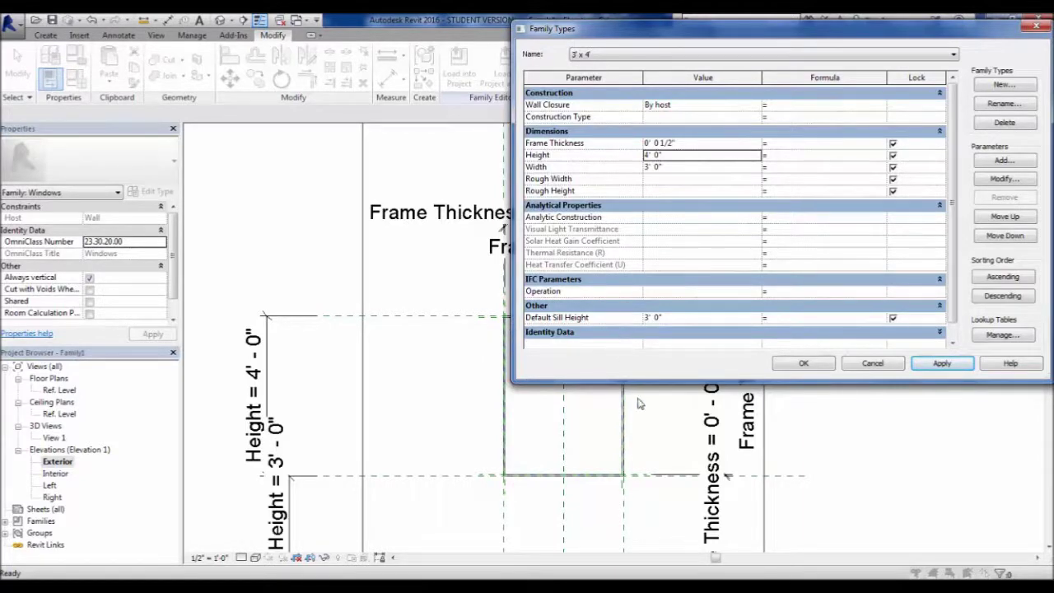
left_click(810, 367)
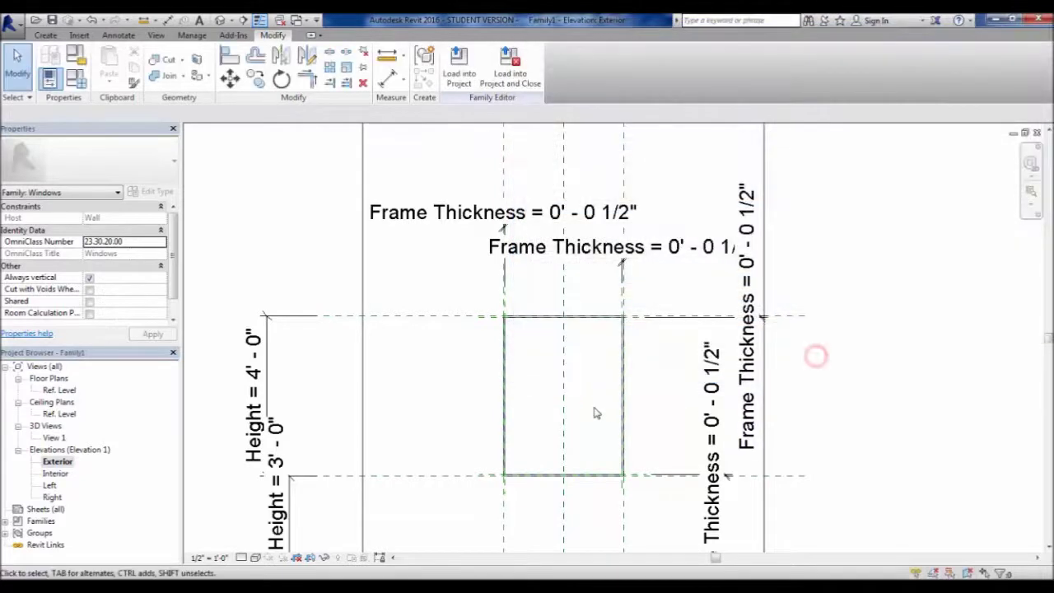
- Edit the frame extrusion's sketch and move the inner top line down to about 3 1/2" below the outer top line, removing its constraint
scroll(595, 403, "up", 3)
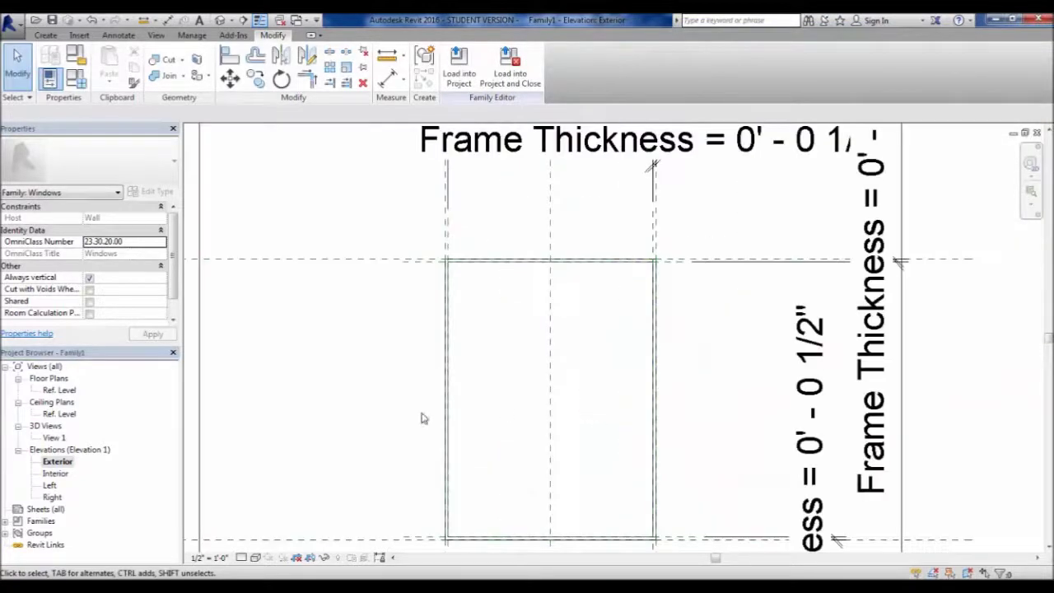
left_click(452, 380)
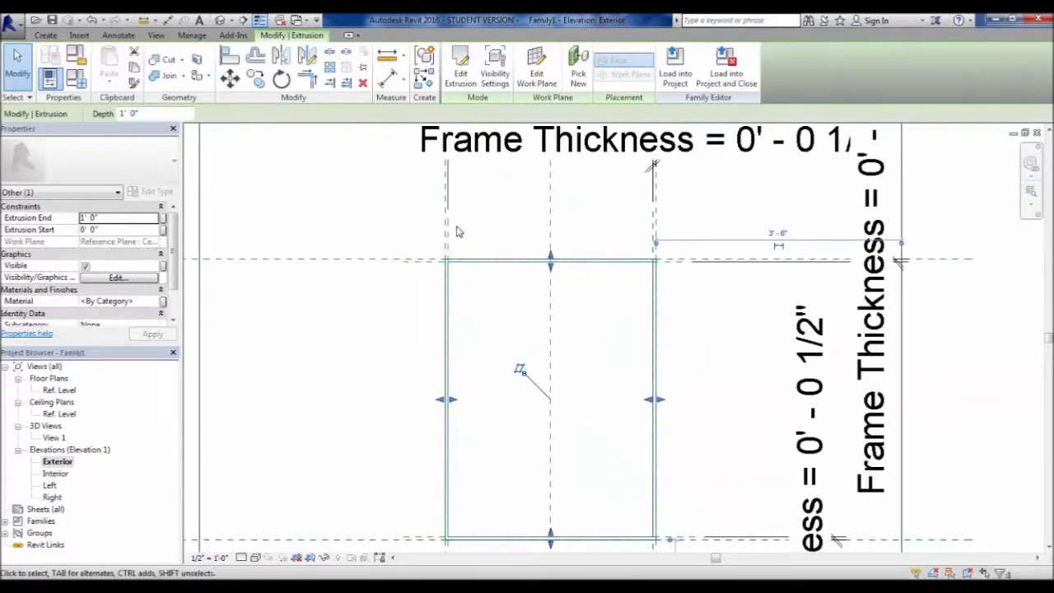
scroll(441, 280, "up", 2)
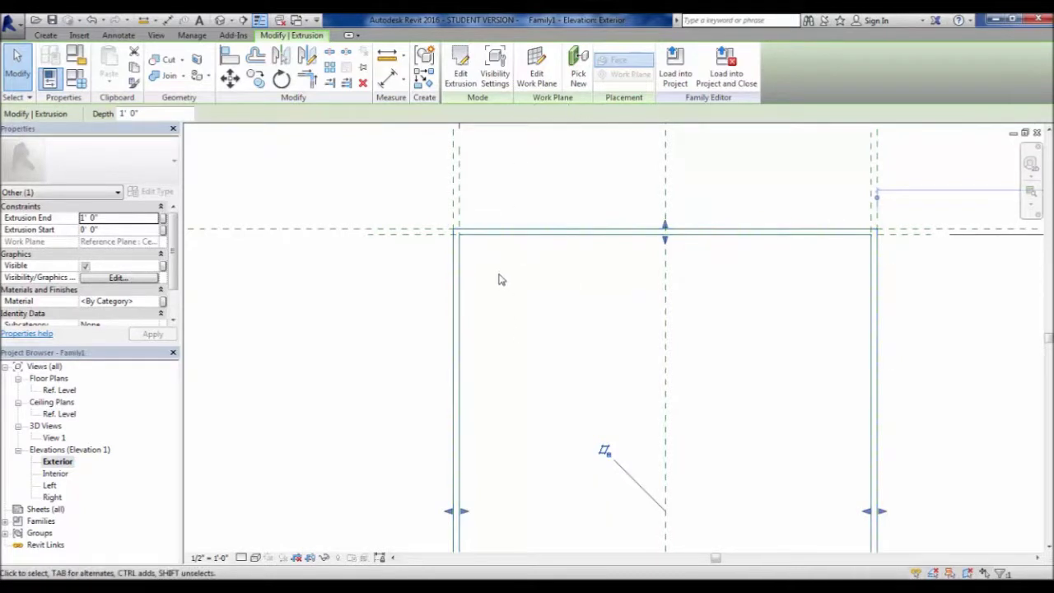
left_click(458, 78)
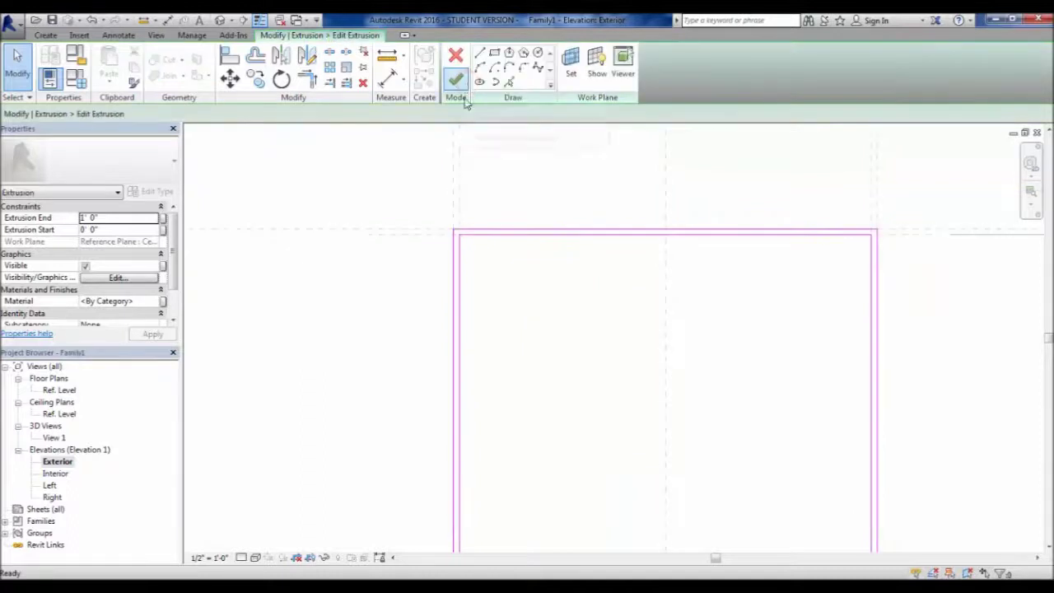
left_click(535, 277)
left_click(568, 235)
left_click_drag(572, 261, 572, 270)
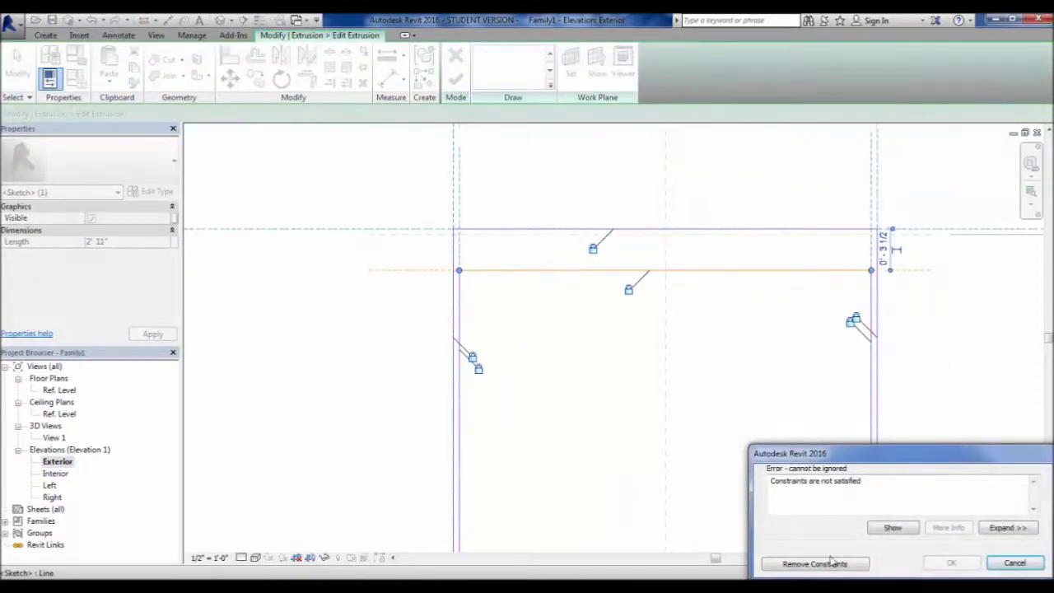
left_click(815, 563)
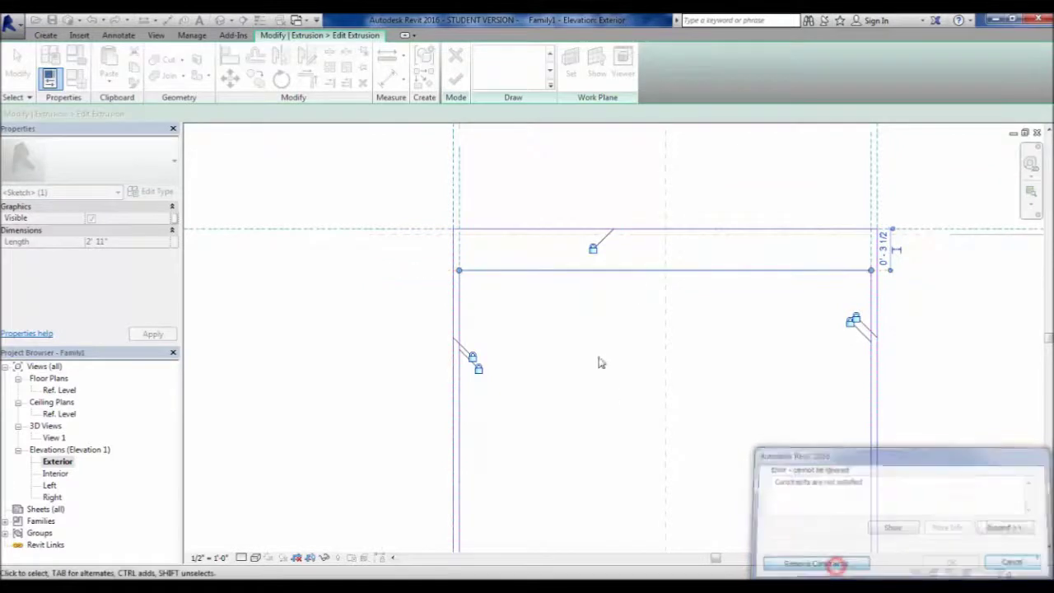
- Align the inner top sketch line to the frame thickness reference plane, lock the alignment and finish the extrusion sketch
left_click(532, 272)
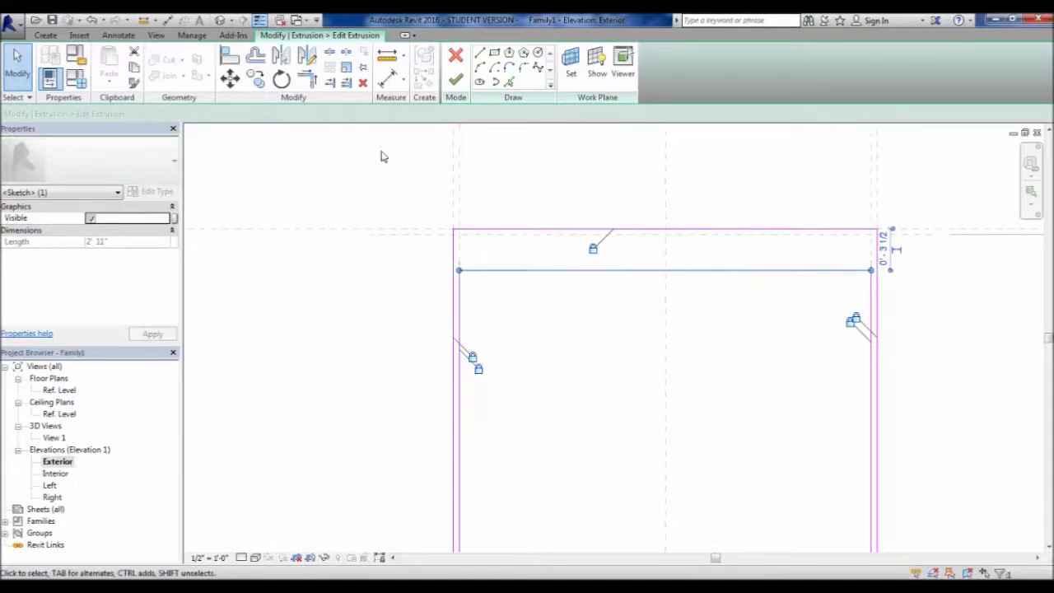
key("a")
key("l")
left_click(544, 236)
left_click(554, 273)
left_click(629, 252)
key("Escape")
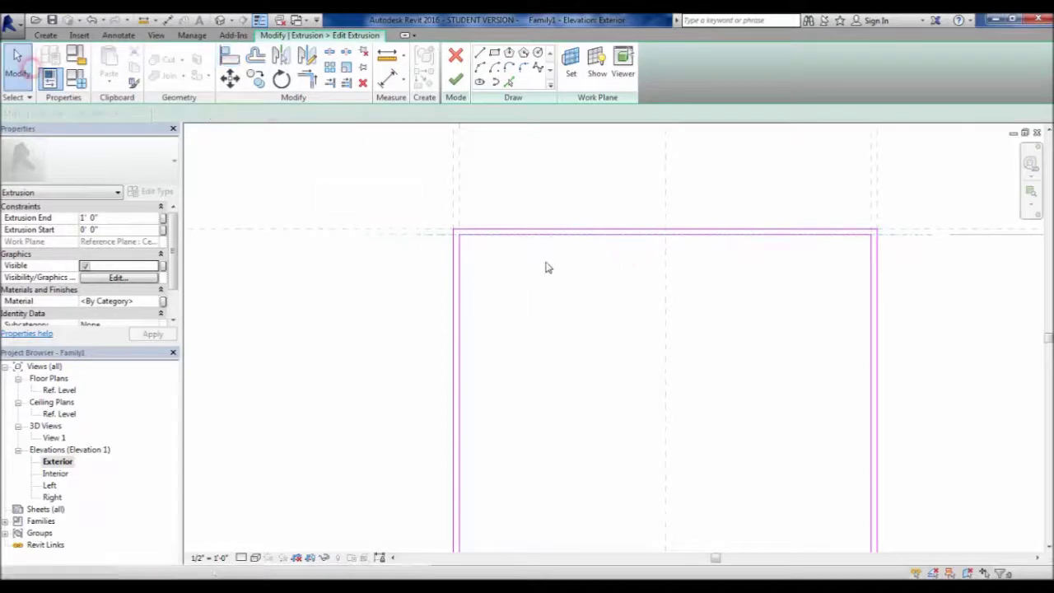
left_click(602, 238)
left_click(627, 309)
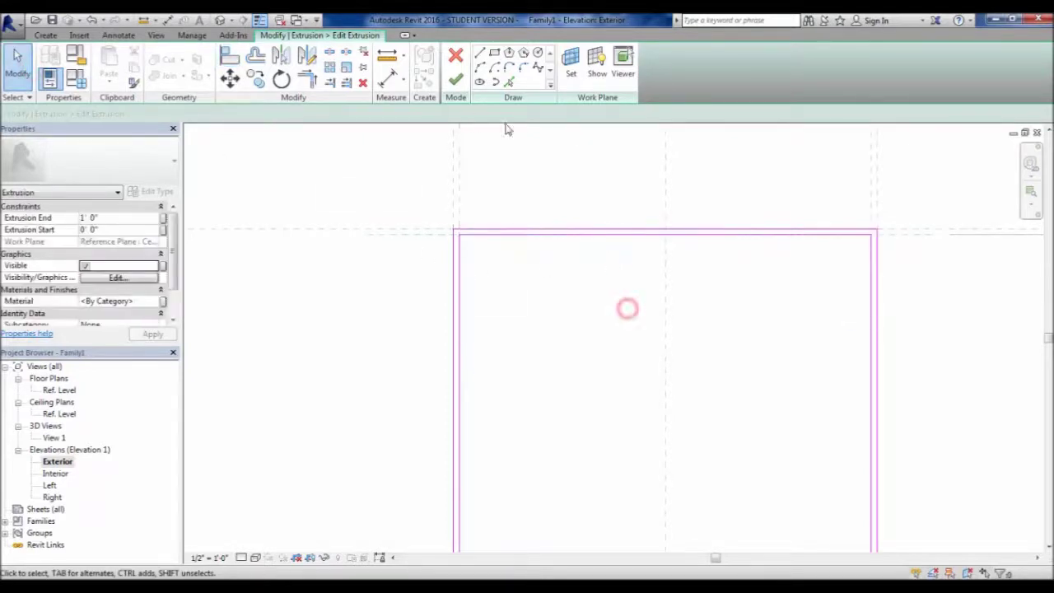
left_click(456, 79)
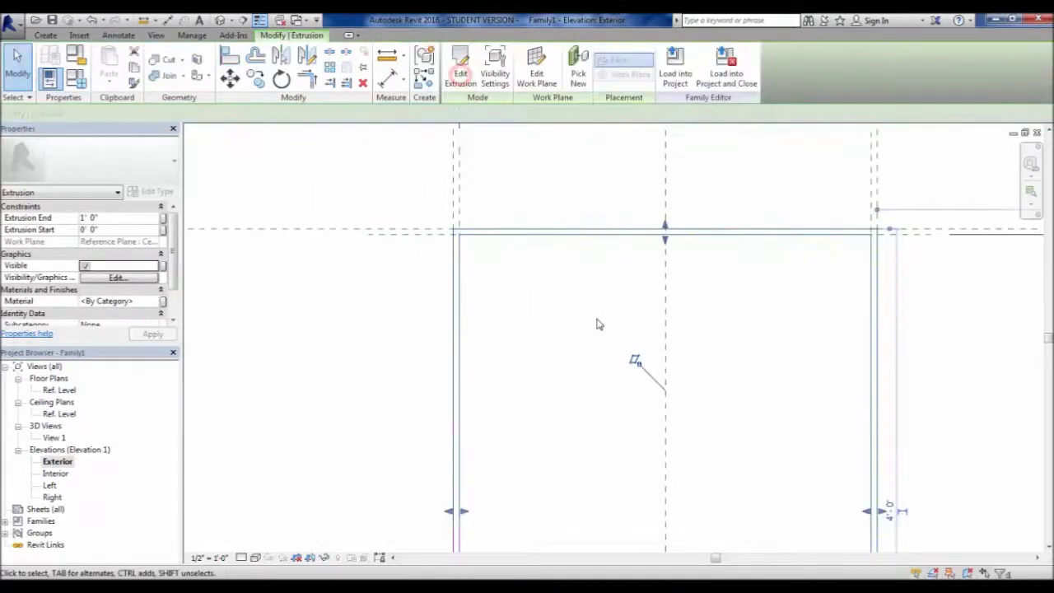
- Open the Ref. Level floor plan and select the frame extrusion
scroll(499, 274, "down", 3)
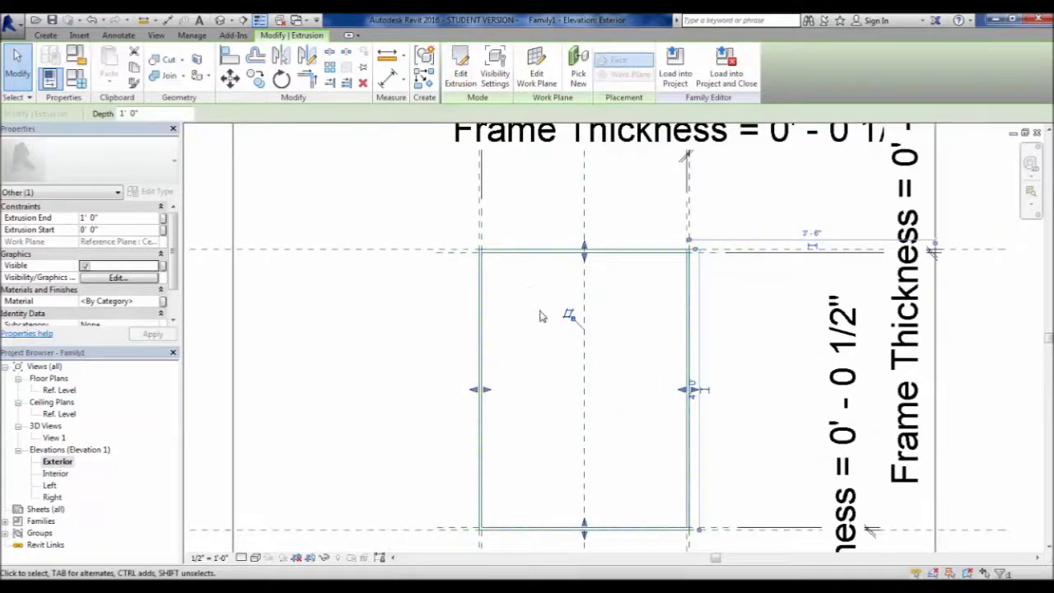
scroll(540, 313, "down", 2)
middle_click_drag(558, 378, 516, 370)
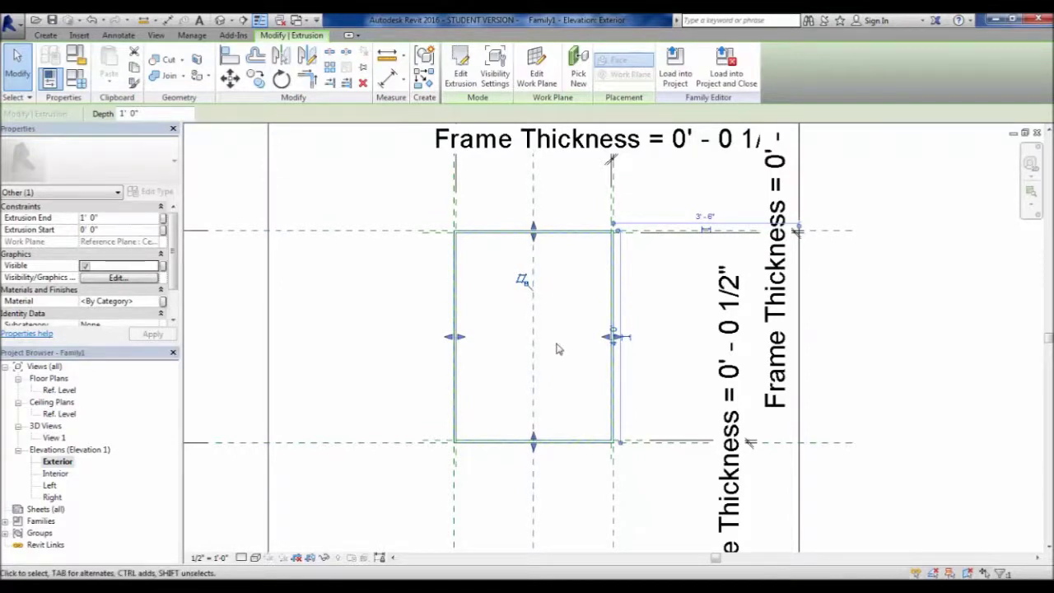
left_click(513, 343)
middle_click_drag(556, 347, 492, 399)
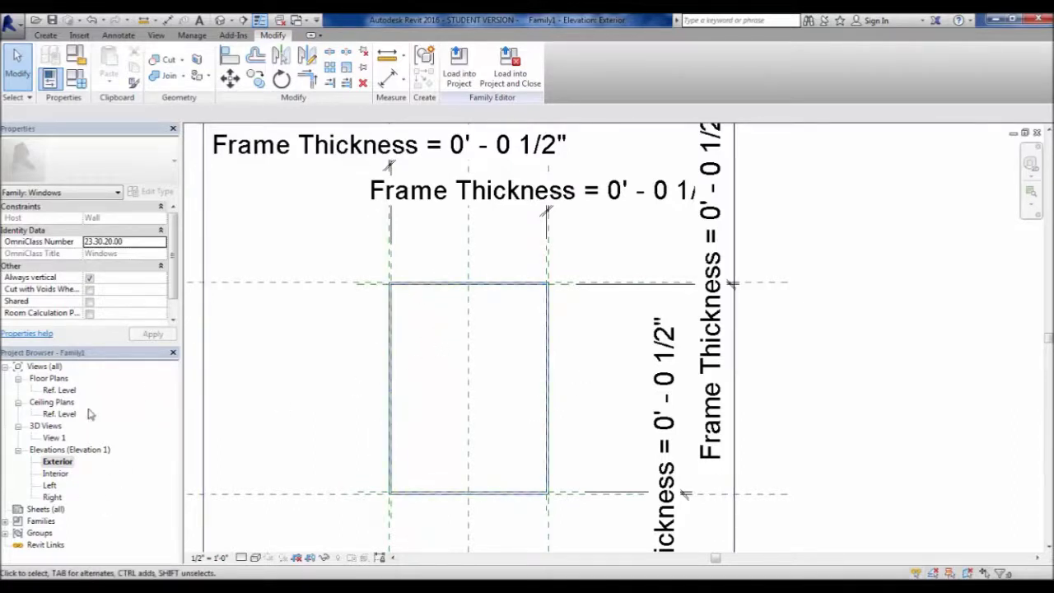
double_click(62, 391)
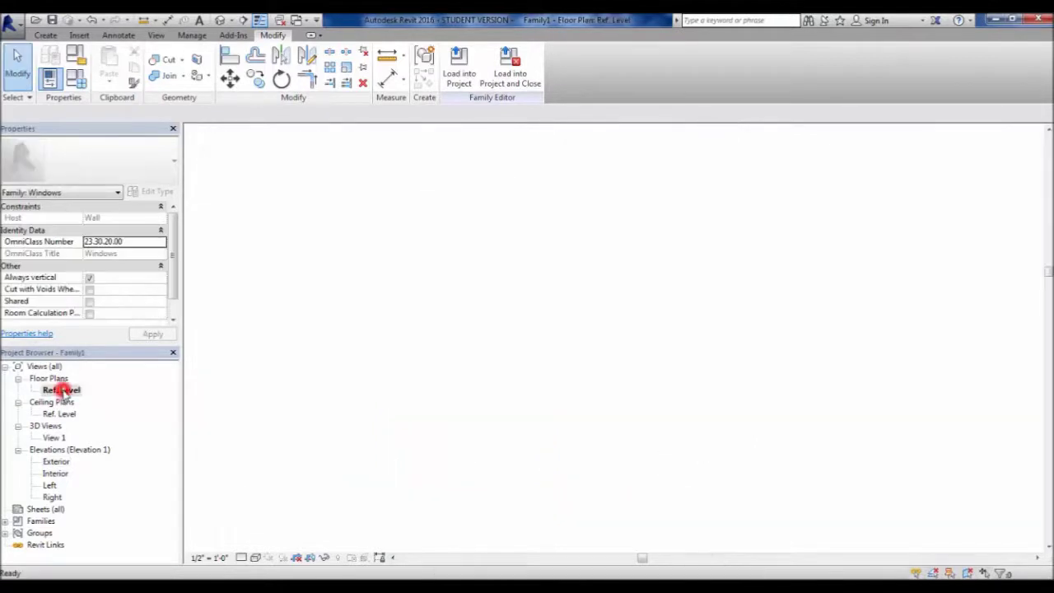
scroll(568, 382, "up", 3)
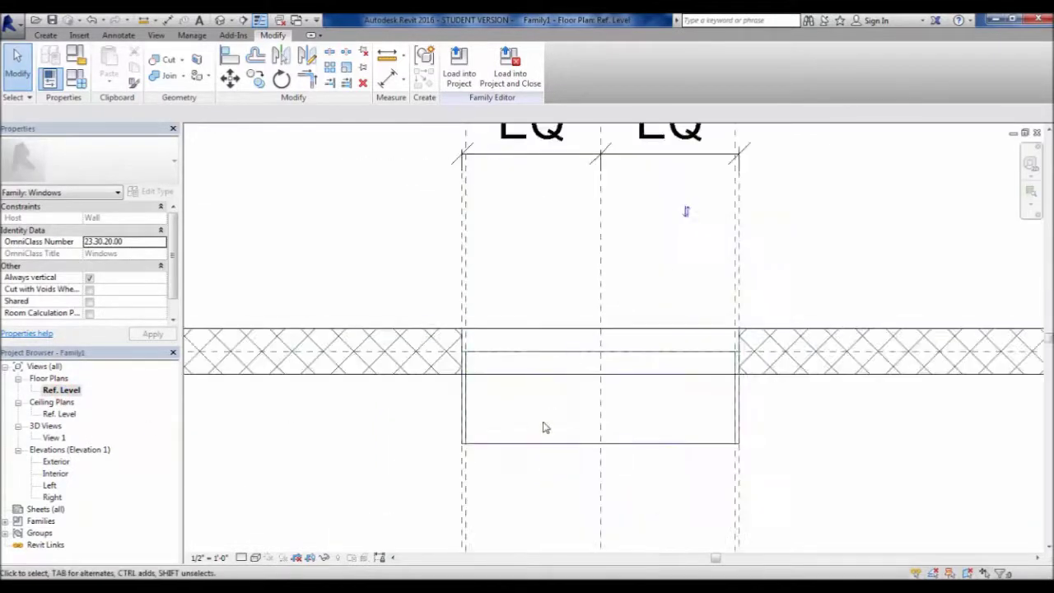
left_click(544, 452)
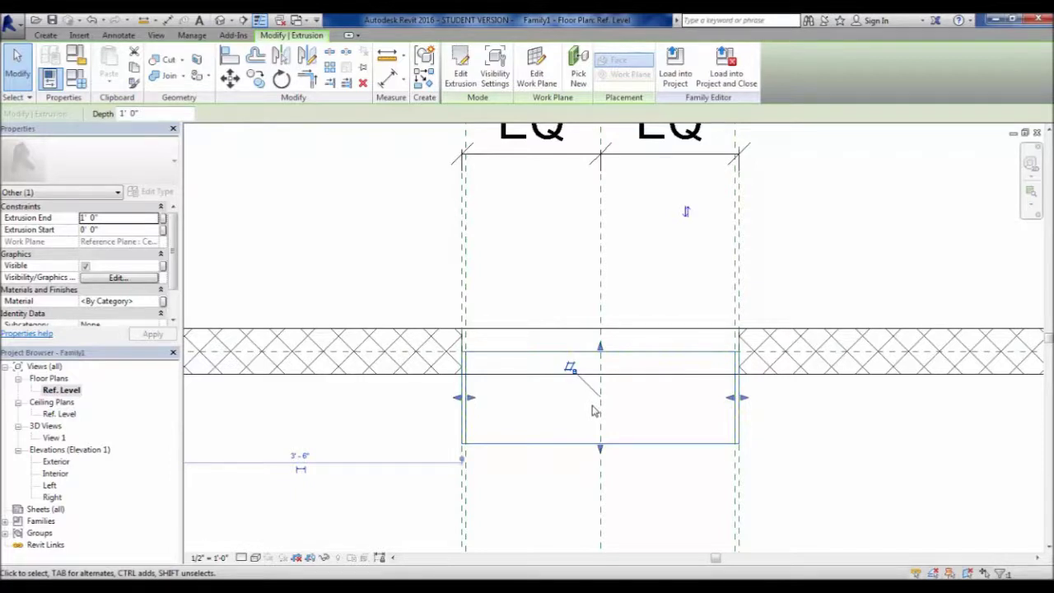
- Stretch the frame extrusion's upper edge in plan about 1" past the wall's centre reference plane
middle_click_drag(600, 395, 607, 422)
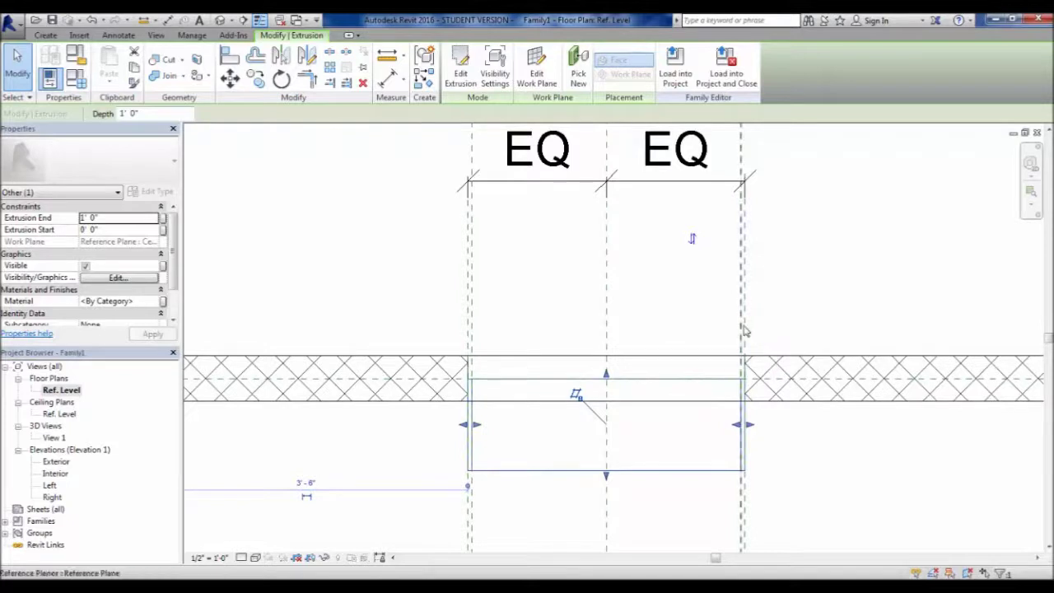
scroll(607, 422, "down", 1)
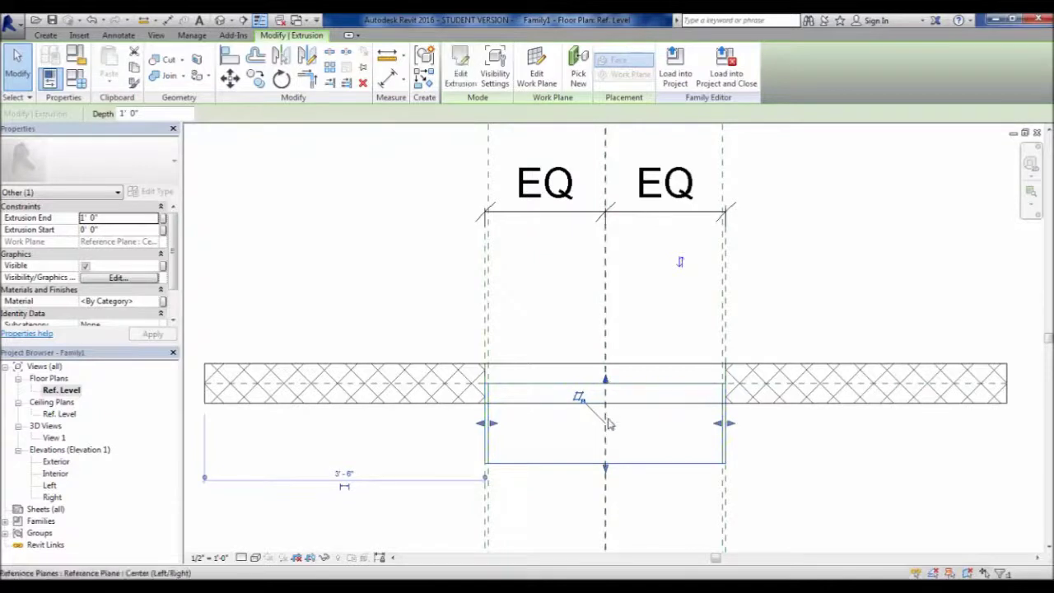
scroll(612, 383, "up", 3)
left_click_drag(616, 381, 611, 366)
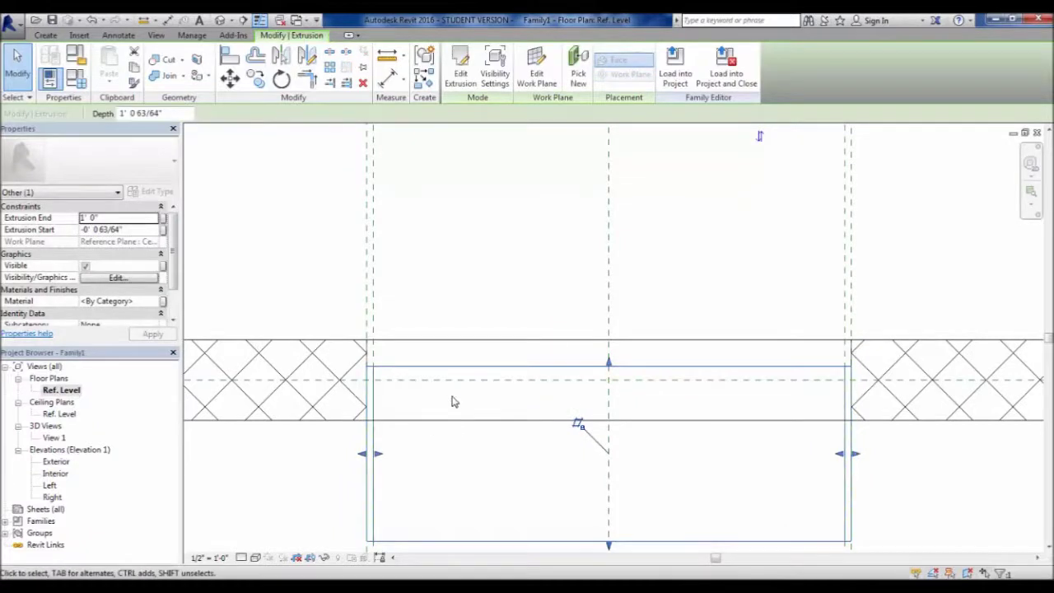
- Stretch the frame extrusion's upper edge to the wall's upper face in plan and lock the alignment
scroll(461, 440, "down", 2)
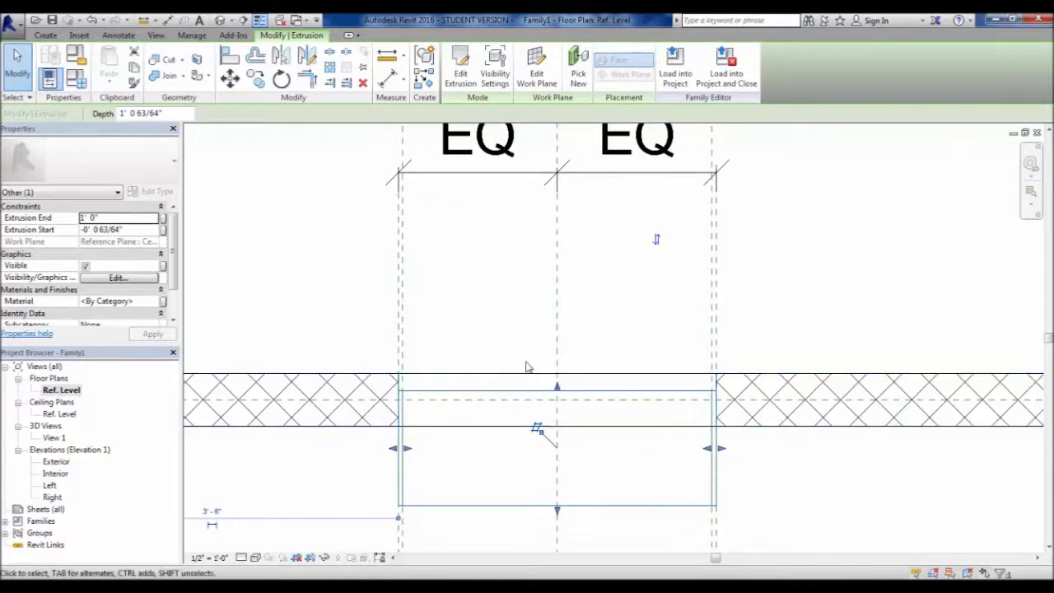
scroll(395, 401, "up", 2)
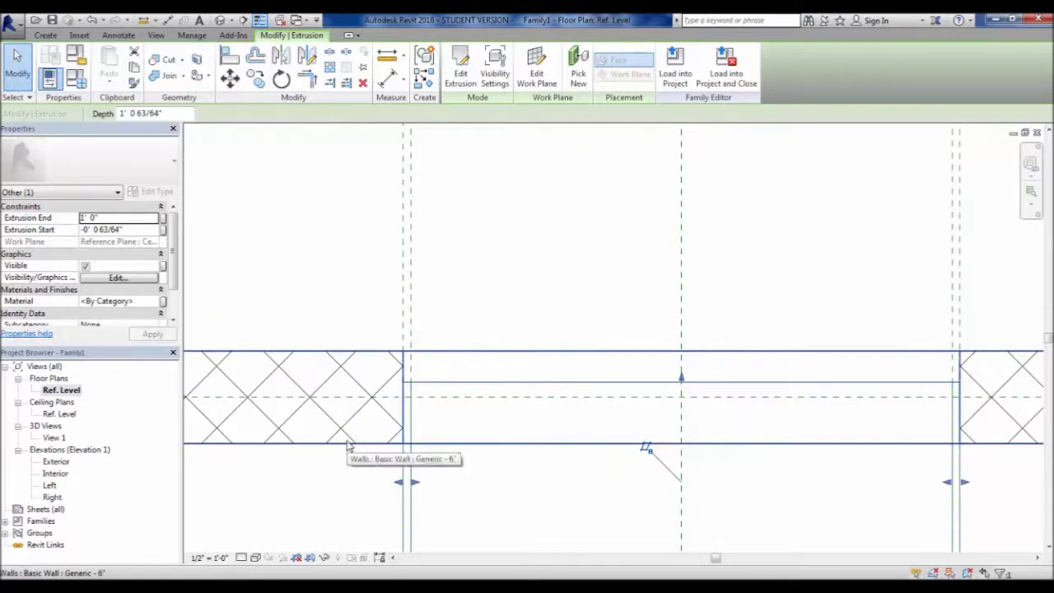
scroll(344, 439, "down", 1)
scroll(609, 389, "up", 2)
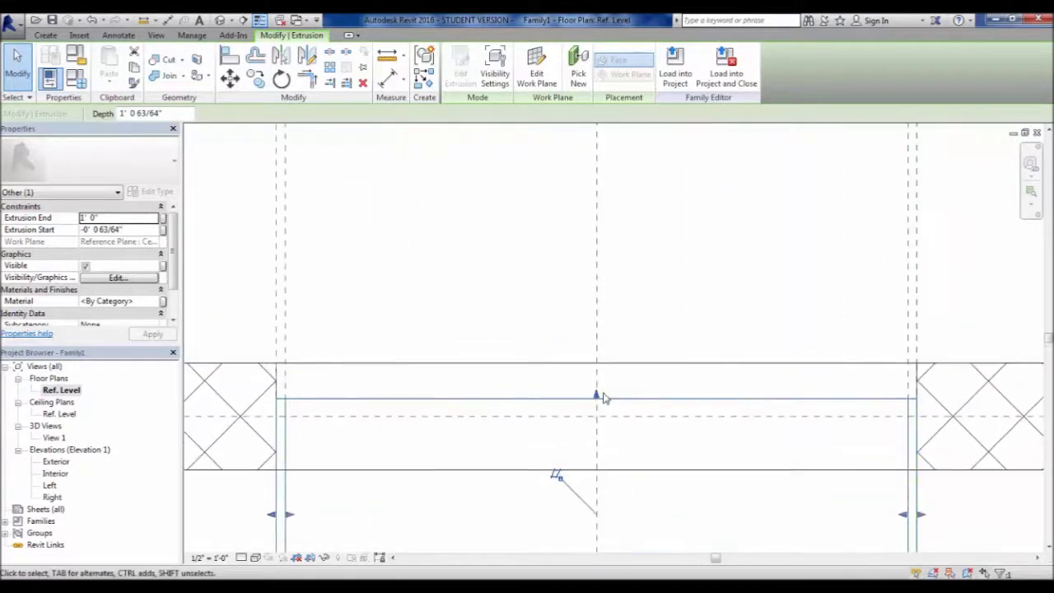
scroll(586, 370, "down", 3)
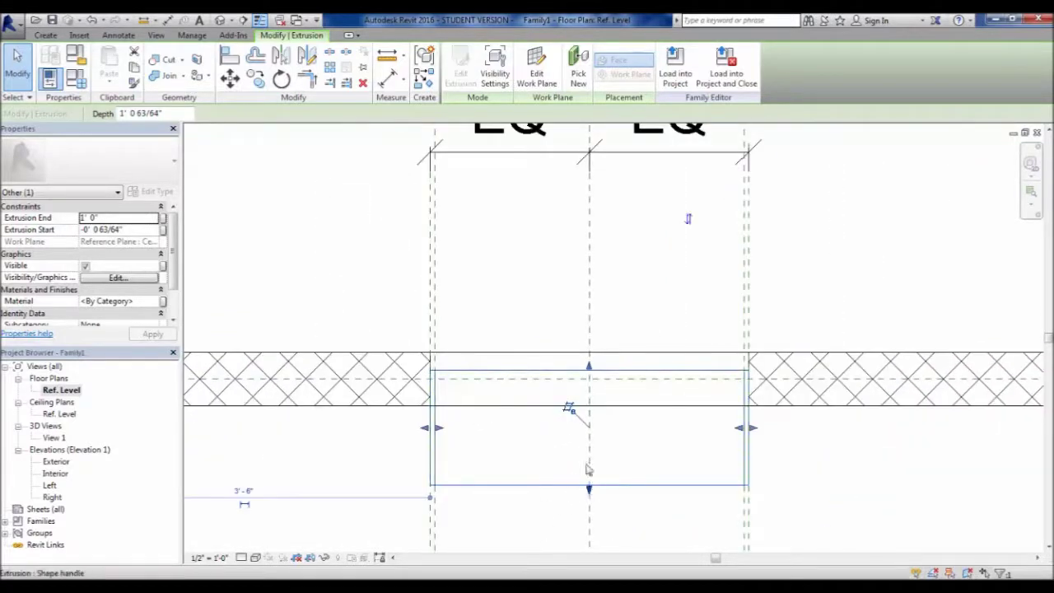
scroll(556, 370, "up", 2)
left_click_drag(621, 368, 622, 335)
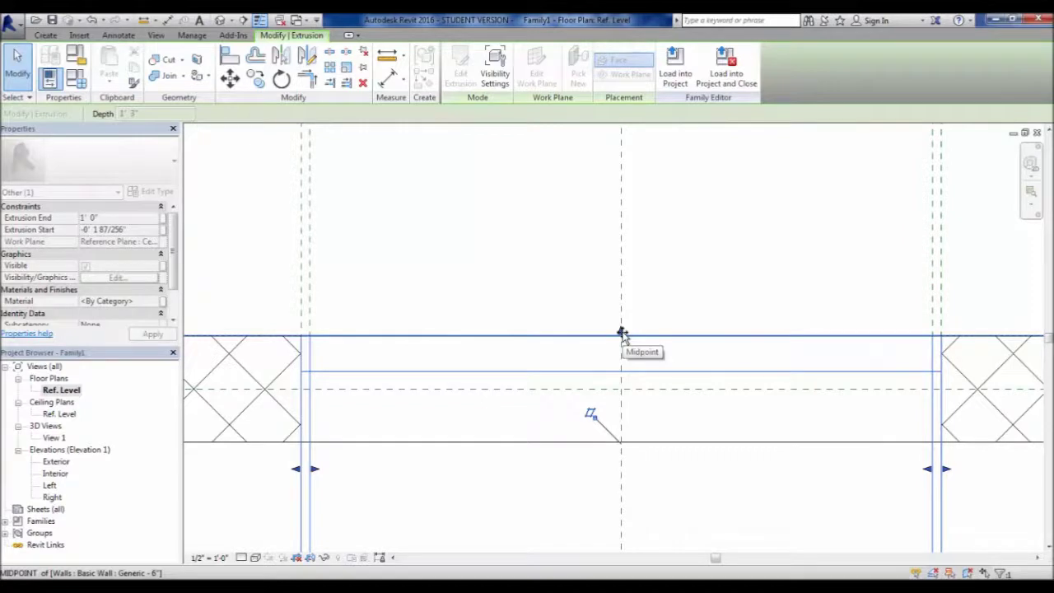
left_click_drag(623, 335, 622, 332)
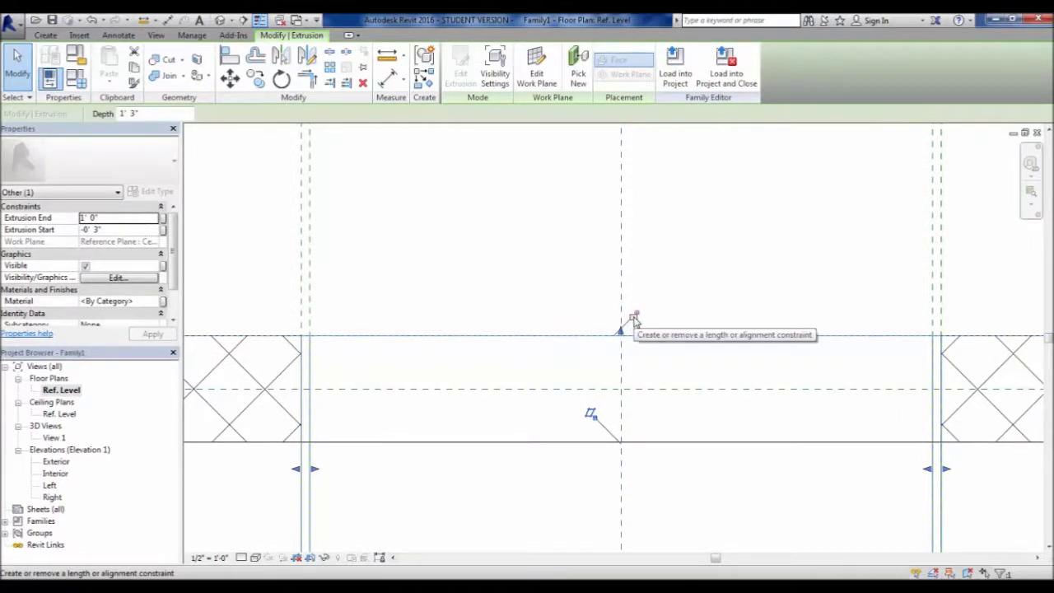
left_click(634, 319)
left_click(550, 282)
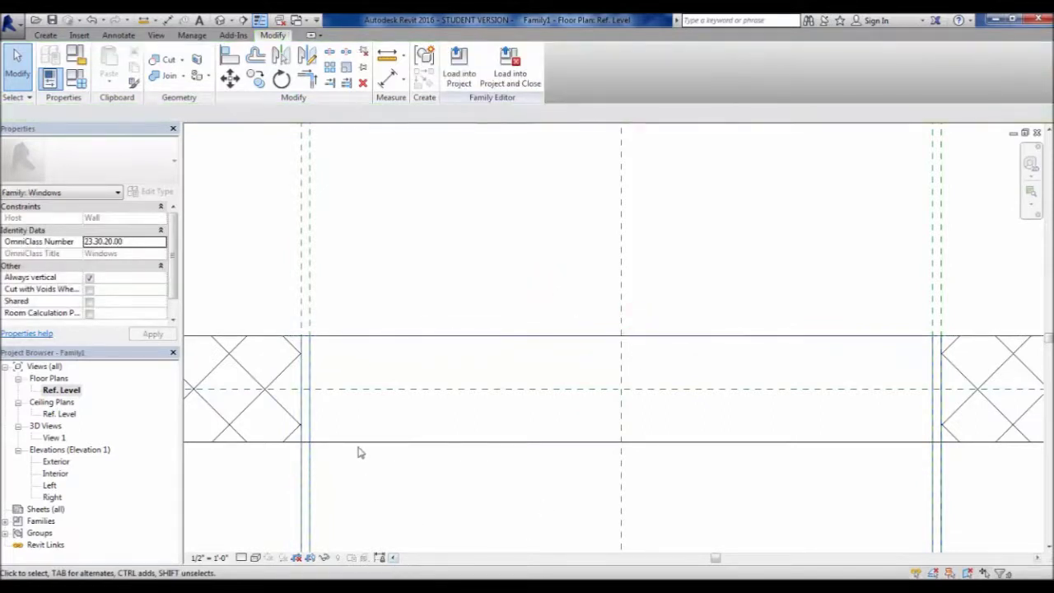
- Stretch the frame extrusion's lower edge to the wall's lower face in plan and lock the alignment
scroll(358, 450, "down", 2)
left_click(330, 508)
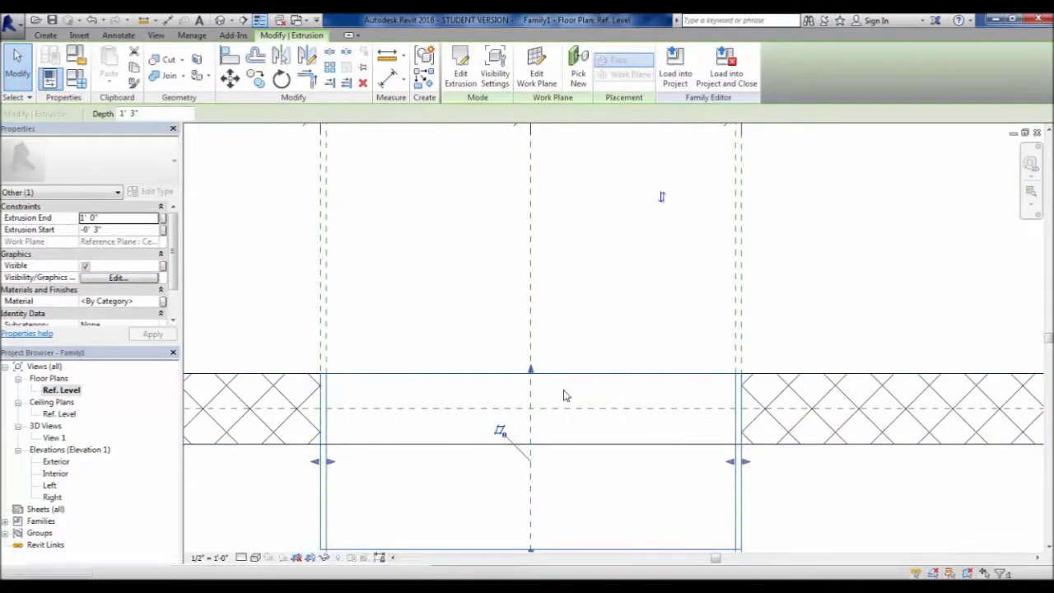
middle_click_drag(565, 392, 607, 306)
left_click_drag(569, 466, 576, 356)
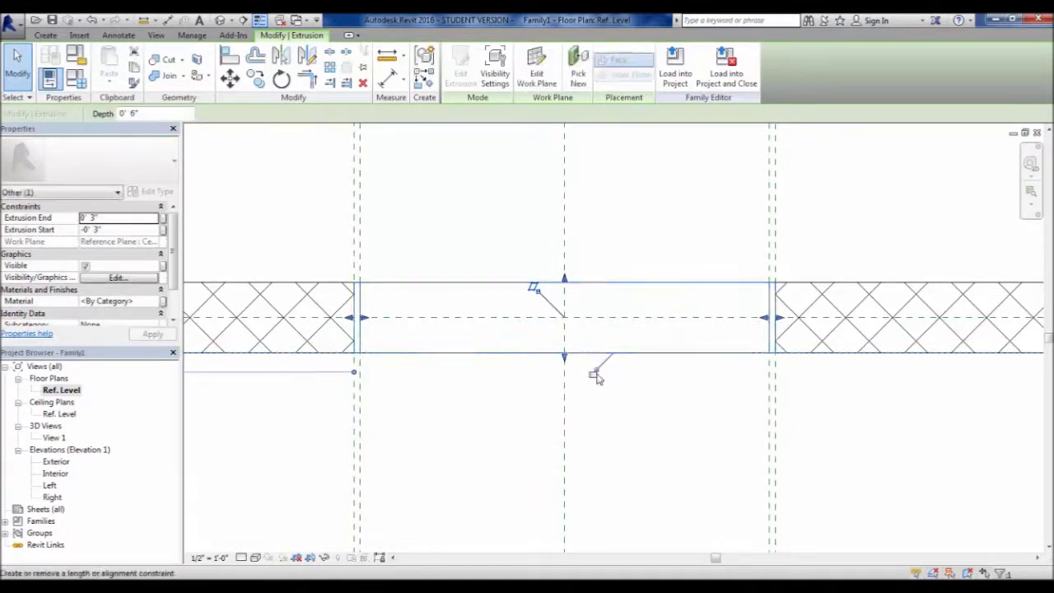
left_click(594, 373)
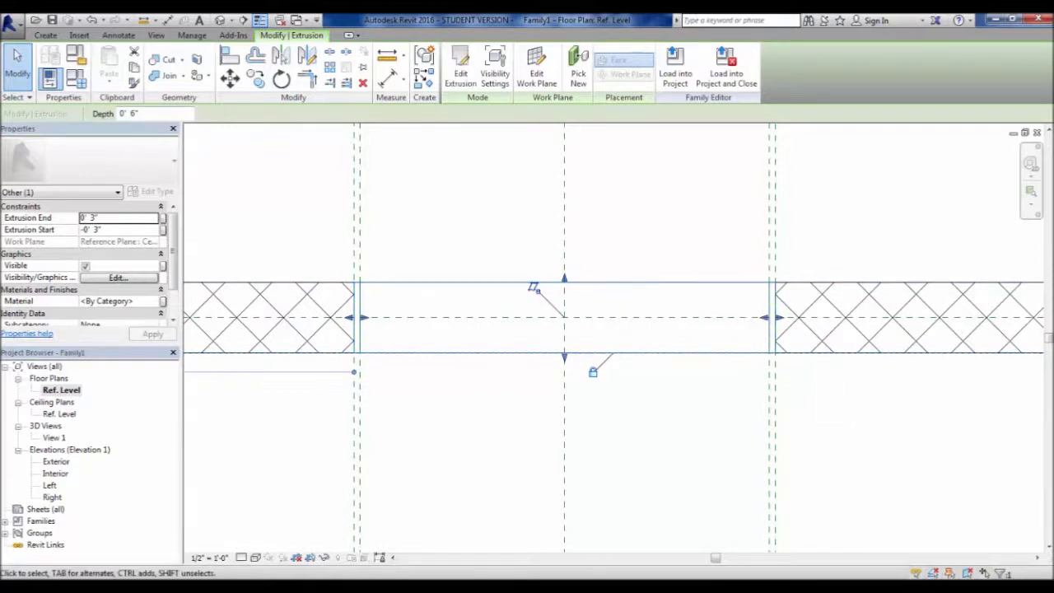
left_click(276, 283)
left_click(275, 283)
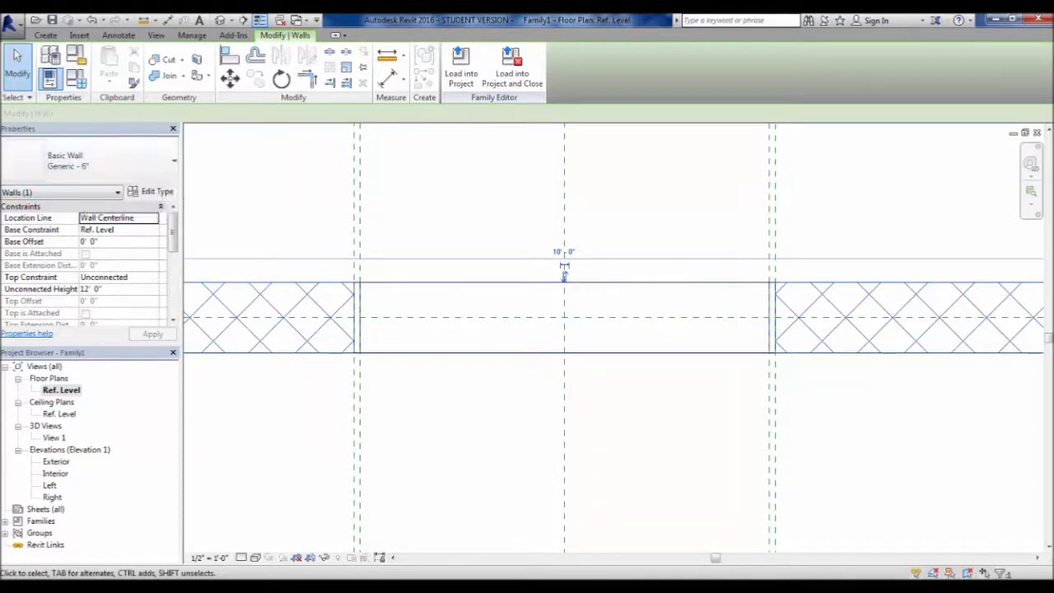
left_click(454, 490)
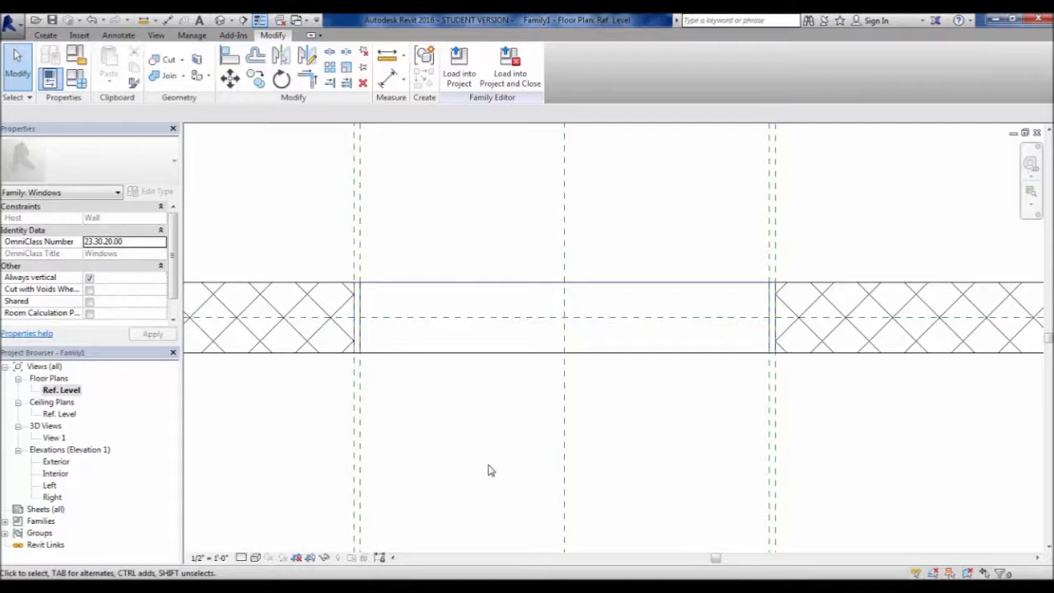
left_click(357, 309)
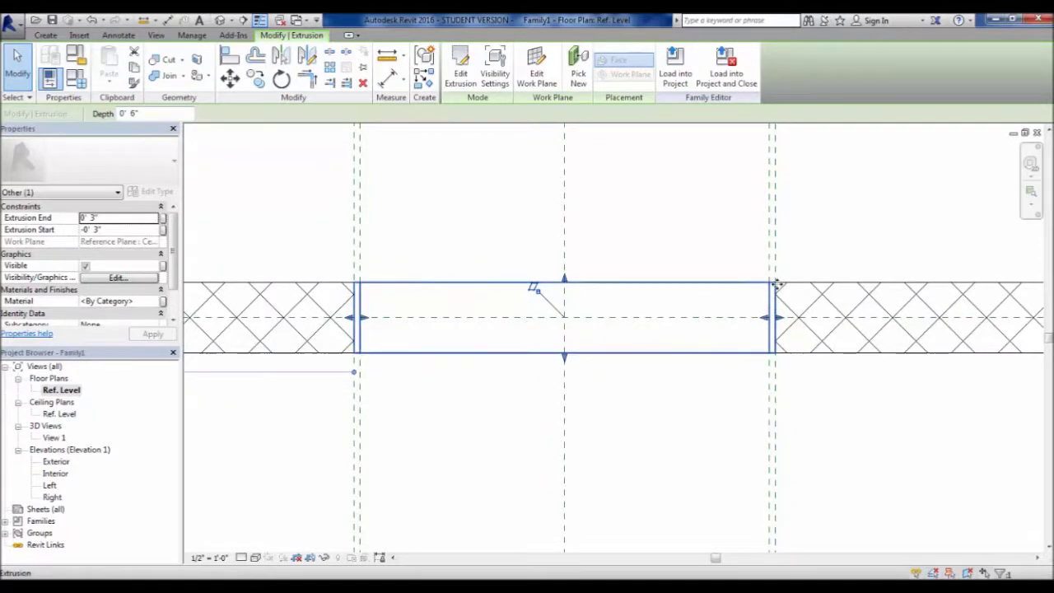
- Set the Structure layer thickness of the Generic - 6" host wall type to 4" and apply it to flex the frame
left_click(308, 286)
left_click(309, 287)
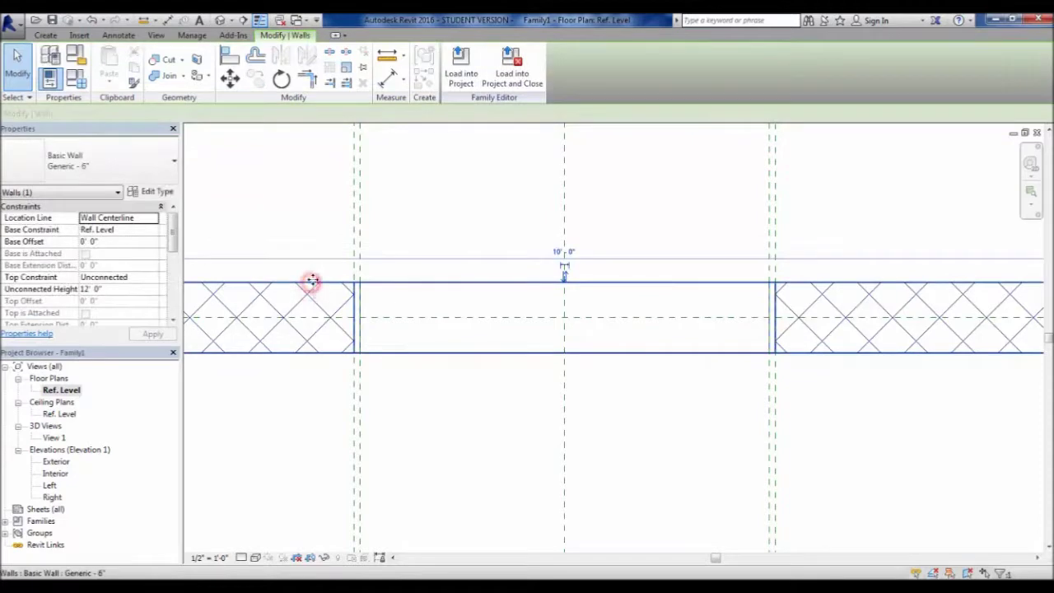
left_click(167, 191)
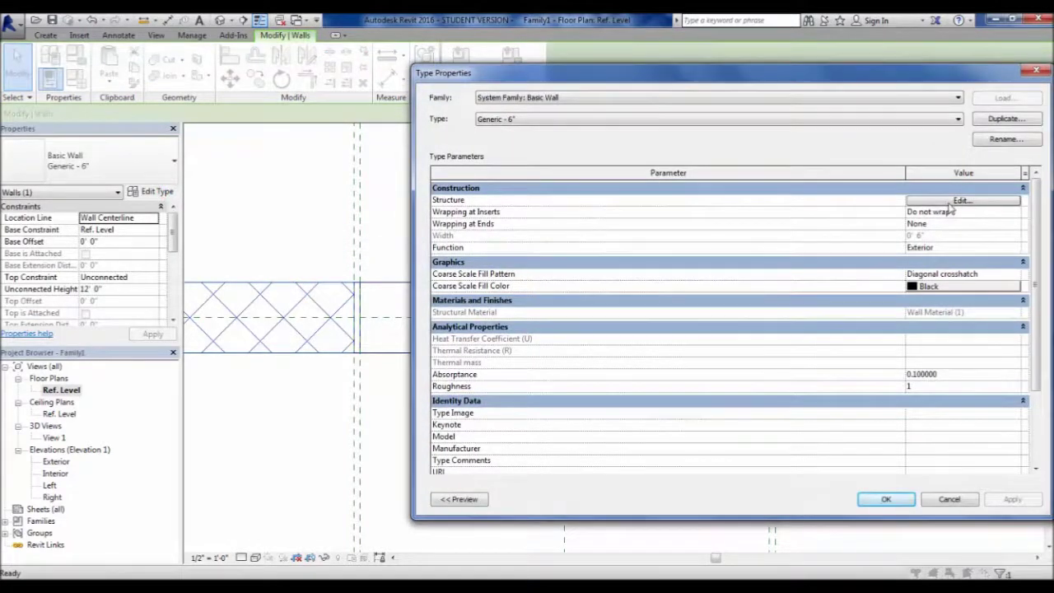
left_click(961, 201)
left_click(754, 199)
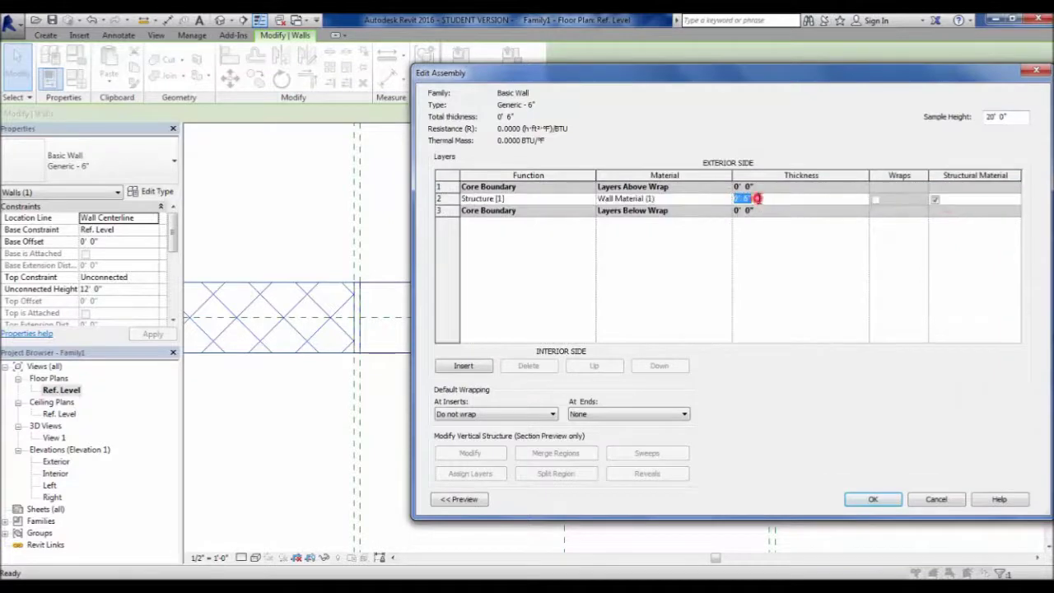
type("4")
left_click(860, 500)
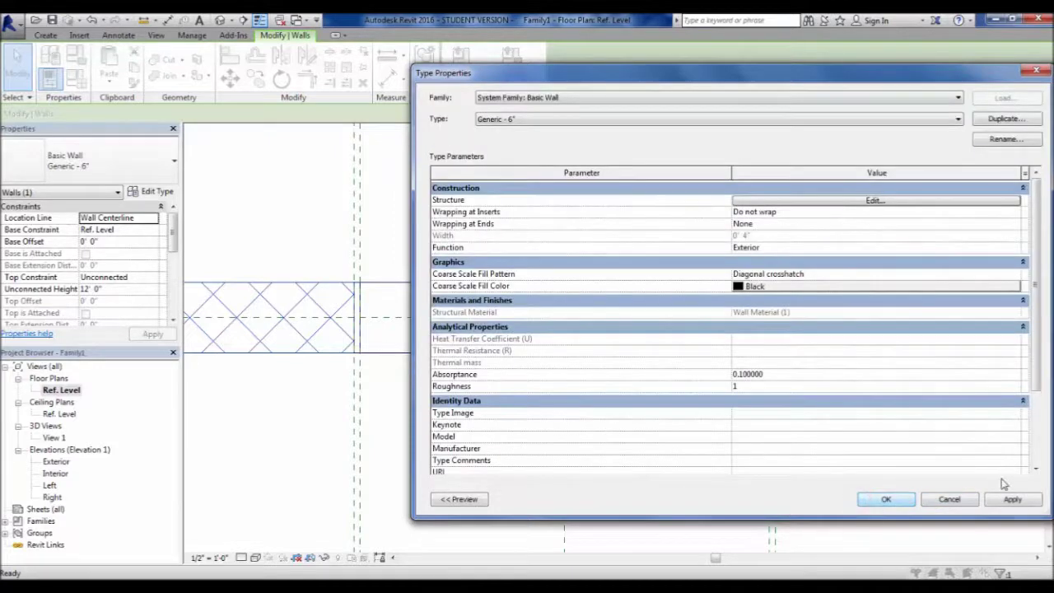
left_click(1011, 500)
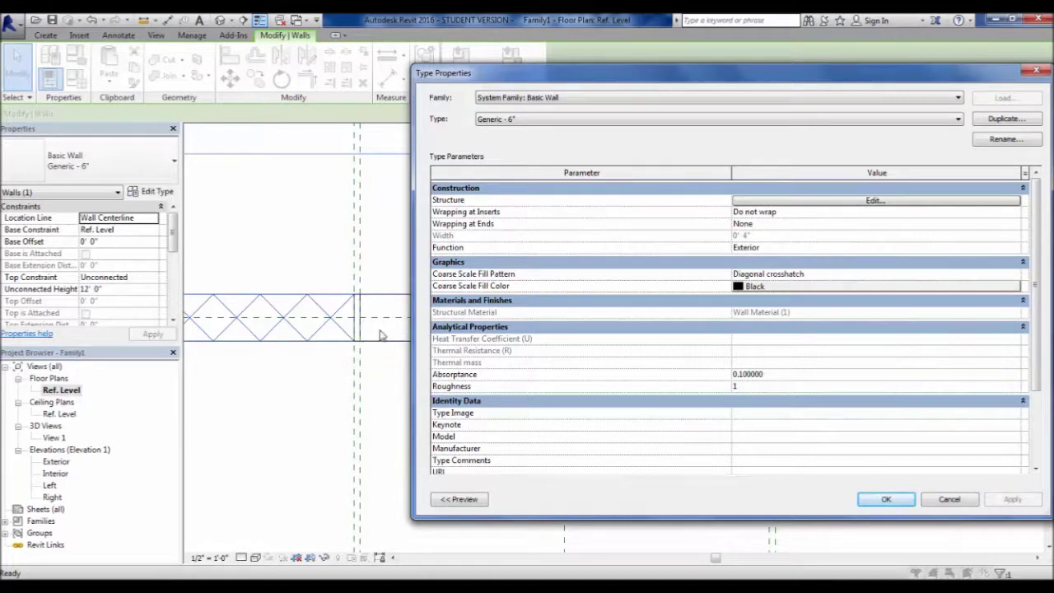
- Set the host wall type's Structure layer thickness back to 6" and deselect the wall
left_click(837, 202)
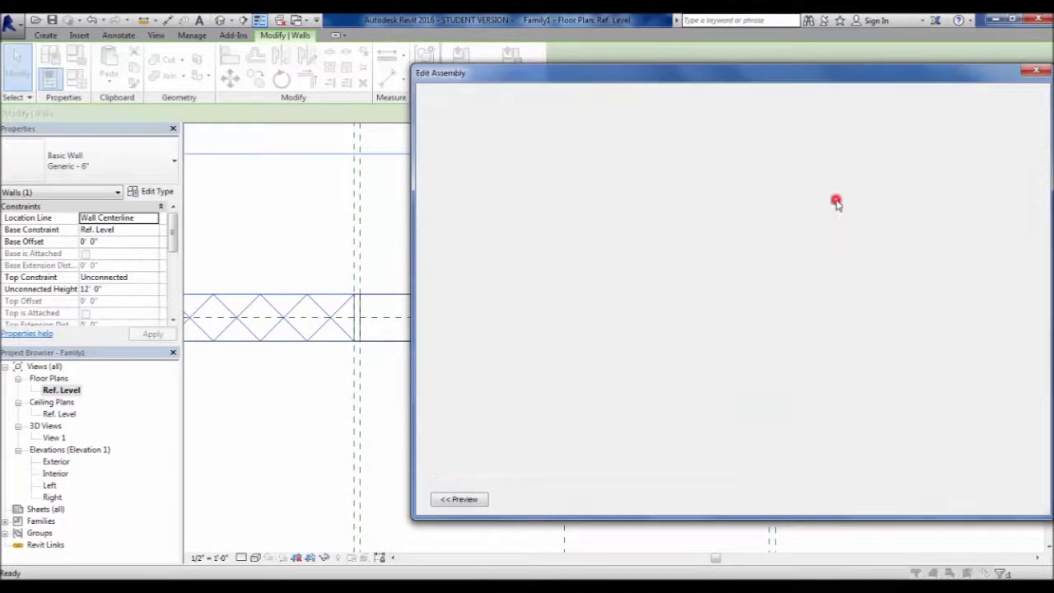
left_click(756, 201)
type("6")
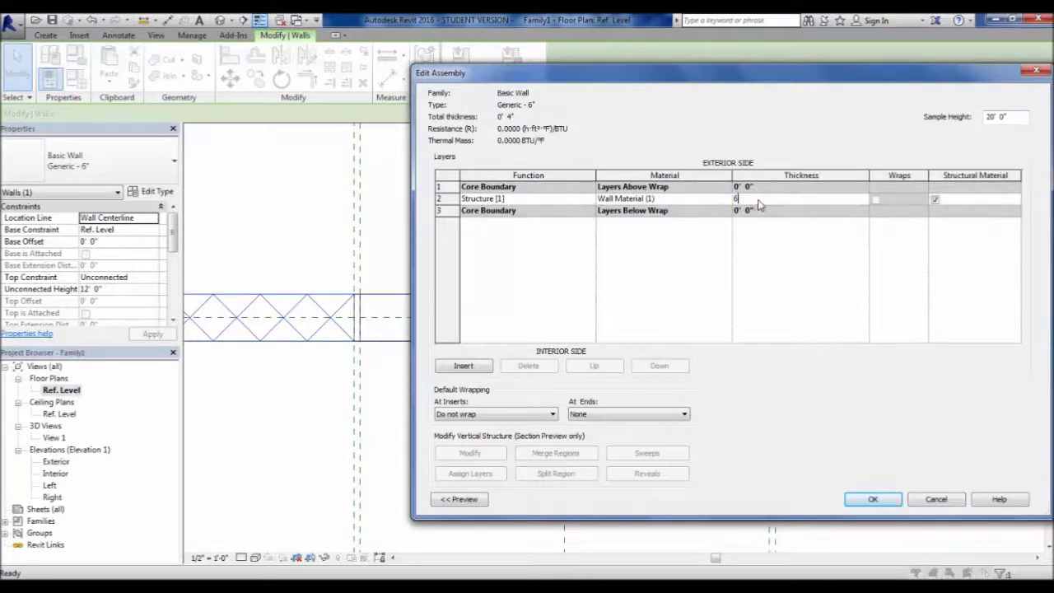
left_click(873, 499)
left_click(878, 499)
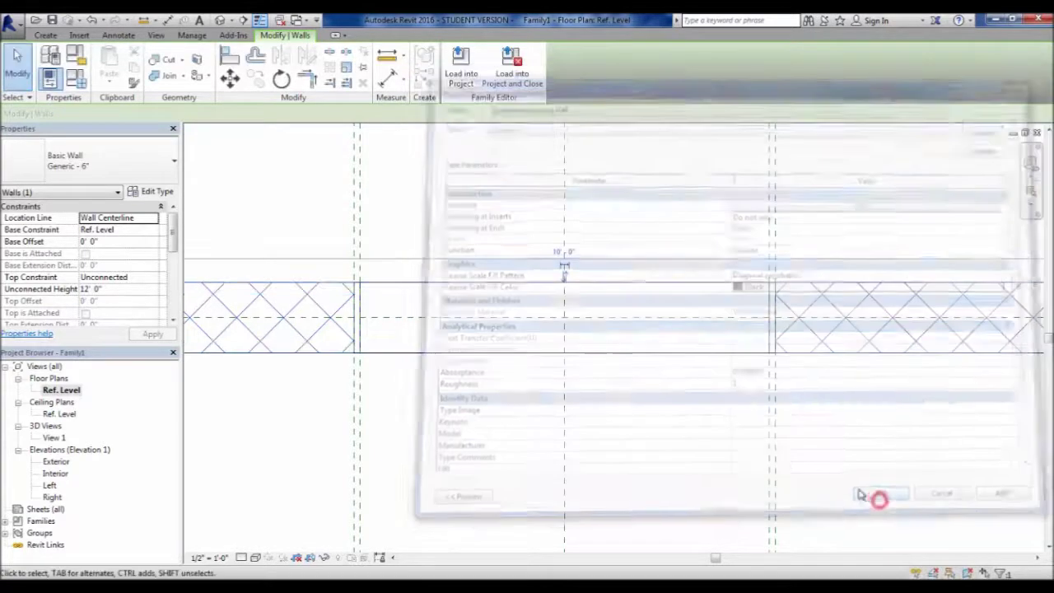
left_click(463, 426)
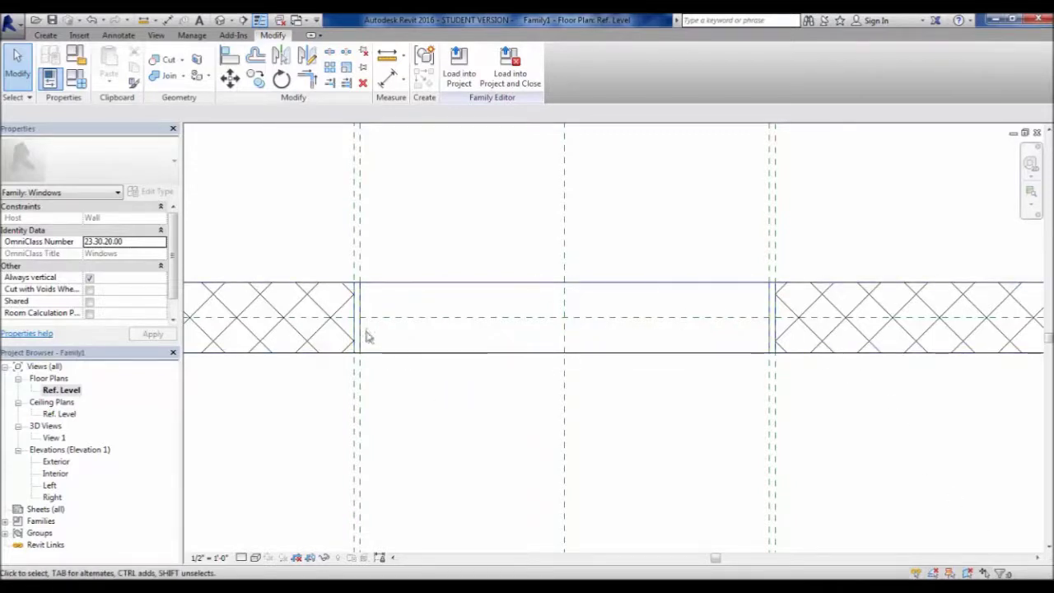
- Open 3D View 1 and examine the lower part of the window frame within the wall opening
left_click(436, 416)
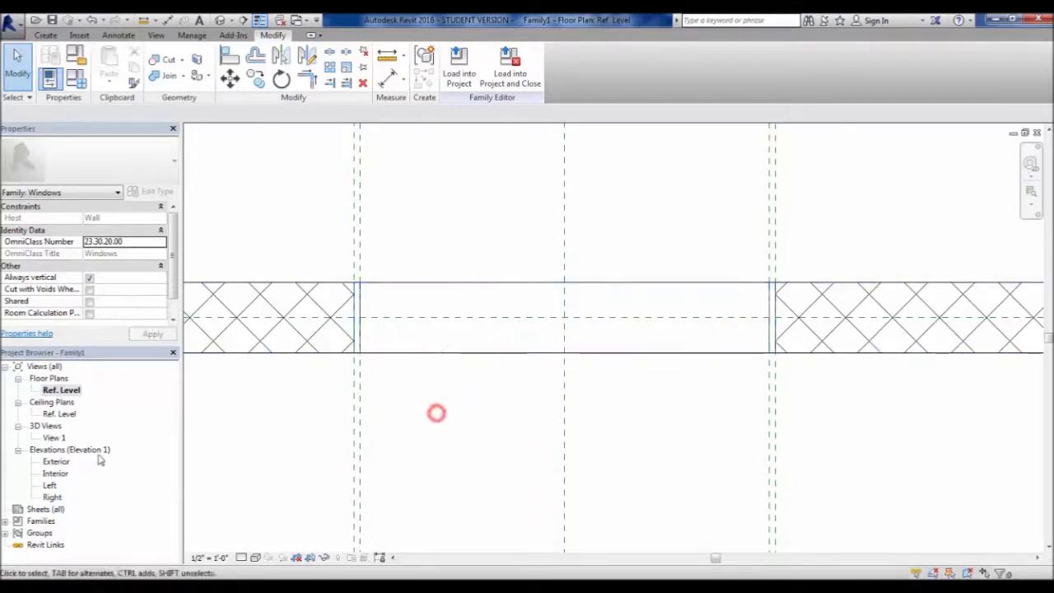
double_click(51, 438)
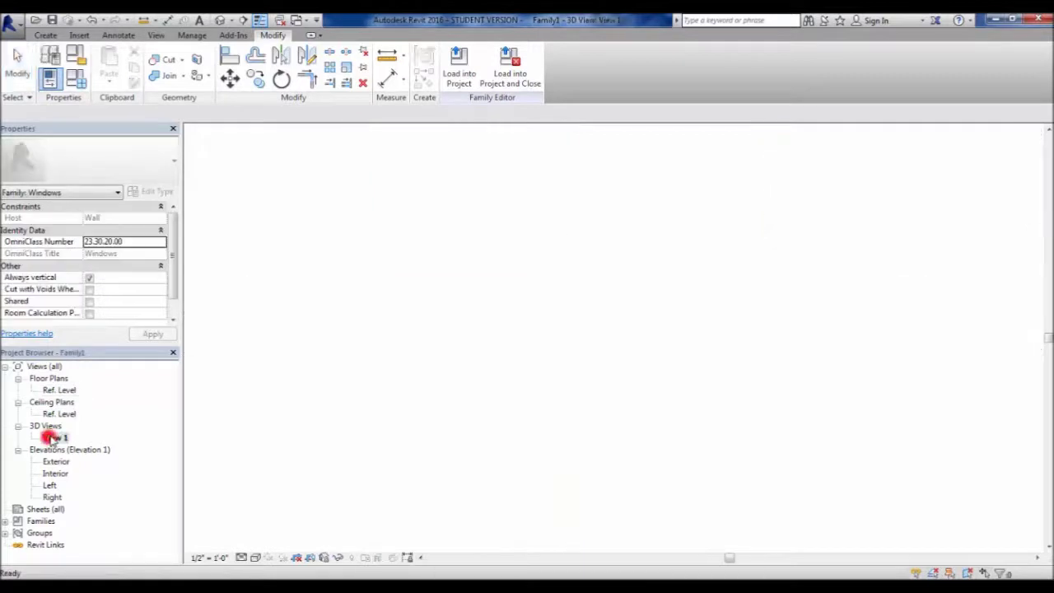
left_click(861, 346)
scroll(591, 437, "up", 3)
middle_click_drag(591, 437, 563, 393, "shift")
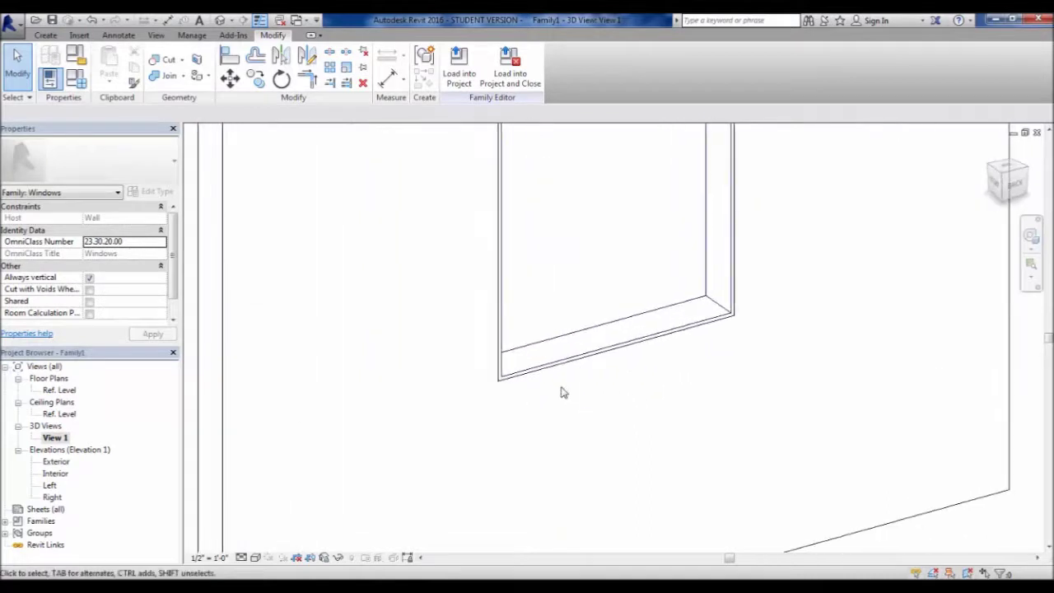
left_click(512, 377)
scroll(510, 375, "up", 3)
left_click(699, 406)
scroll(665, 386, "down", 1)
scroll(666, 385, "down", 3)
left_click(664, 369)
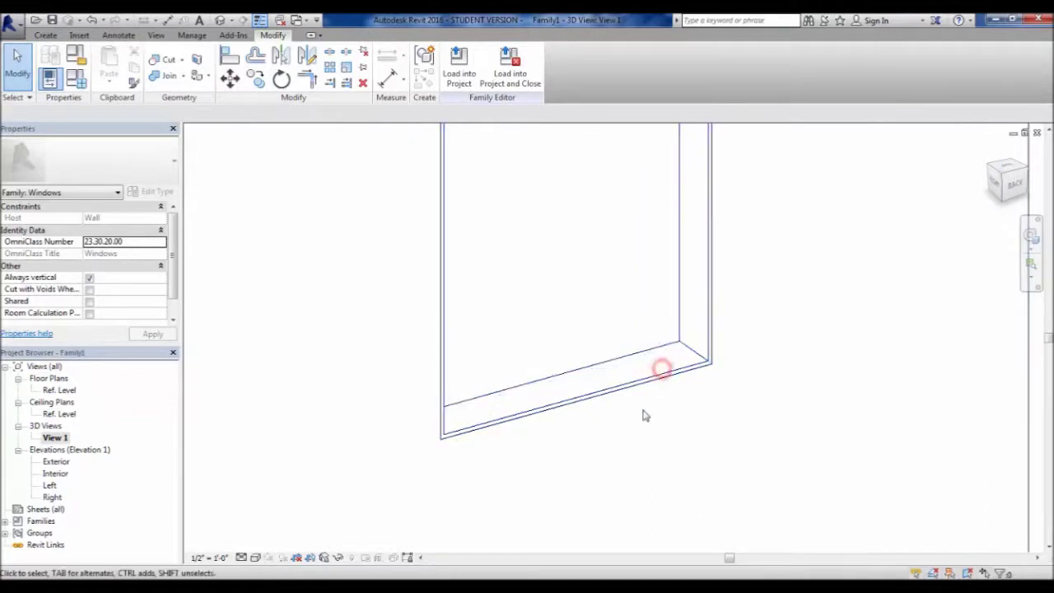
- Orbit the 3D view to examine the frame from another angle and check its extent by selecting it
middle_click_drag(645, 412, 455, 424, "shift")
scroll(452, 428, "down", 3)
scroll(450, 379, "up", 4)
middle_click_drag(492, 365, 402, 432, "shift")
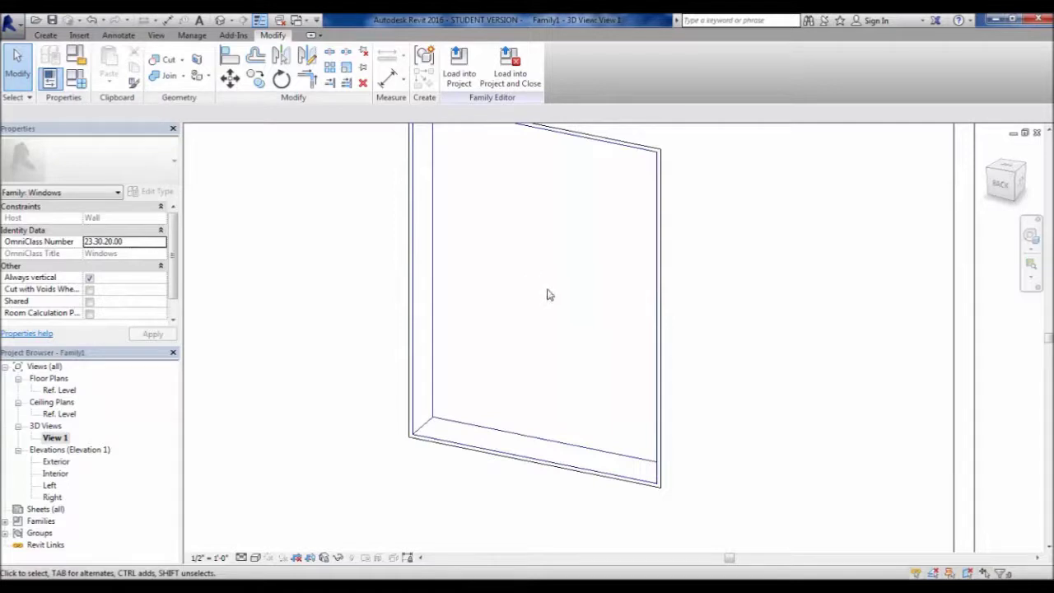
left_click(485, 424)
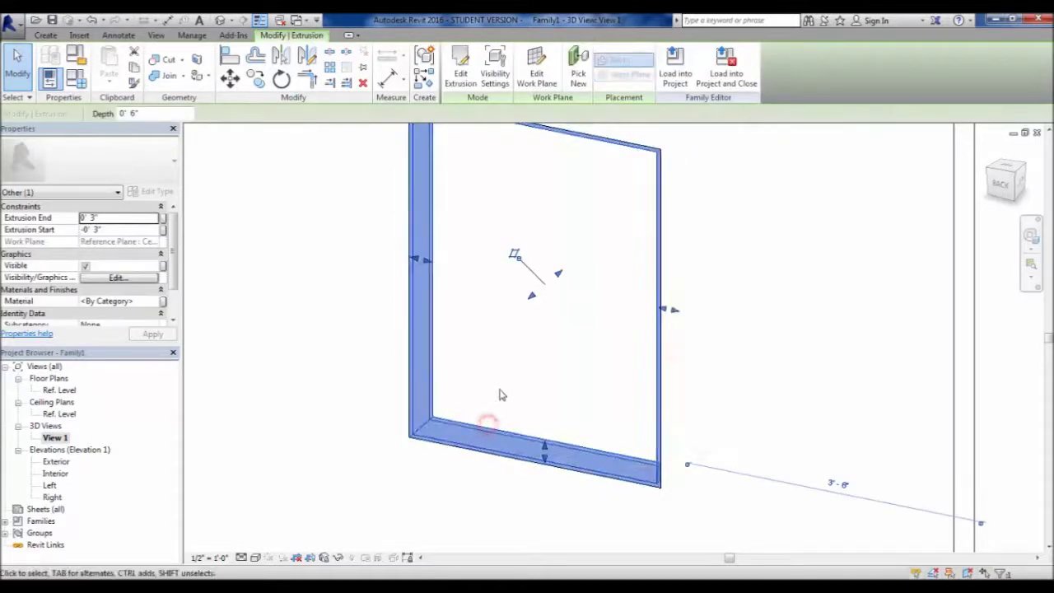
left_click(500, 394)
scroll(500, 394, "down", 2)
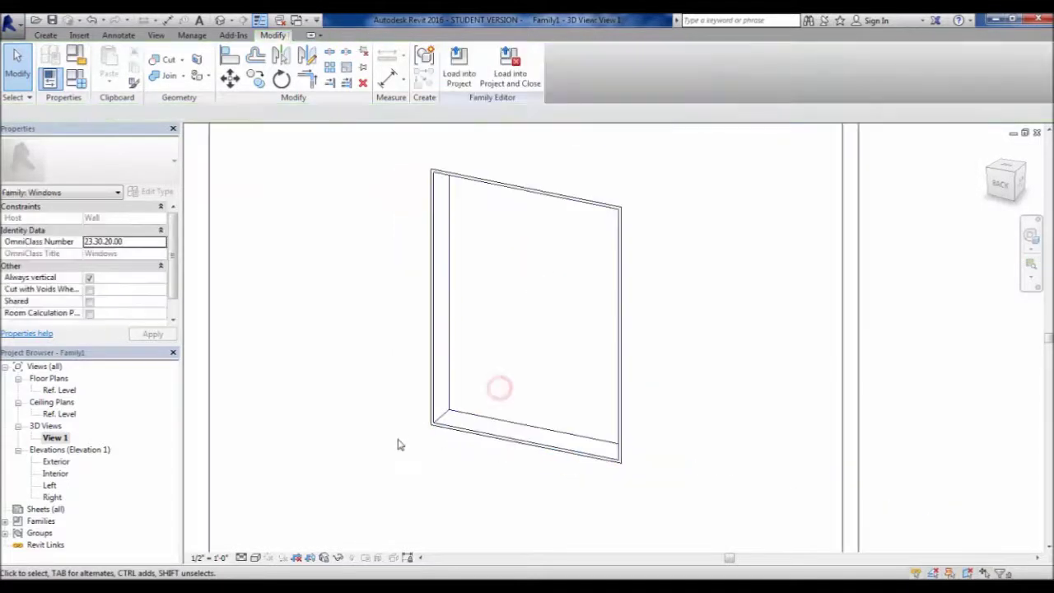
- Open the Exterior elevation, examine the frame extrusion's sketch lines in Edit Extrusion, and finish the sketch without changing it
double_click(57, 461)
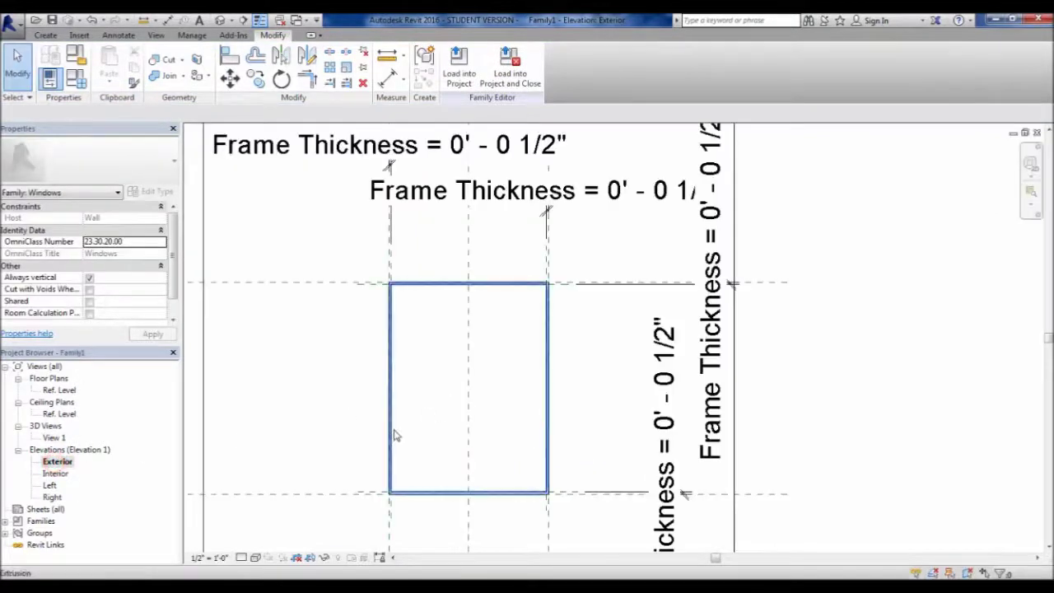
left_click(395, 430)
scroll(395, 431, "up", 2)
left_click(460, 70)
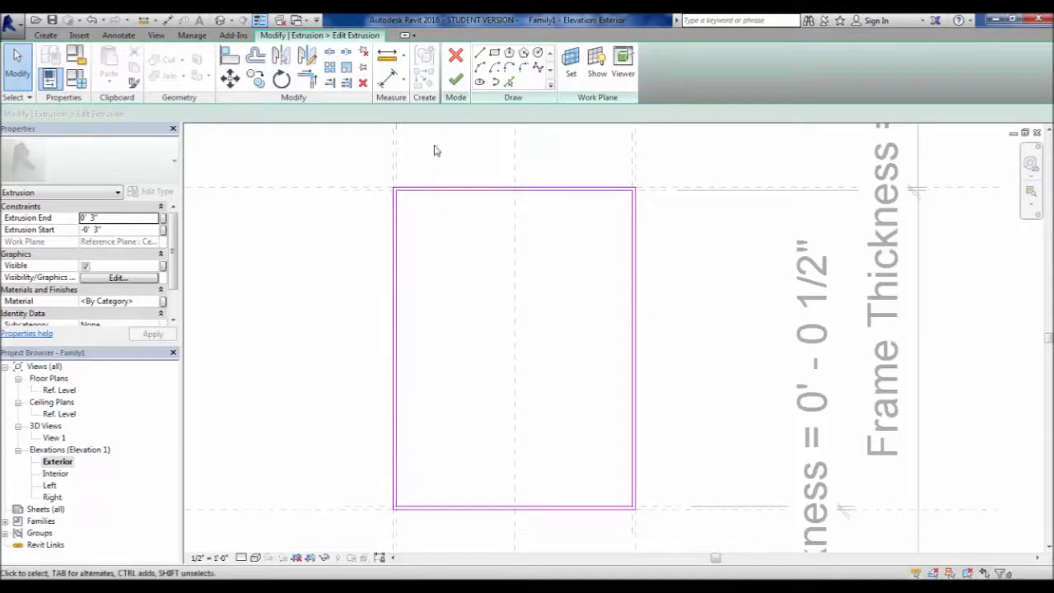
scroll(433, 151, "up", 3)
scroll(370, 296, "up", 2)
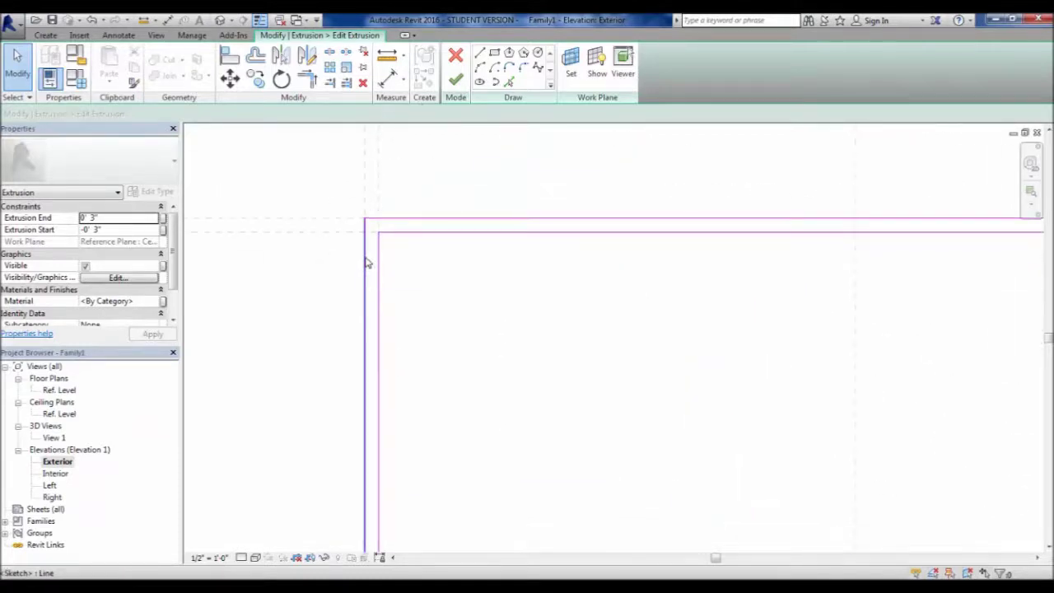
scroll(368, 263, "down", 3)
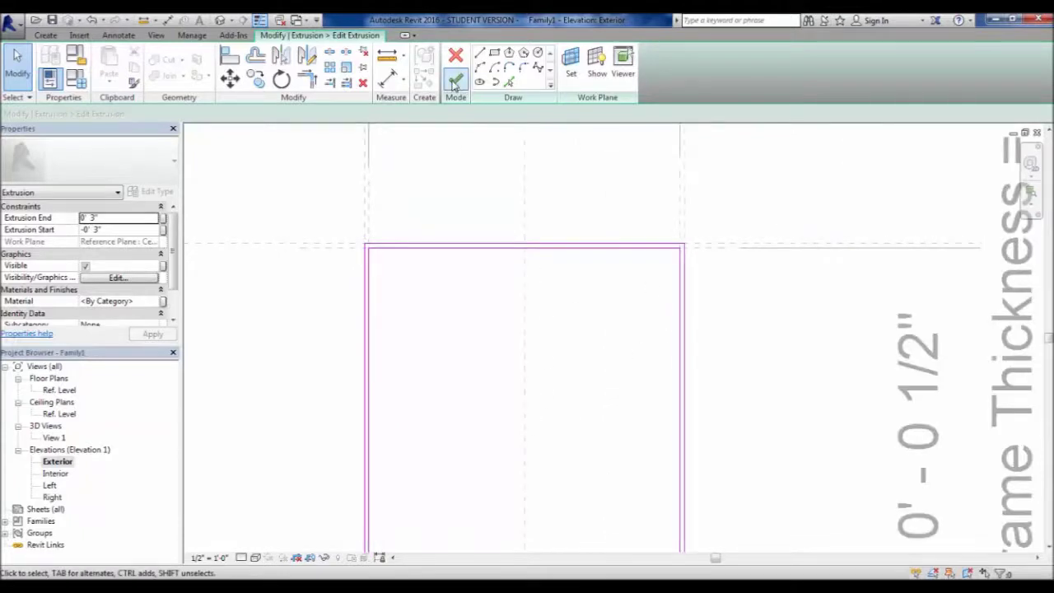
left_click(456, 82)
left_click(457, 330)
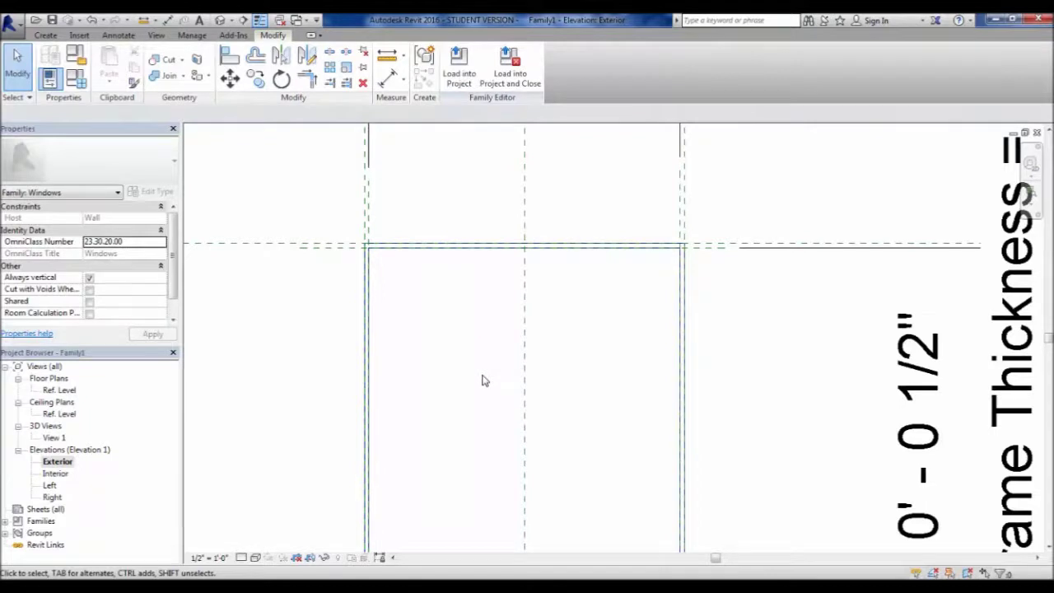
- Examine the frame's corners and the Frame Thickness reference planes in the Exterior elevation
scroll(472, 290, "down", 2)
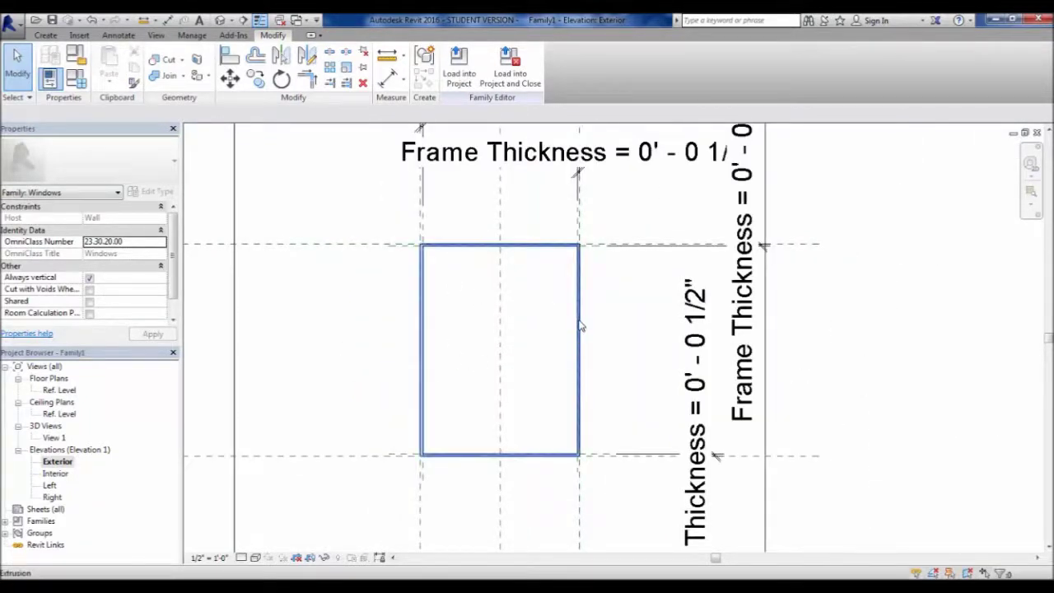
mouse_move(532, 390)
middle_mouse_down()
mouse_move(544, 382)
mouse_move(552, 390)
middle_mouse_up()
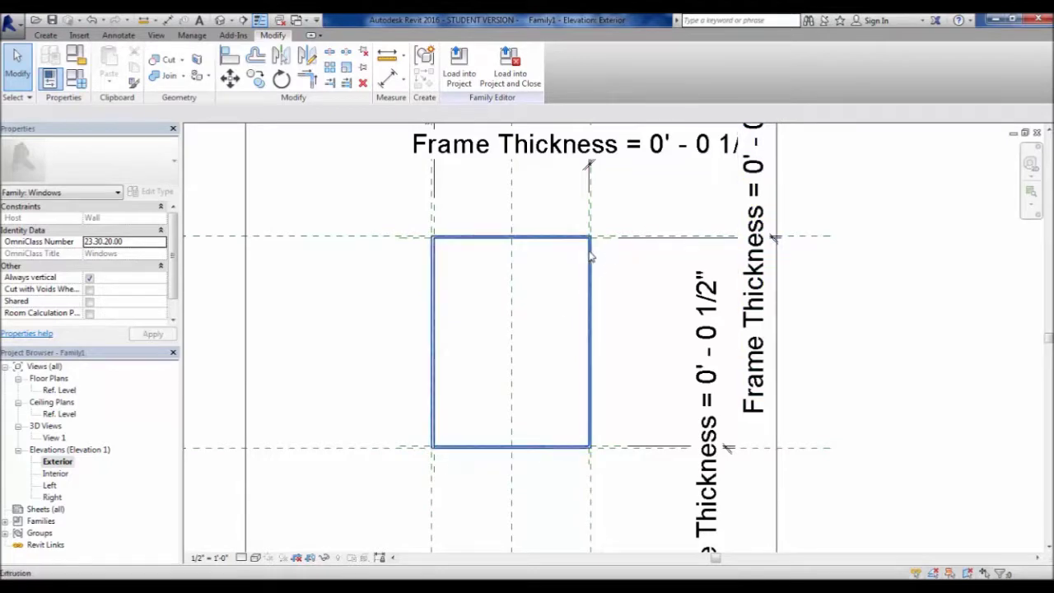
scroll(590, 257, "up", 2)
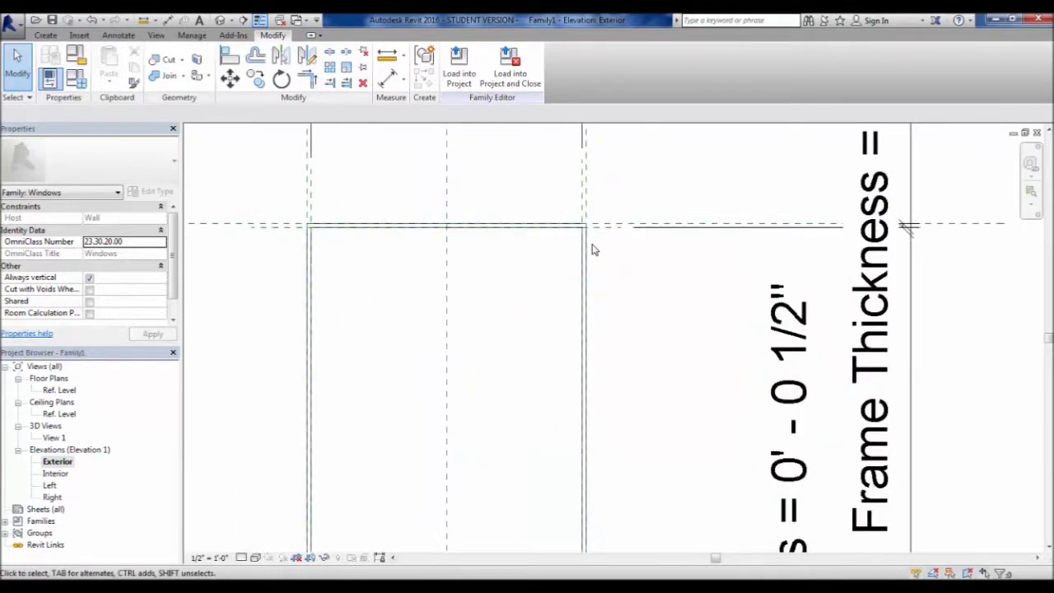
scroll(592, 250, "down", 2)
scroll(587, 329, "down", 1)
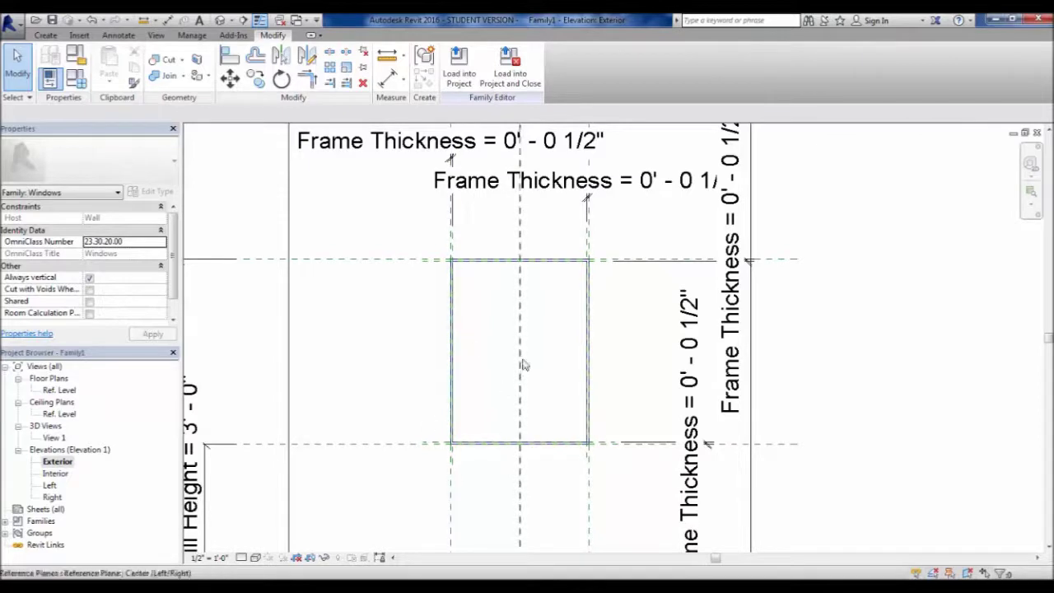
scroll(549, 296, "up", 3)
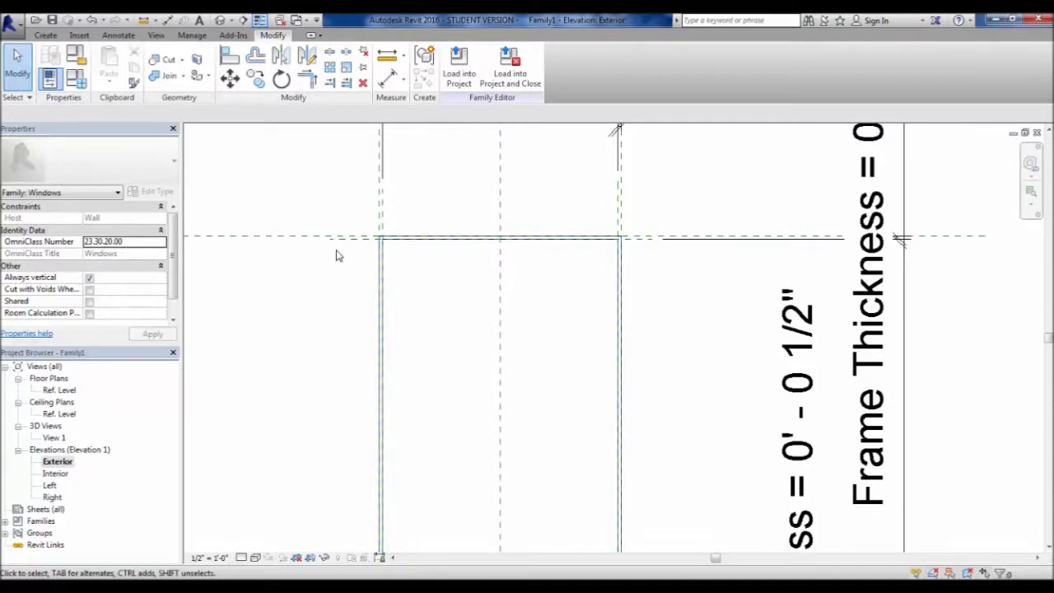
scroll(683, 245, "up", 2)
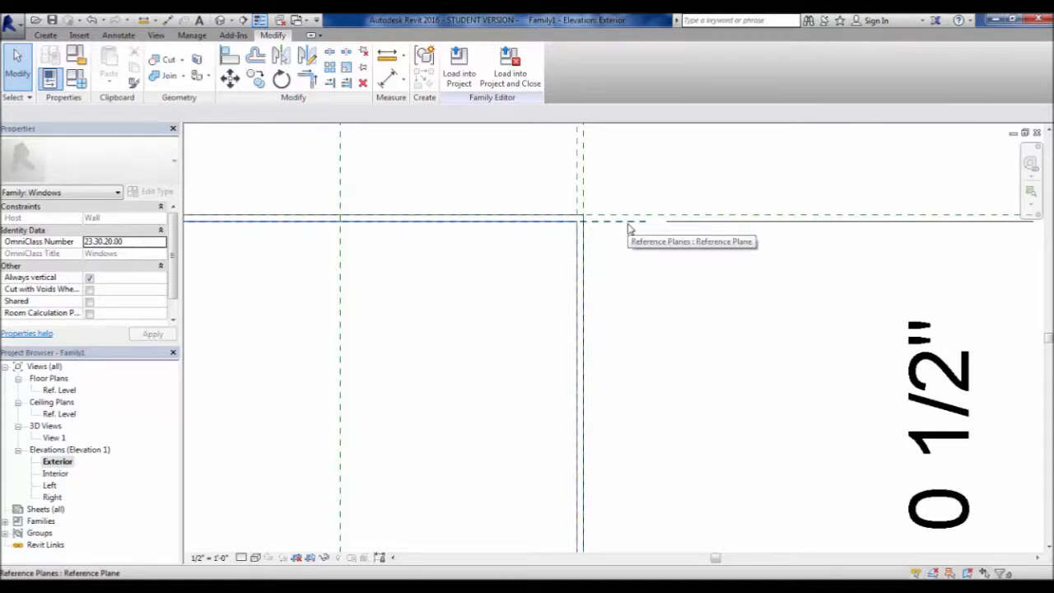
scroll(626, 229, "down", 2)
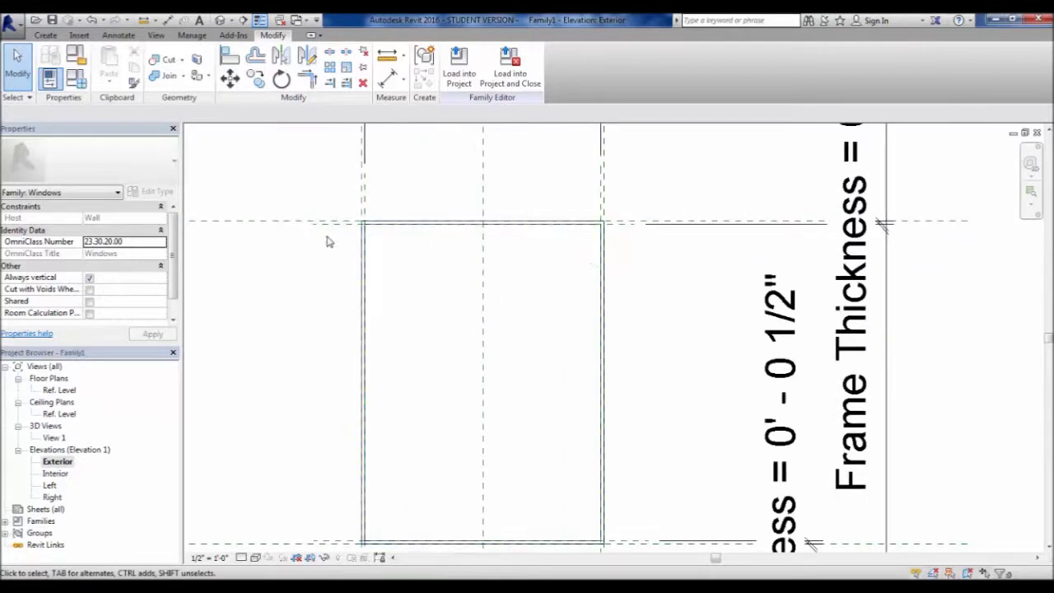
middle_click_drag(524, 350, 583, 271)
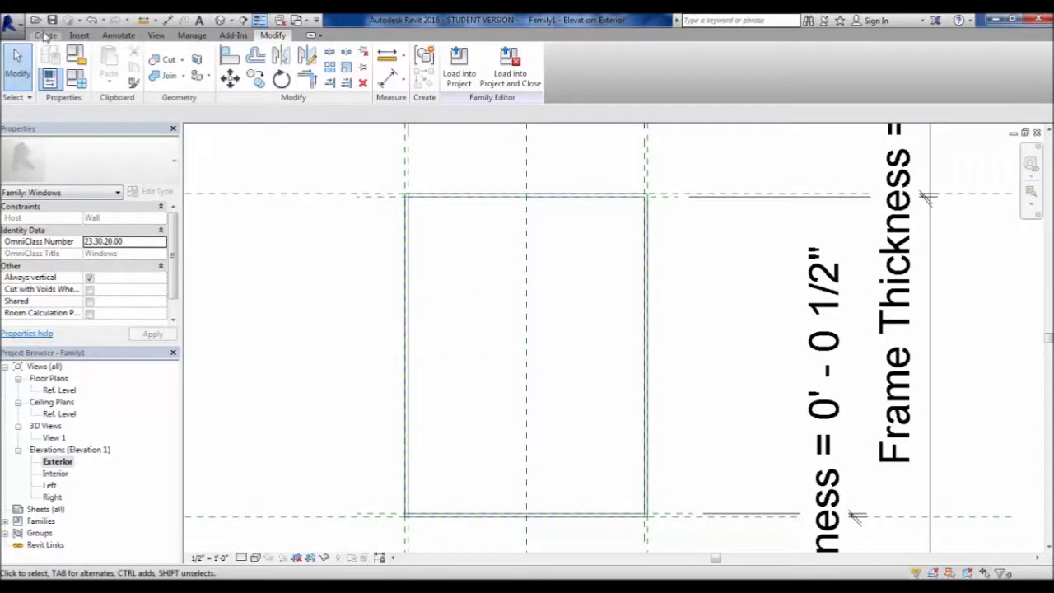
- Draw two vertical reference planes, each about 2 inches inside the frame's left and right inner edges
left_click(45, 35)
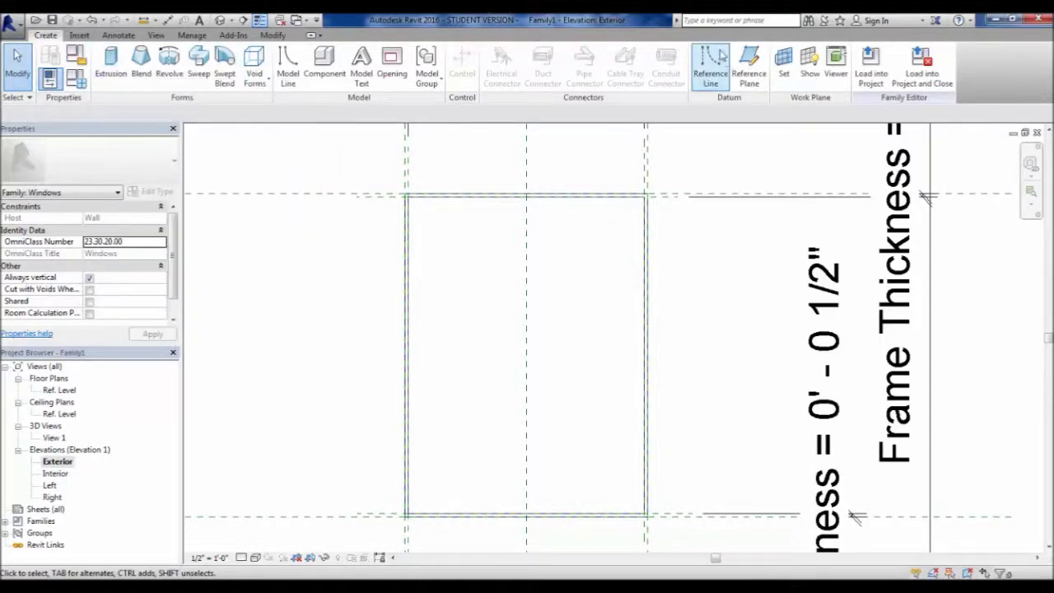
left_click(748, 70)
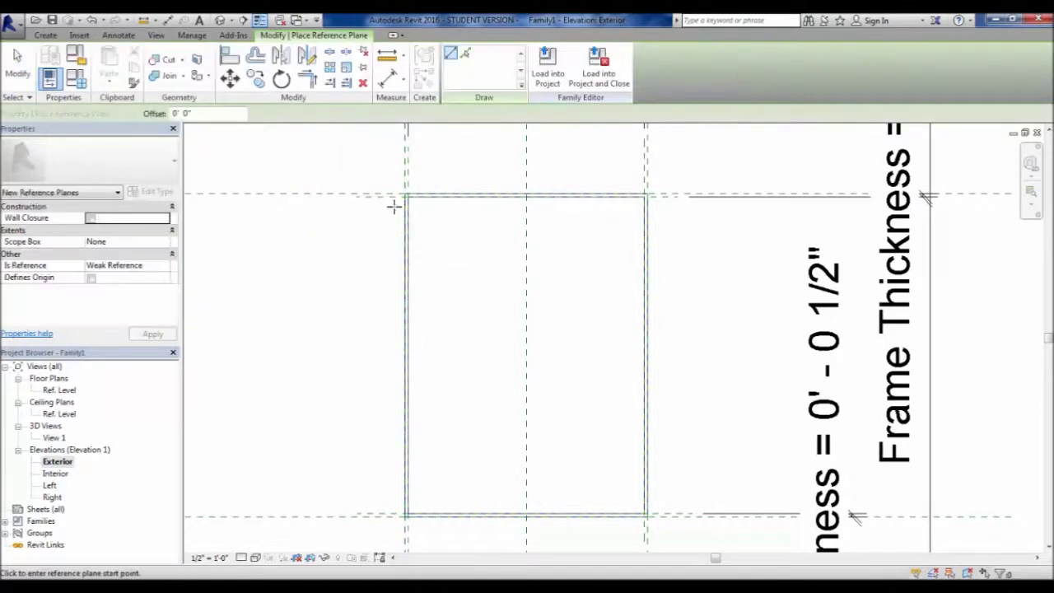
left_click(422, 168)
left_click(422, 533)
left_click(629, 165)
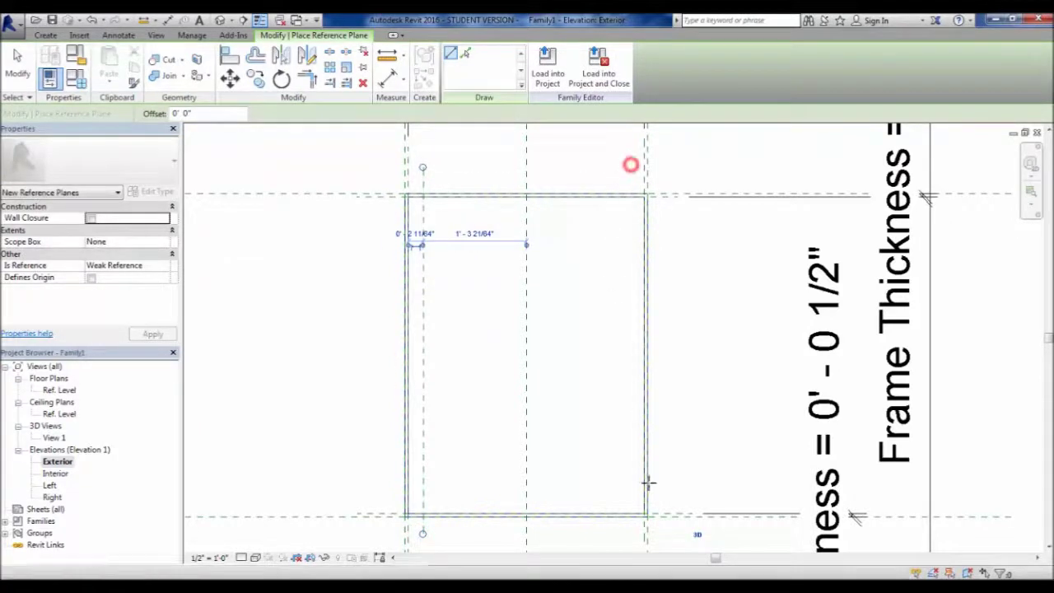
left_click(629, 533)
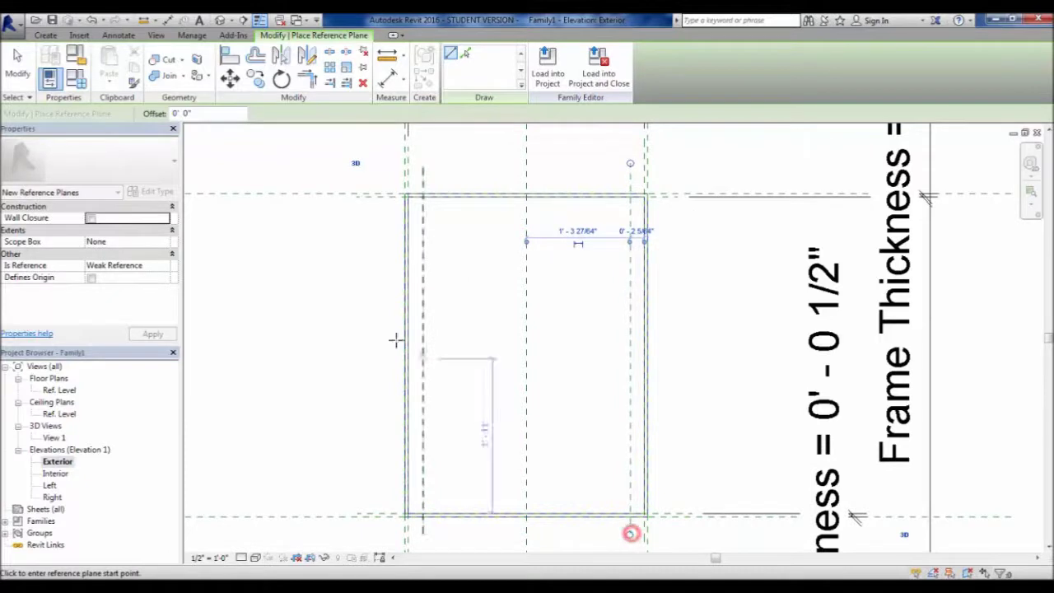
- Draw two horizontal reference planes, about 2 inches below the frame's top inner edge and about 1 3/4 inches above its bottom inner edge
left_click(376, 210)
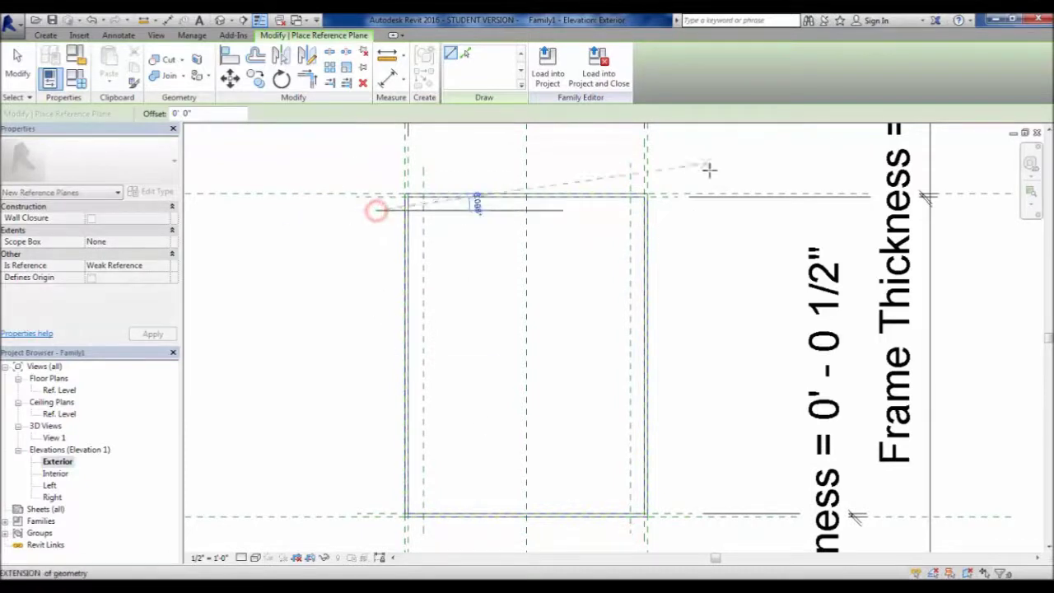
left_click(675, 210)
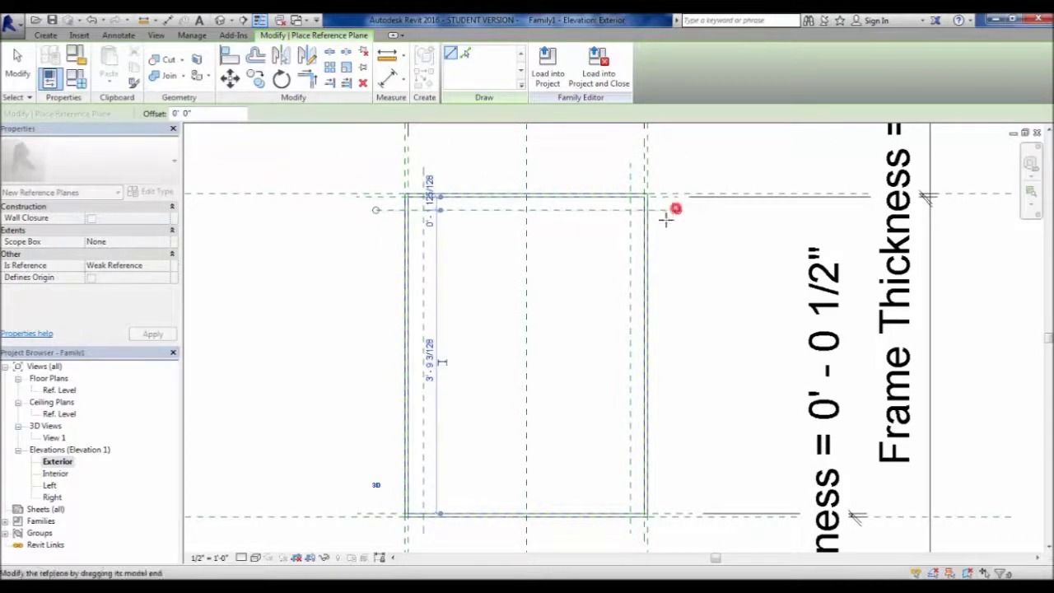
left_click(363, 502)
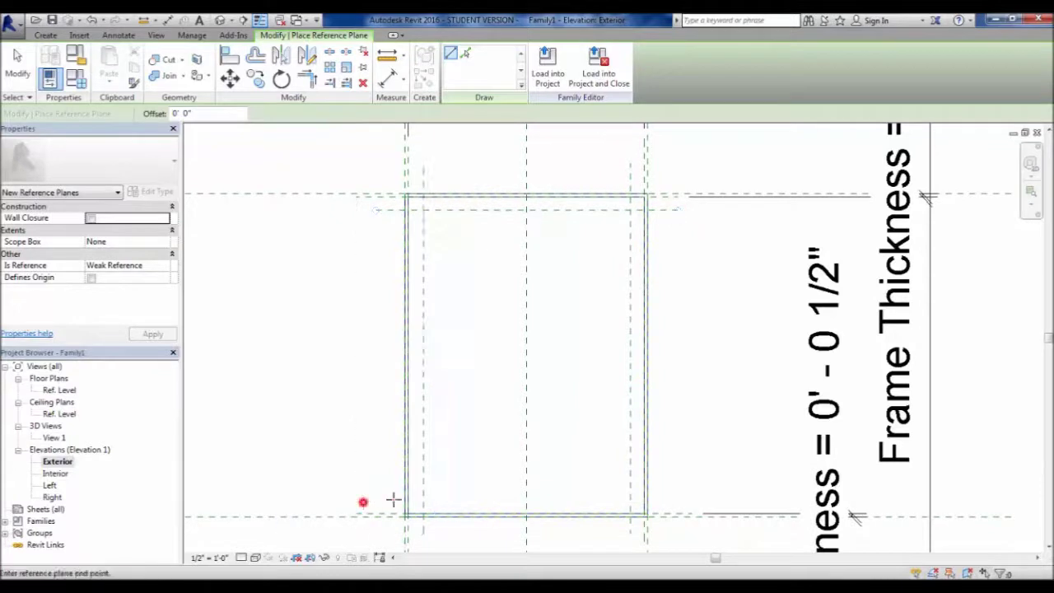
left_click(670, 502)
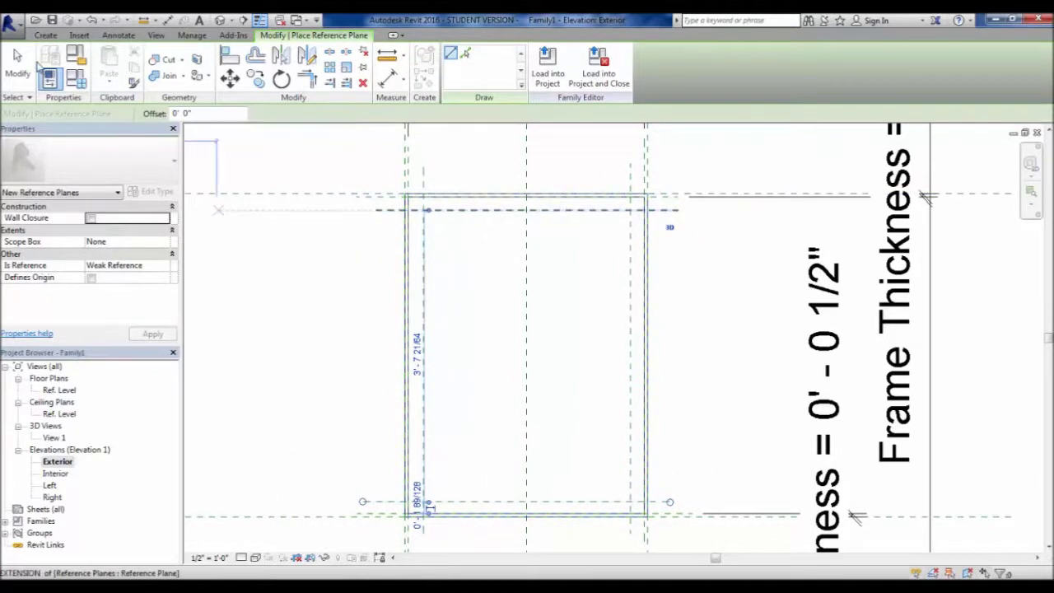
left_click(18, 62)
- Place an aligned dimension between the frame's left inner reference plane and the new vertical plane beside it, above the frame
scroll(449, 194, "up", 2)
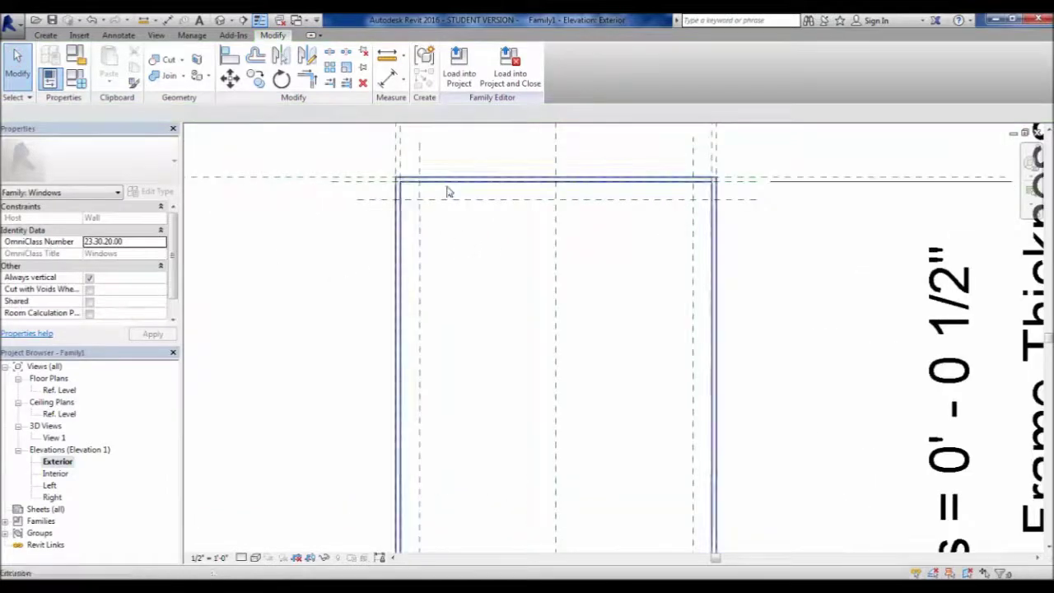
scroll(476, 248, "down", 2)
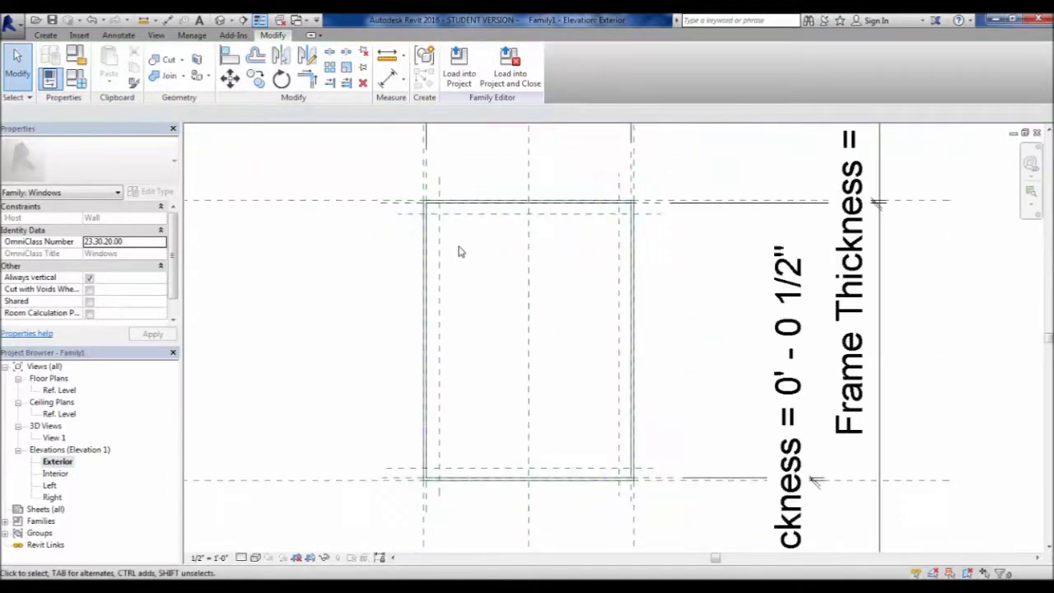
middle_click_drag(496, 338, 506, 360)
scroll(487, 329, "up", 1)
scroll(478, 280, "up", 1)
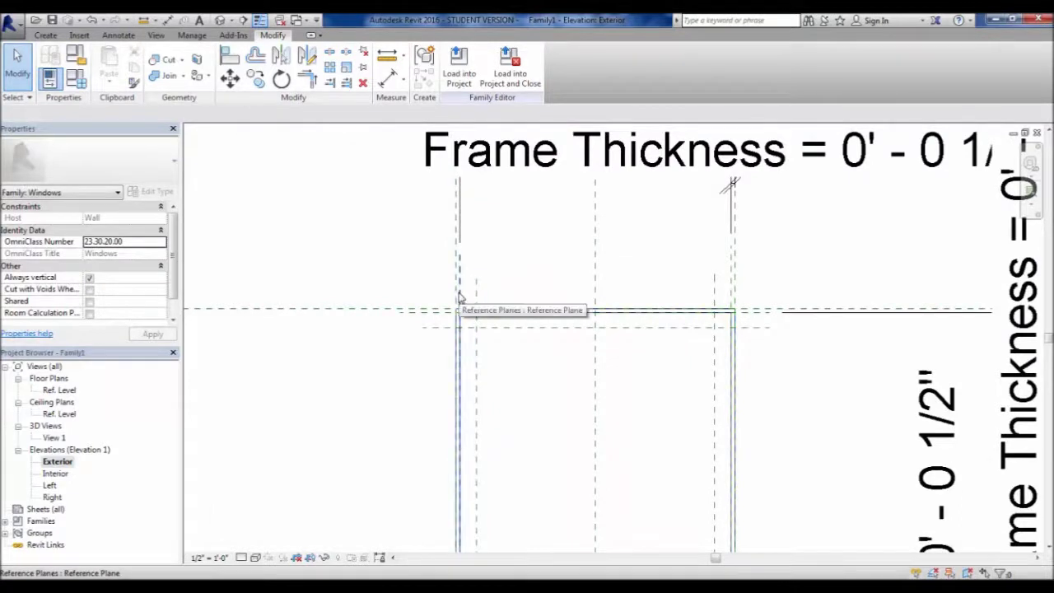
scroll(460, 301, "up", 2)
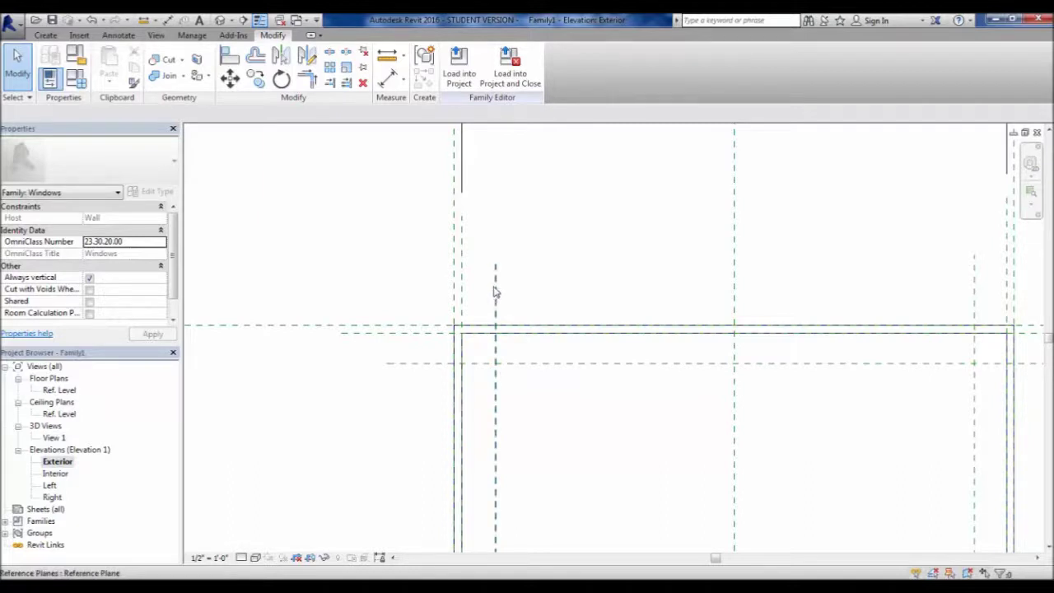
left_click(387, 78)
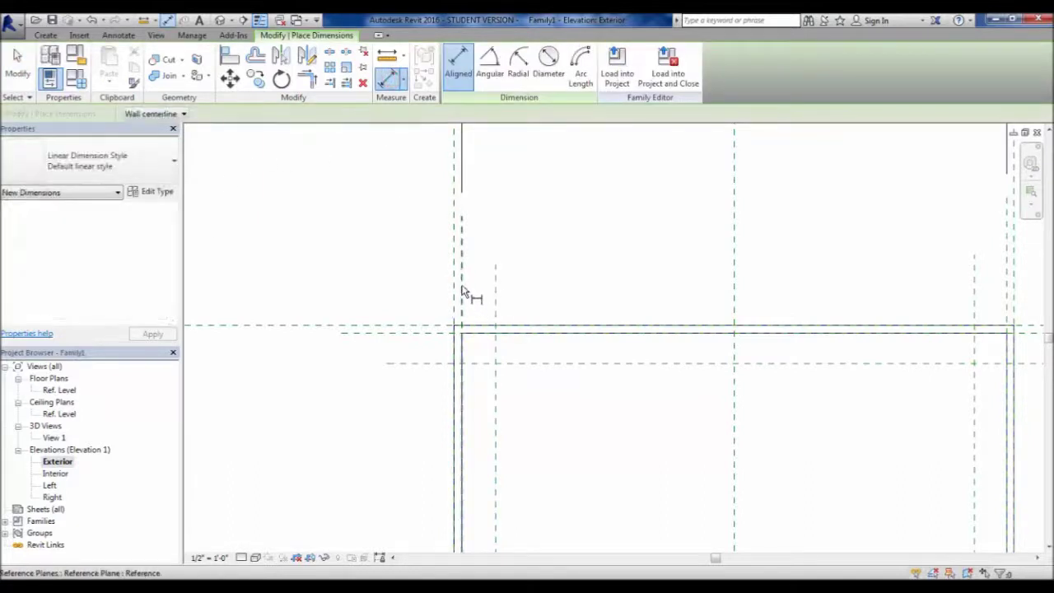
left_click(462, 287)
left_click(496, 300)
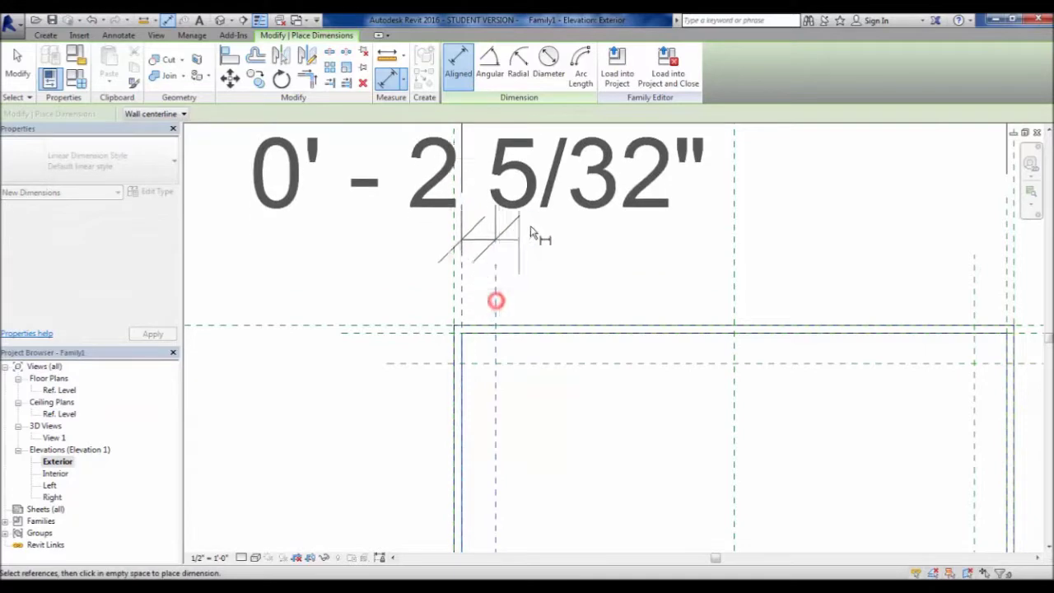
left_click(557, 214)
- Place an aligned dimension between the new right vertical reference plane and the frame's right inner reference plane, above the frame
scroll(376, 366, "down", 2)
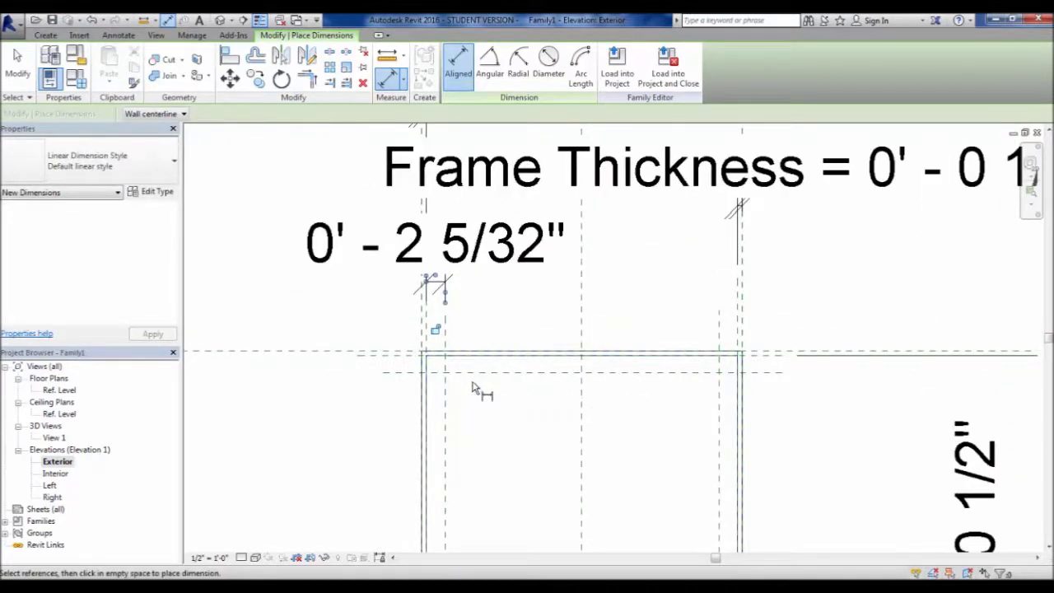
scroll(668, 331, "up", 2)
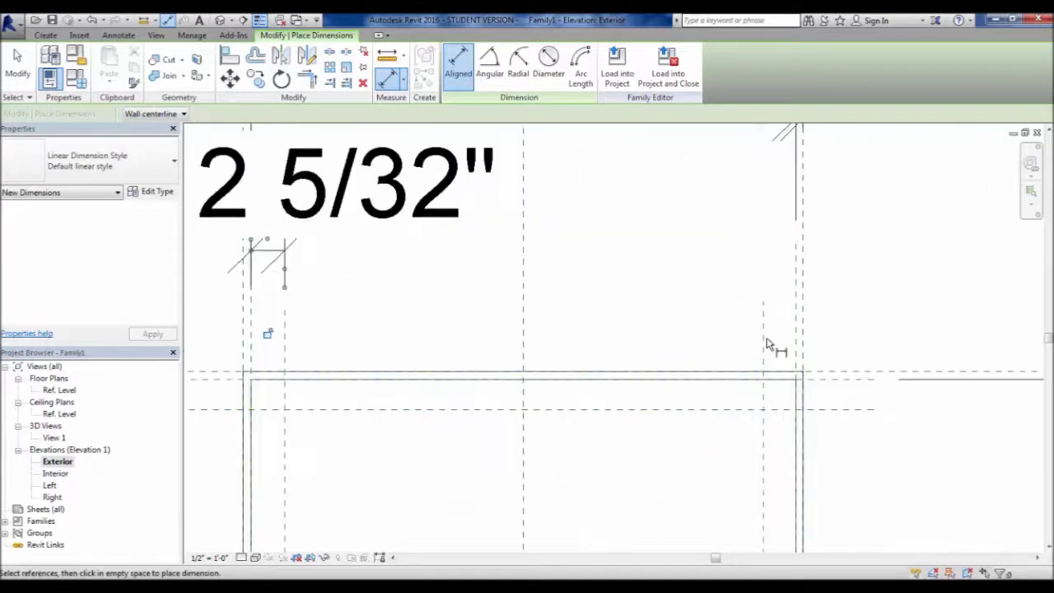
left_click(786, 356)
left_click(799, 361)
left_click(719, 221)
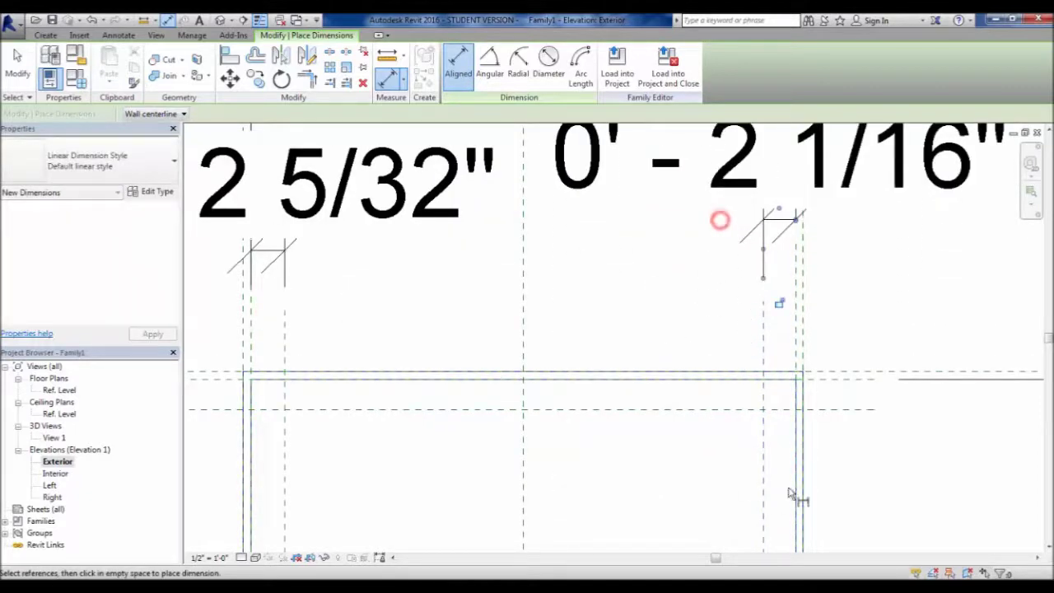
- Place an aligned dimension between the new upper horizontal reference plane and the frame's top inner reference plane, beside the upper right corner
left_click(831, 390)
left_click(835, 372)
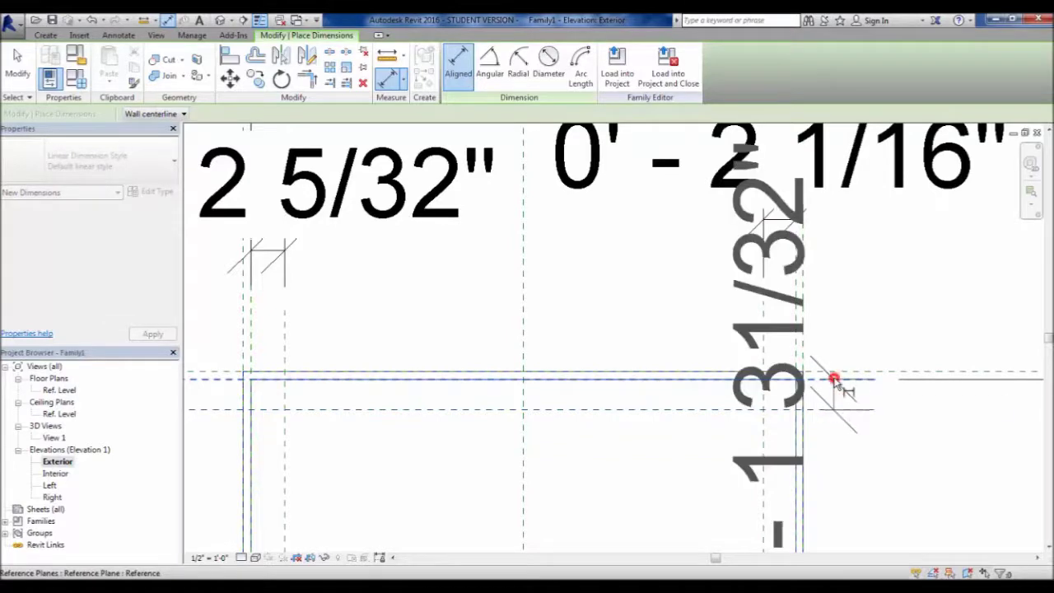
scroll(835, 373, "down", 2)
left_click(856, 422)
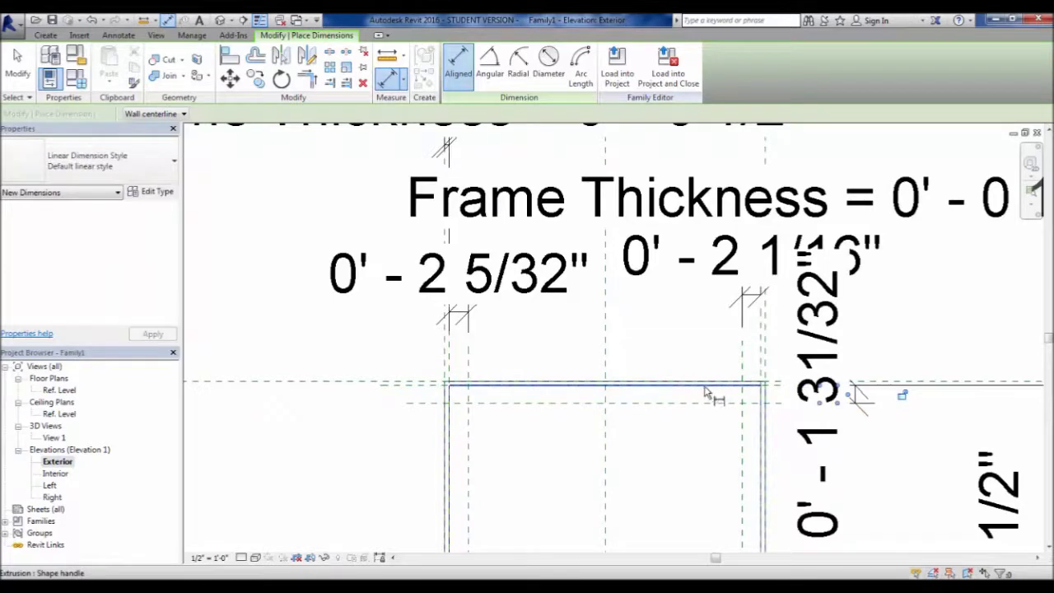
- Dimension the distance between the frame's bottom inner reference plane and the horizontal reference plane just above it
scroll(630, 283, "down", 2)
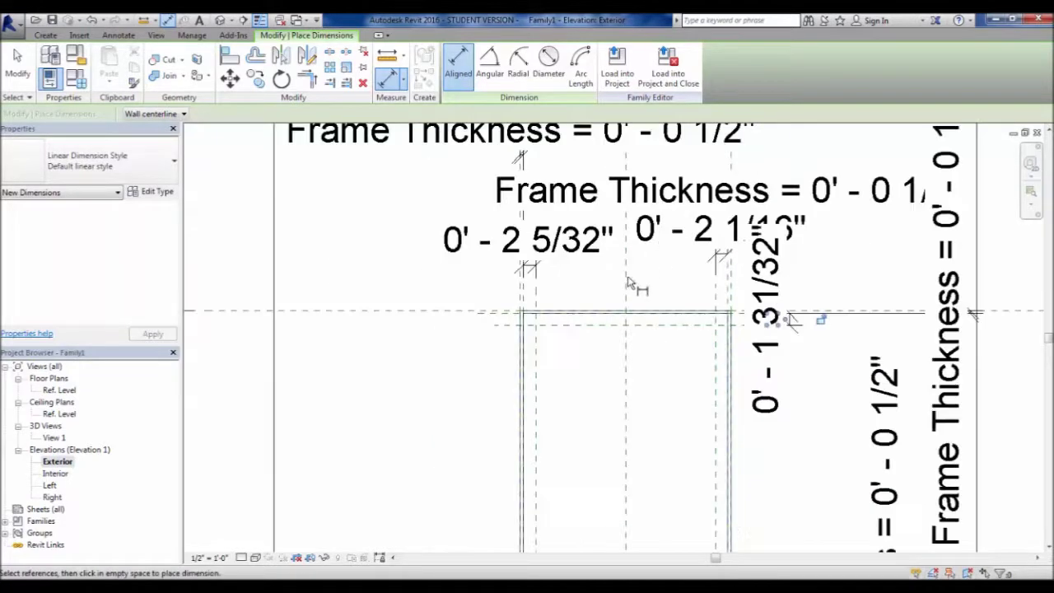
scroll(693, 410, "up", 3)
scroll(694, 410, "up", 2)
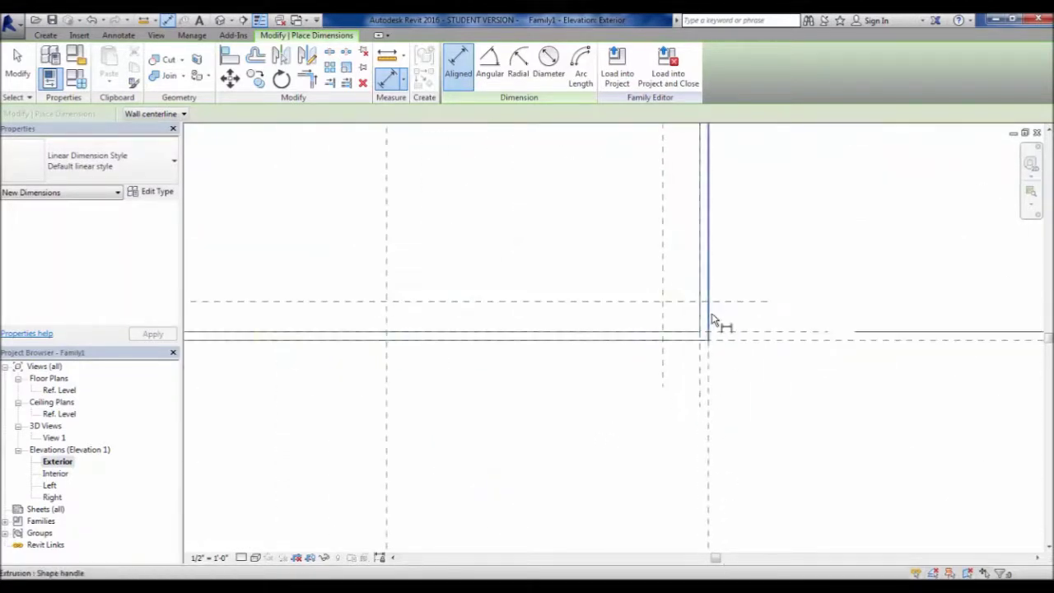
left_click(738, 332)
left_click(744, 302)
scroll(859, 287, "down", 4)
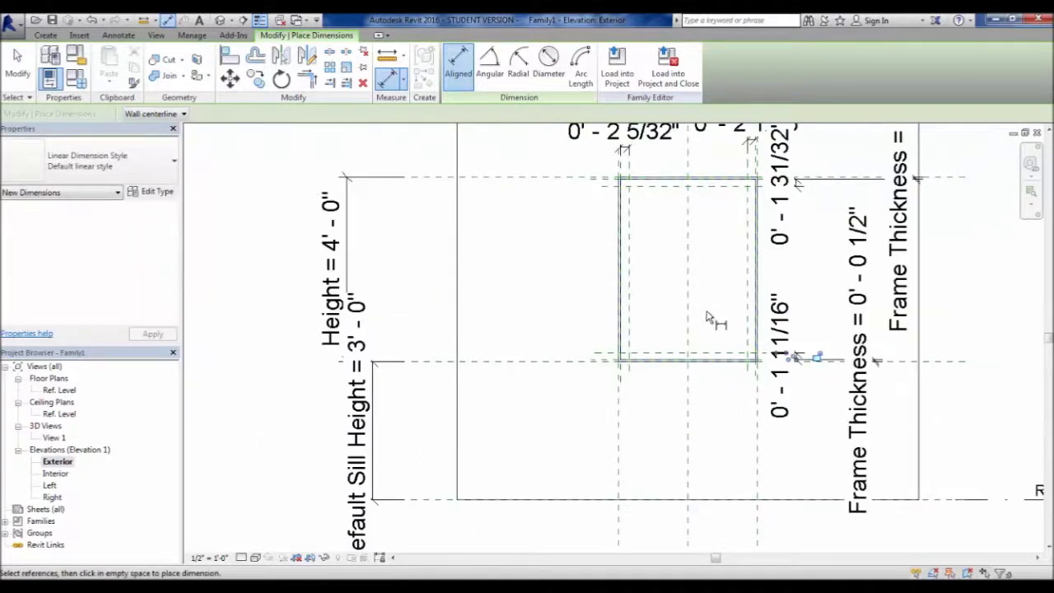
middle_click_drag(723, 278, 722, 312)
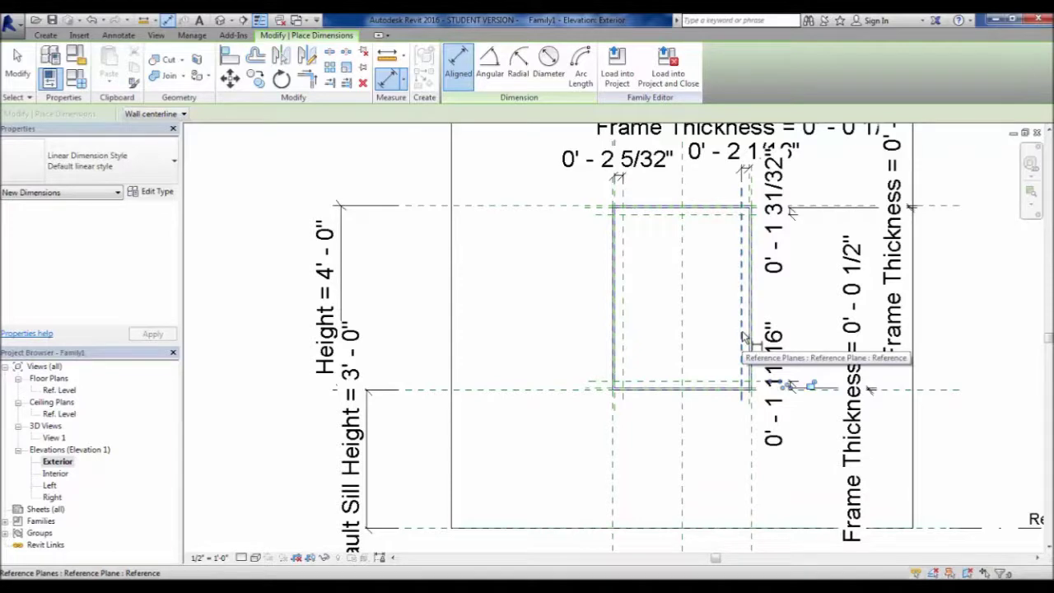
middle_click_drag(685, 329, 594, 447)
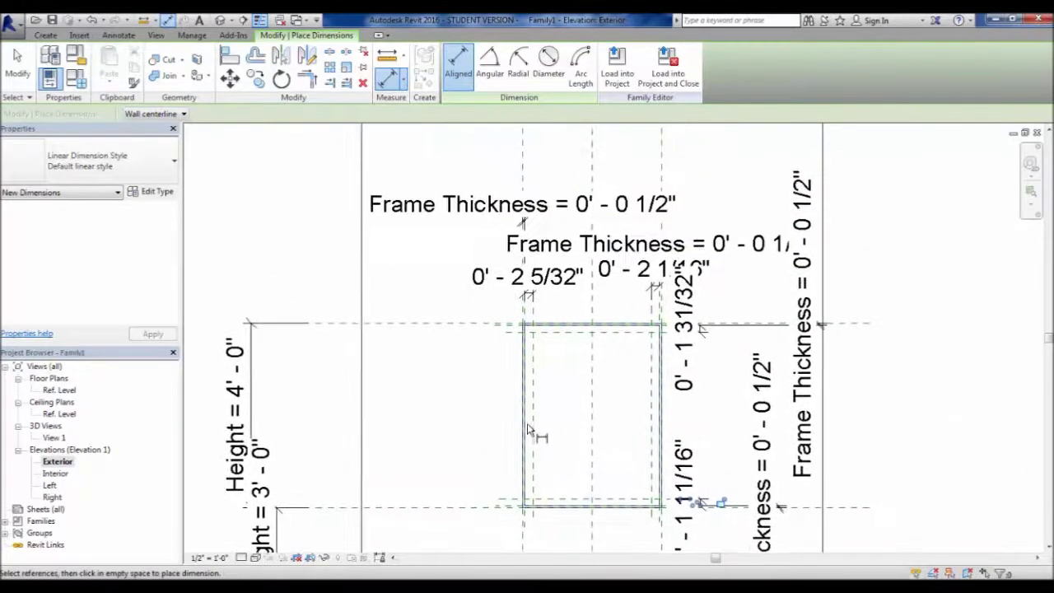
scroll(540, 425, "down", 2)
left_click(16, 62)
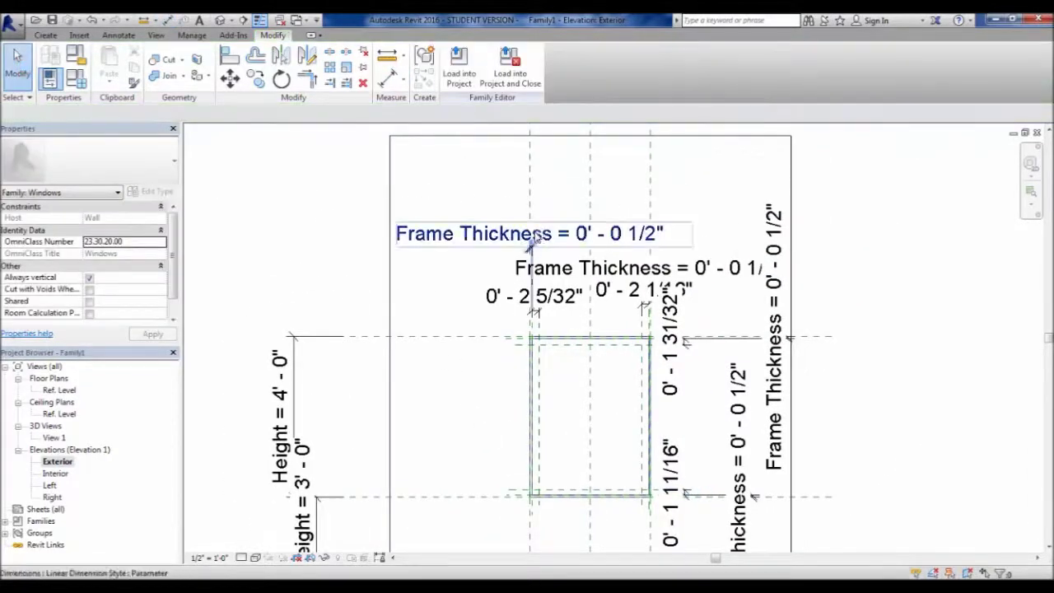
- Move the two Frame Thickness dimensions above the window higher and shift the 0' - 1 31/32" dimension slightly farther from the frame
left_click_drag(543, 235, 539, 148)
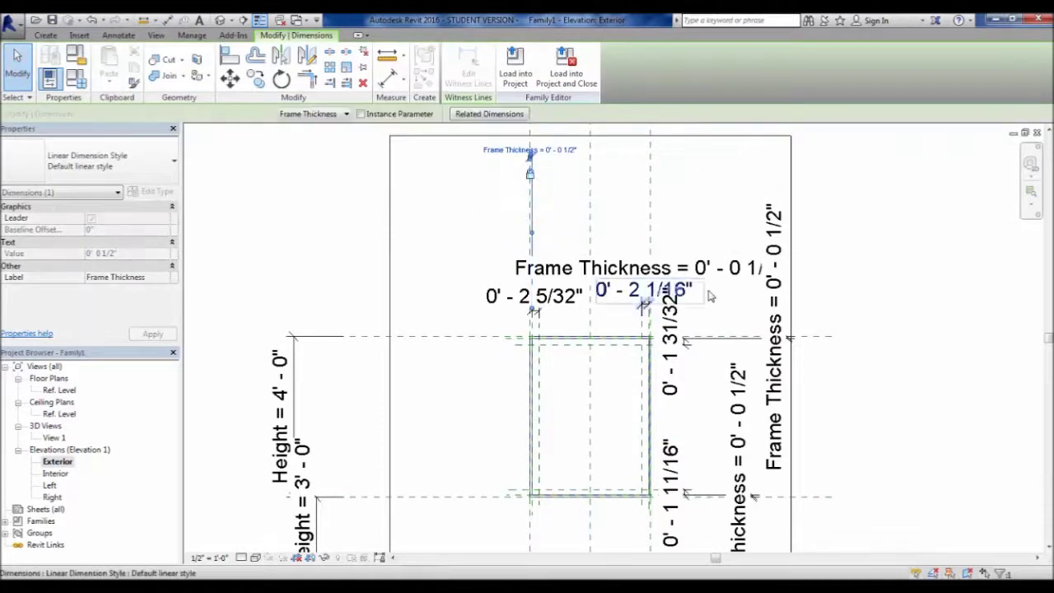
left_click_drag(705, 265, 698, 174)
left_click(713, 250)
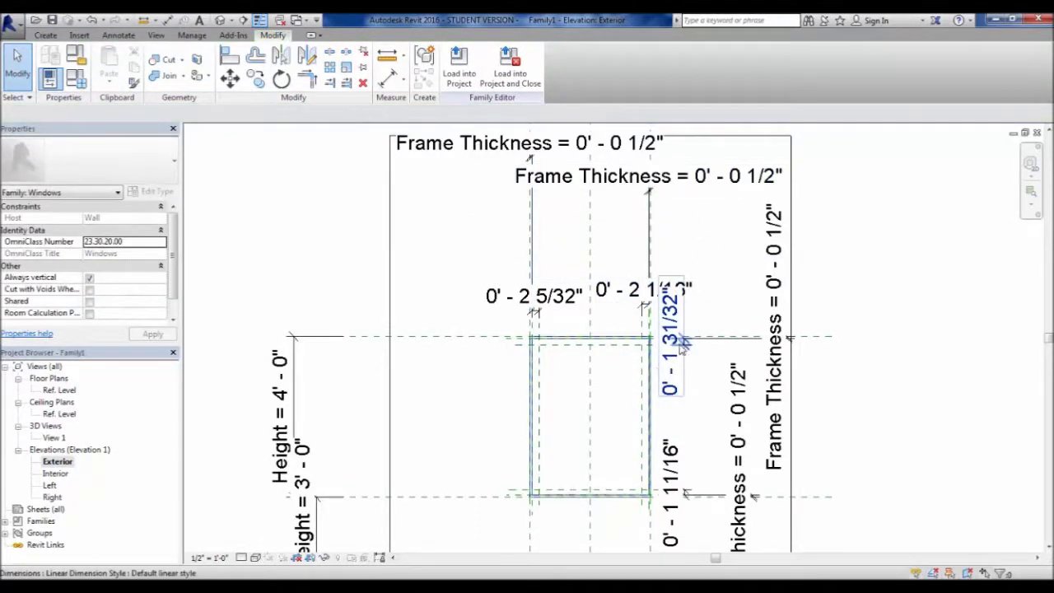
left_click_drag(683, 344, 706, 344)
left_click(711, 422)
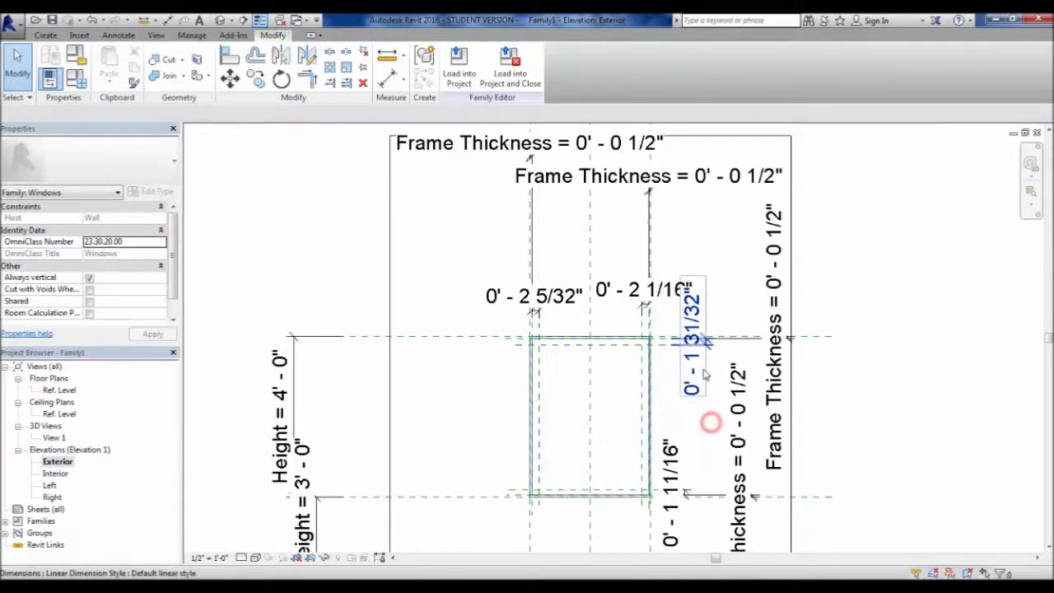
scroll(669, 375, "up", 3)
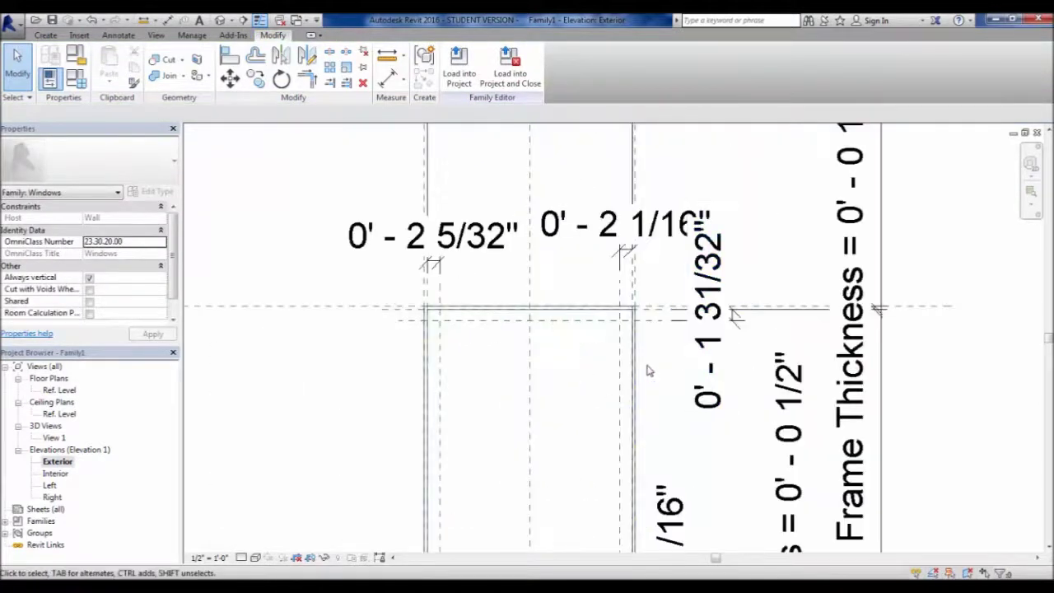
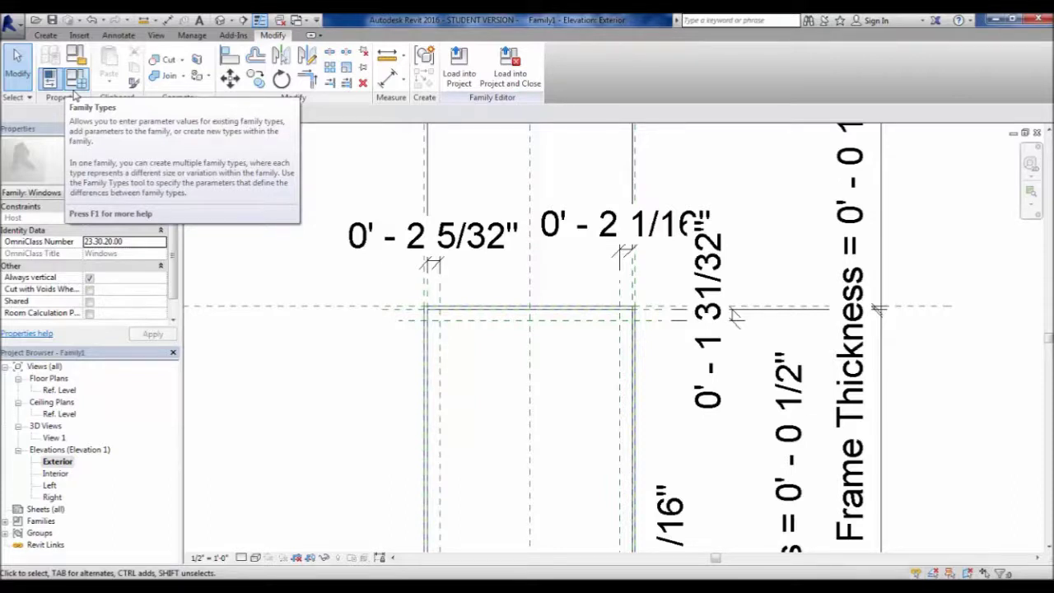
- Set the left inset reference plane's distance from the frame's left inner reference plane to 2 1/2"
left_click(451, 344)
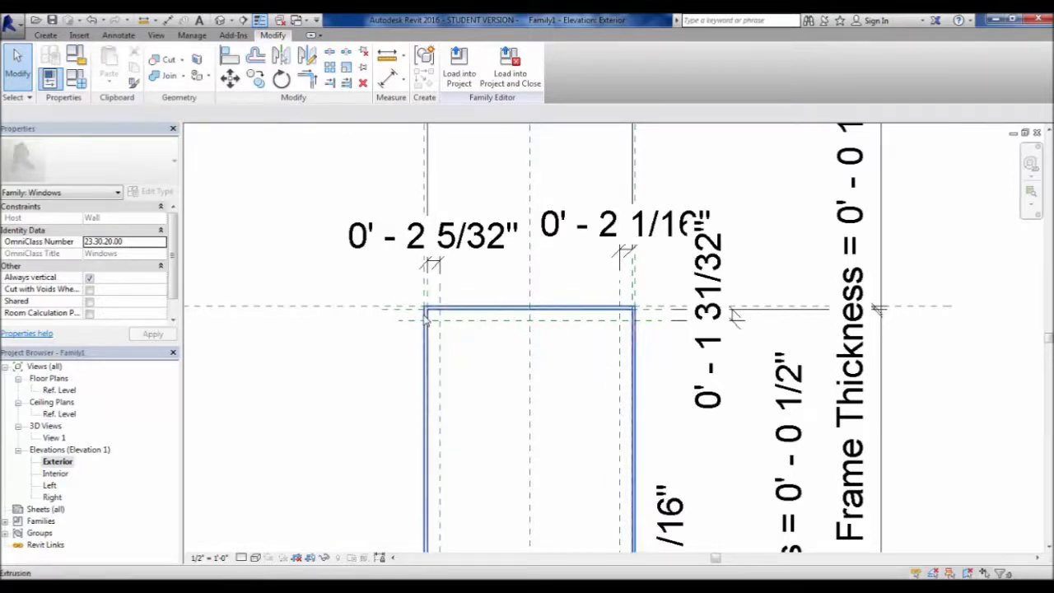
scroll(459, 353, "up", 2)
scroll(471, 228, "down", 2)
middle_click_drag(467, 309, 477, 343)
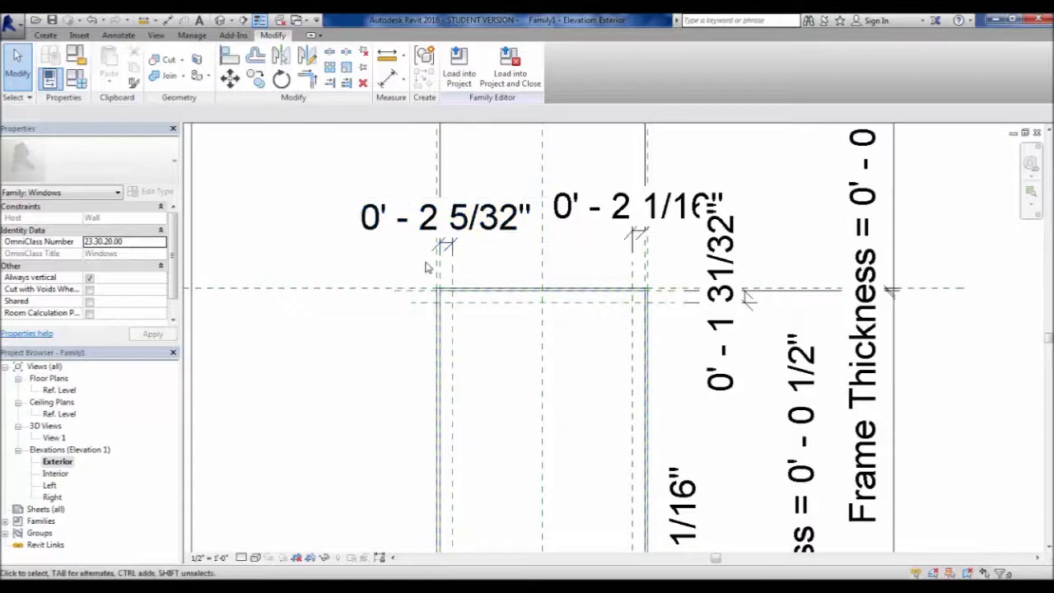
scroll(433, 266, "up", 2)
left_click(471, 289)
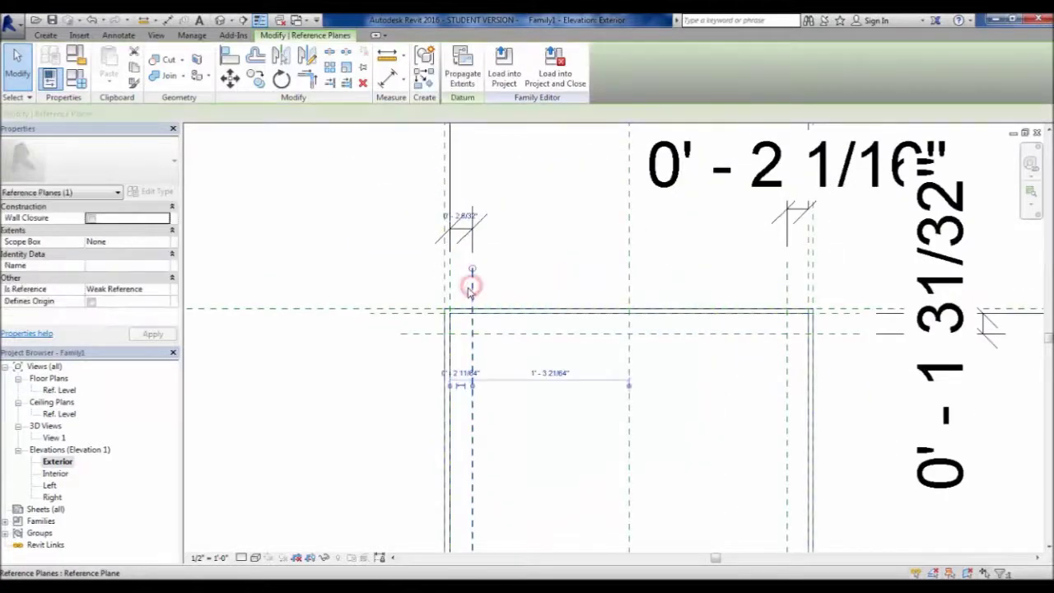
left_click(517, 270)
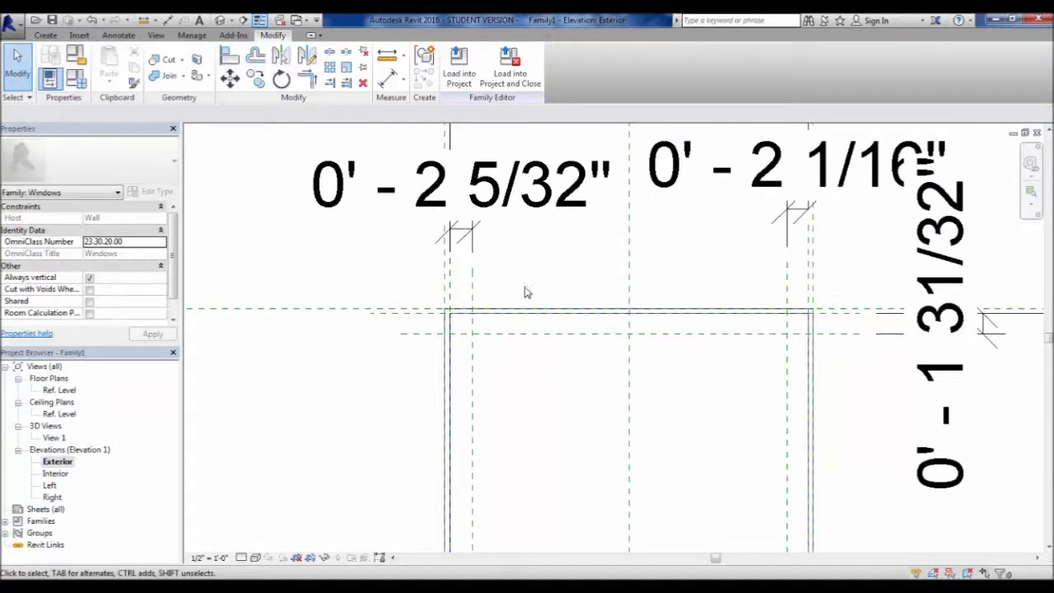
middle_click_drag(501, 388, 438, 402)
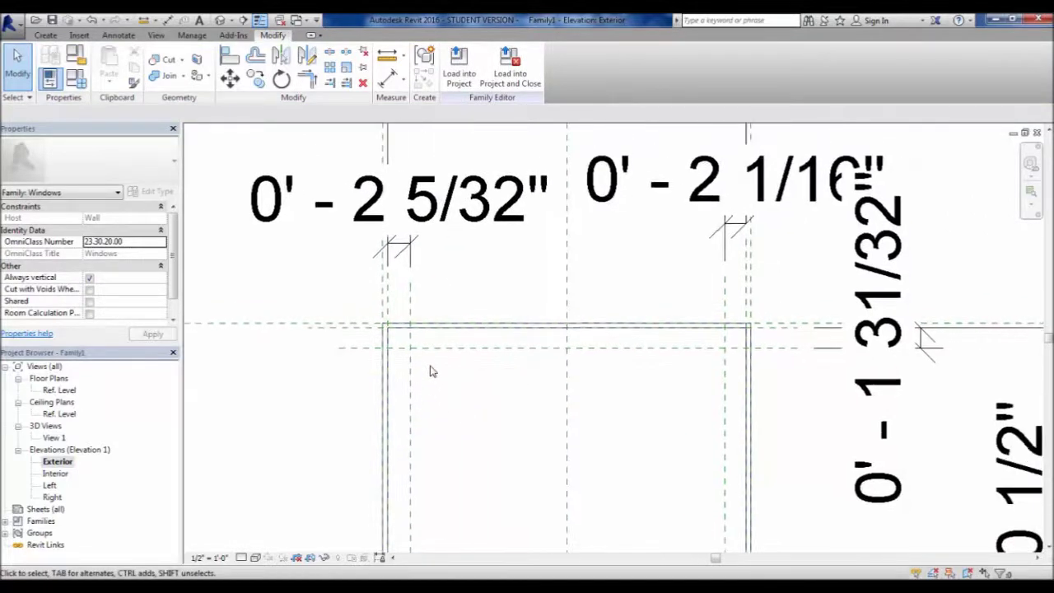
left_click(411, 372)
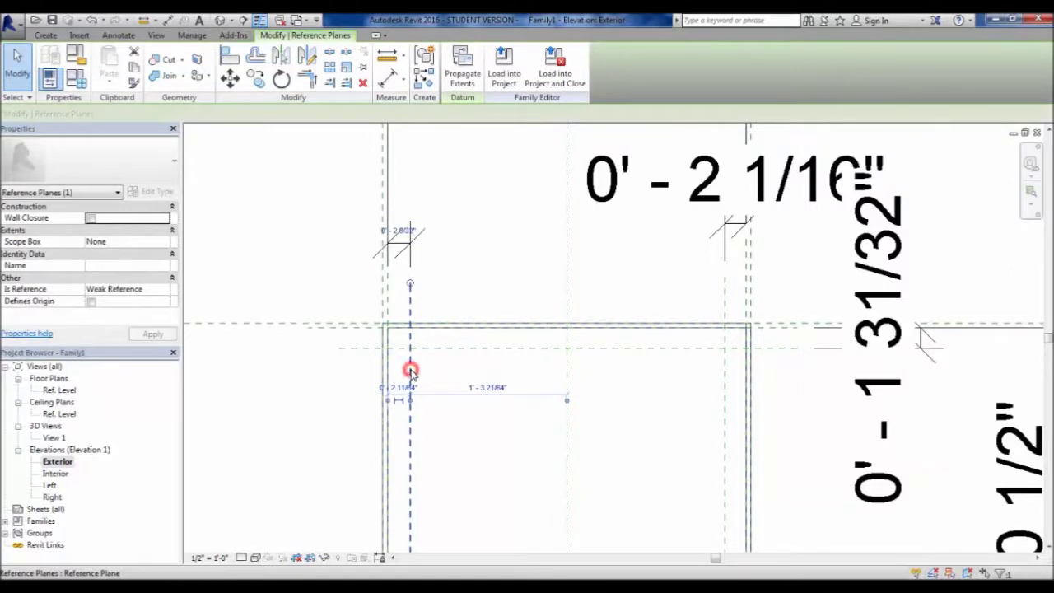
left_click(409, 233)
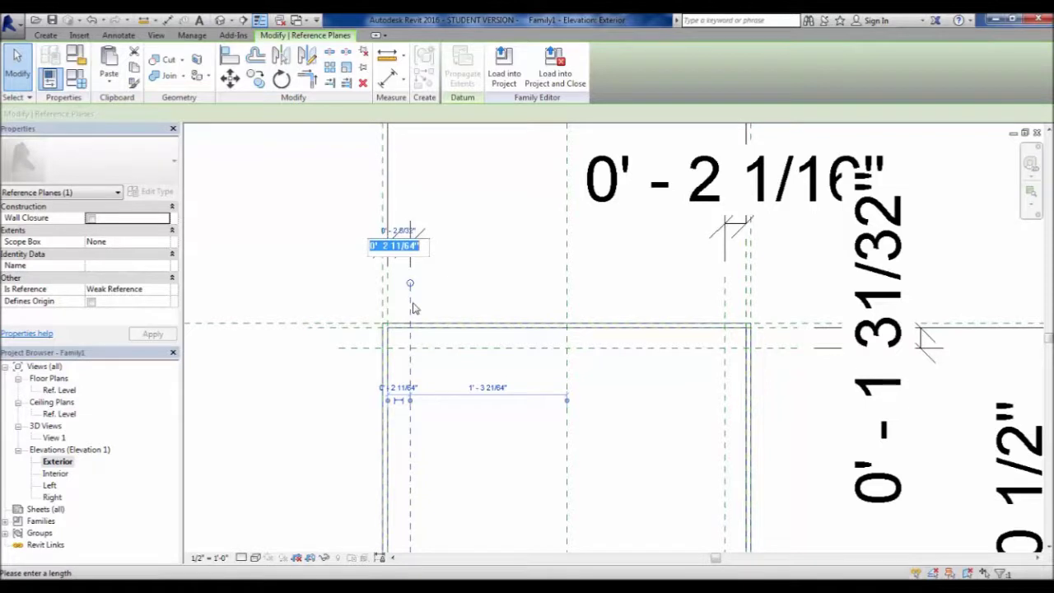
type("2 1/2")
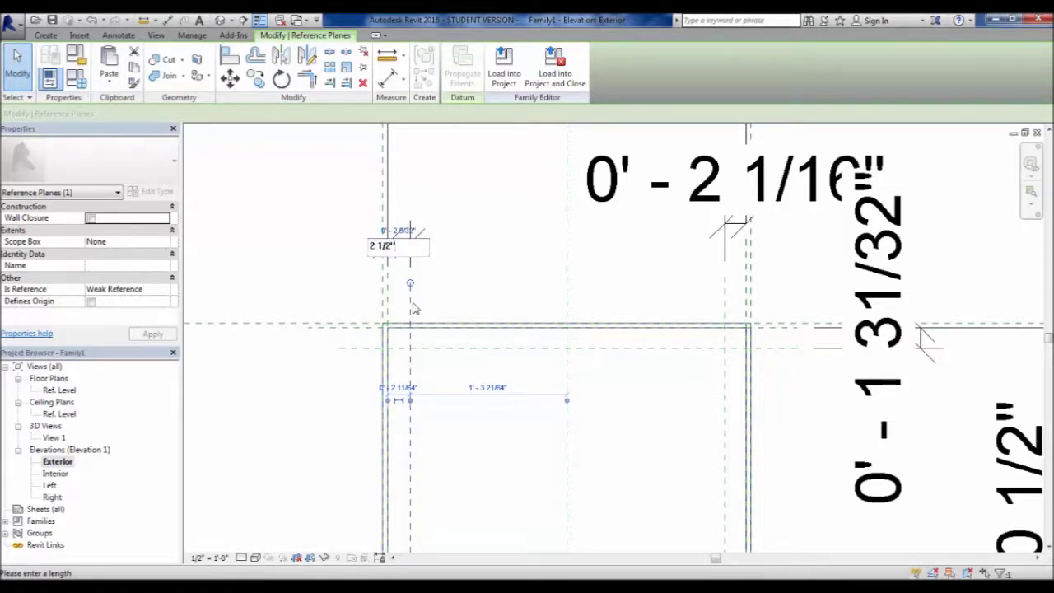
key("Return")
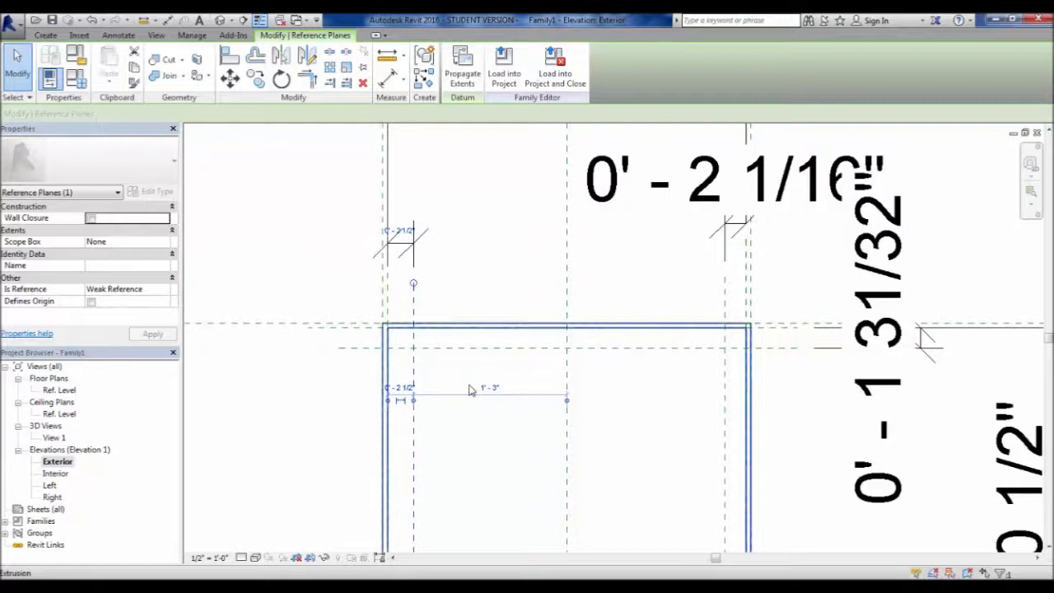
left_click(518, 263)
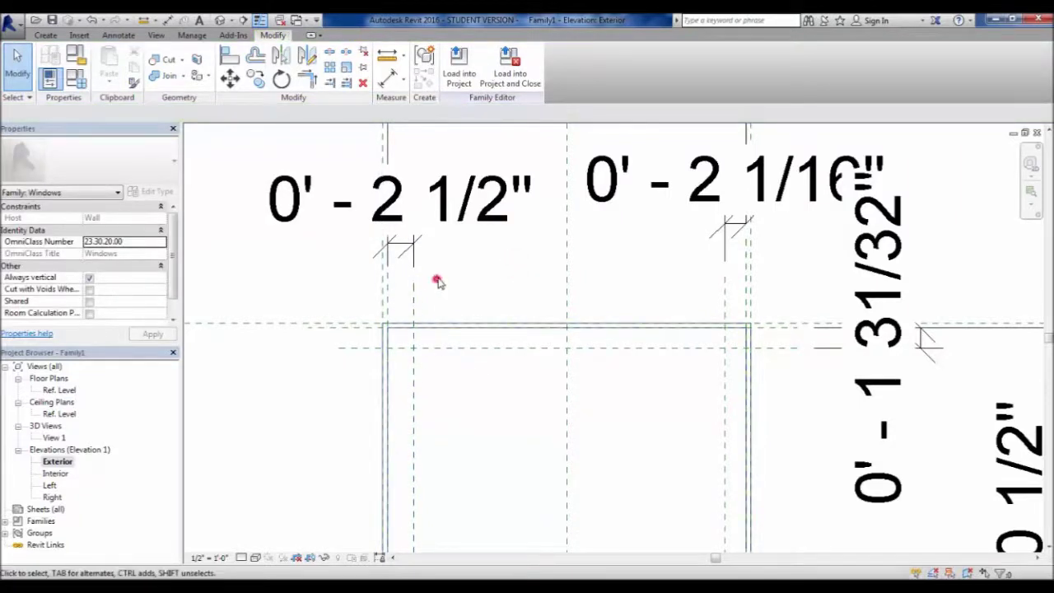
- Lock the dimension between the frame's left inner reference plane and the left inset reference plane
scroll(388, 339, "down", 1)
middle_click_drag(449, 381, 481, 432)
scroll(421, 405, "up", 2)
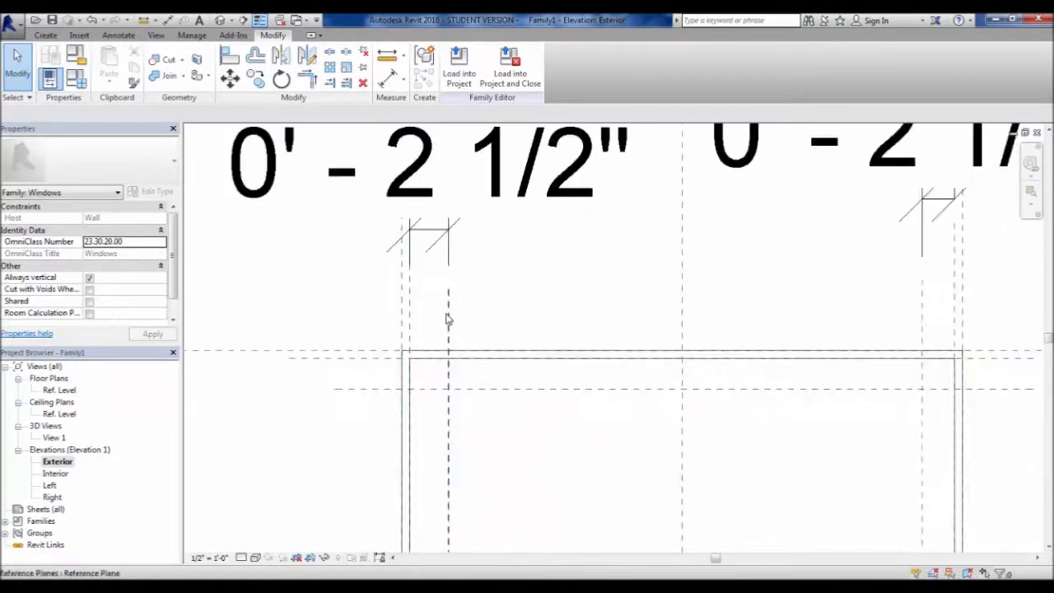
scroll(346, 425, "down", 1)
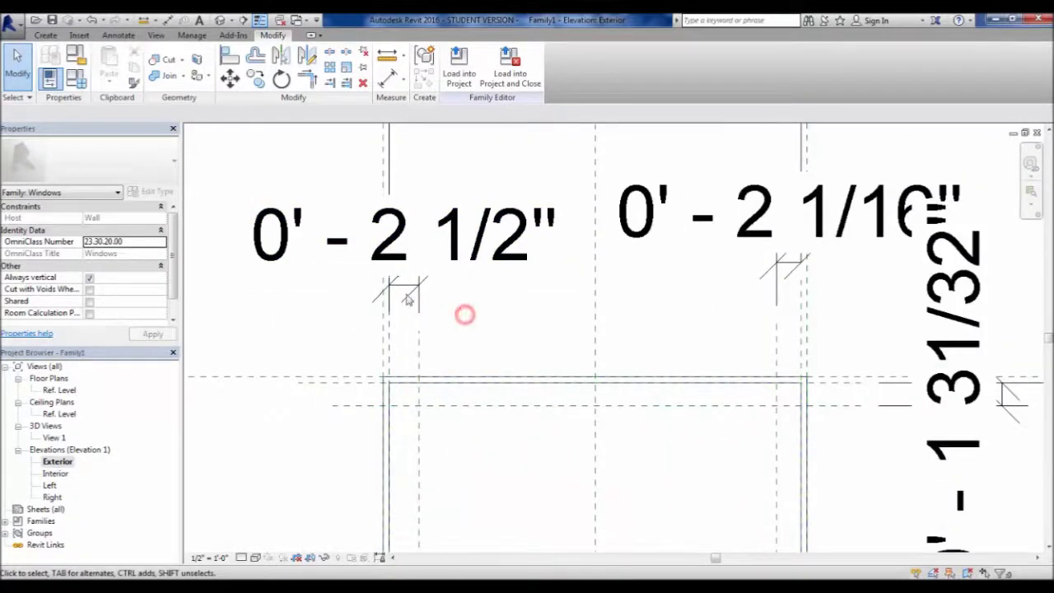
left_click(434, 240)
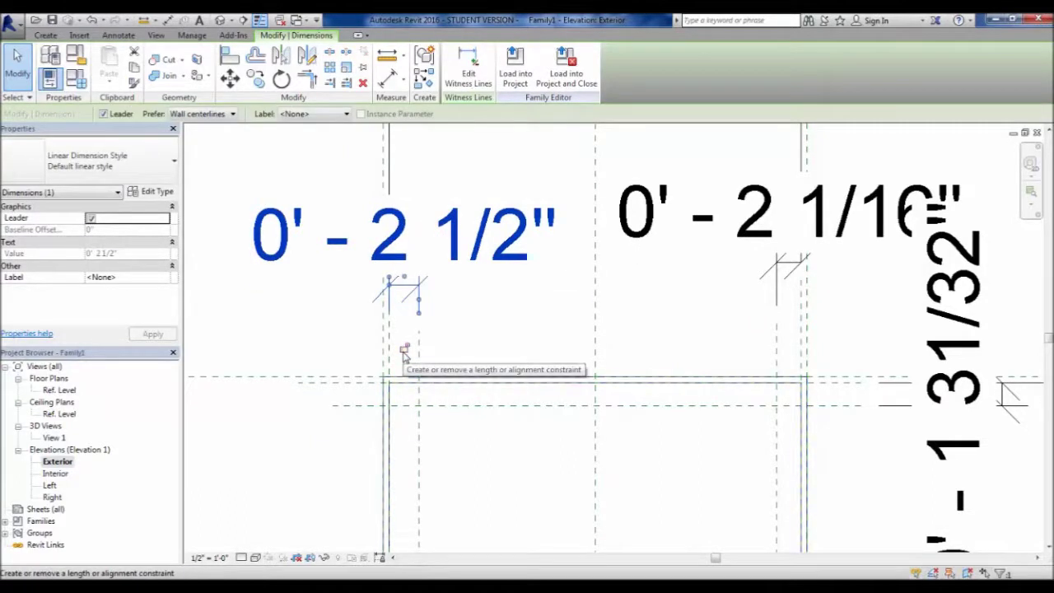
left_click(402, 350)
left_click(463, 338)
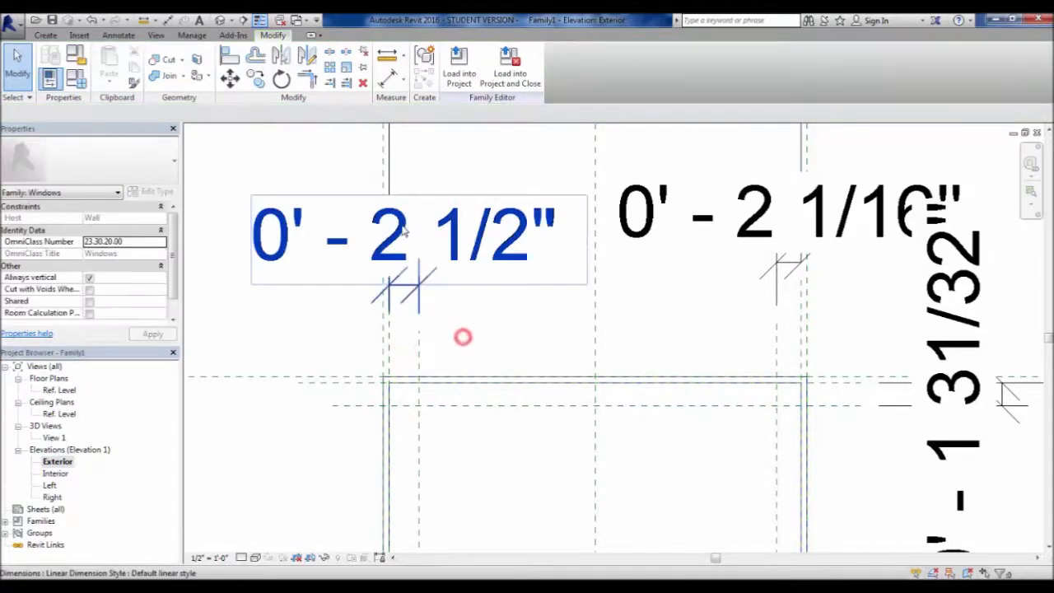
left_click(420, 440)
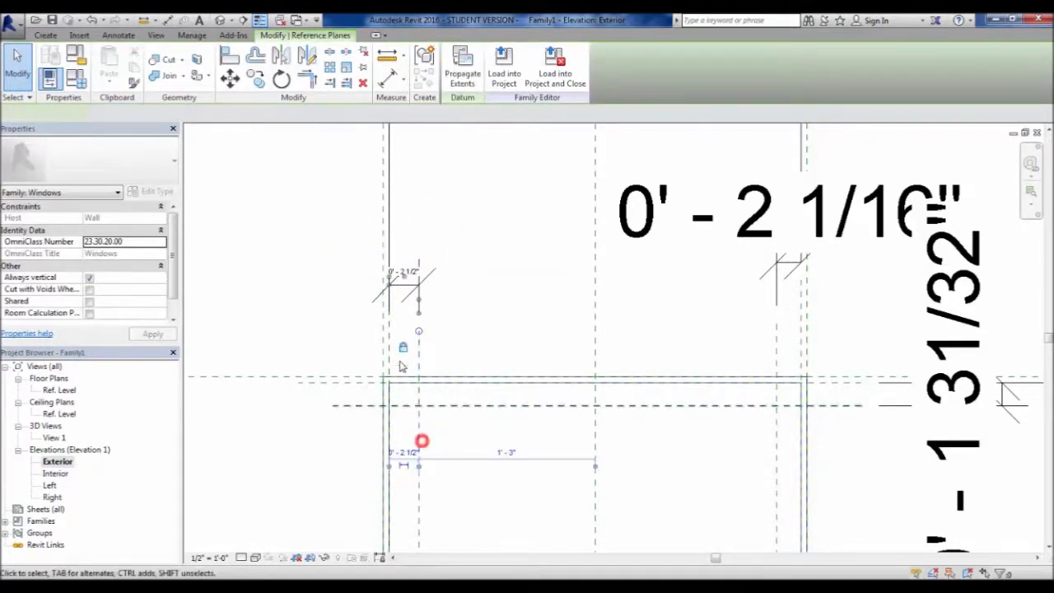
left_click(509, 313)
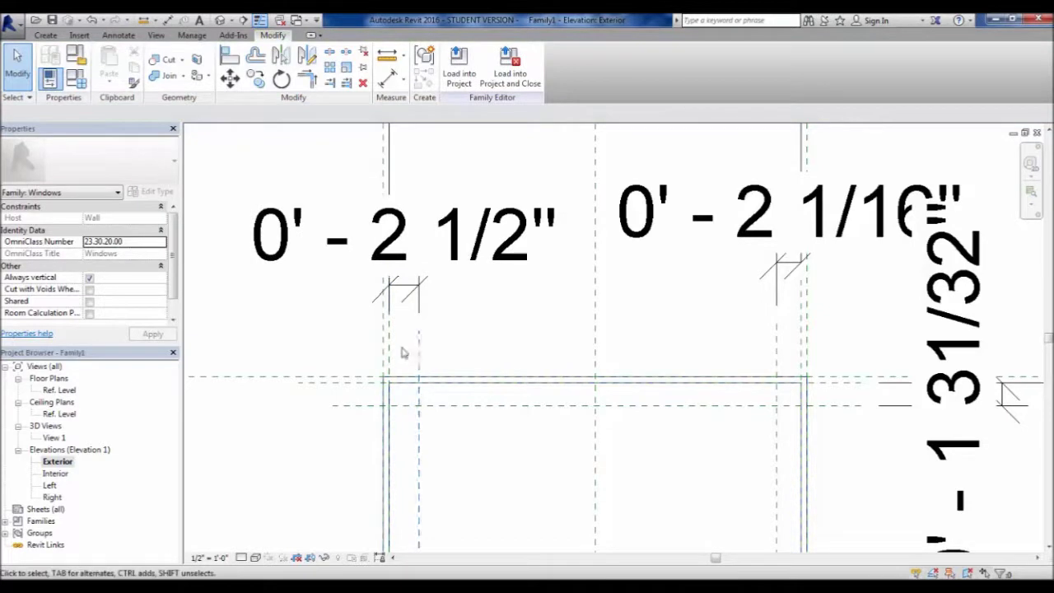
key("Escape")
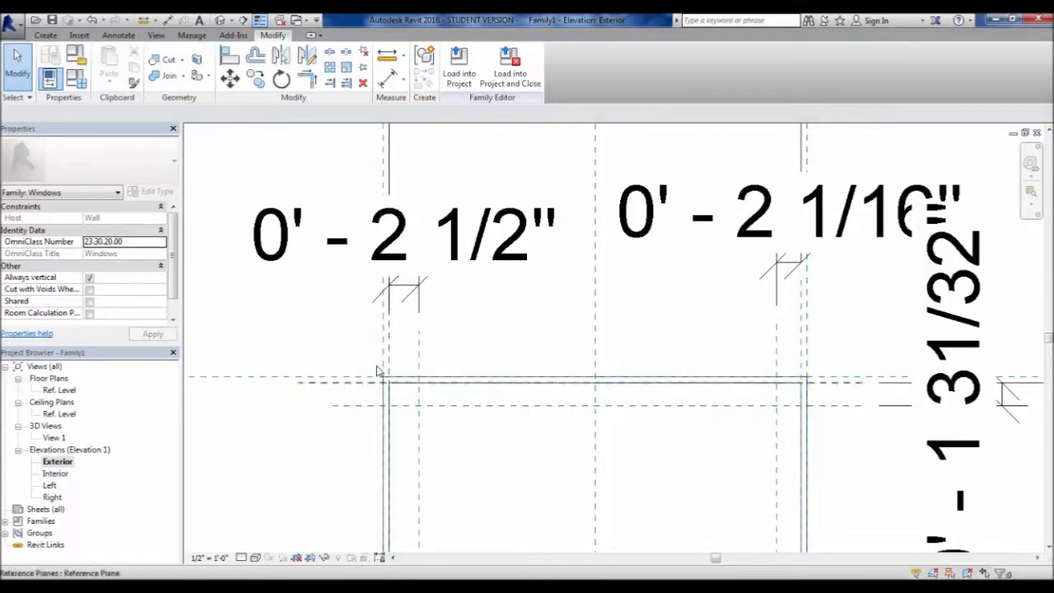
- Set the right inset reference plane's distance from the frame's right inner reference plane to 2 1/2"
scroll(577, 396, "down", 2)
scroll(631, 400, "up", 2)
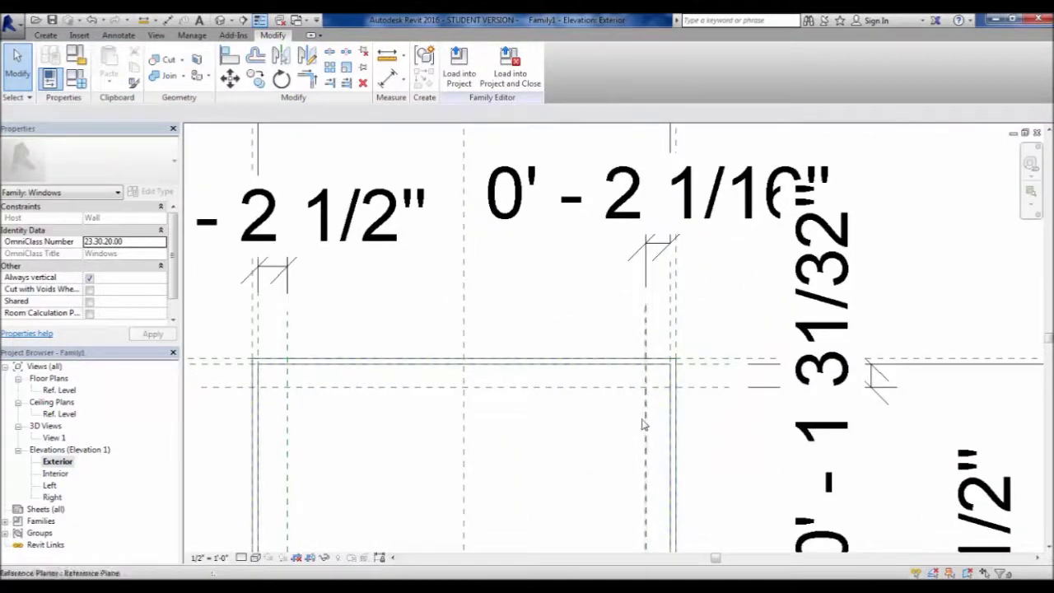
left_click(647, 429)
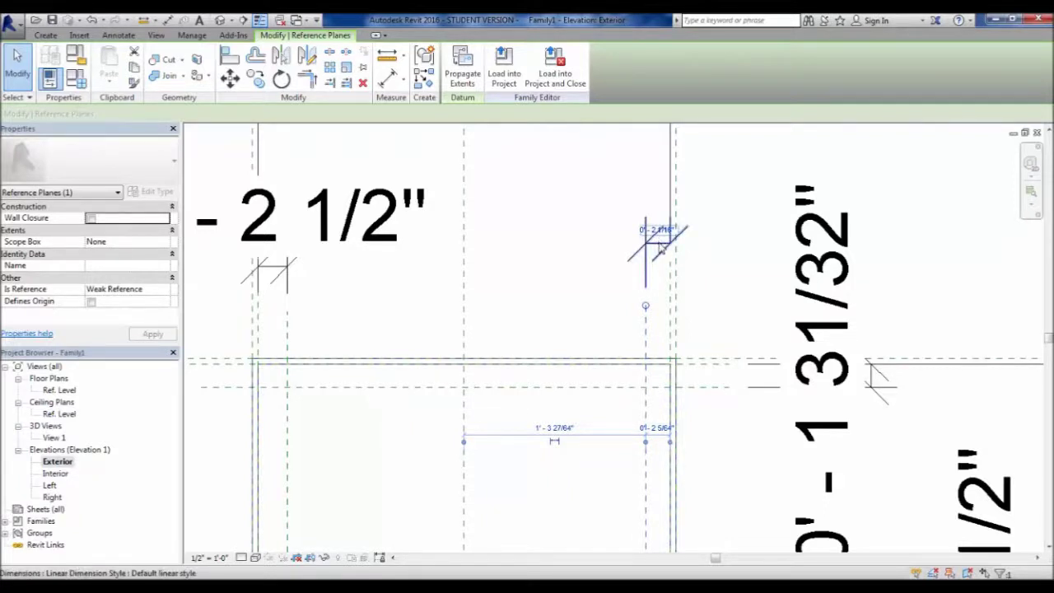
left_click(595, 322)
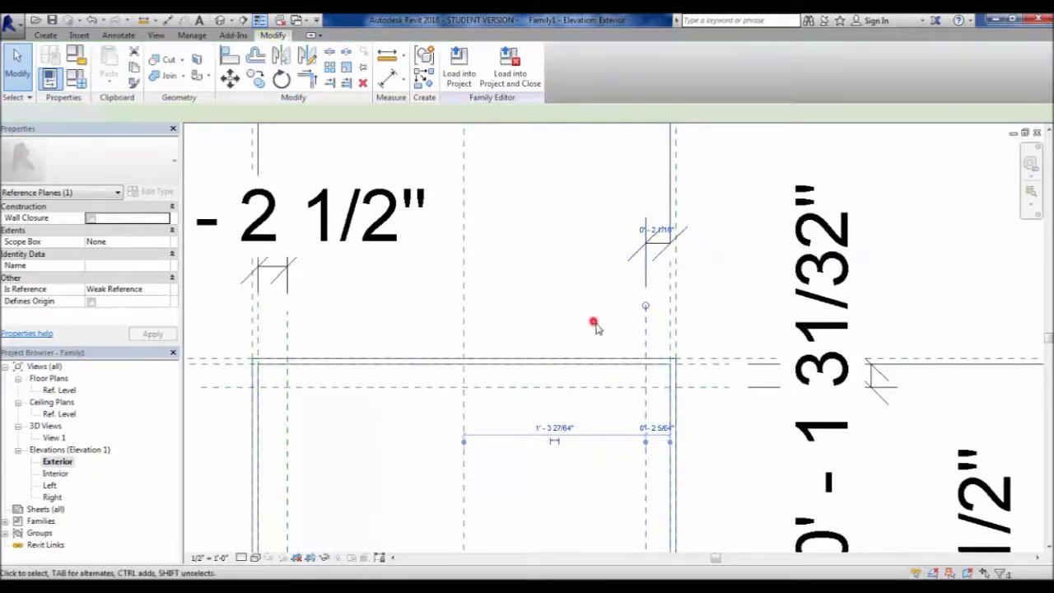
left_click(645, 435)
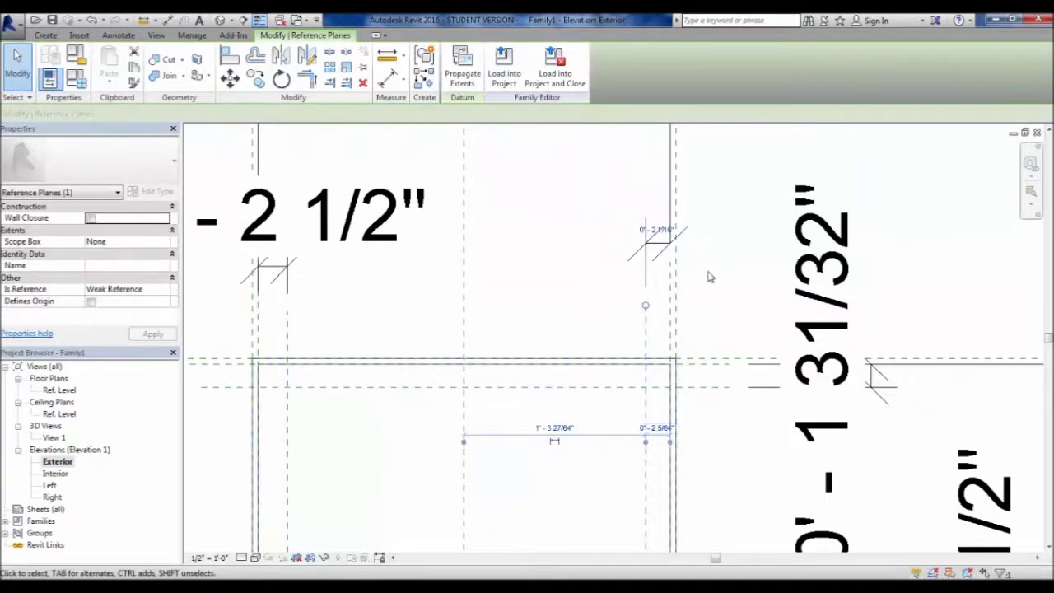
left_click(658, 229)
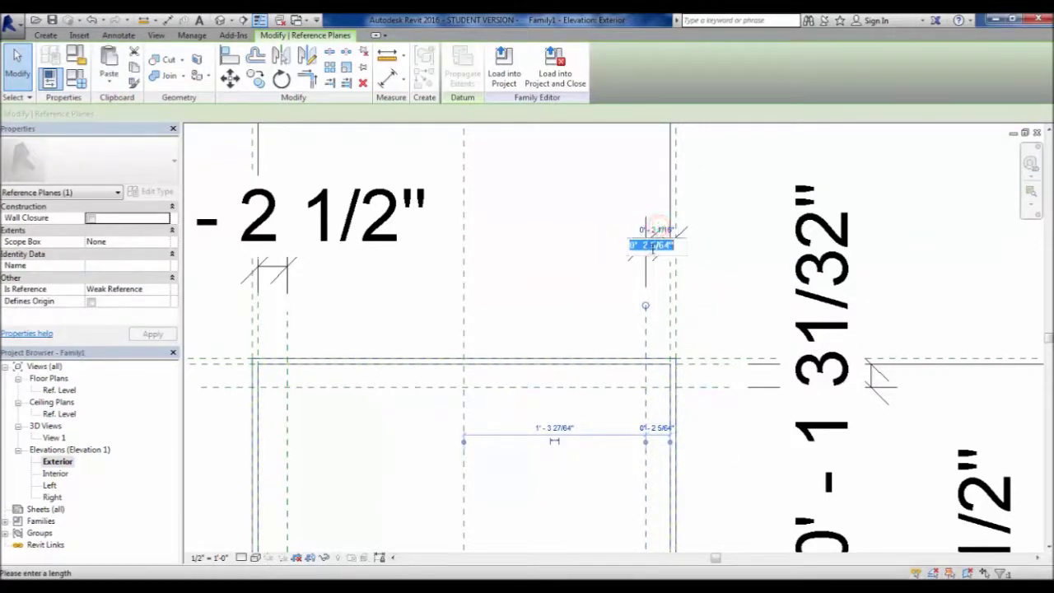
type("2 1/2")
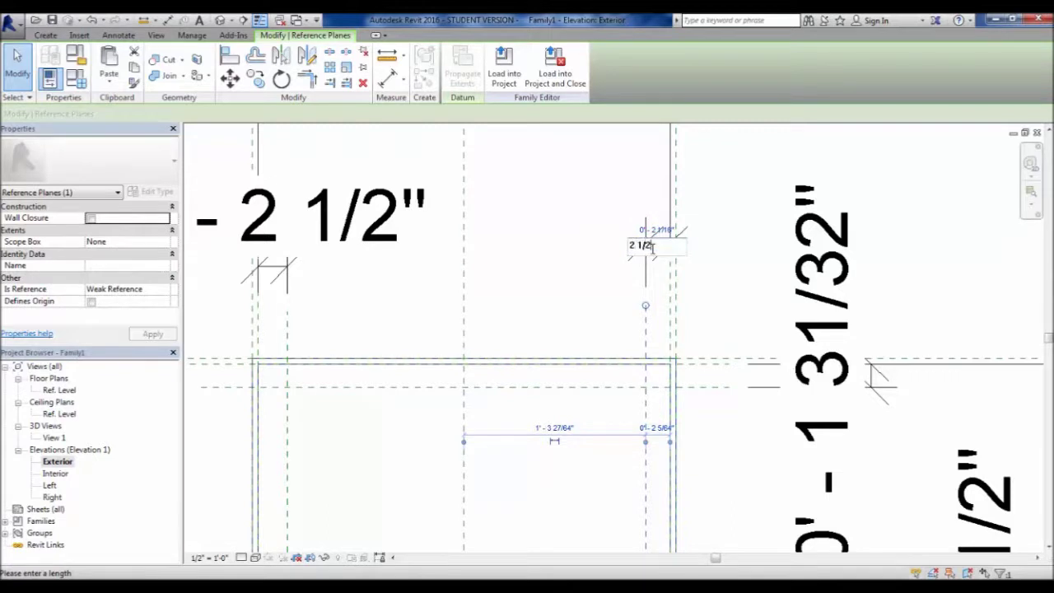
key("Return")
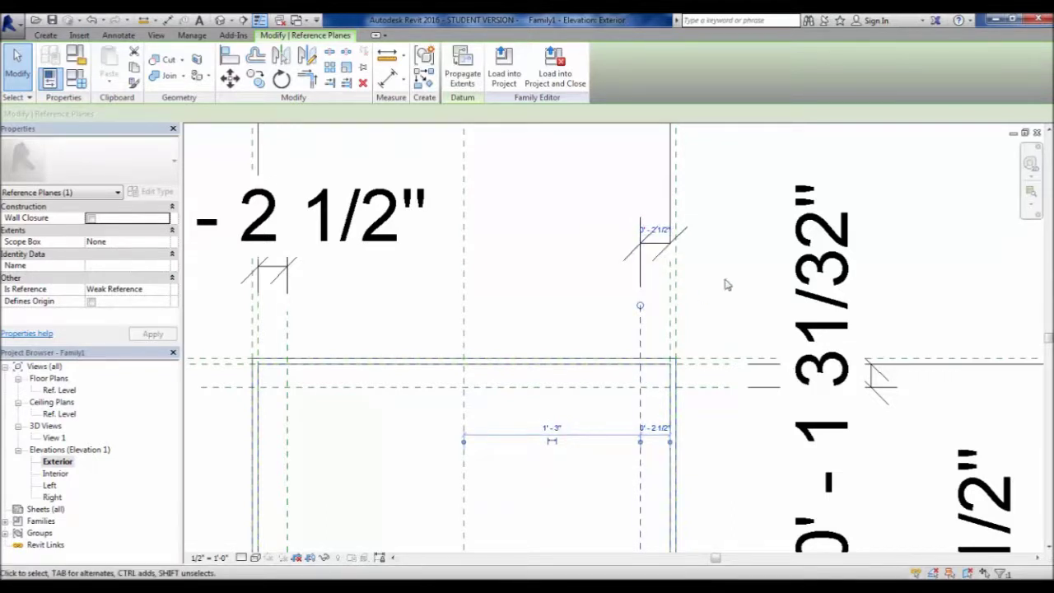
- Lock the dimension between the frame's right inner reference plane and the right inset reference plane
left_click(724, 278)
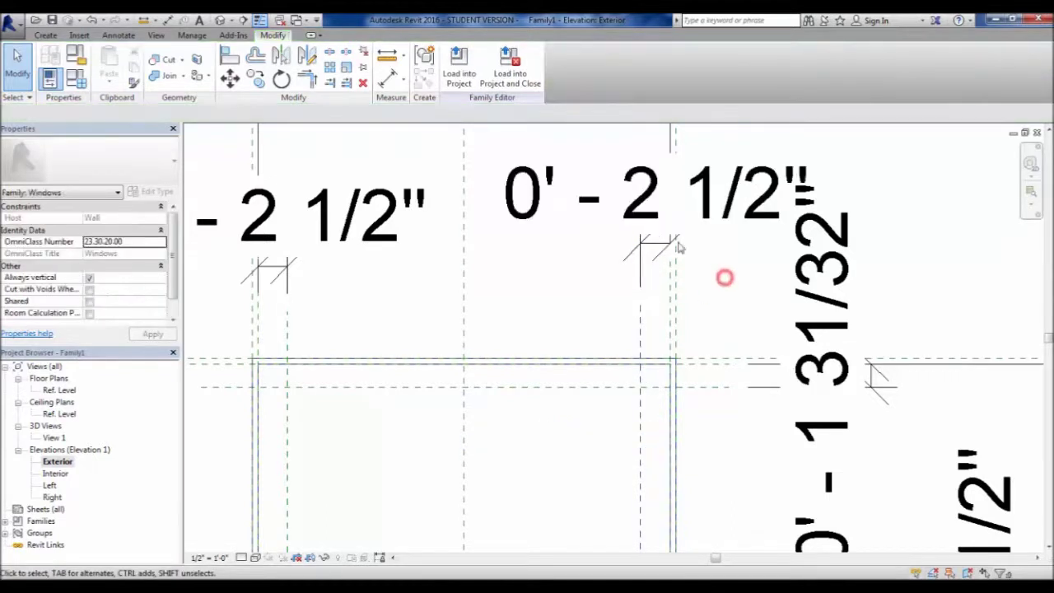
left_click(626, 218)
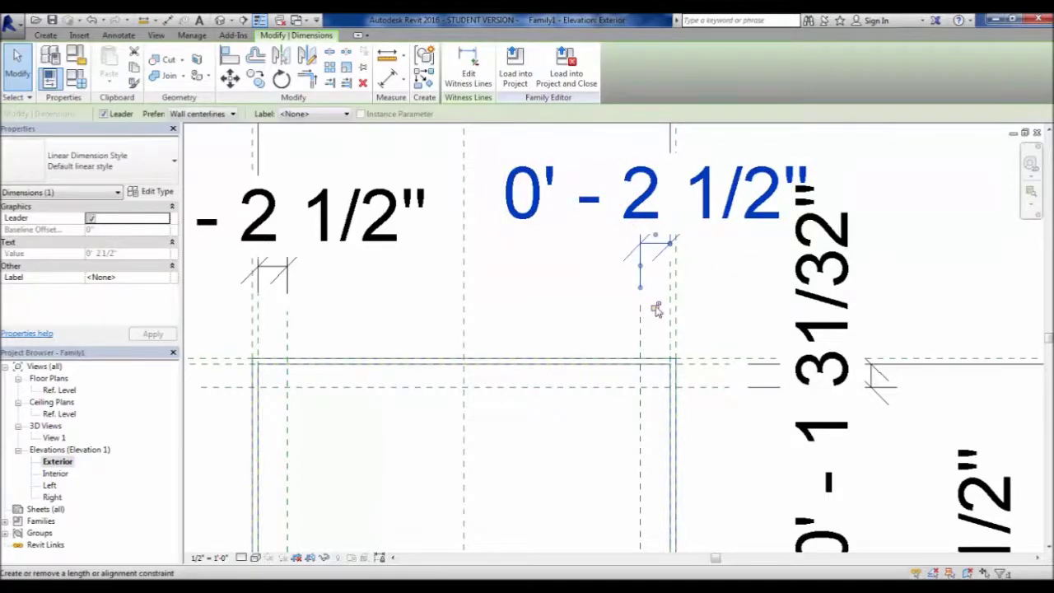
left_click(758, 291)
scroll(758, 291, "down", 3)
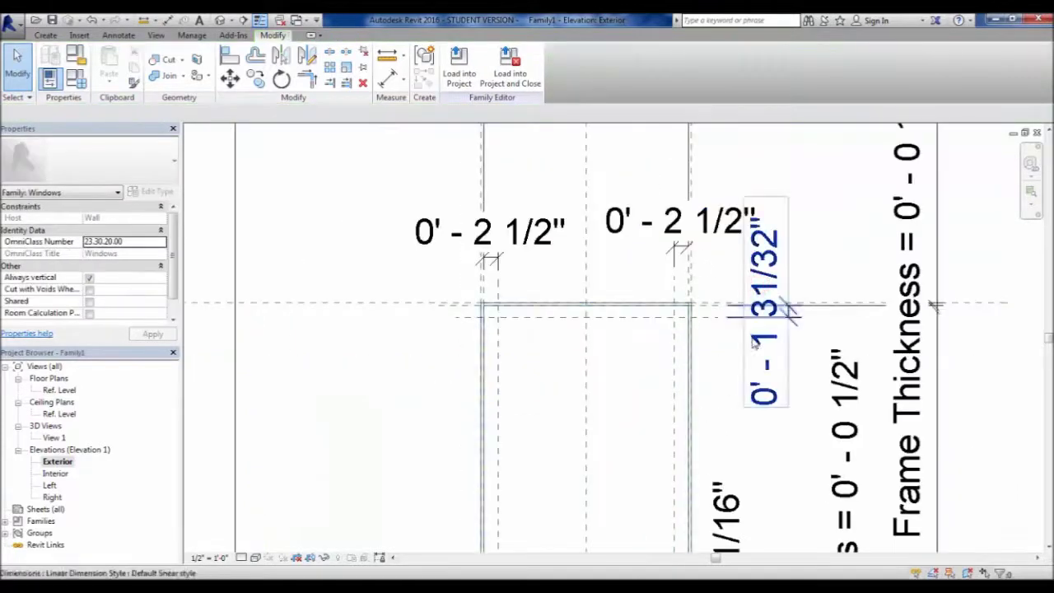
- Set the top inset reference plane 2 1/2" from the frame's top inner reference plane and lock that dimension
scroll(754, 344, "up", 2)
left_click(696, 309)
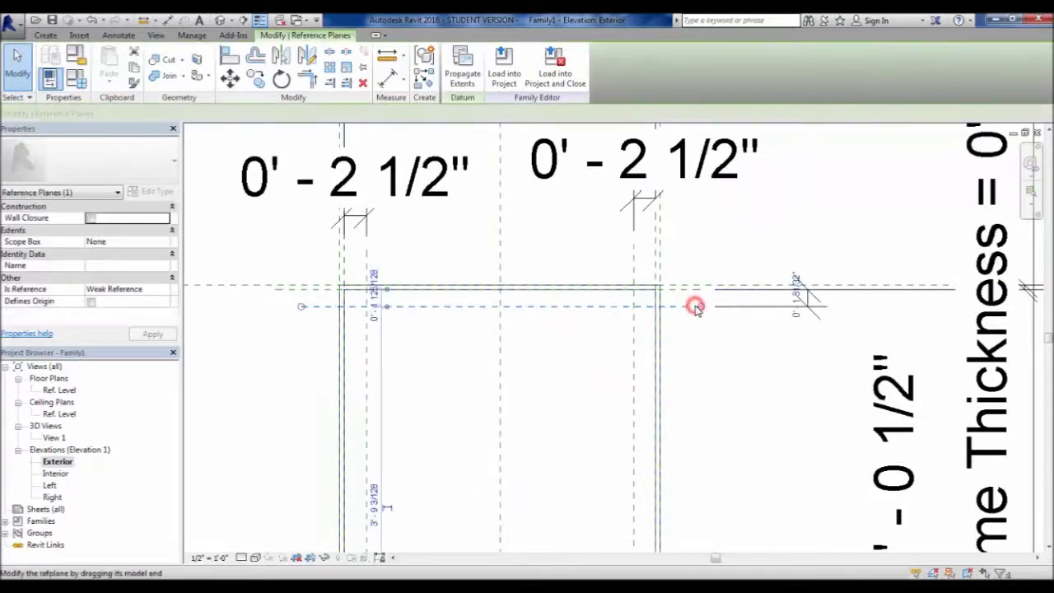
left_click(796, 286)
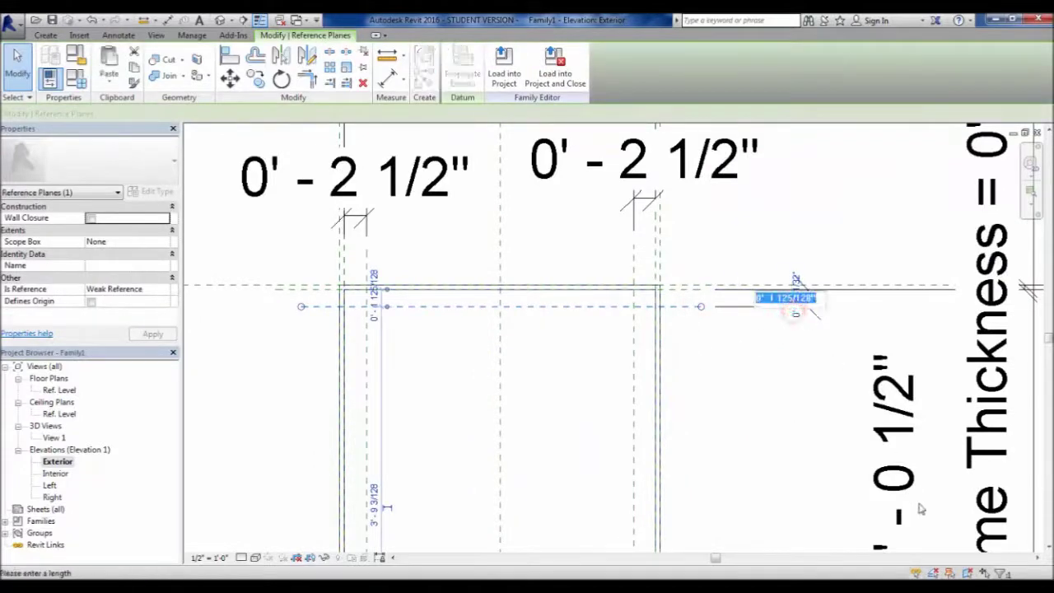
type("2 1/2\"")
key("Return")
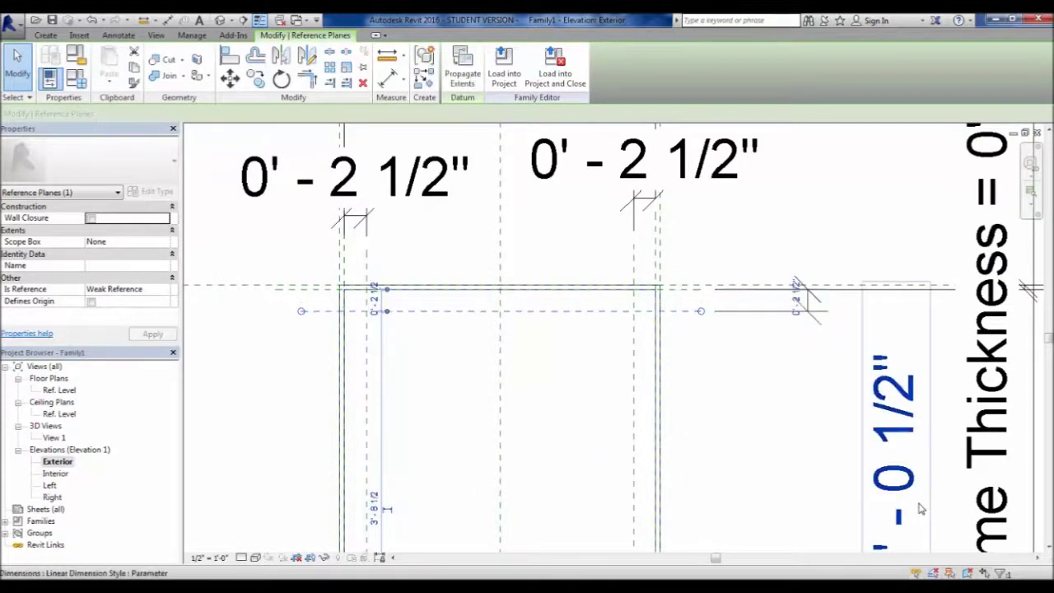
left_click(810, 443)
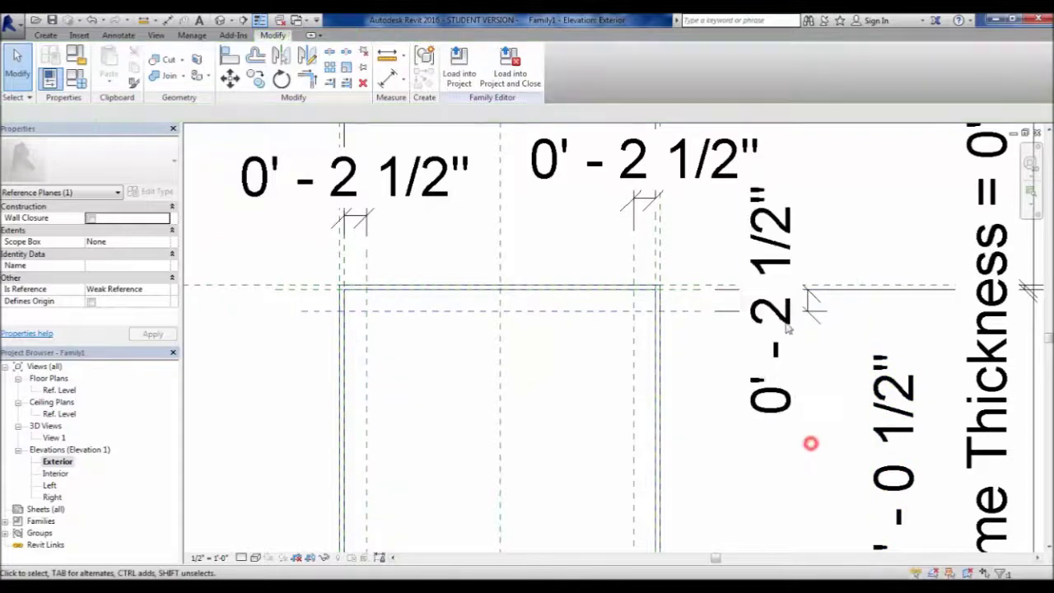
left_click(782, 327)
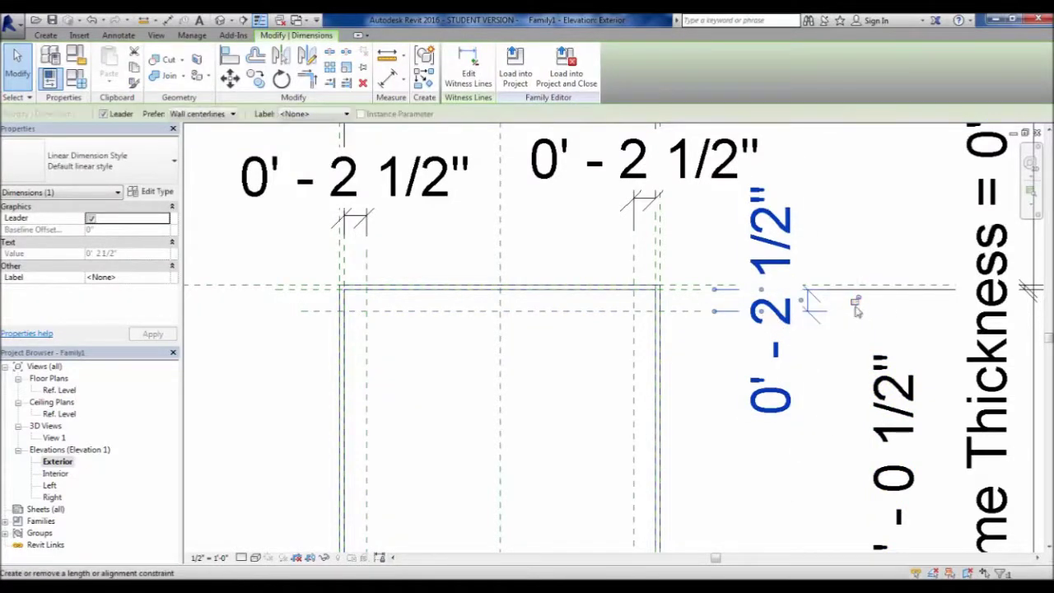
scroll(809, 280, "down", 4)
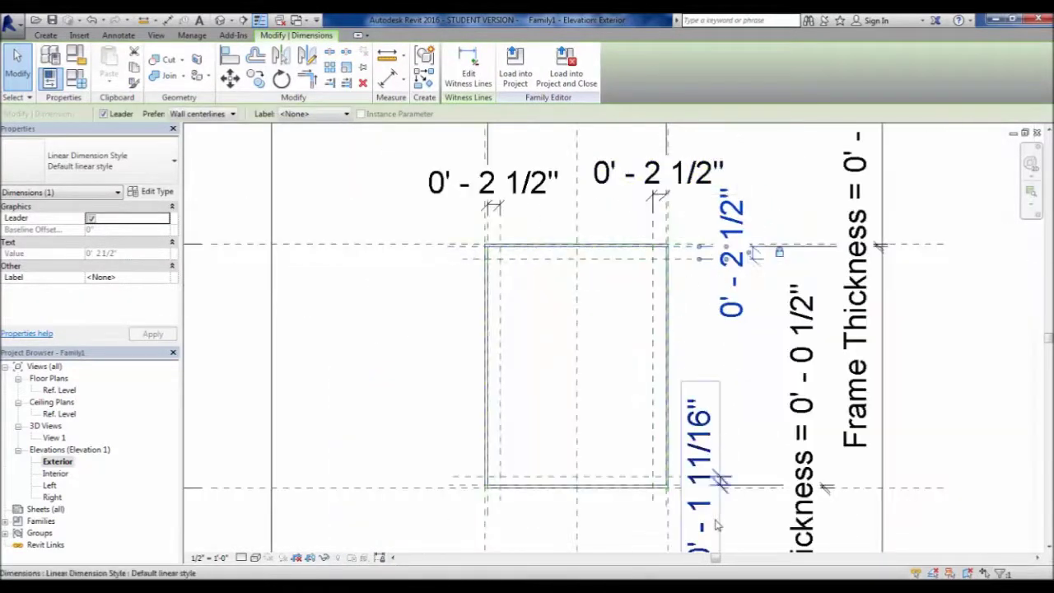
- Set the bottom inset reference plane's distance from the frame's bottom inner reference plane to 2 1/2"
scroll(654, 486, "up", 4)
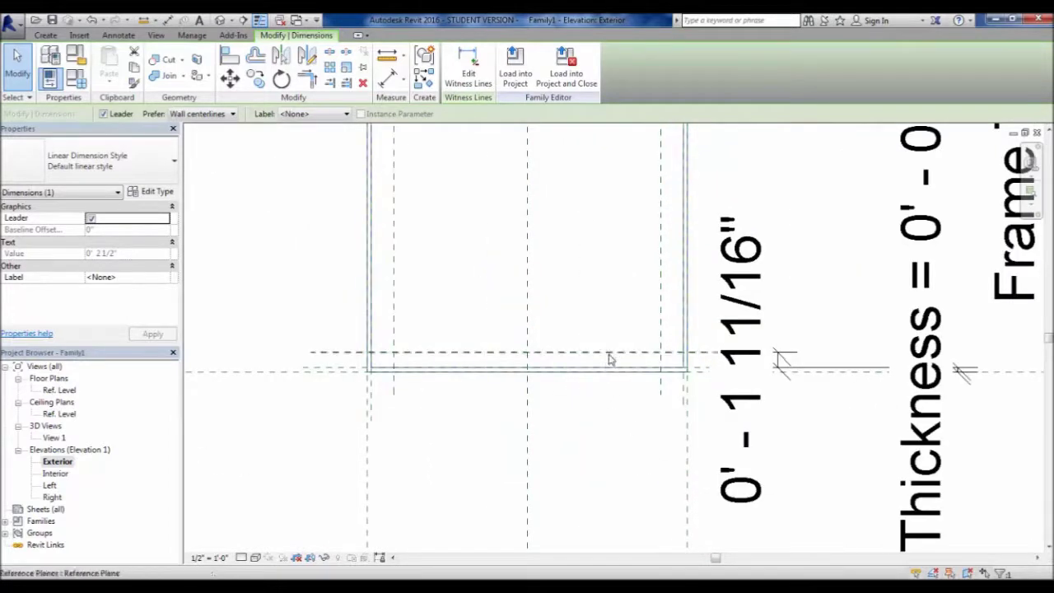
left_click(607, 351)
left_click(768, 354)
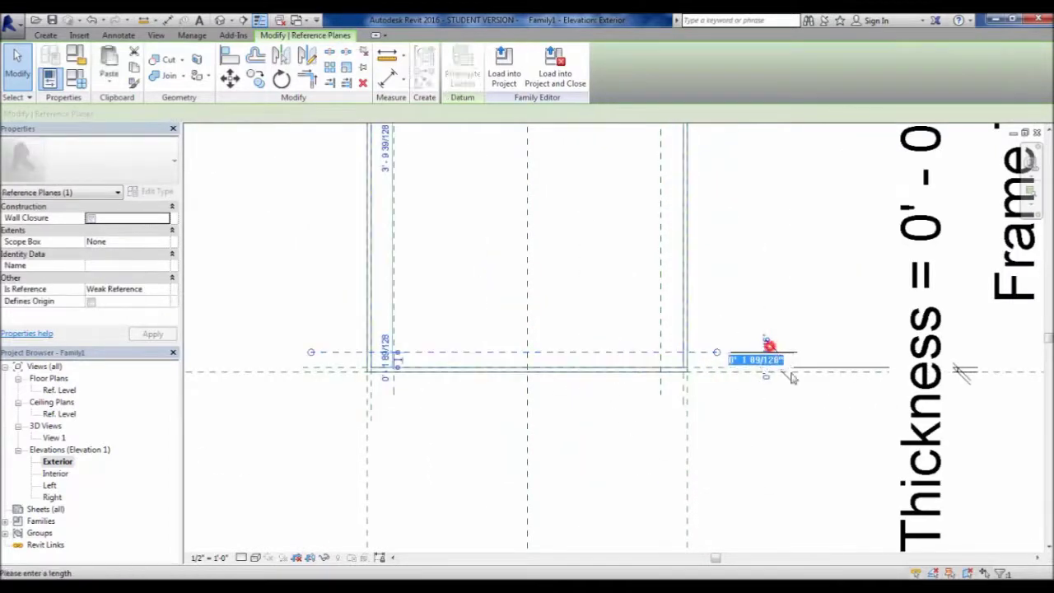
type("2")
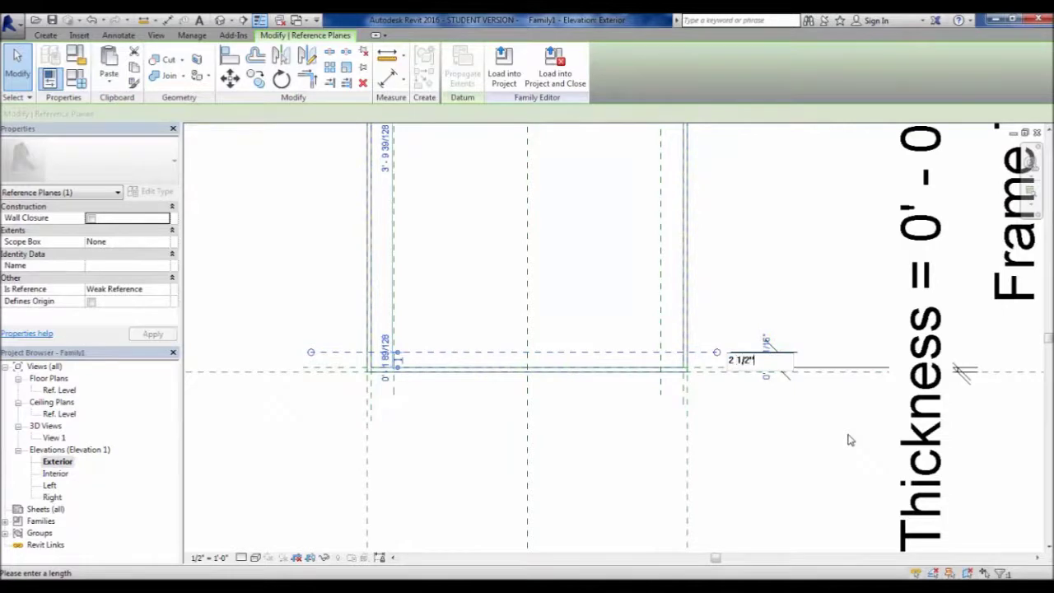
type(" 1/2")
key("Return")
left_click(848, 424)
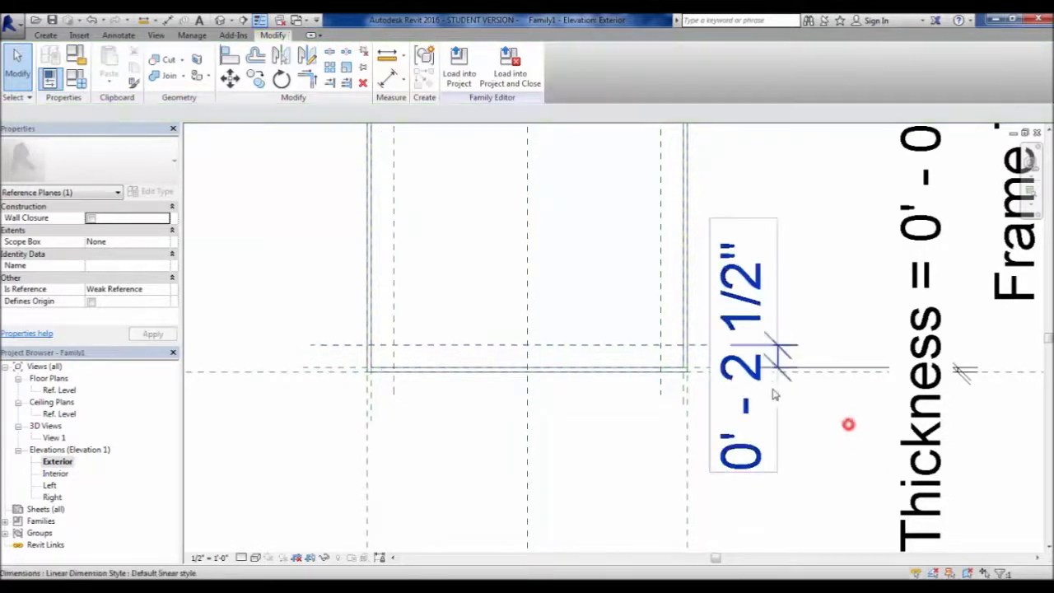
- Lock the dimension between the frame's bottom inner reference plane and the bottom inset reference plane
left_click(779, 356)
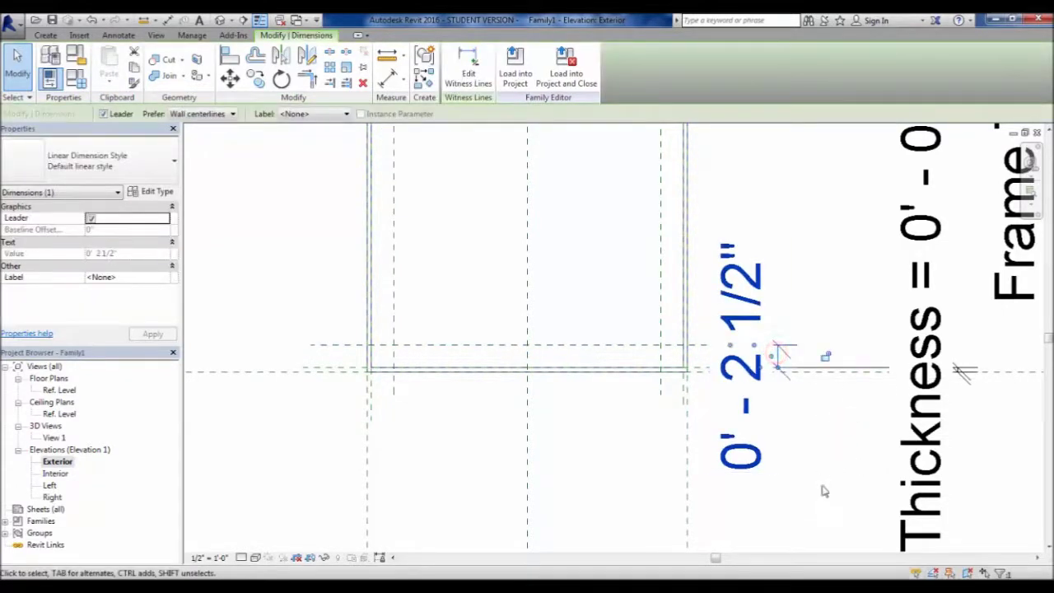
left_click(825, 355)
scroll(597, 472, "down", 3)
left_click(691, 346)
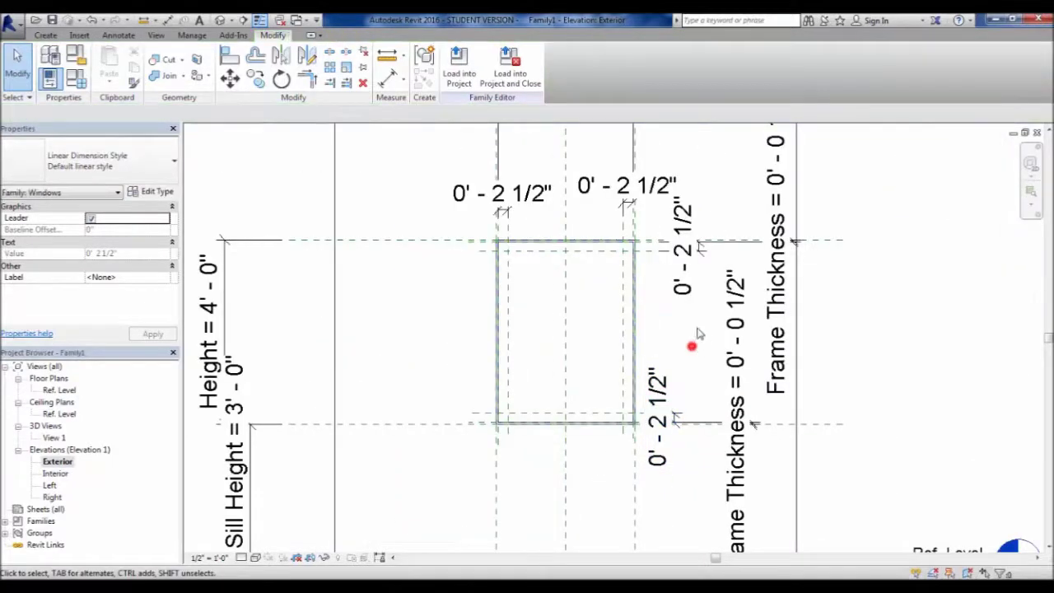
- Check the lock status of the 2 1/2" inset dimensions around the window frame
left_click(531, 194)
left_click(622, 189)
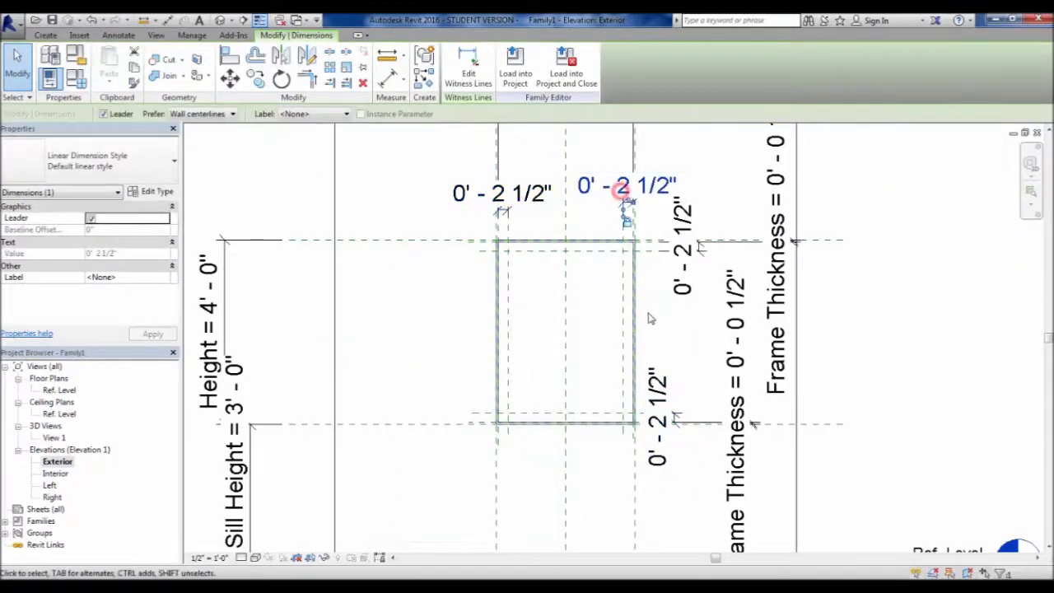
left_click(682, 247)
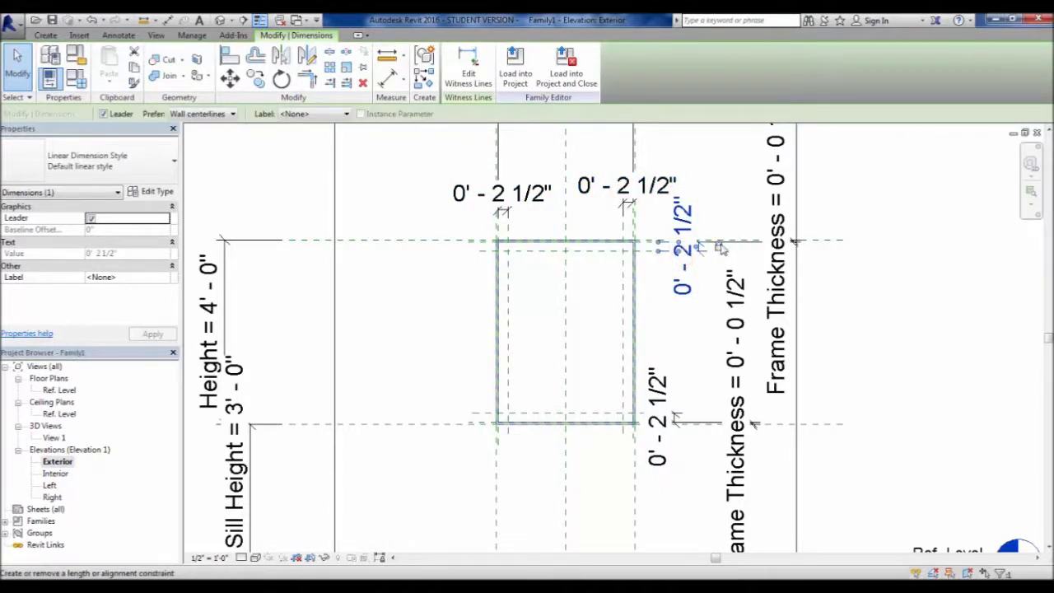
left_click(656, 399)
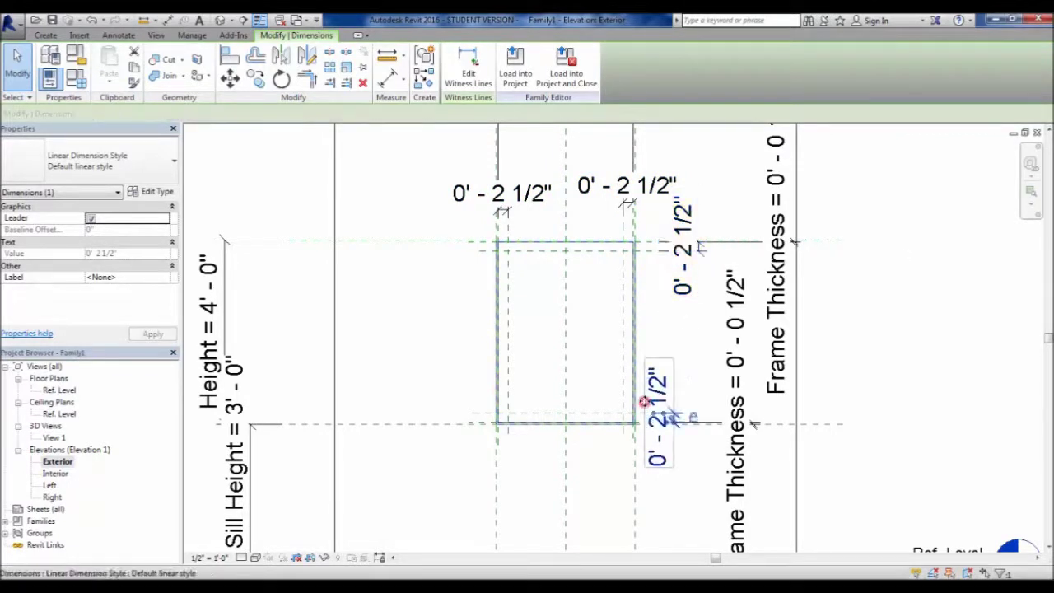
left_click(691, 339)
middle_click_drag(583, 339, 518, 350)
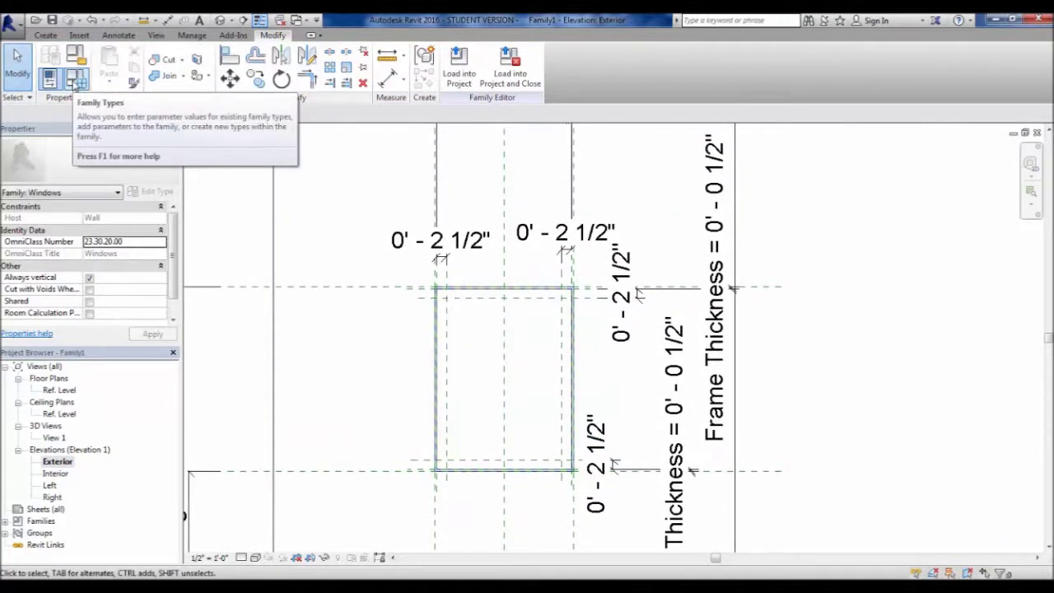
- Flex the window family by applying a Frame Thickness of 3" and then 2" in the family types
left_click(75, 81)
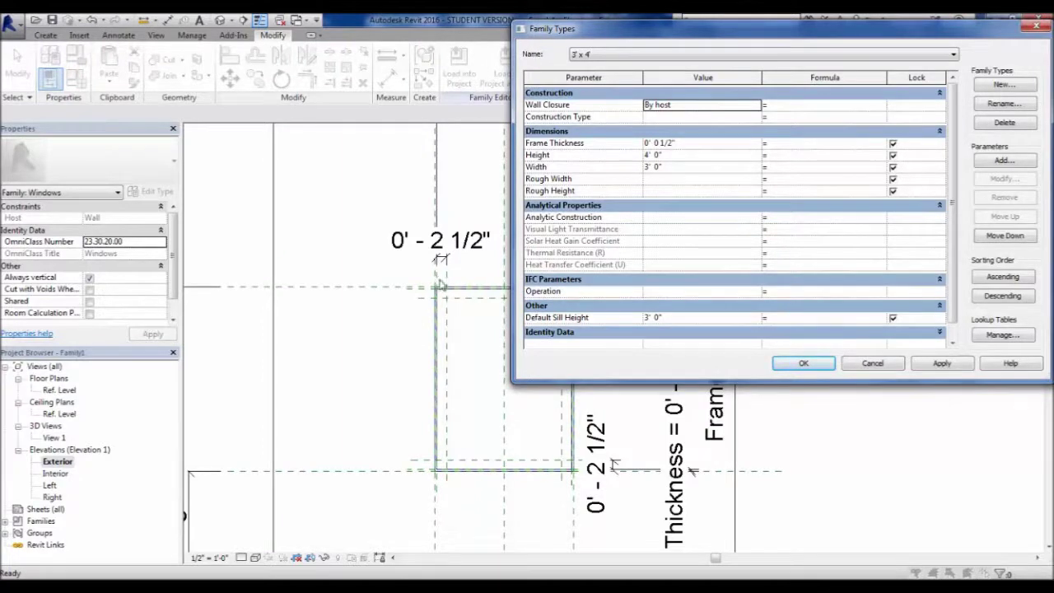
left_click(711, 142)
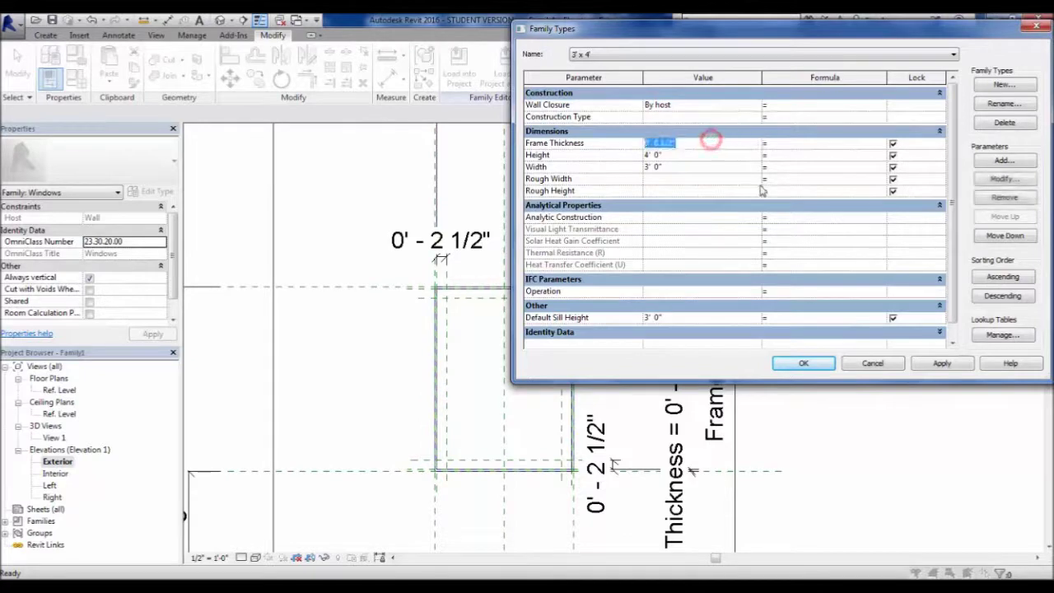
type("3\"")
left_click(955, 363)
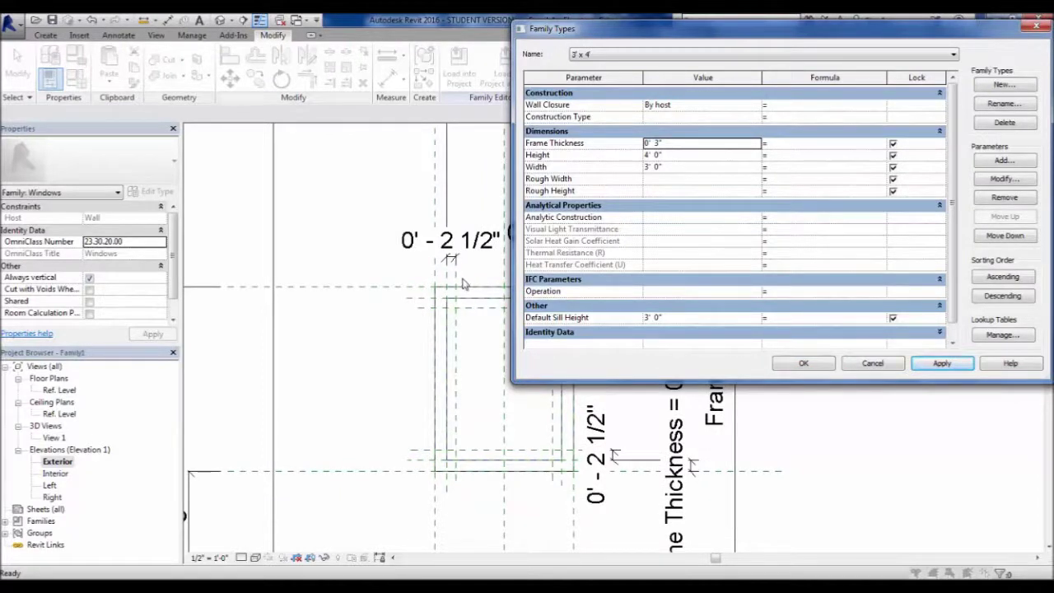
left_click(677, 148)
type("2\"")
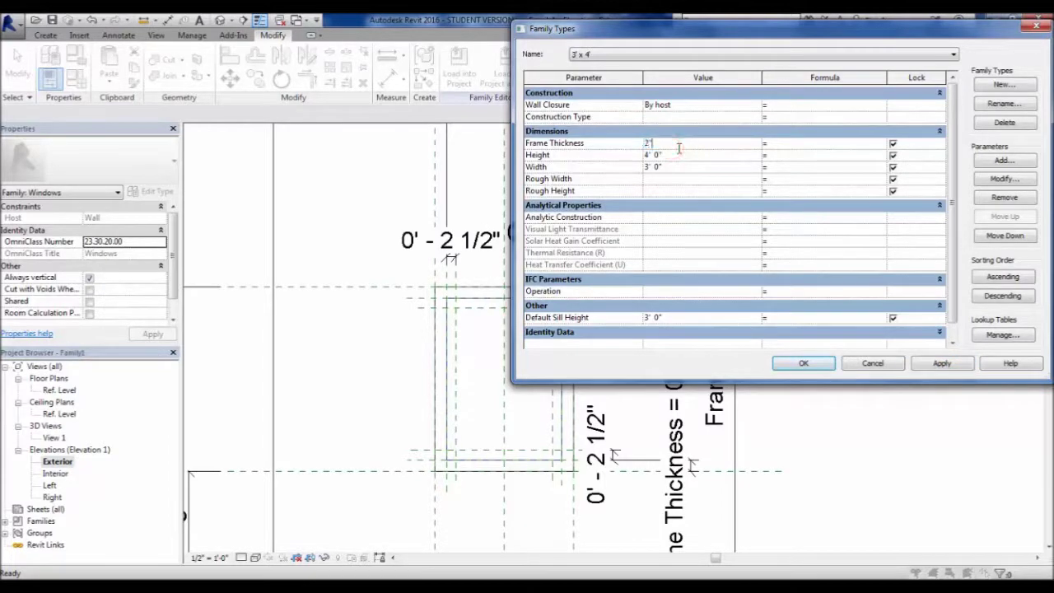
left_click(936, 363)
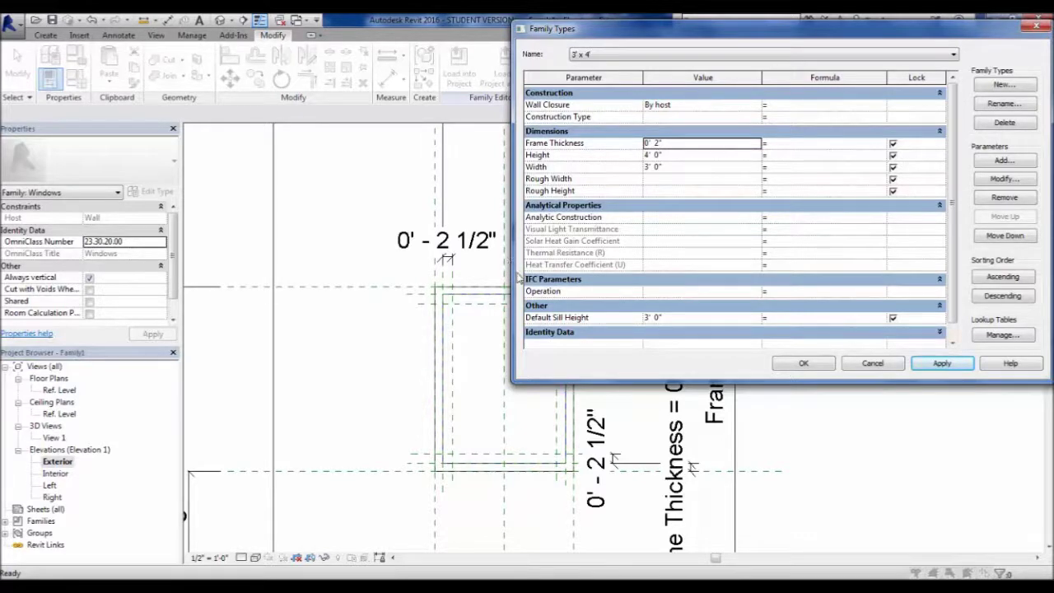
- Set the Frame Thickness parameter to 1/2" and accept the family type settings
left_click(684, 144)
type("1")
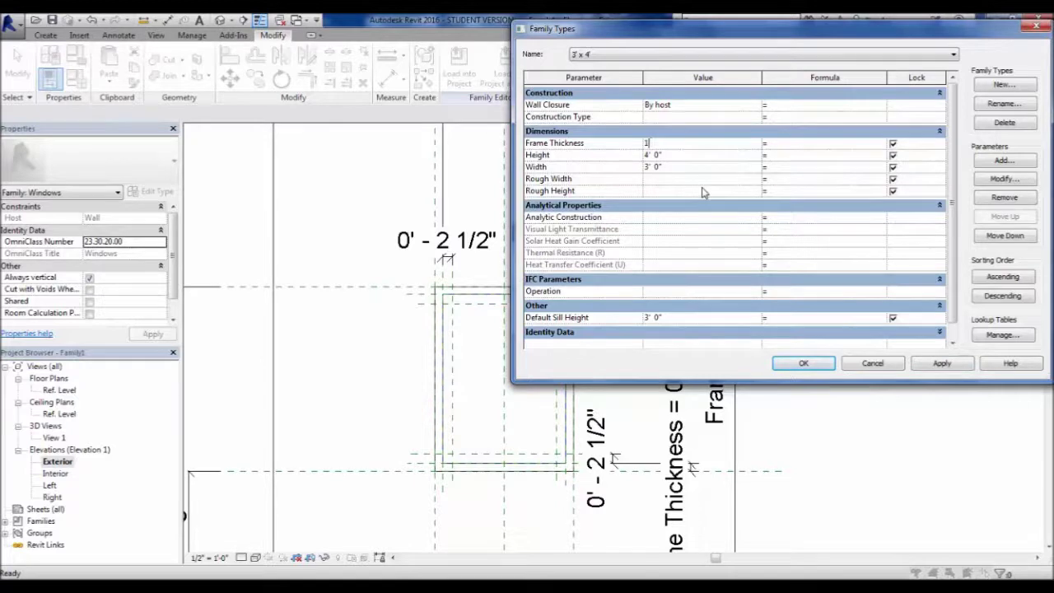
type("/2\"")
key("Tab")
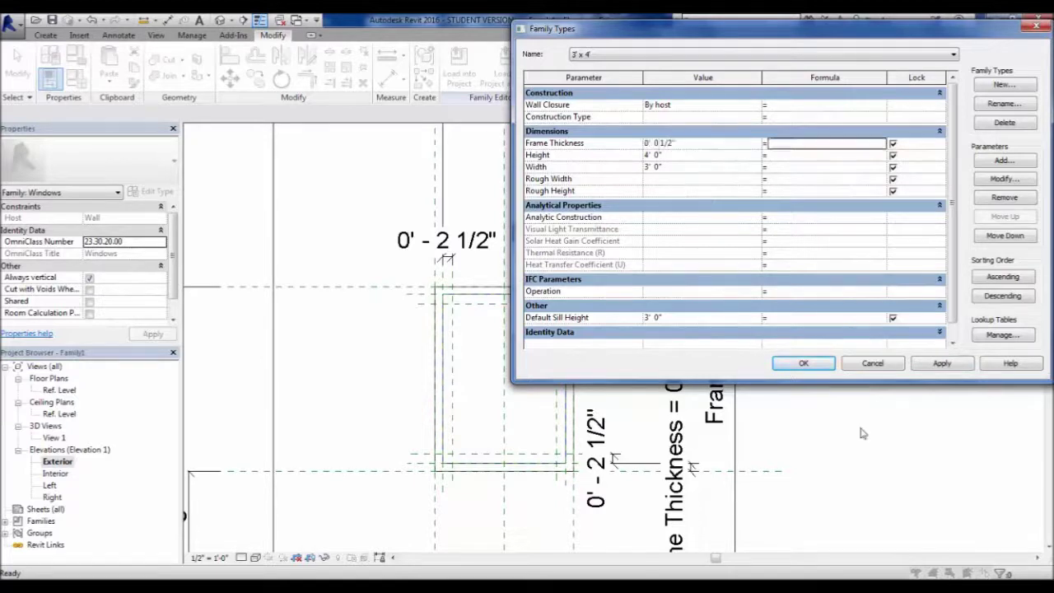
left_click(800, 364)
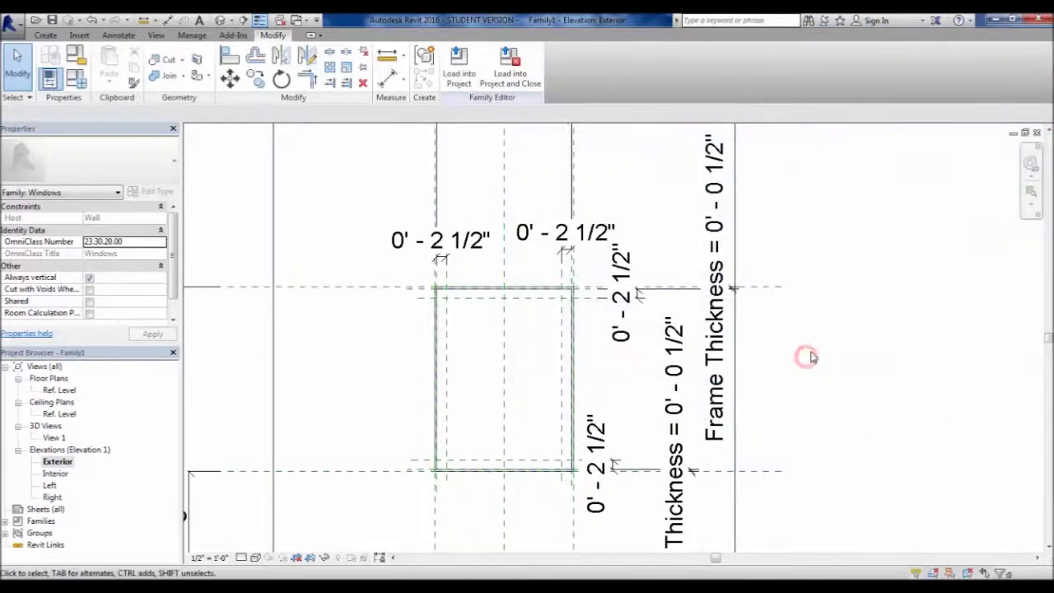
- Move the left inset plane's 2 1/2" dimension slightly higher above the window
left_click(634, 403)
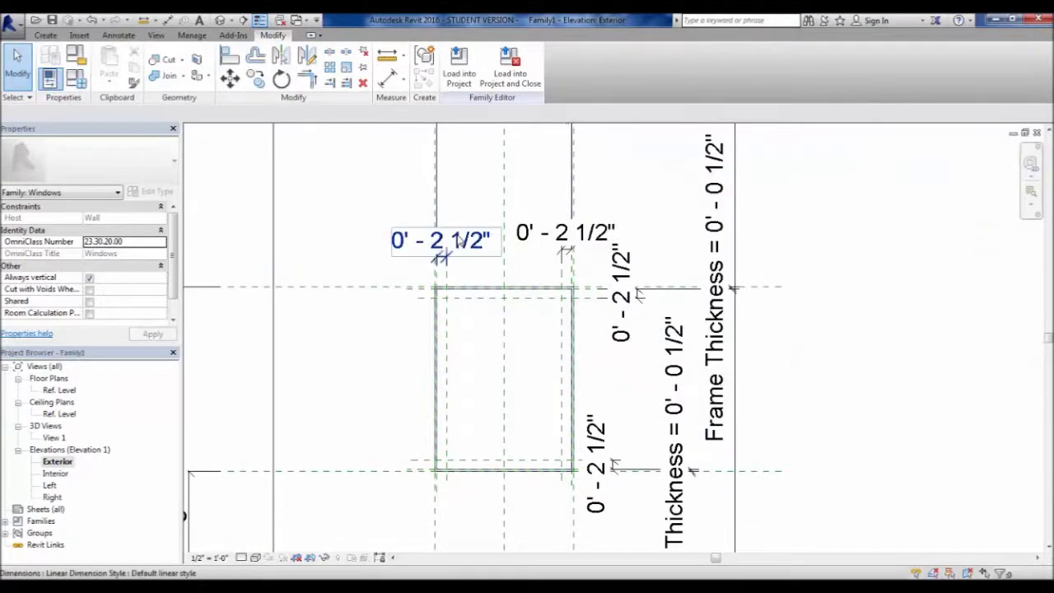
scroll(449, 288, "up", 4)
left_click_drag(466, 255, 482, 194)
left_click(520, 267)
scroll(352, 318, "down", 2)
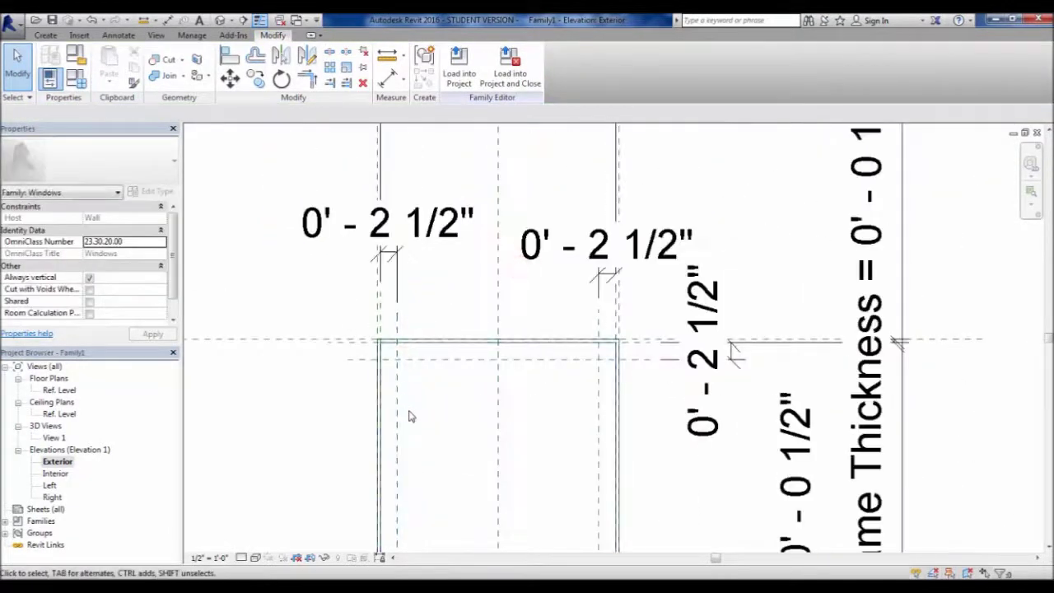
scroll(387, 408, "up", 2)
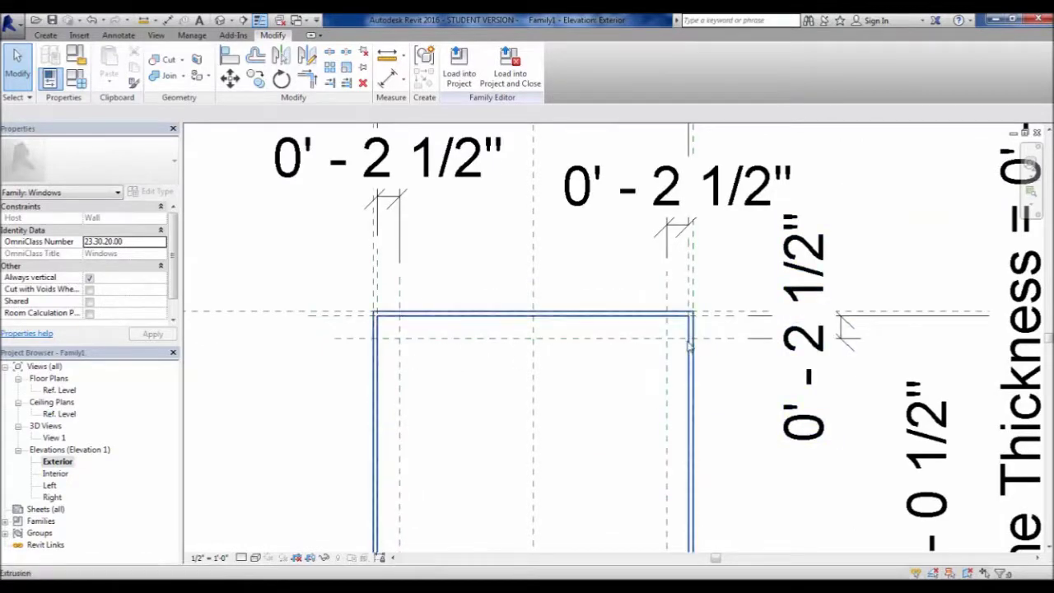
scroll(689, 308, "down", 2)
scroll(693, 323, "up", 2)
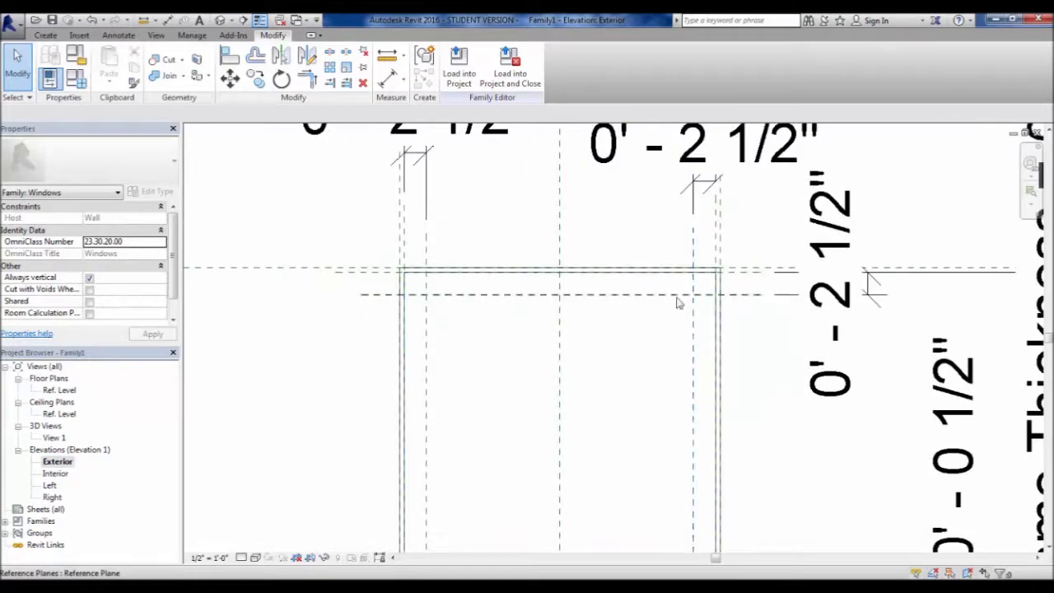
left_click(676, 295)
left_click(642, 357)
scroll(668, 298, "down", 2)
left_click(642, 348)
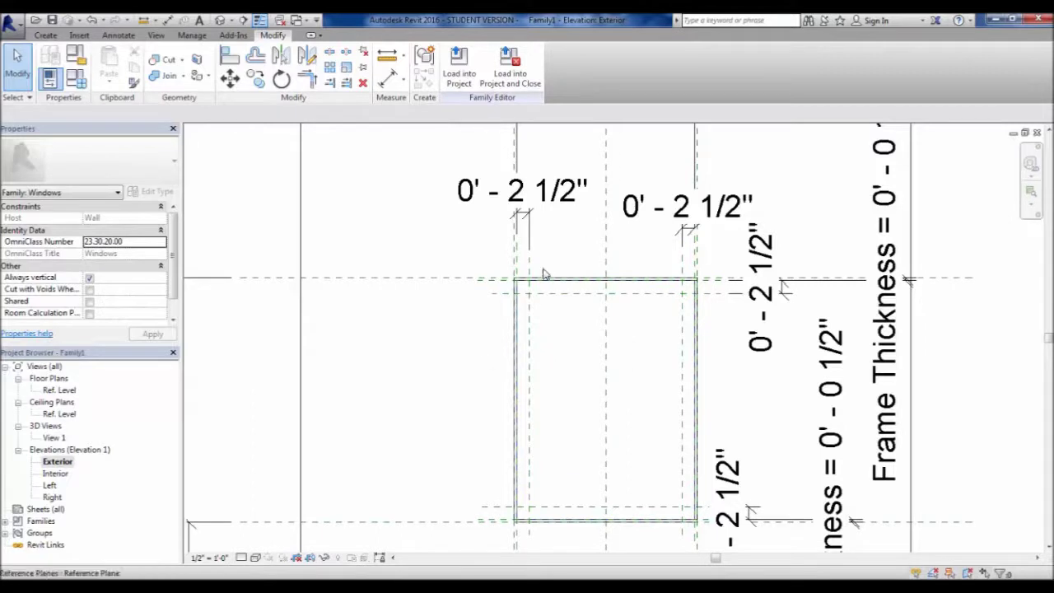
- Start an extrusion in the Exterior elevation and sketch an outer rectangle about 3'-7" by 4'-10" around the window frame
left_click(45, 34)
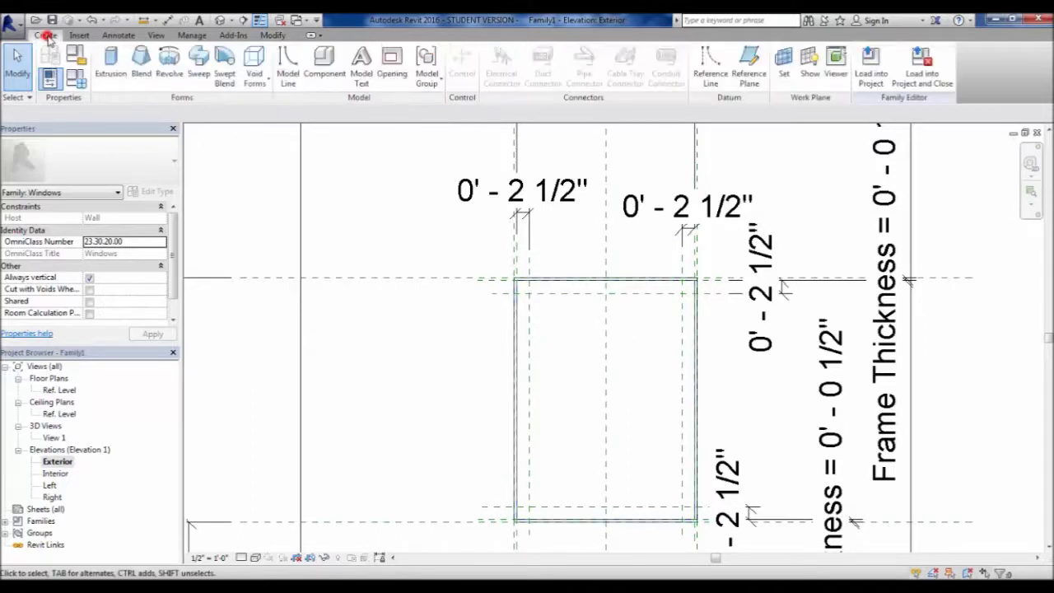
left_click(112, 62)
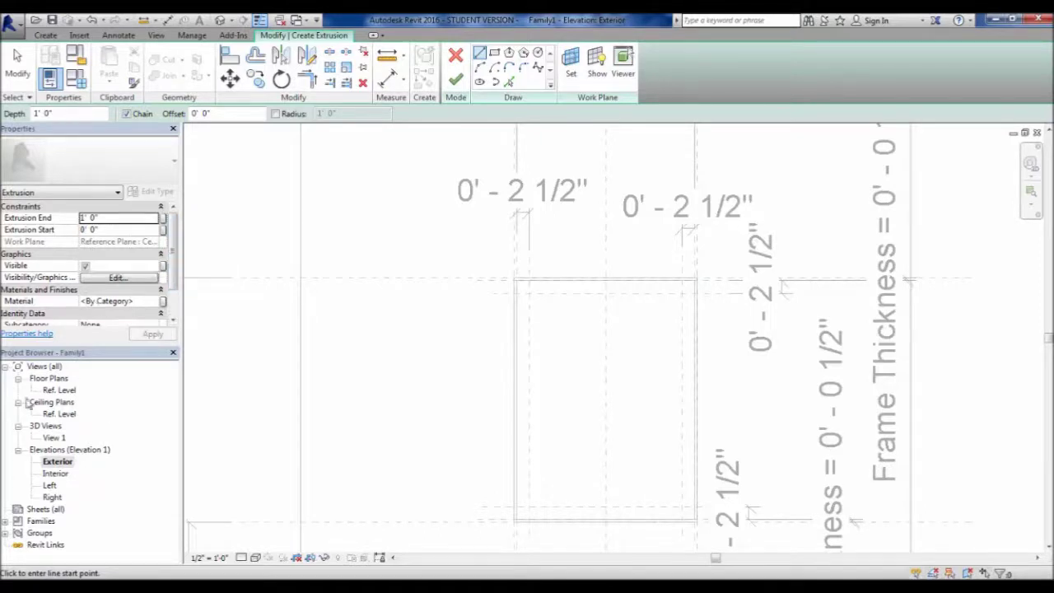
double_click(66, 390)
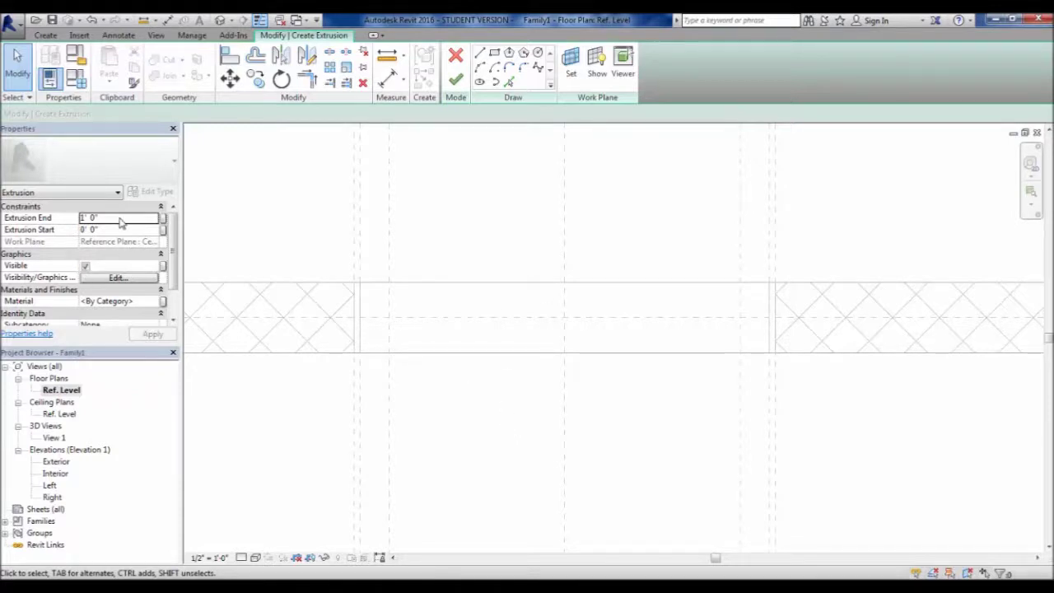
left_click(1037, 132)
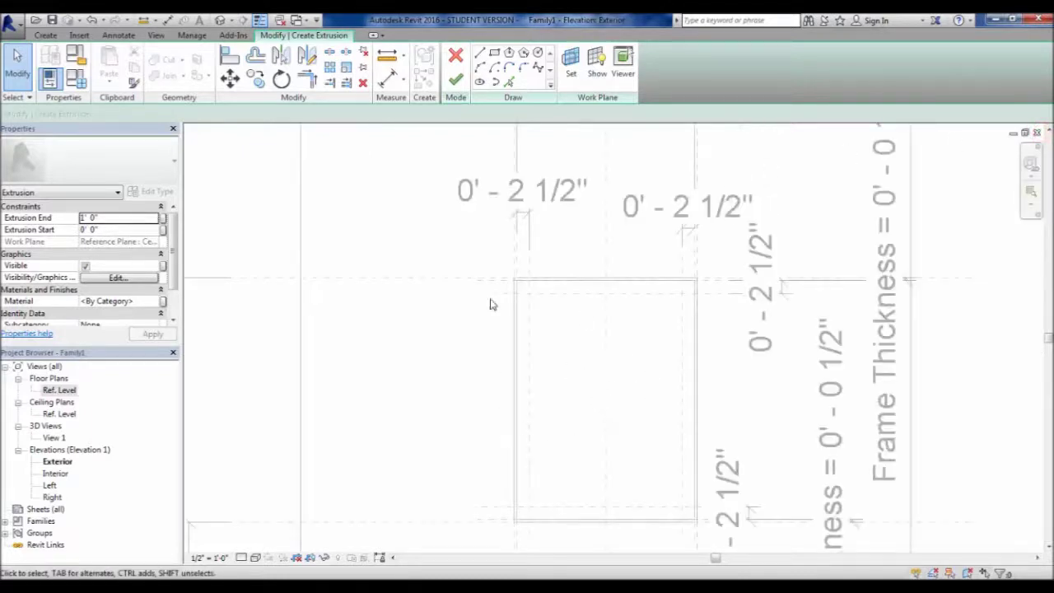
left_click(494, 52)
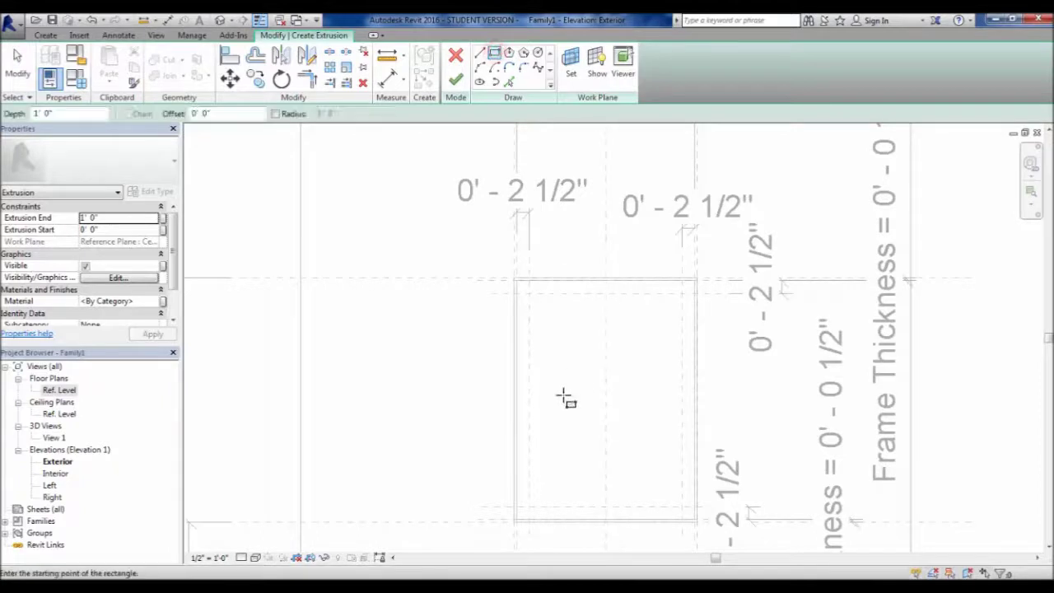
scroll(565, 395, "up", 3)
scroll(464, 313, "down", 2)
scroll(423, 337, "down", 1)
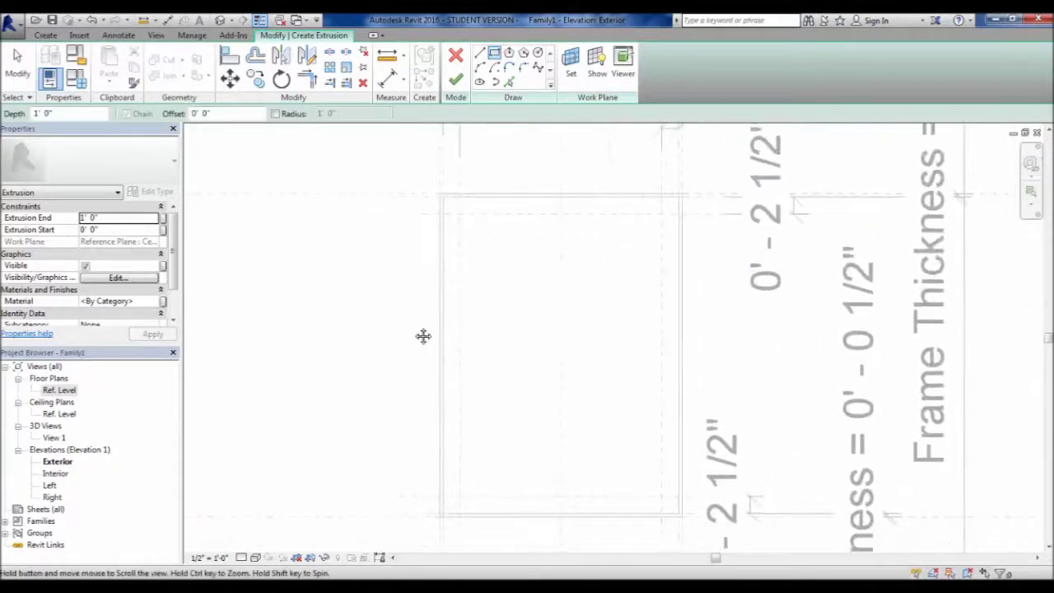
left_click(414, 149)
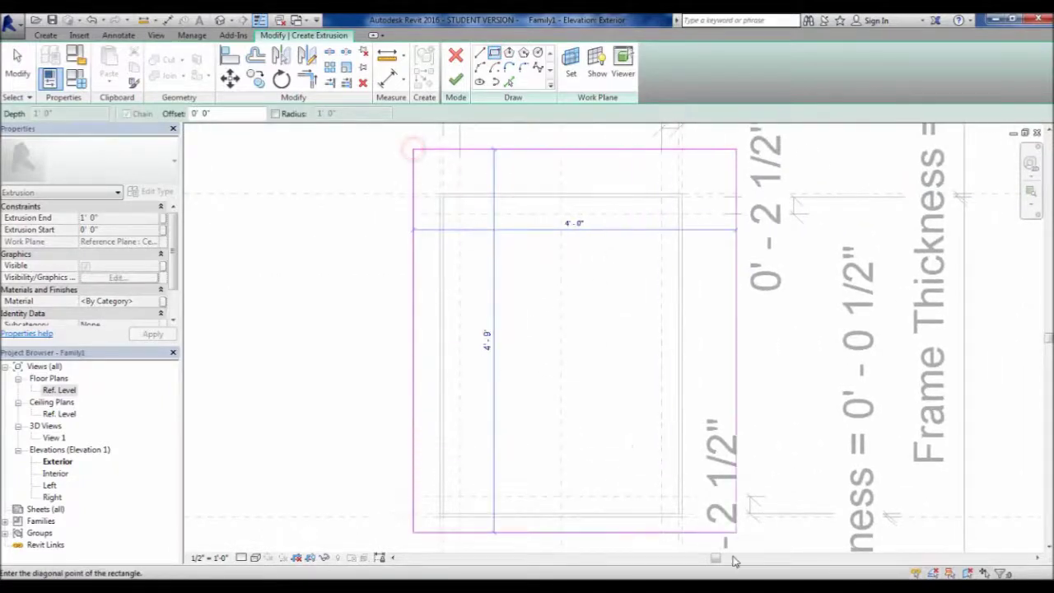
left_click(701, 540)
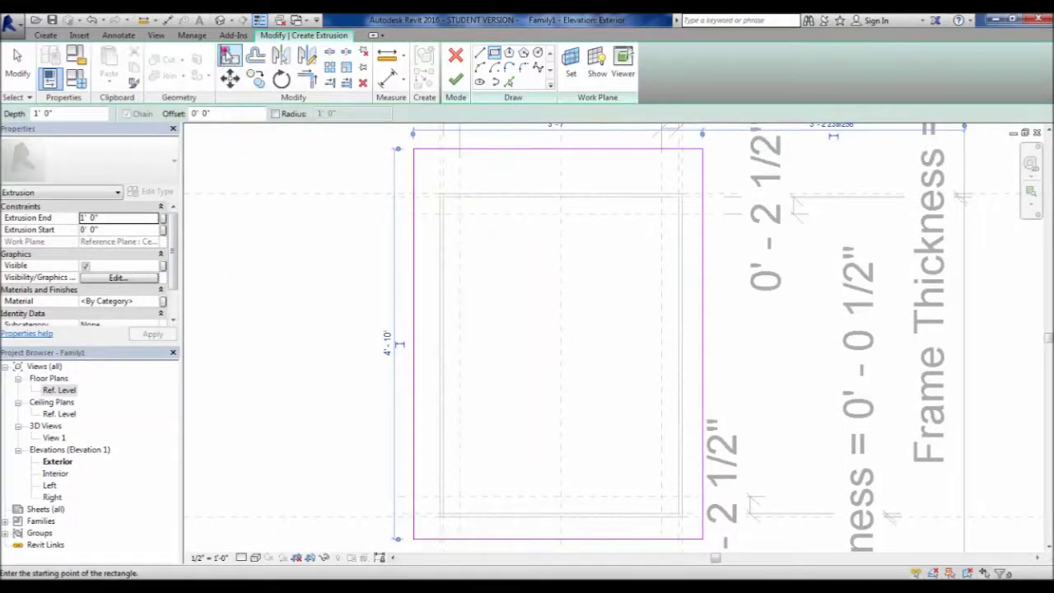
- Align the outer rectangle's top and right lines to the 1/2" Frame Thickness reference planes and lock both alignments
left_click(230, 55)
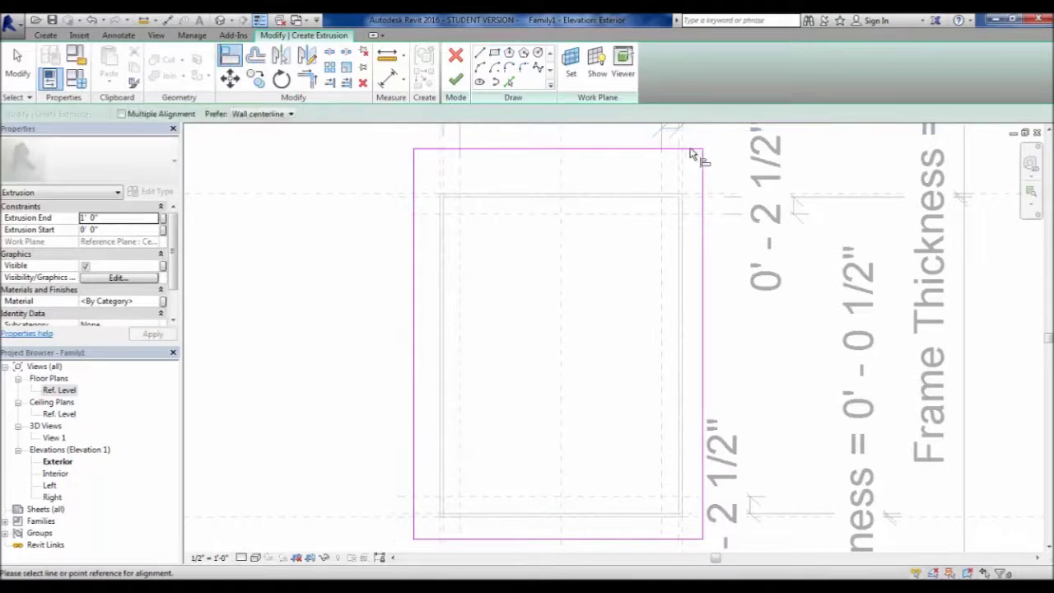
scroll(690, 152, "up", 3)
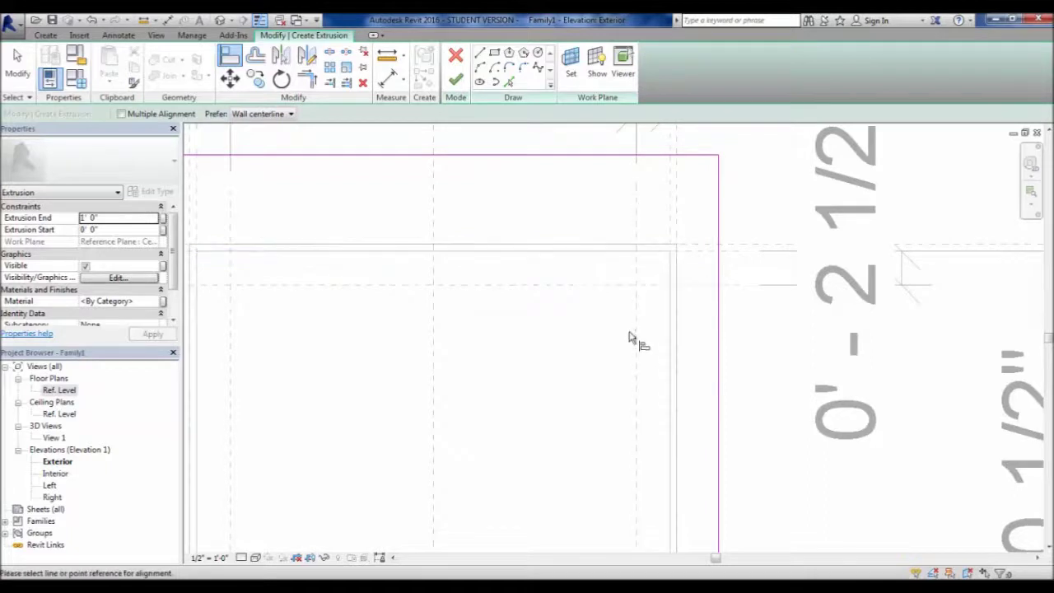
left_click(701, 254)
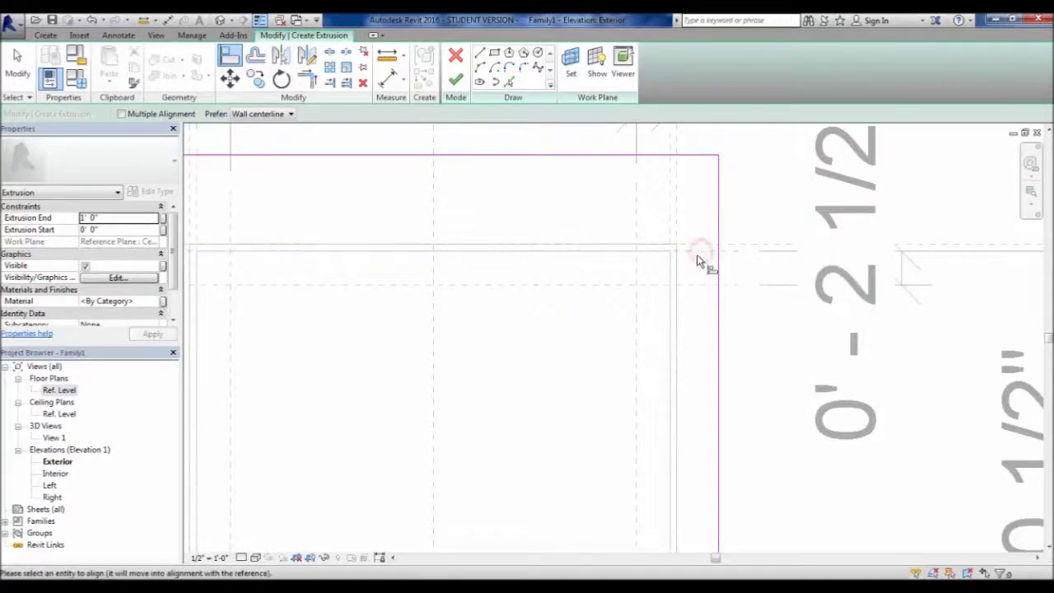
left_click(624, 156)
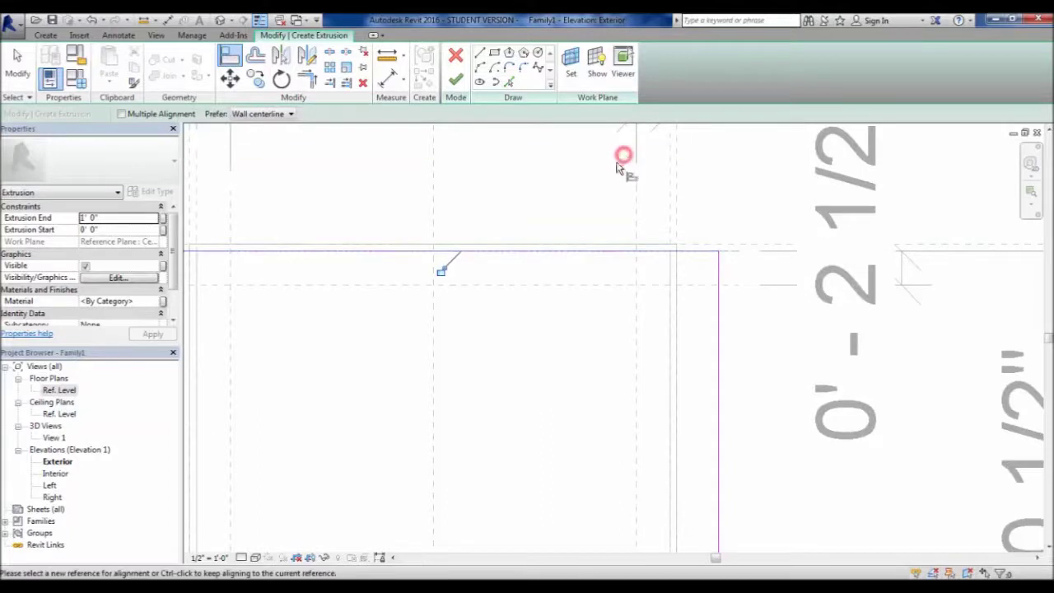
left_click(441, 273)
left_click(670, 207)
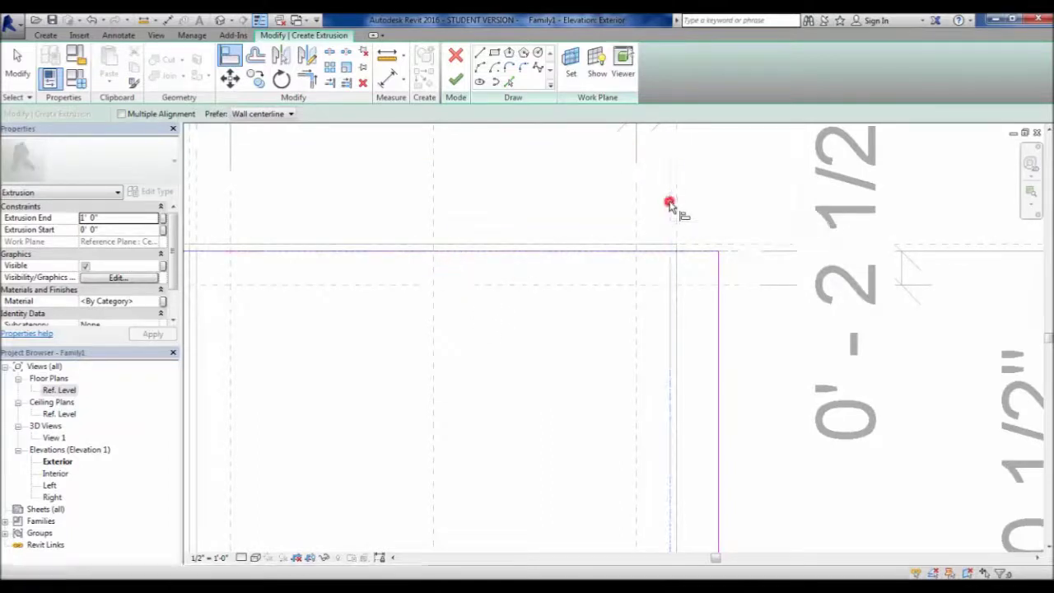
left_click(719, 351)
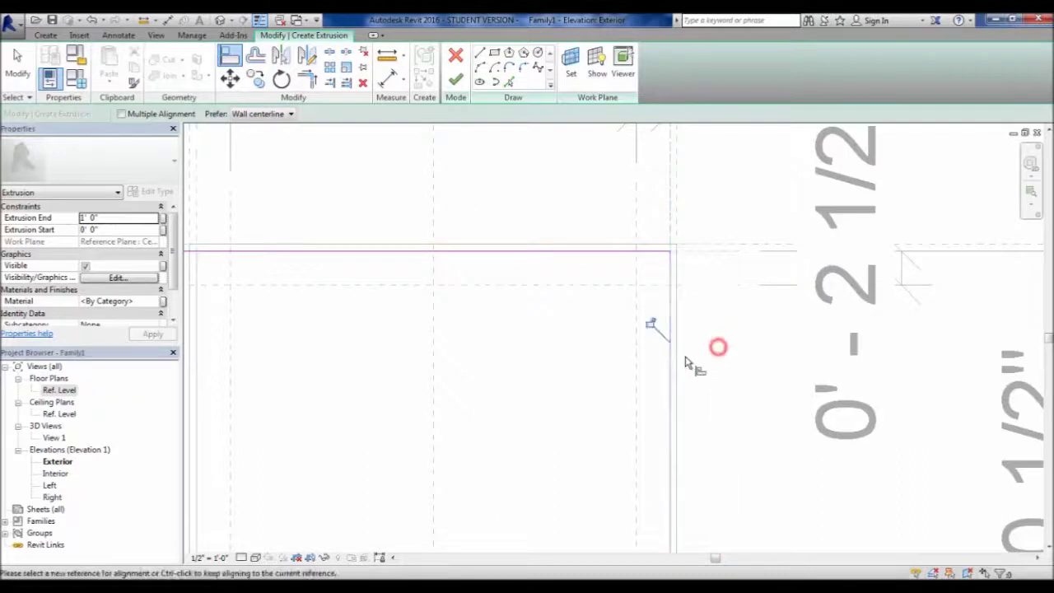
left_click(650, 322)
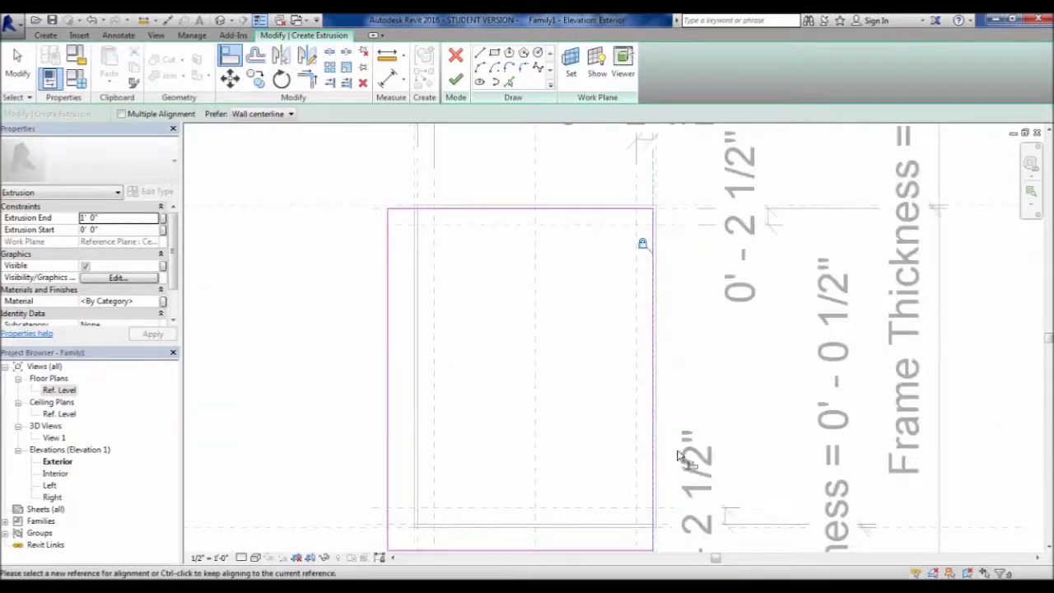
- Align the outer rectangle's bottom and left lines to the 1/2" Frame Thickness reference planes and lock both alignments
middle_click_drag(685, 458, 679, 375)
scroll(641, 492, "up", 3)
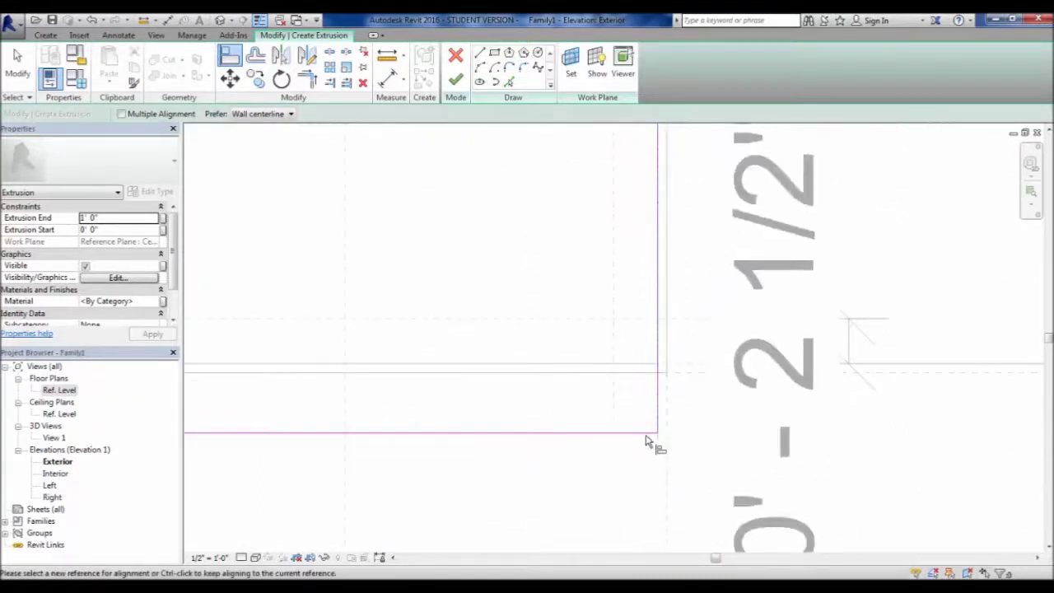
left_click(686, 364)
left_click(578, 433)
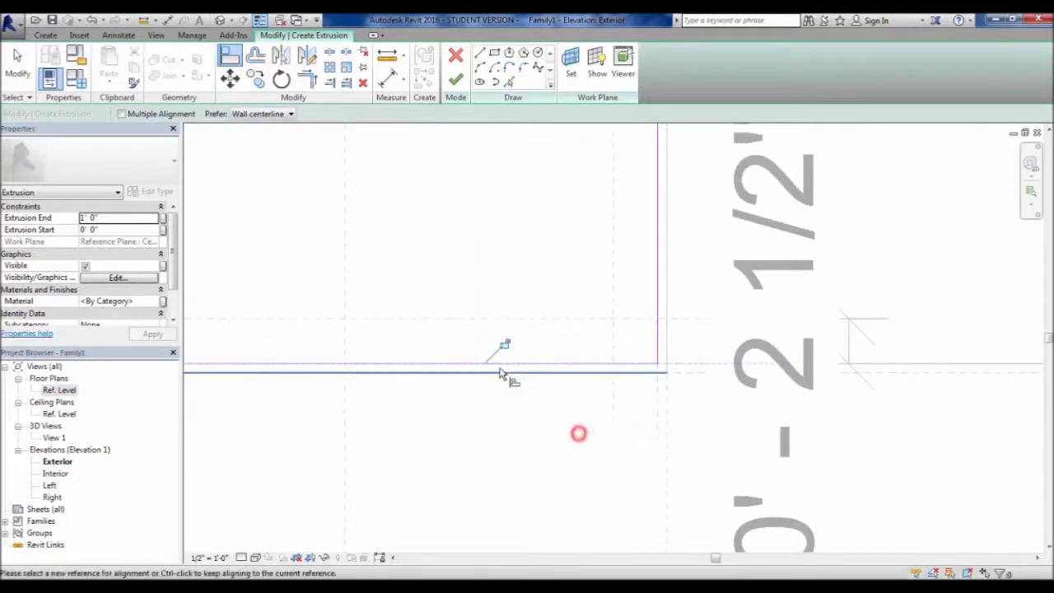
left_click(508, 343)
scroll(531, 326, "down", 1)
middle_click_drag(537, 323, 906, 287)
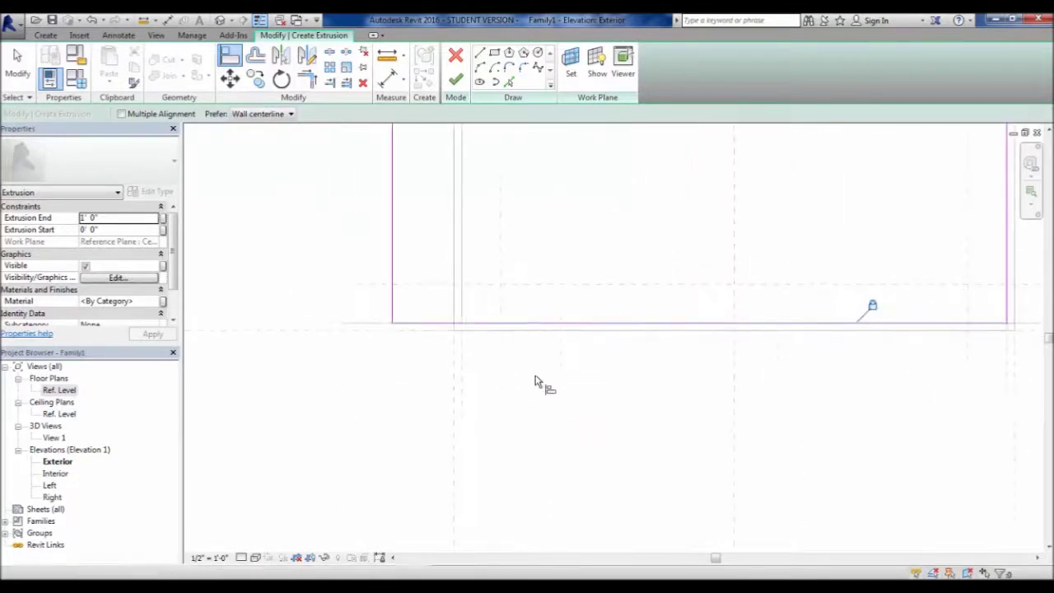
left_click(462, 370)
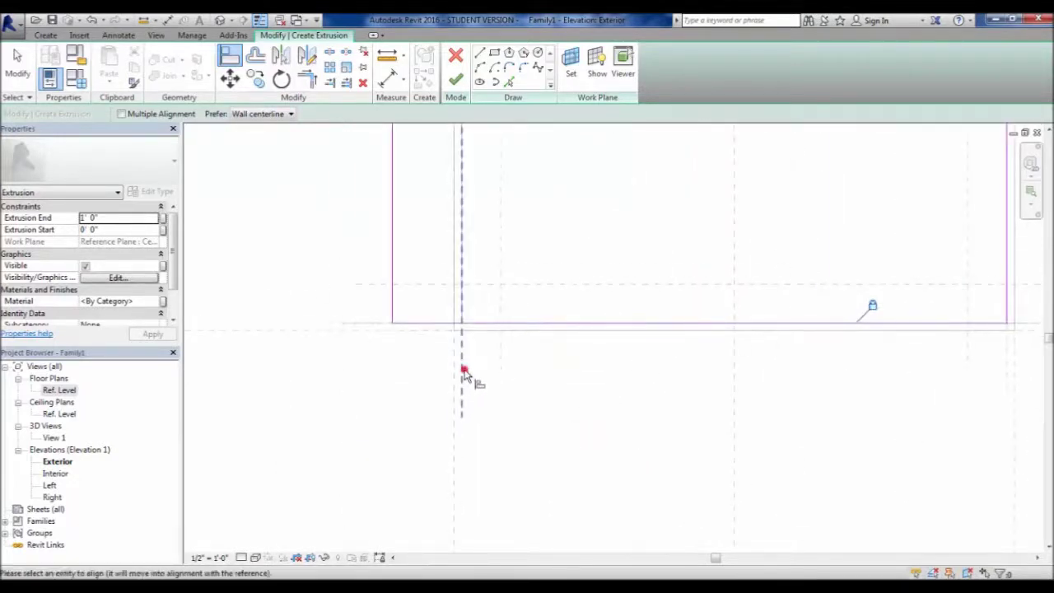
left_click(393, 254)
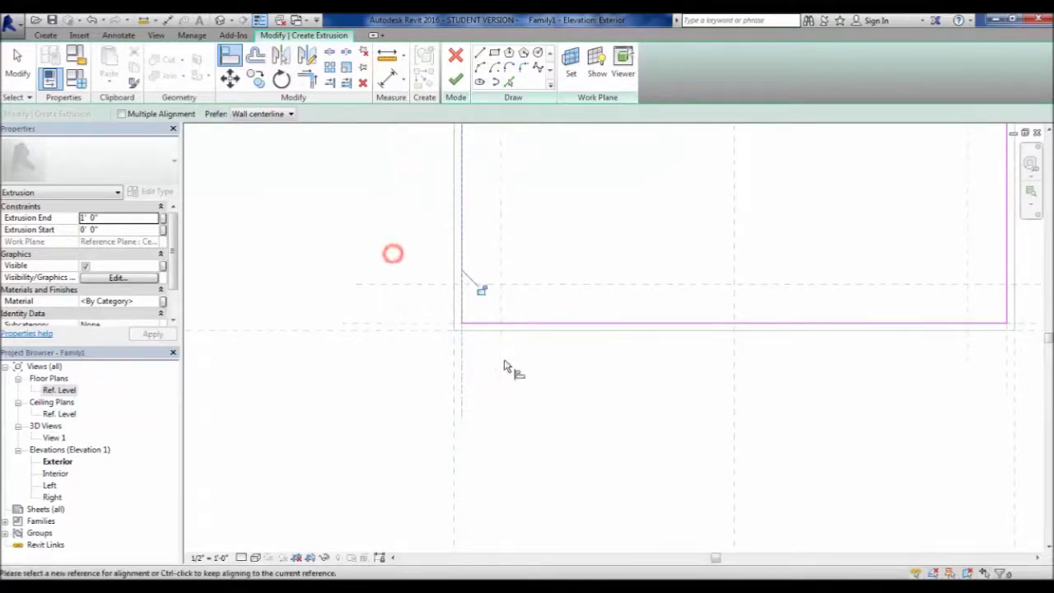
left_click(484, 294)
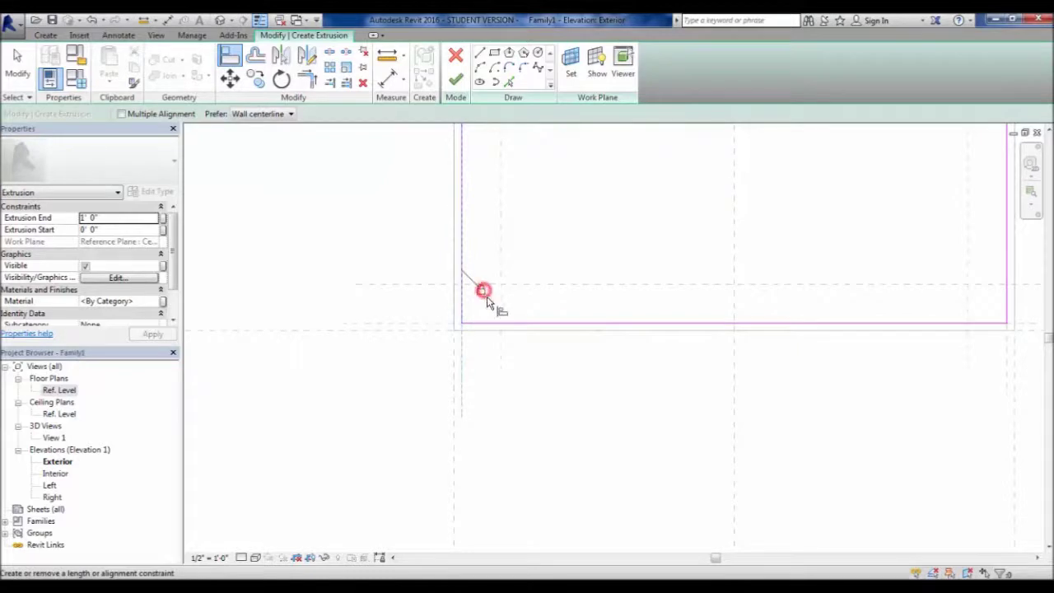
- End the alignment and check the locks on all four sides of the outer rectangle
scroll(439, 353, "up", 5)
left_click(17, 64)
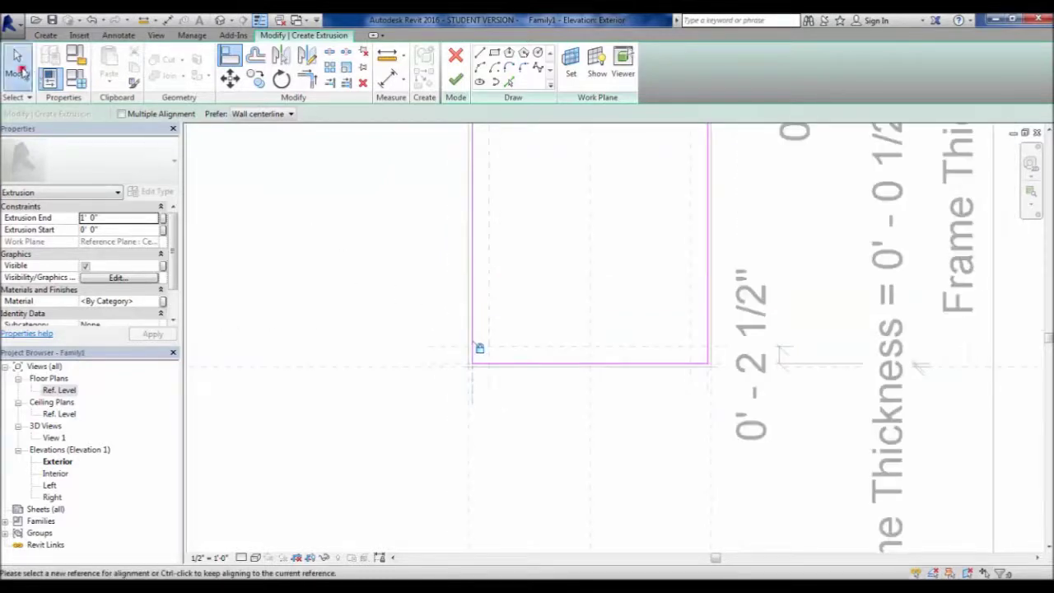
left_click(474, 254)
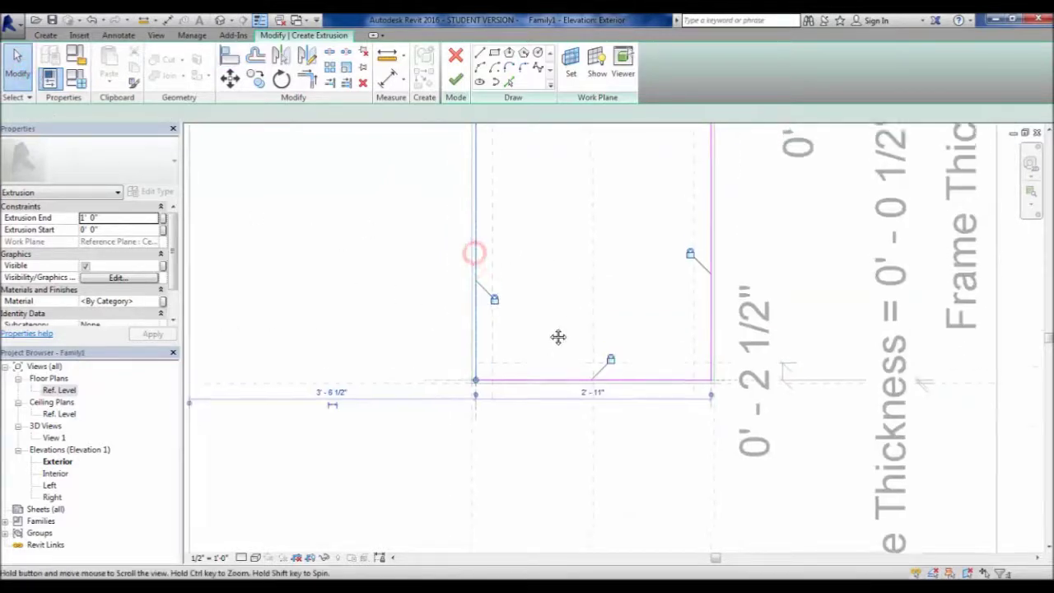
middle_click_drag(560, 329, 546, 400)
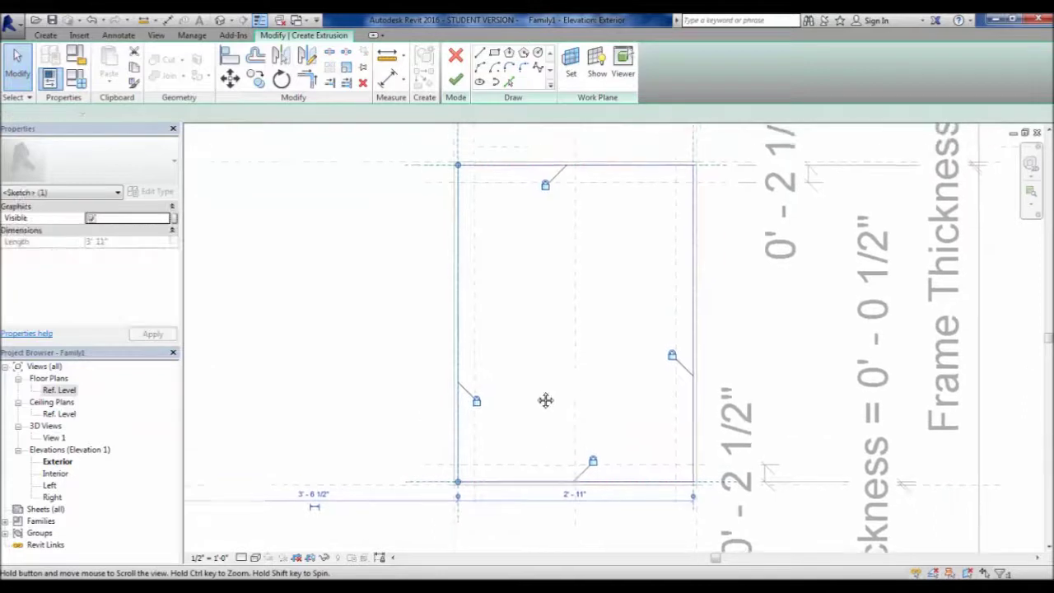
left_click(535, 349)
- Sketch a second rectangle about 1'-7" by 2'-7" inside the outer one
left_click(494, 52)
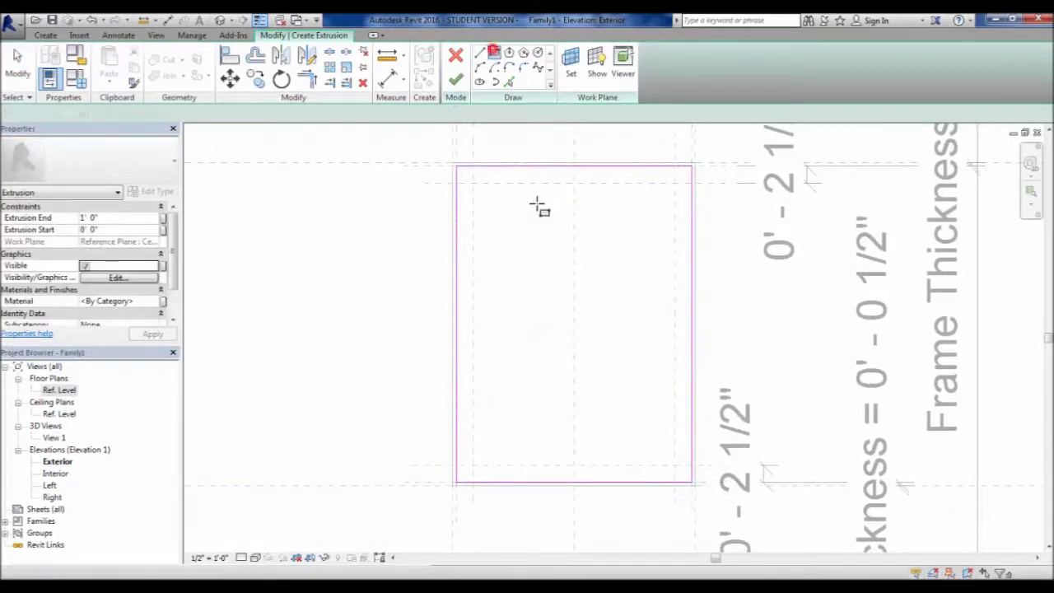
left_click(514, 221)
left_click(642, 429)
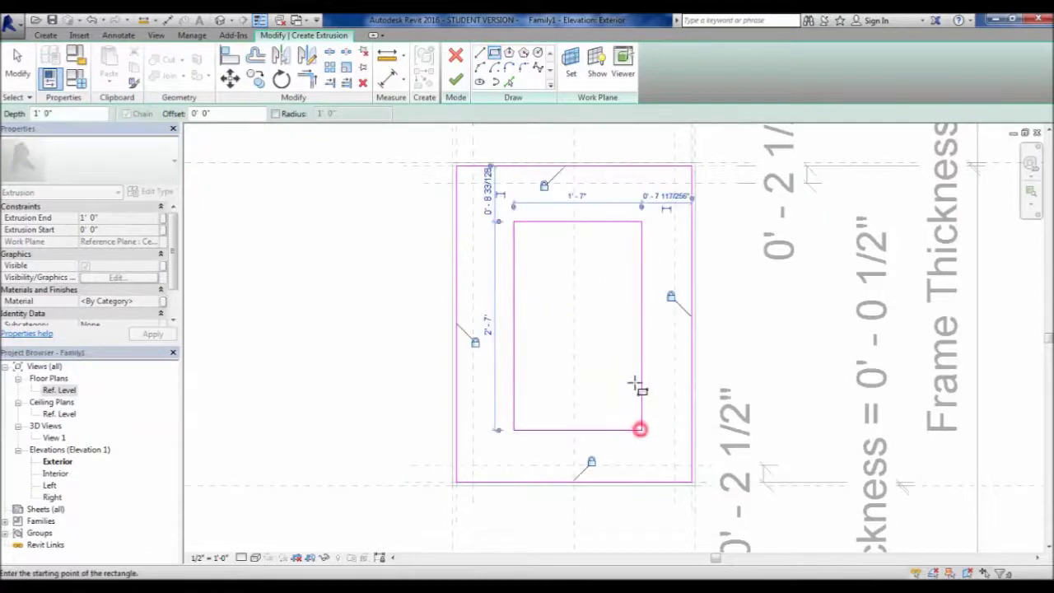
key("Escape")
key("Escape")
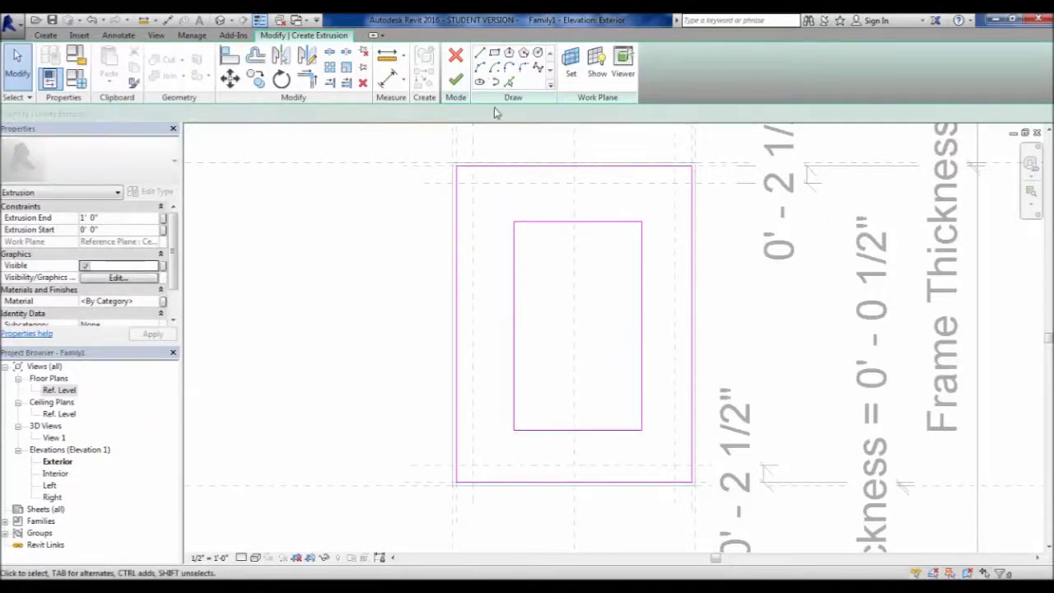
- Align the inner rectangle's top and right lines to the 2 1/2" inset reference planes and lock both alignments
left_click(230, 55)
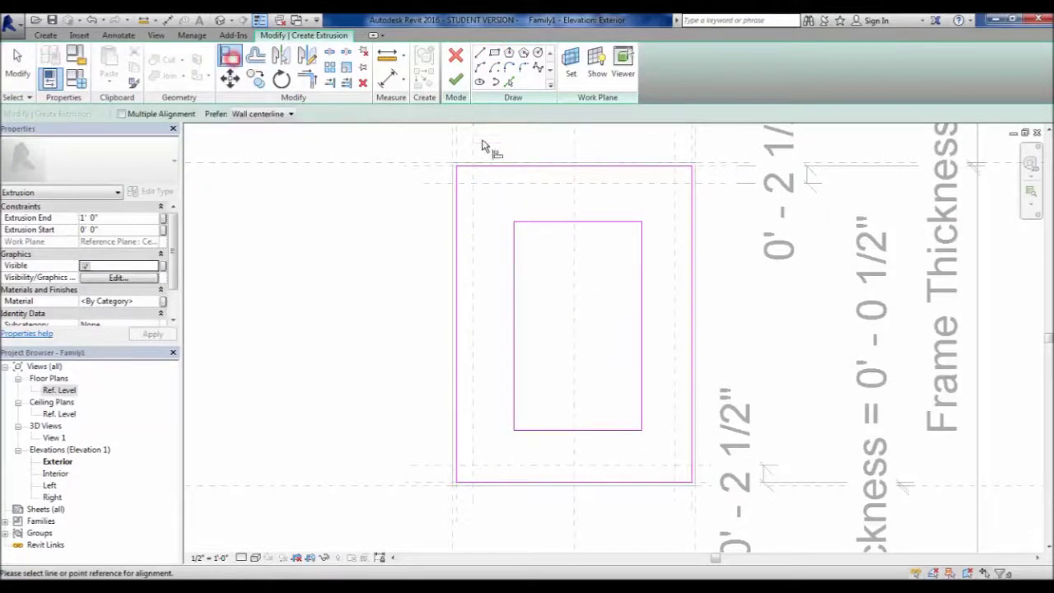
left_click(519, 183)
left_click(544, 223)
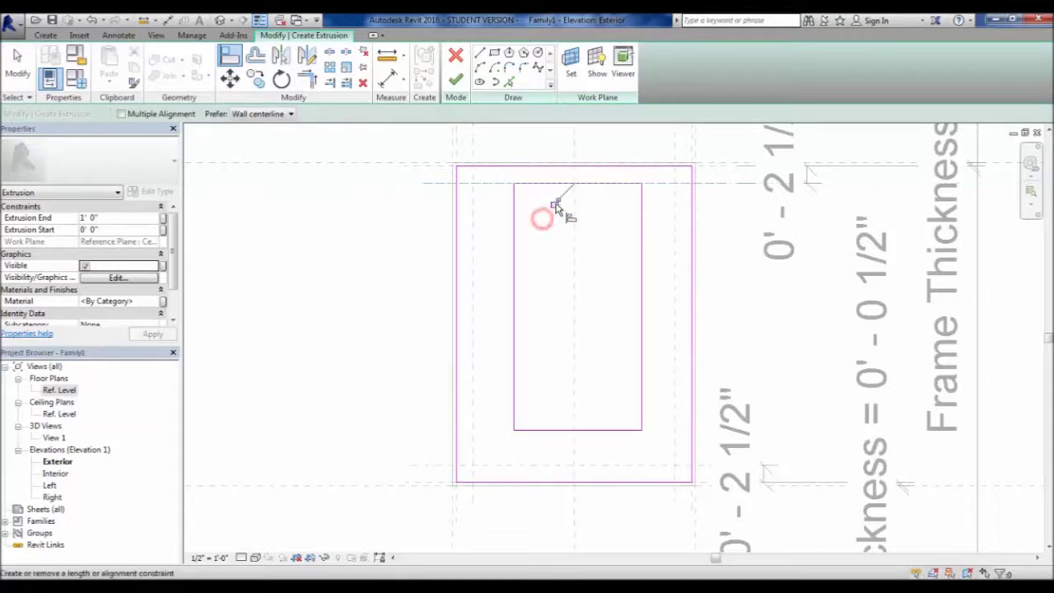
left_click(675, 224)
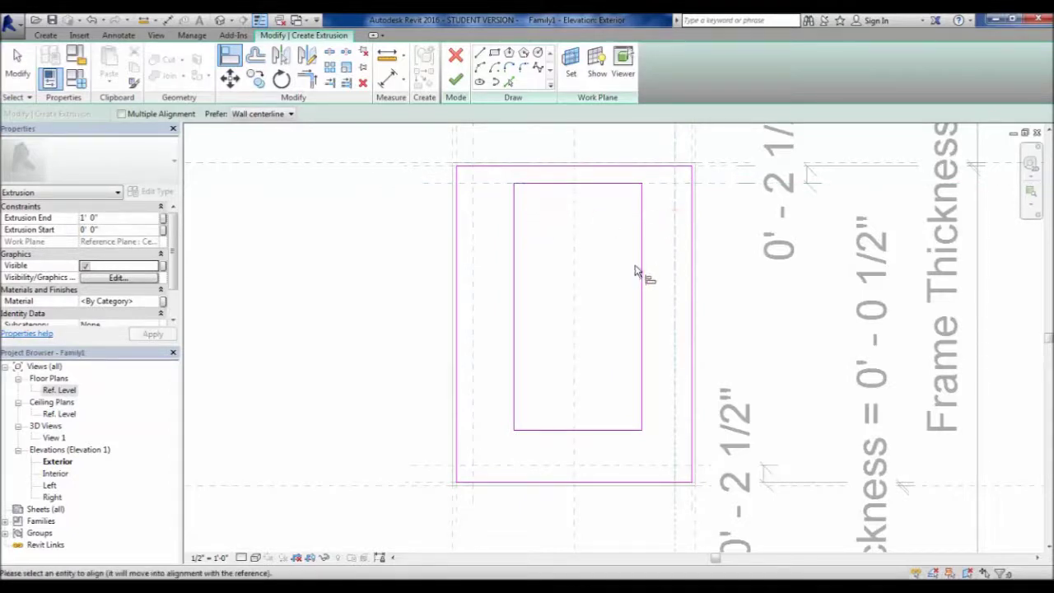
left_click(641, 275)
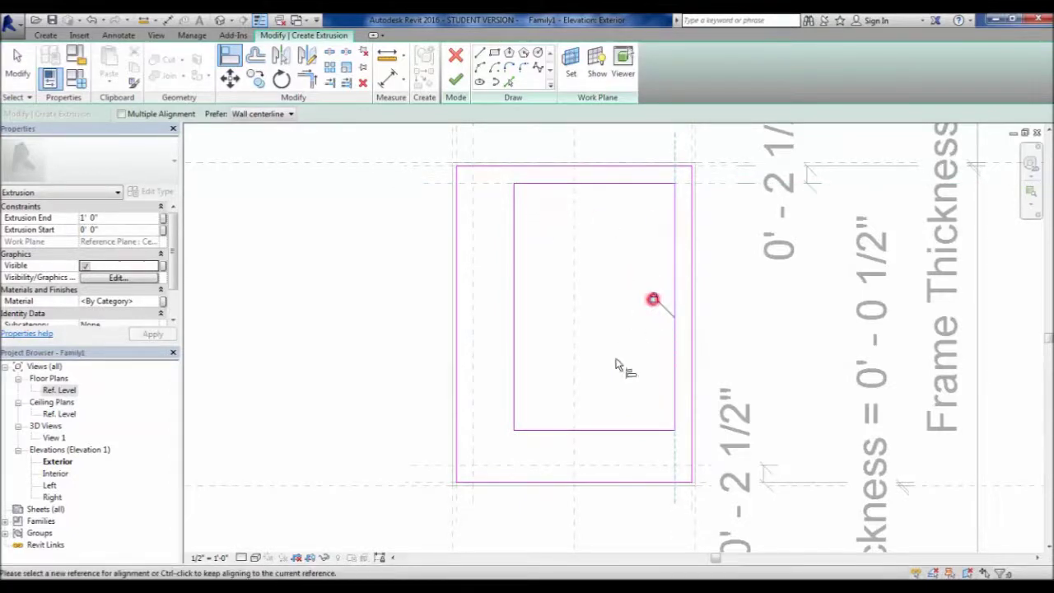
- Align the inner rectangle's bottom and left lines to the 2 1/2" inset reference planes and lock both alignments
left_click(648, 465)
left_click(643, 429)
left_click(581, 447)
left_click(476, 437)
left_click(514, 436)
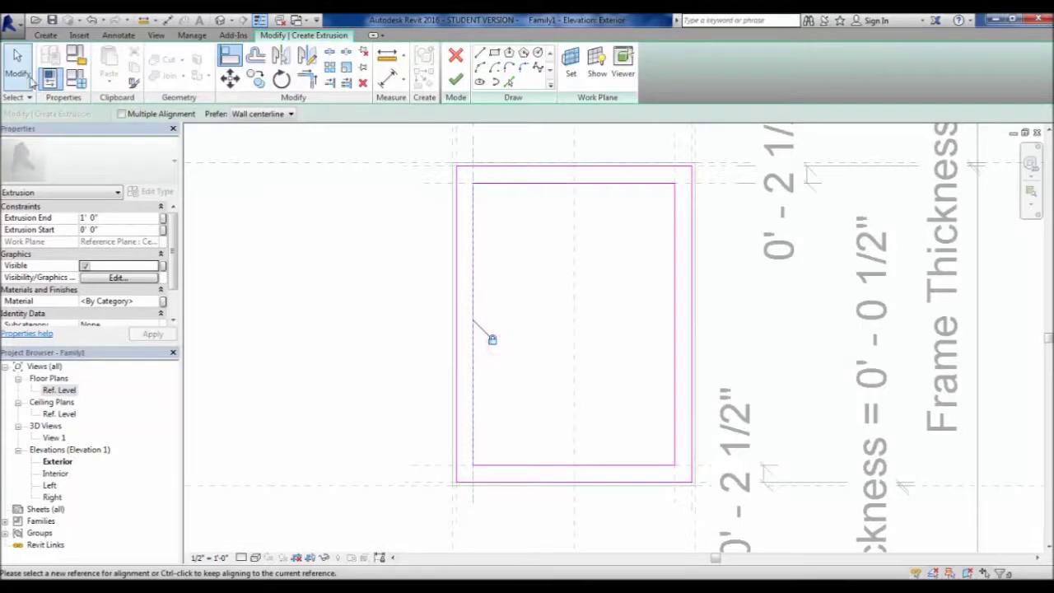
- Check the inner rectangle's alignment locks and finish the frame extrusion sketch
key("Escape")
left_click(473, 224)
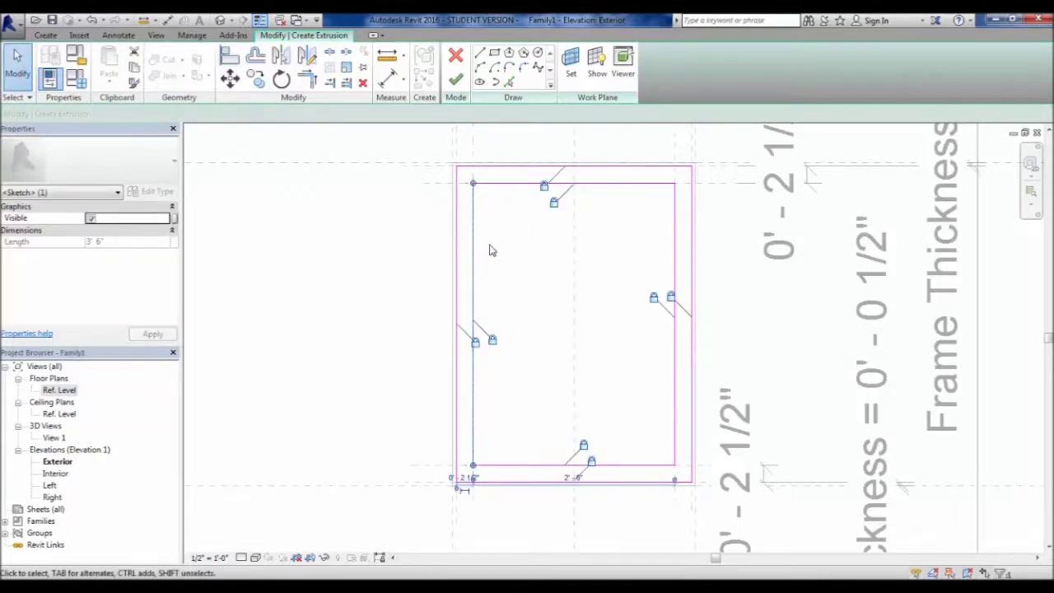
left_click(419, 249)
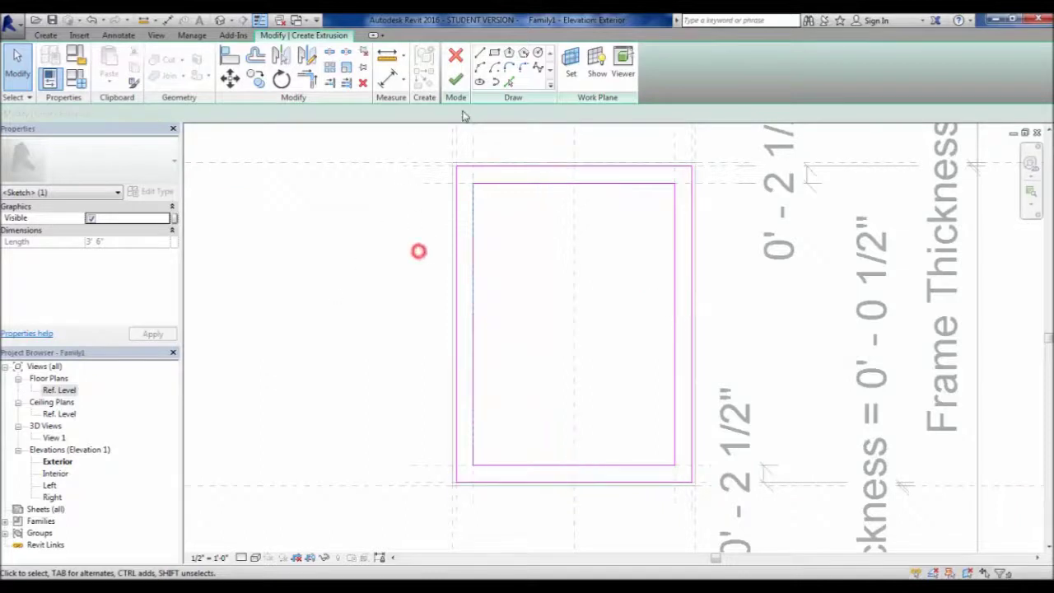
left_click(455, 79)
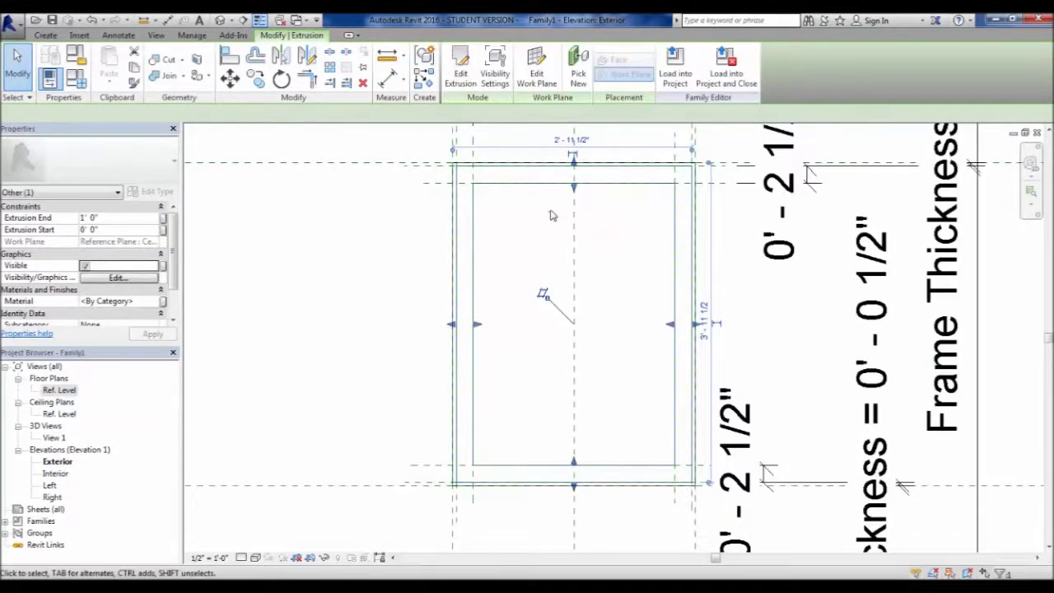
- Open the family types and apply a Frame Thickness of 5" to test how the frame extrusion responds
left_click(548, 211)
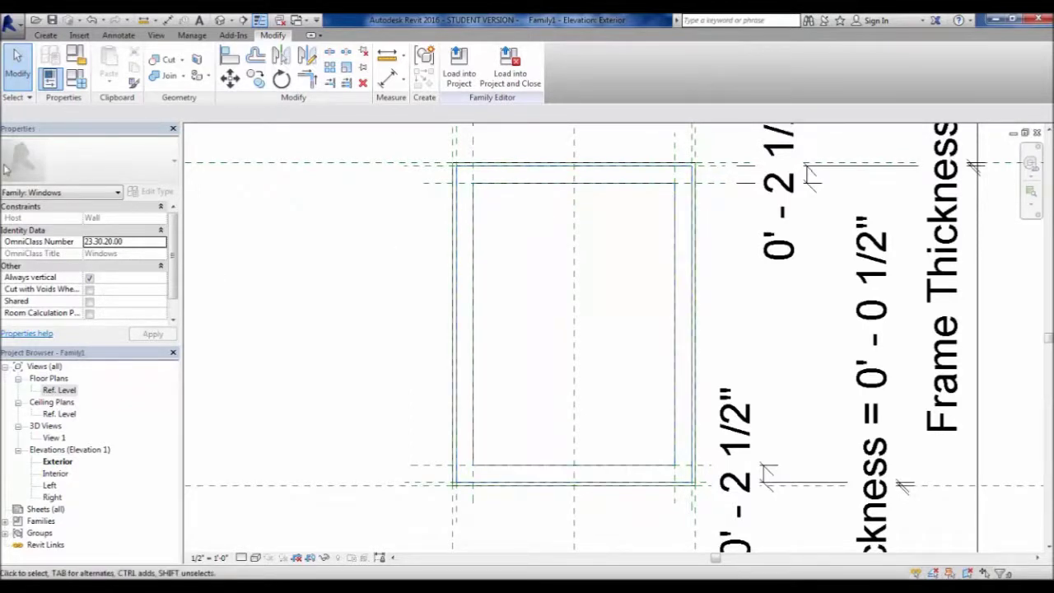
left_click(76, 78)
left_click_drag(684, 35, 758, 82)
left_click(754, 191)
left_click(756, 192)
double_click(756, 191)
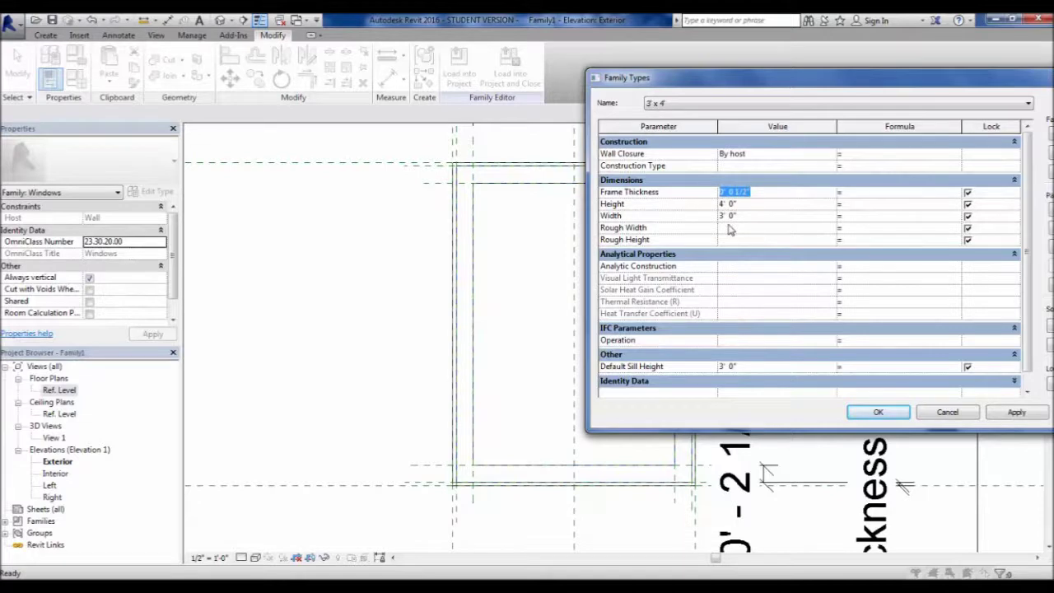
type("5\"")
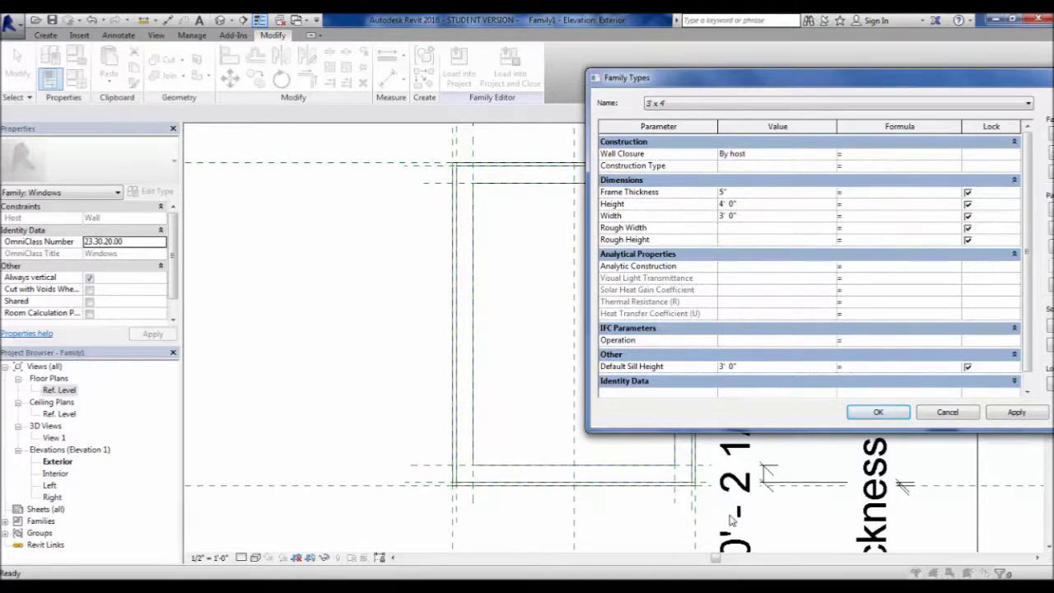
left_click_drag(783, 78, 708, 78)
left_click(943, 415)
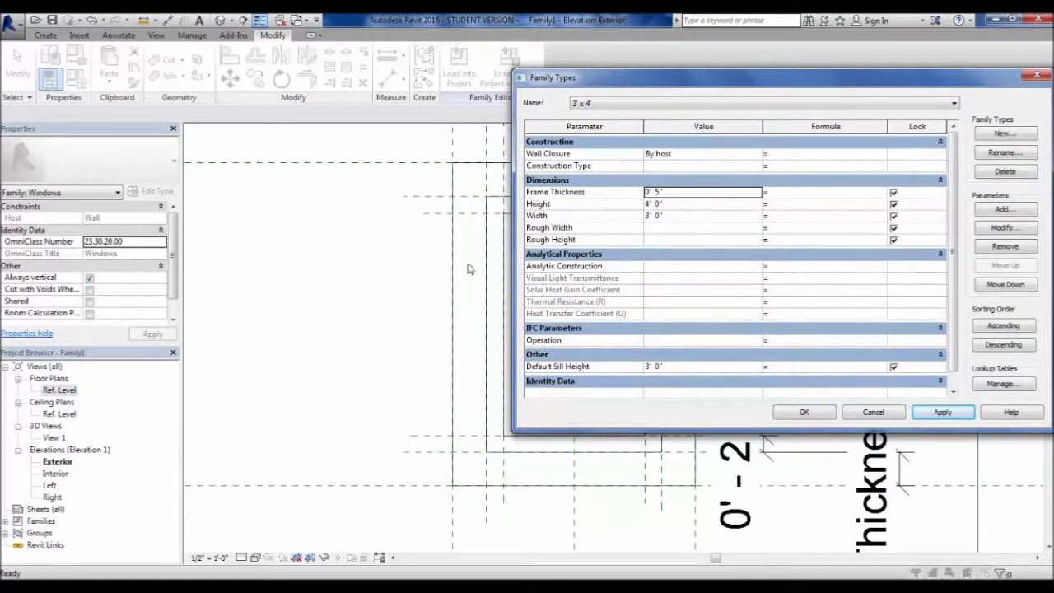
- Test a Frame Thickness of 2", restore it to 0' 0 1/2" and close the family types
left_click(670, 191)
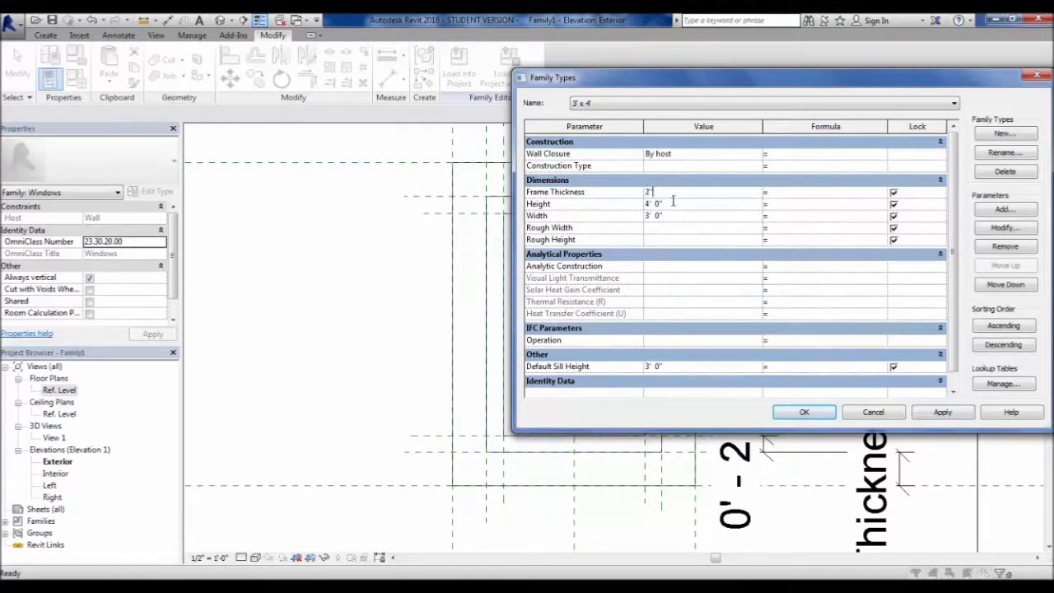
left_click(938, 419)
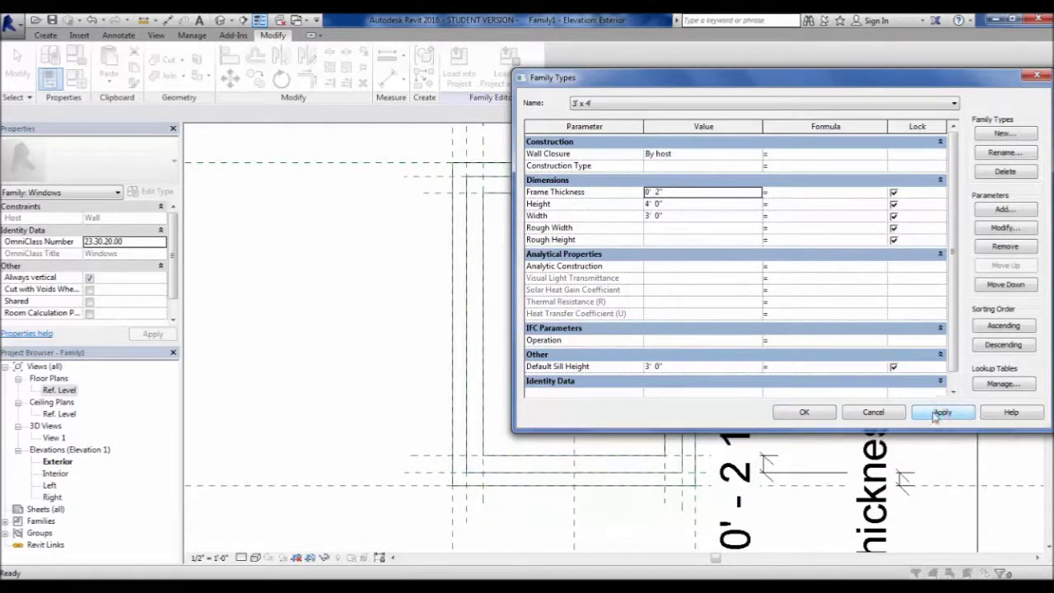
double_click(675, 191)
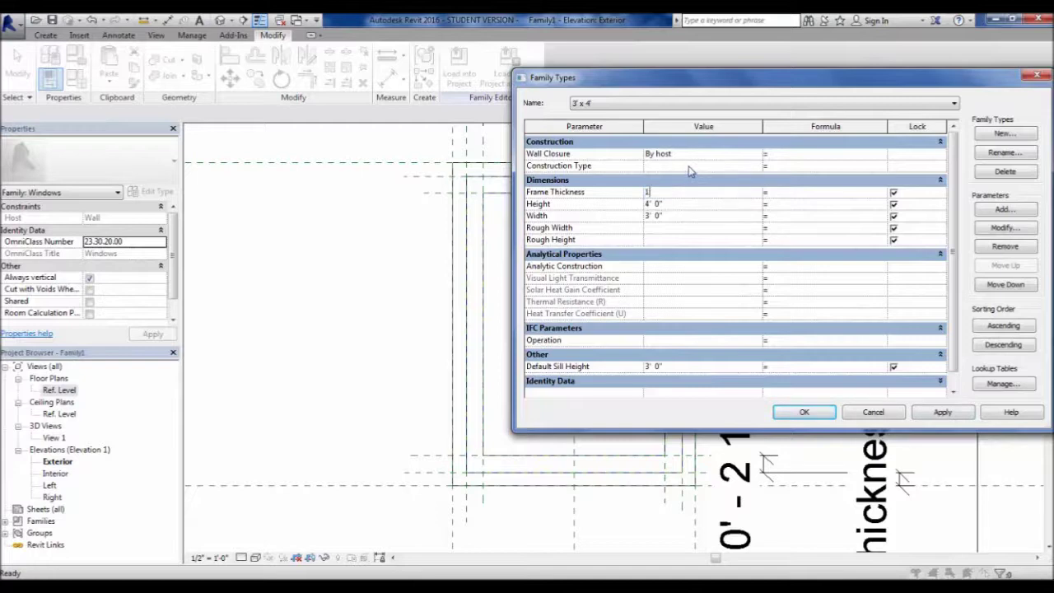
key("Tab")
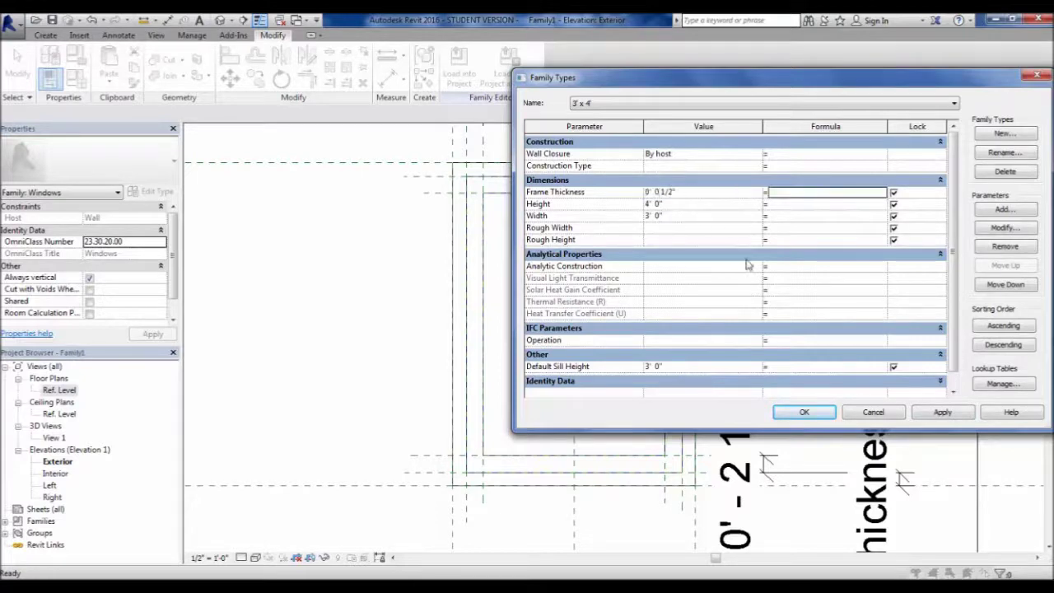
left_click(941, 412)
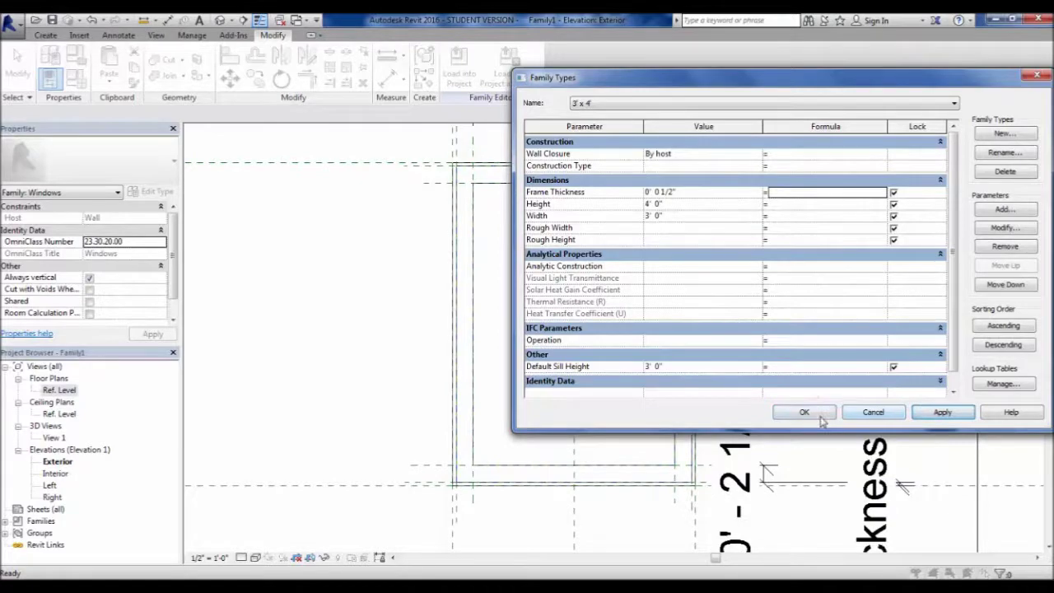
left_click(804, 412)
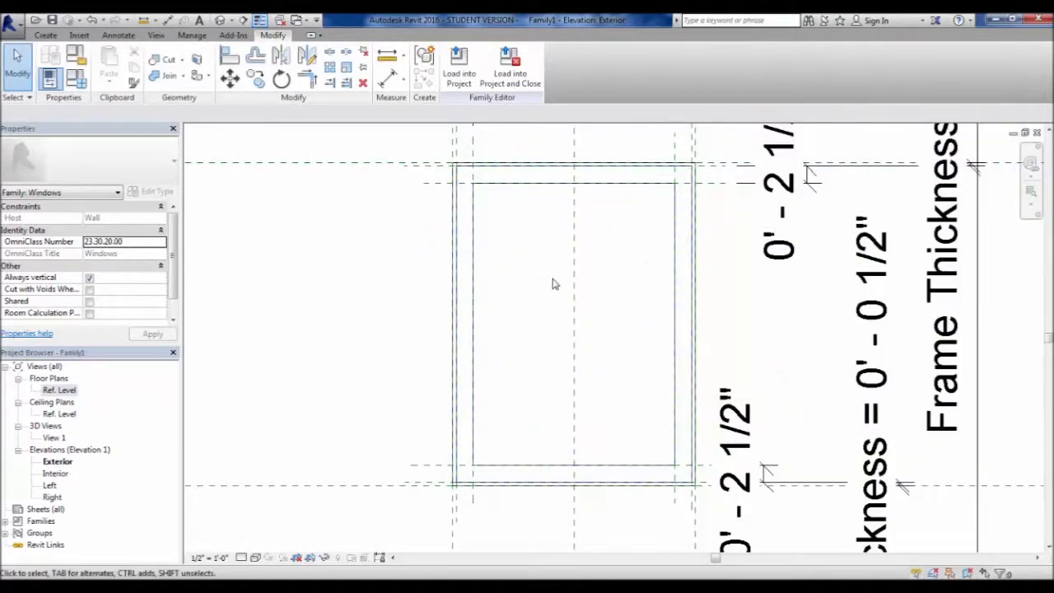
- Open the Ref. Level floor plan at the window opening
scroll(545, 286, "down", 2)
scroll(543, 285, "up", 3)
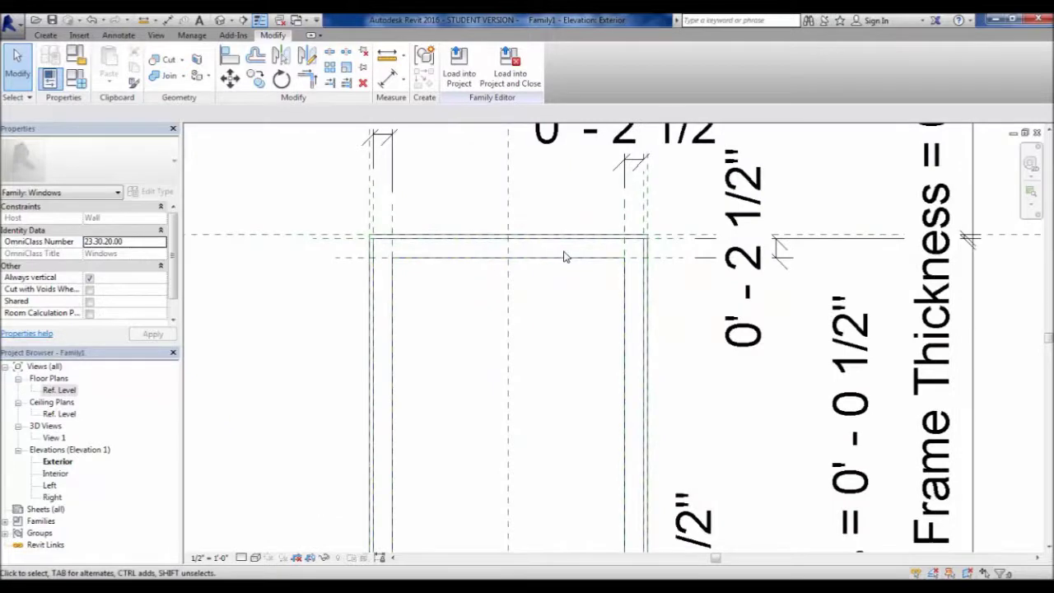
scroll(564, 257, "down", 1)
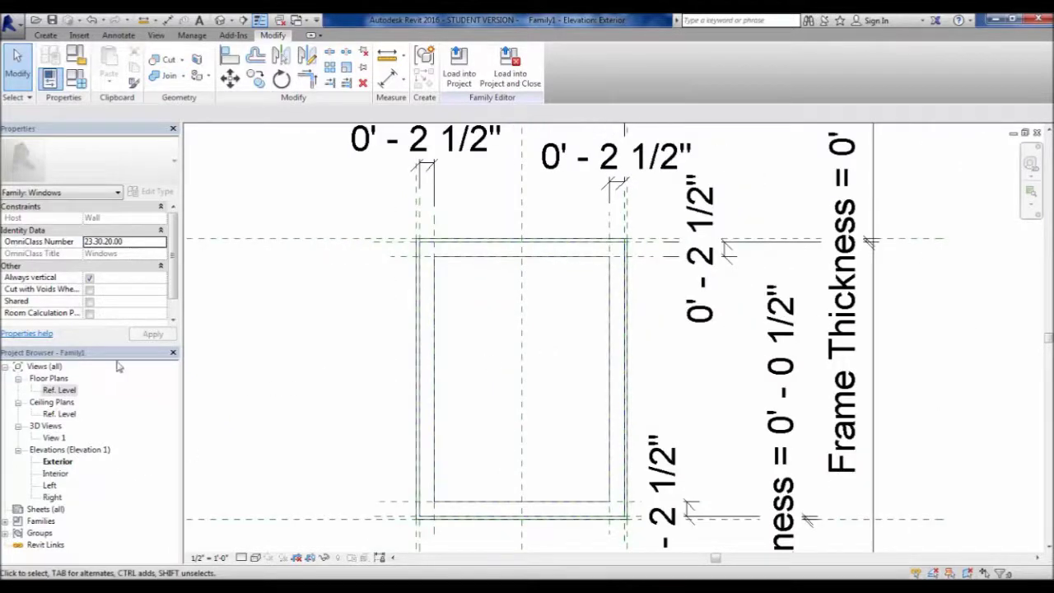
double_click(61, 390)
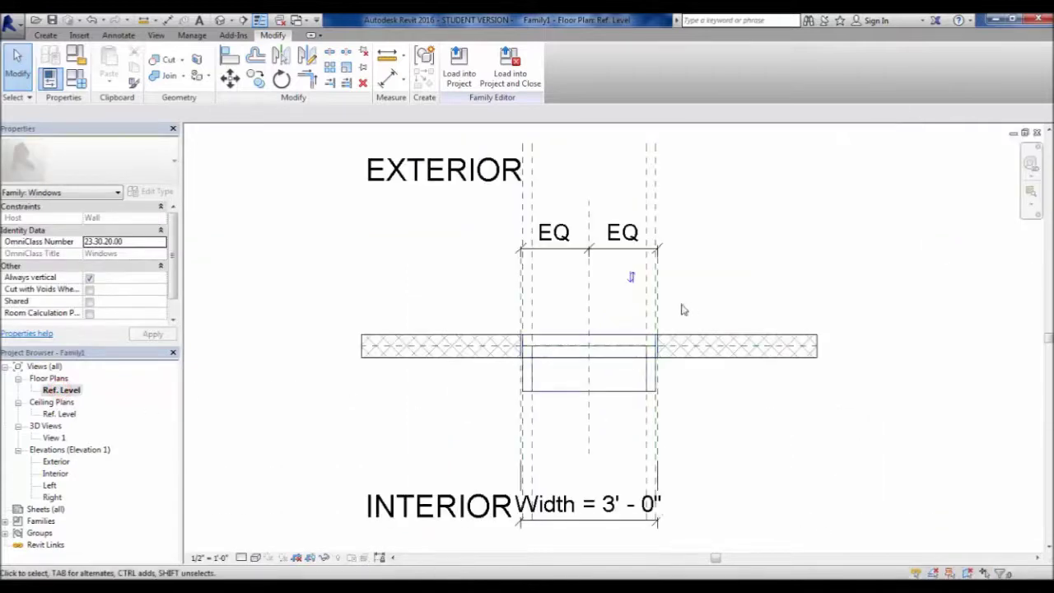
scroll(514, 373, "up", 2)
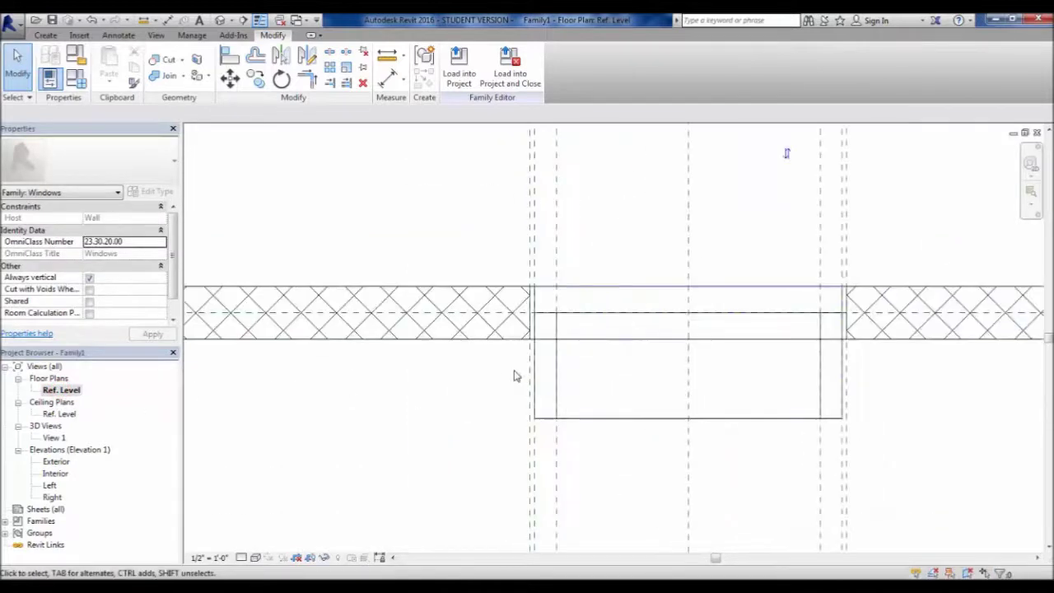
- Stretch the frame extrusion's exterior face to about 1 3/8" past the wall centerline
left_click(608, 421)
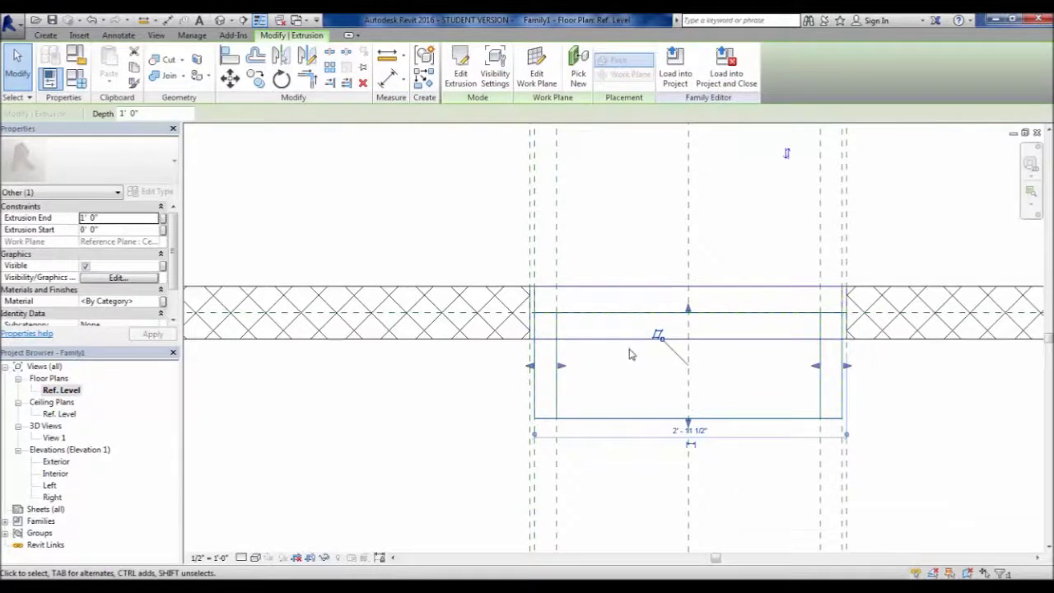
scroll(690, 308, "up", 2)
left_click_drag(690, 308, 699, 302)
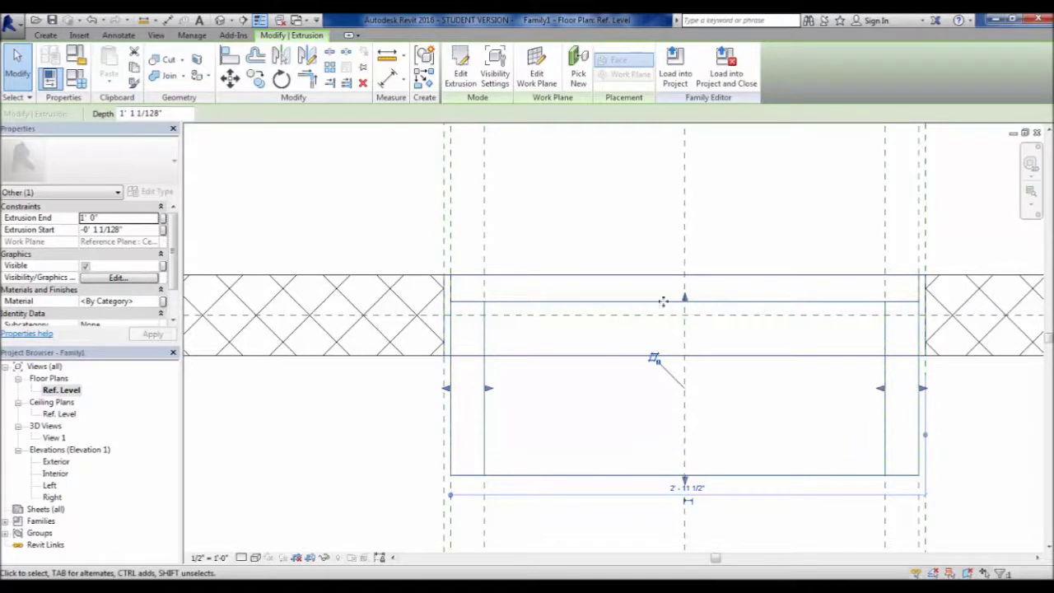
left_click_drag(692, 313, 684, 294)
left_click_drag(567, 299, 568, 298)
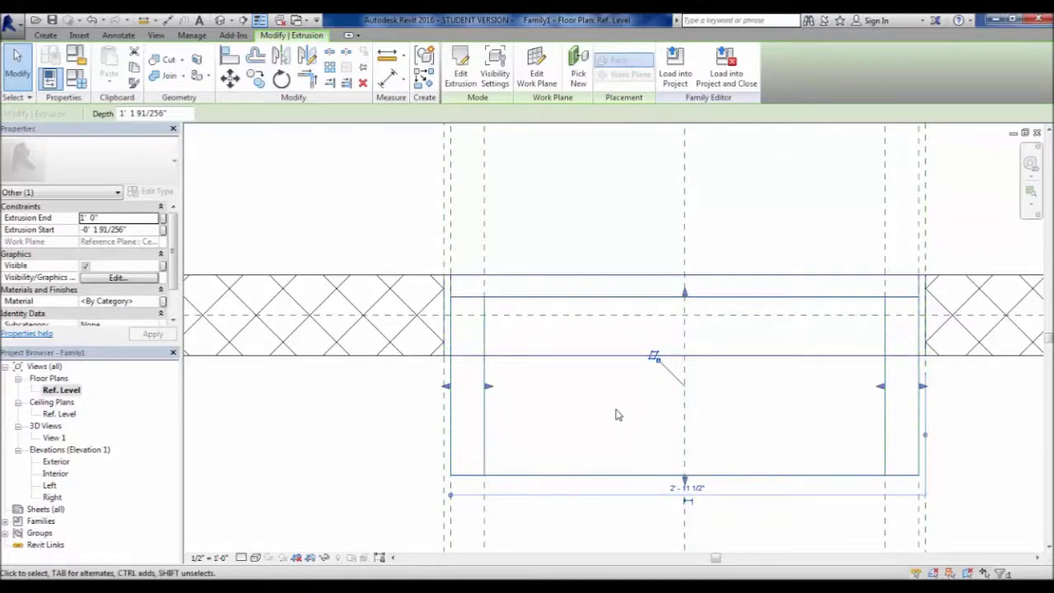
left_click(642, 405)
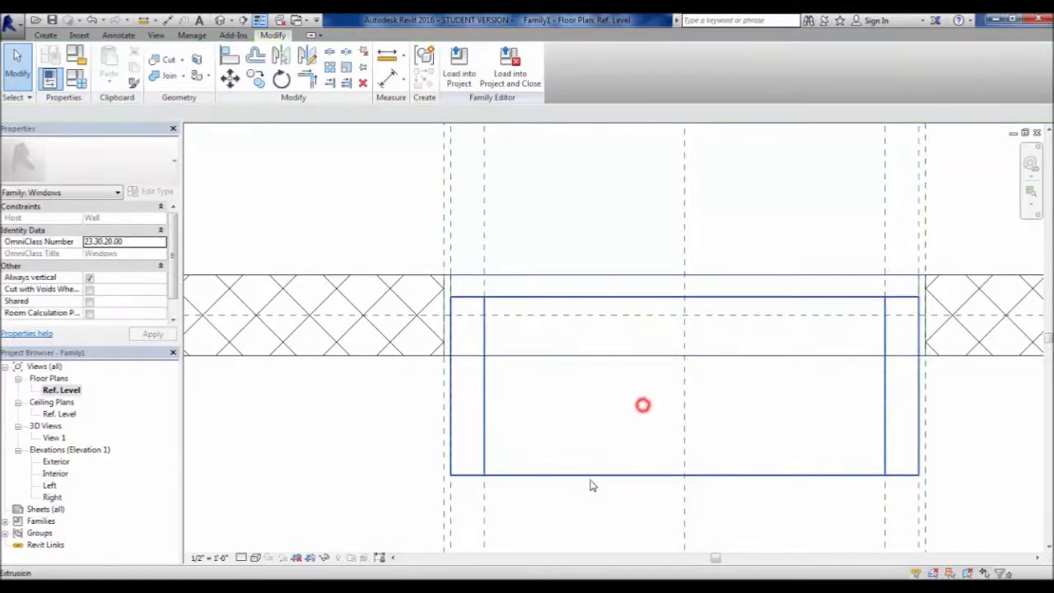
- Dissociate the frame extrusion from its work plane
left_click(597, 479)
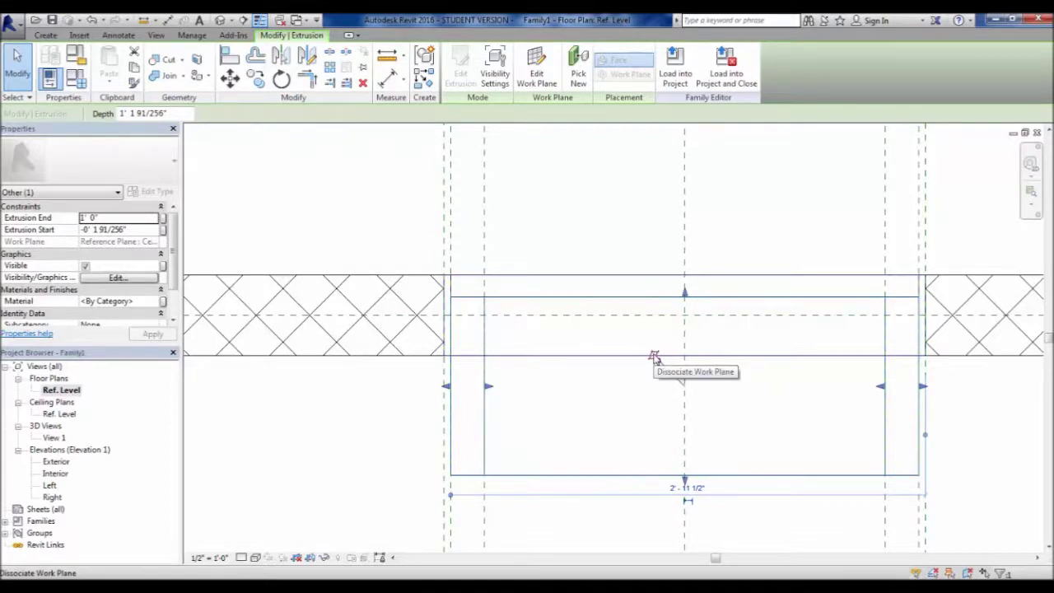
left_click(654, 356)
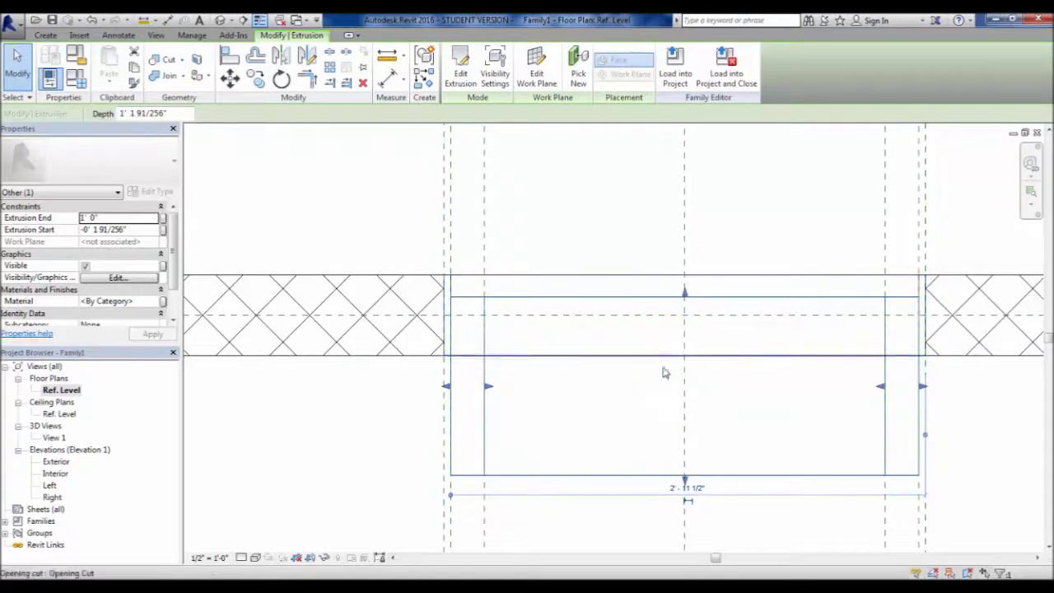
left_click(634, 390)
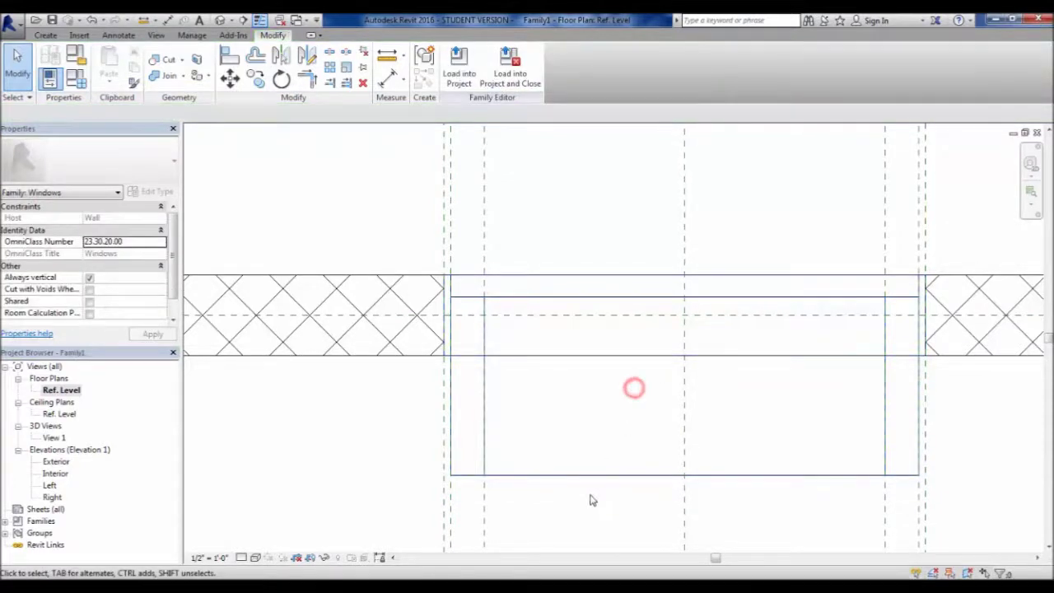
- Pull the frame extrusion's interior face in to 6" from the wall centerline
left_click(602, 476)
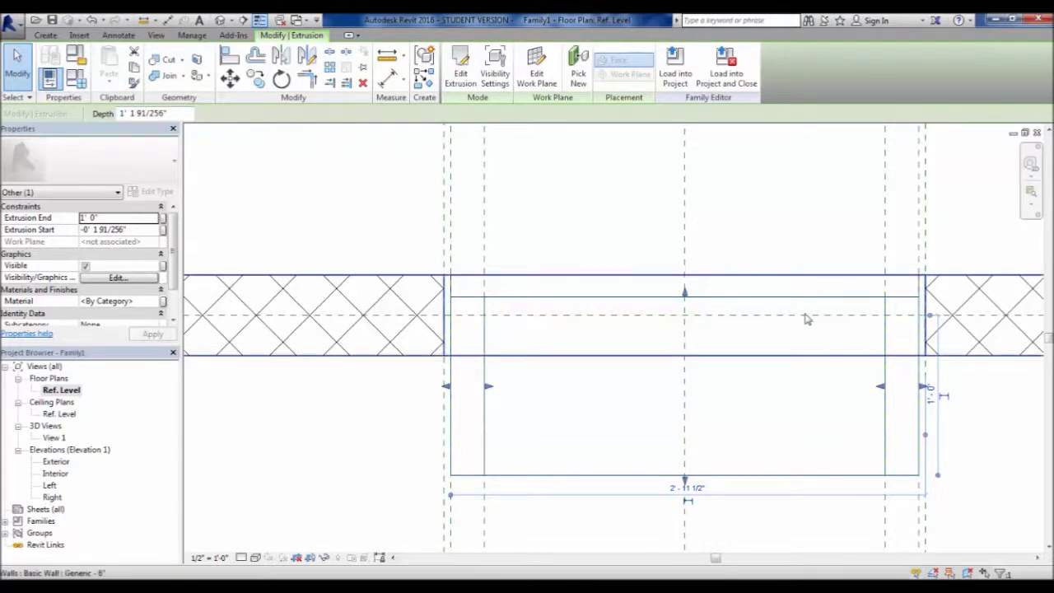
left_click_drag(685, 486, 729, 397)
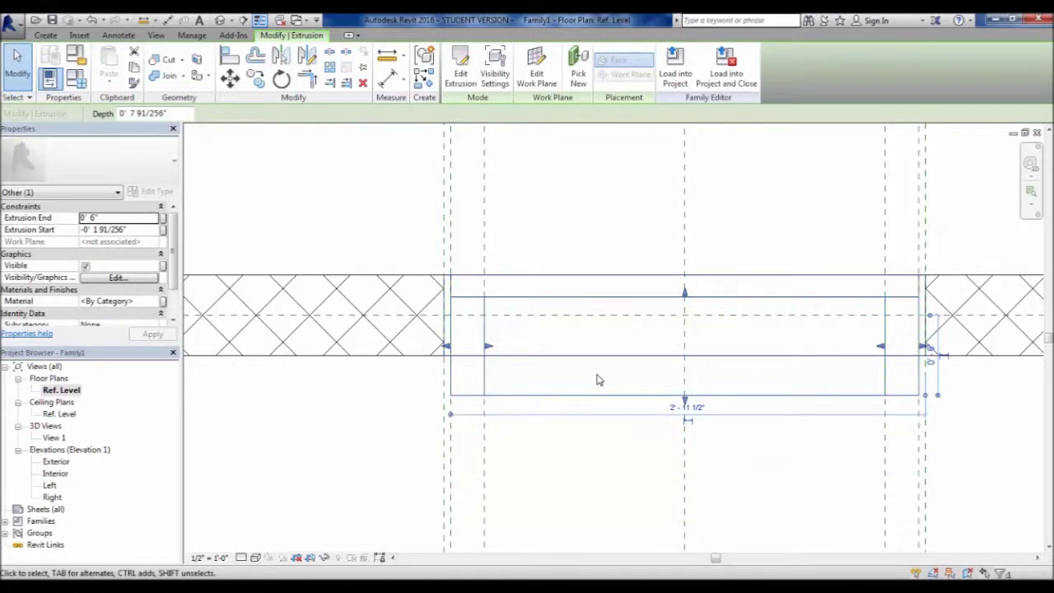
left_click(587, 486)
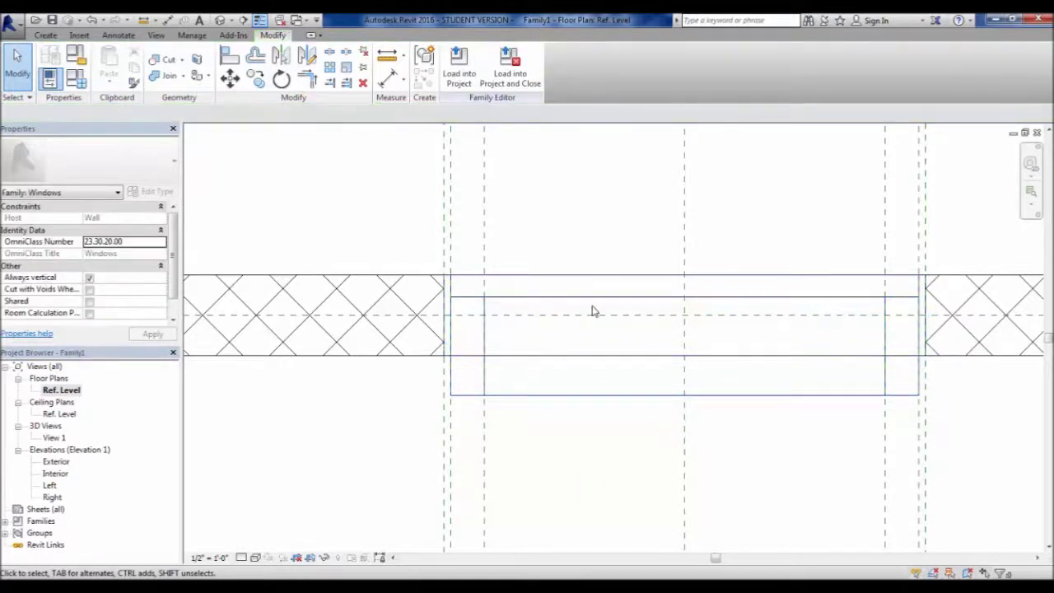
- Place an aligned dimension between the frame extrusion's interior and exterior faces, beside the window opening
middle_click_drag(713, 308, 651, 379)
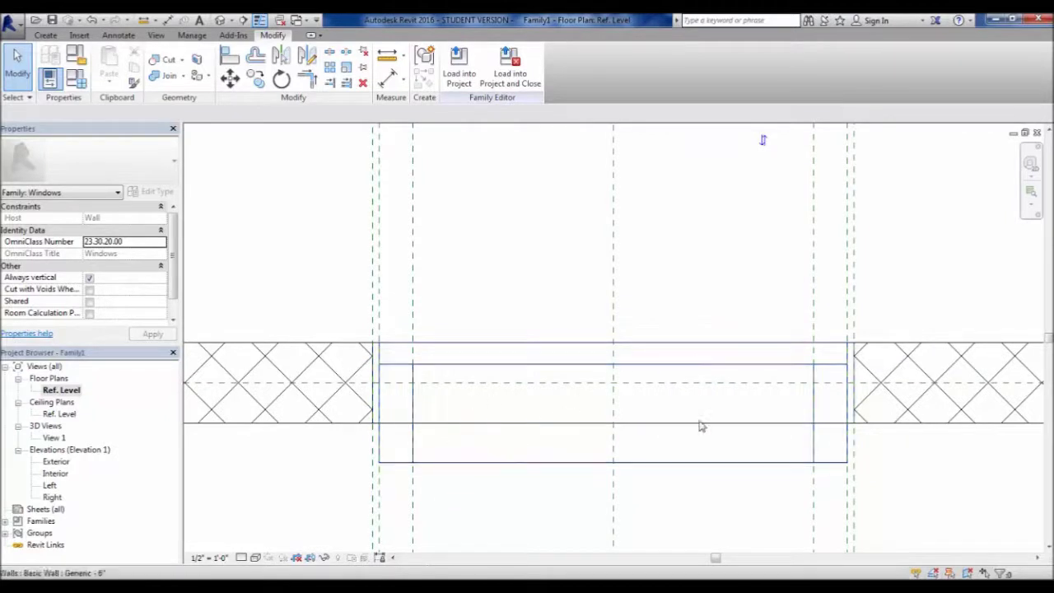
left_click(708, 462)
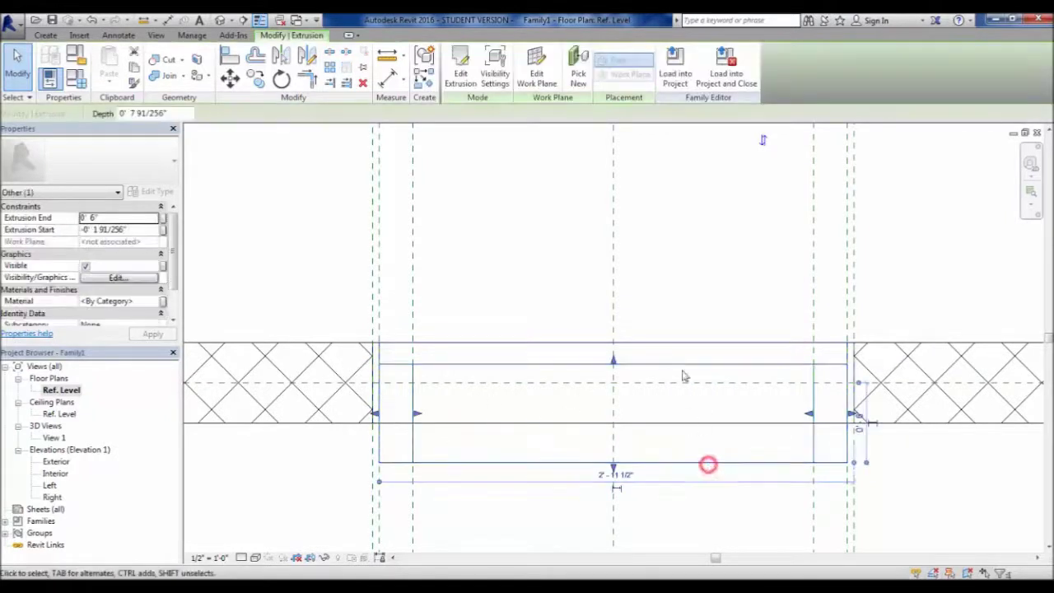
left_click(680, 523)
left_click(388, 80)
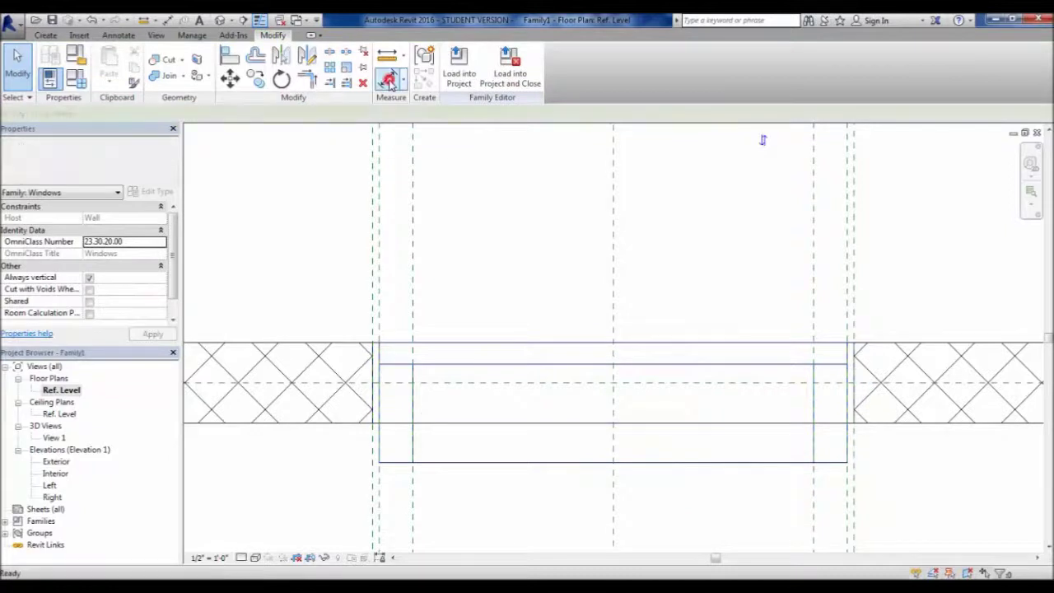
left_click(739, 466)
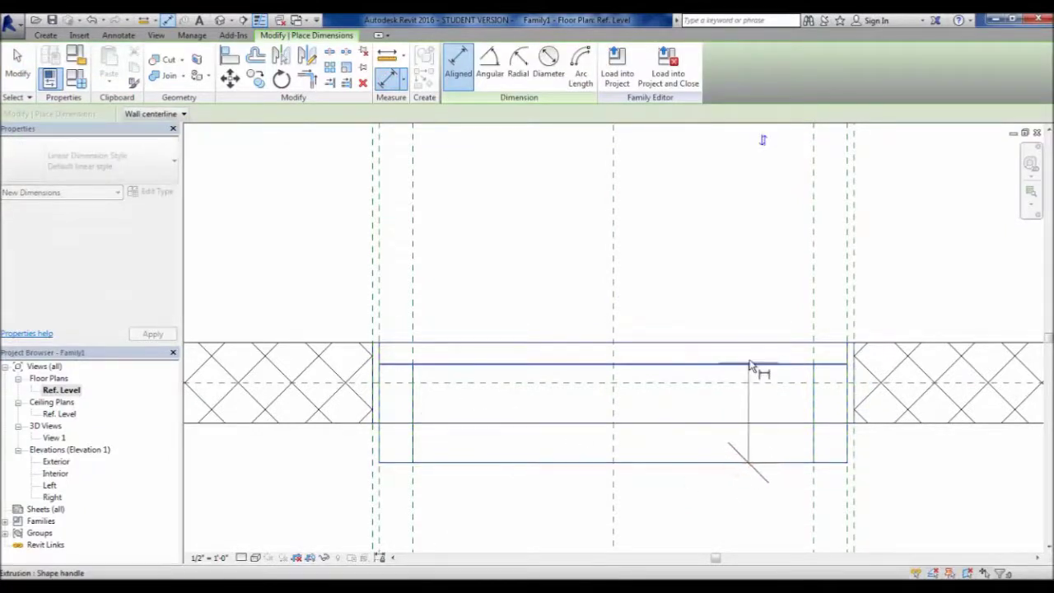
left_click(748, 367)
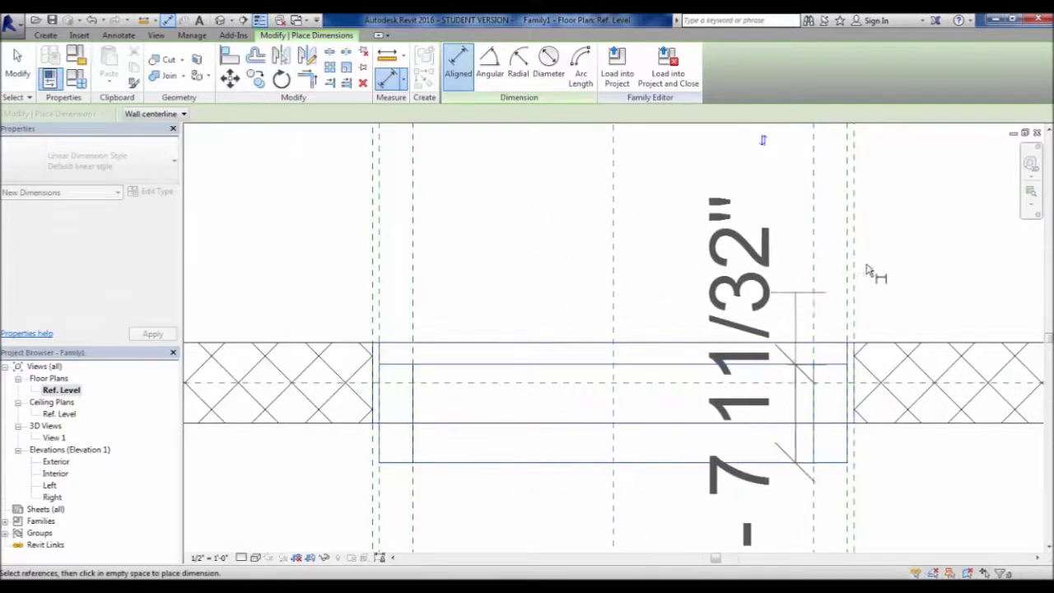
scroll(565, 393, "down", 3)
left_click(902, 306)
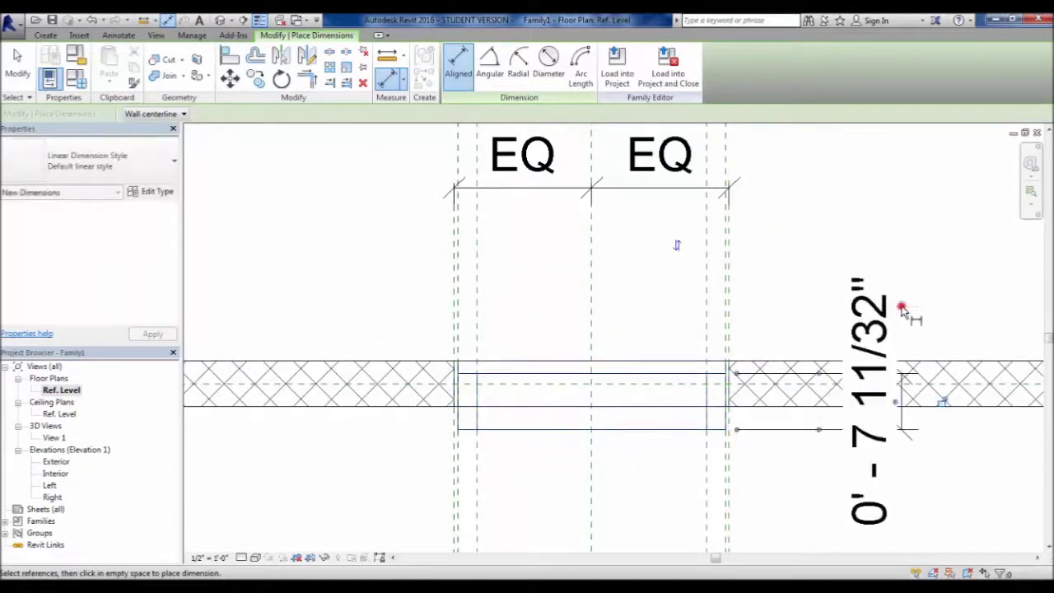
scroll(779, 436, "up", 2)
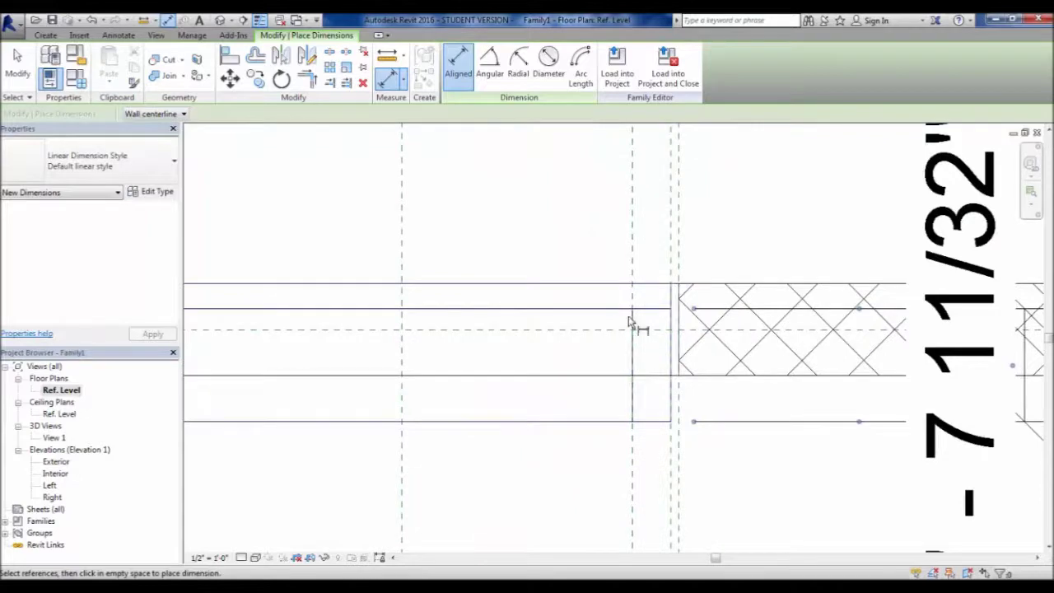
scroll(626, 494, "down", 2)
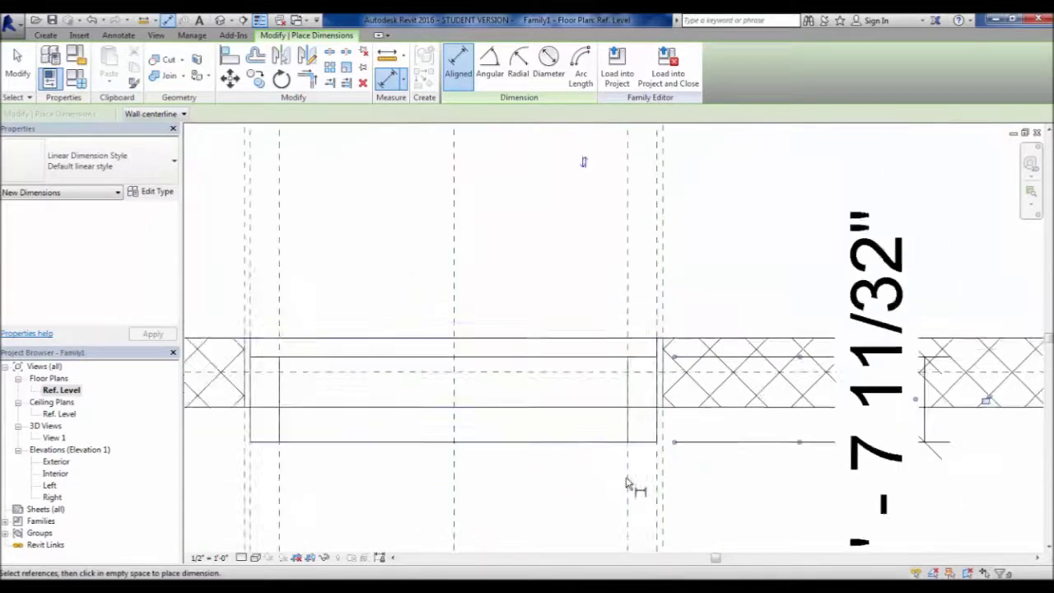
scroll(420, 440, "up", 2)
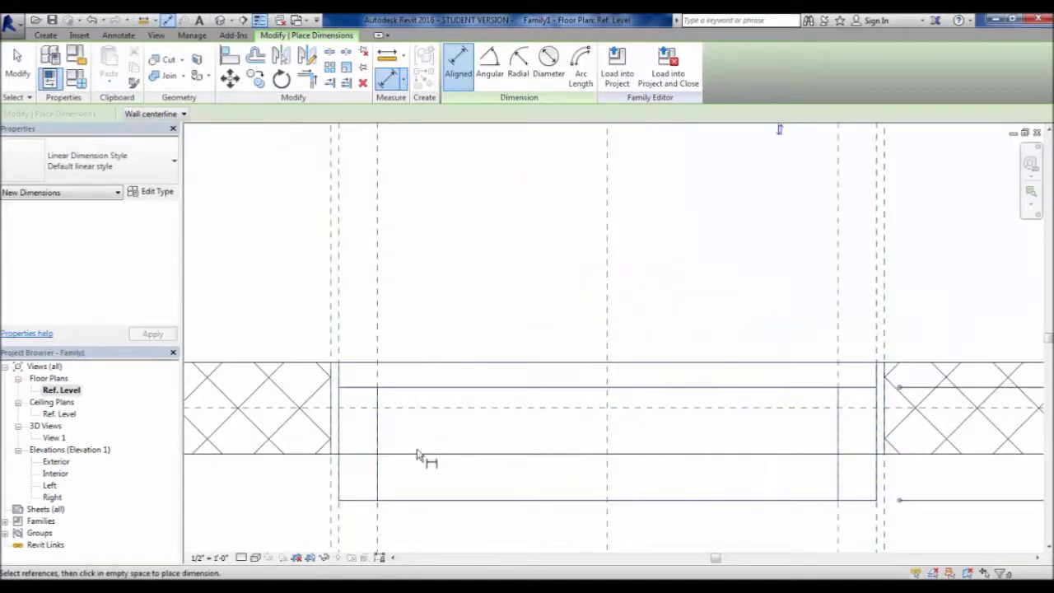
scroll(415, 449, "down", 1)
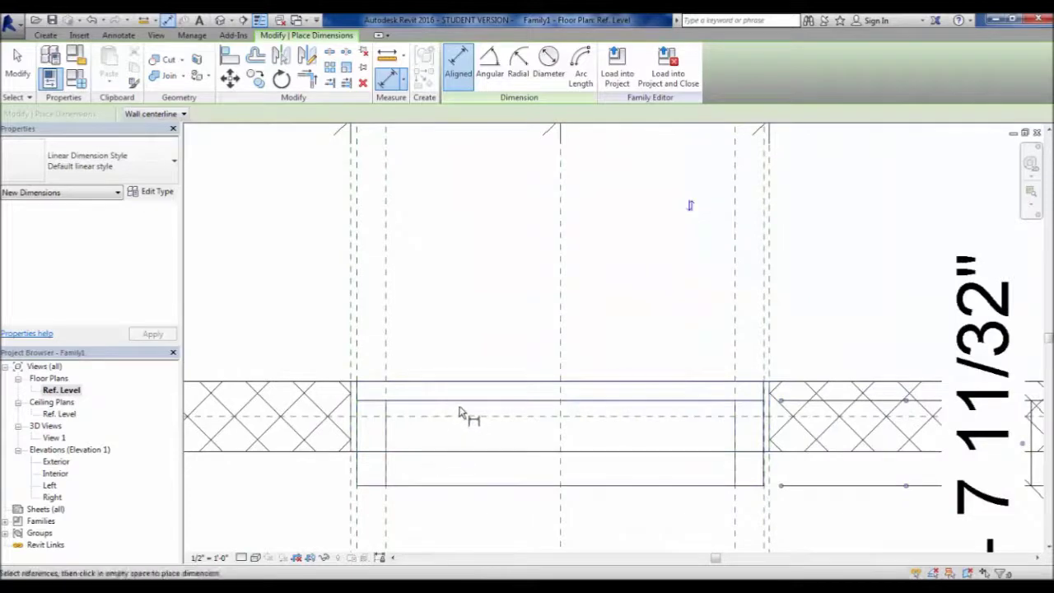
scroll(478, 449, "down", 2)
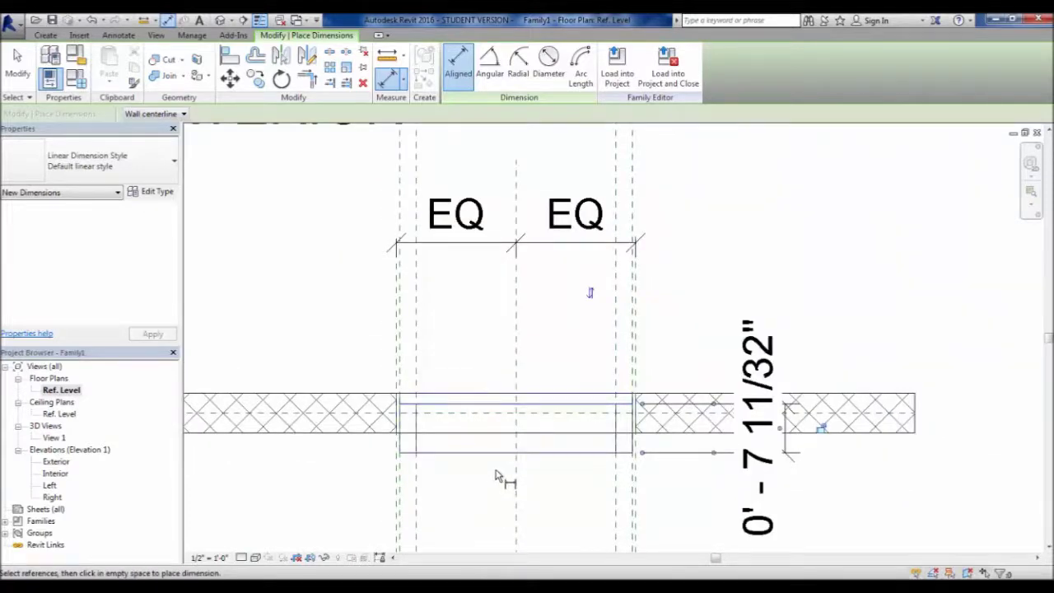
- Place an aligned dimension string through the frame extrusion's interior face, the Center (Front/Back) plane and its exterior face, beside the opening
scroll(402, 445, "up", 2)
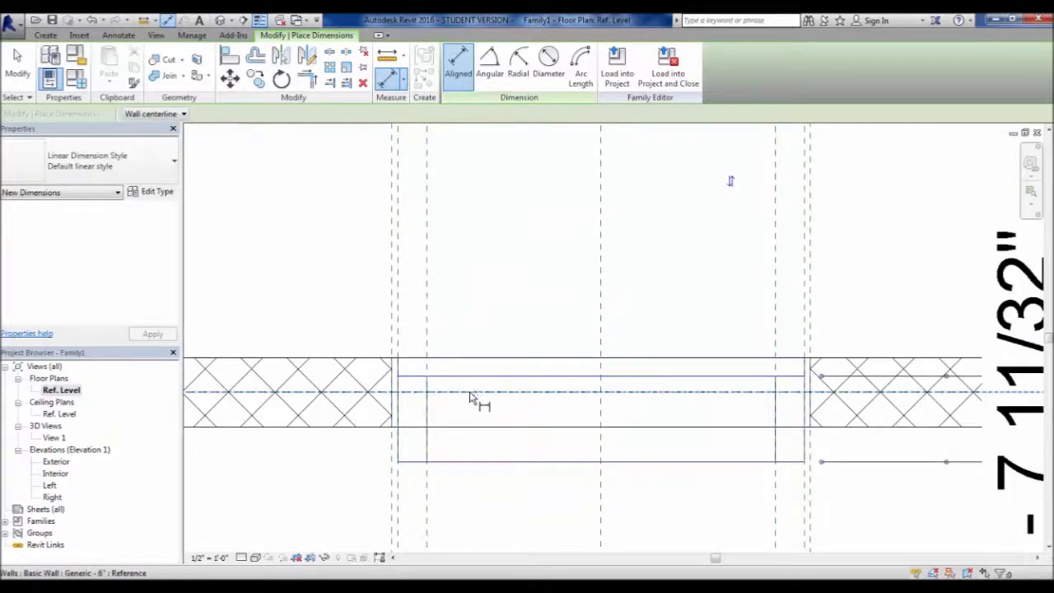
left_click(479, 462)
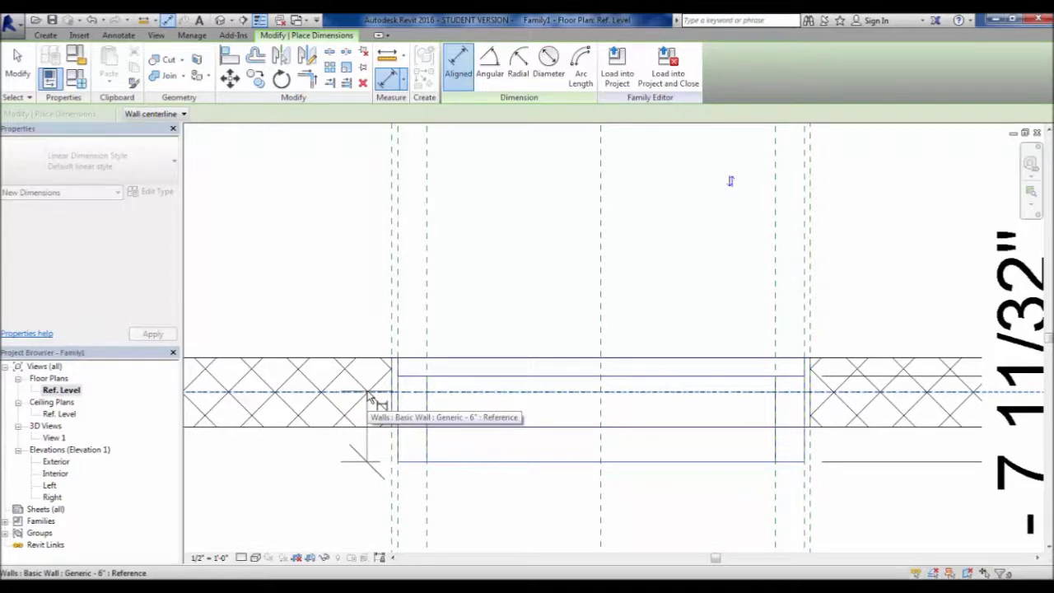
key("Tab")
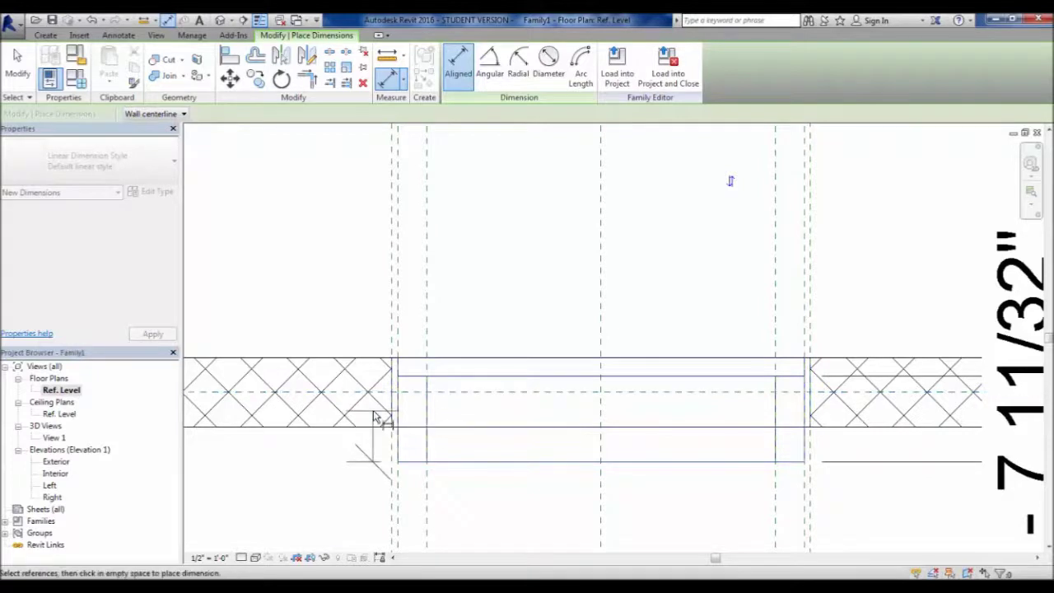
key("Tab")
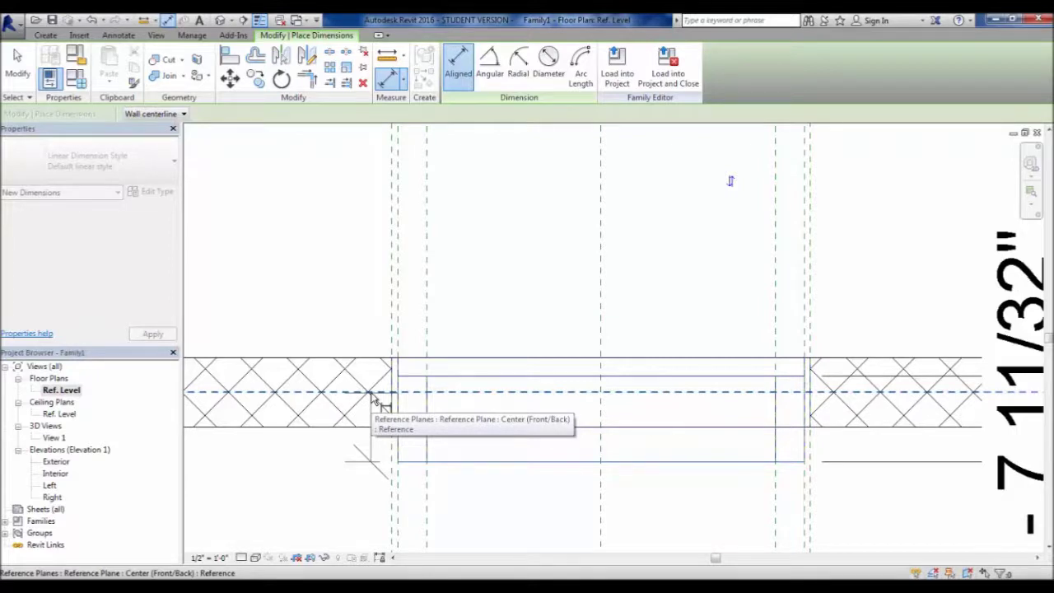
left_click(374, 401)
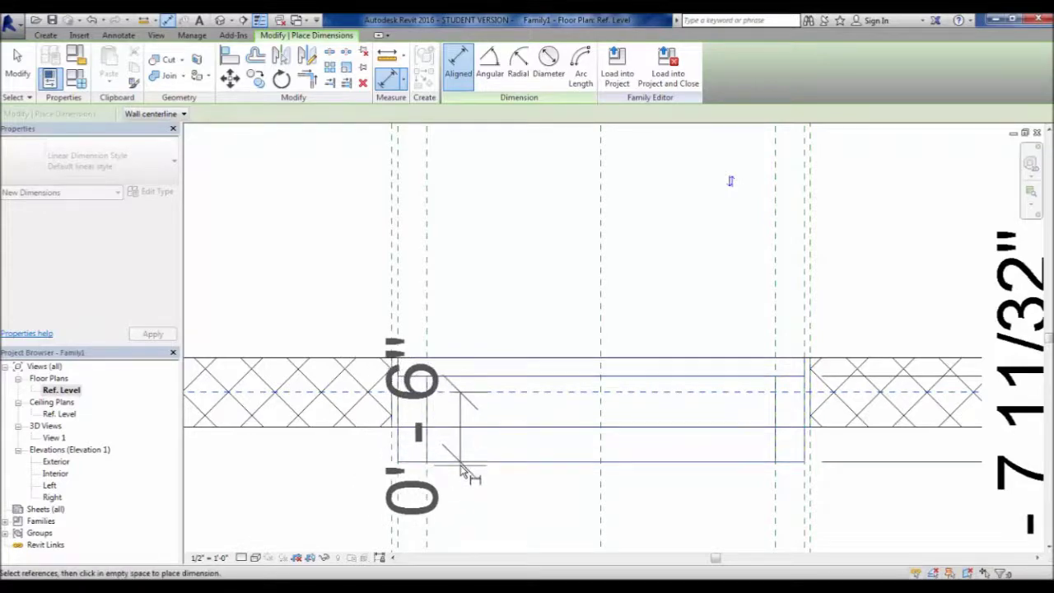
scroll(448, 395, "up", 3)
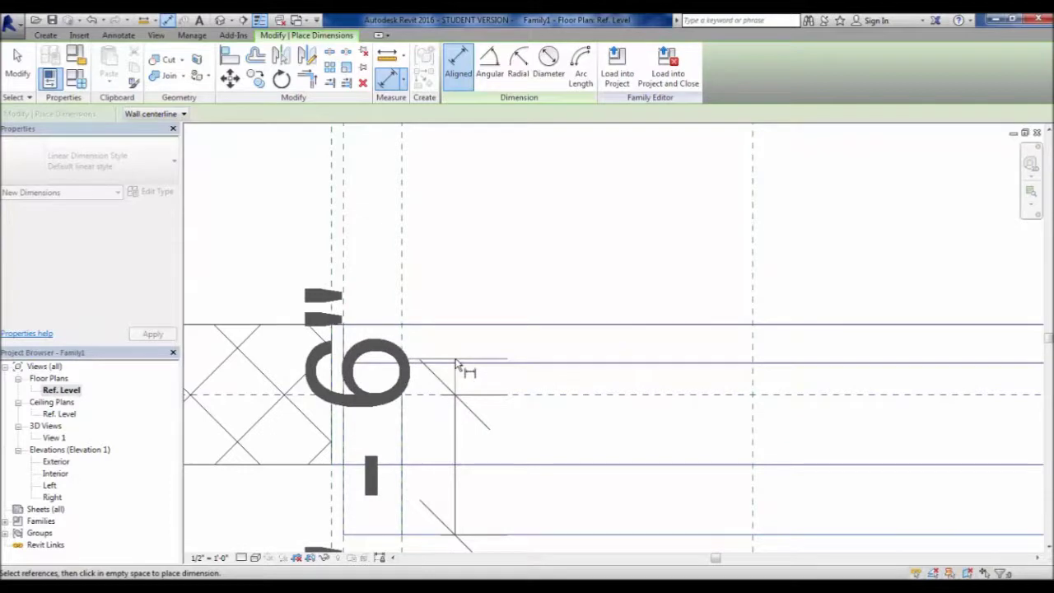
scroll(463, 371, "down", 2)
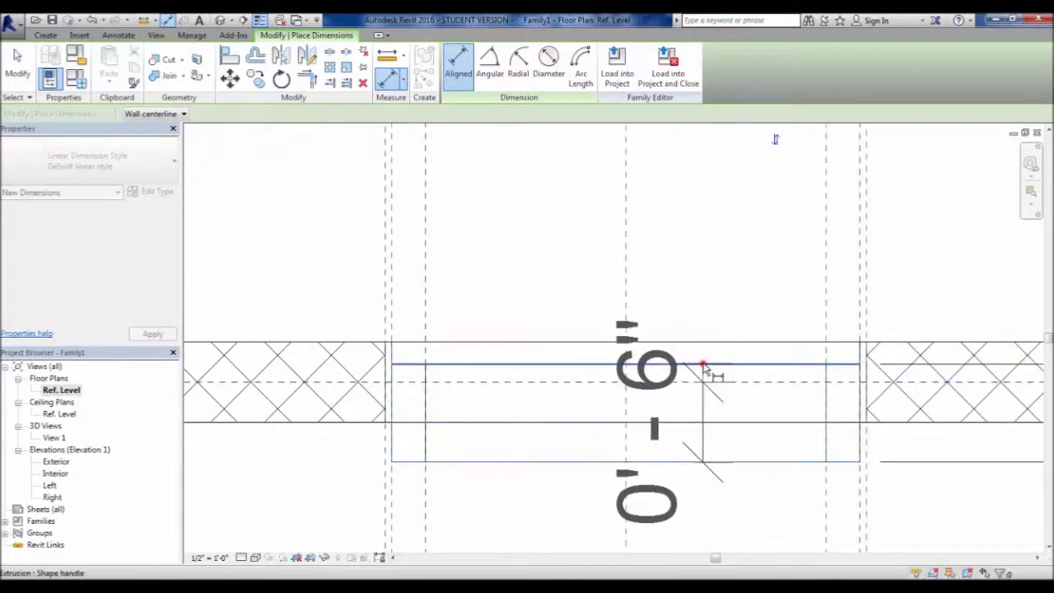
left_click(704, 367)
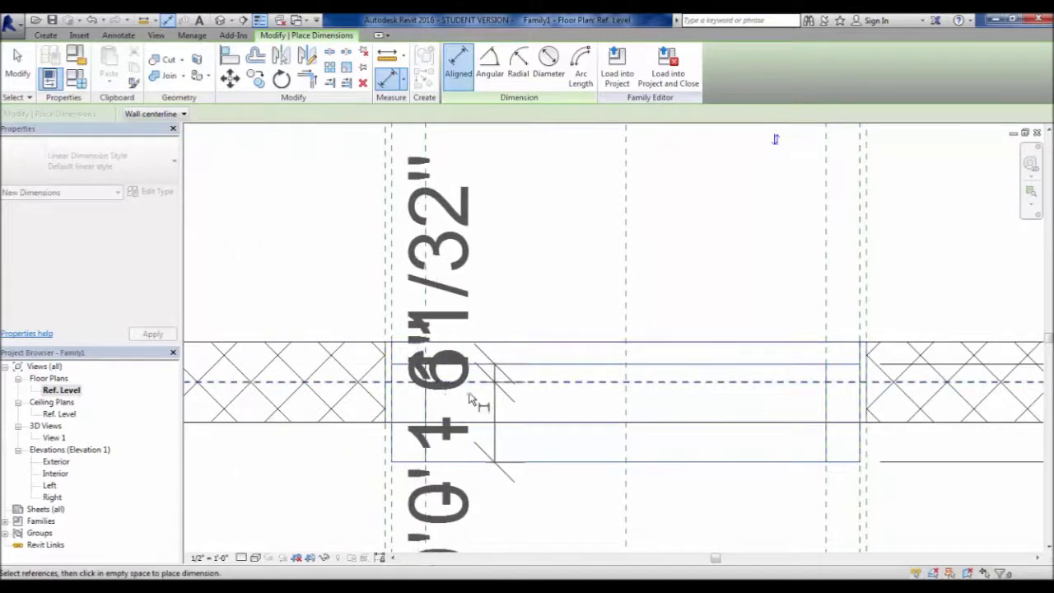
scroll(444, 391, "up", 2)
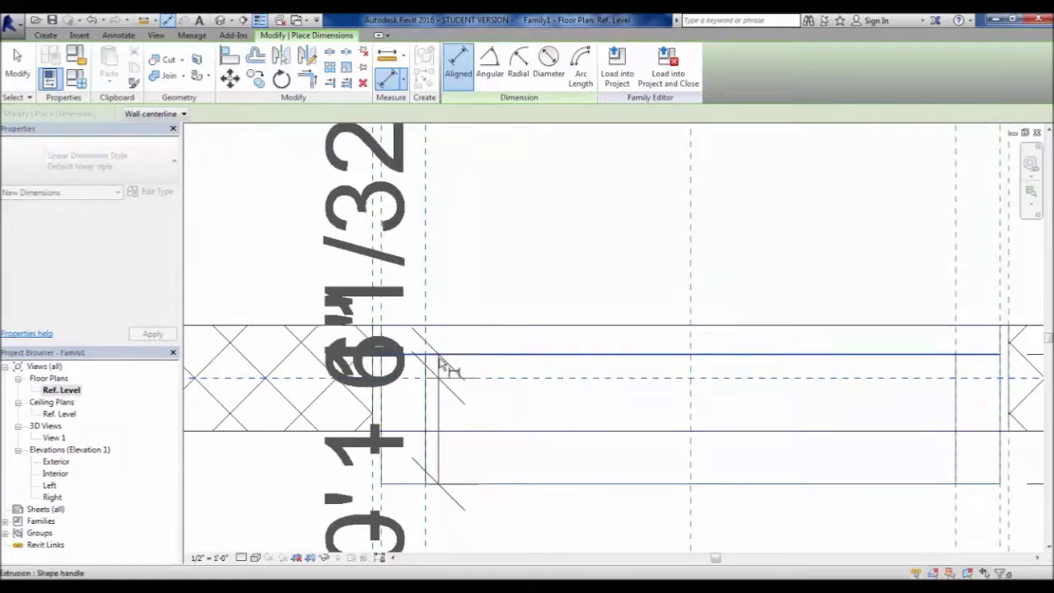
scroll(452, 365, "down", 2)
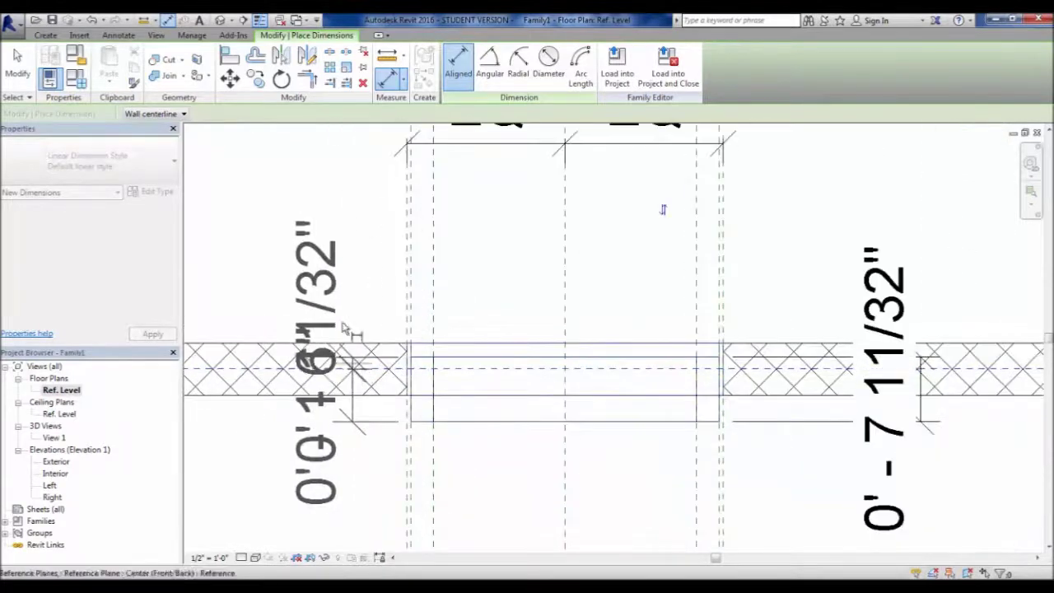
left_click(327, 268)
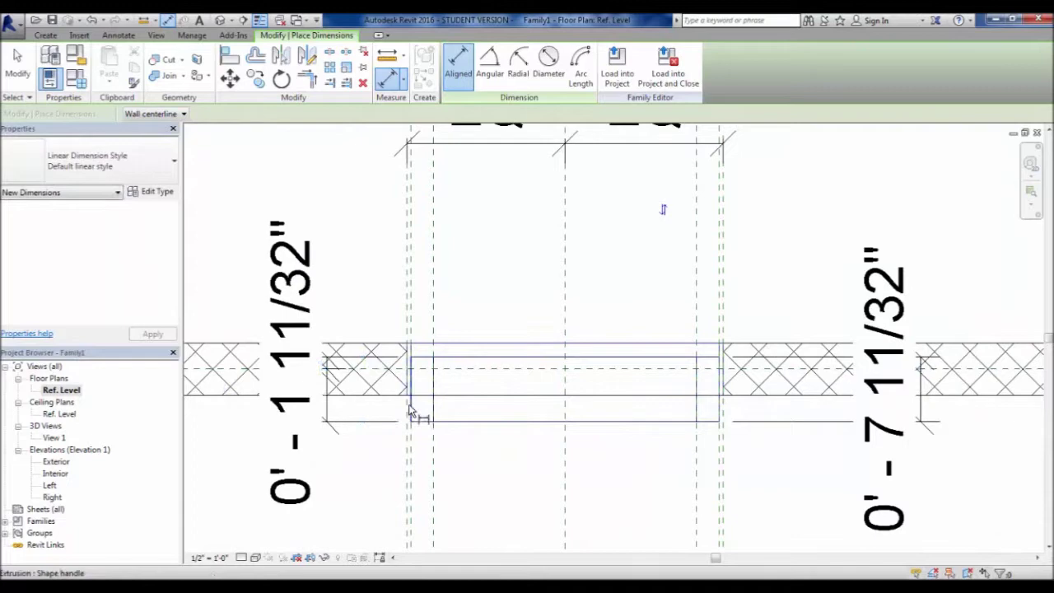
key("Escape")
- Try to separate the overlapping values of the new dimension string
left_click(305, 305)
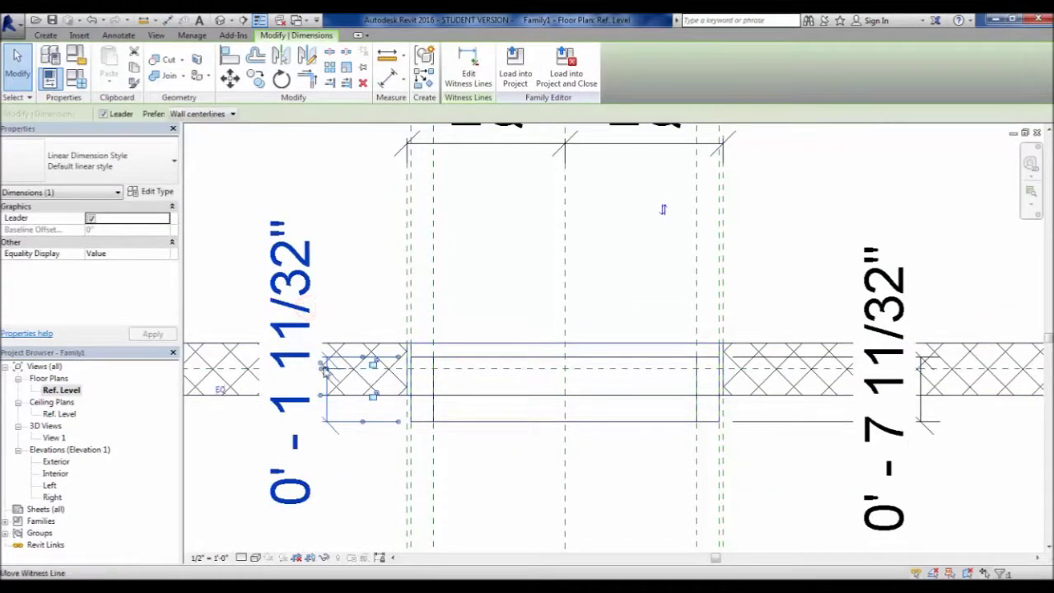
left_click_drag(322, 367, 310, 350)
left_click_drag(284, 315, 324, 368)
left_click(322, 367)
left_click_drag(322, 367, 448, 390)
middle_click_drag(328, 482, 442, 454)
left_click(499, 431)
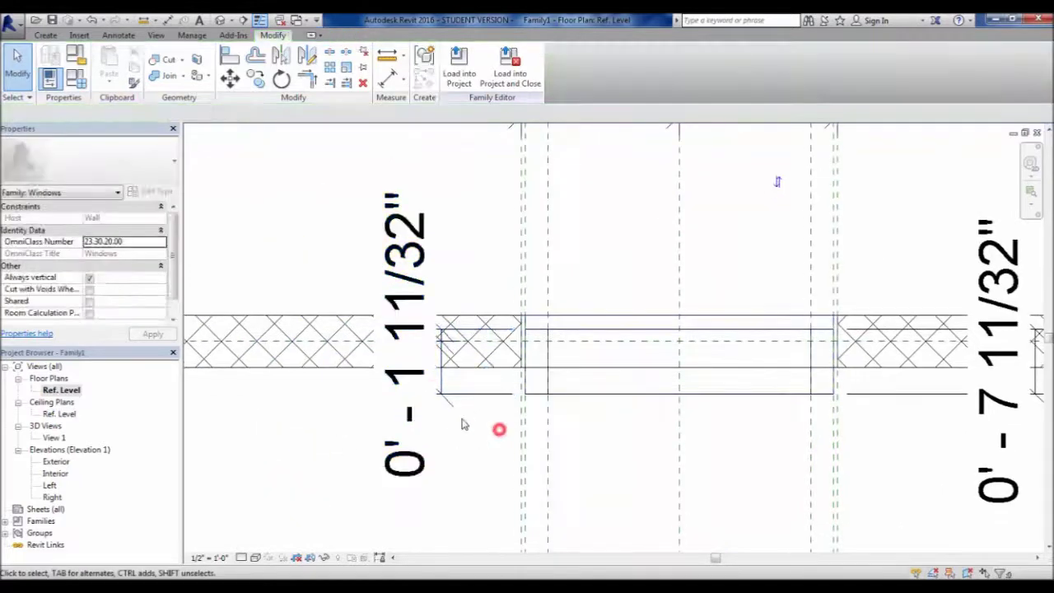
- Shift the new dimension string slightly farther from the window opening
left_click(427, 270)
left_click_drag(427, 270, 379, 239)
left_click(467, 436)
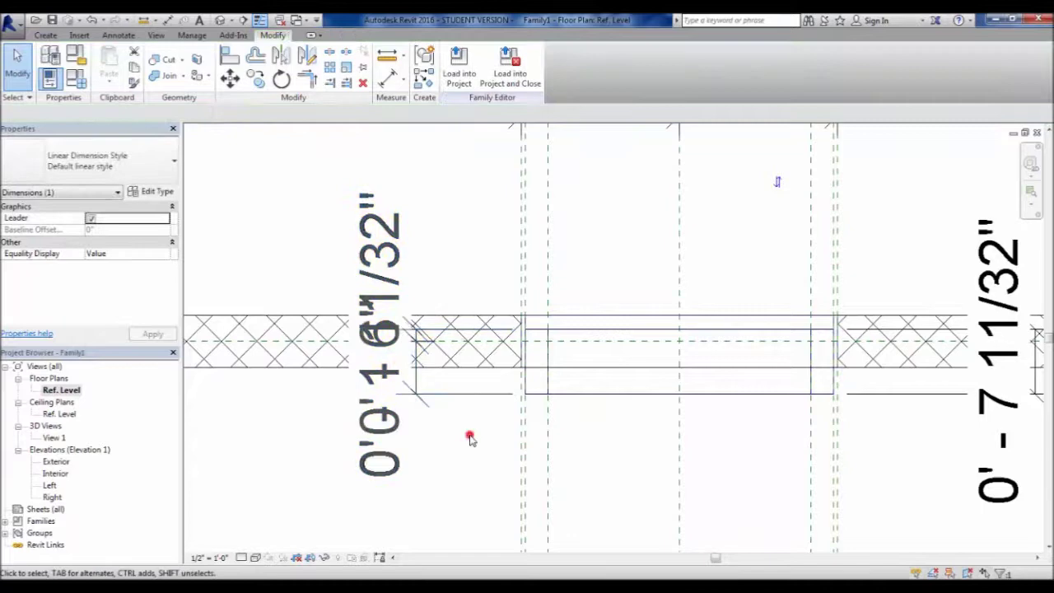
middle_click_drag(424, 416, 438, 418)
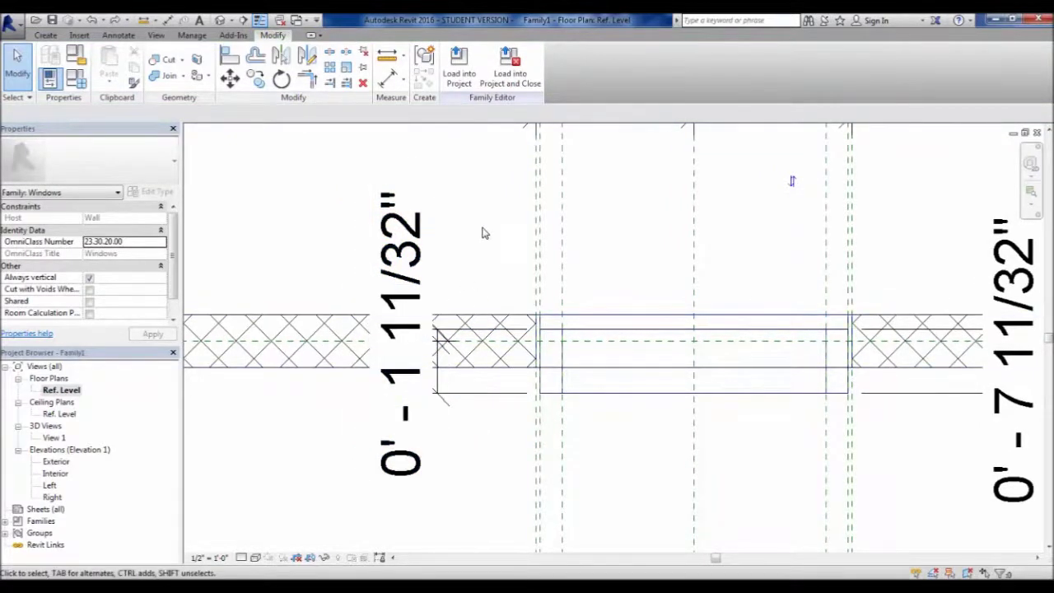
- Make the dimension string's two segments equal and pull their EQ labels apart, one on each side of the wall
left_click(444, 399)
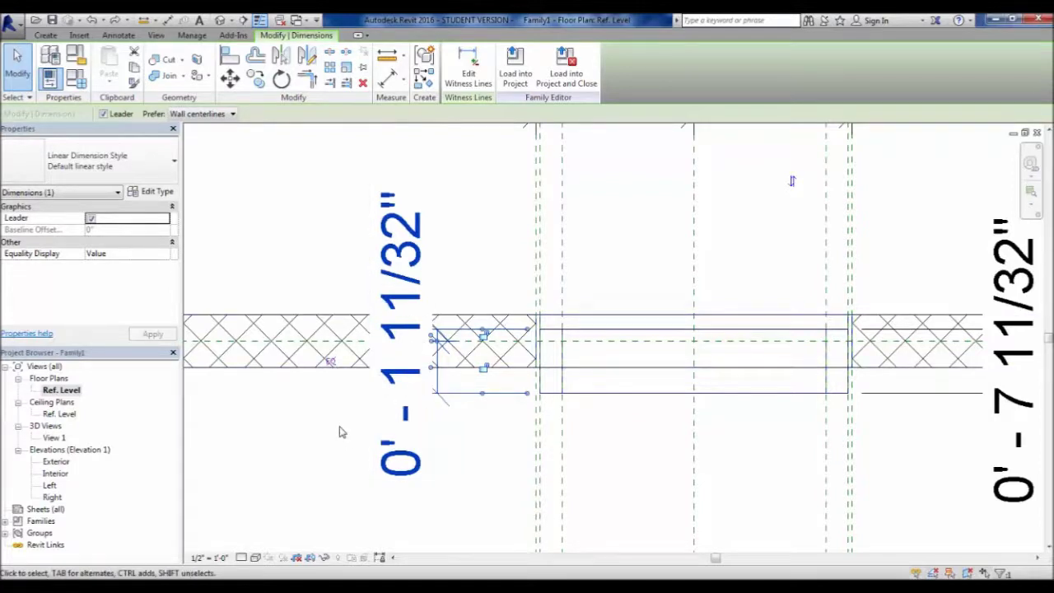
left_click(331, 364)
scroll(504, 341, "up", 2)
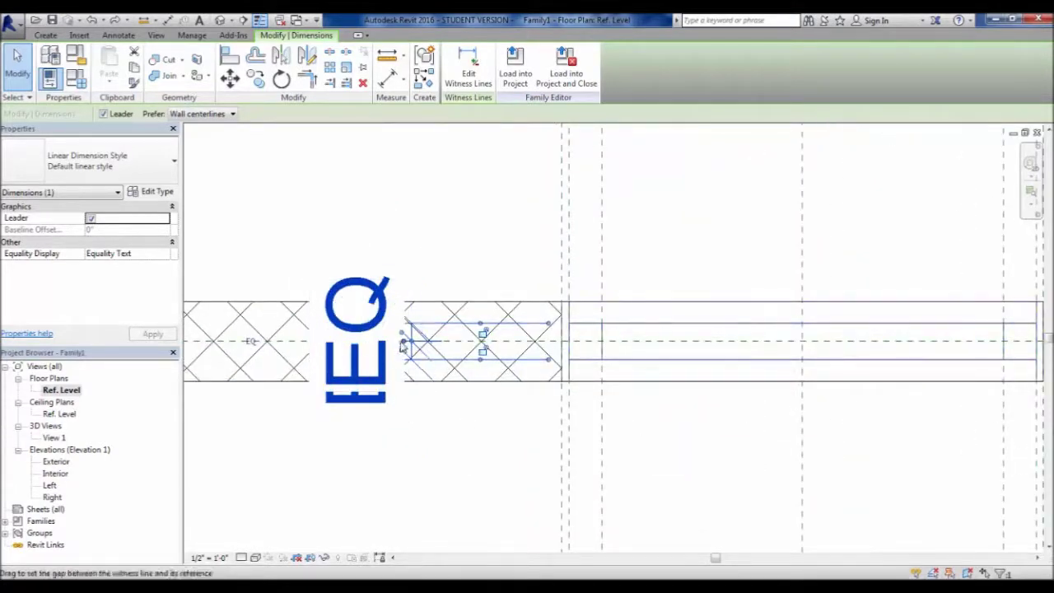
left_click_drag(402, 334, 381, 219)
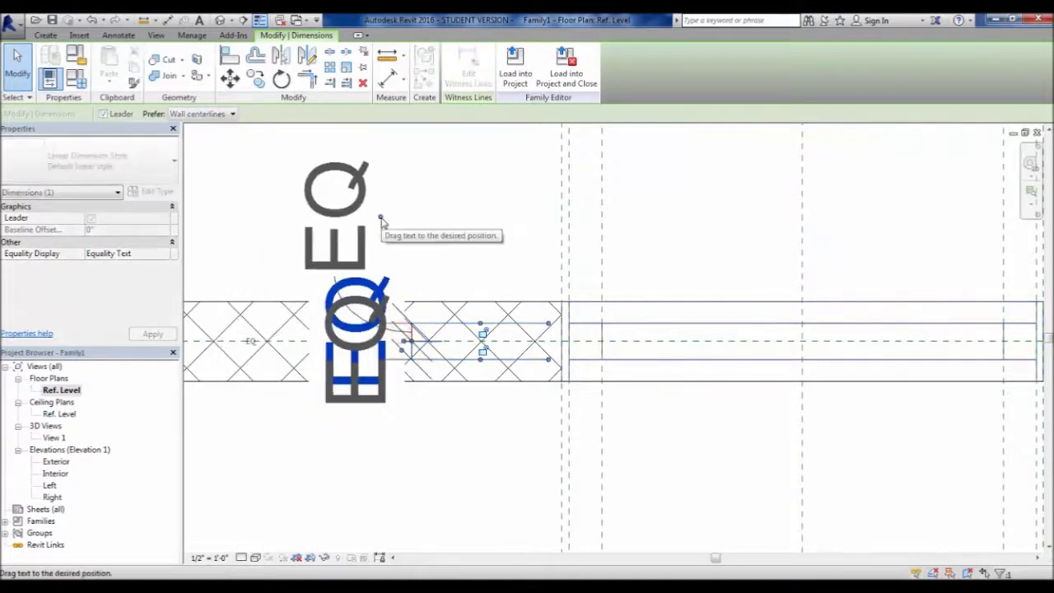
left_click_drag(401, 354, 350, 435)
left_click(491, 439)
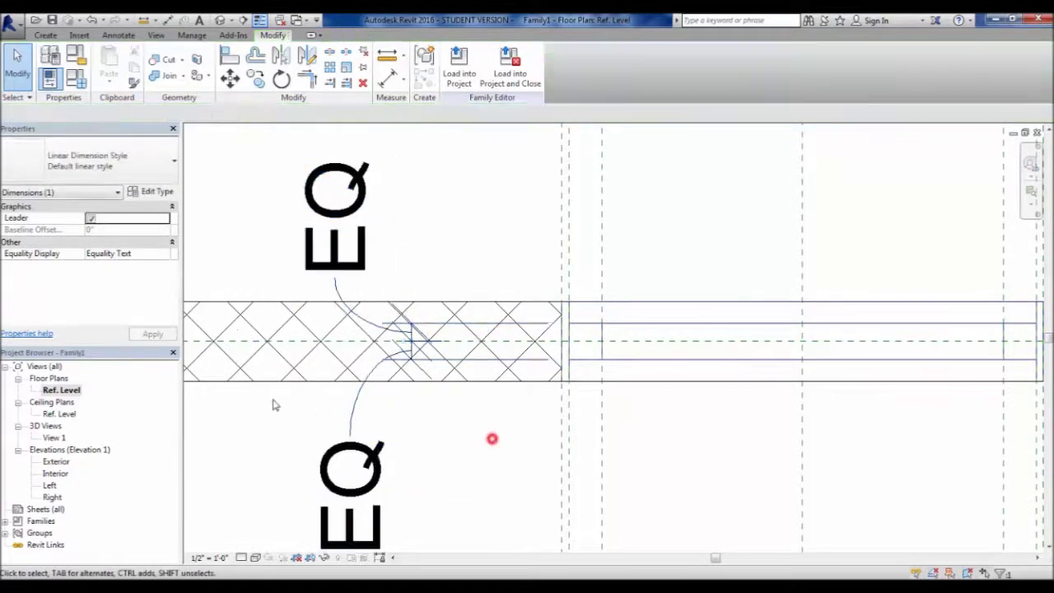
- Examine the frame extrusion's position relative to the wall centerline, along with its equality and depth dimensions
scroll(492, 439, "down", 2)
left_click(553, 365)
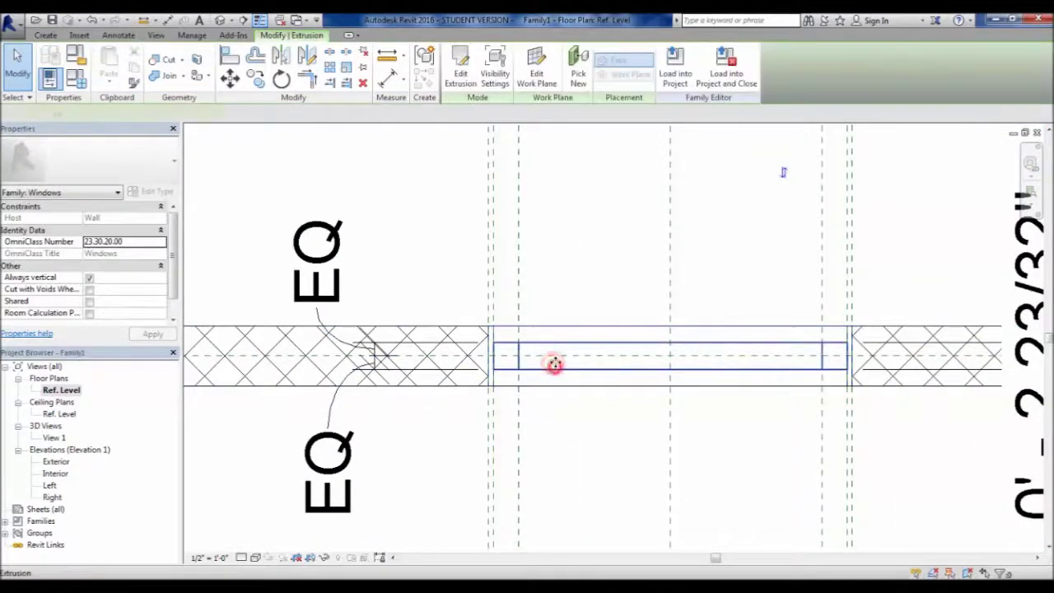
scroll(445, 399, "up", 2)
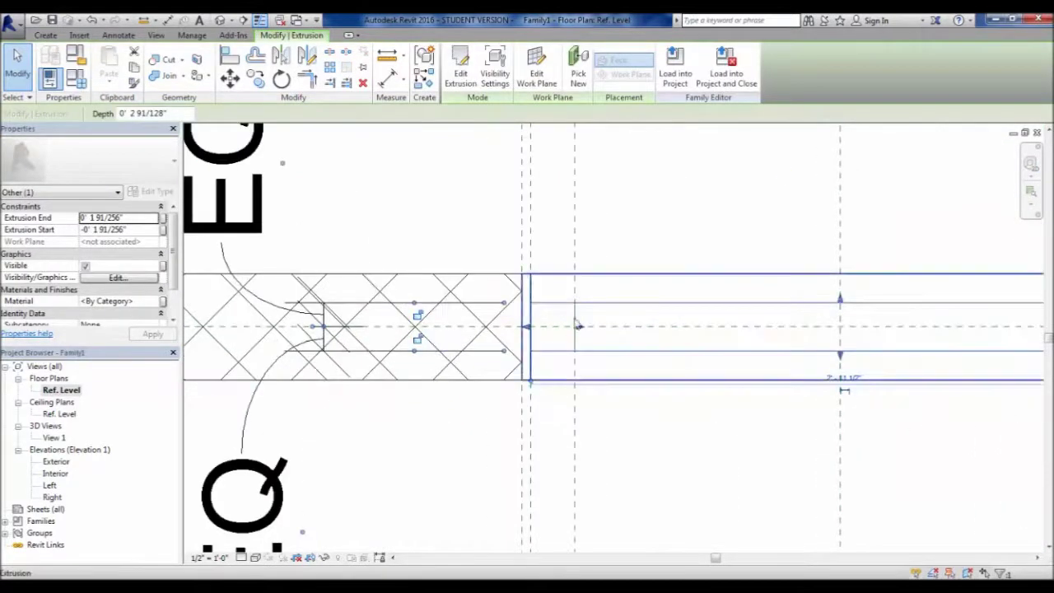
scroll(650, 354, "down", 3)
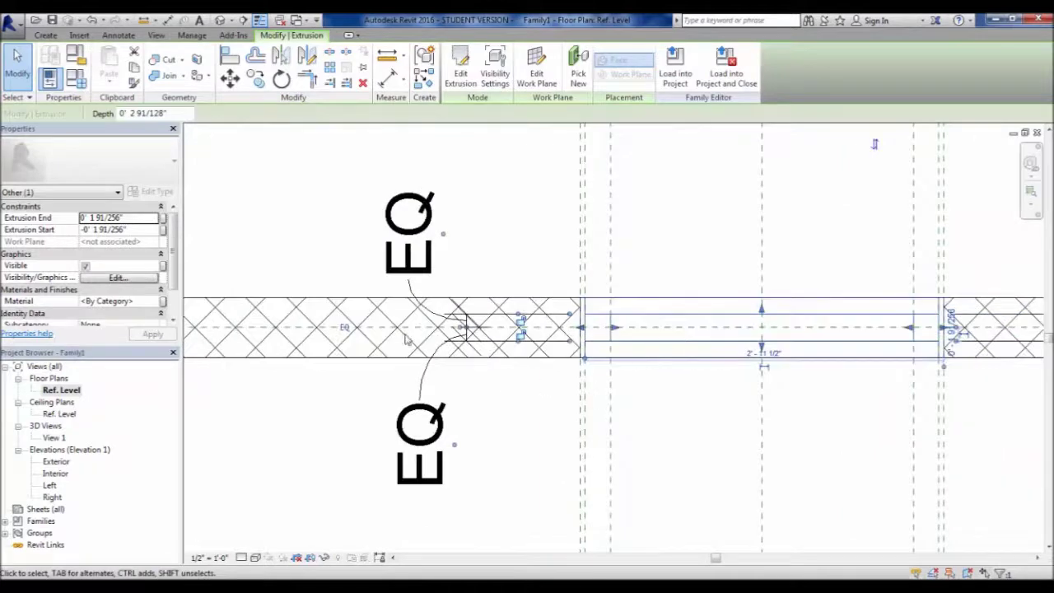
scroll(619, 341, "up", 2)
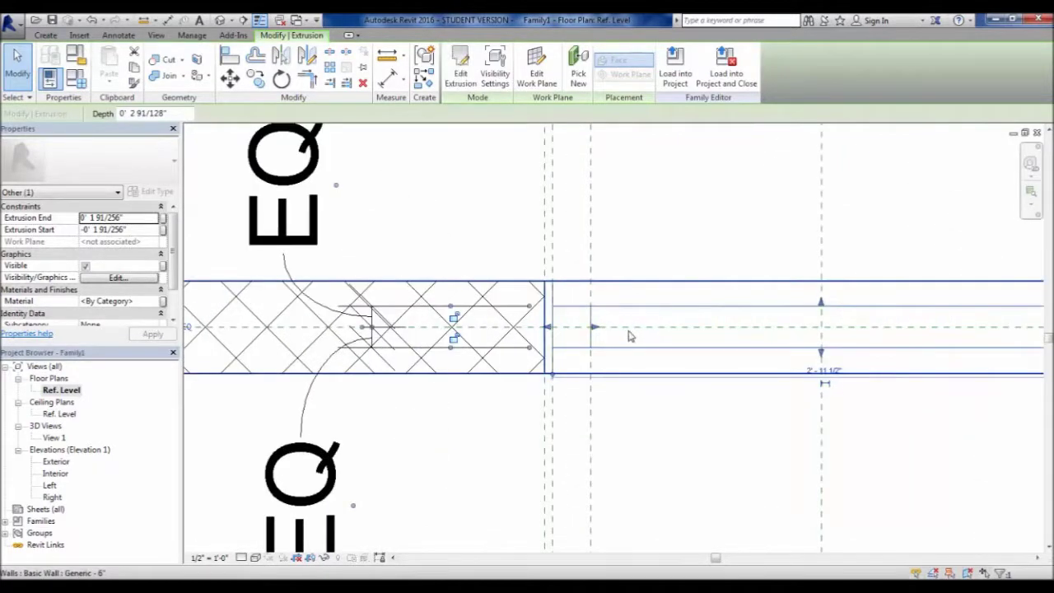
scroll(633, 342, "down", 2)
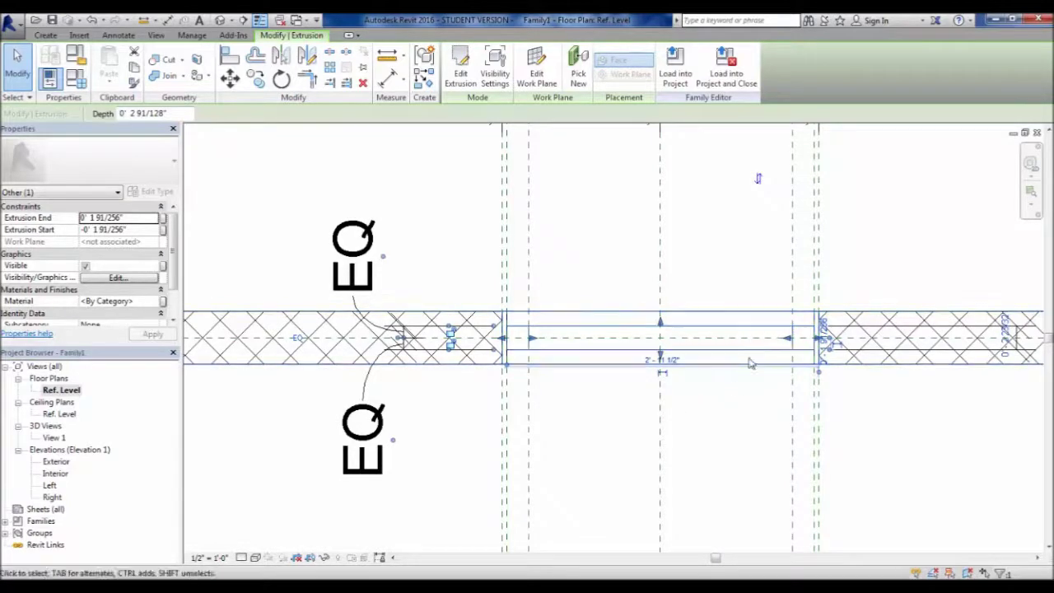
scroll(671, 411, "up", 2)
scroll(362, 397, "down", 2)
left_click(628, 416)
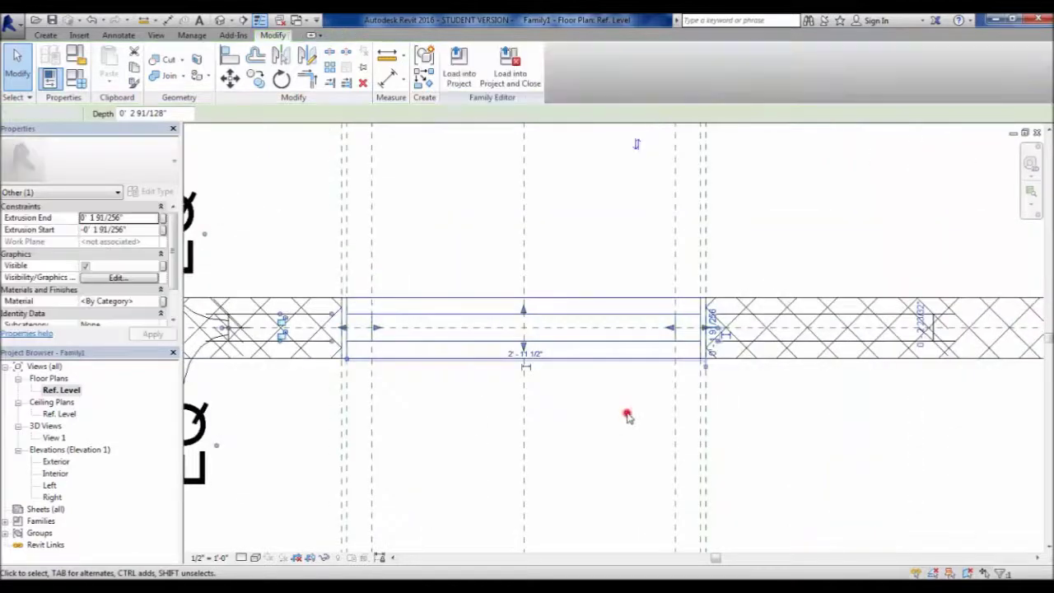
scroll(628, 395, "up", 3)
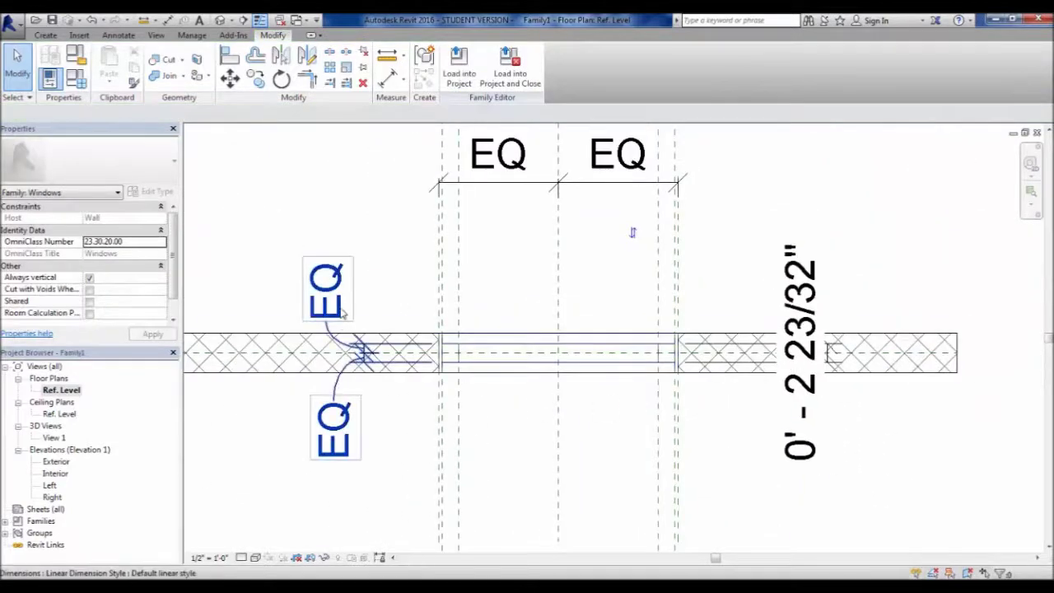
left_click(344, 313)
left_click(390, 437)
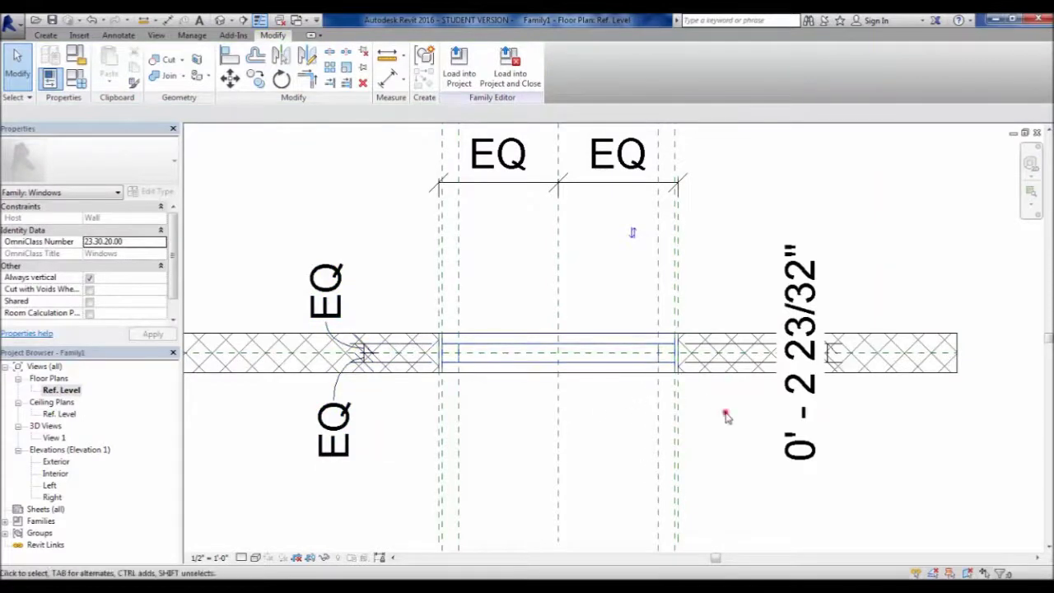
scroll(725, 415, "up", 3)
left_click(574, 356)
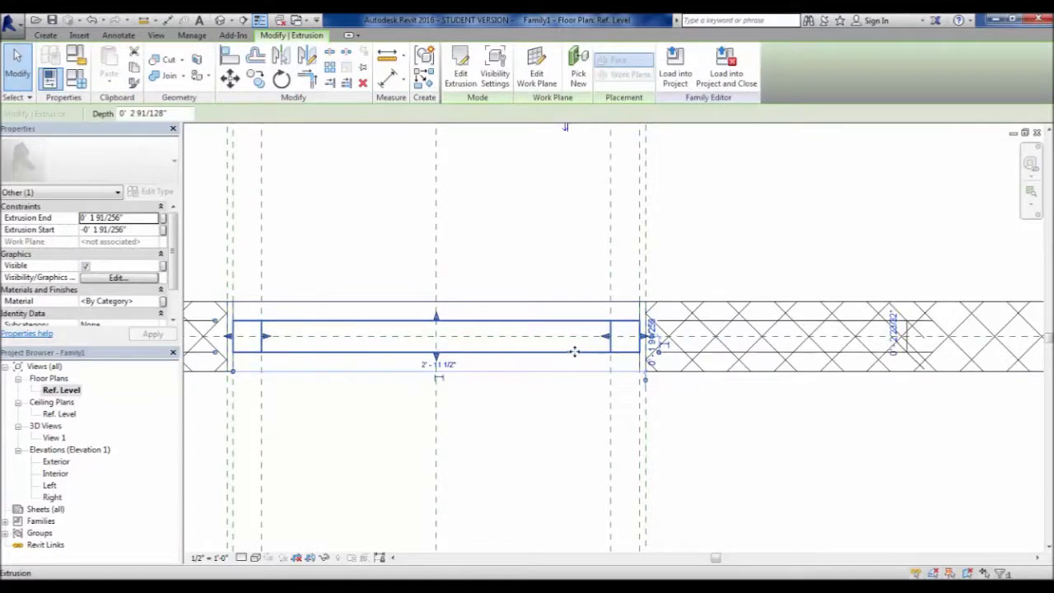
scroll(571, 387, "down", 2)
left_click(577, 430)
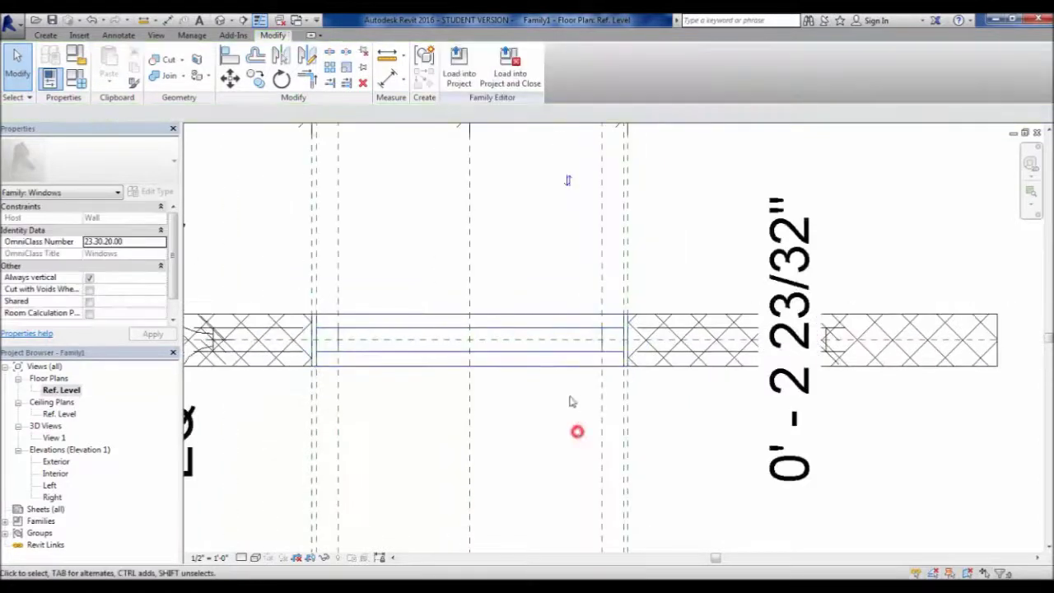
- Set the depth dimension between the frame extrusion's interior and exterior faces to 2"
left_click(537, 357)
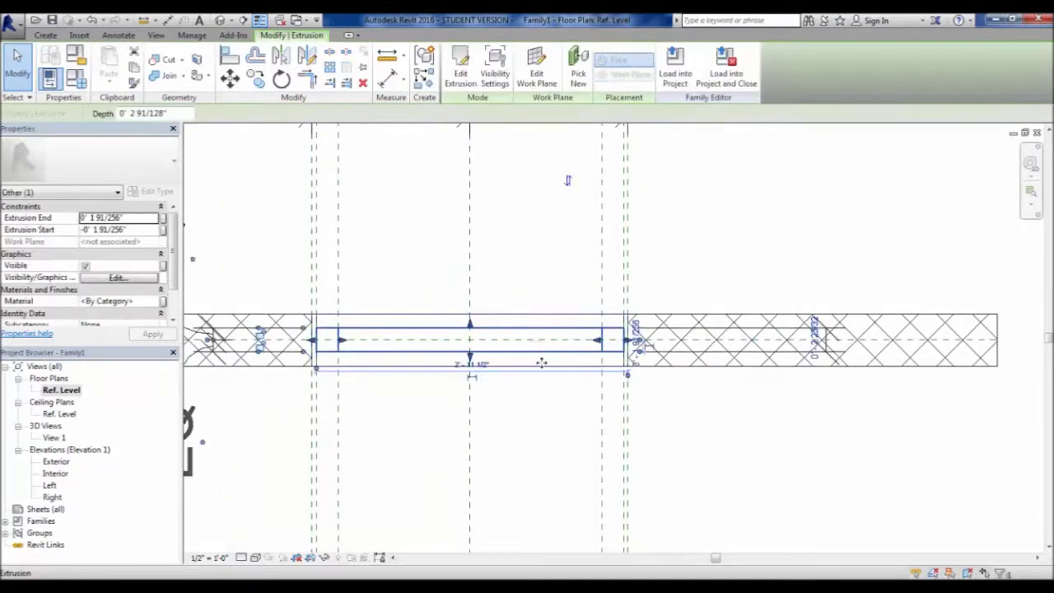
left_click(814, 338)
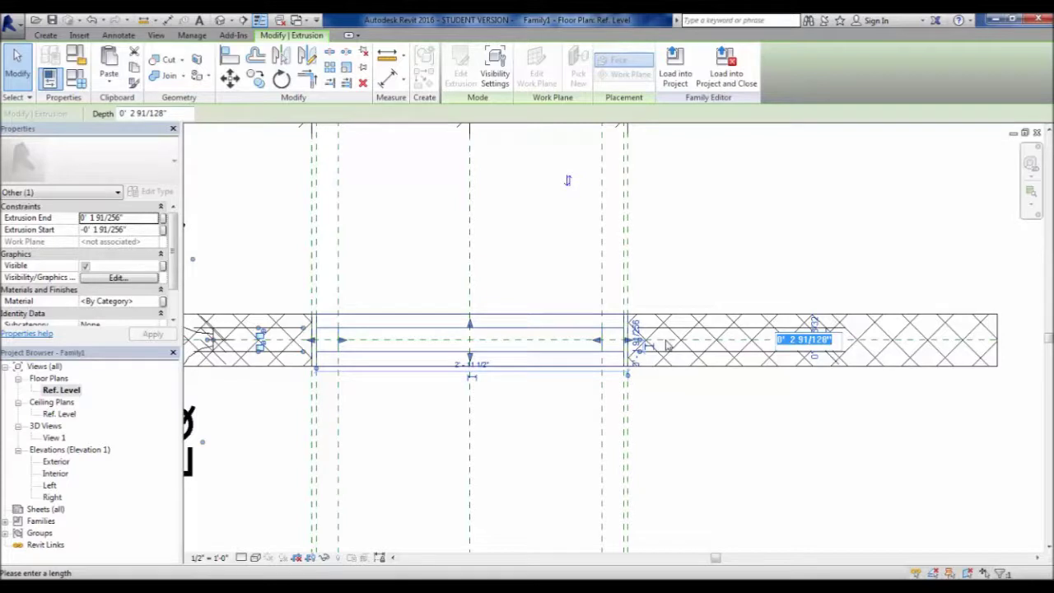
type("2\"")
key("Return")
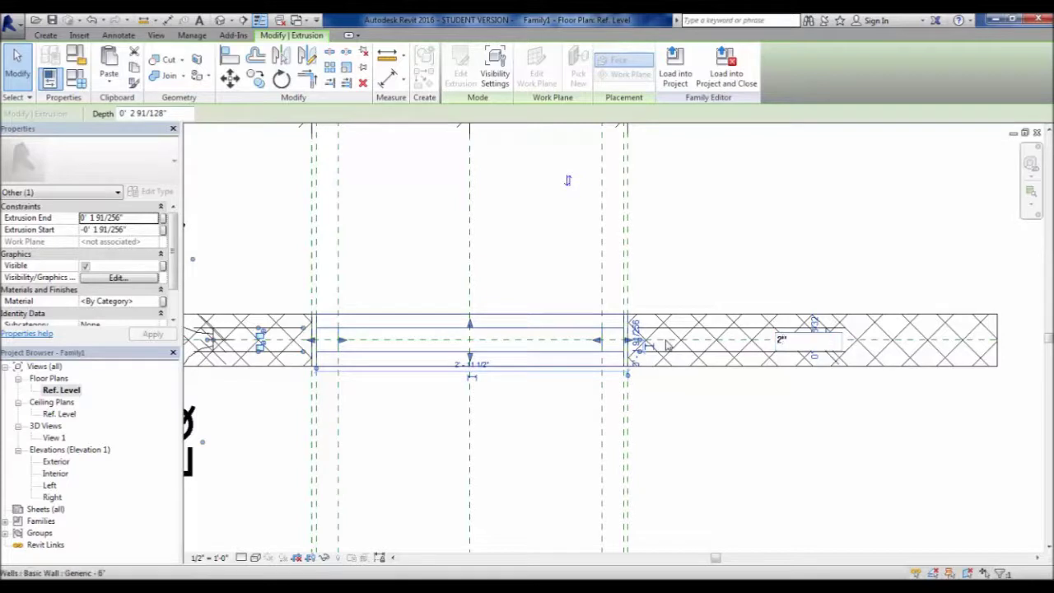
left_click(751, 438)
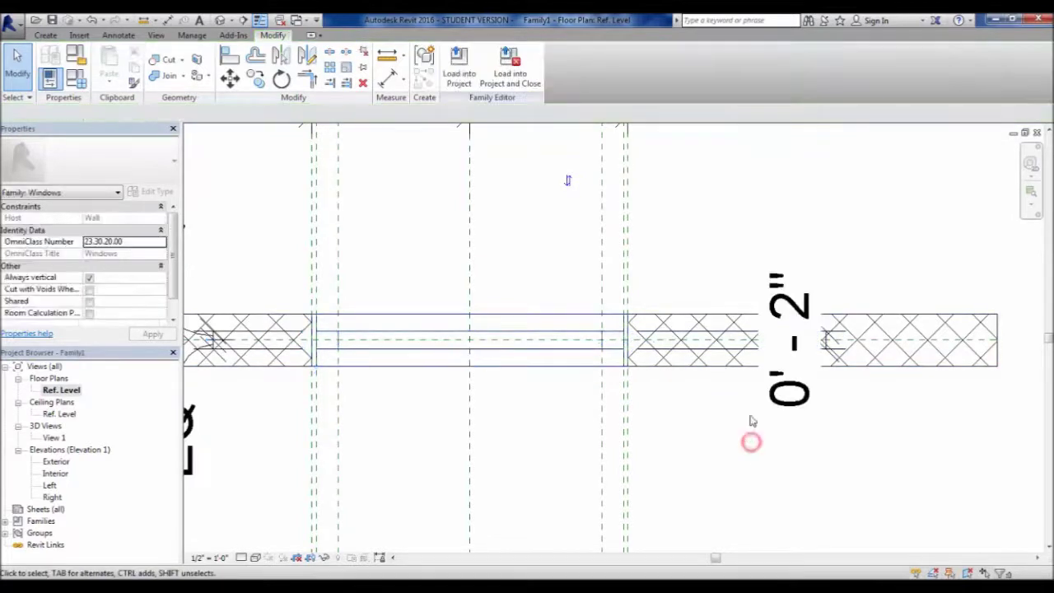
left_click(570, 354)
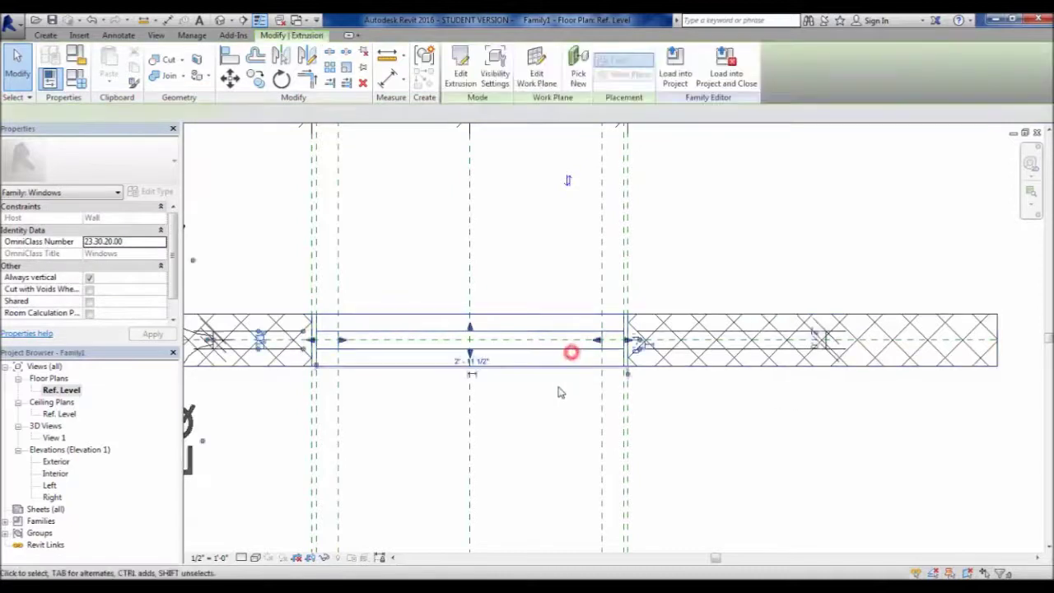
left_click(805, 417)
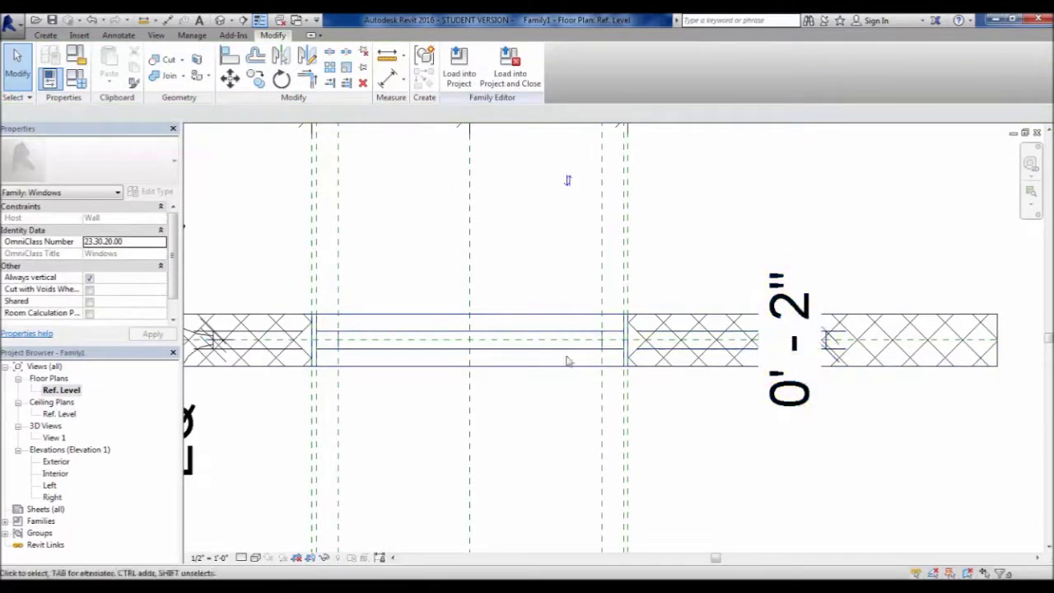
- Review the frame extrusion in plan together with its equality dimension and its 2" depth dimension
scroll(505, 470, "down", 2)
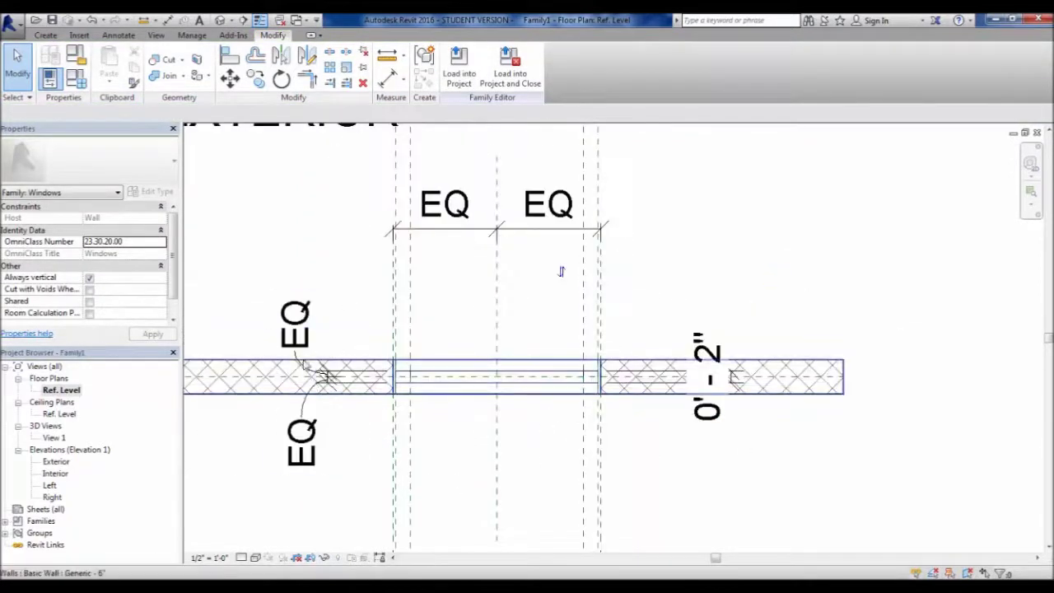
scroll(301, 389, "up", 2)
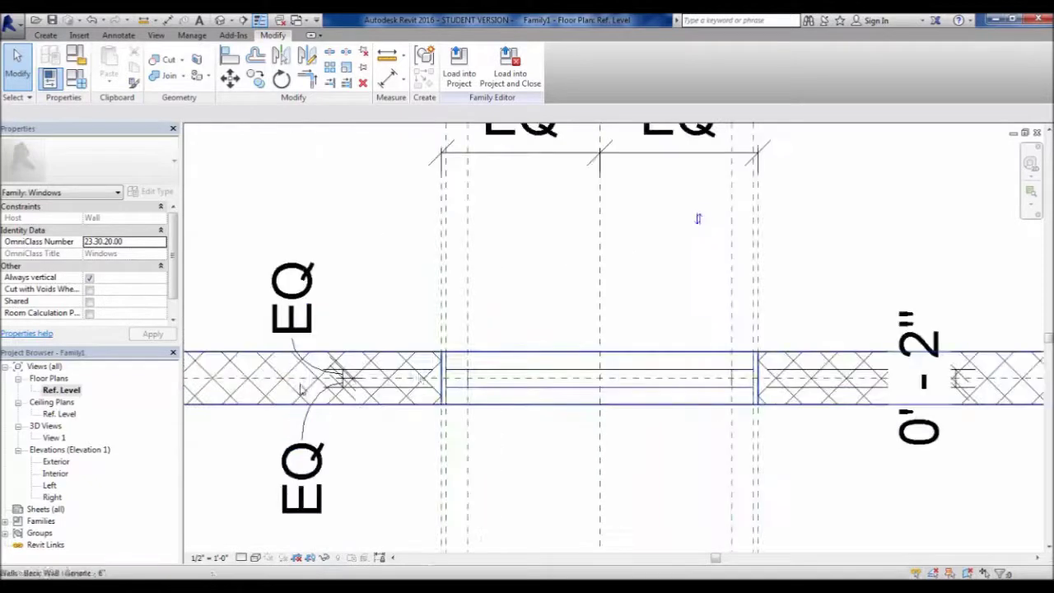
left_click(413, 387)
left_click(612, 447)
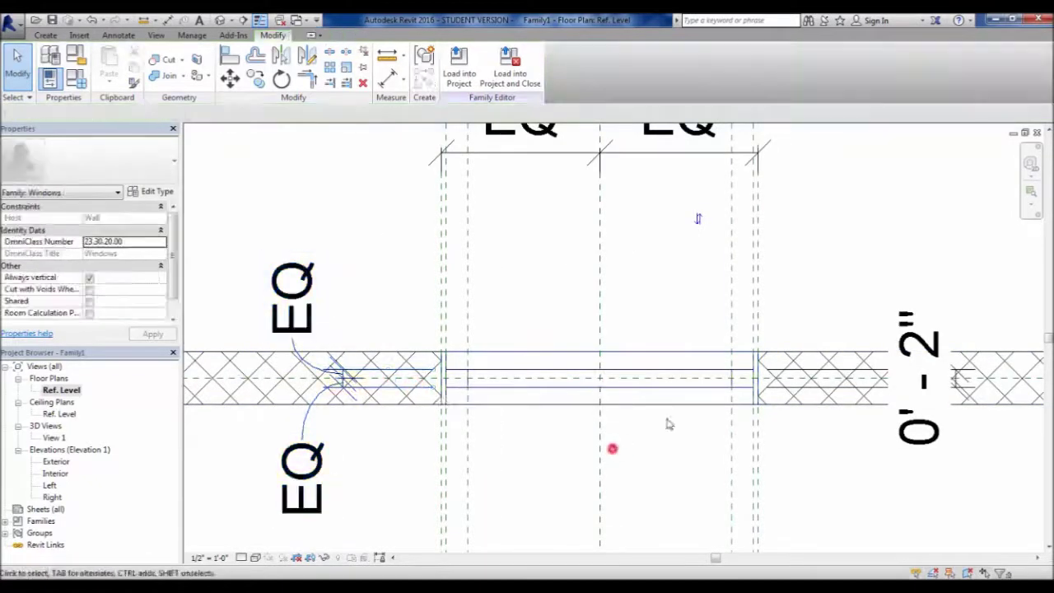
left_click(918, 416)
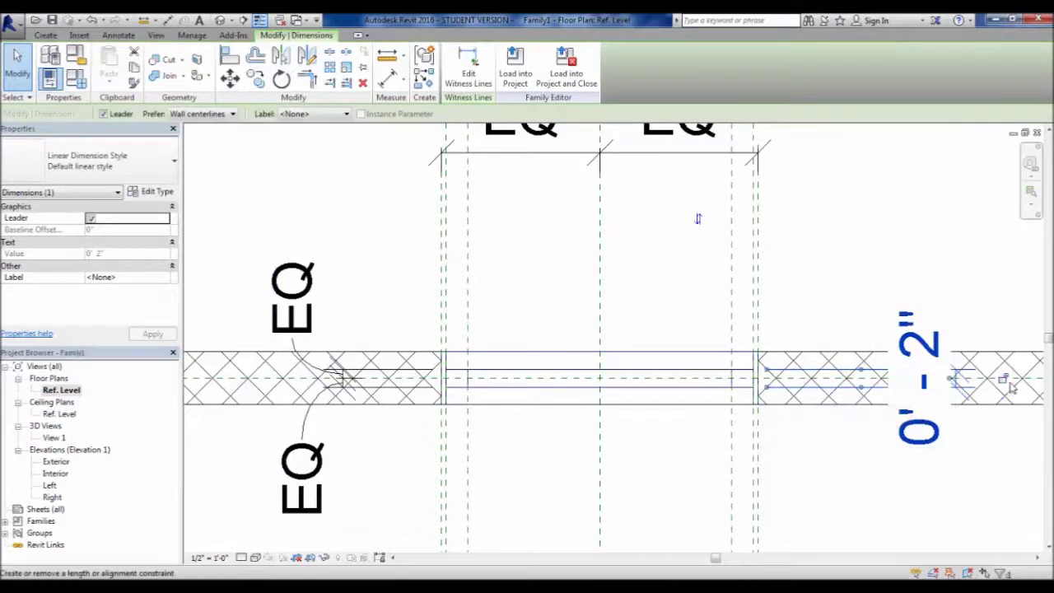
left_click(886, 490)
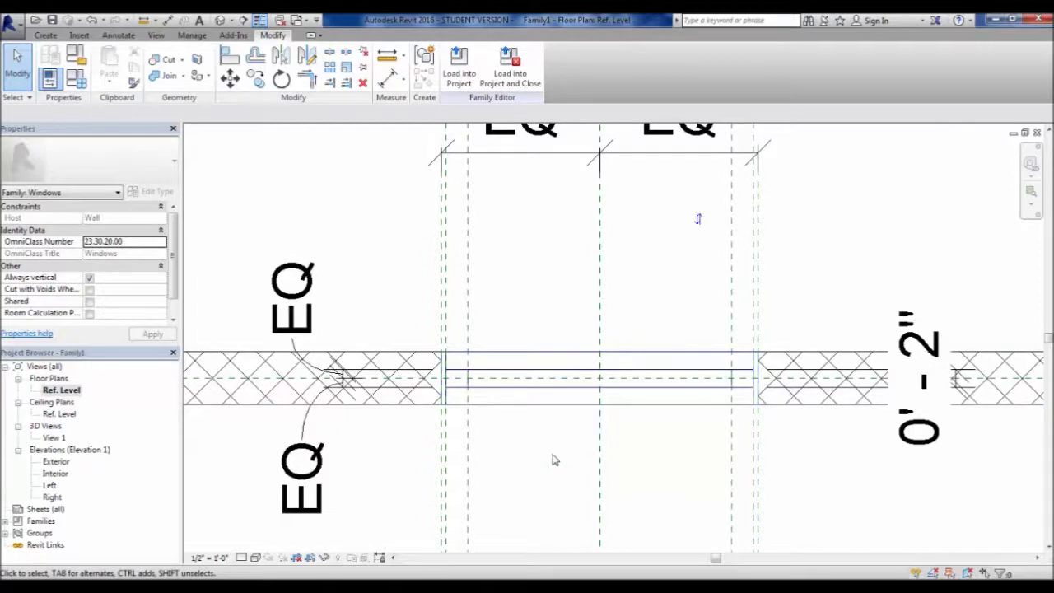
left_click(690, 383)
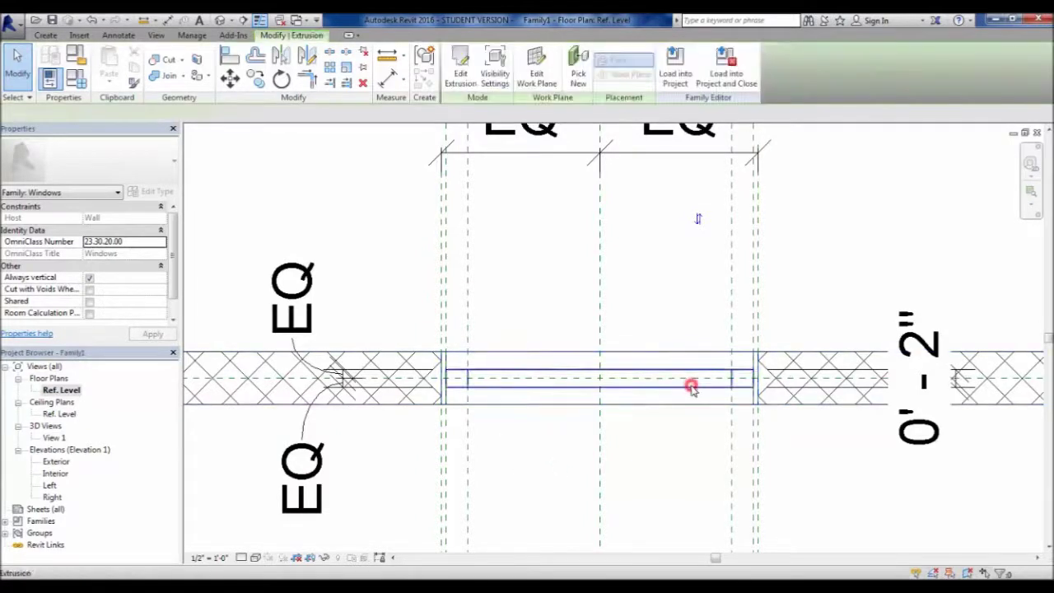
left_click(680, 480)
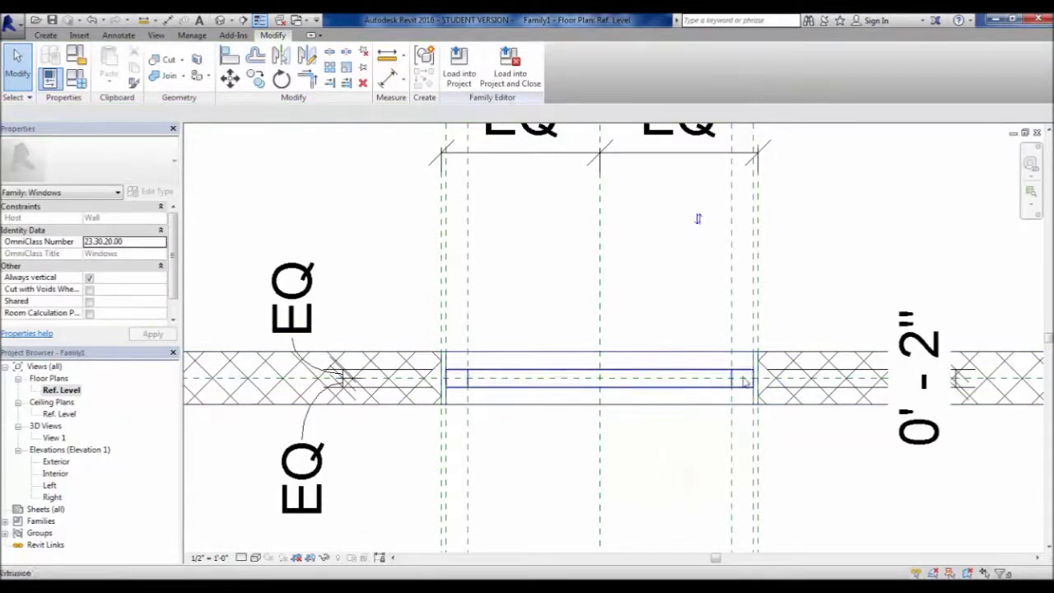
left_click(716, 372)
left_click(831, 484)
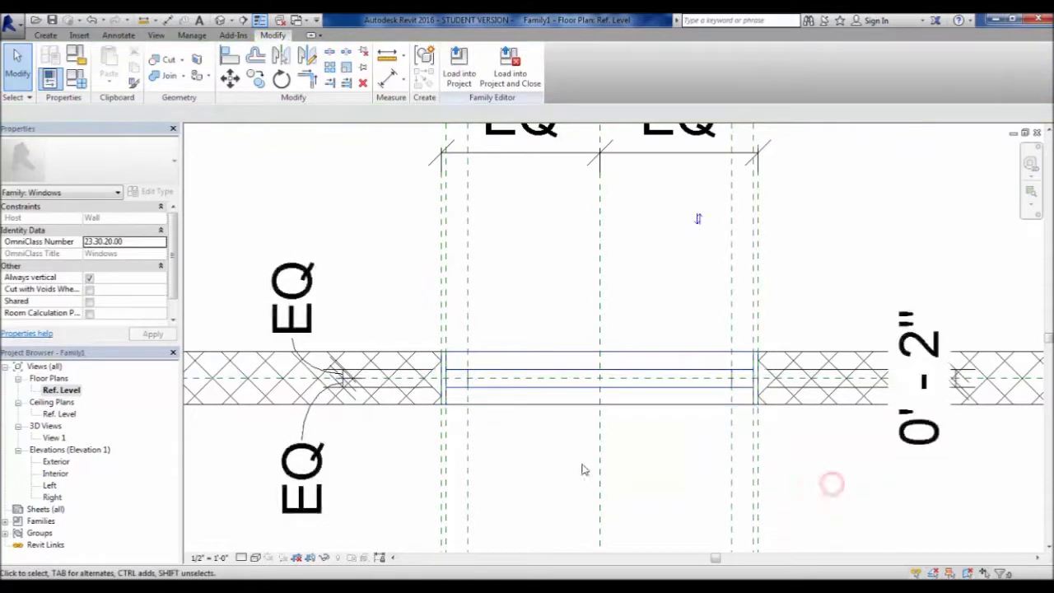
scroll(338, 401, "up", 3)
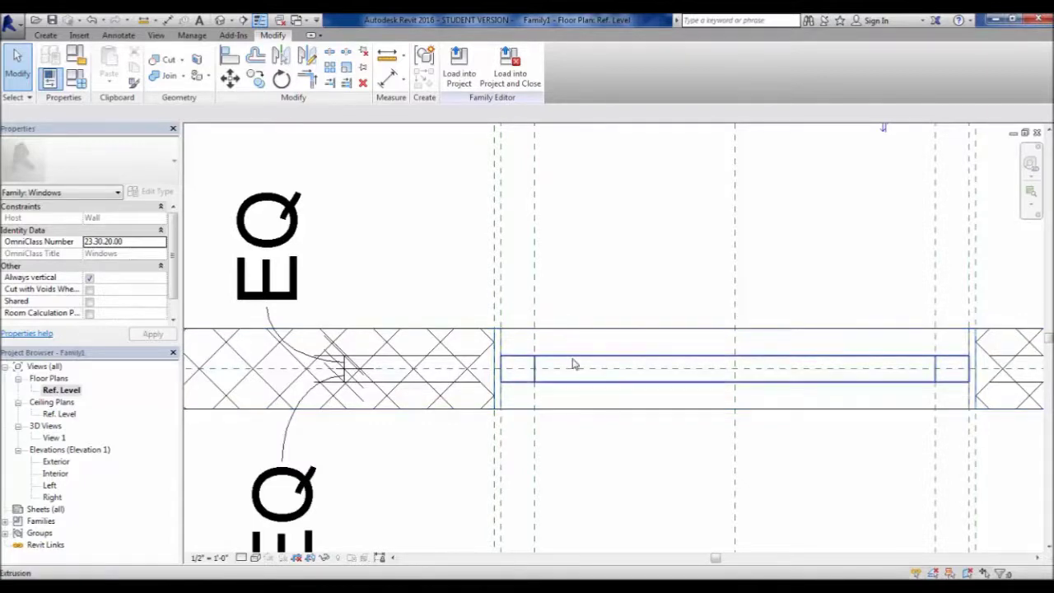
left_click(296, 276)
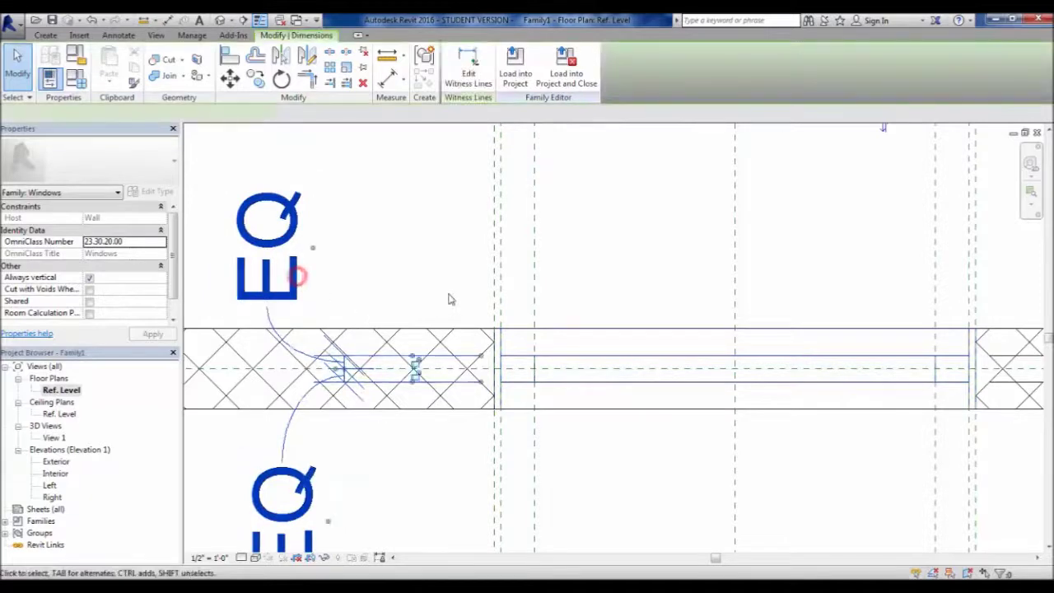
scroll(296, 330, "down", 2)
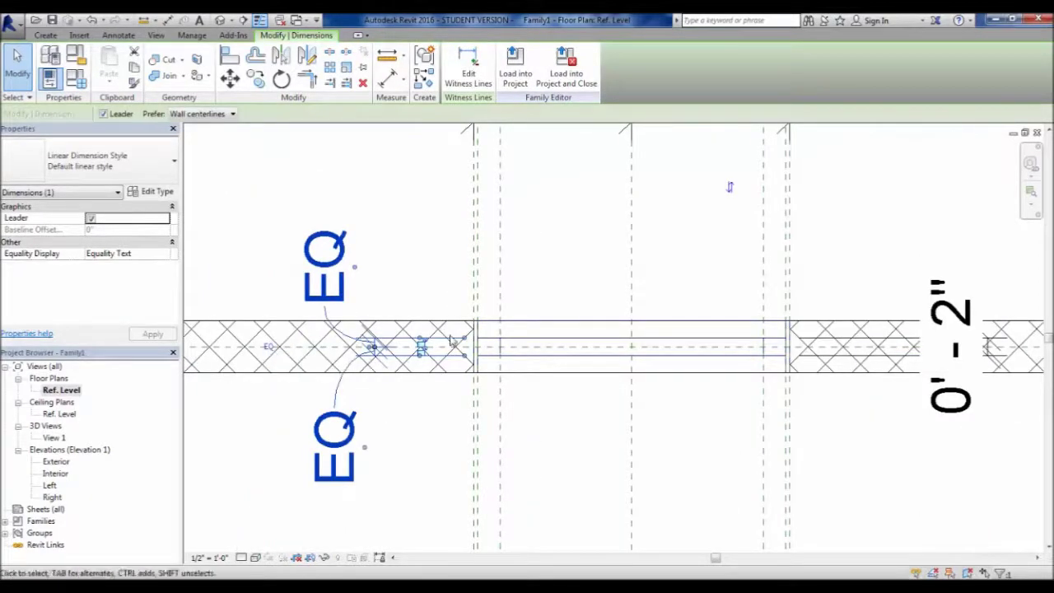
left_click(567, 466)
scroll(483, 387, "up", 2)
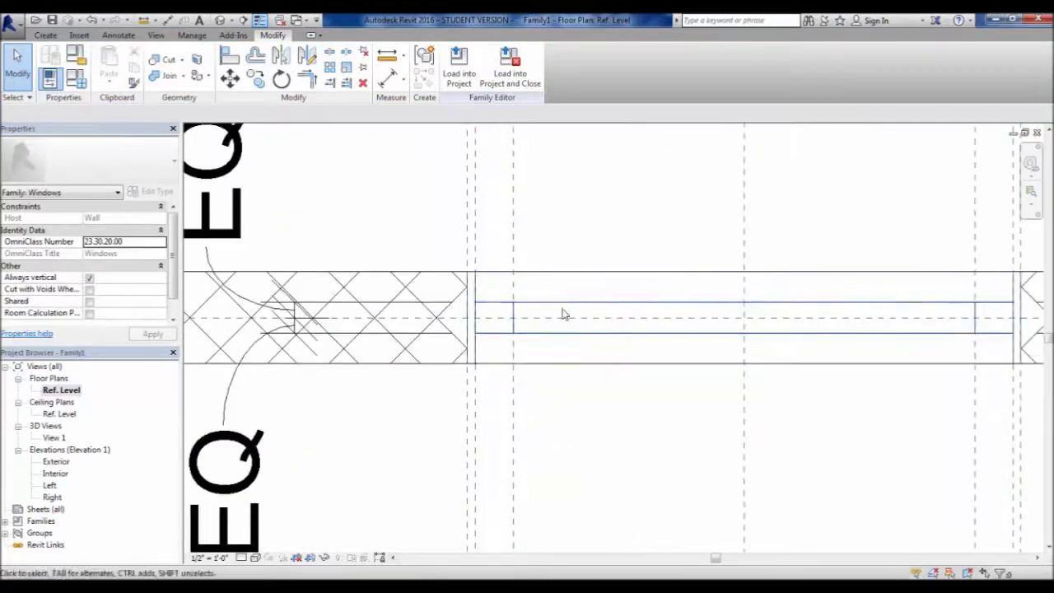
scroll(503, 358, "down", 2)
middle_click_drag(549, 337, 536, 407)
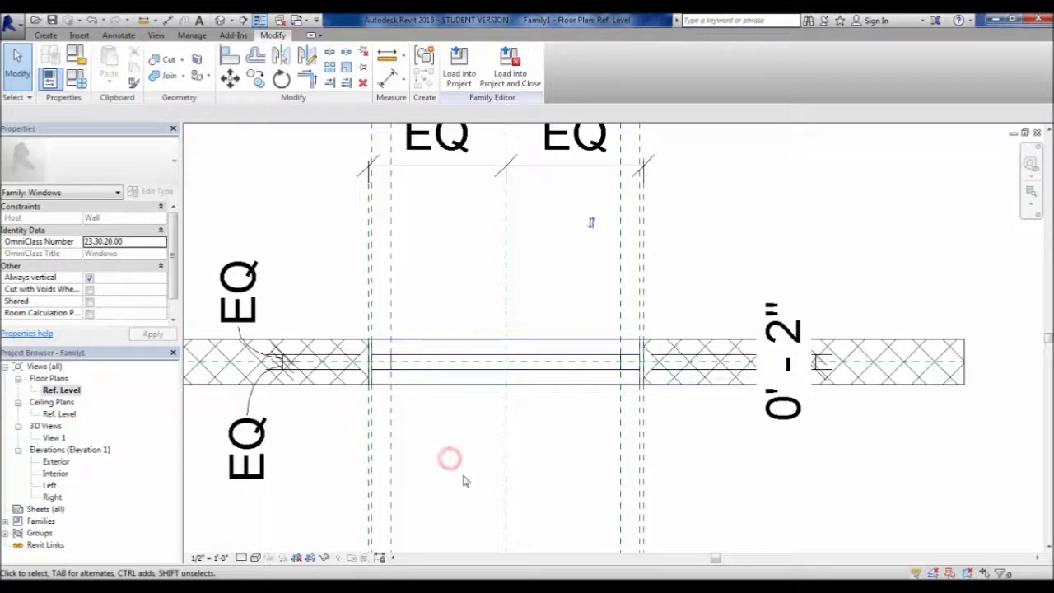
- Open the 3D view View 1 and inspect how the frame extrusion sits inside the wall opening, especially at its lower corner
double_click(56, 437)
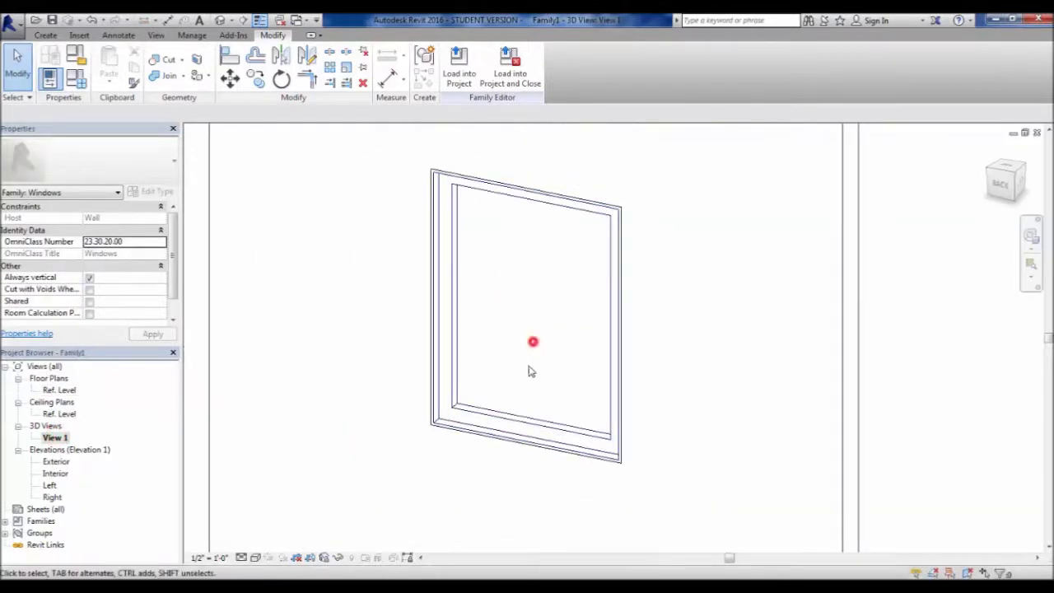
scroll(510, 399, "up", 2)
middle_click_drag(491, 398, 436, 407, "shift")
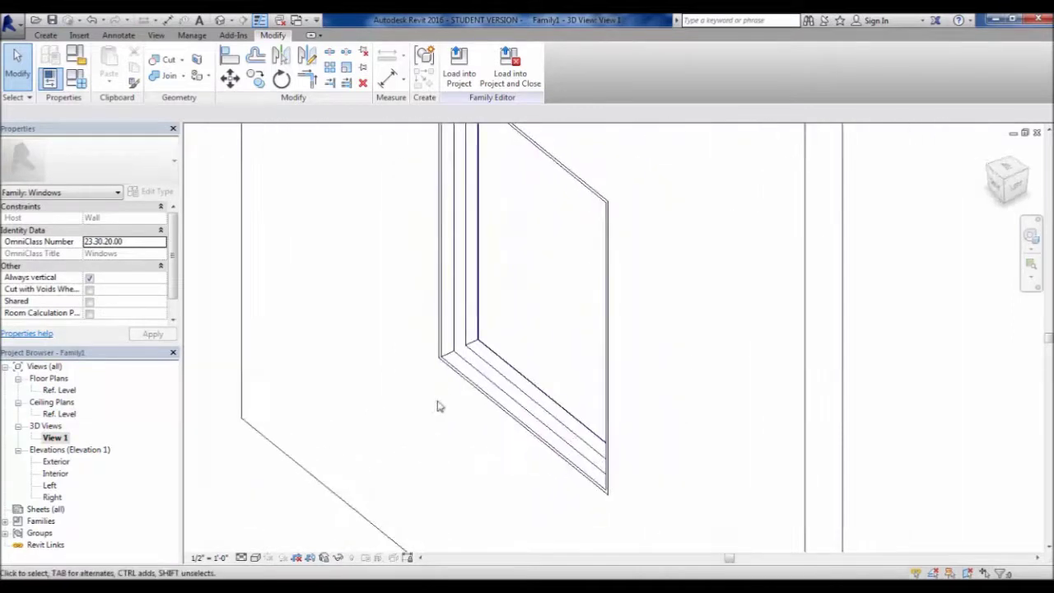
left_click(452, 363)
scroll(428, 409, "up", 3)
left_click(442, 412)
scroll(443, 412, "down", 2)
left_click(500, 338)
middle_click_drag(500, 338, 574, 353, "shift")
left_click(568, 338)
scroll(485, 400, "down", 5)
middle_click_drag(486, 400, 534, 372, "shift")
scroll(499, 393, "up", 5)
mouse_move(484, 455)
middle_mouse_down("shift")
mouse_move(618, 317)
mouse_move(629, 271)
mouse_move(532, 271)
mouse_move(423, 398)
mouse_move(485, 474)
middle_mouse_up("shift")
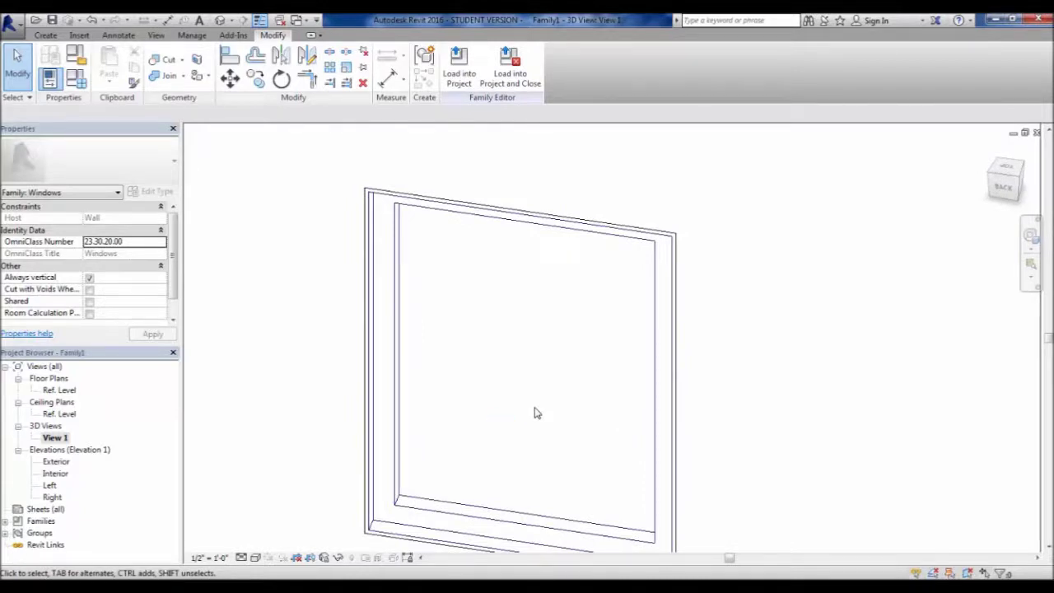
- Examine the frame extrusion in 3D from both sides of the wall and compare it with the surrounding opening
scroll(522, 369, "down", 2)
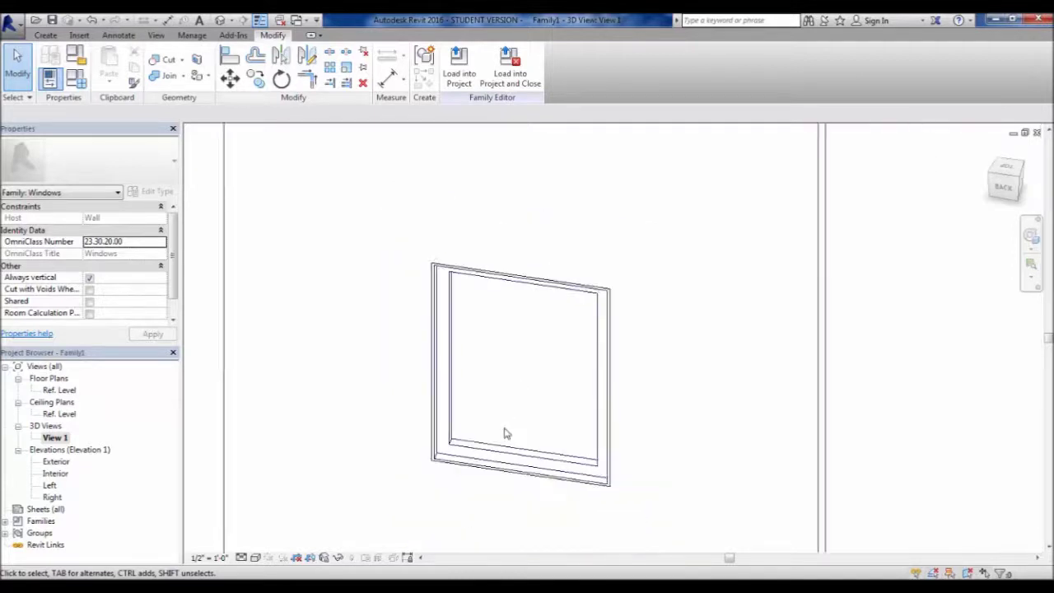
left_click(490, 416)
middle_click_drag(486, 439, 360, 329, "shift")
scroll(488, 442, "up", 4)
scroll(387, 480, "down", 4)
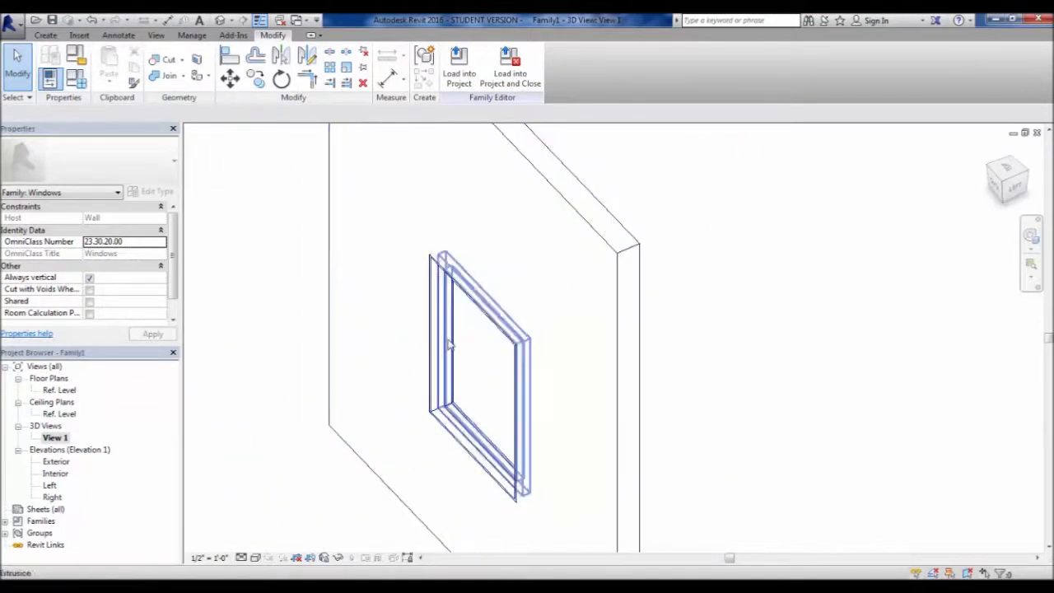
middle_click_drag(449, 438, 499, 445, "shift")
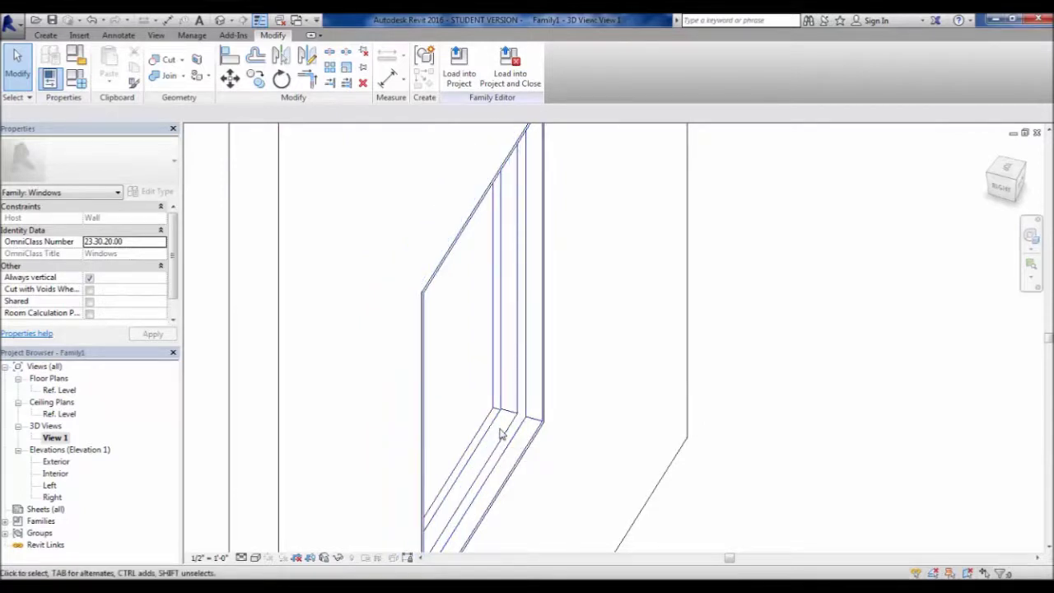
middle_click_drag(629, 425, 386, 484, "shift")
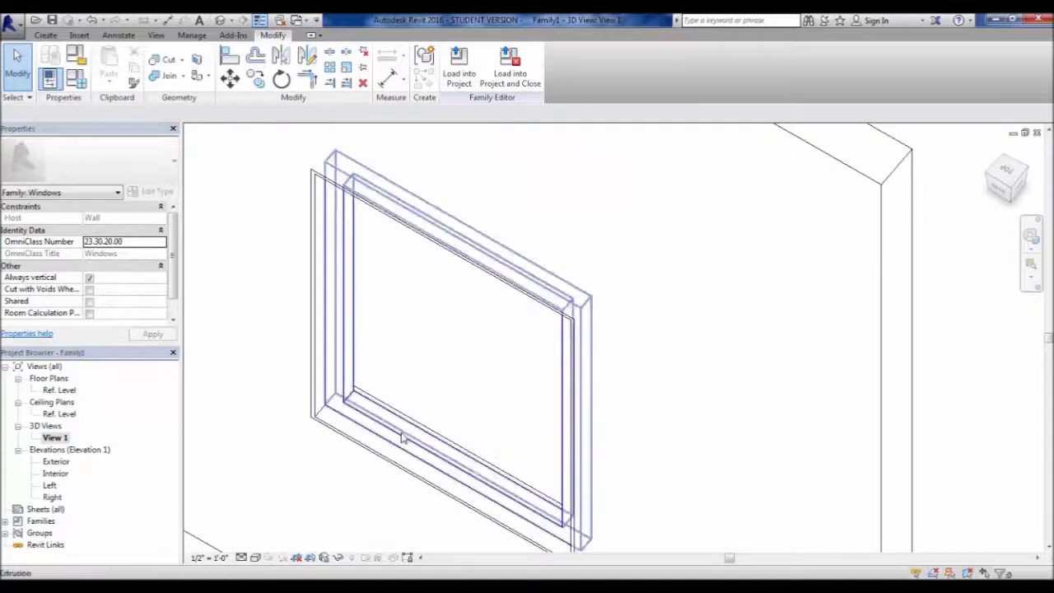
left_click(272, 453)
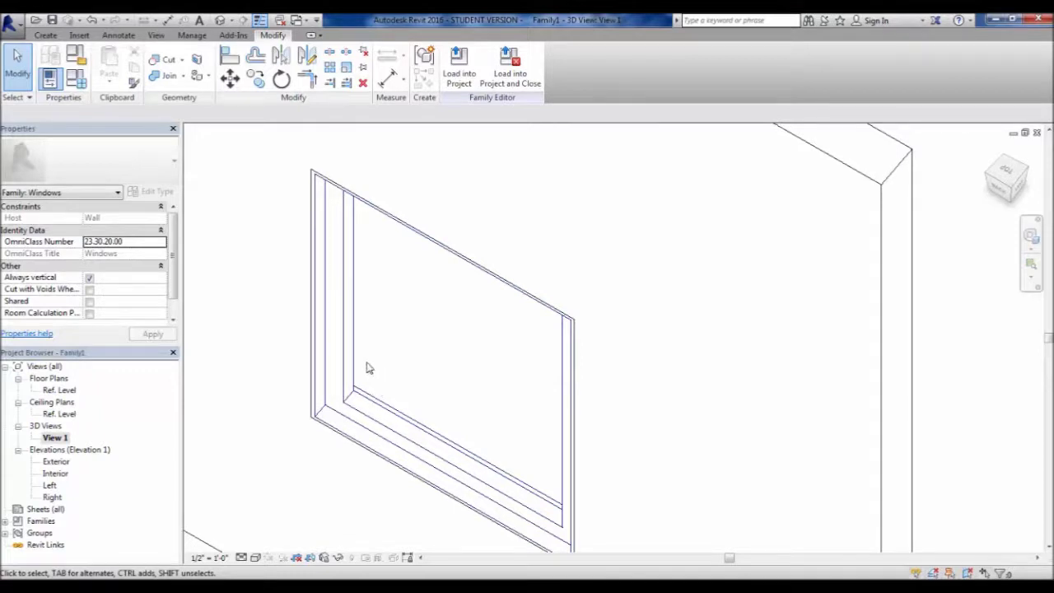
left_click(417, 365)
left_click(266, 406)
middle_click_drag(324, 455, 336, 154, "shift")
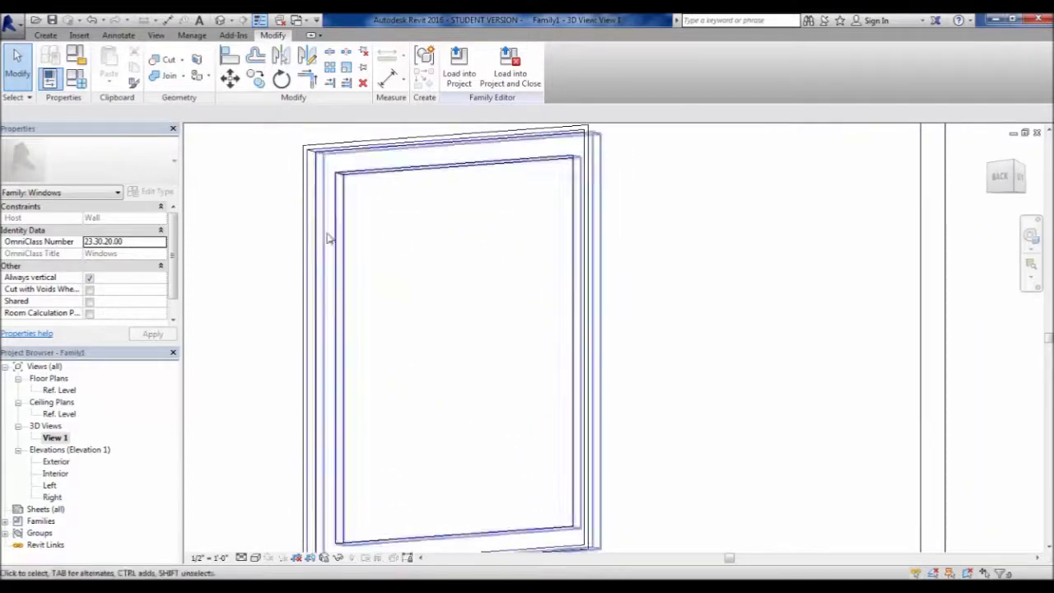
left_click(276, 402)
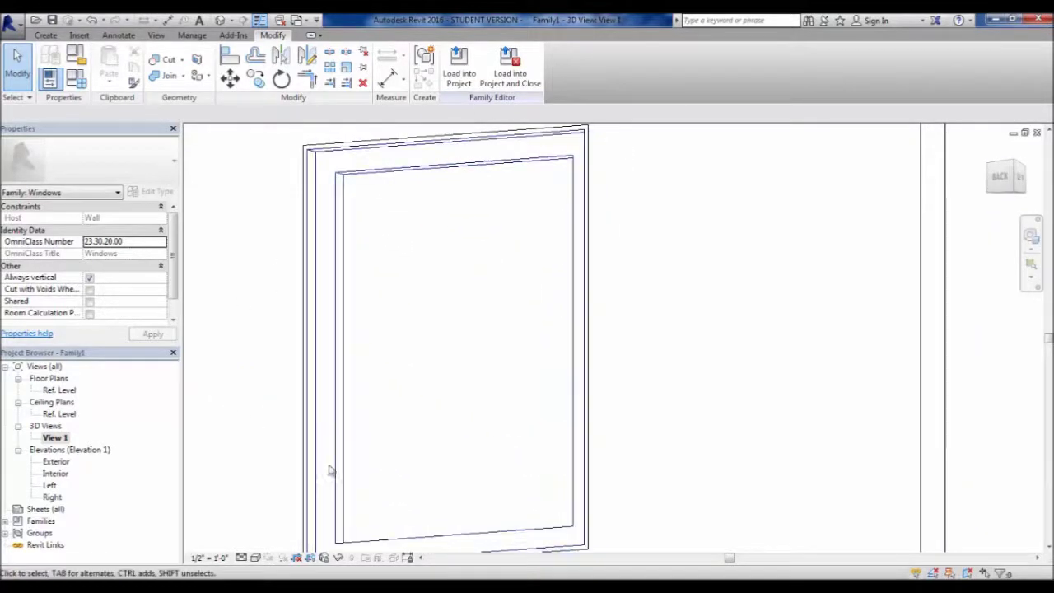
- In the Exterior elevation, start a new extrusion and sketch a rectangle inside the frame's inner opening
double_click(66, 463)
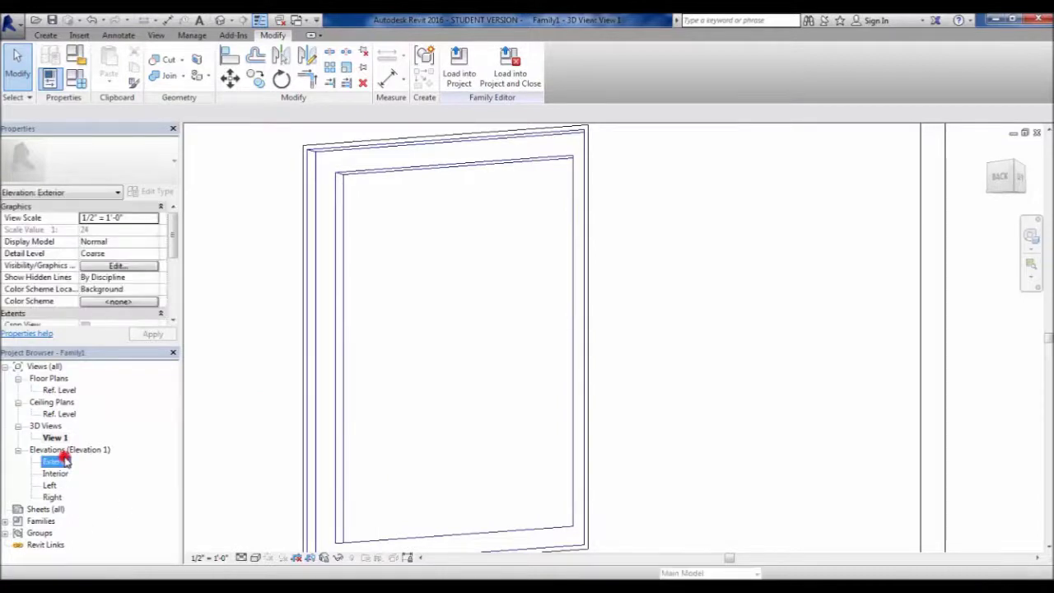
middle_click_drag(598, 402, 461, 411)
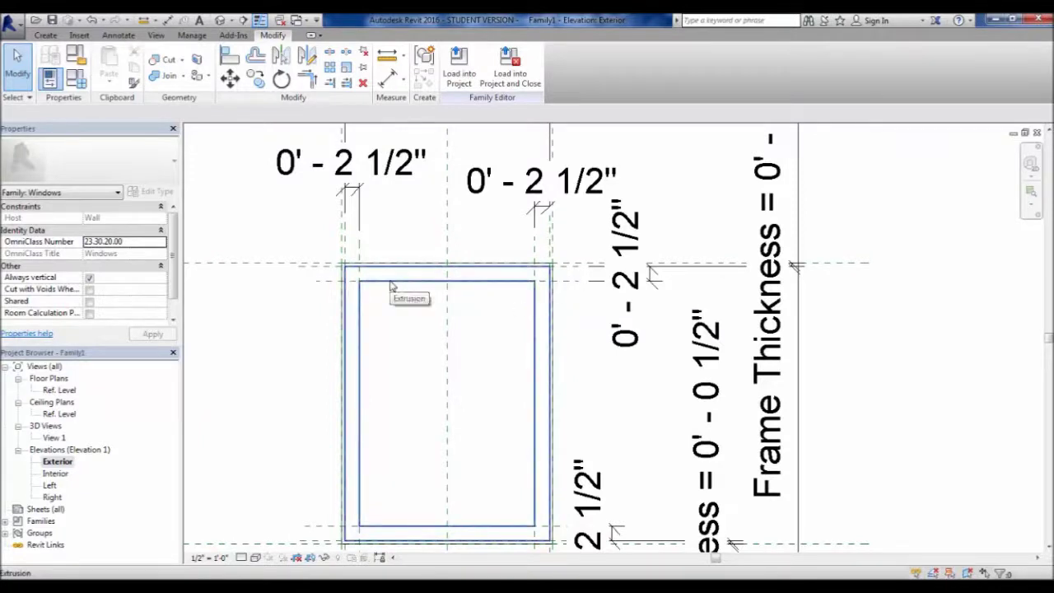
middle_click_drag(405, 364, 497, 344)
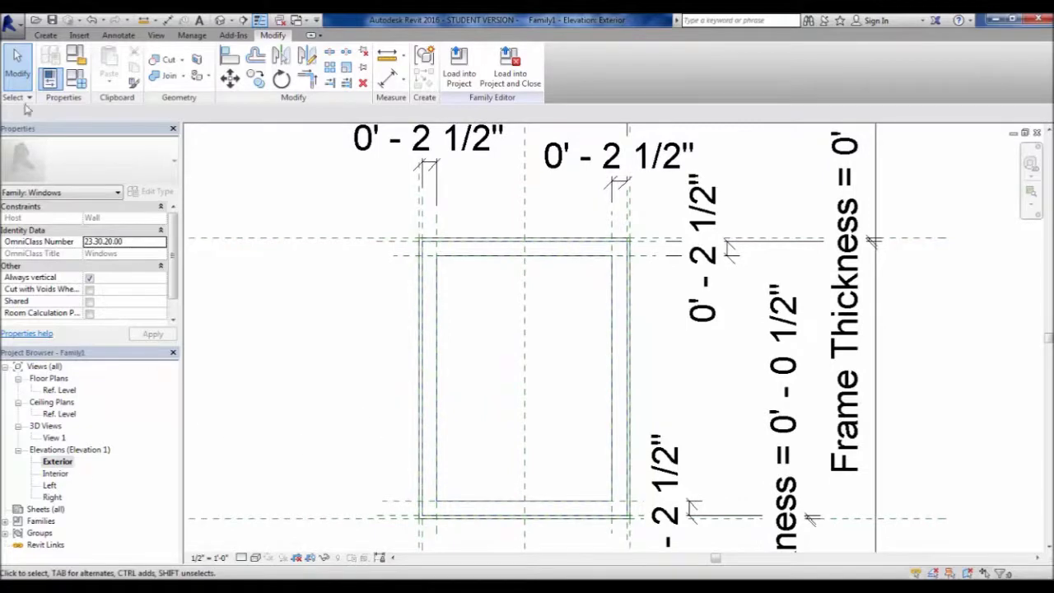
left_click(45, 36)
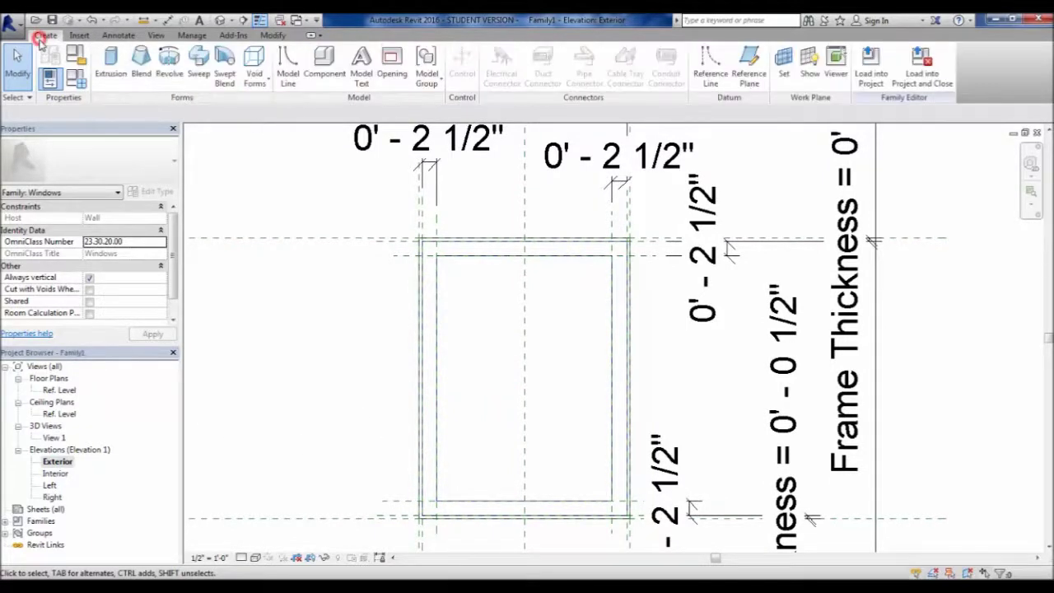
left_click(115, 64)
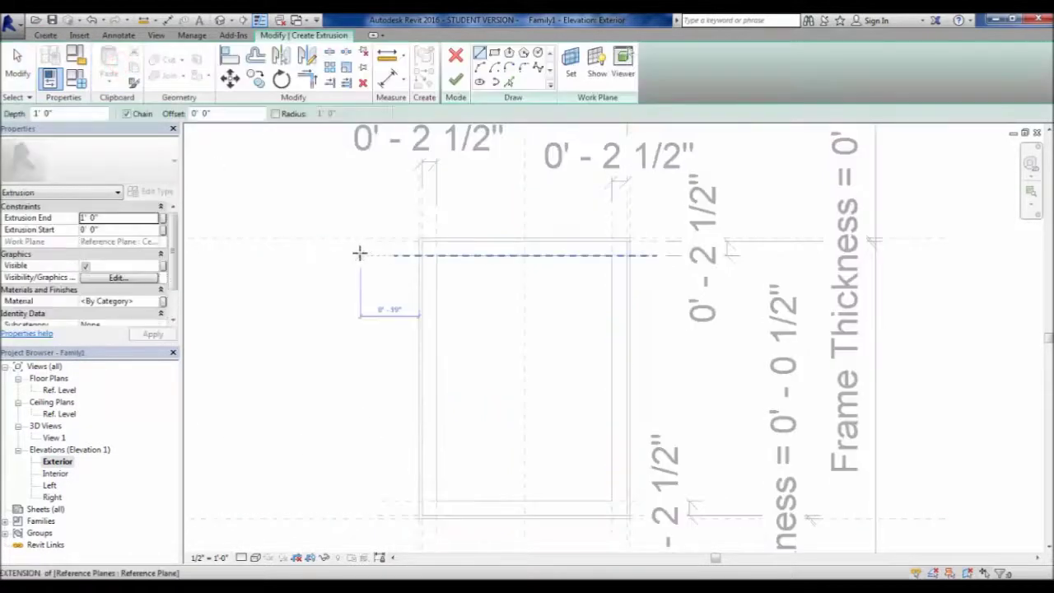
left_click(494, 53)
left_click(466, 293)
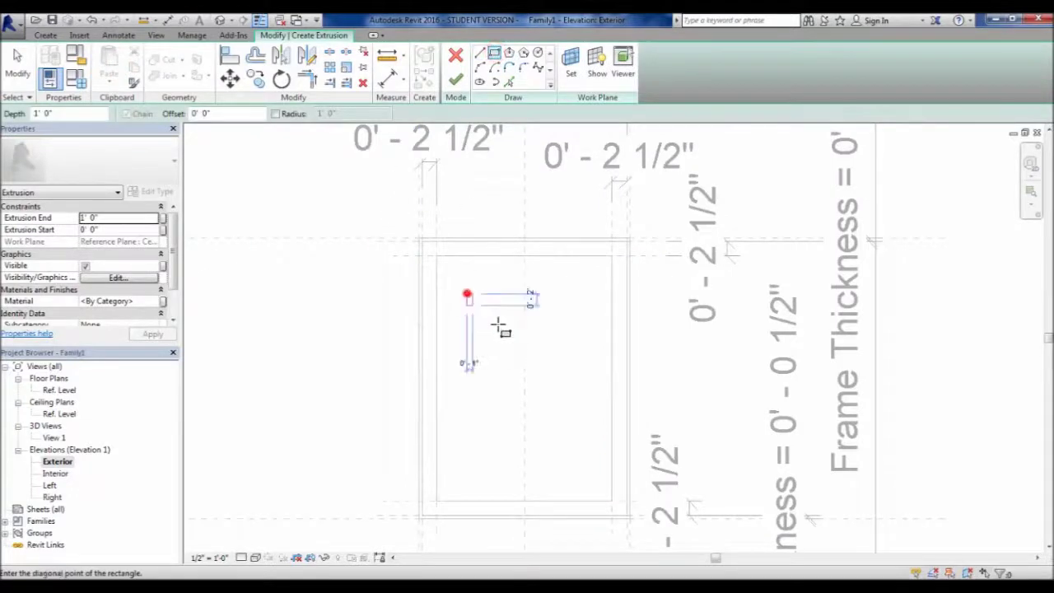
left_click(593, 467)
key("Escape")
key("Escape")
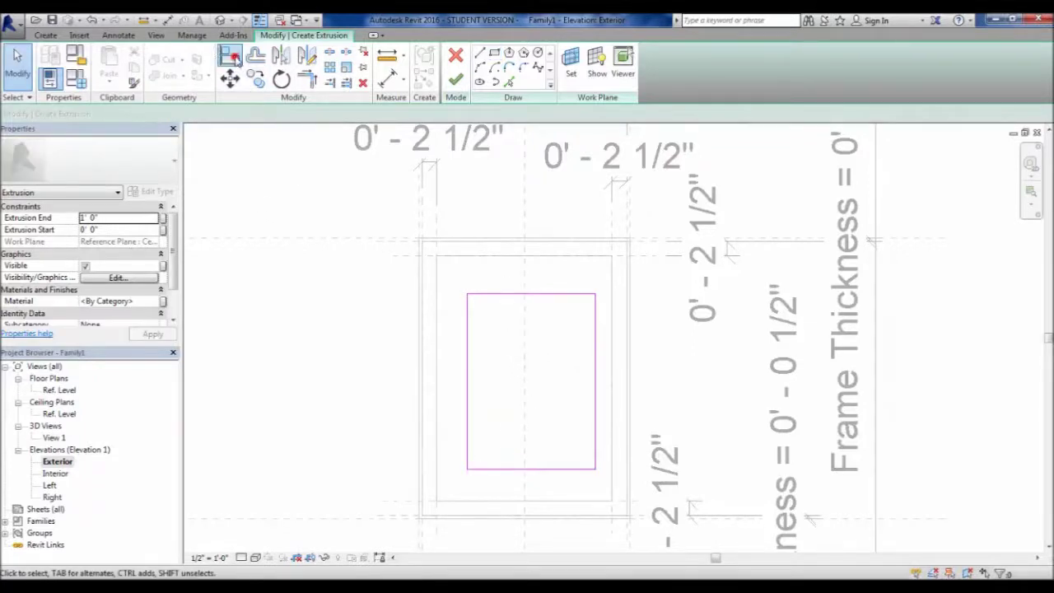
- Align the rectangle's top edge with the reference plane along the frame's inner top edge and lock it
left_click(230, 55)
scroll(589, 348, "up", 2)
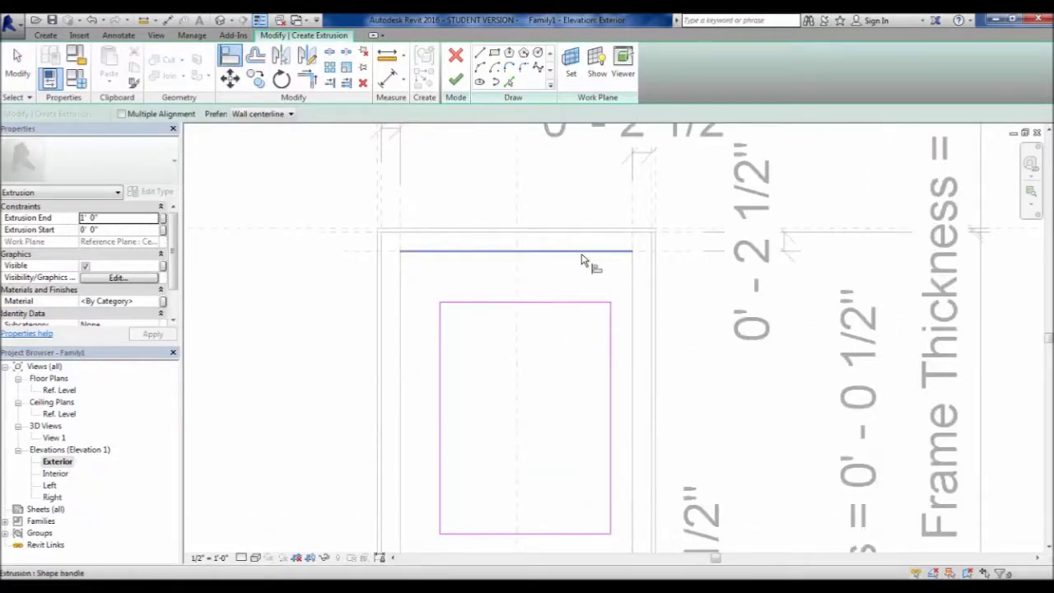
left_click(682, 253)
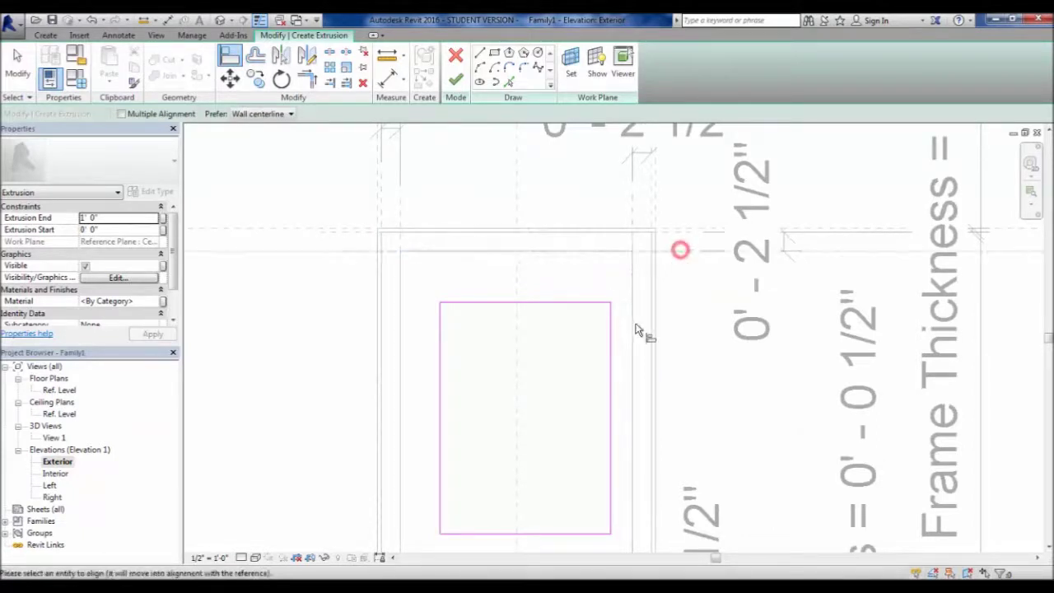
left_click(573, 302)
left_click(497, 273)
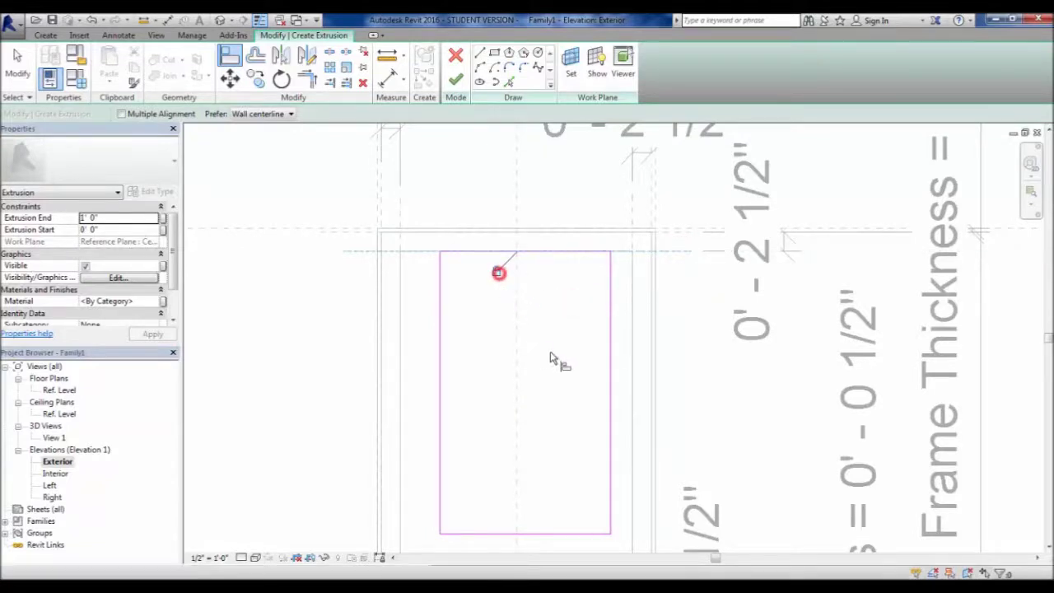
- Align the rectangle's right edge with the reference plane along the frame's inner right edge and lock it
left_click(632, 217)
left_click(610, 306)
left_click(608, 356)
- Align the rectangle's bottom edge with the reference plane along the frame's inner bottom edge and lock it
scroll(607, 458, "down", 3)
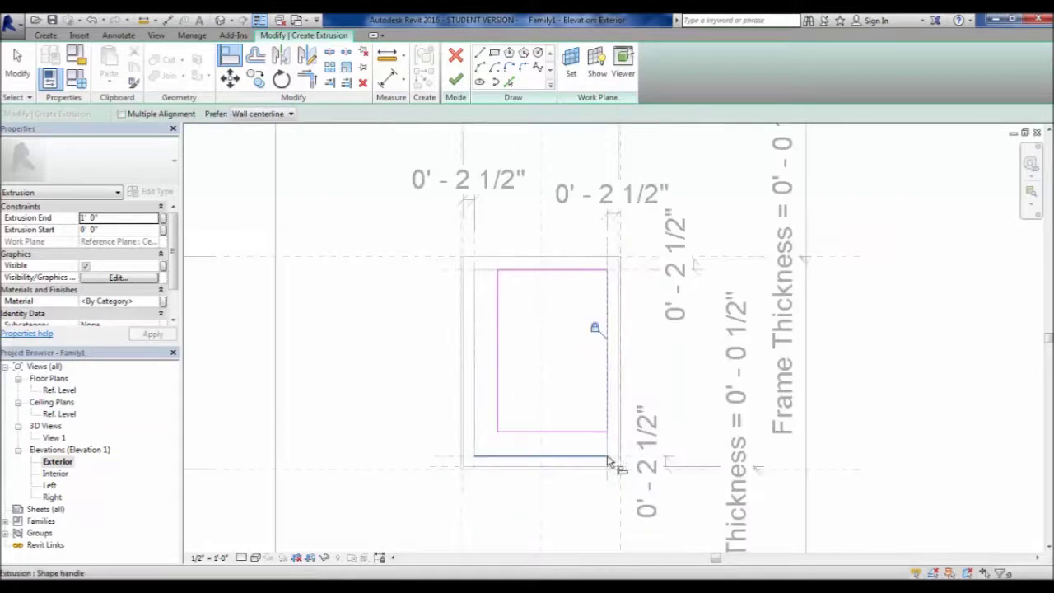
scroll(638, 453, "up", 3)
left_click(634, 451)
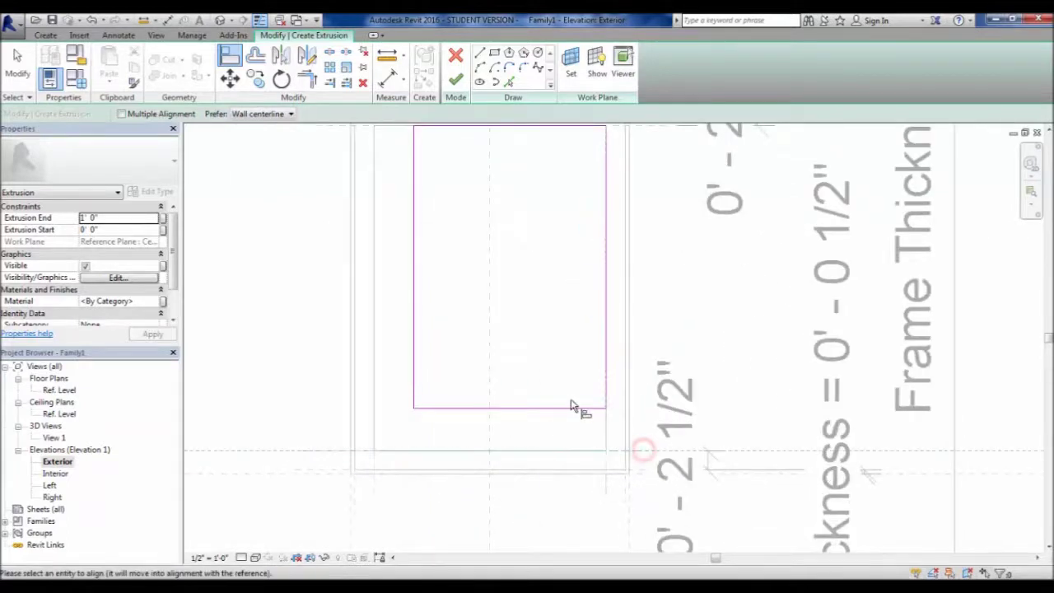
left_click(571, 409)
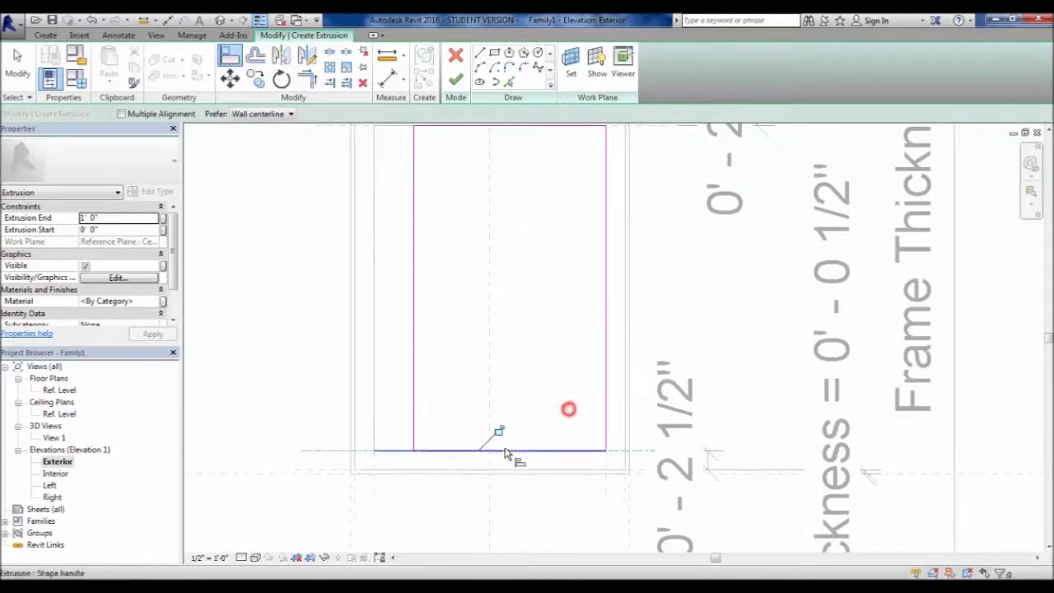
- Align the rectangle's left edge with the reference plane along the frame's inner left edge and lock it
left_click(374, 494)
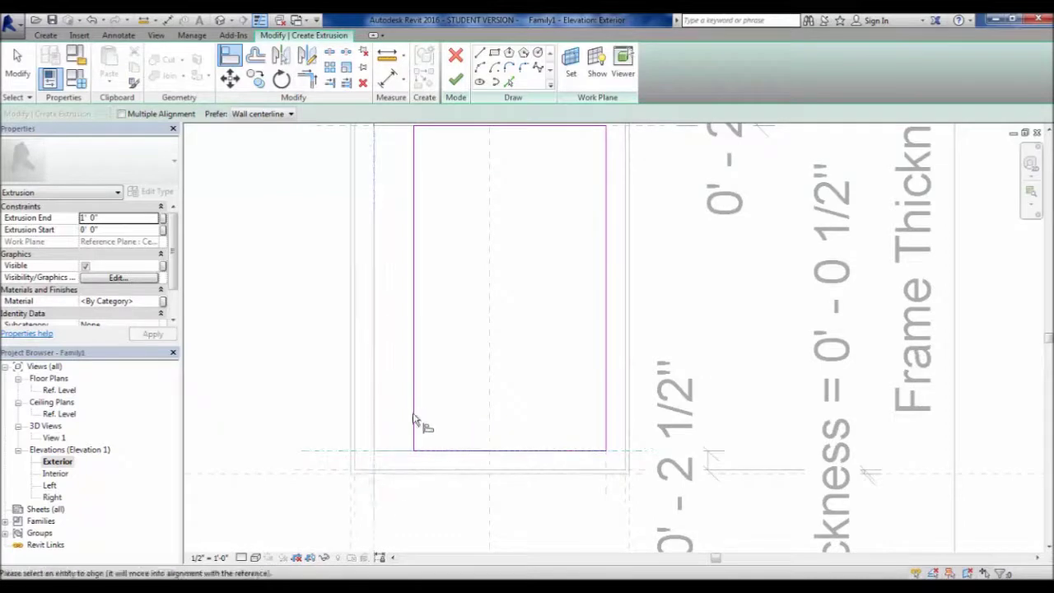
left_click(413, 428)
left_click(394, 333)
scroll(407, 434, "down", 3)
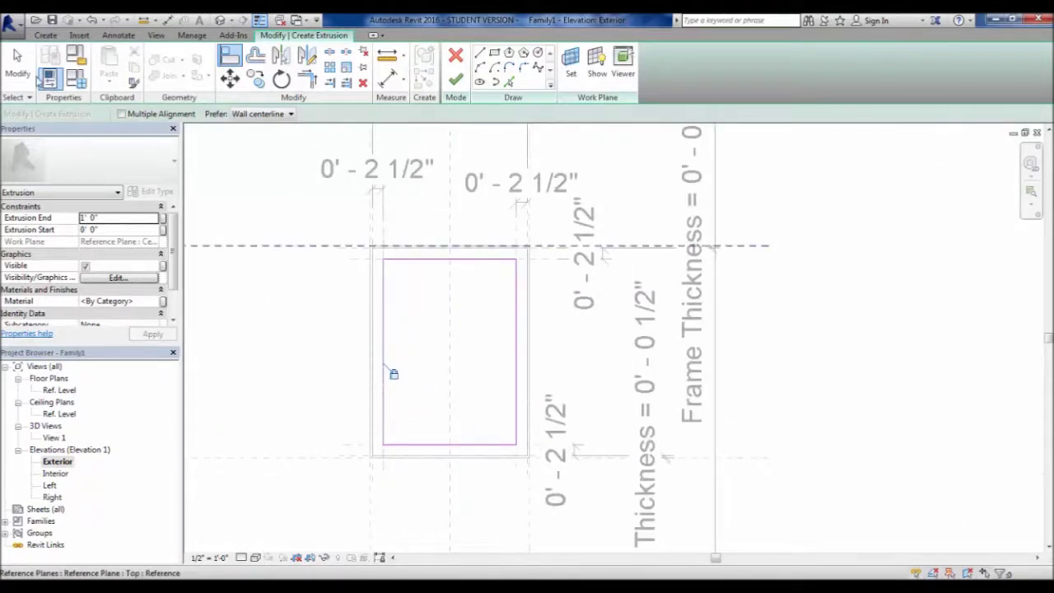
left_click(19, 65)
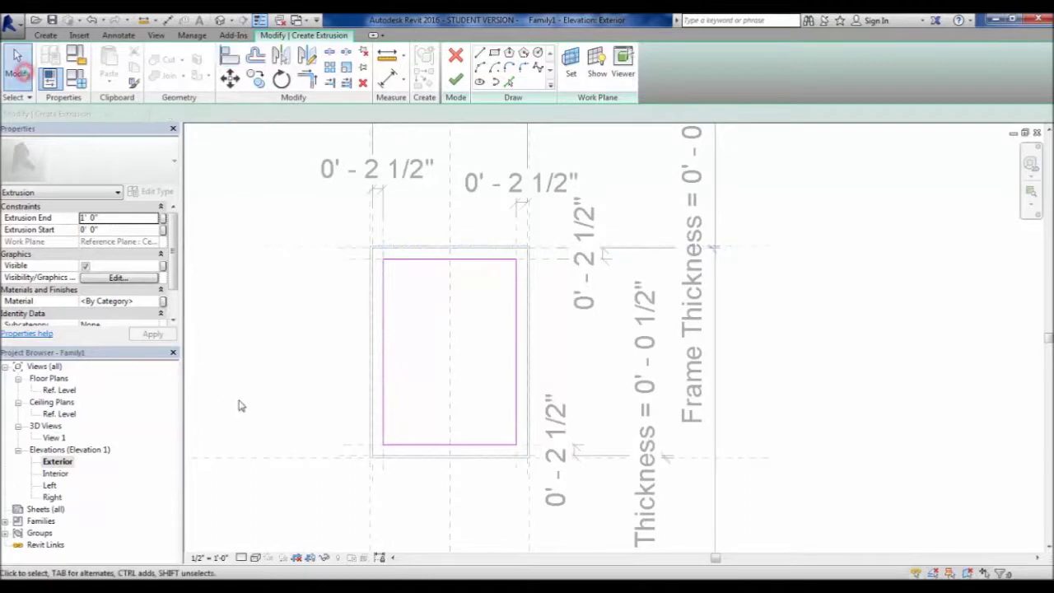
- Assign the Glass material to the new extrusion
left_click(136, 301)
left_click(157, 301)
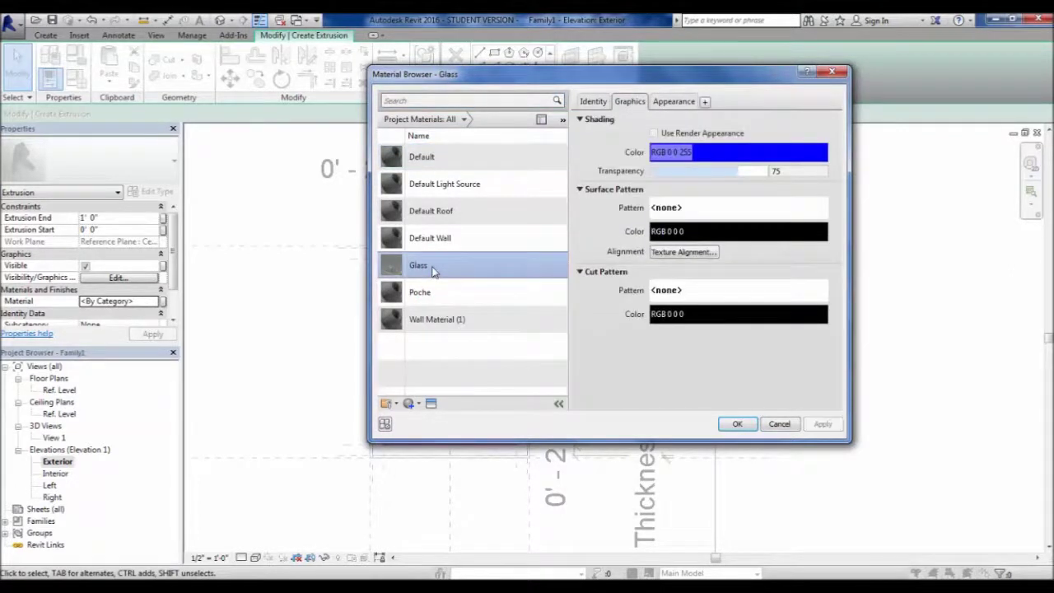
left_click(741, 427)
left_click(461, 366)
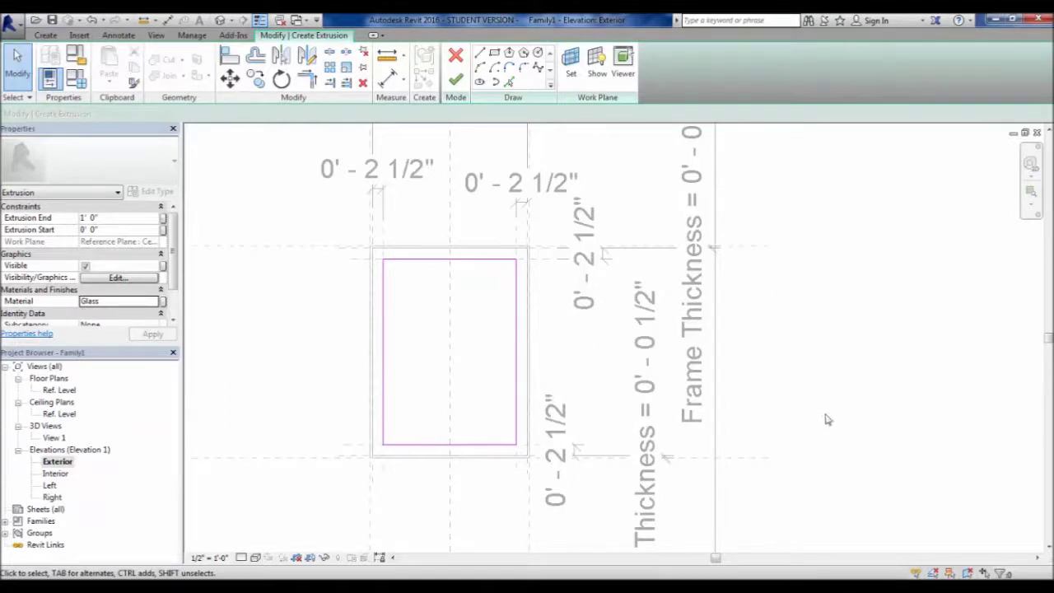
- Check the locks on the rectangle's edges and finish the glass extrusion sketch
left_click(490, 257)
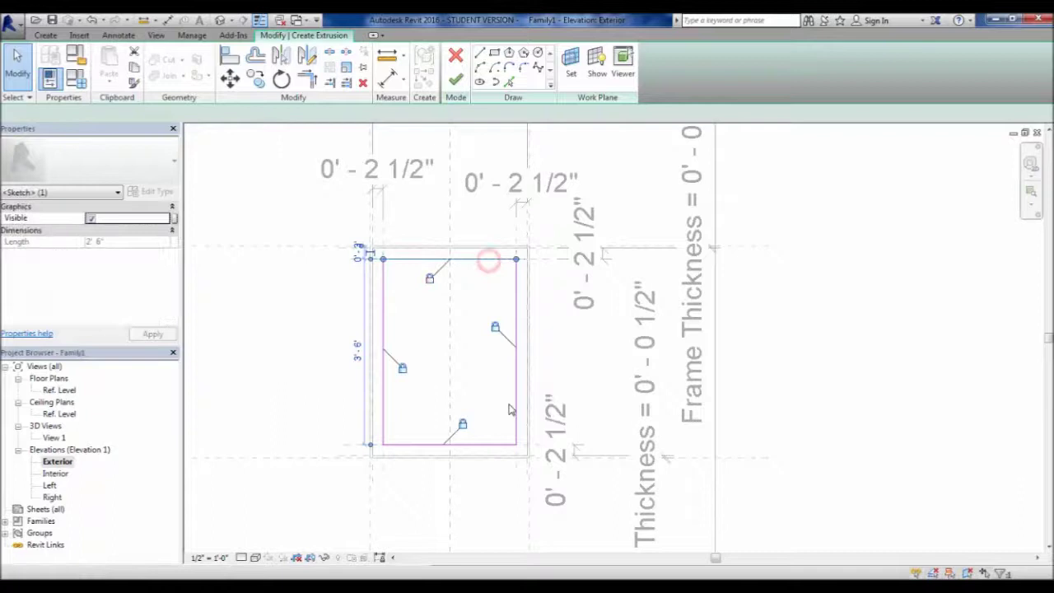
left_click(459, 389)
left_click(456, 79)
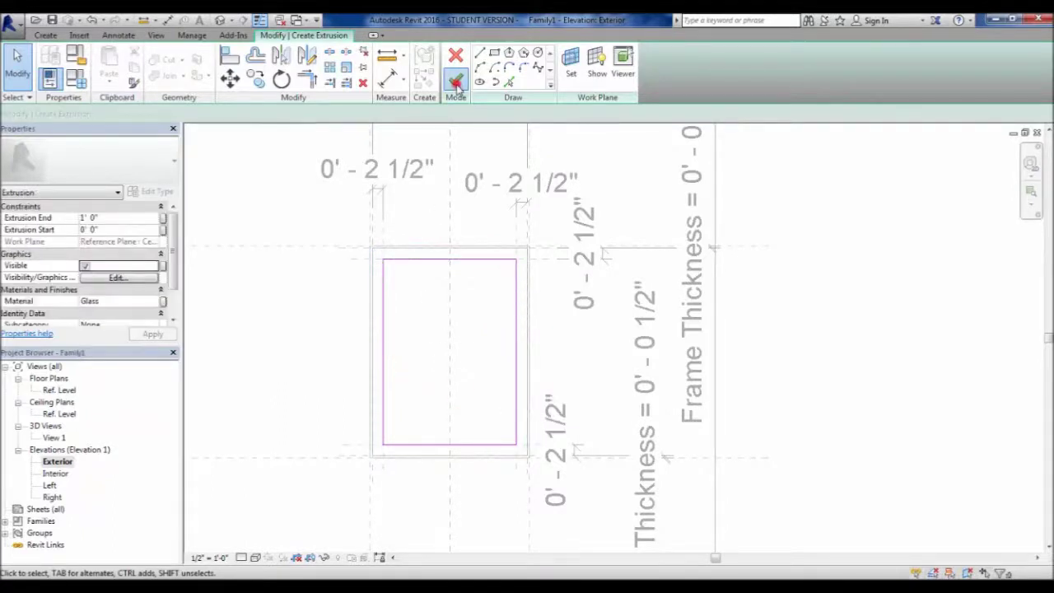
middle_click_drag(418, 431, 450, 407)
left_click(330, 371)
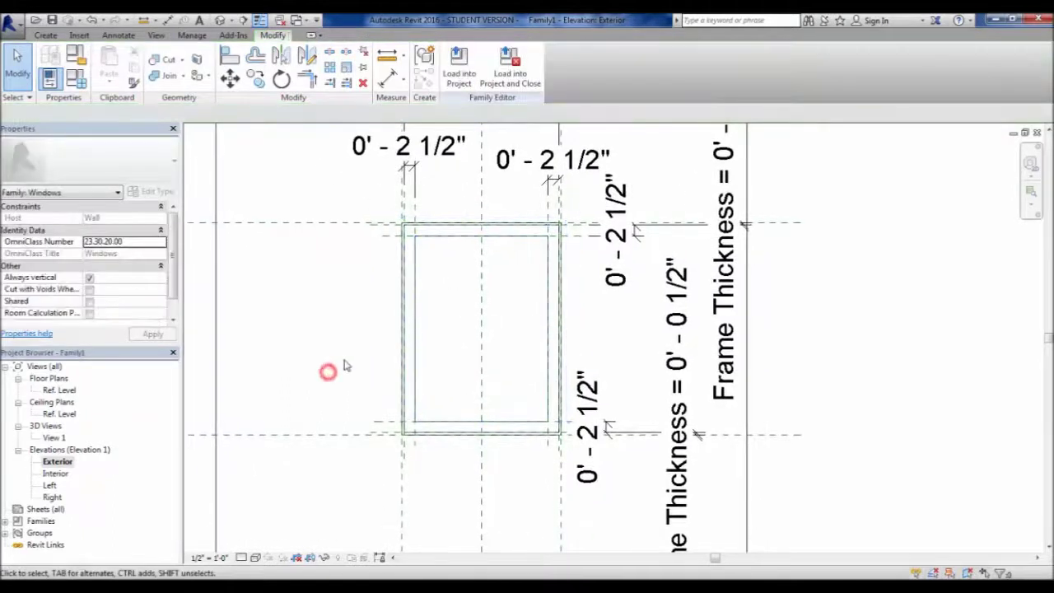
- Flex the family with a Frame Thickness of 5" and return the parameter to 1/2"
left_click(77, 79)
left_click(696, 191)
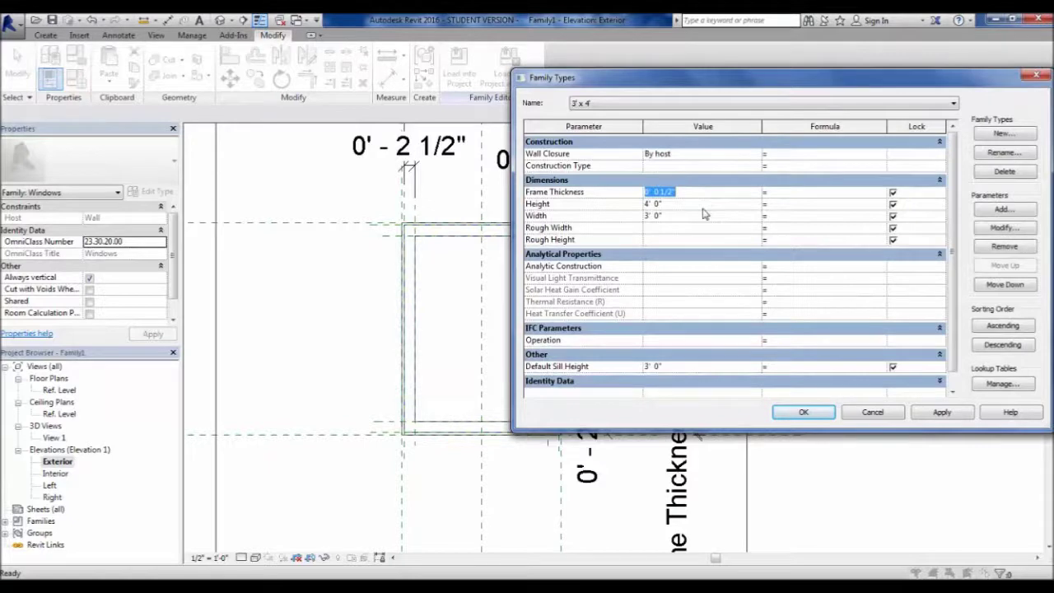
type("5")
left_click(941, 412)
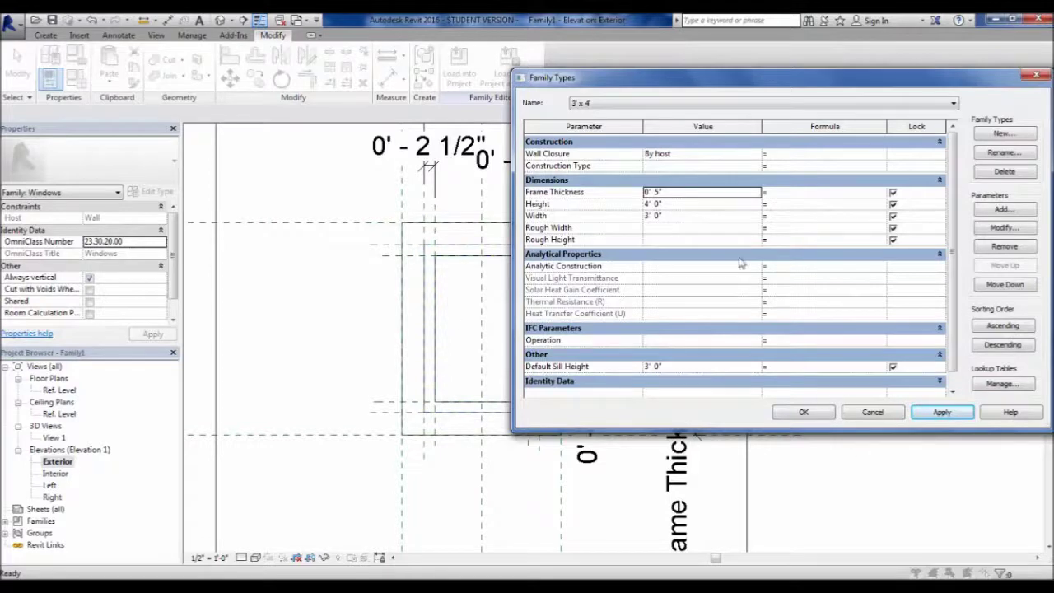
left_click(681, 192)
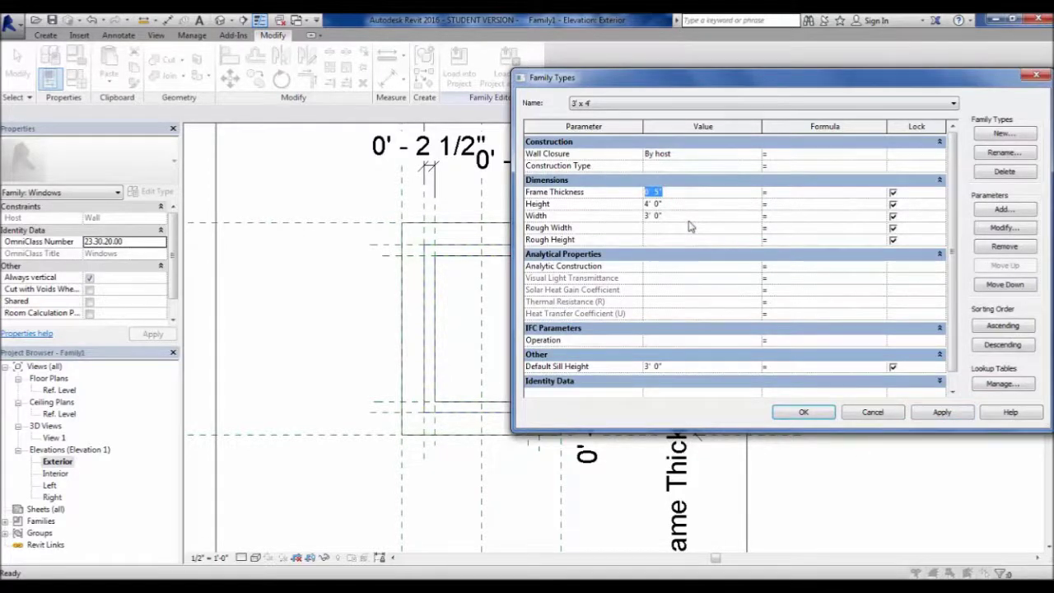
left_click(941, 412)
left_click(800, 410)
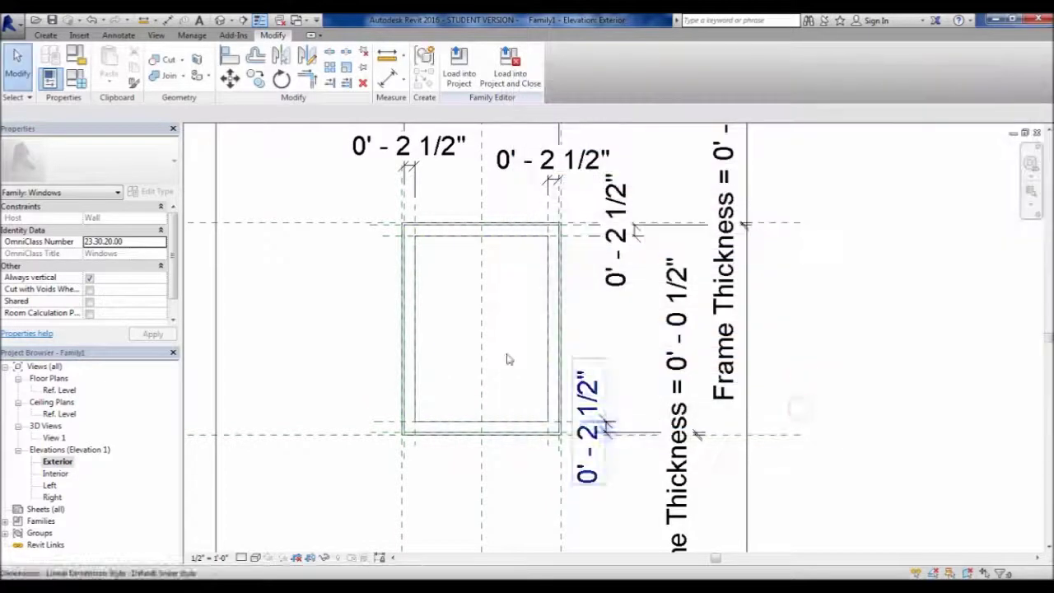
middle_click_drag(547, 327, 555, 363)
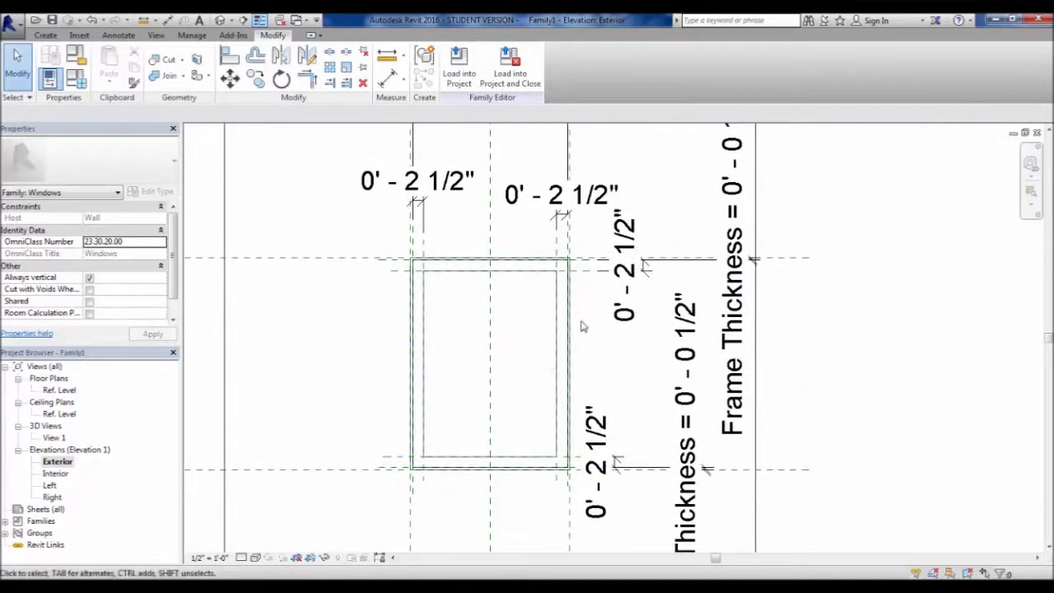
- In the Ref. Level floor plan, stretch the glass extrusion's start face past the other side of the wall, to about -0' 9"
double_click(51, 389)
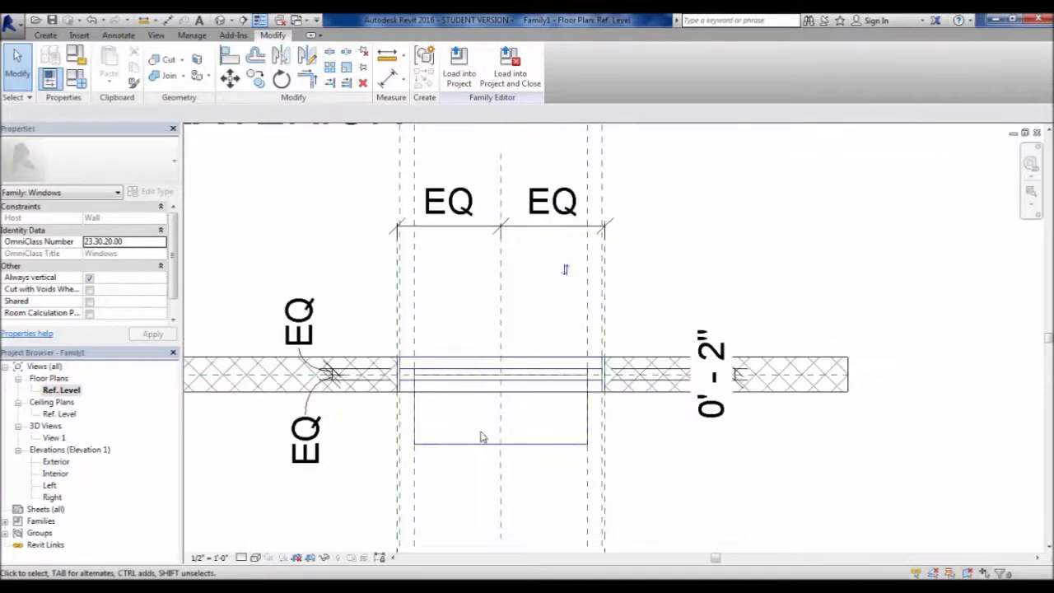
left_click(473, 444)
scroll(463, 417, "up", 2)
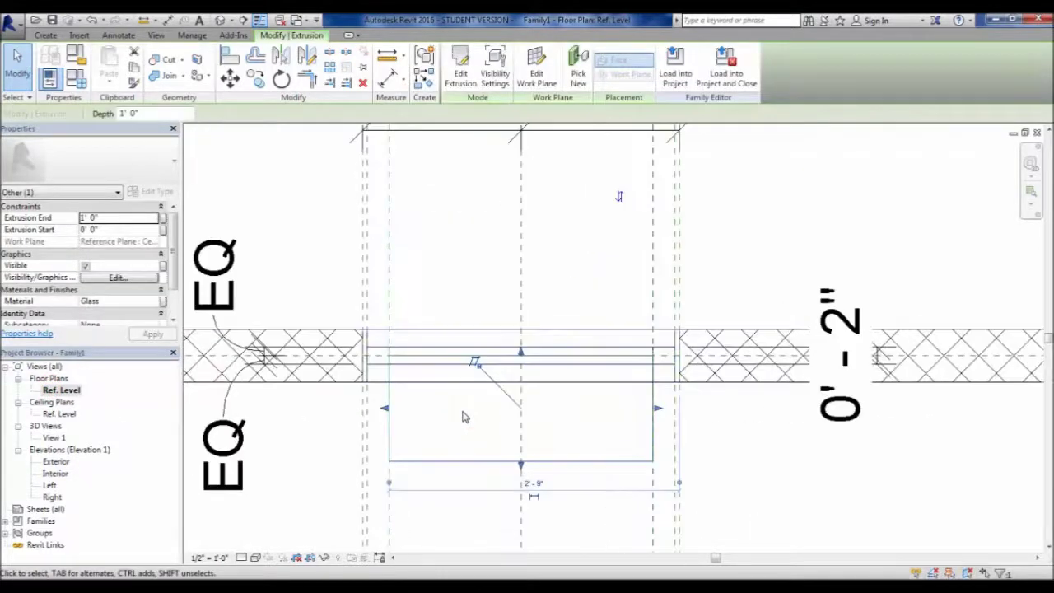
scroll(413, 400, "up", 1)
middle_click_drag(474, 425, 553, 384)
left_click_drag(607, 353, 647, 254)
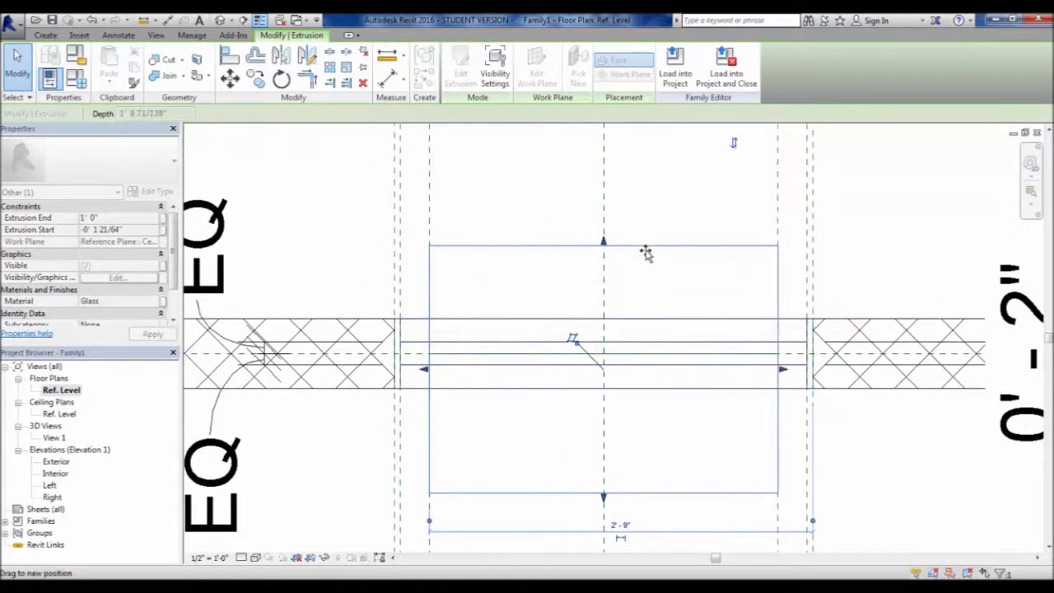
left_click(640, 289)
scroll(574, 360, "down", 2)
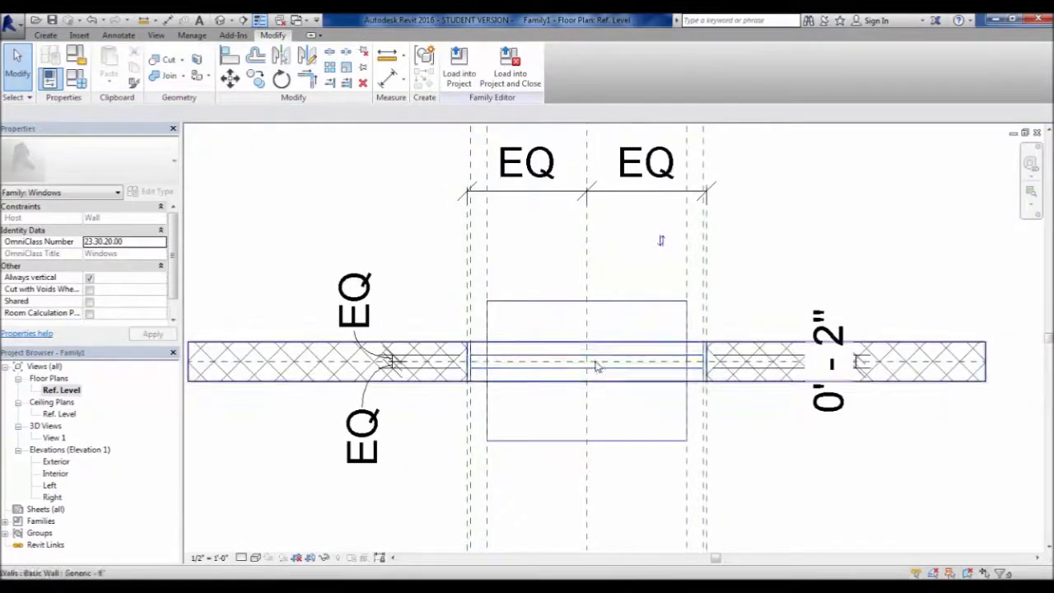
scroll(610, 461, "up", 2)
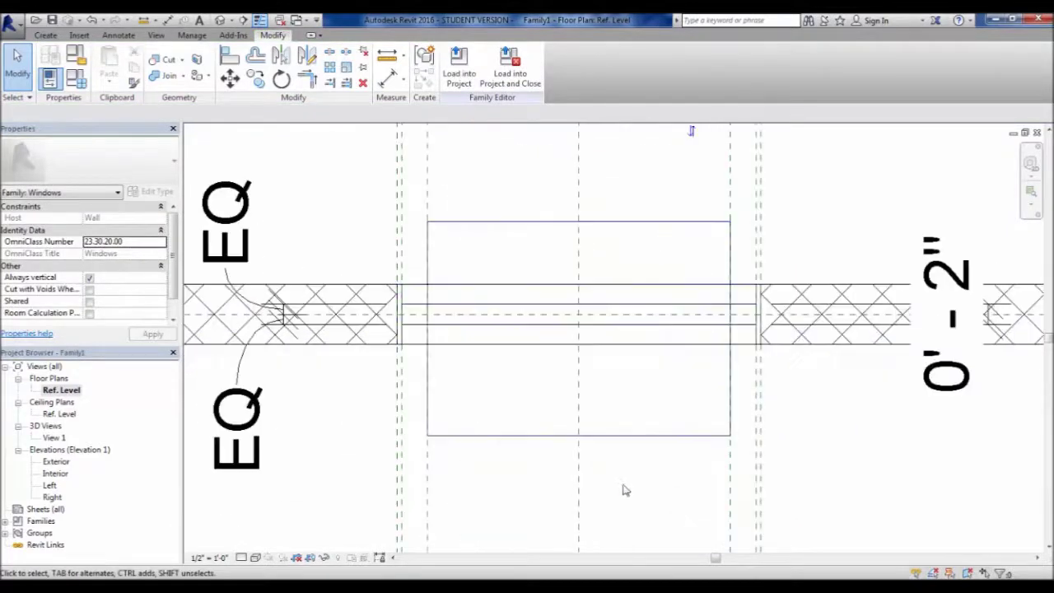
- Compare the frame extrusion with the glass extrusion and disassociate the glass from its work plane
left_click(463, 329)
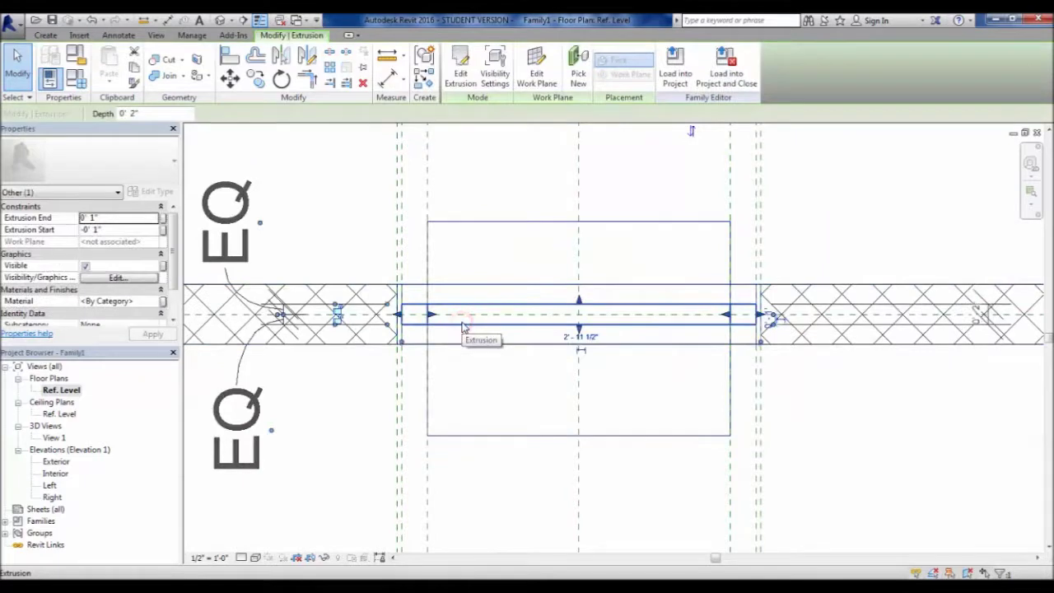
left_click(489, 384)
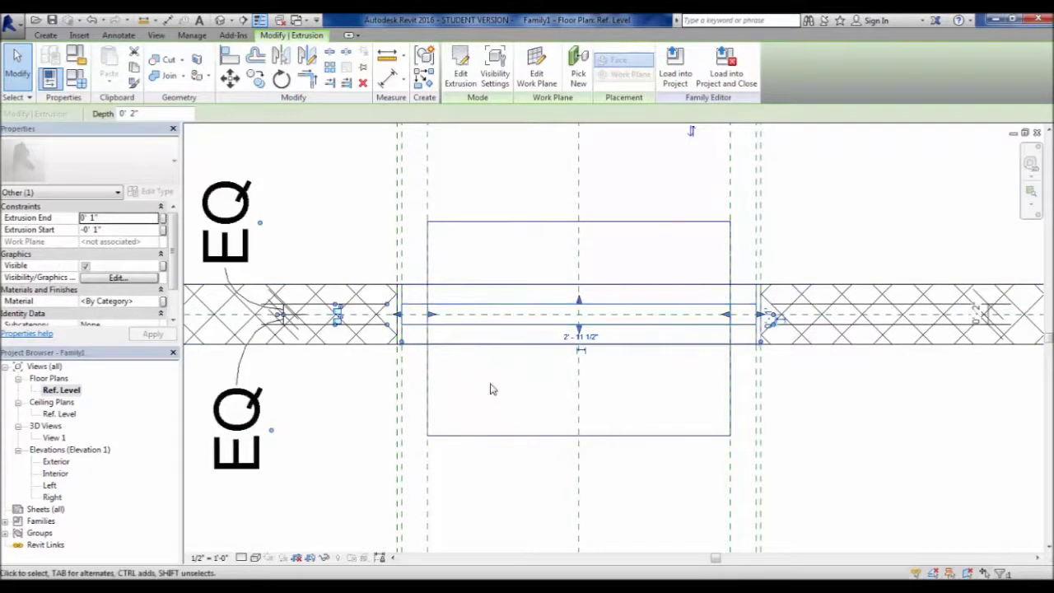
left_click(501, 437)
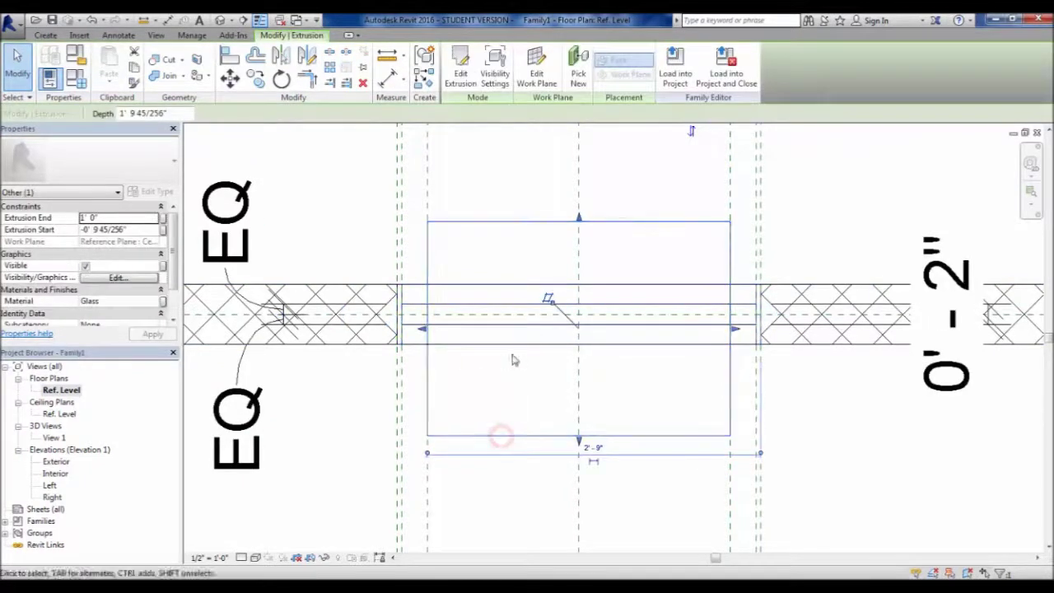
left_click(549, 300)
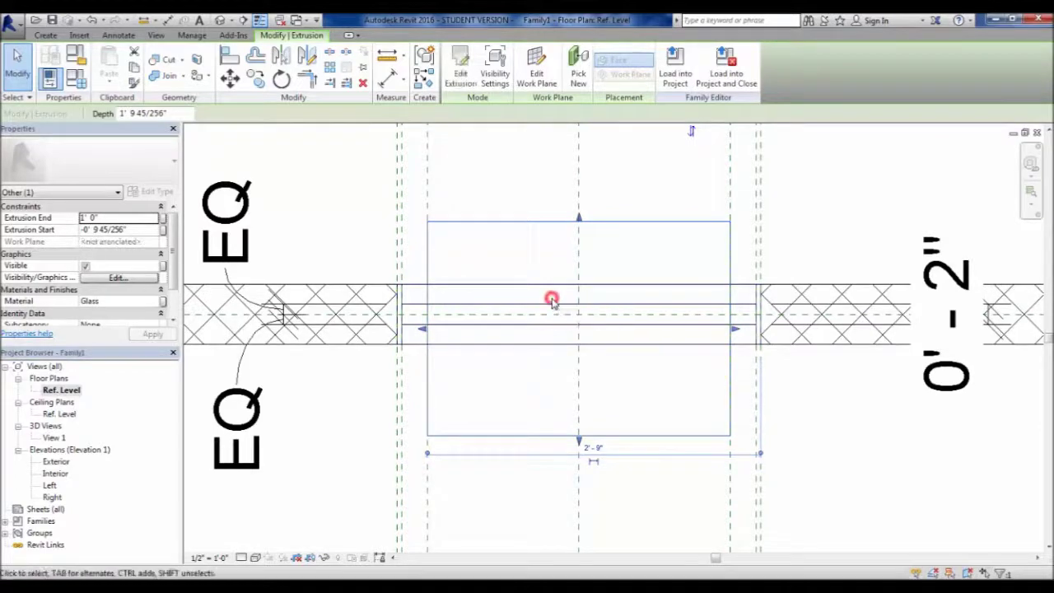
left_click(503, 392)
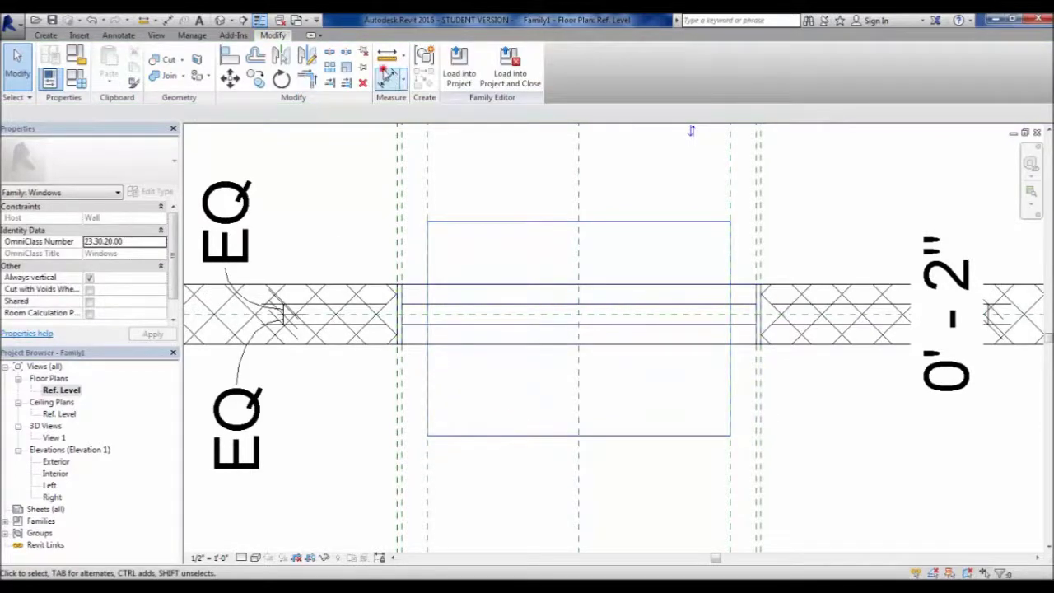
- Dimension the glass extrusion's two faces to the Center (Front/Back) reference plane and make the two distances equal
left_click(386, 74)
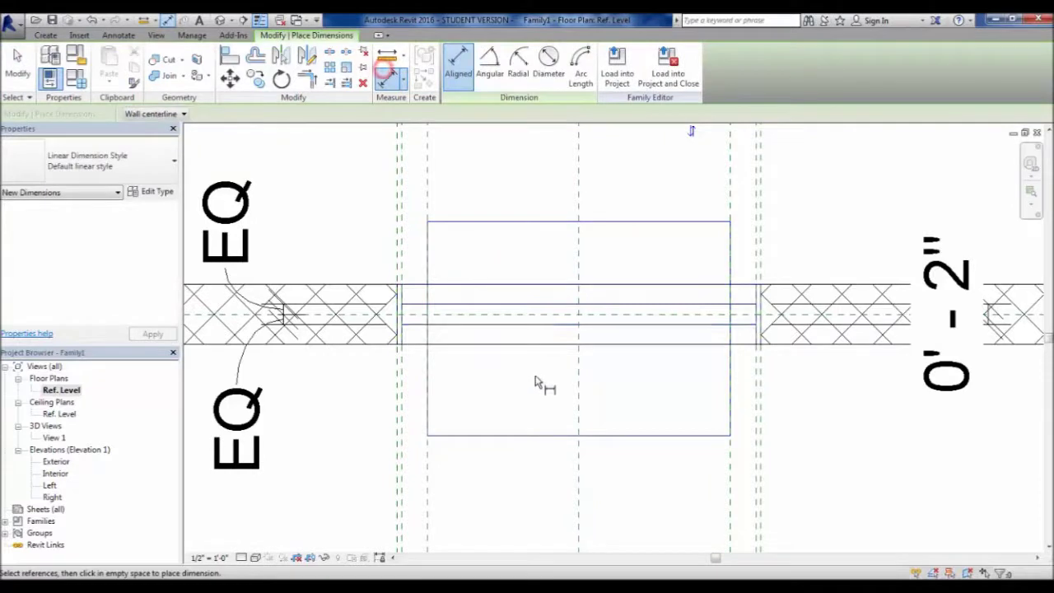
left_click(532, 436)
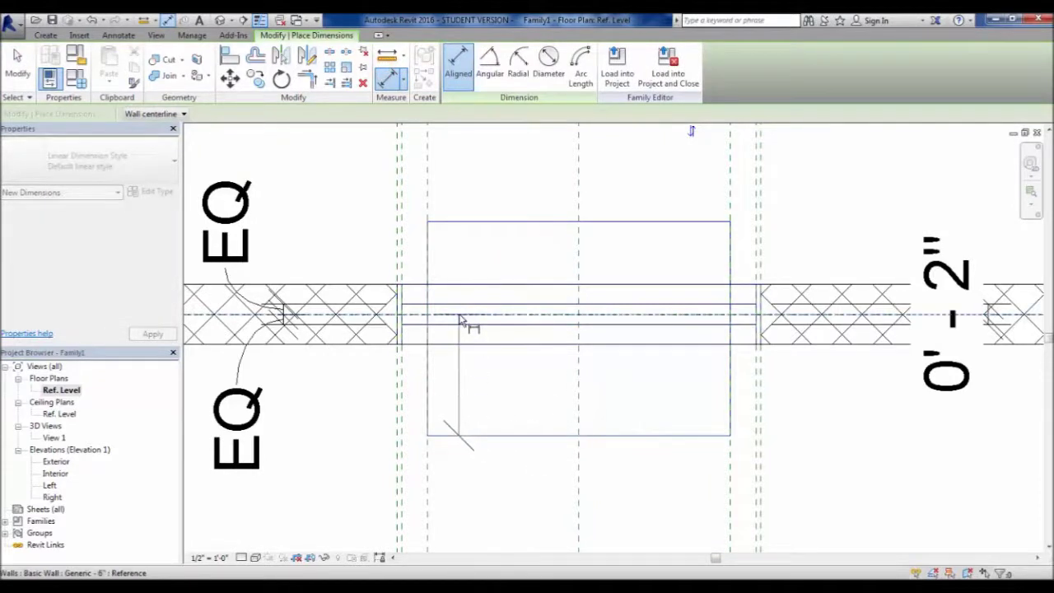
key("Tab")
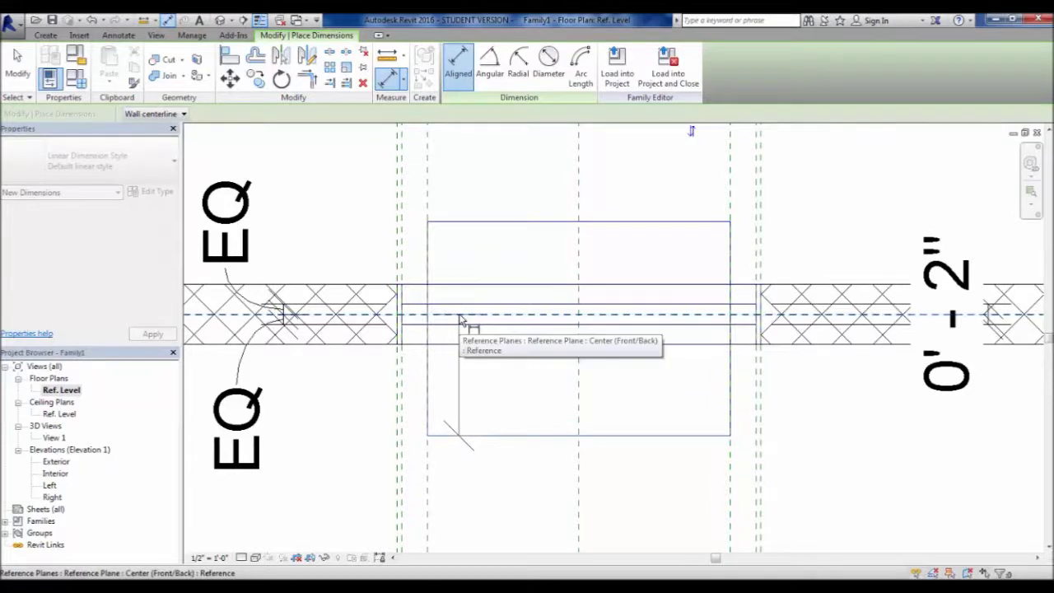
left_click(459, 319)
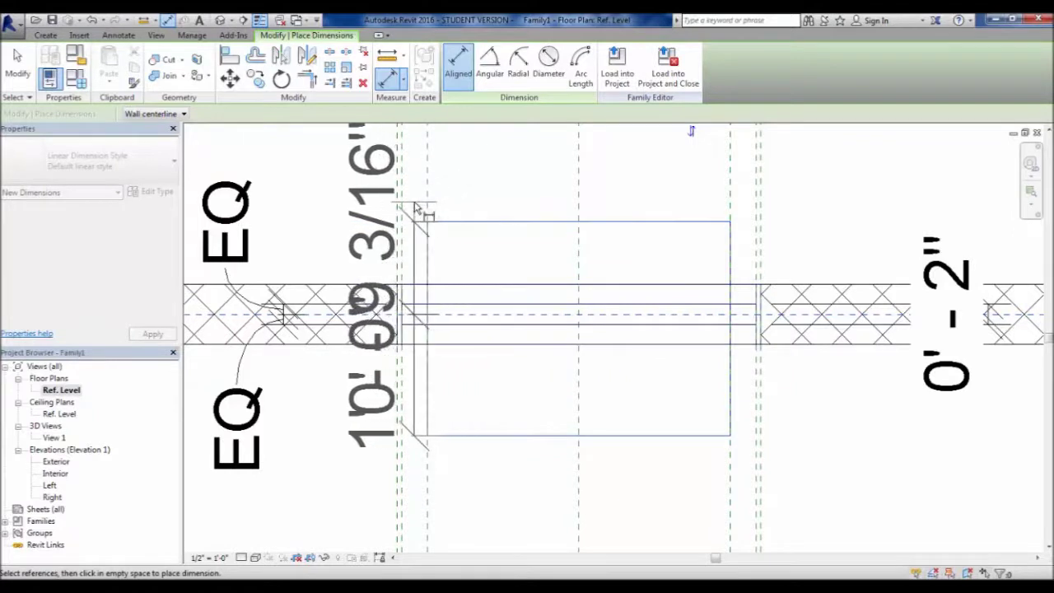
left_click(414, 205)
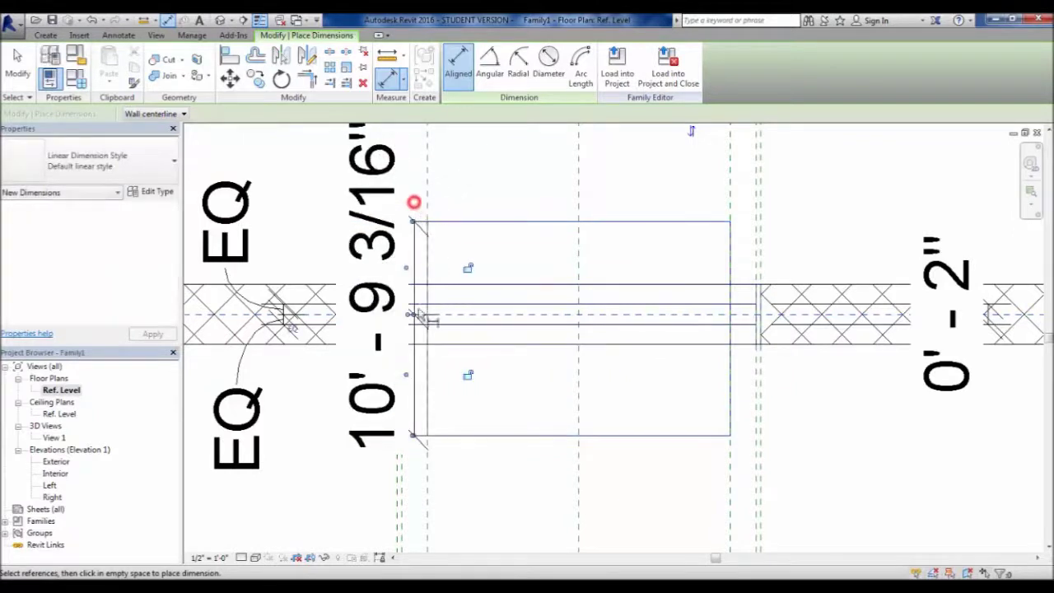
left_click(290, 334)
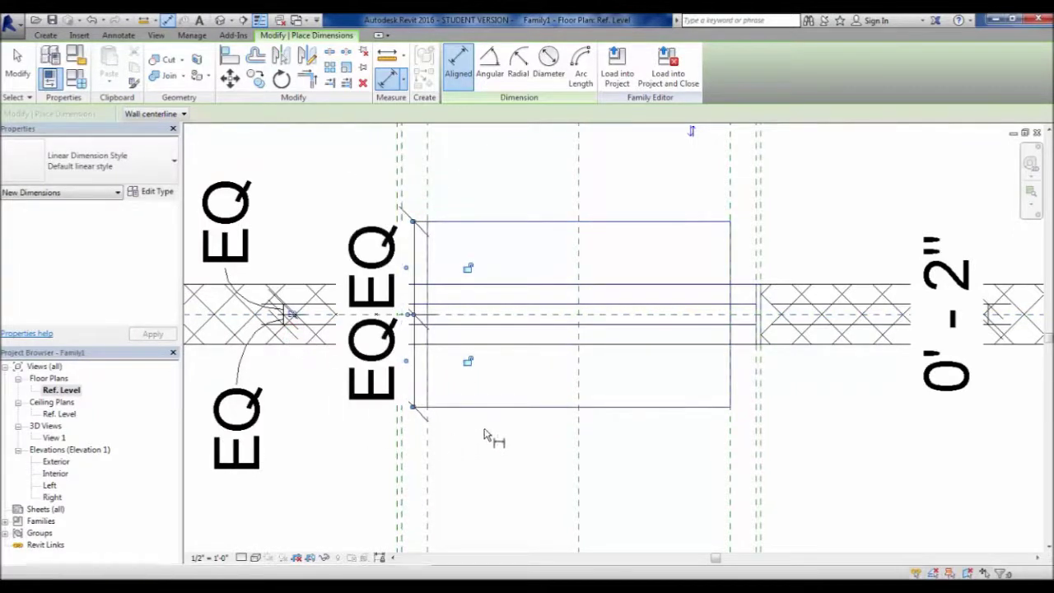
- Dimension the glass extrusion's overall depth between its two faces, placing the dimension across the wall beside the opening
left_click(629, 407)
left_click(631, 218)
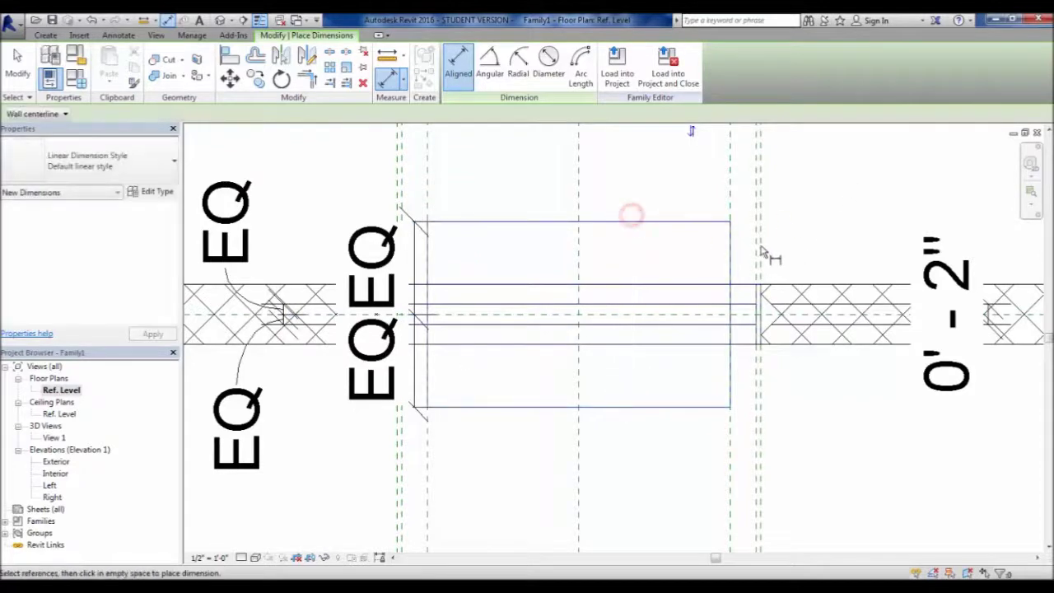
left_click(665, 407)
left_click(670, 220)
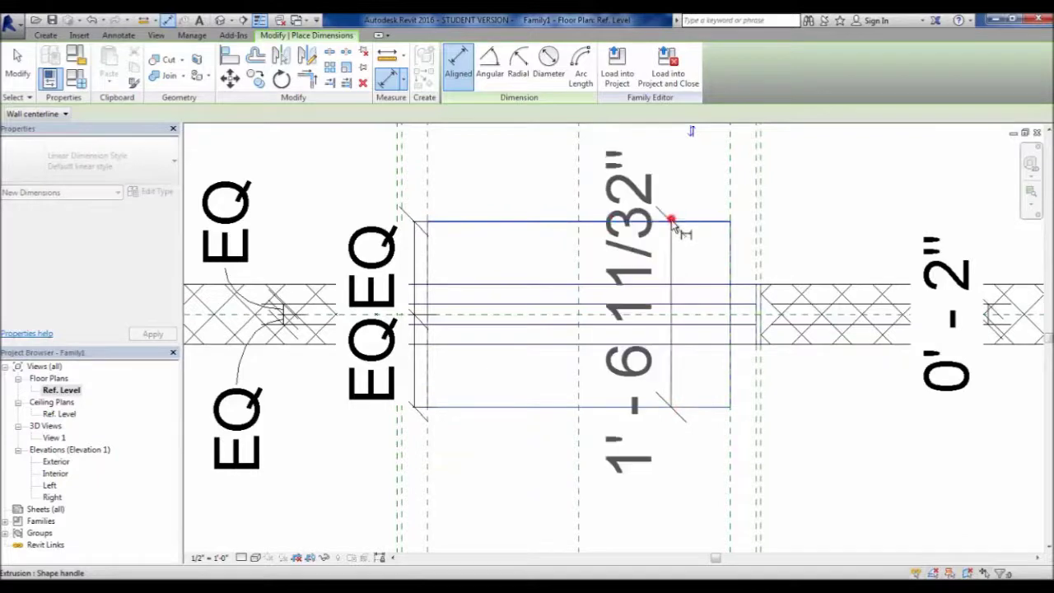
left_click(864, 208)
key("Escape")
key("Escape")
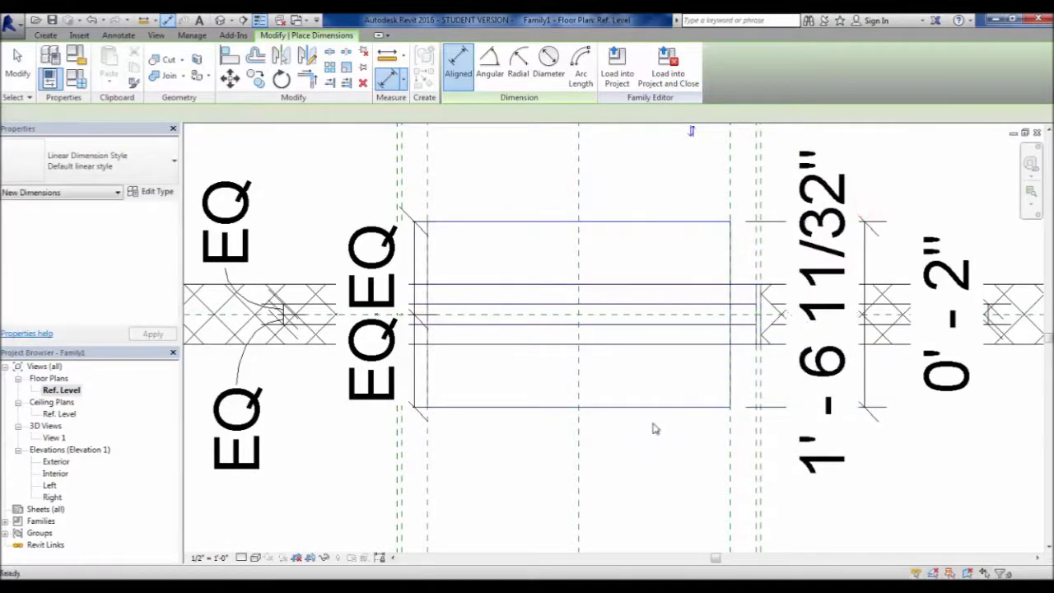
- Set the glass extrusion's overall depth to 1/4" through its depth dimension beside the opening
left_click(658, 404)
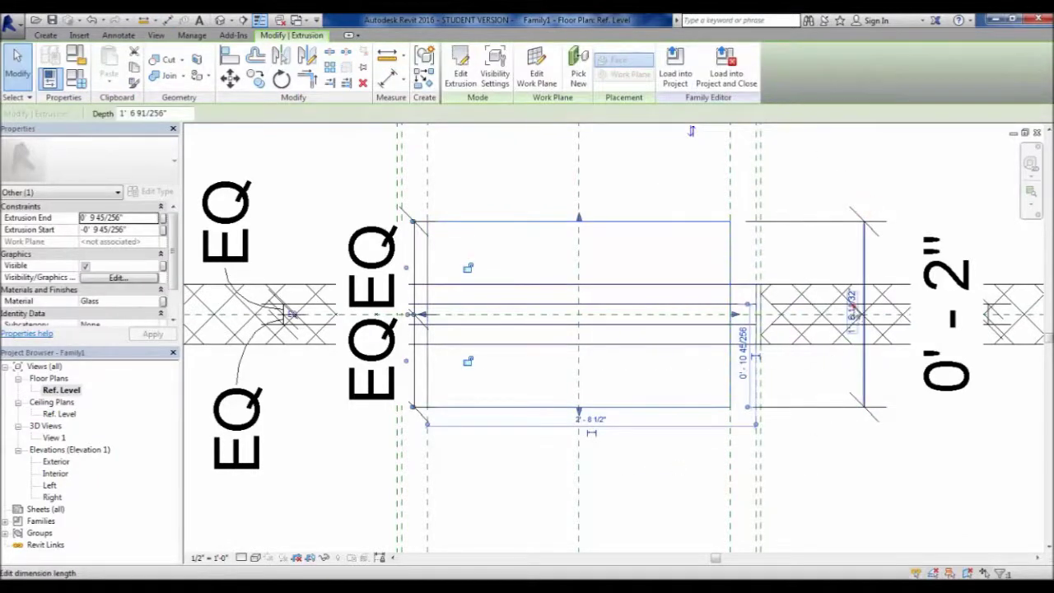
left_click(851, 317)
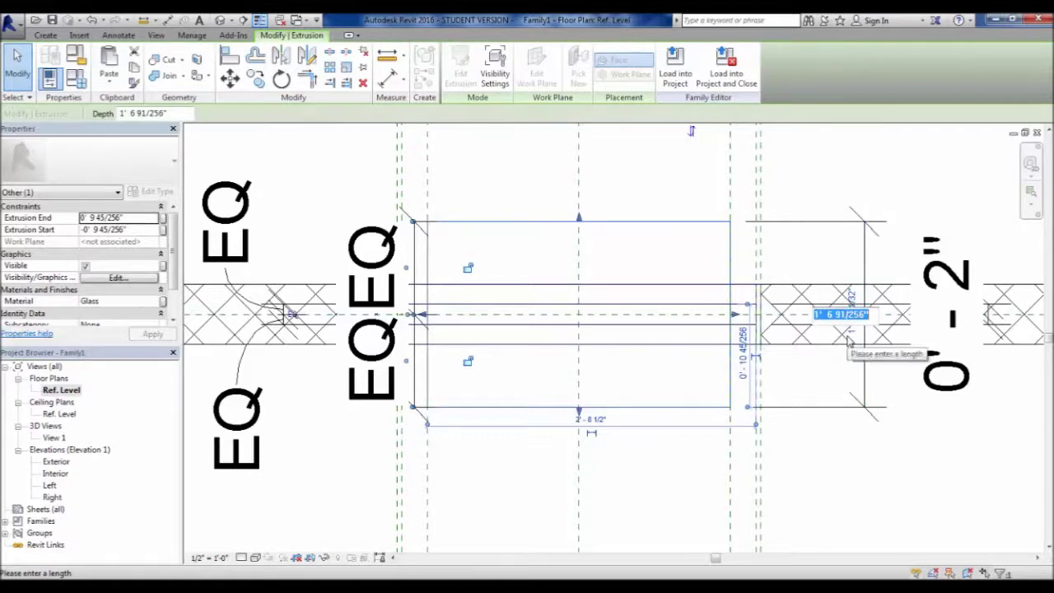
type("1")
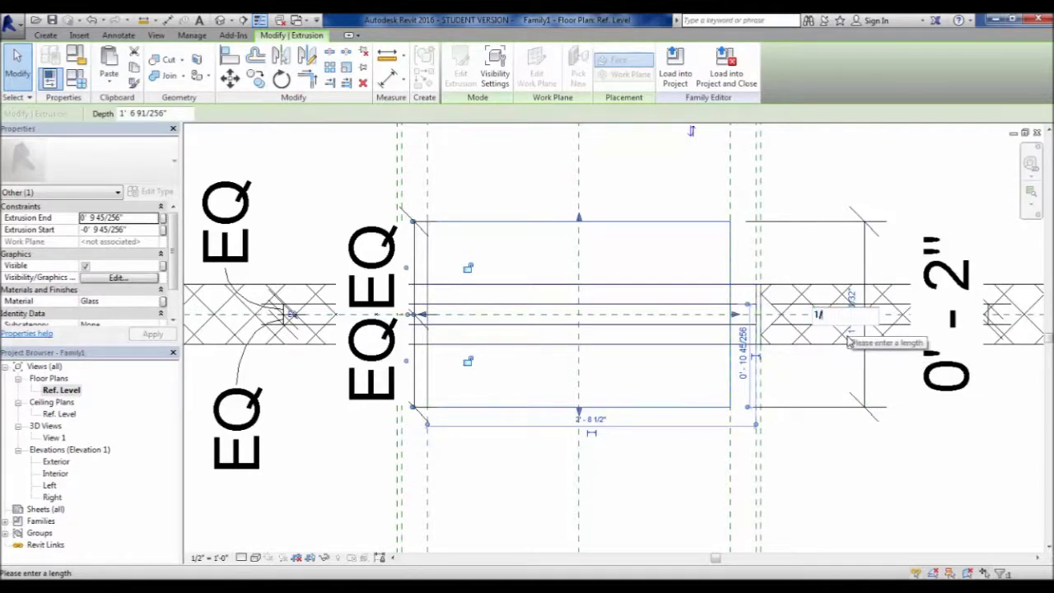
type("/4")
key("Return")
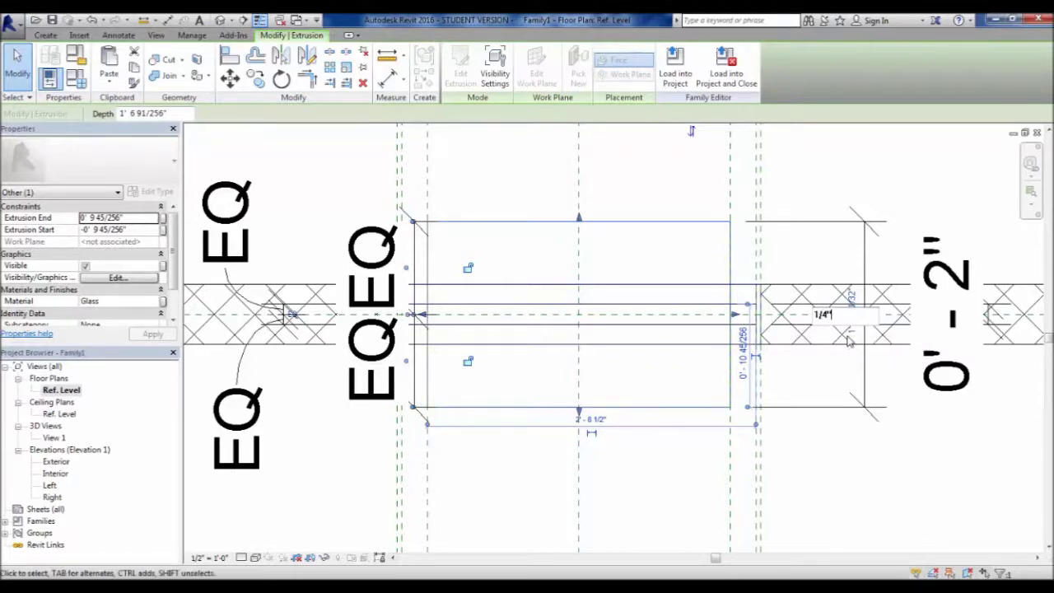
scroll(445, 315, "up", 4)
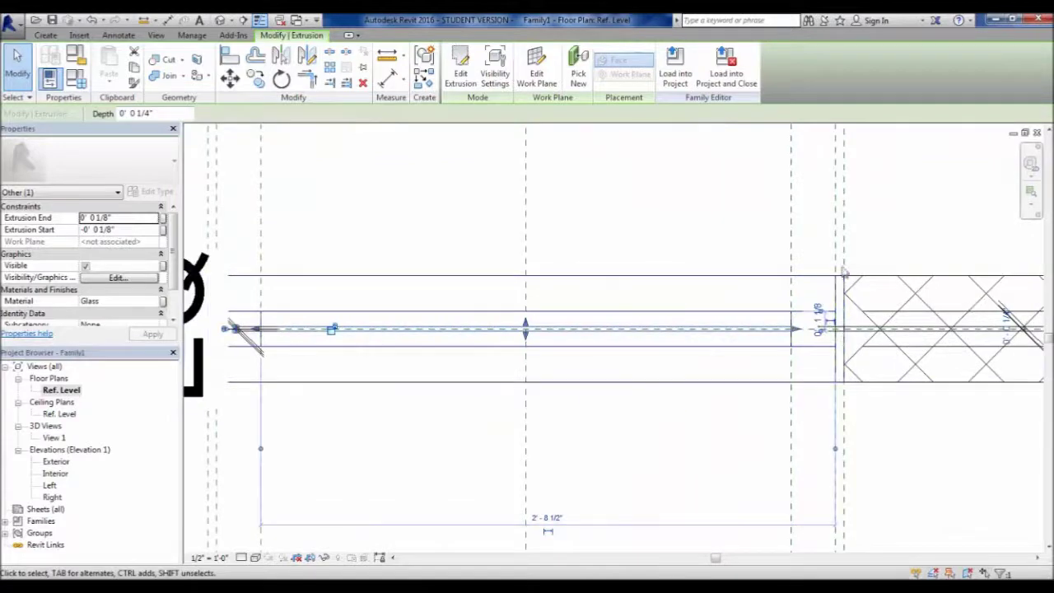
- Lock the glass extrusion's overall depth dimension
left_click(924, 426)
left_click(963, 355)
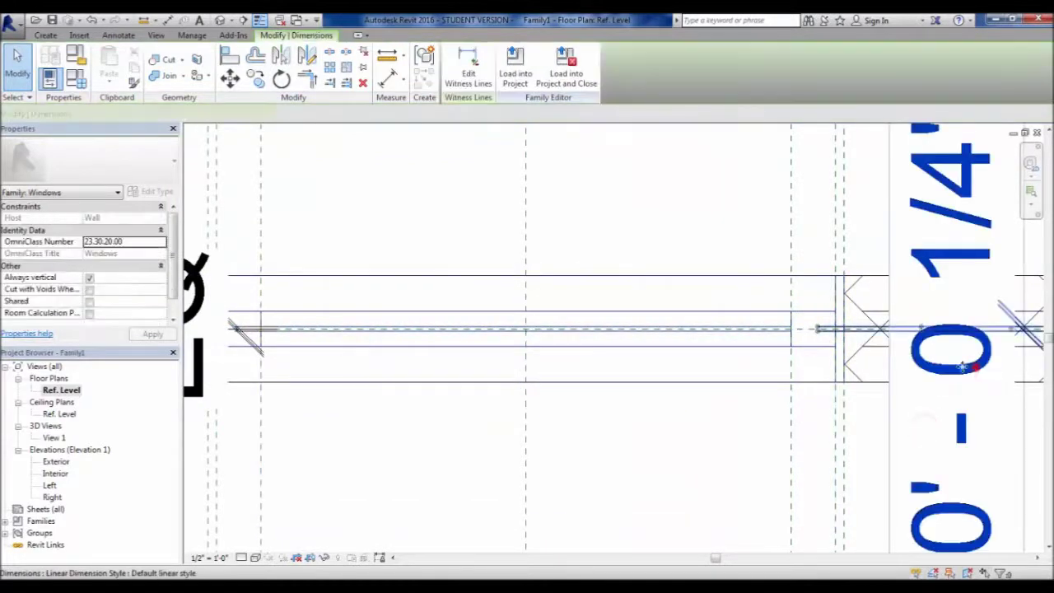
scroll(964, 356, "down", 2)
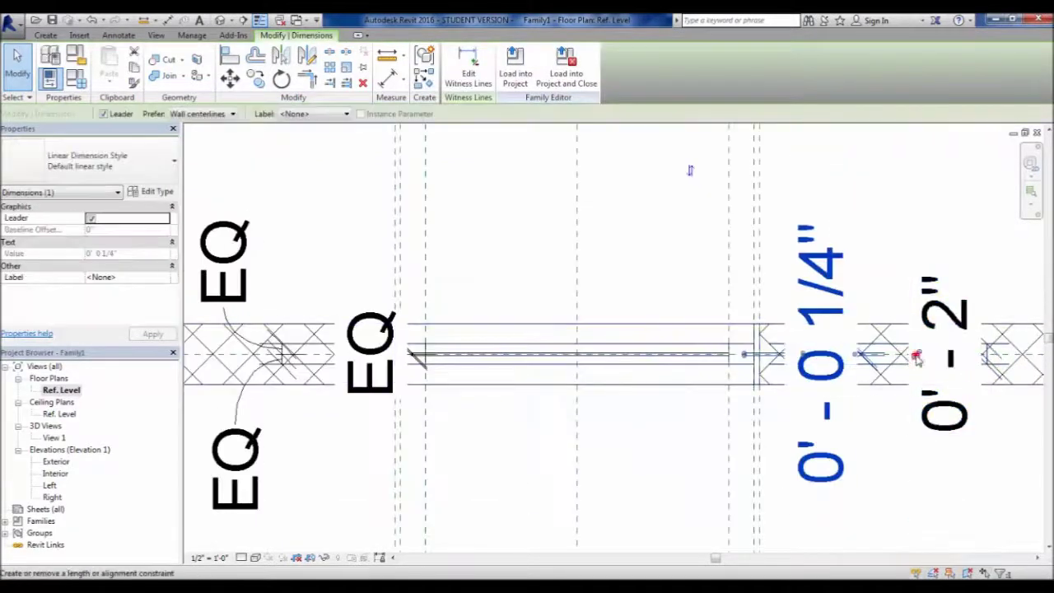
left_click(891, 486)
- Examine the glass and inner frame extrusions in plan, checking their depths and centering within the wall
scroll(611, 359, "up", 1)
scroll(613, 358, "up", 2)
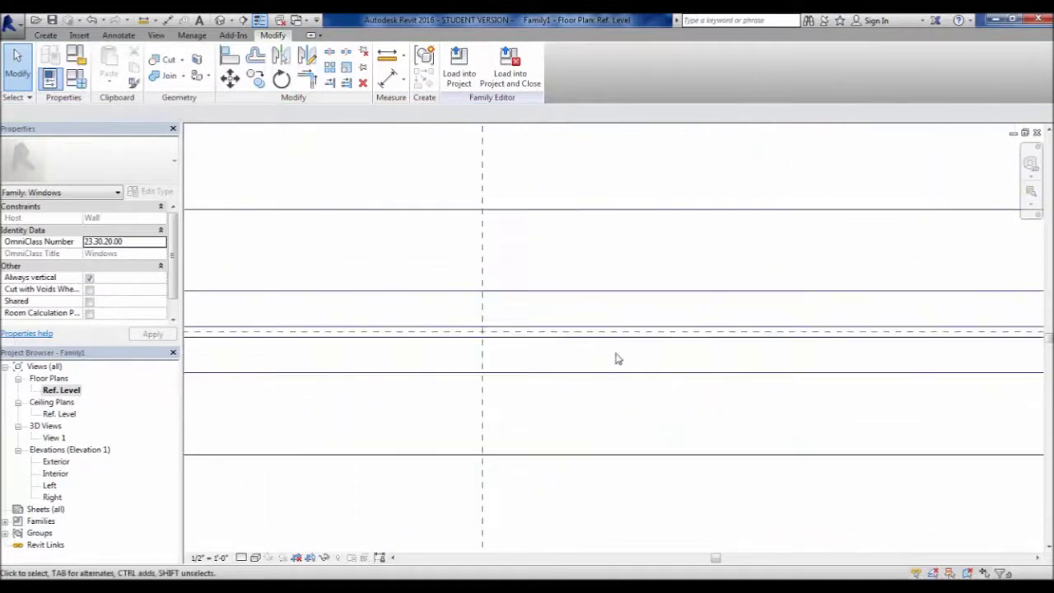
left_click(626, 337)
scroll(630, 344, "down", 1)
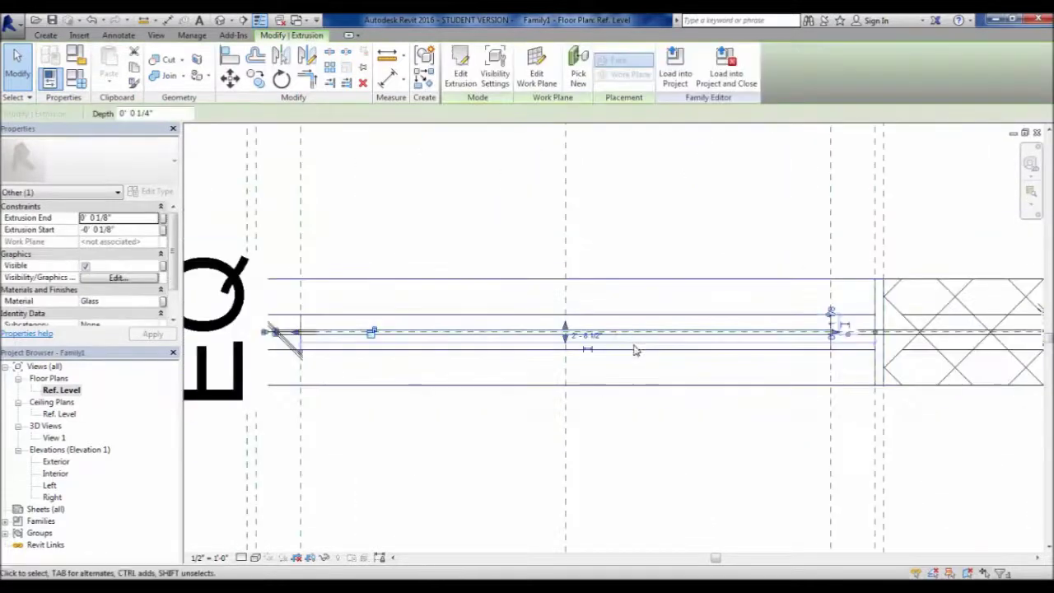
left_click(432, 373)
scroll(433, 372, "down", 2)
left_click(496, 357)
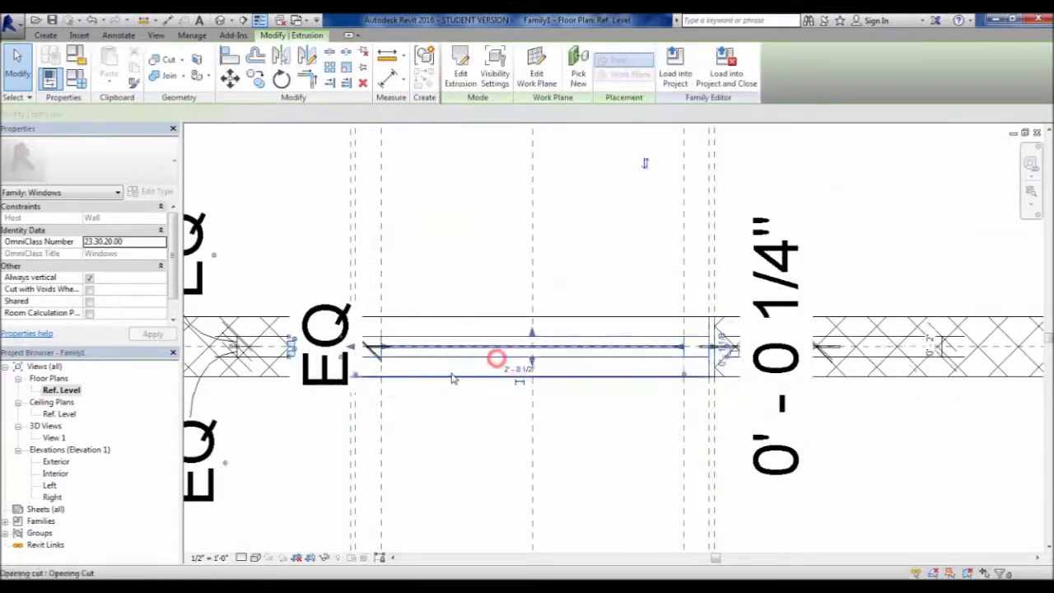
scroll(451, 378, "up", 2)
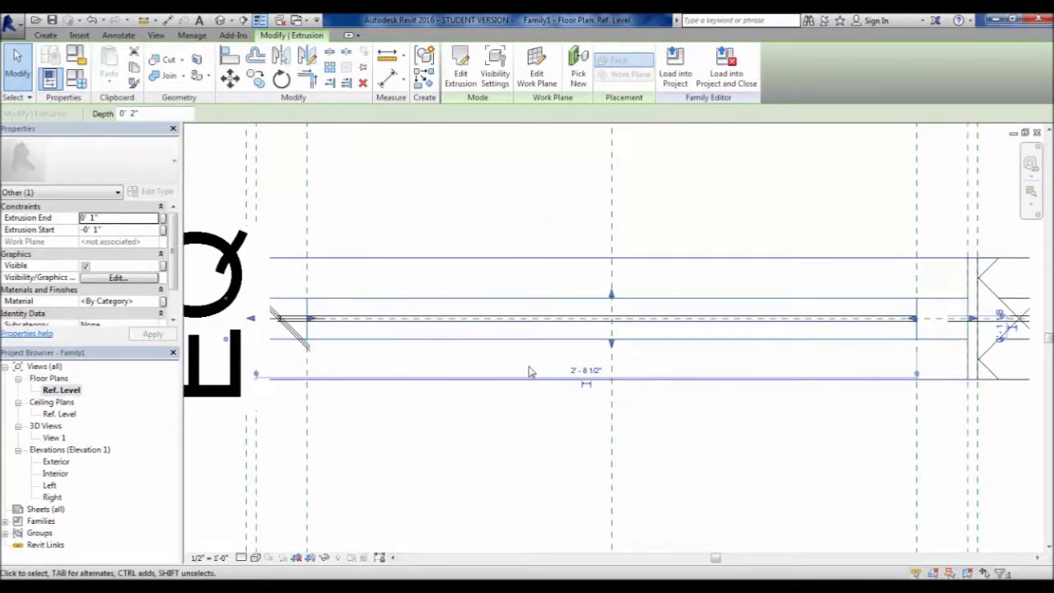
left_click(776, 424)
scroll(776, 424, "down", 2)
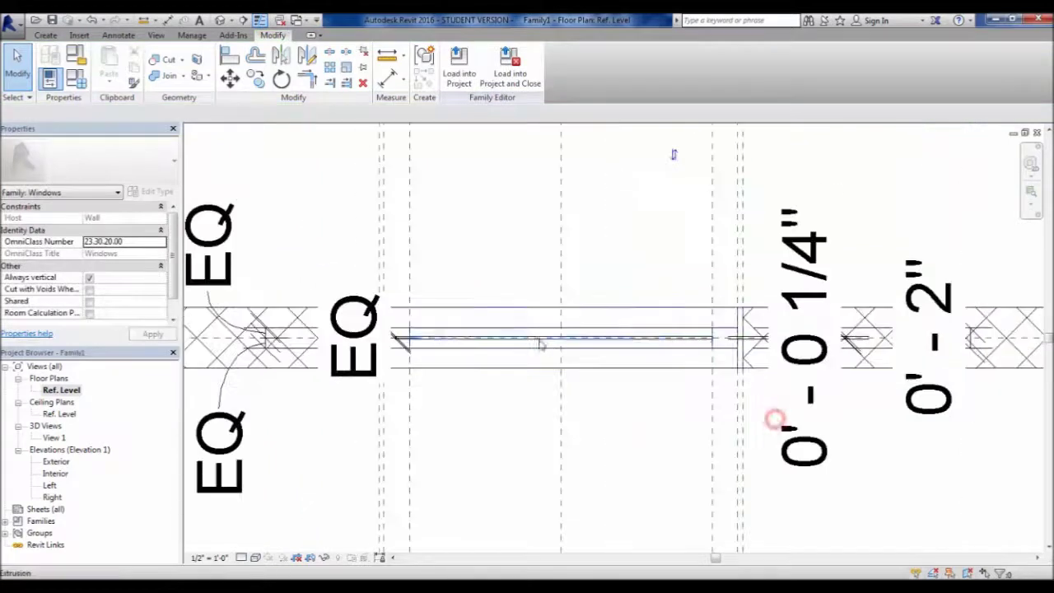
scroll(546, 346, "down", 1)
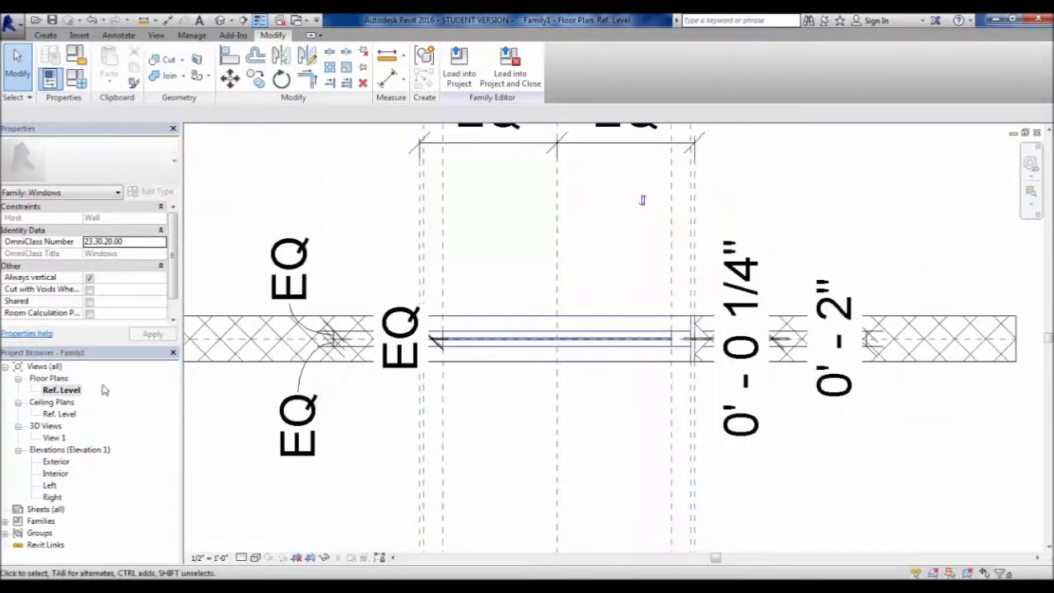
- Open 3D View 1, view the window opening at an angle, and set the visual style to Shaded
double_click(52, 438)
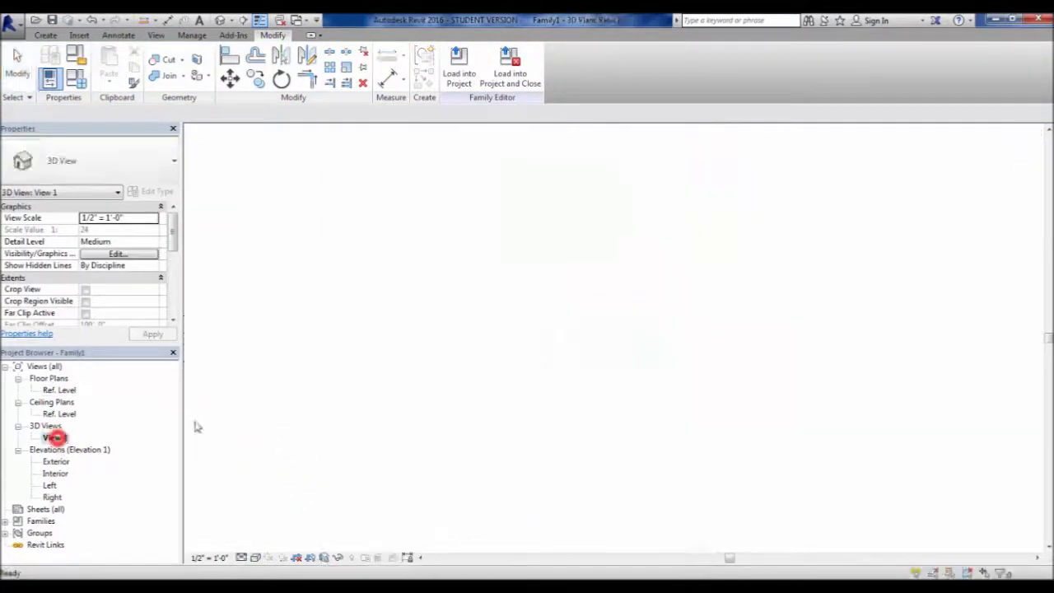
scroll(529, 370, "down", 1)
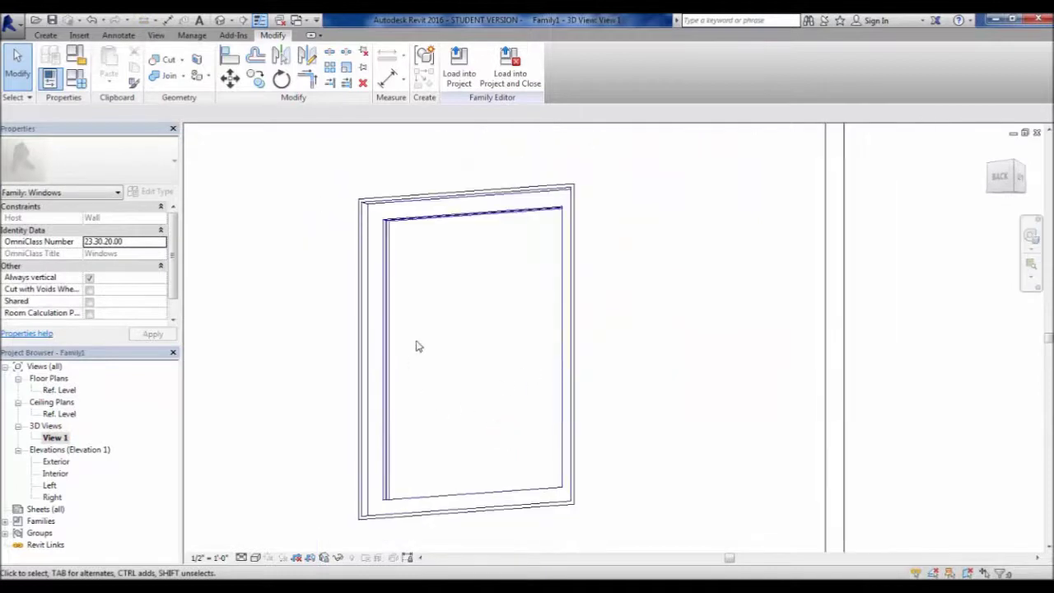
middle_click_drag(442, 308, 390, 497, "shift")
scroll(389, 473, "up", 4)
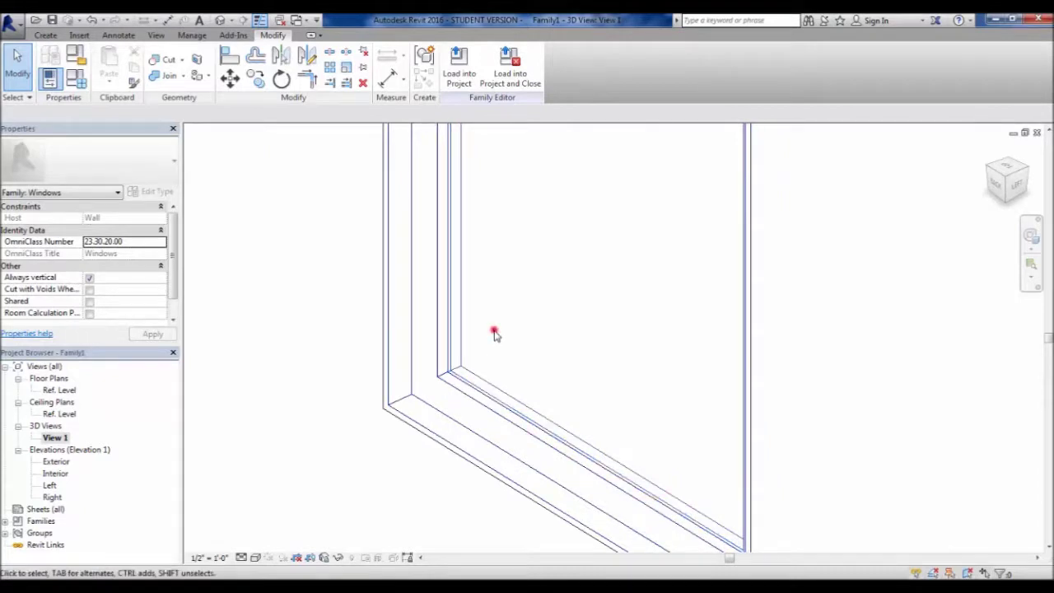
scroll(492, 332, "down", 3)
scroll(425, 365, "down", 3)
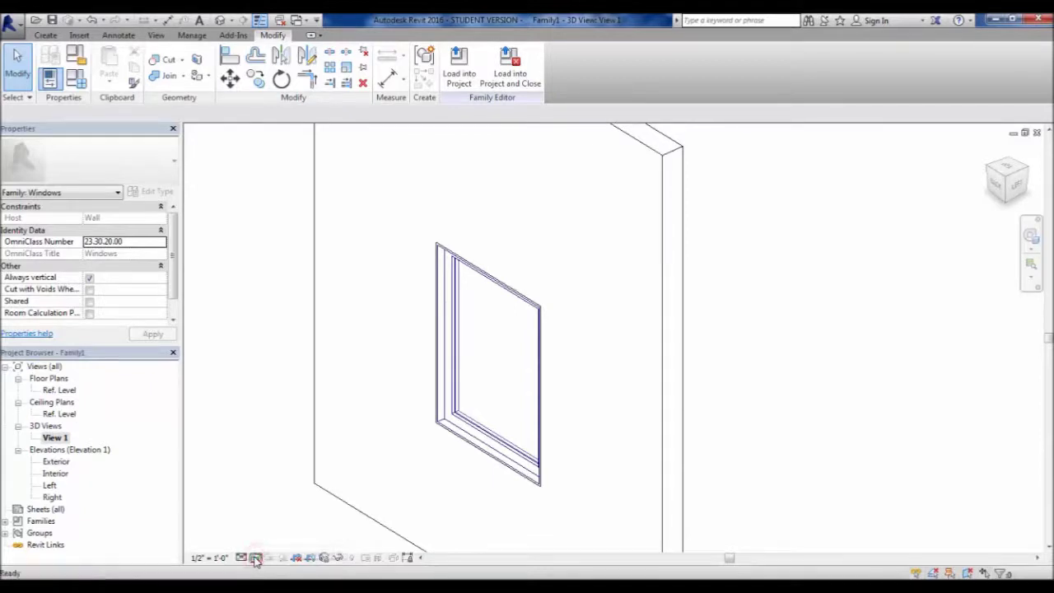
left_click(255, 558)
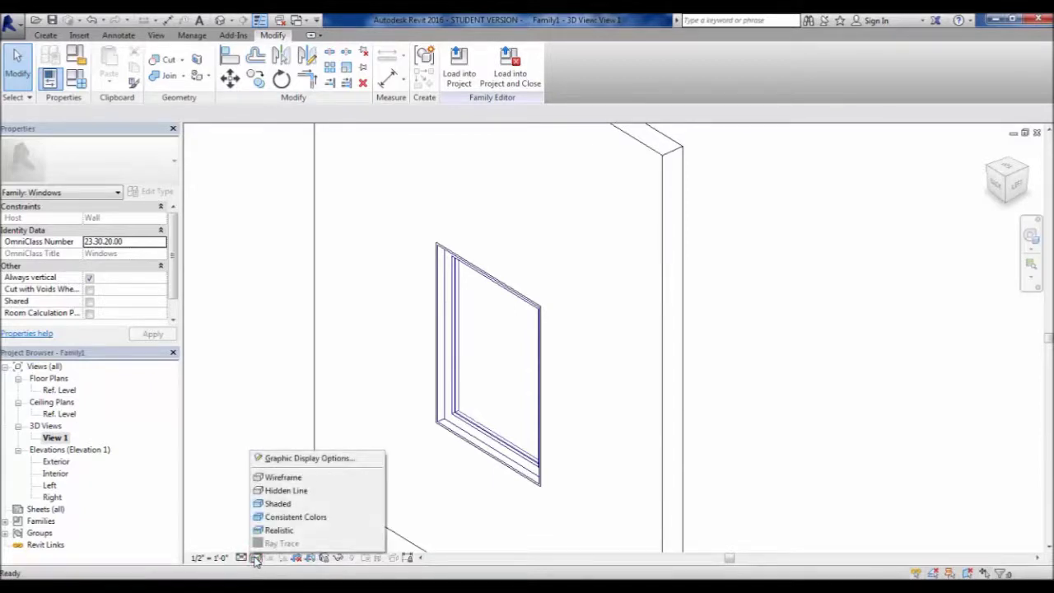
left_click(282, 504)
scroll(483, 404, "up", 3)
middle_click_drag(483, 396, 410, 441, "shift")
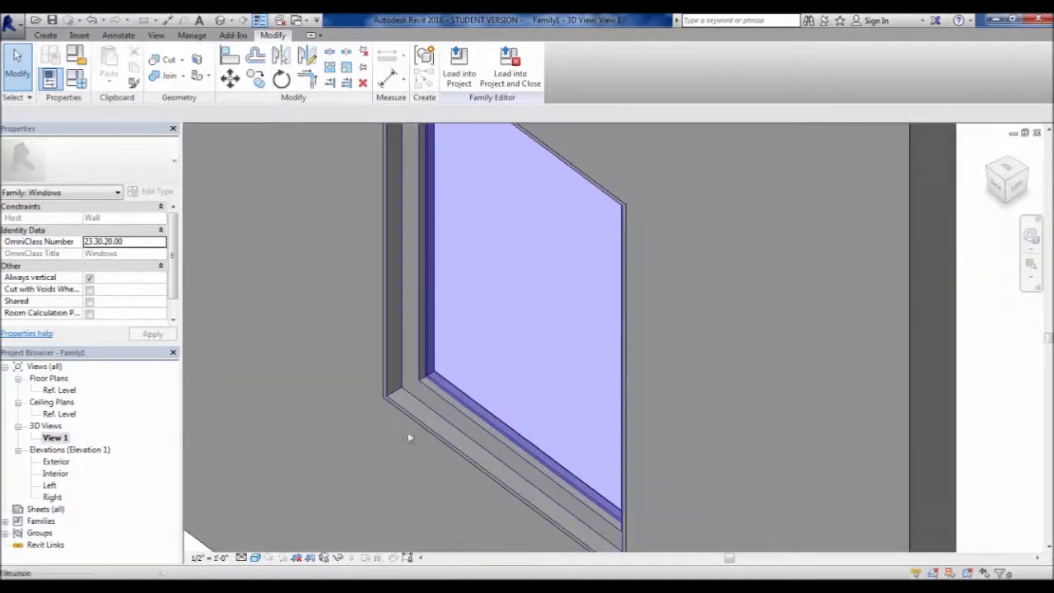
- Examine the lower corner where glass, inner frame and wall opening meet, and inspect the window from both sides of the wall
scroll(454, 356, "up", 3)
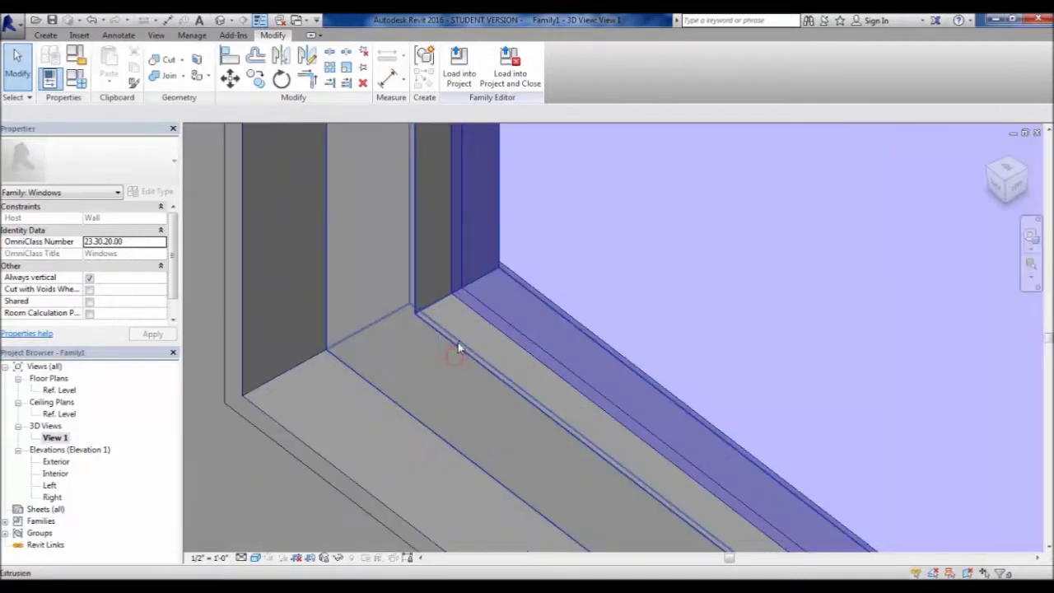
left_click(471, 306)
left_click(453, 388)
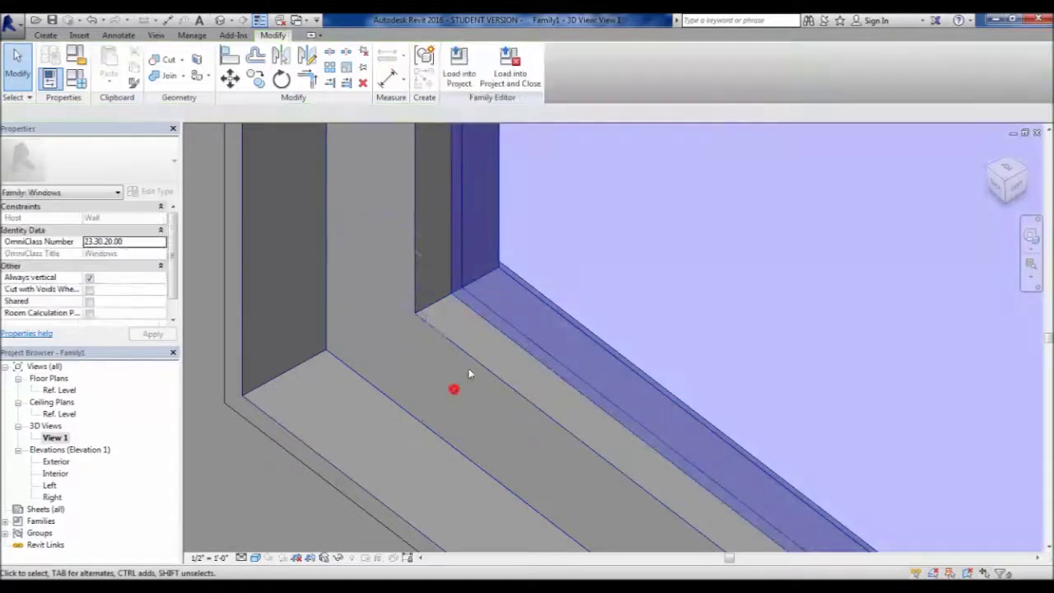
left_click(477, 356)
middle_click_drag(470, 358, 414, 417, "shift")
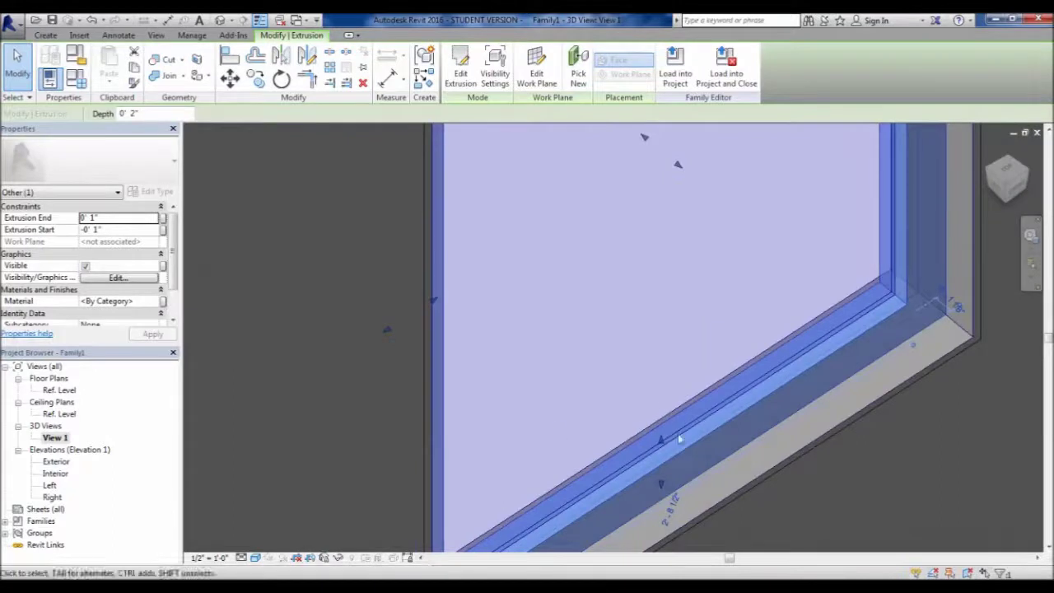
left_click(769, 455)
scroll(579, 424, "down", 5)
middle_click_drag(635, 452, 896, 370, "shift")
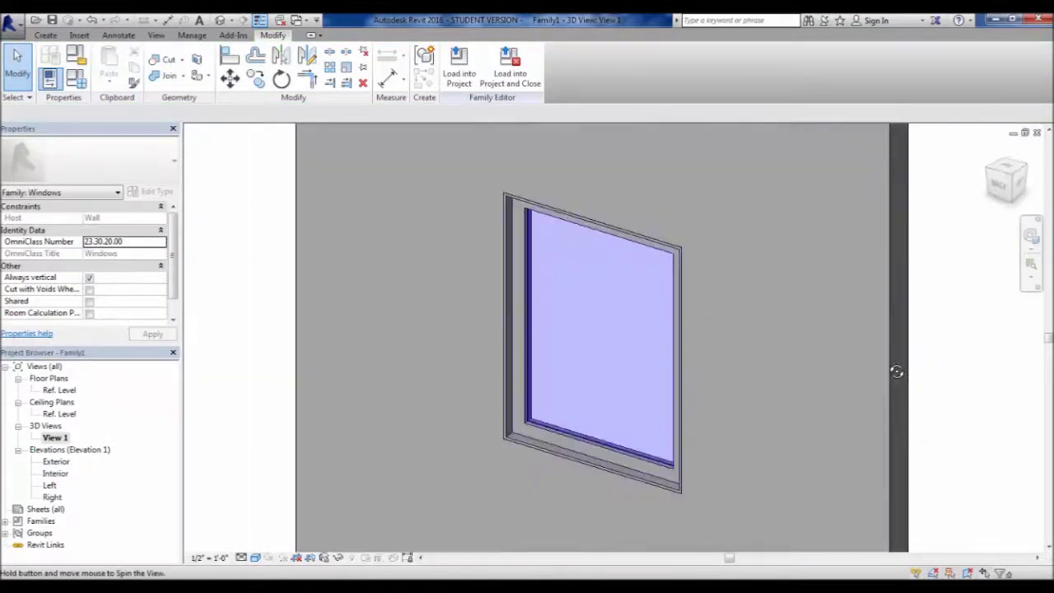
middle_click_drag(640, 409, 804, 408, "shift")
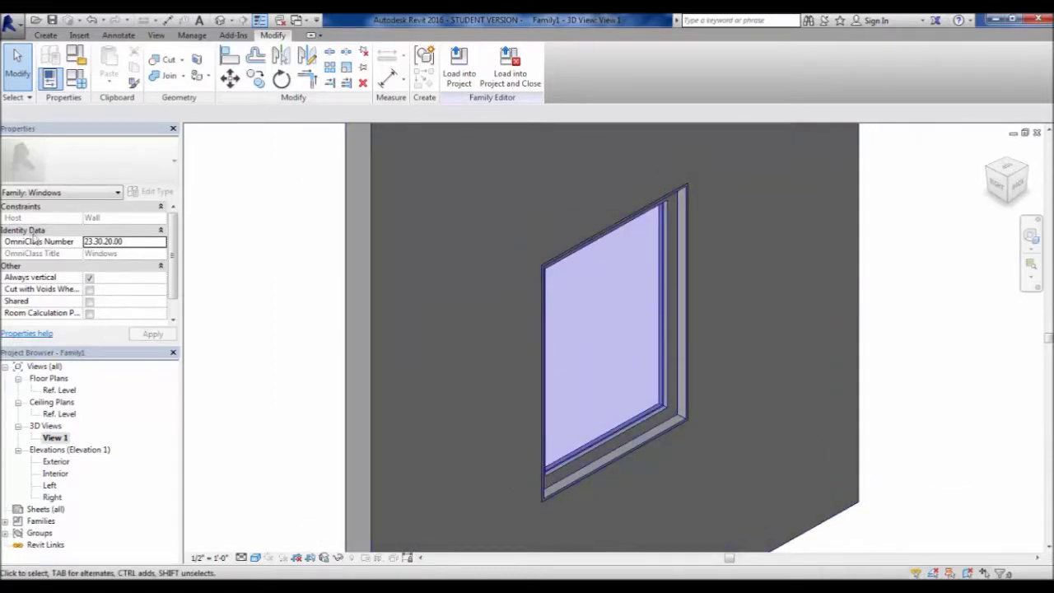
- Flex the family by applying a Frame Thickness of 3" in Family Types, and restore it to 1/2"
left_click(76, 79)
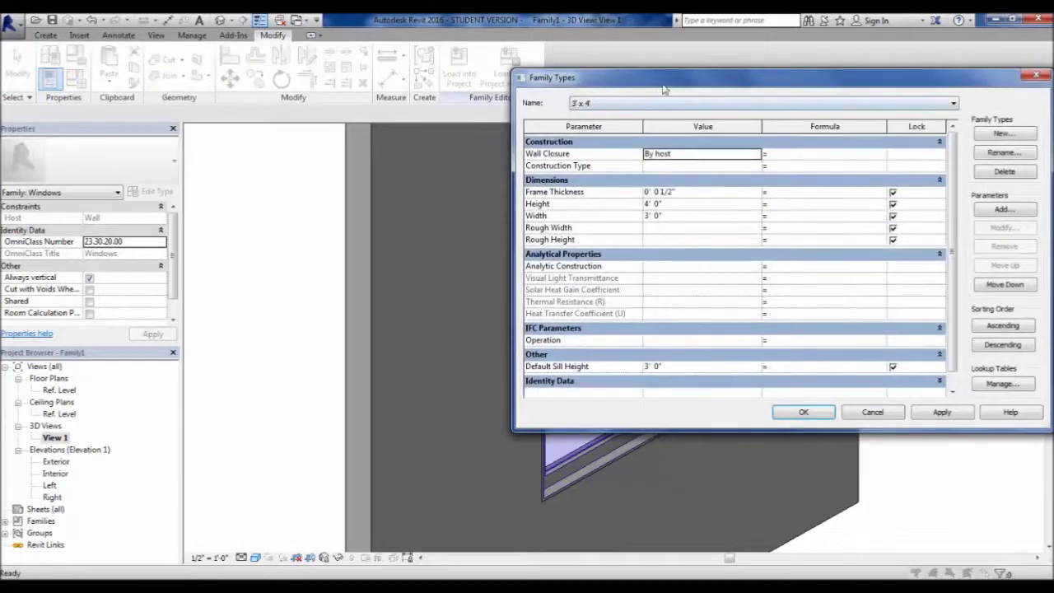
left_click_drag(675, 75, 815, 55)
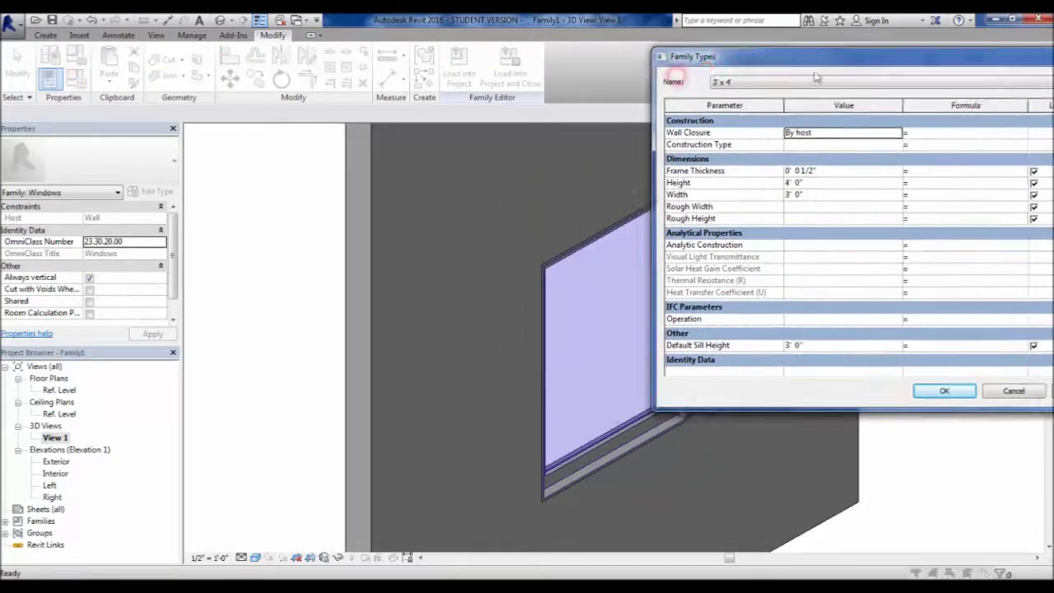
left_click(828, 170)
type("3\"")
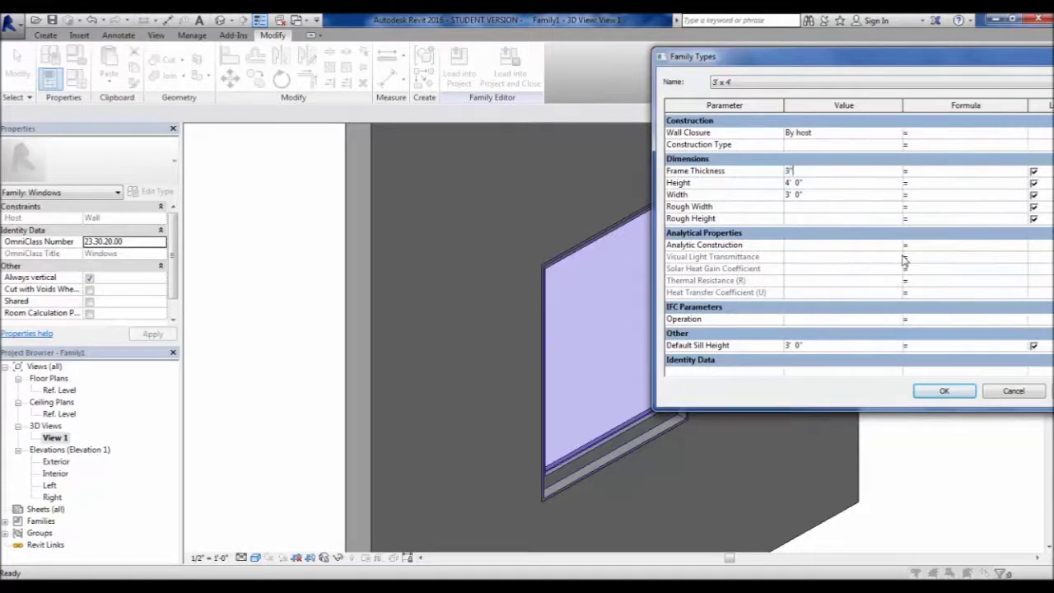
left_click(1049, 391)
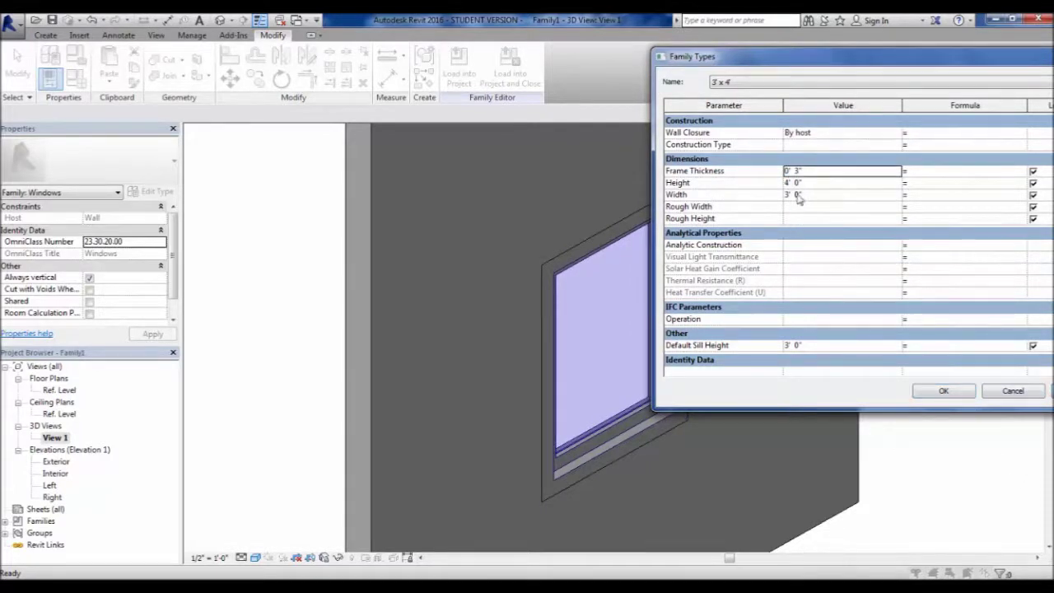
left_click(813, 170)
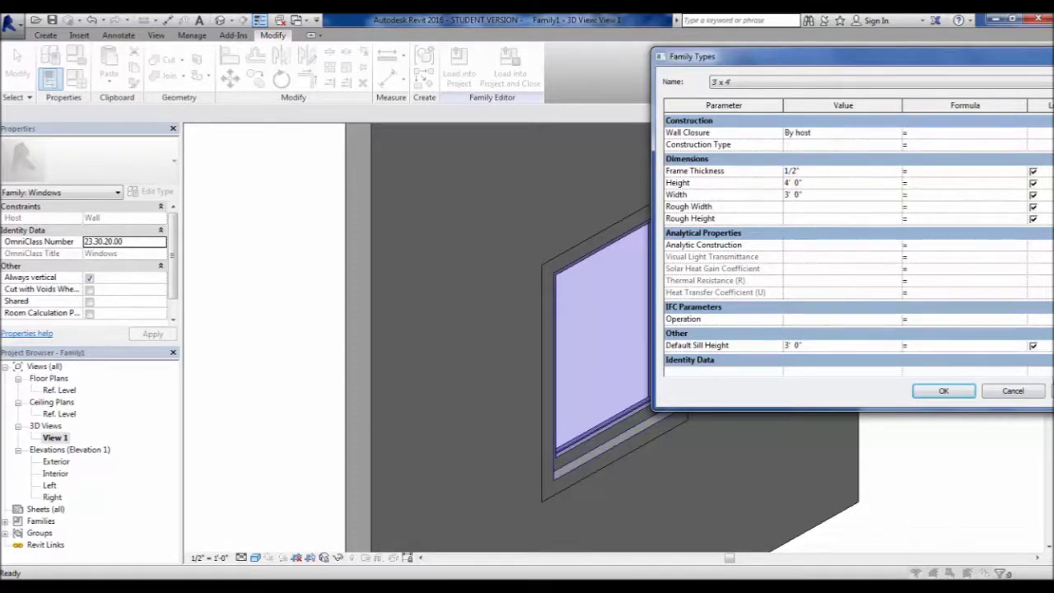
left_click(1051, 391)
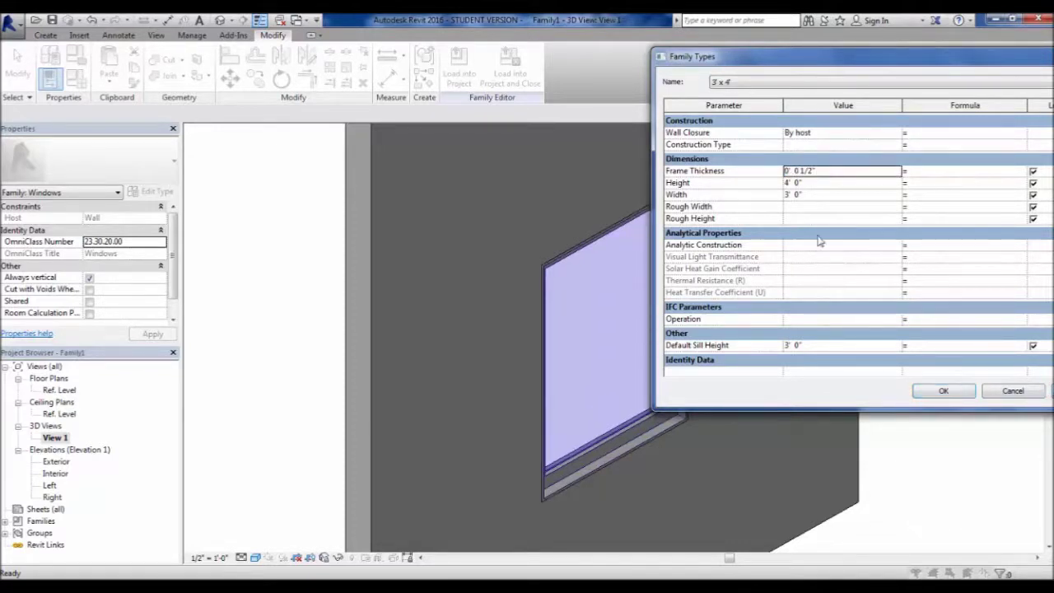
- Flex the 3' x 4' type by applying a Width of 5', restore it to 3', and close Family Types
left_click(818, 198)
type("5")
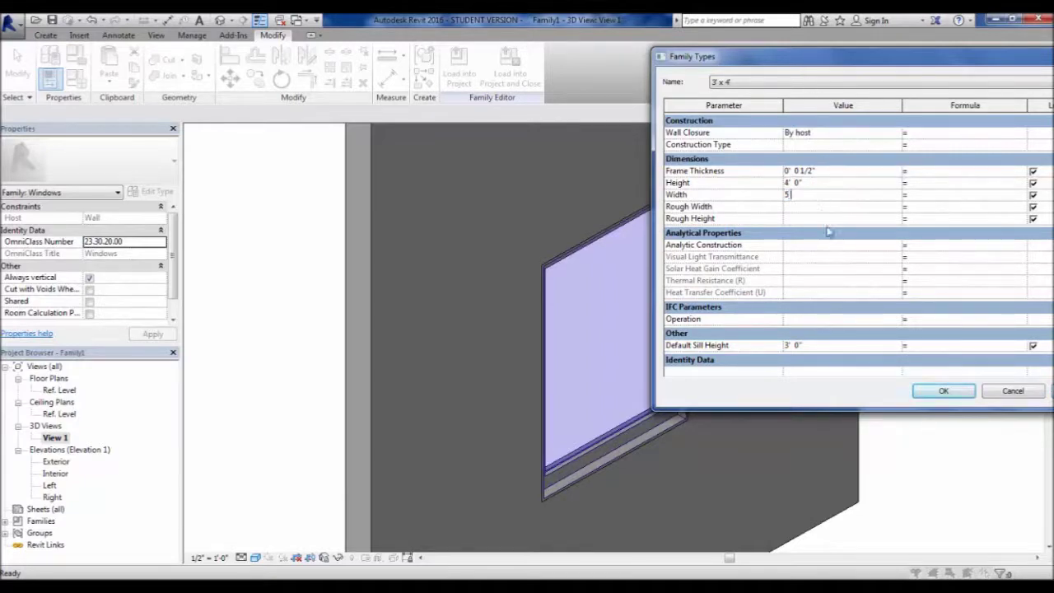
left_click(1049, 391)
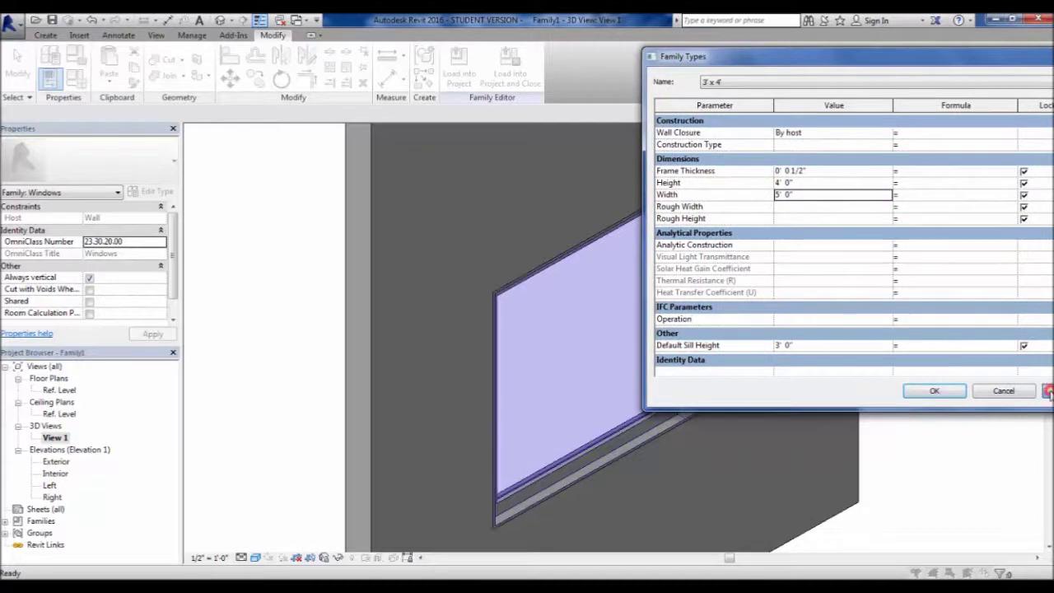
left_click(812, 194)
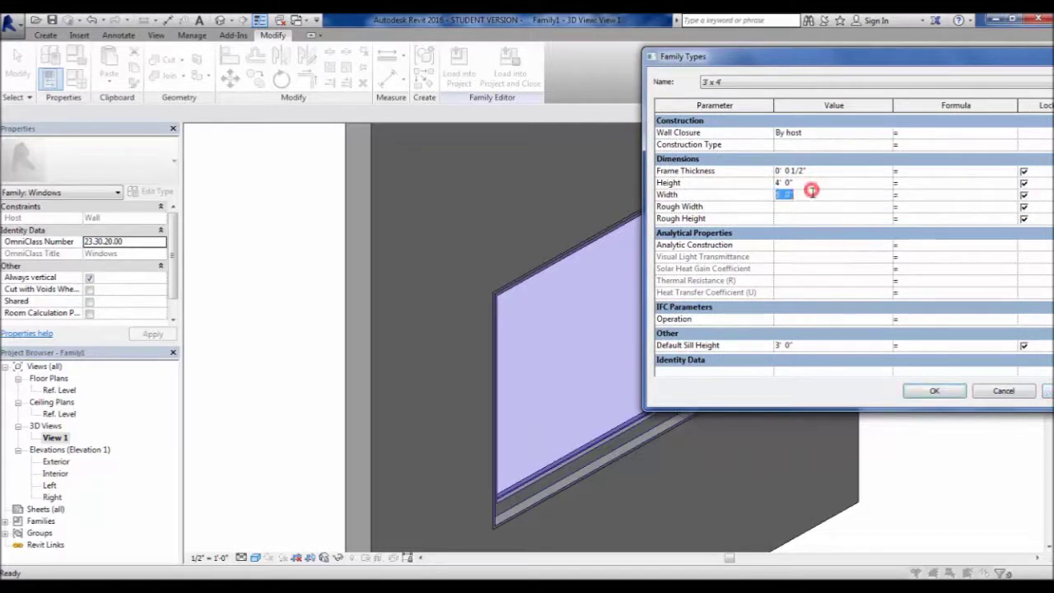
left_click(1048, 393)
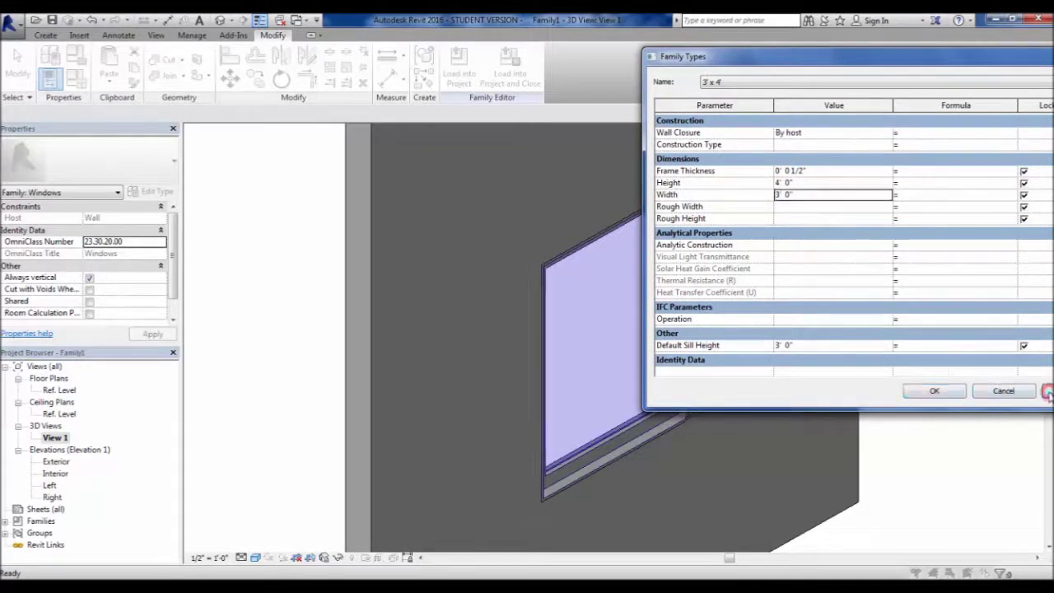
left_click(931, 394)
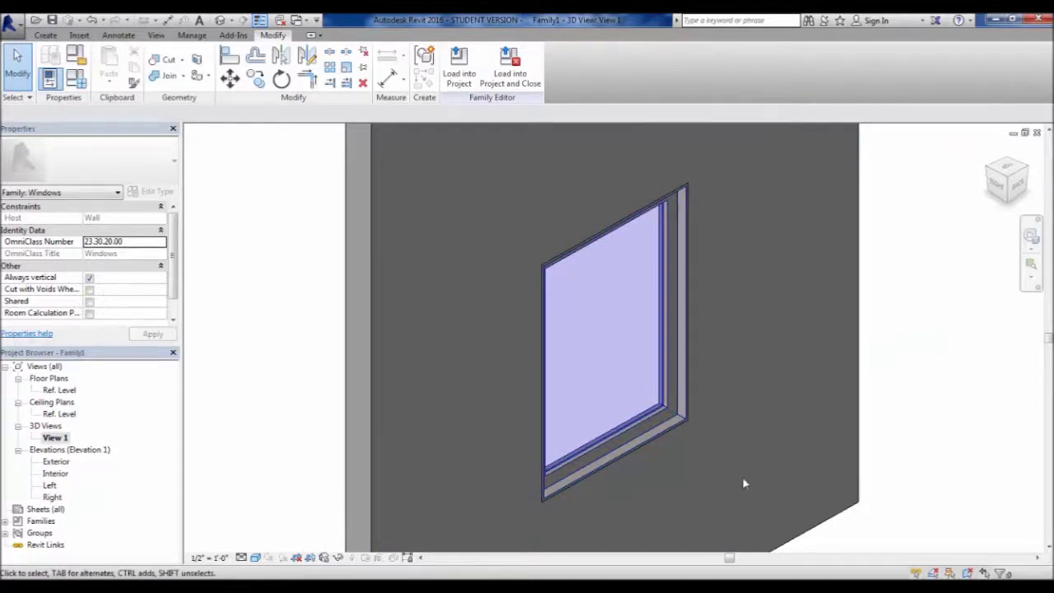
- Inspect the window from both sides of the wall and review the 3' x 4' type's parameters in Family Types
middle_click_drag(749, 379, 552, 266, "shift")
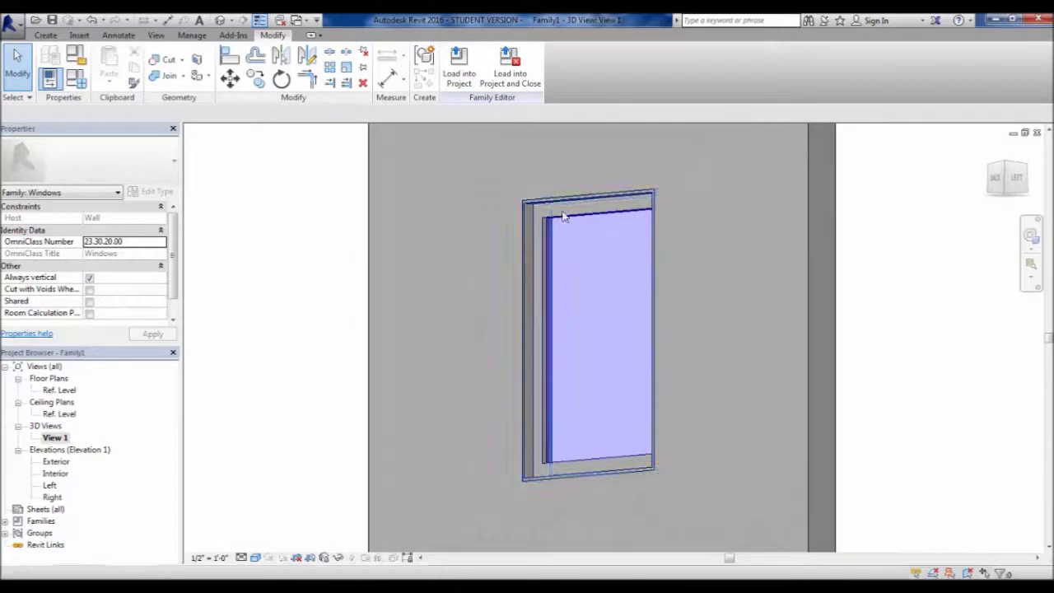
scroll(552, 266, "up", 3)
middle_click_drag(560, 308, 532, 395, "shift")
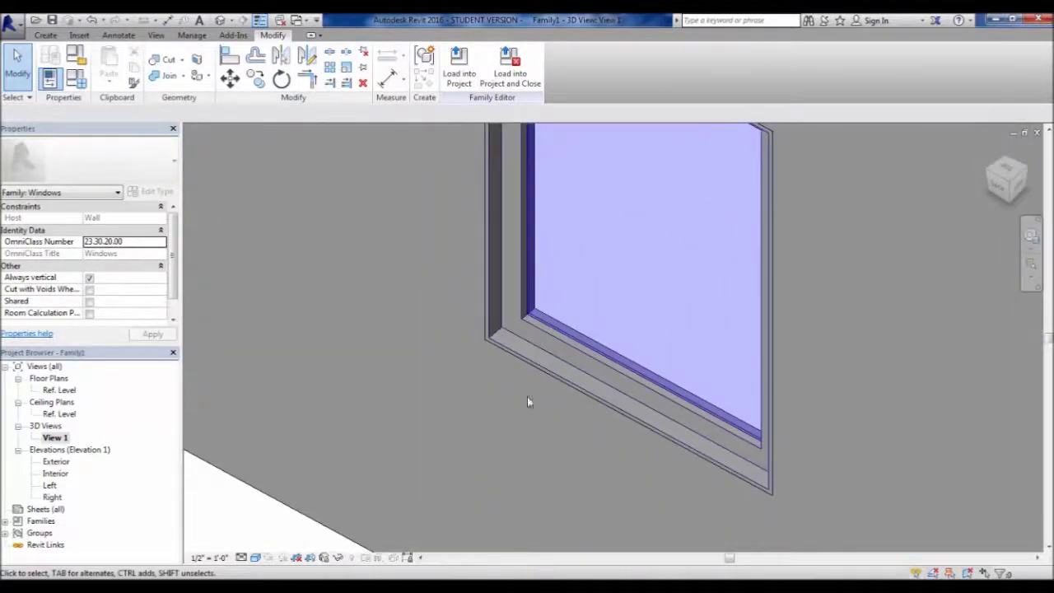
scroll(472, 407, "down", 2)
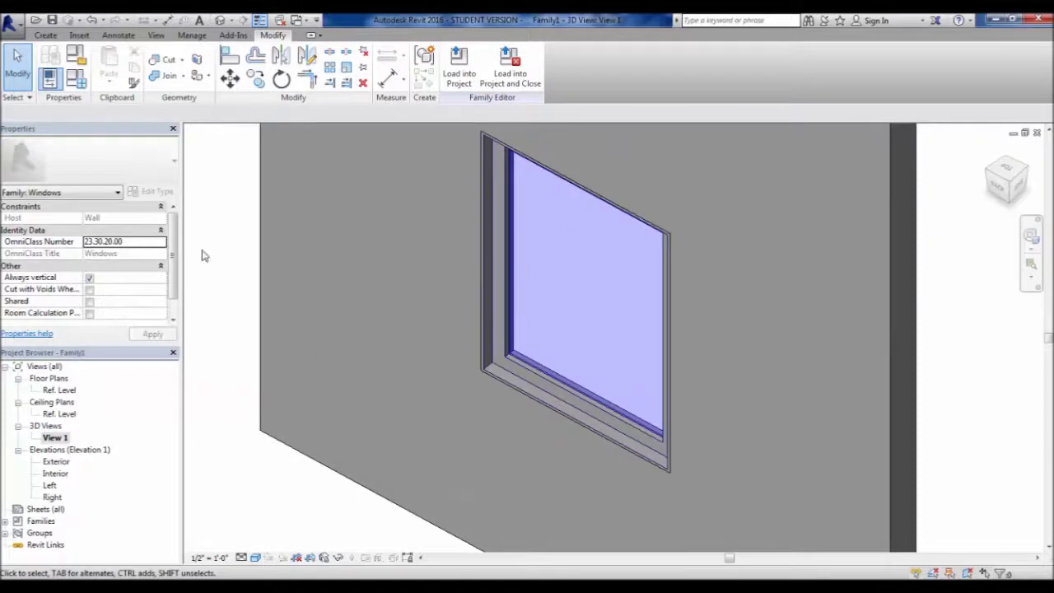
left_click(76, 79)
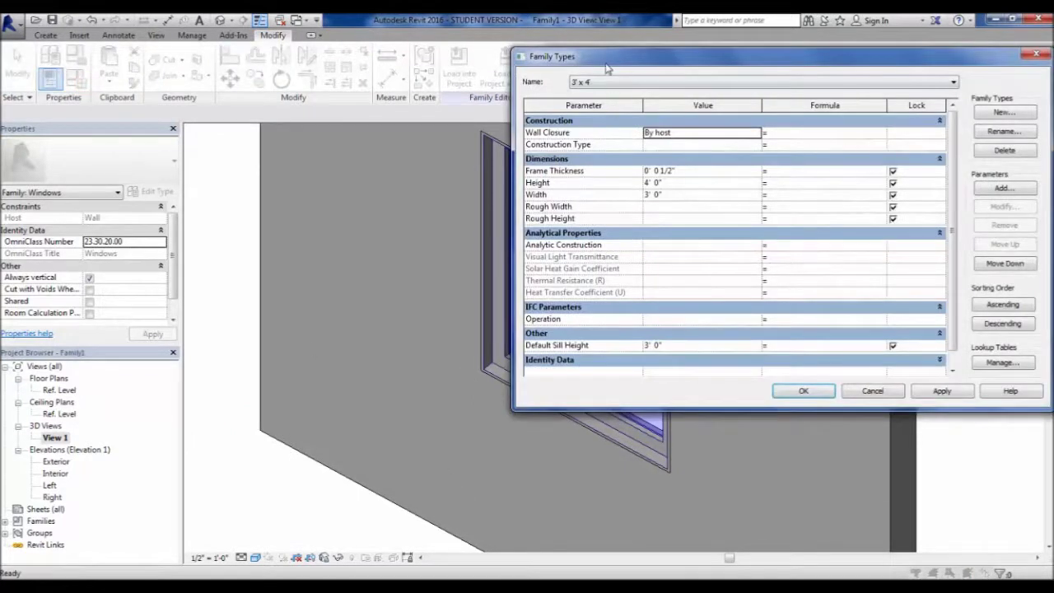
left_click(800, 393)
- Select the outer frame extrusion and the glass extrusion in turn to check their properties, and clear the selection
scroll(514, 390, "up", 3)
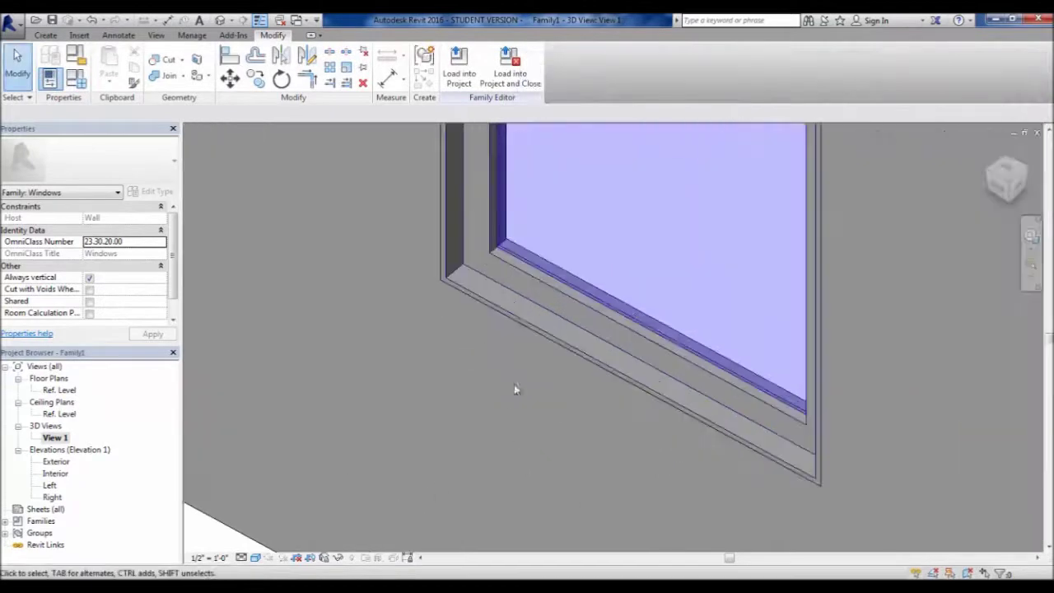
left_click(534, 327)
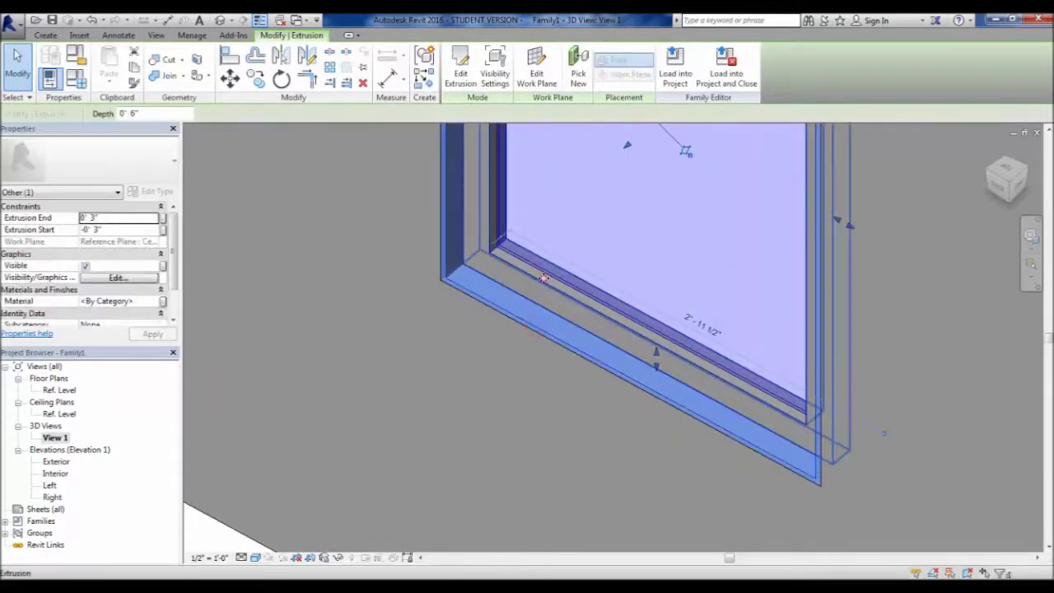
left_click(569, 227)
left_click(537, 266)
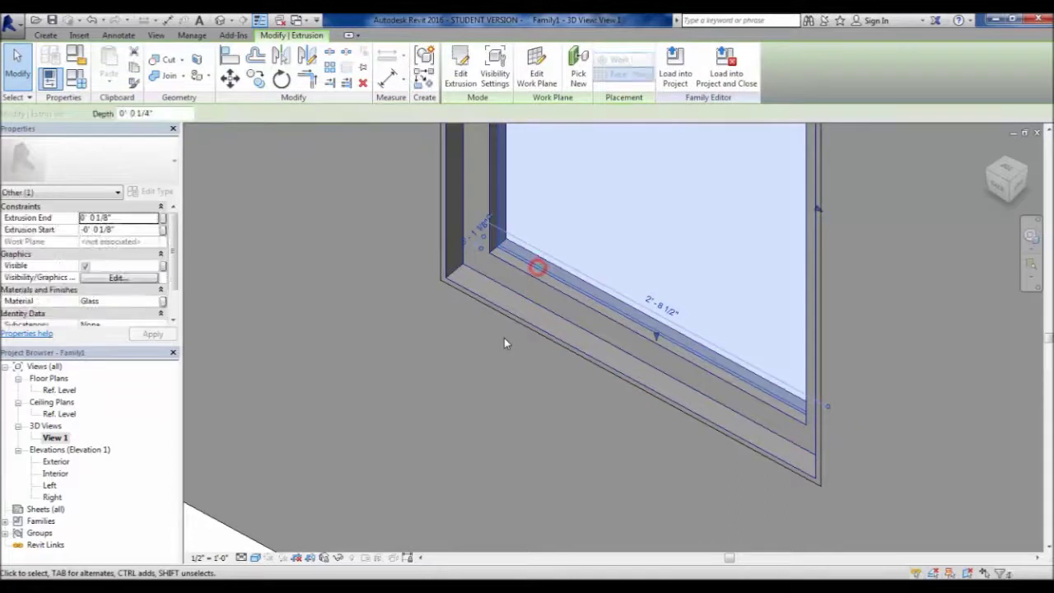
scroll(505, 339, "down", 3)
left_click(510, 383)
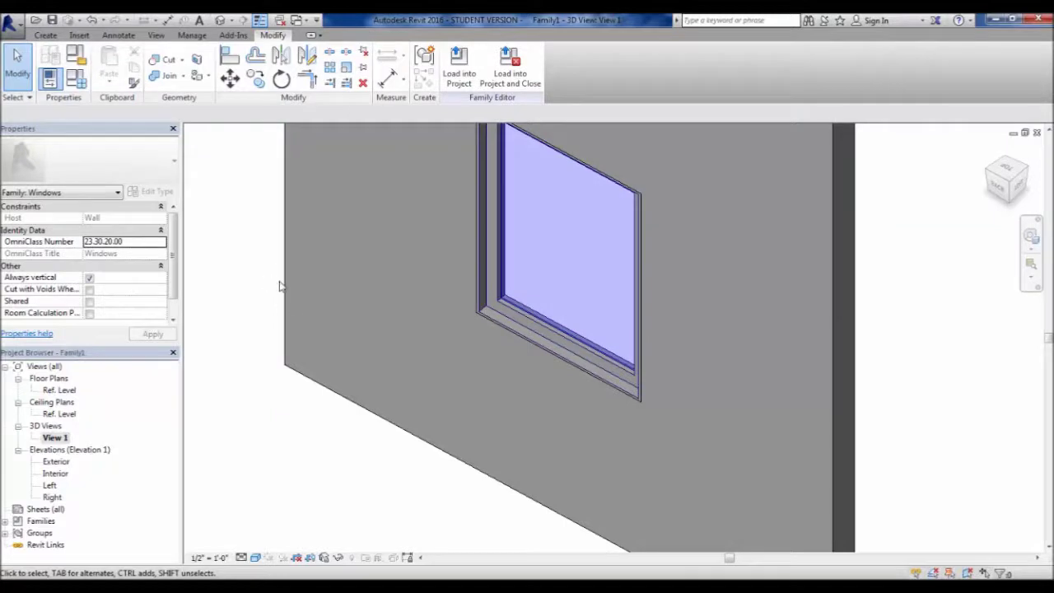
- Open the Exterior elevation, examine the frame dimensions, and review the Family Types parameters without changing them
double_click(64, 463)
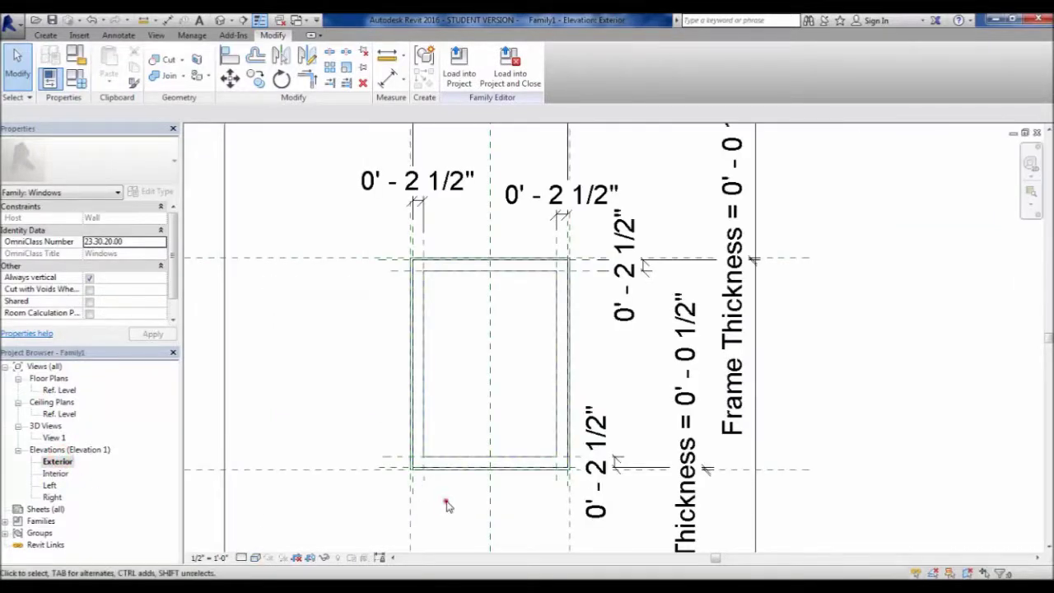
scroll(466, 404, "down", 2)
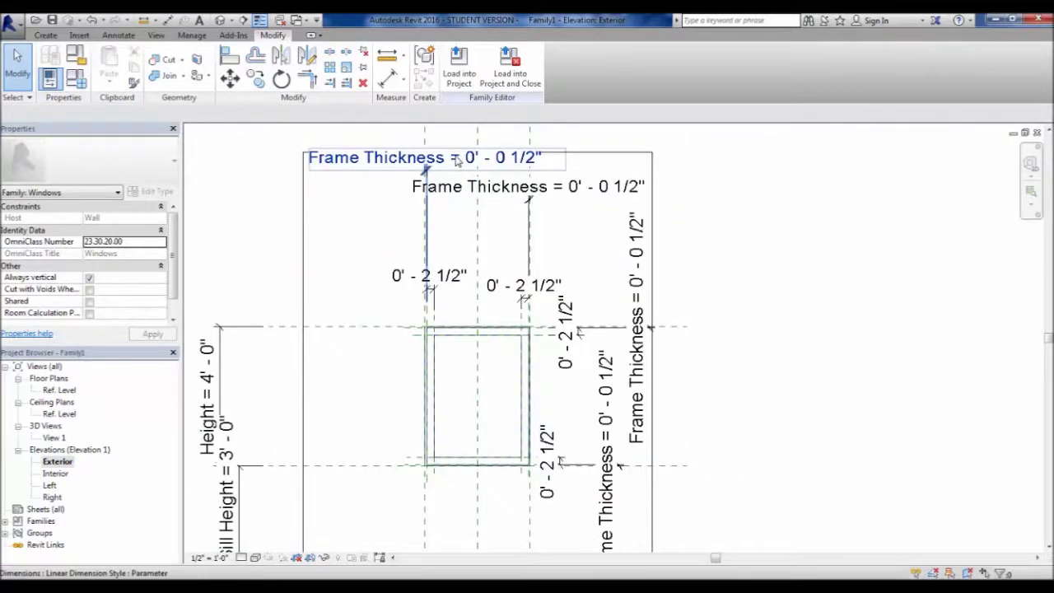
left_click(74, 76)
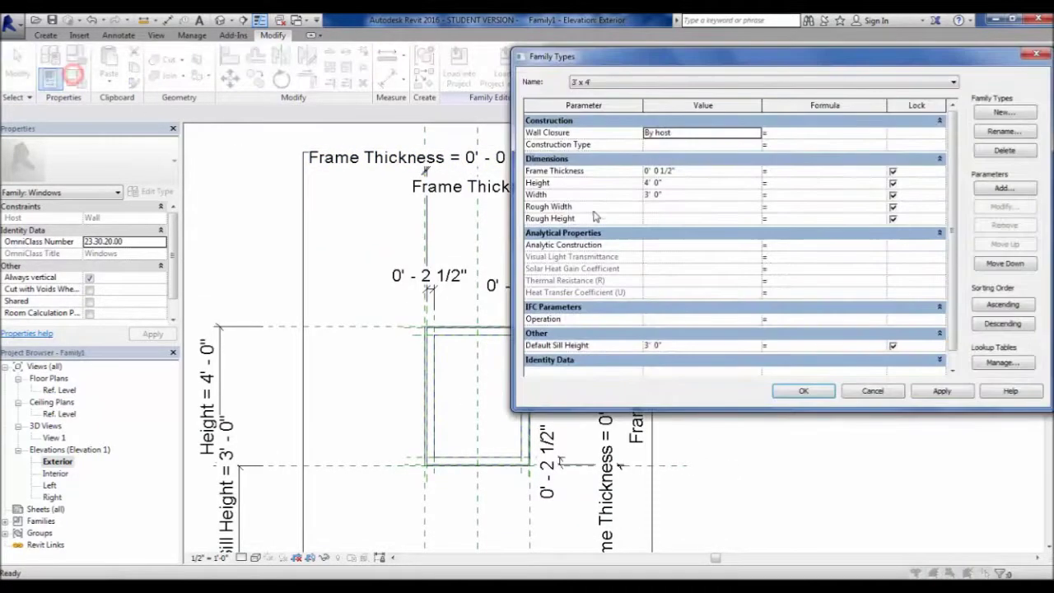
left_click(874, 392)
left_click(821, 445)
scroll(504, 465, "up", 3)
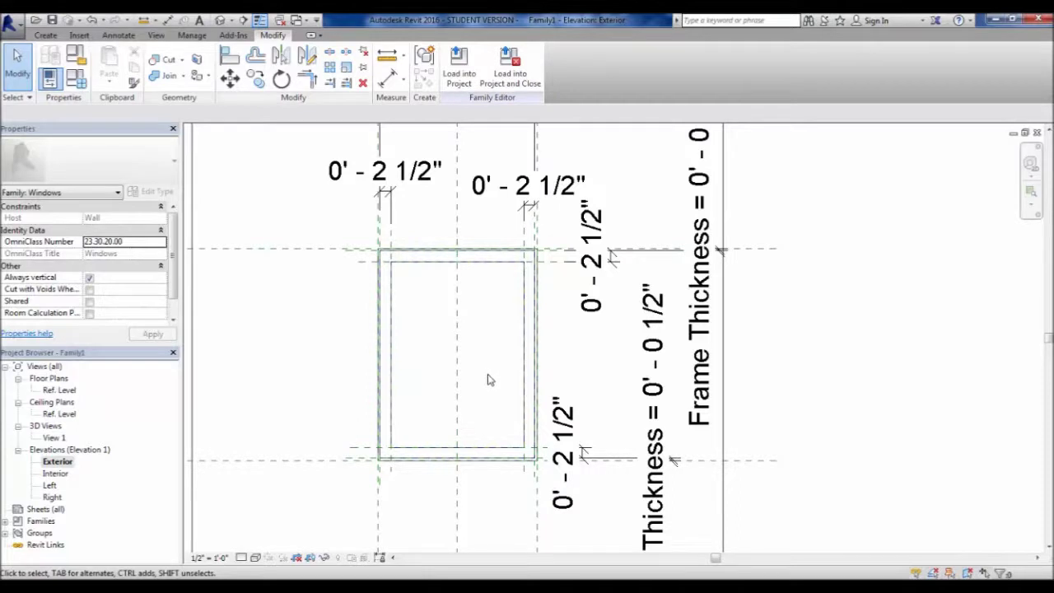
- Open the Ref. Level floor plan and examine the inner frame depth and glass thickness dimensions
double_click(58, 389)
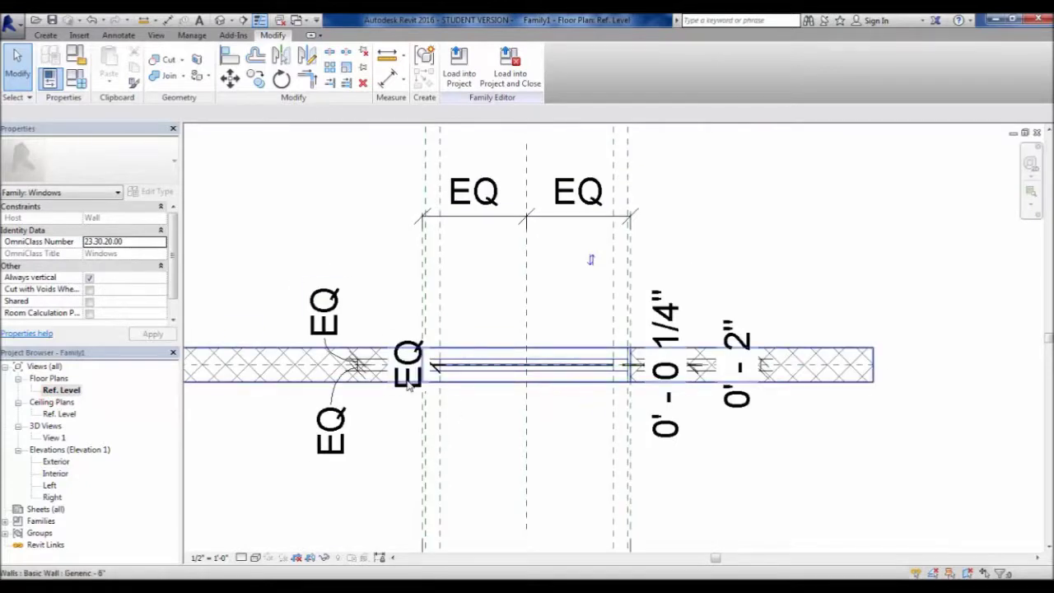
left_click(489, 466)
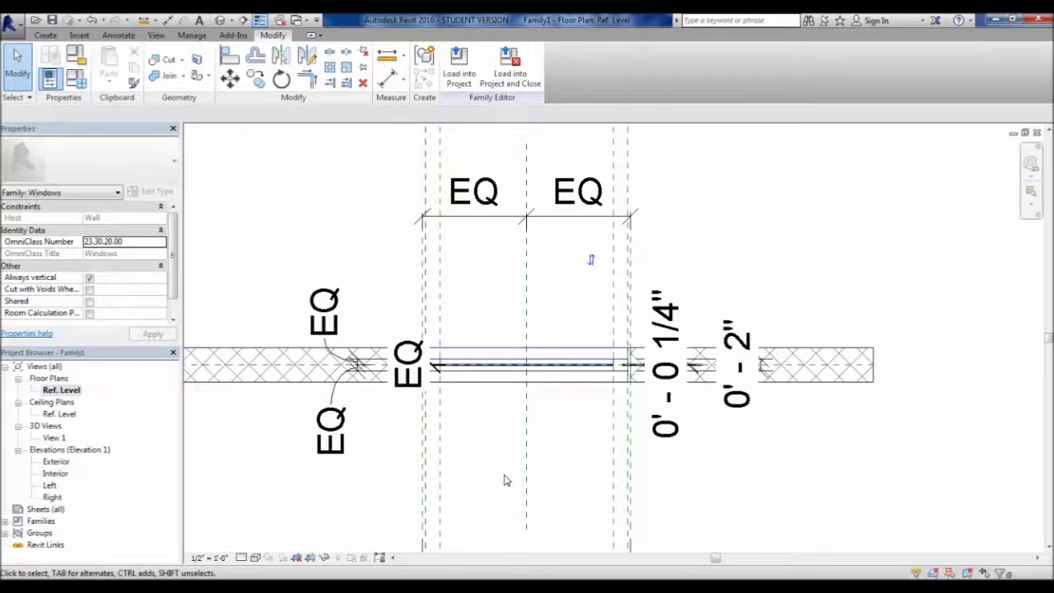
left_click(729, 389)
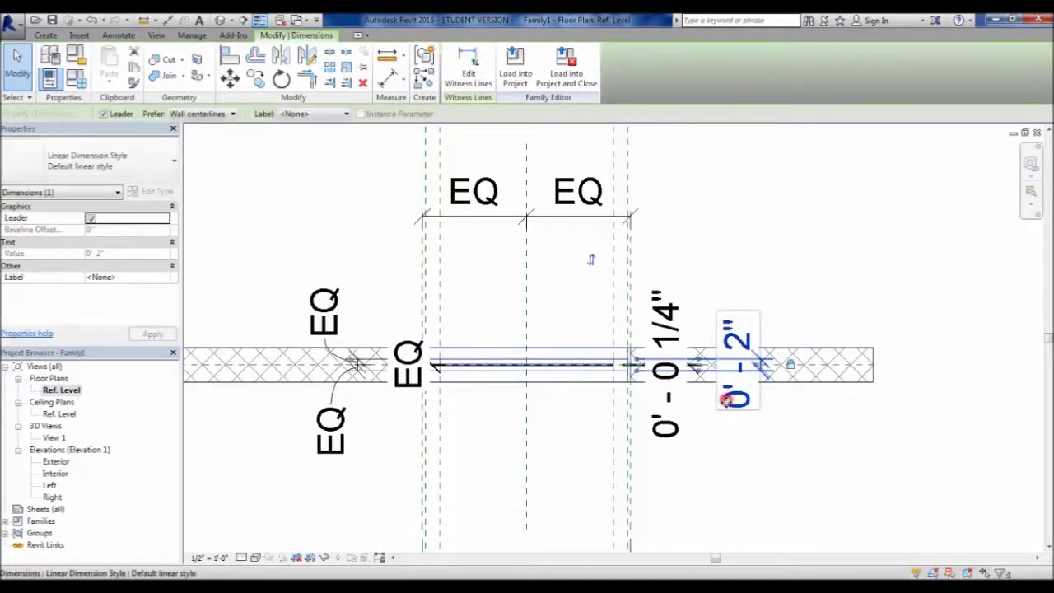
left_click(769, 497)
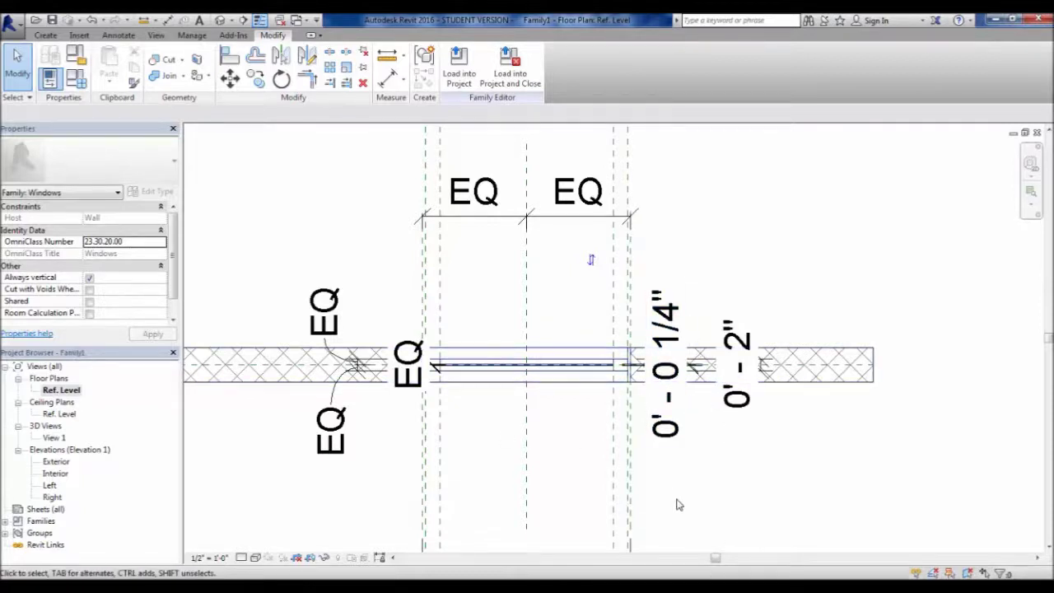
left_click(683, 427)
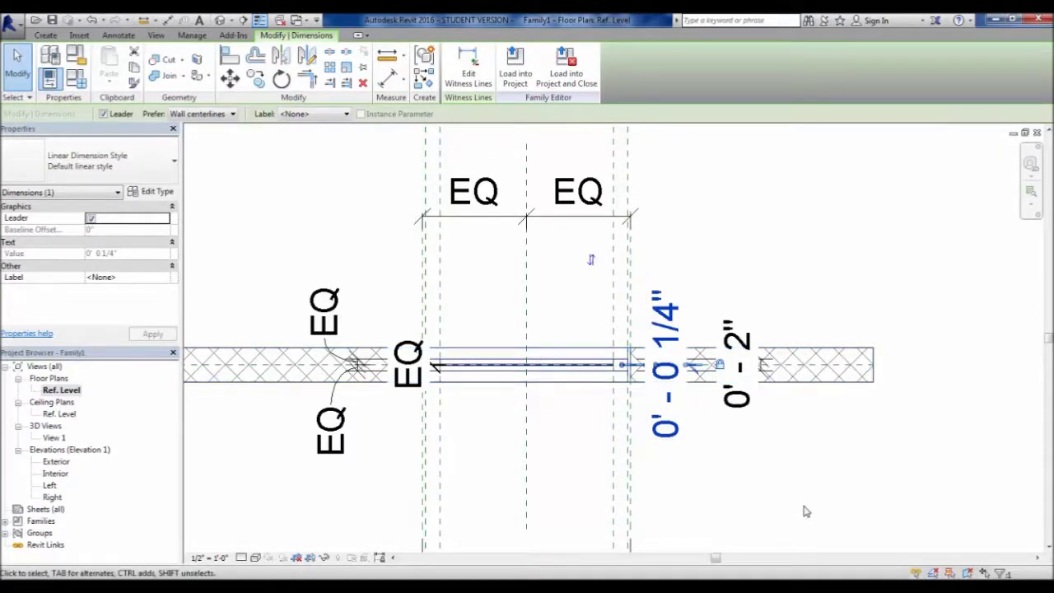
left_click(819, 533)
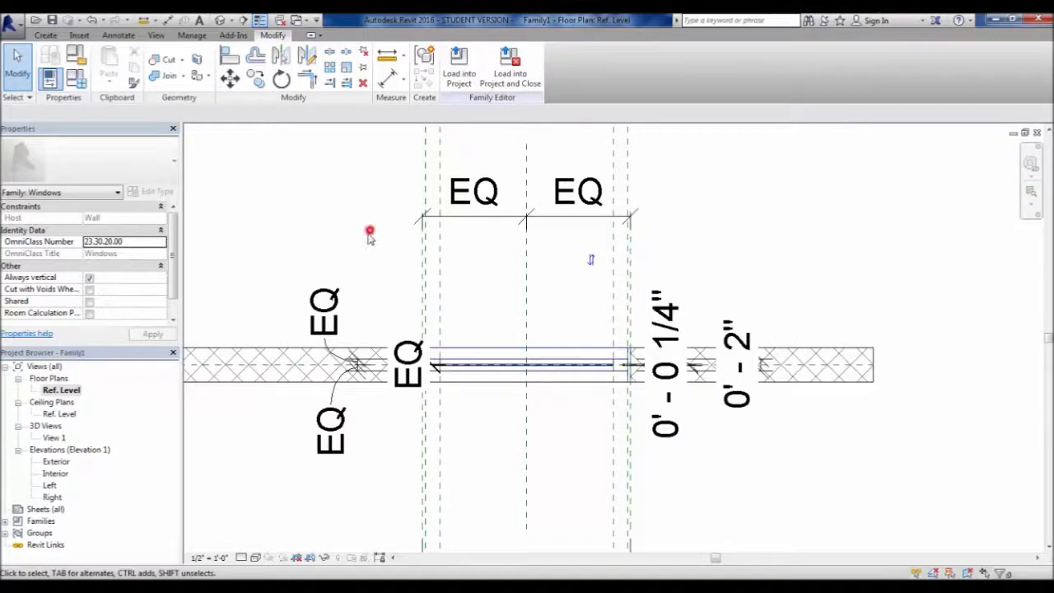
middle_click_drag(495, 387, 568, 411)
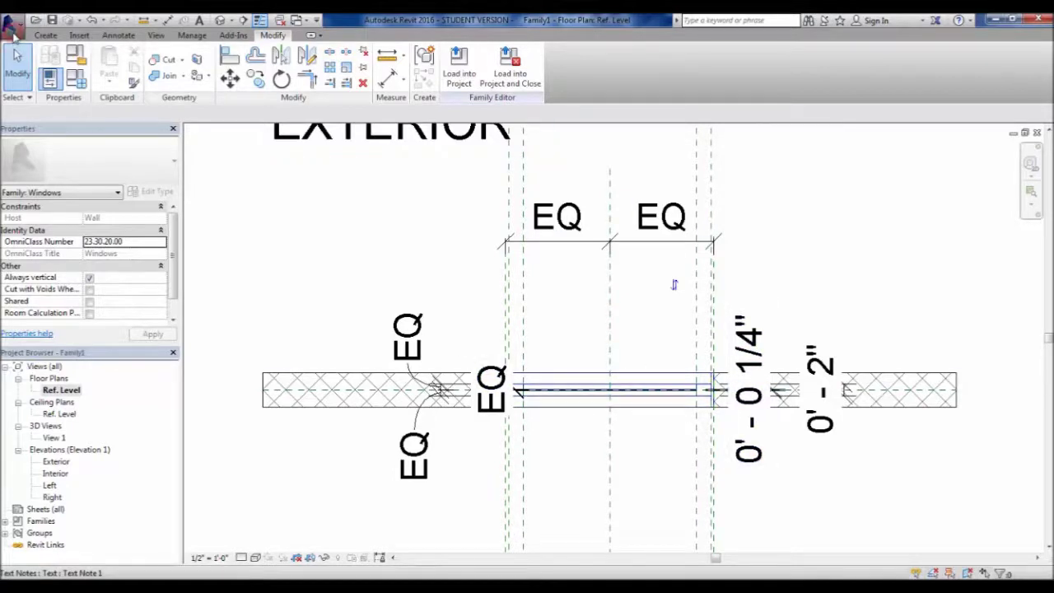
- Save the family to the Desktop as Window Family 1
left_click(11, 26)
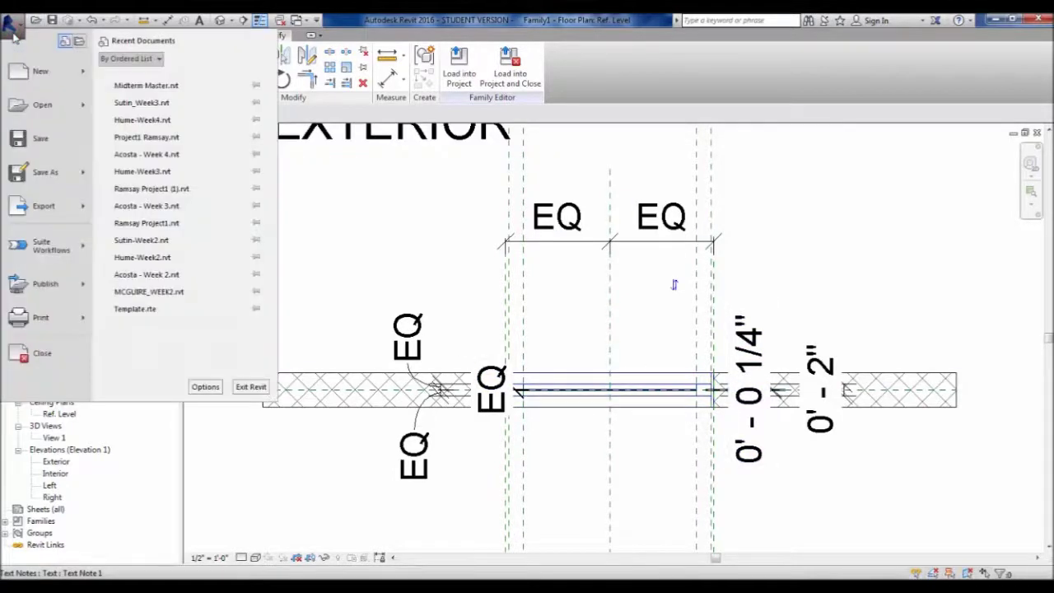
left_click(54, 140)
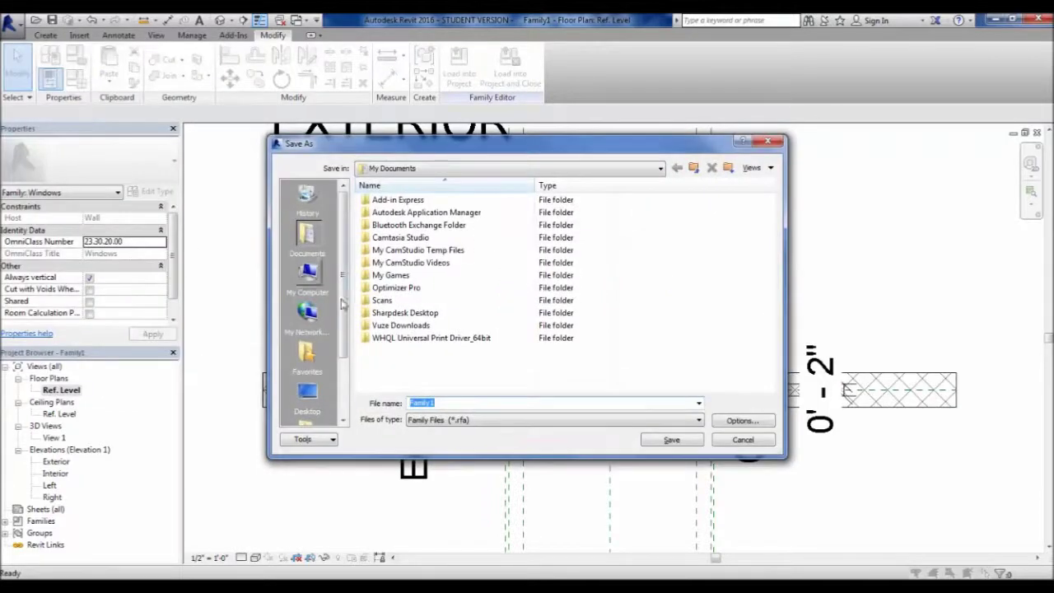
left_click(308, 393)
double_click(463, 402)
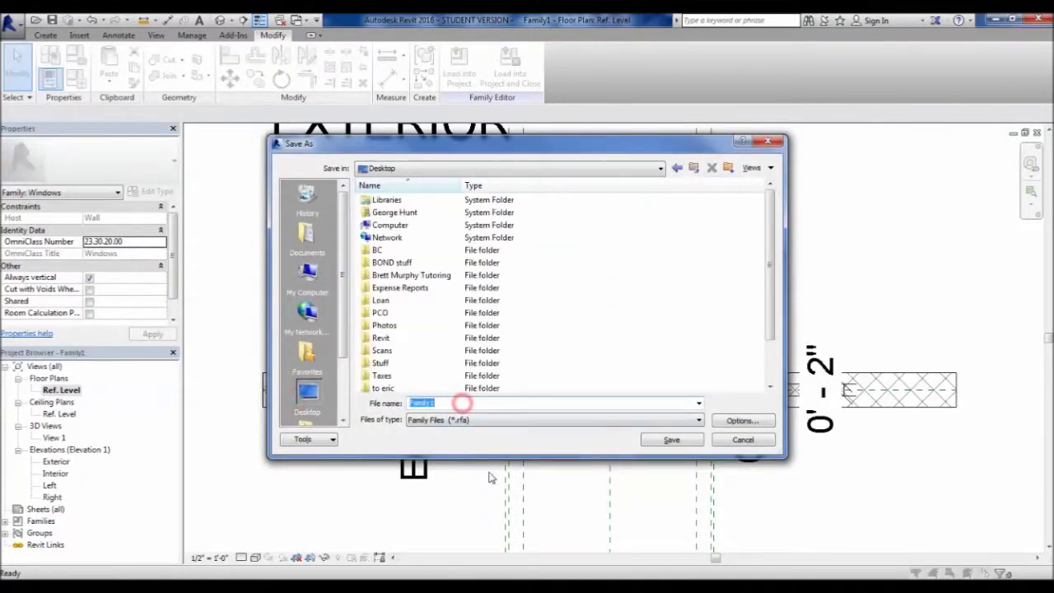
type("Window G")
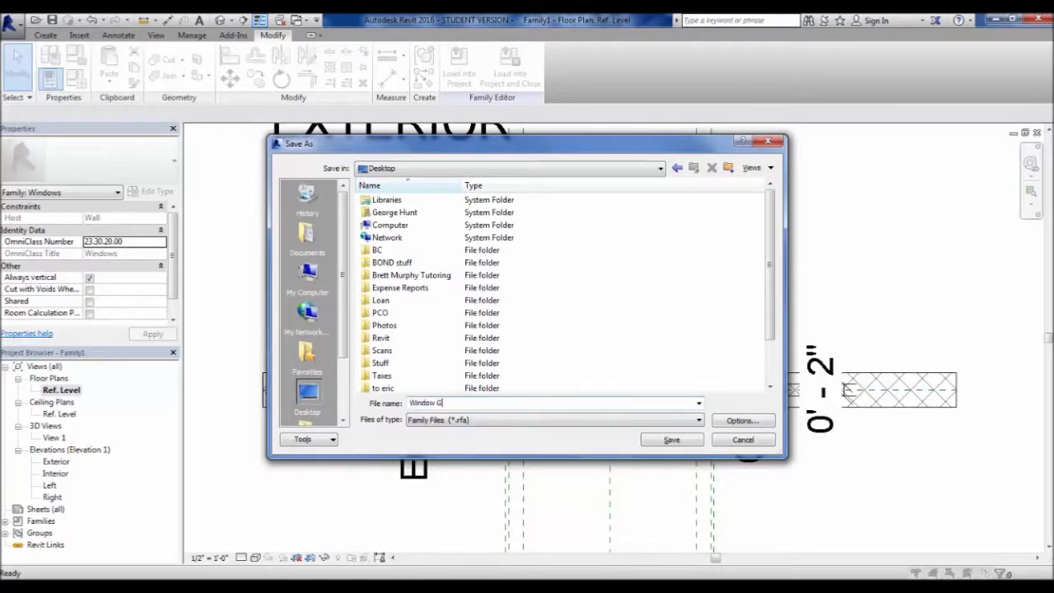
key("BackSpace")
type("Family 1")
left_click(671, 440)
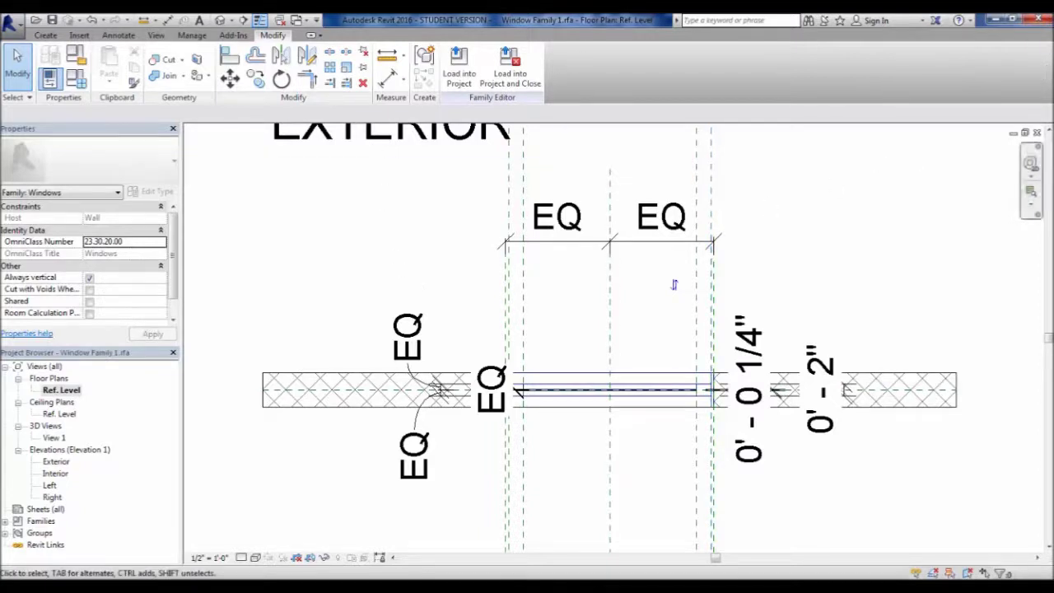
- Close all open views of the window family
left_click(1038, 134)
left_click(1039, 135)
left_click(1038, 134)
left_click(1038, 134)
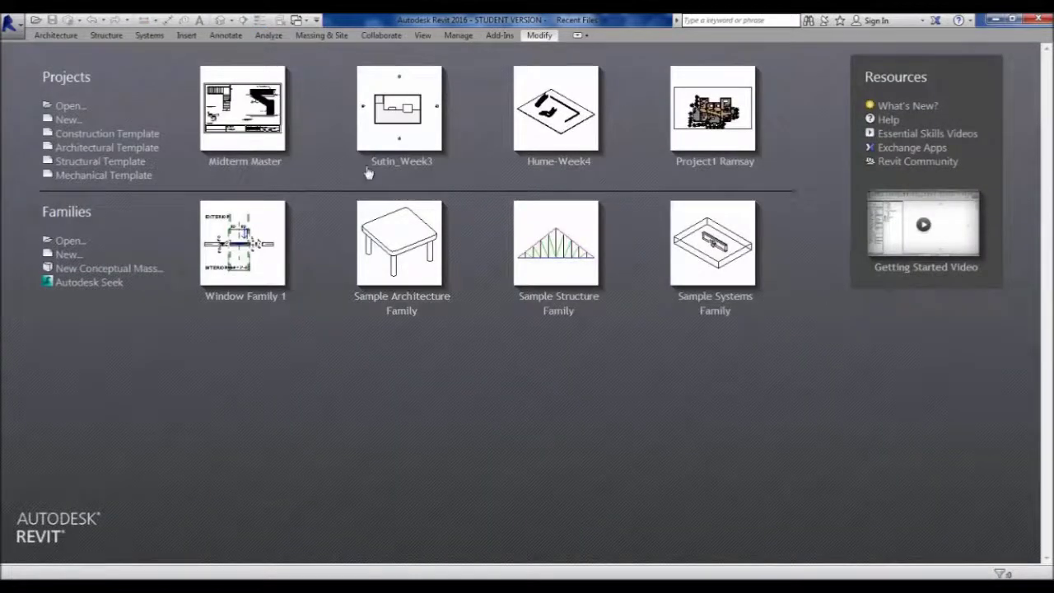
- Create a new project from the Architectural Template
left_click(68, 119)
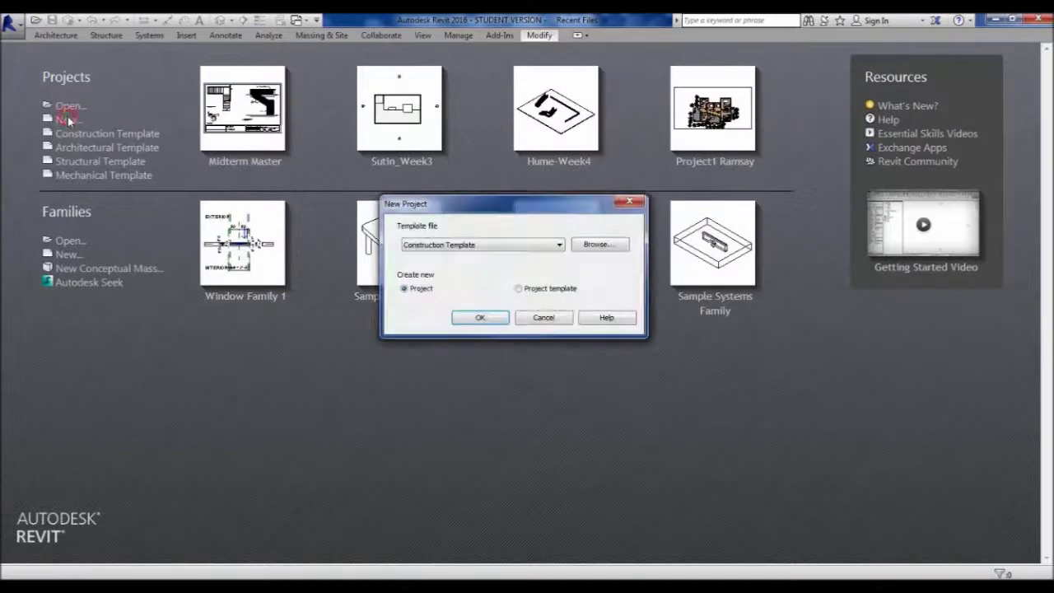
left_click(470, 241)
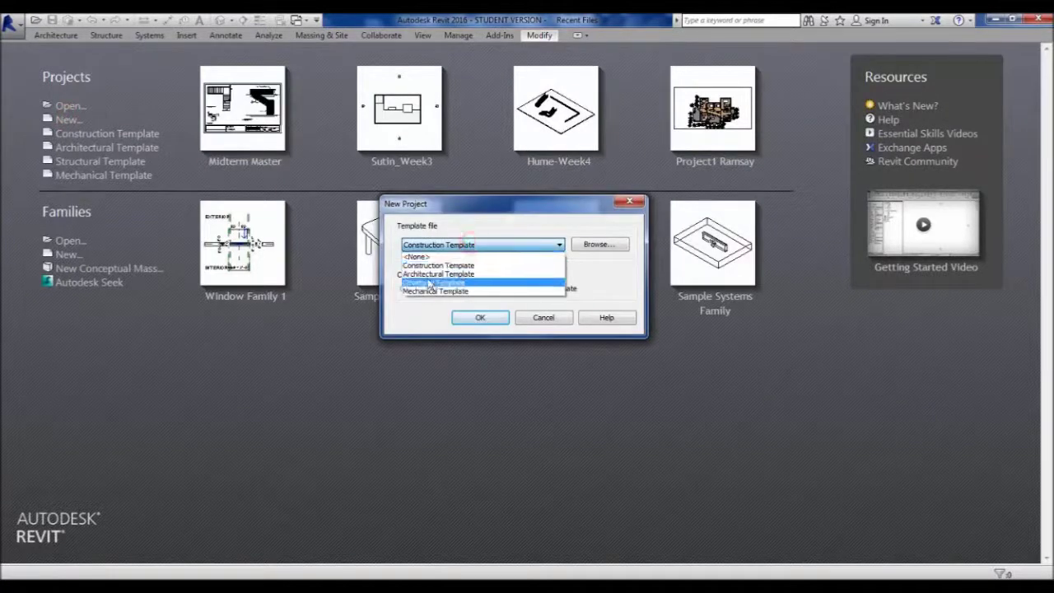
left_click(427, 275)
left_click(479, 319)
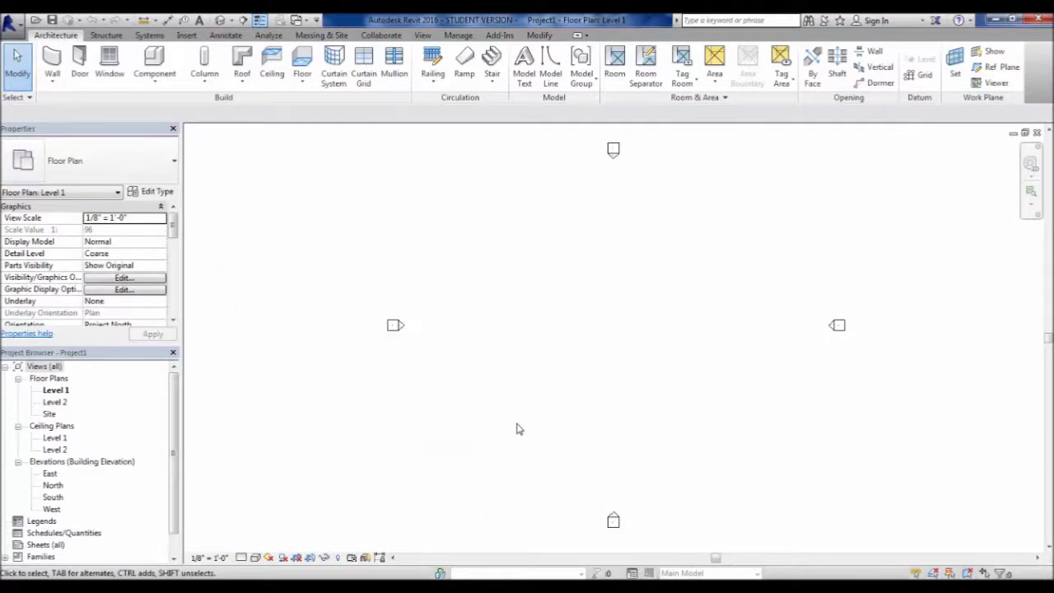
- Draw a straight horizontal Generic - 8" wall between the elevation markers on the Level 1 floor plan
left_click(52, 83)
left_click(77, 114)
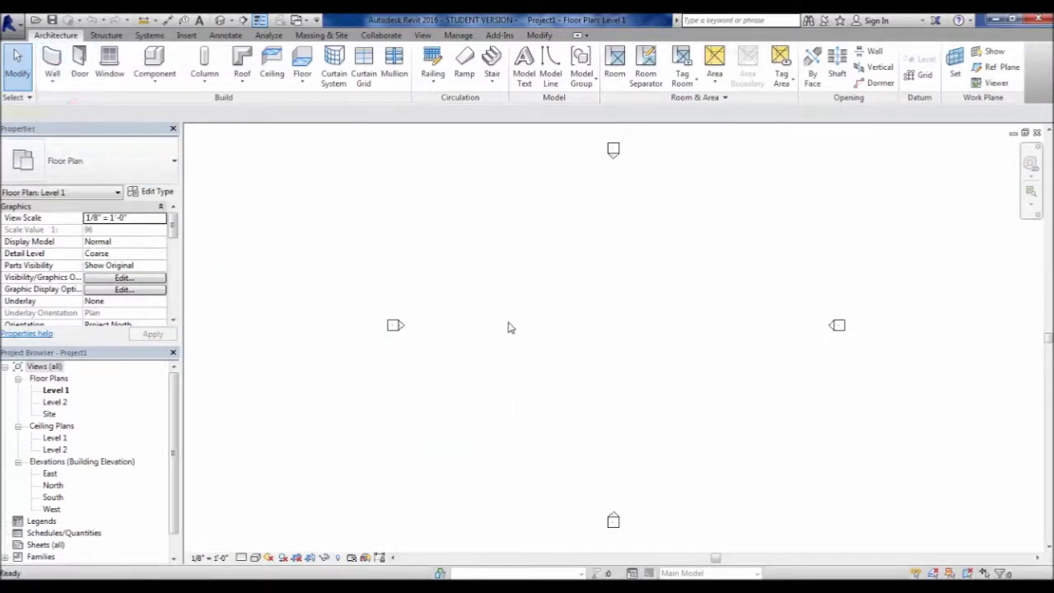
left_click(484, 321)
left_click(719, 321)
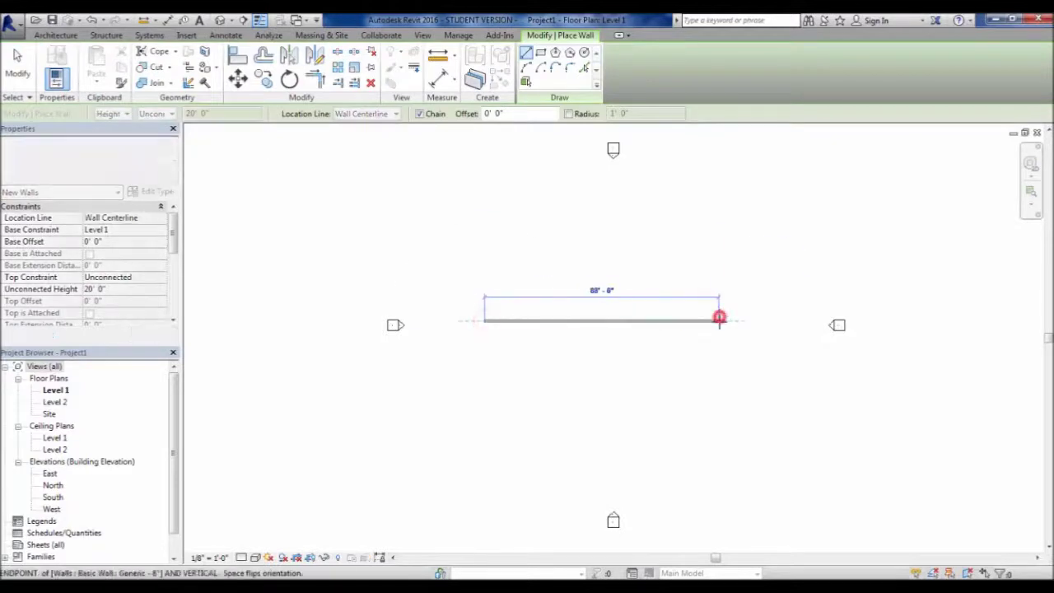
key("Escape")
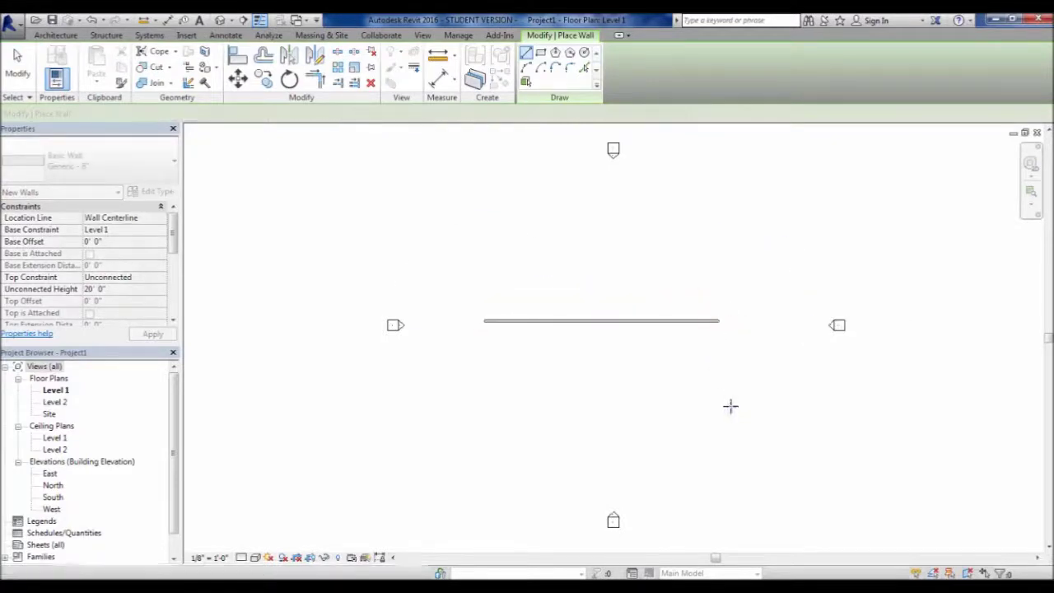
key("Escape")
- Load Window Family 1.rfa from the Desktop into the project for placement as a window
left_click(515, 321)
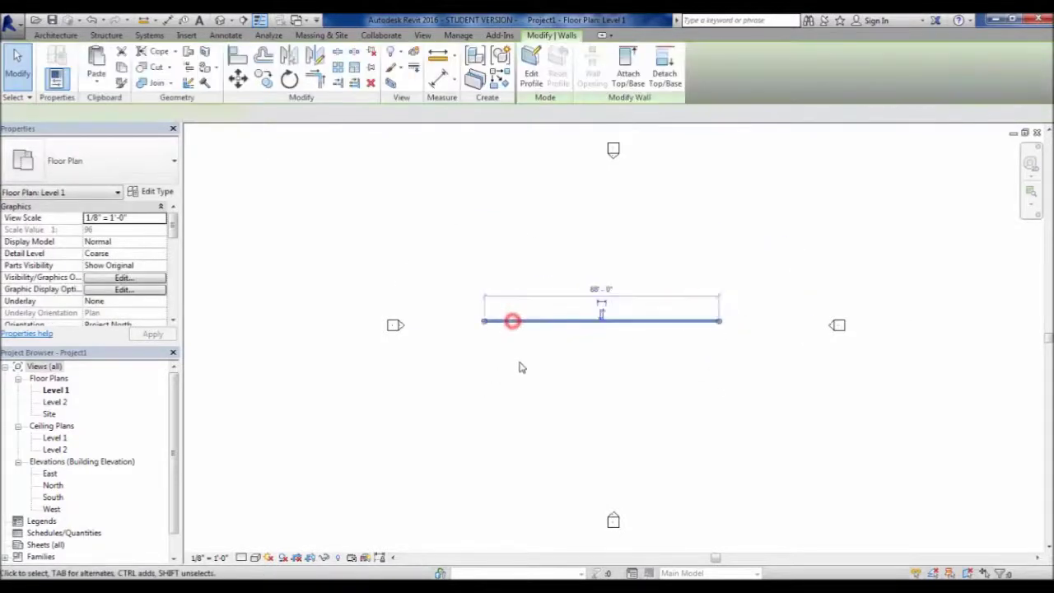
scroll(545, 347, "up", 3)
middle_click_drag(556, 361, 555, 440)
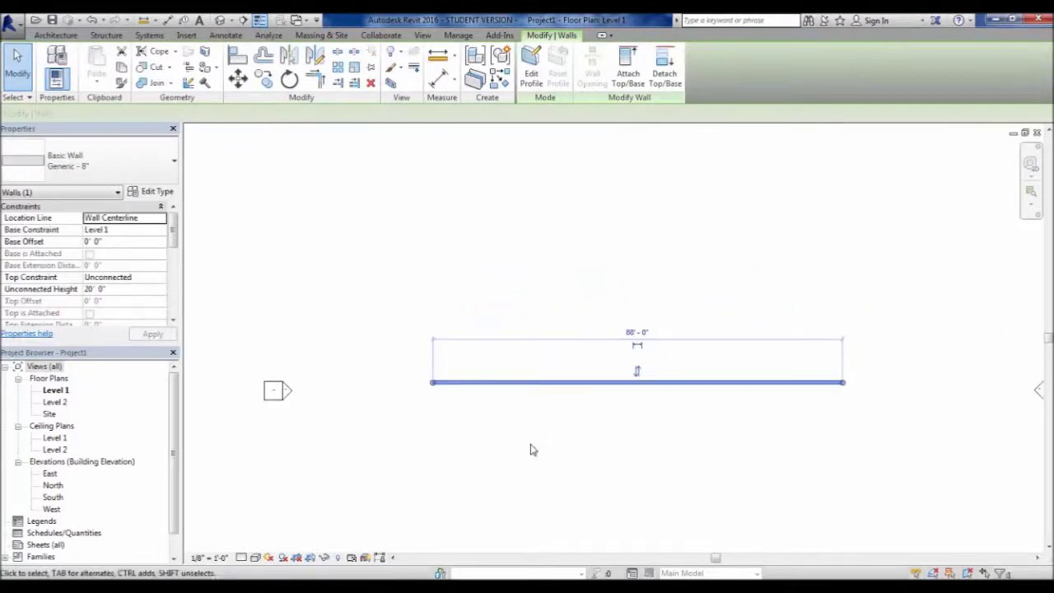
scroll(532, 450, "up", 2)
left_click(282, 303)
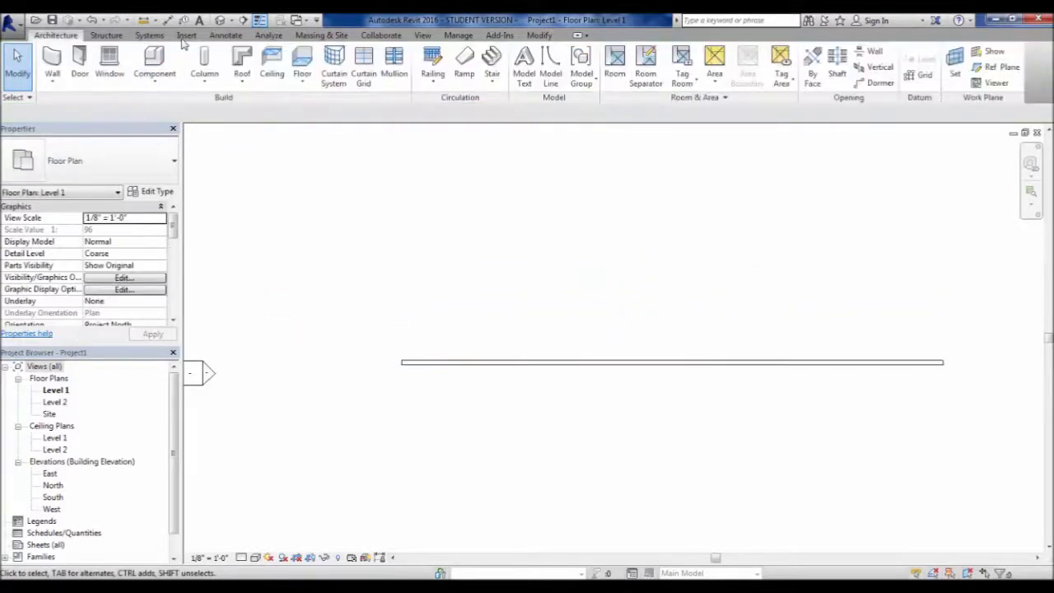
left_click(121, 74)
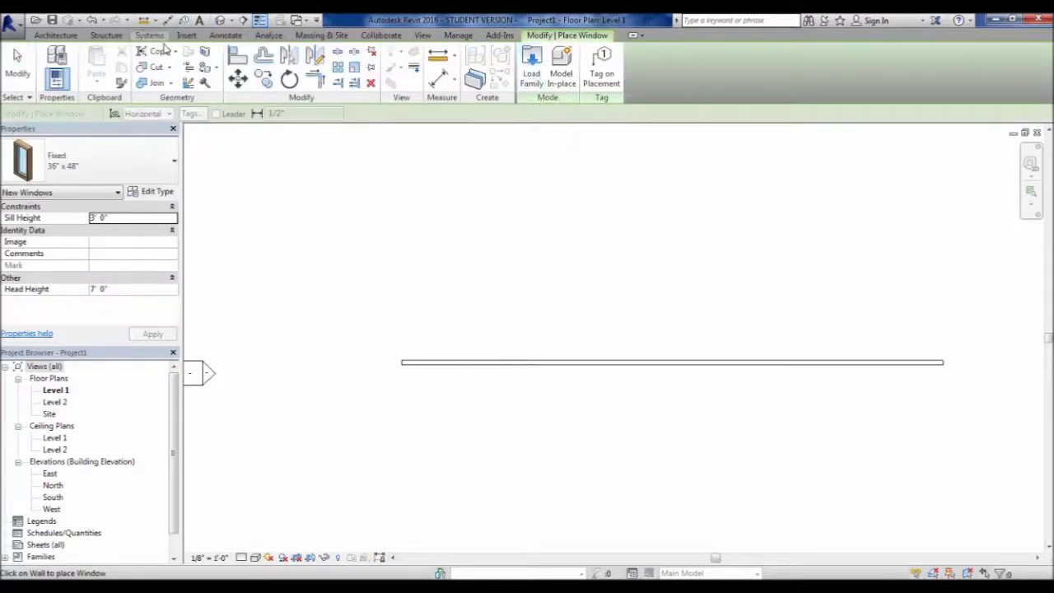
left_click(543, 76)
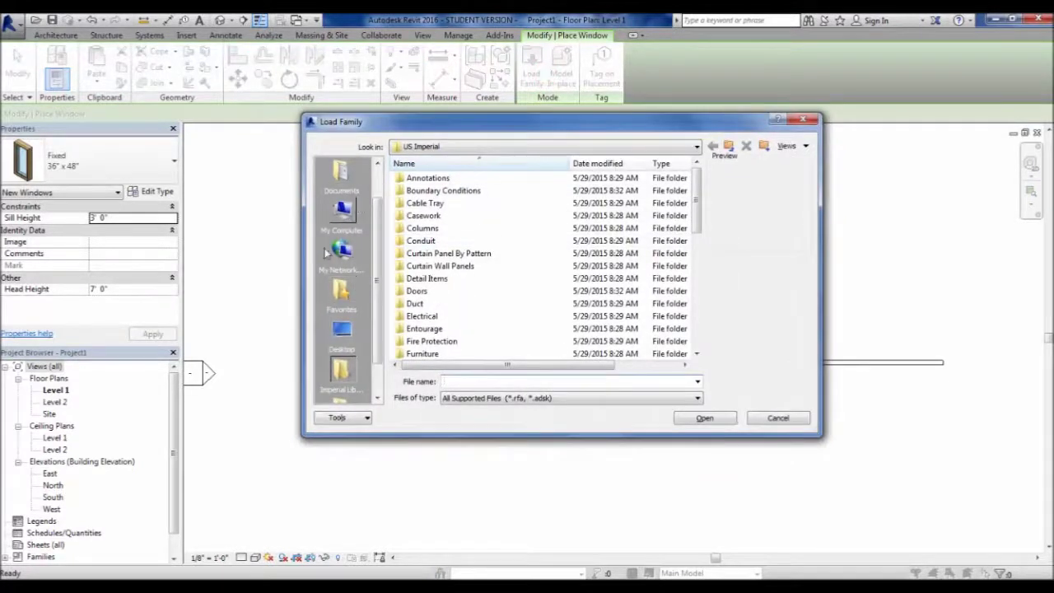
left_click(342, 330)
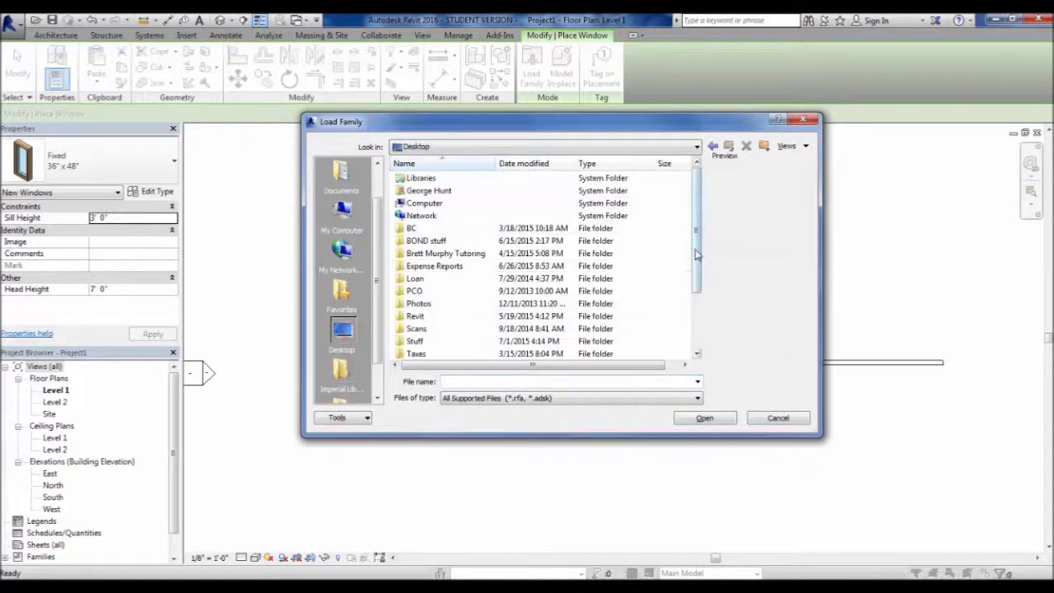
scroll(695, 252, "down", 2)
left_click(457, 342)
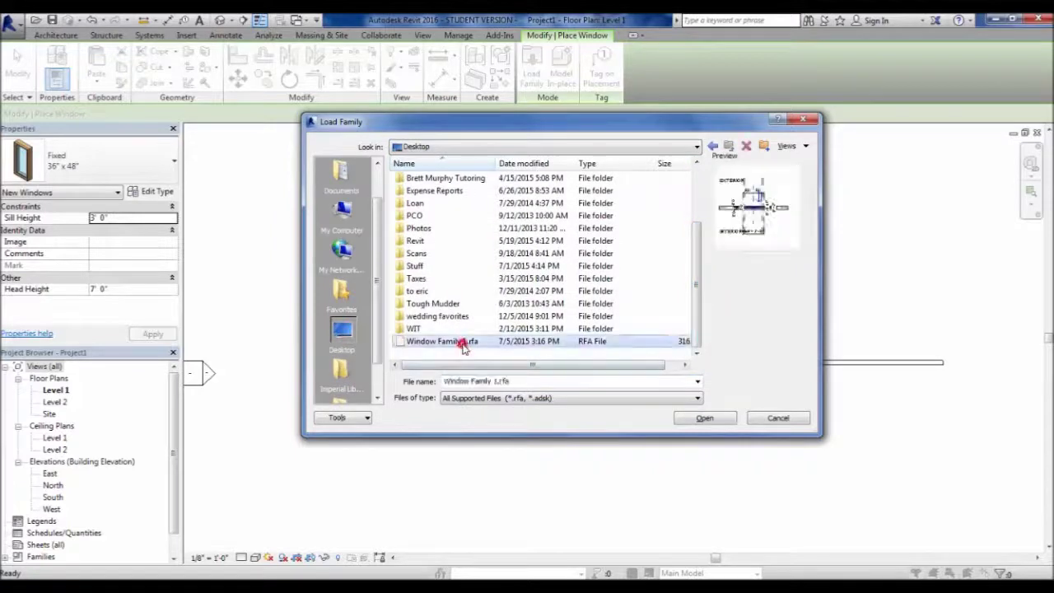
left_click(684, 418)
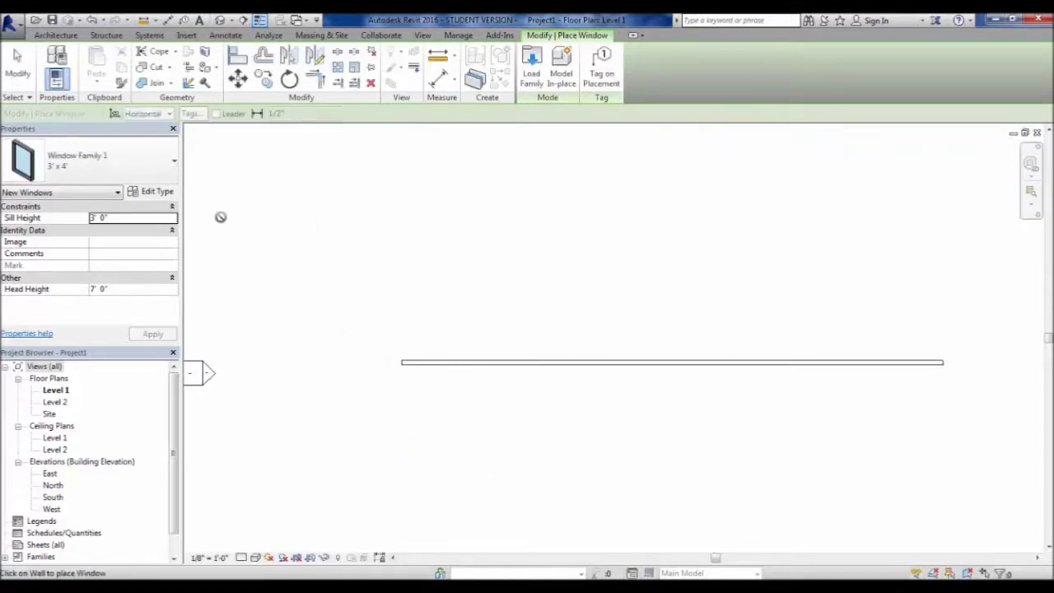
- Place two Window Family 1 windows of type 3' x 4' in the wall, spaced 5' apart
left_click(123, 161)
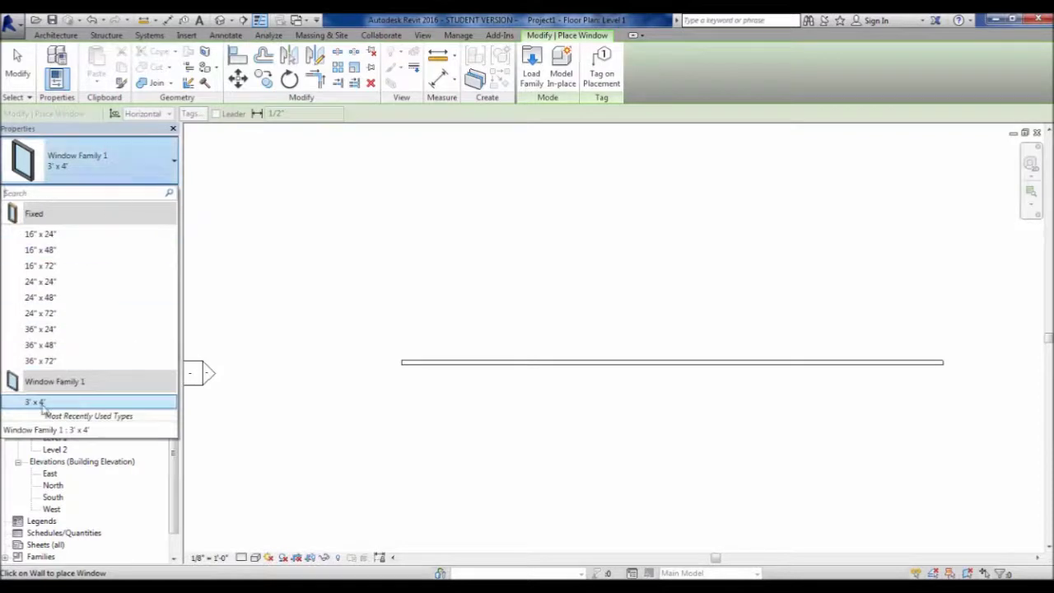
left_click(34, 402)
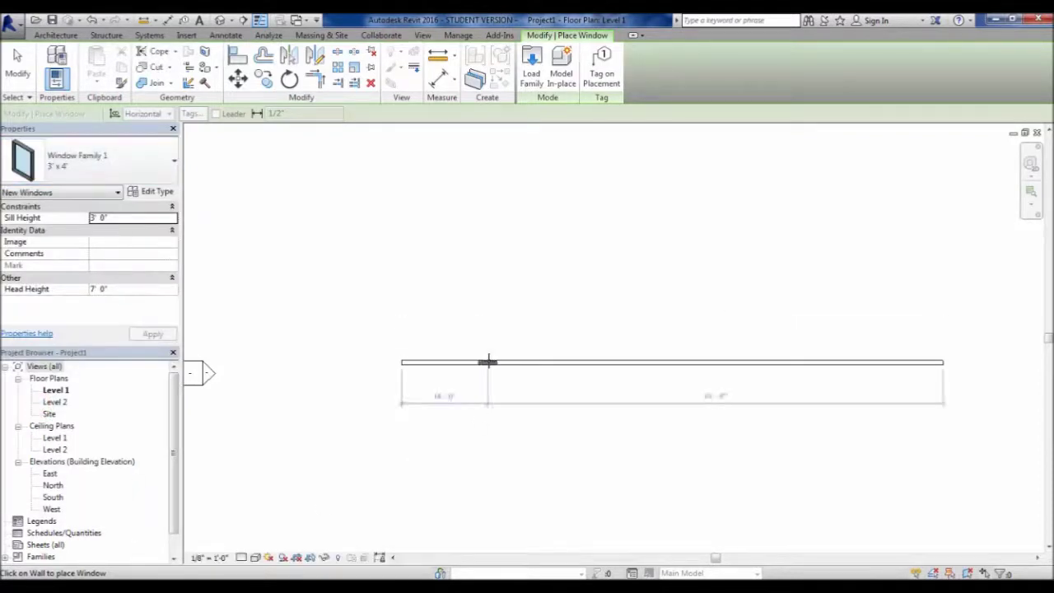
scroll(511, 373, "up", 6)
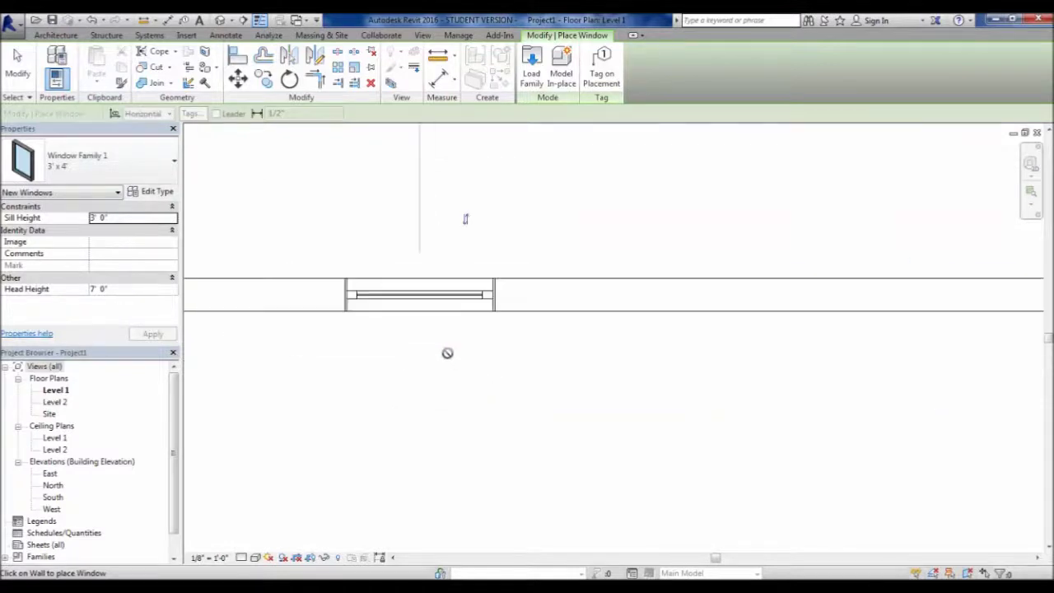
scroll(407, 313, "up", 3)
scroll(270, 472, "down", 4)
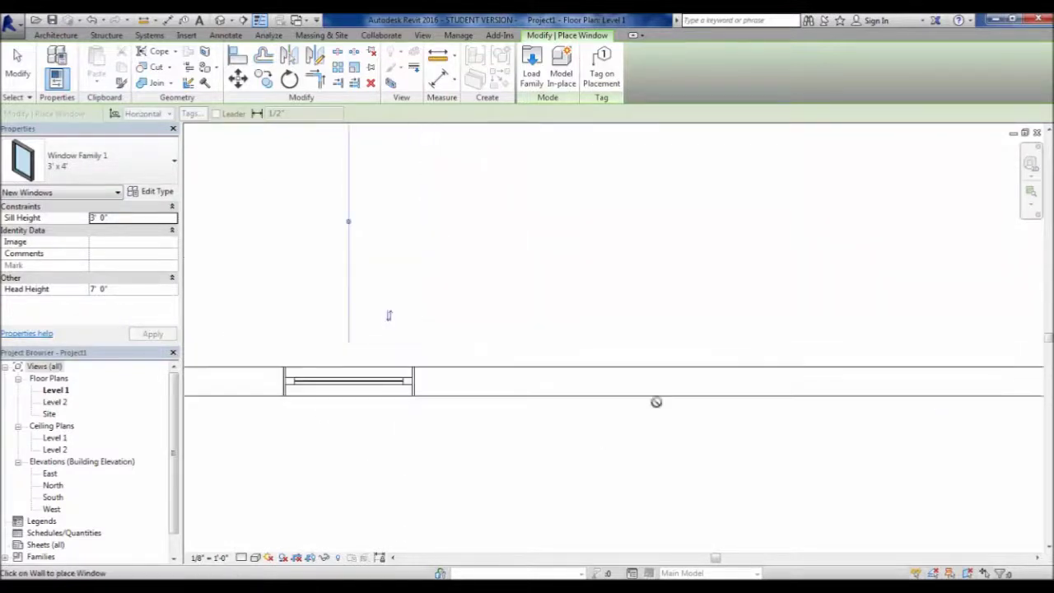
left_click(565, 381)
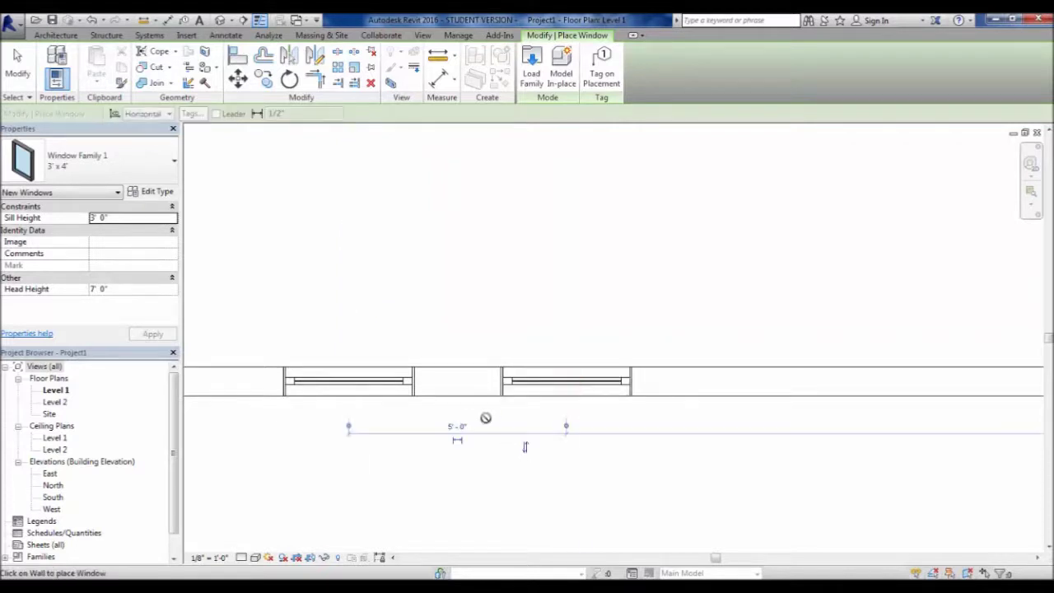
- Duplicate the 3' x 4' window type as 3' x 4' 2 and set its Width to 6'
left_click(153, 192)
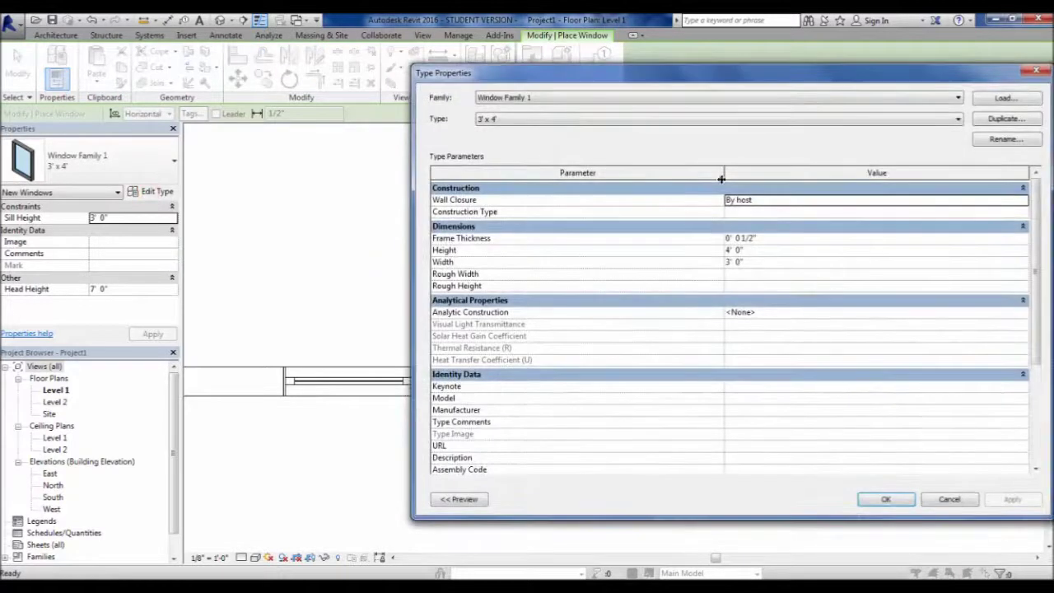
left_click(777, 237)
left_click(776, 237)
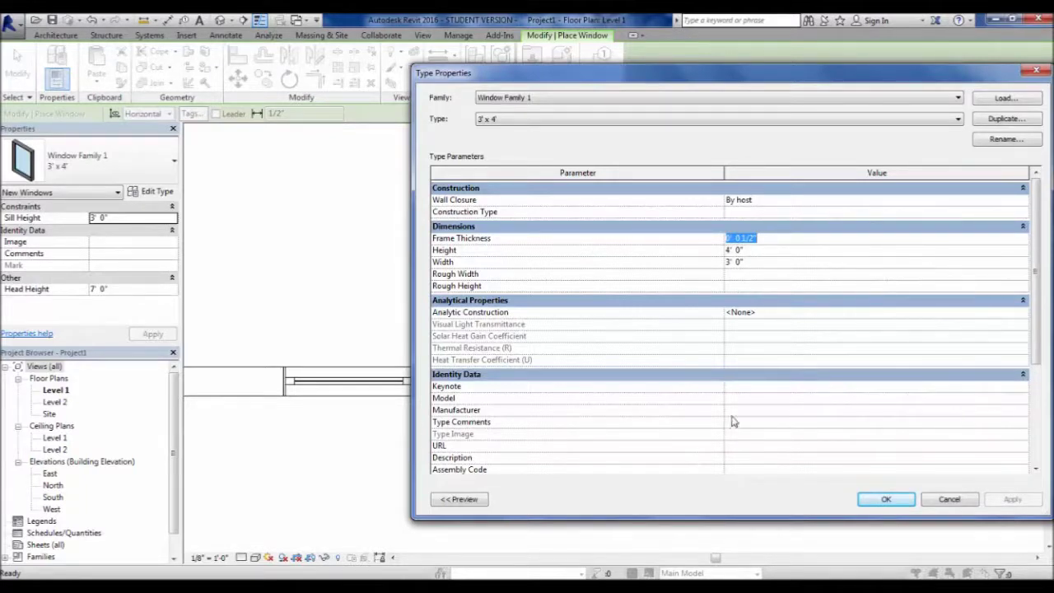
left_click_drag(649, 80, 351, 157)
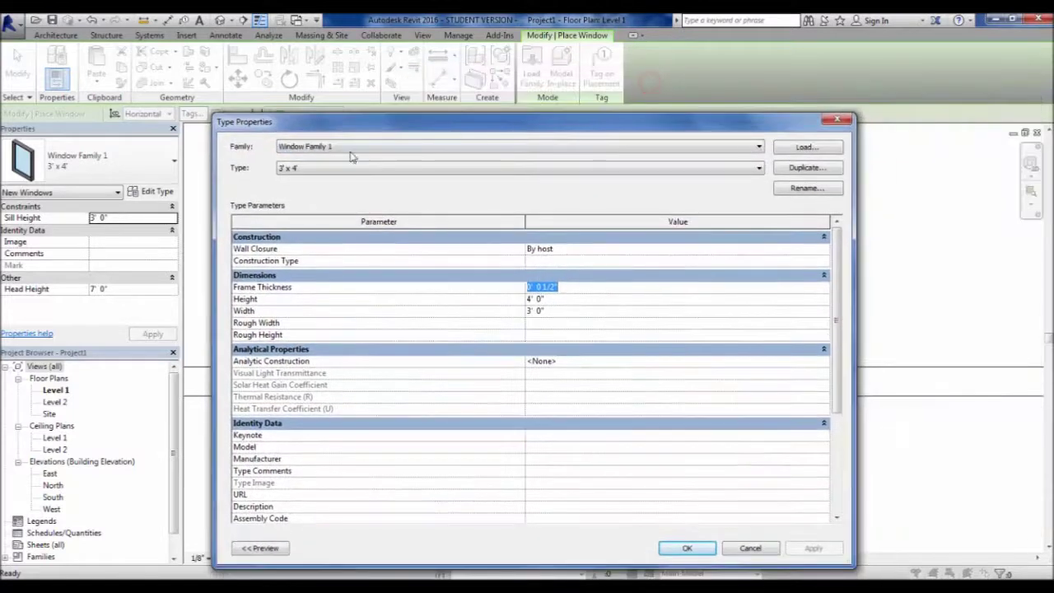
left_click(807, 168)
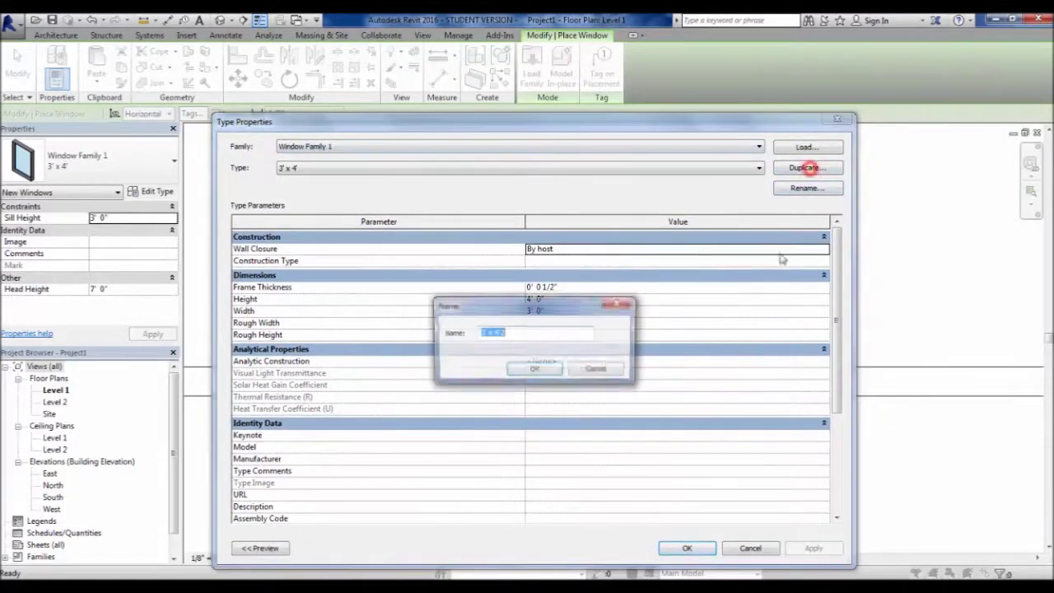
left_click(535, 370)
left_click(577, 314)
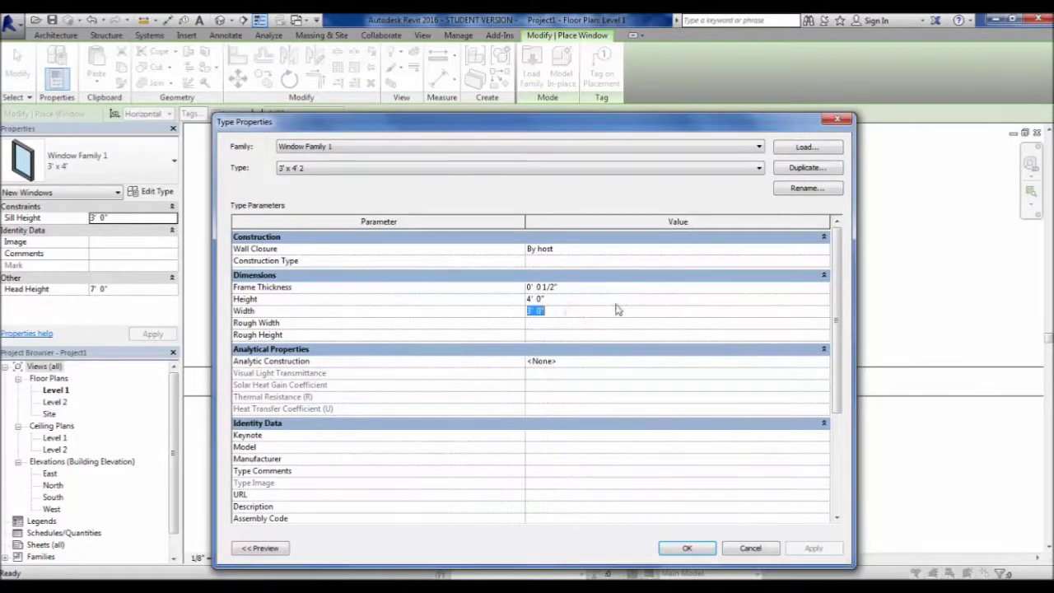
type("6")
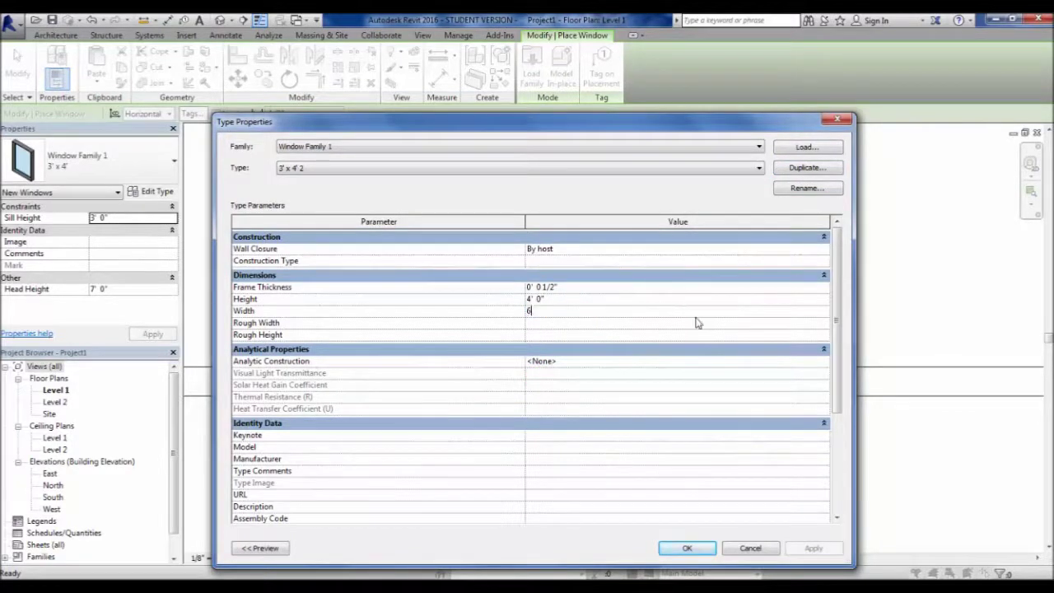
left_click(687, 548)
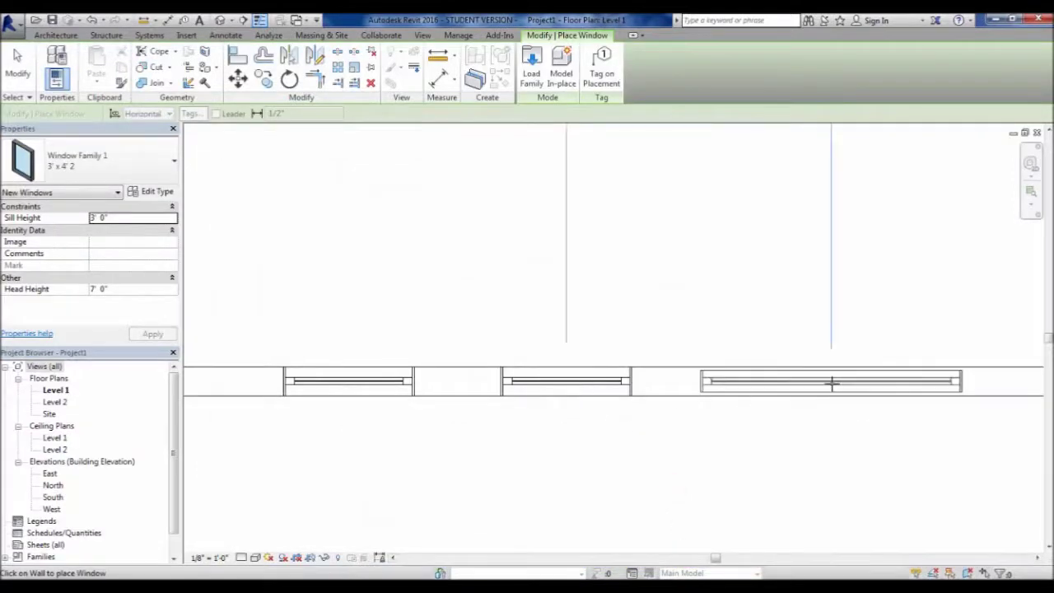
- Place one window of the new 3' x 4' 2 type in the wall, to the right of the two existing windows
left_click(828, 404)
scroll(547, 469, "down", 1)
scroll(550, 461, "down", 1)
key("Escape")
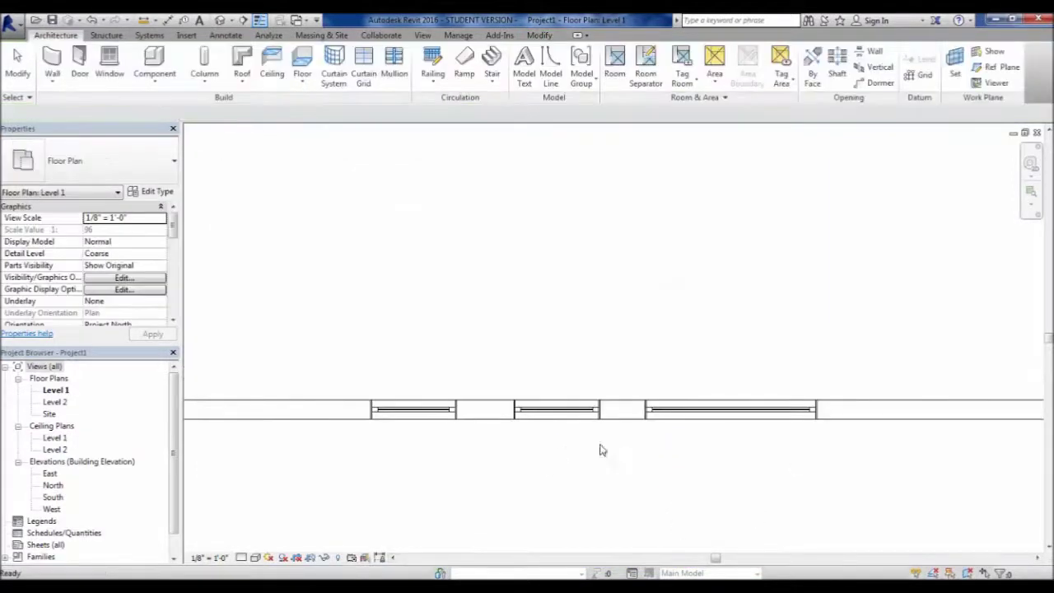
scroll(662, 417, "up", 3)
scroll(642, 443, "down", 2)
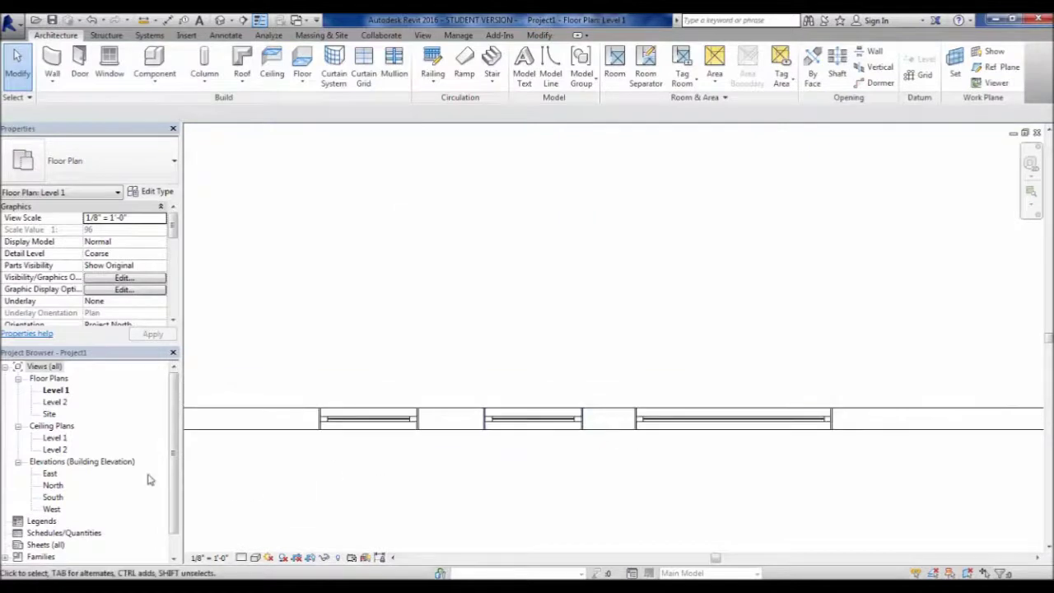
- Open the default 3D view and display it in the Shaded visual style to show the three windows
left_click(220, 20)
scroll(450, 313, "up", 2)
scroll(450, 313, "up", 4)
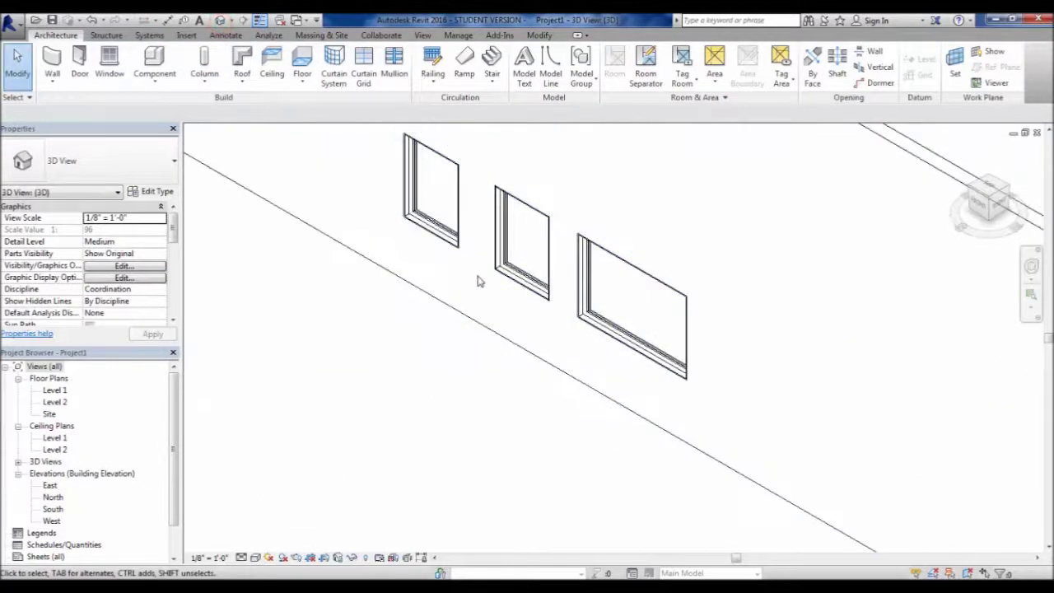
left_click(256, 558)
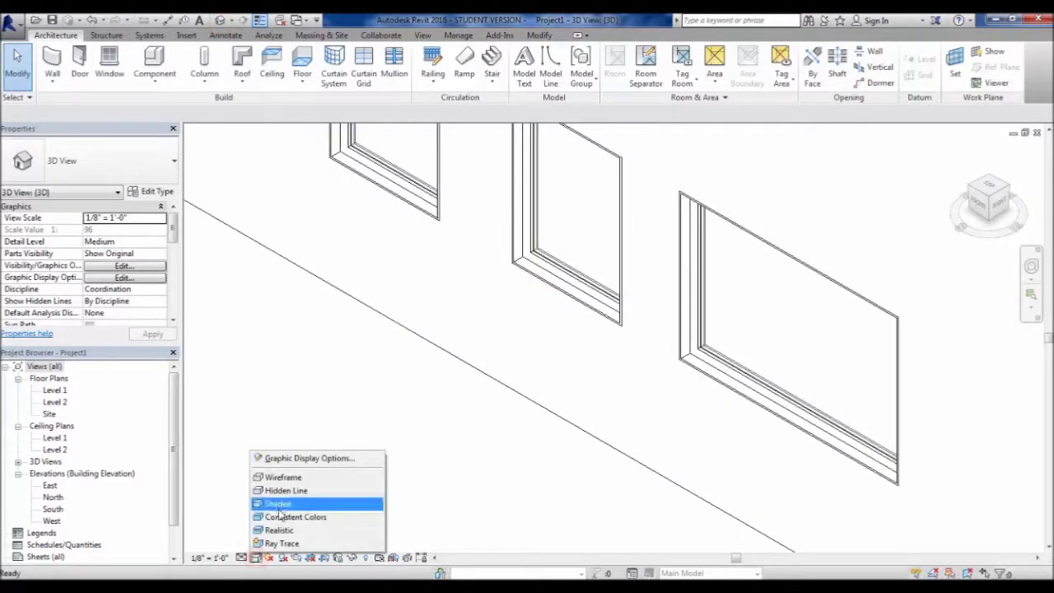
left_click(280, 516)
left_click(465, 463)
scroll(495, 449, "down", 3)
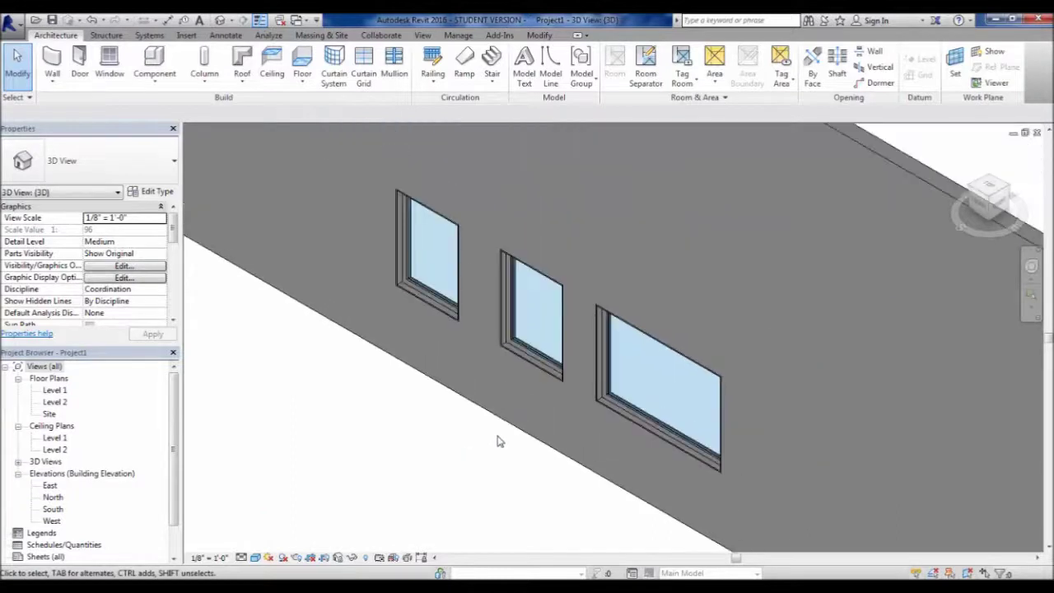
scroll(480, 363, "up", 5)
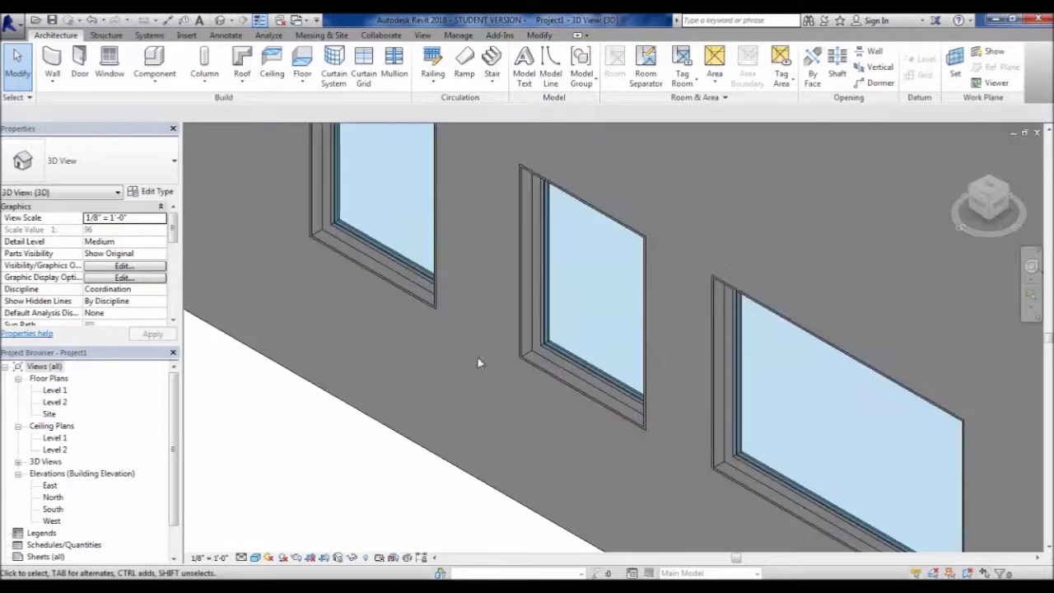
- Change the wall's type from Generic - 8" to a thicker exterior masonry wall type
left_click(469, 471)
scroll(470, 471, "down", 2)
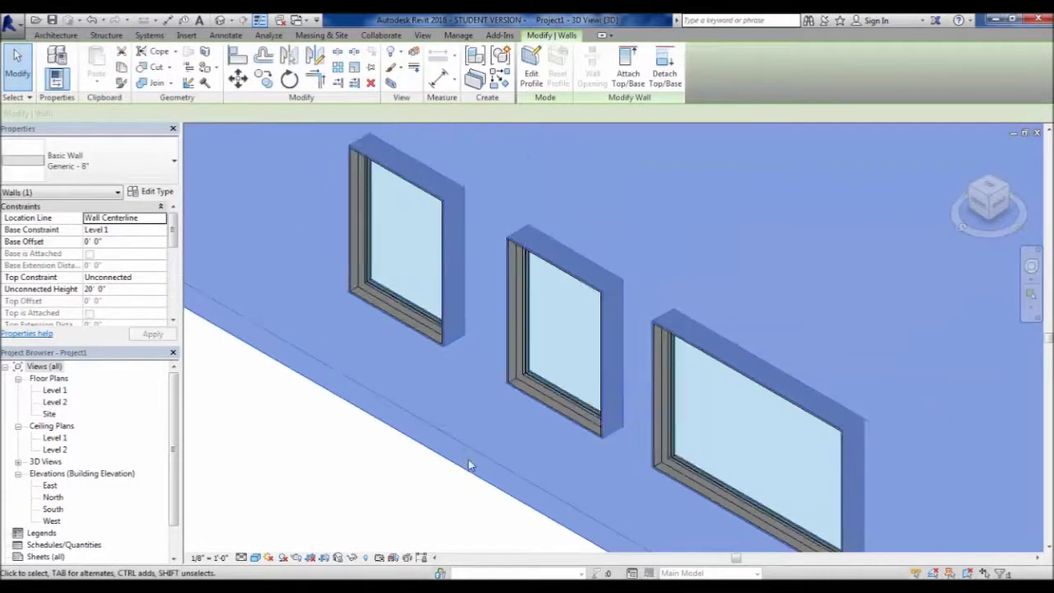
scroll(376, 306, "up", 3)
scroll(315, 357, "up", 2)
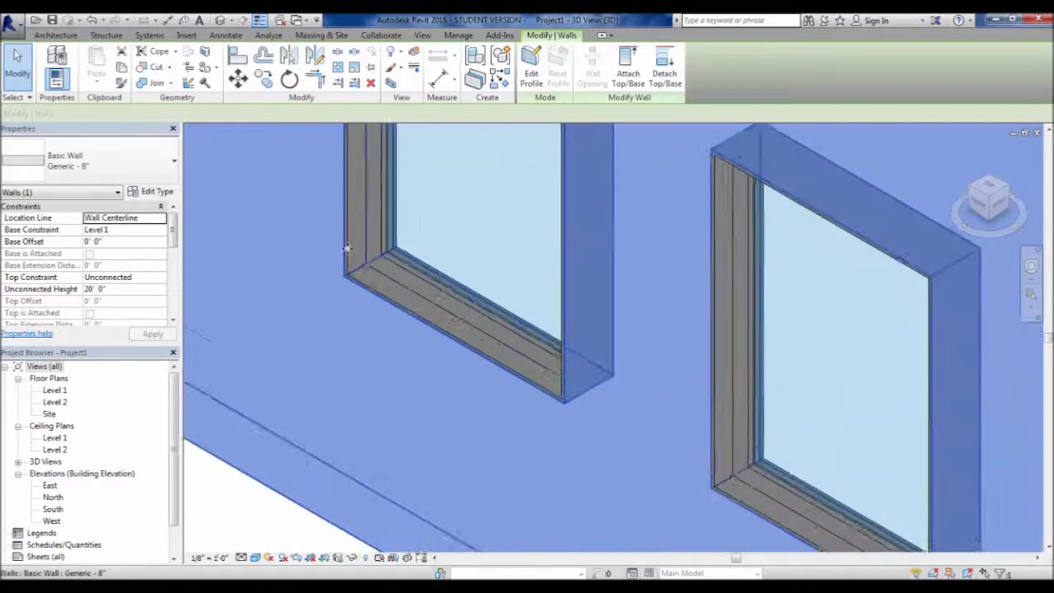
scroll(315, 357, "down", 2)
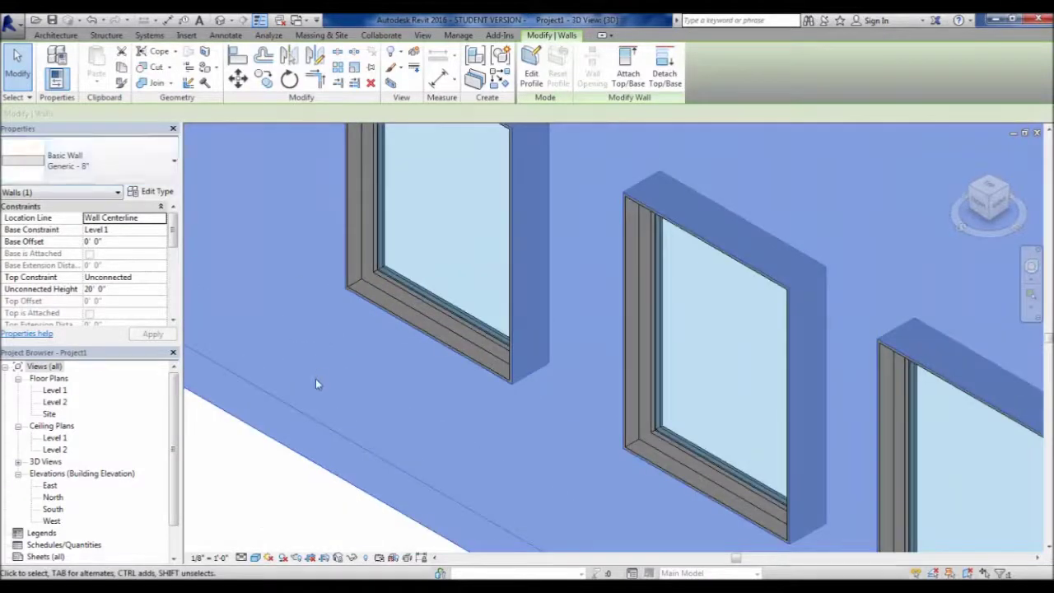
left_click(120, 177)
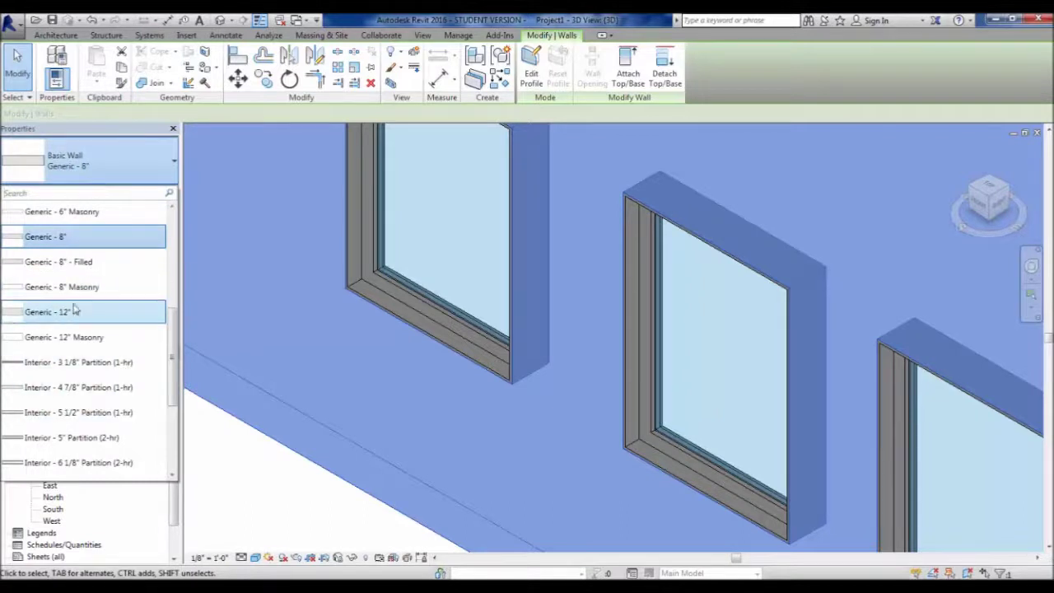
scroll(92, 348, "down", 2)
scroll(92, 383, "up", 1)
scroll(91, 387, "up", 3)
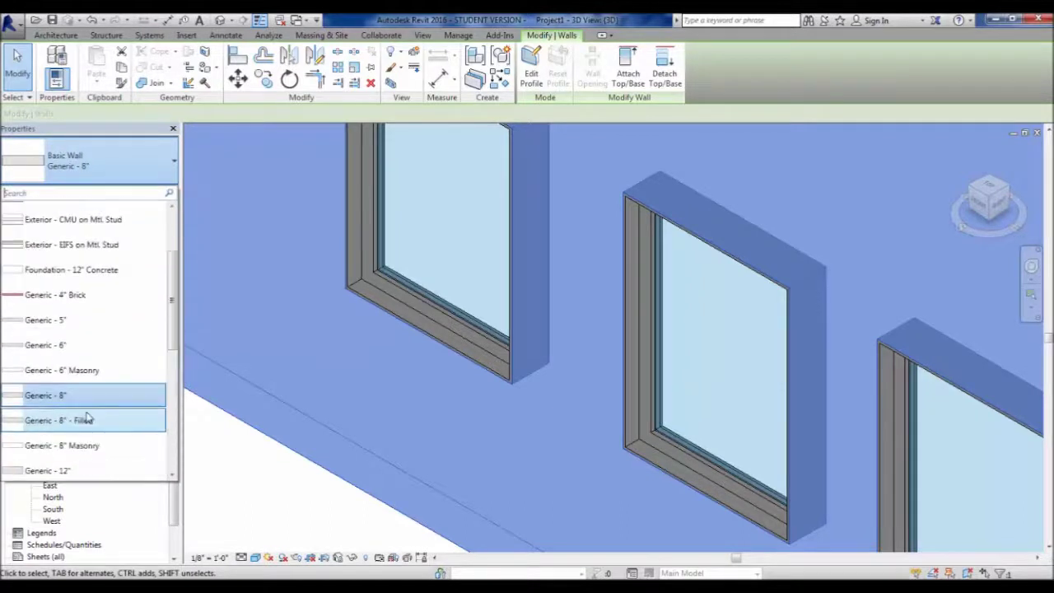
scroll(84, 416, "up", 1)
left_click(90, 237)
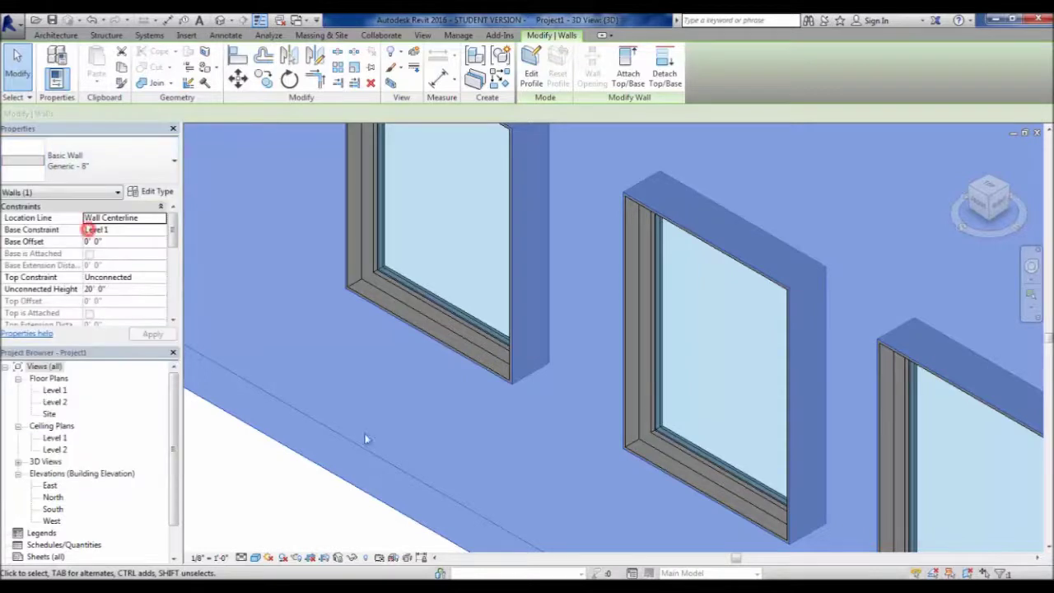
left_click(367, 481)
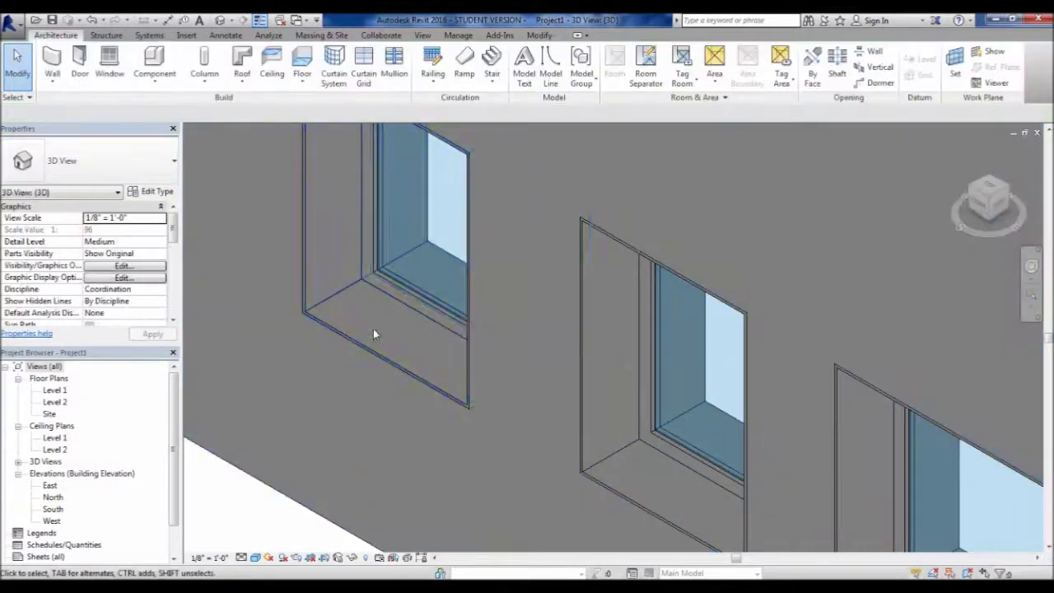
- Examine in 3D how the window frames fit the depth of the thicker wall, from both of its sides
scroll(373, 328, "up", 3)
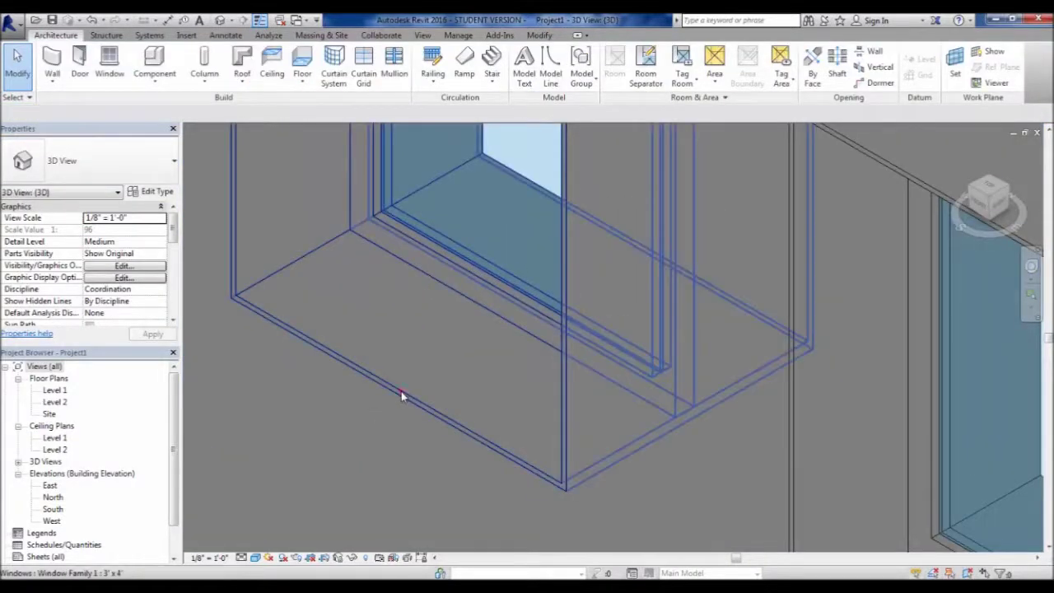
left_click(401, 394)
scroll(388, 400, "down", 4)
middle_click_drag(458, 420, 277, 437, "shift")
left_click(600, 484)
scroll(497, 370, "up", 2)
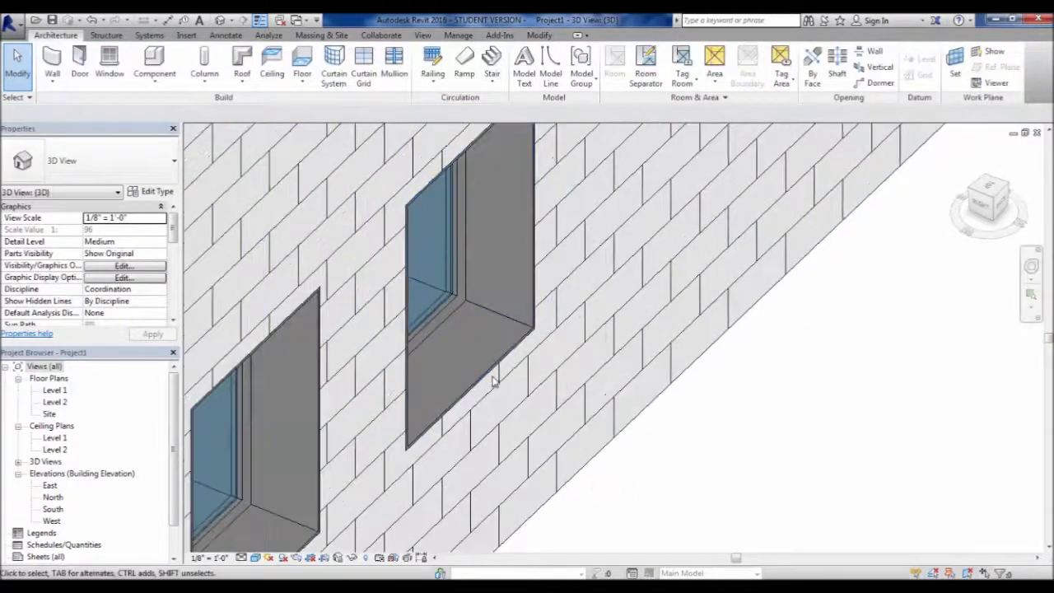
- Inspect the frame and opening reveal of the first 3' x 4' window up close on the wall's plain grey face
scroll(496, 370, "up", 3)
scroll(524, 443, "down", 1)
scroll(524, 443, "down", 3)
middle_click_drag(524, 443, 717, 372, "shift")
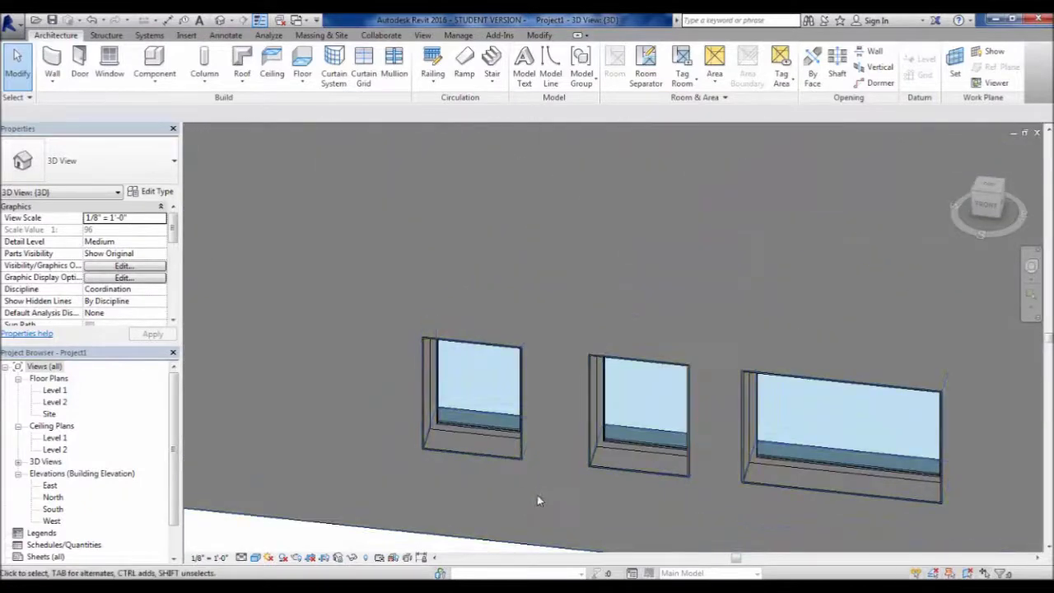
scroll(490, 398, "up", 4)
left_click(477, 428)
scroll(484, 447, "up", 4)
scroll(483, 434, "down", 3)
left_click(484, 389)
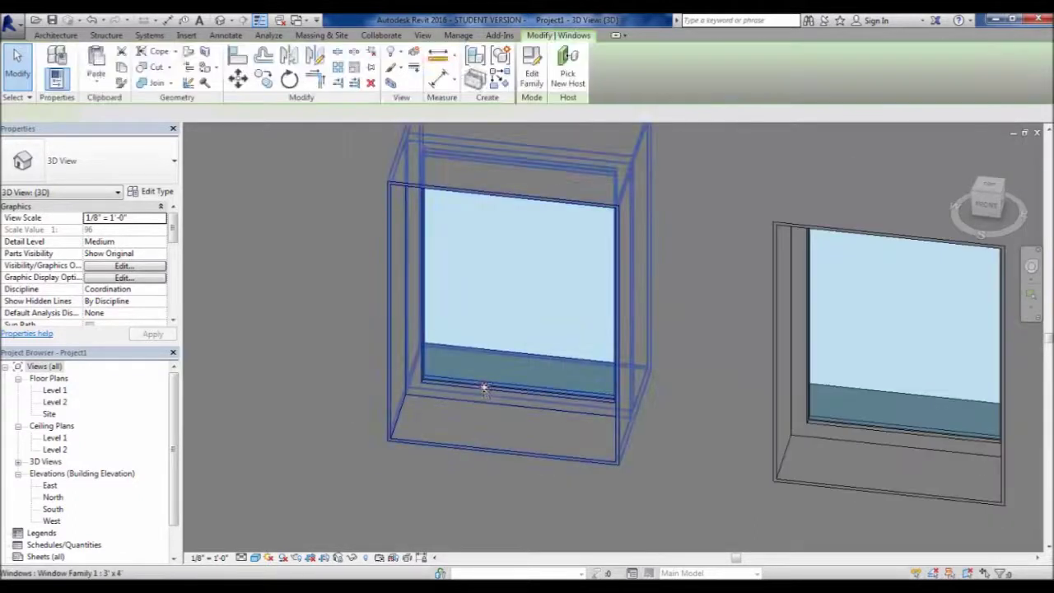
scroll(477, 423, "down", 3)
middle_click_drag(478, 423, 458, 492, "shift")
left_click(492, 452)
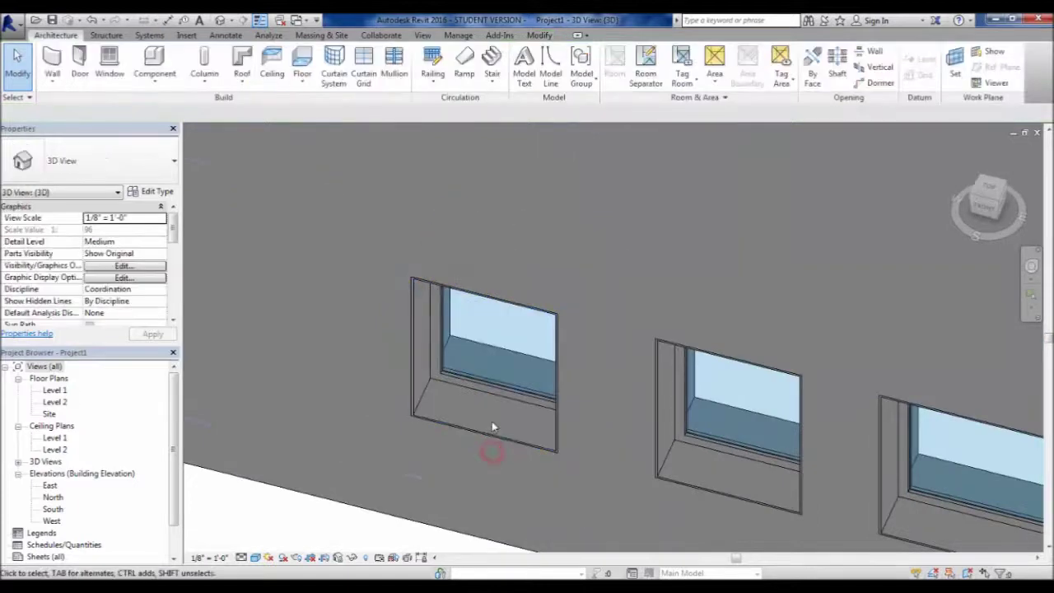
- Change the wall's type to Exterior - EIFS on Mtl. Stud
left_click(390, 477)
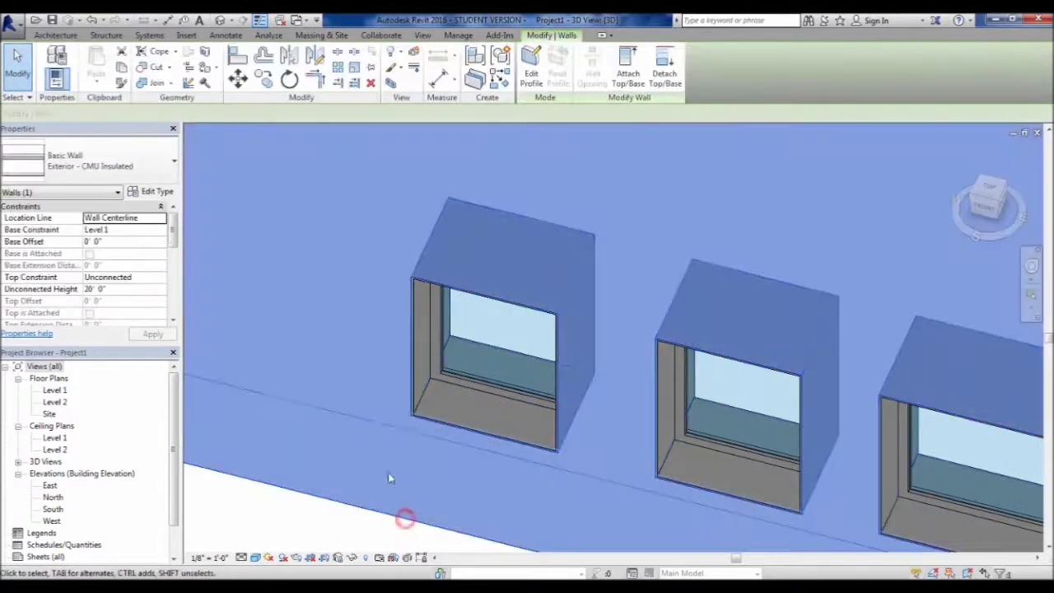
scroll(391, 478, "down", 2)
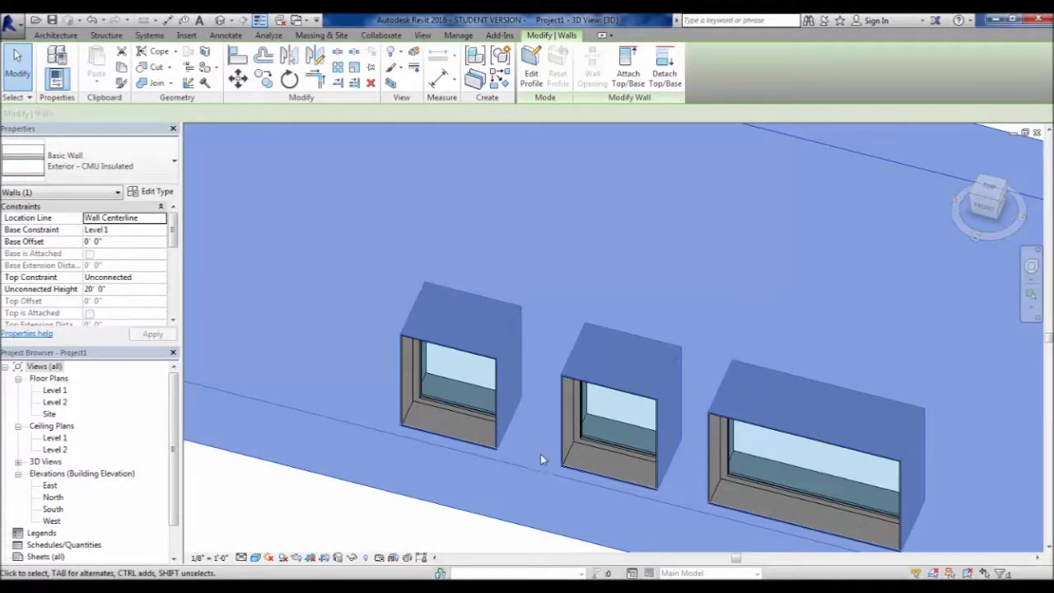
left_click(135, 158)
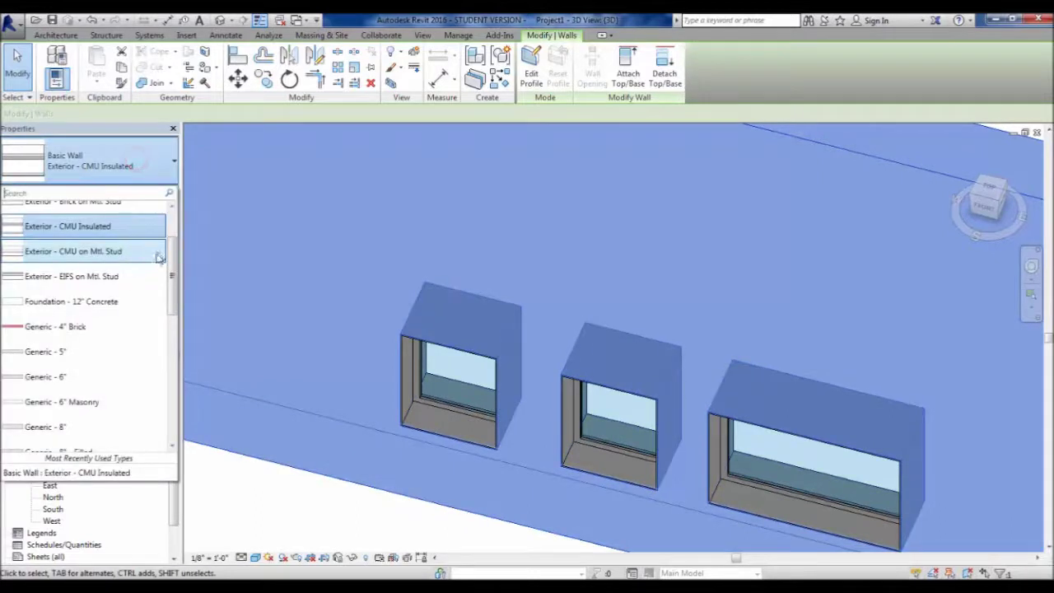
left_click(105, 277)
scroll(496, 470, "down", 1)
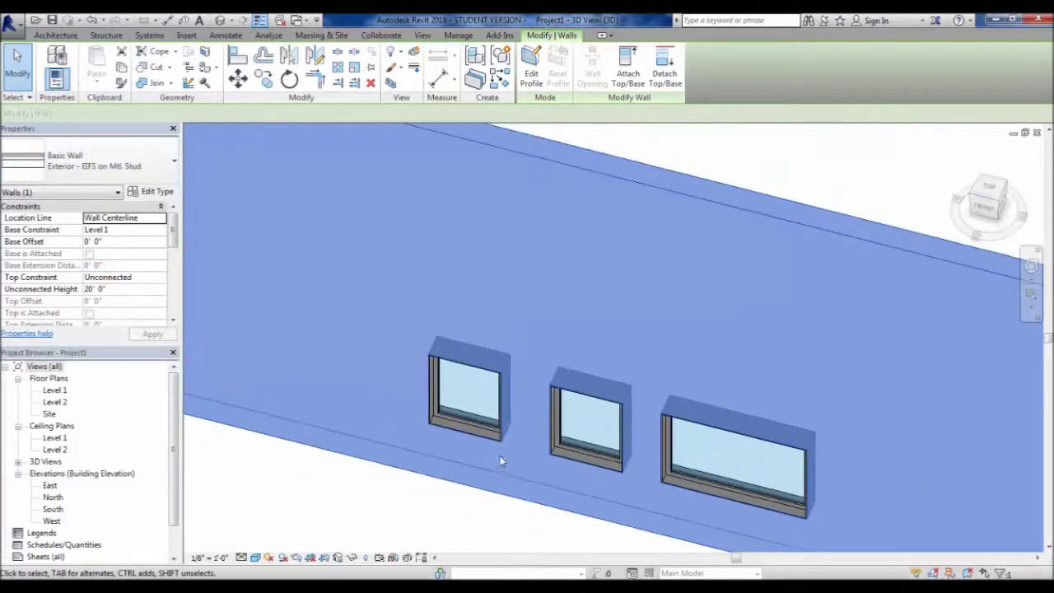
- Examine in 3D how the three window frames fit the EIFS wall's depth, and dismiss the optical drive notification
middle_click_drag(609, 468, 404, 505, "shift")
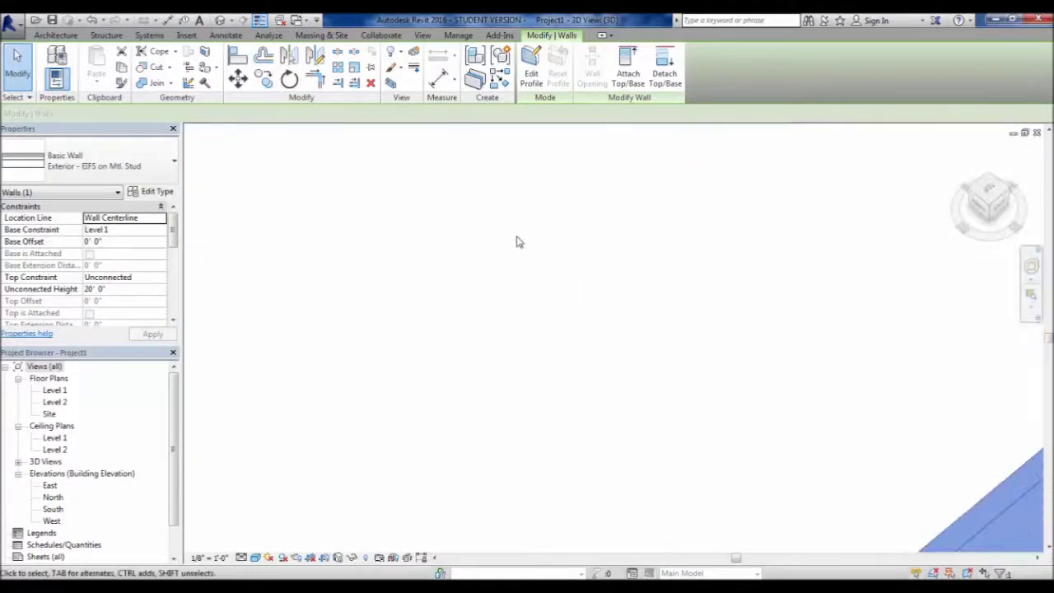
middle_click_drag(517, 240, 920, 305, "shift")
left_click(939, 301)
middle_click_drag(859, 275, 754, 358)
scroll(664, 430, "up", 4)
middle_click_drag(631, 431, 576, 437, "shift")
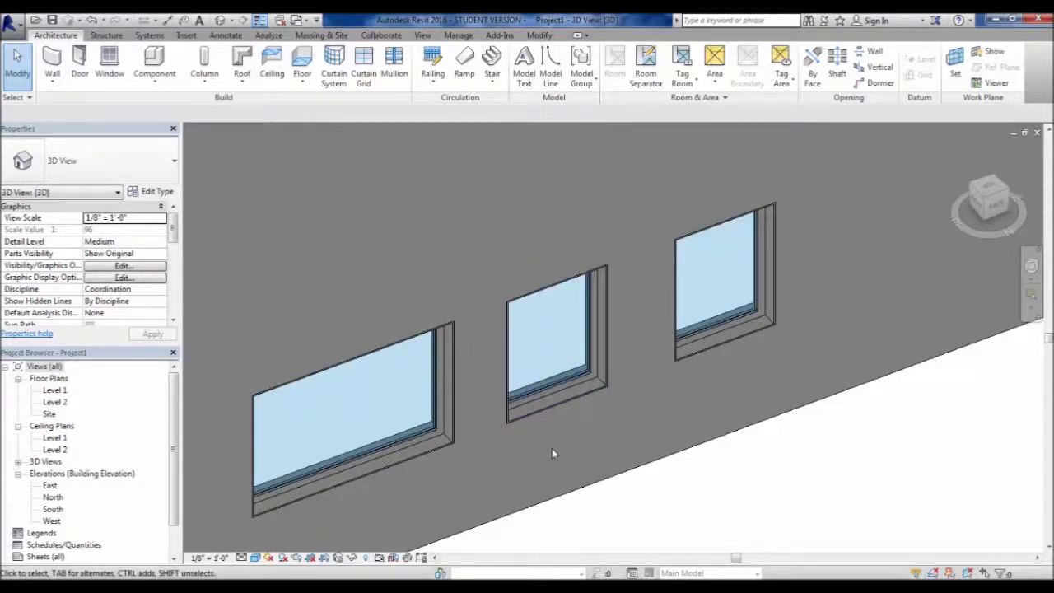
scroll(592, 385, "up", 4)
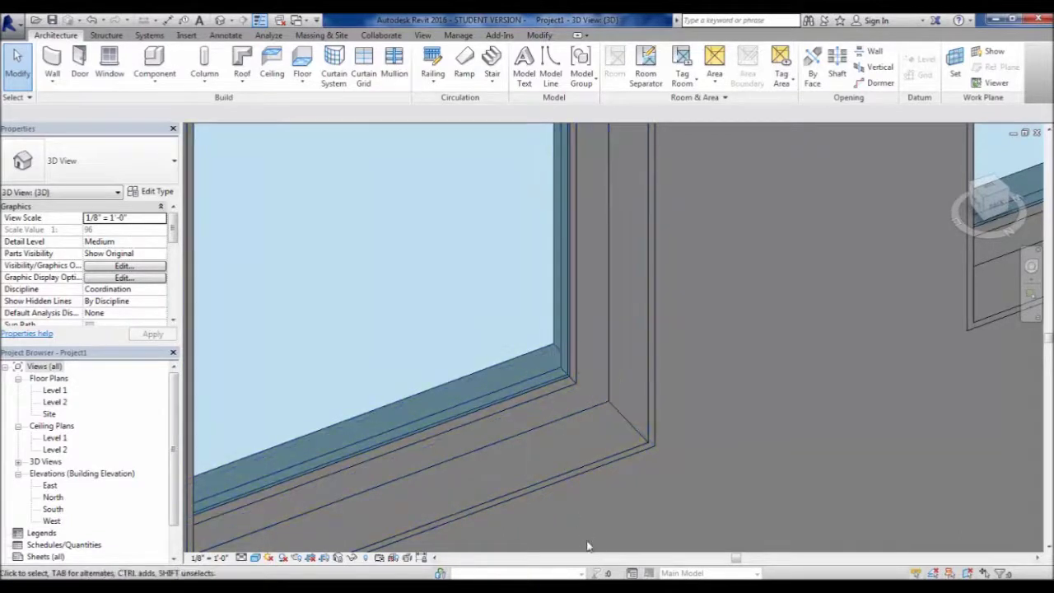
scroll(600, 344, "down", 3)
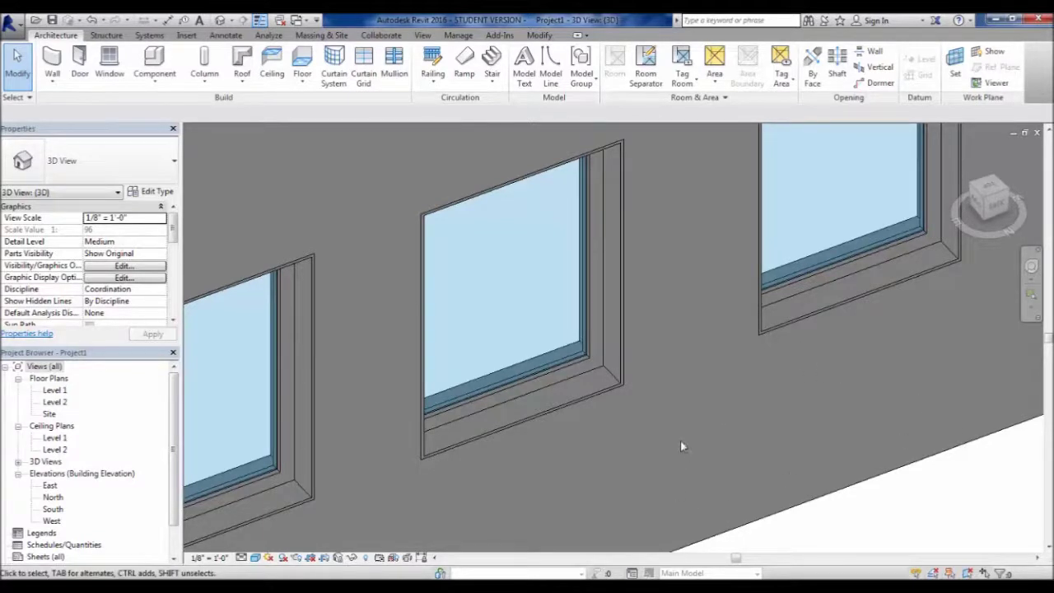
scroll(716, 399, "down", 4)
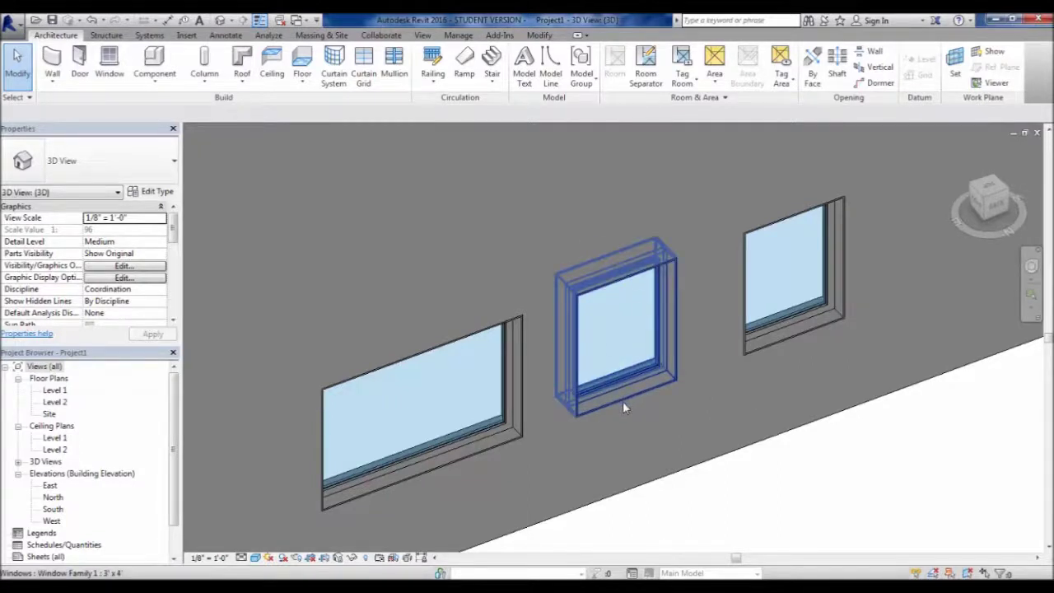
scroll(732, 367, "down", 2)
middle_click_drag(740, 394, 737, 454, "shift")
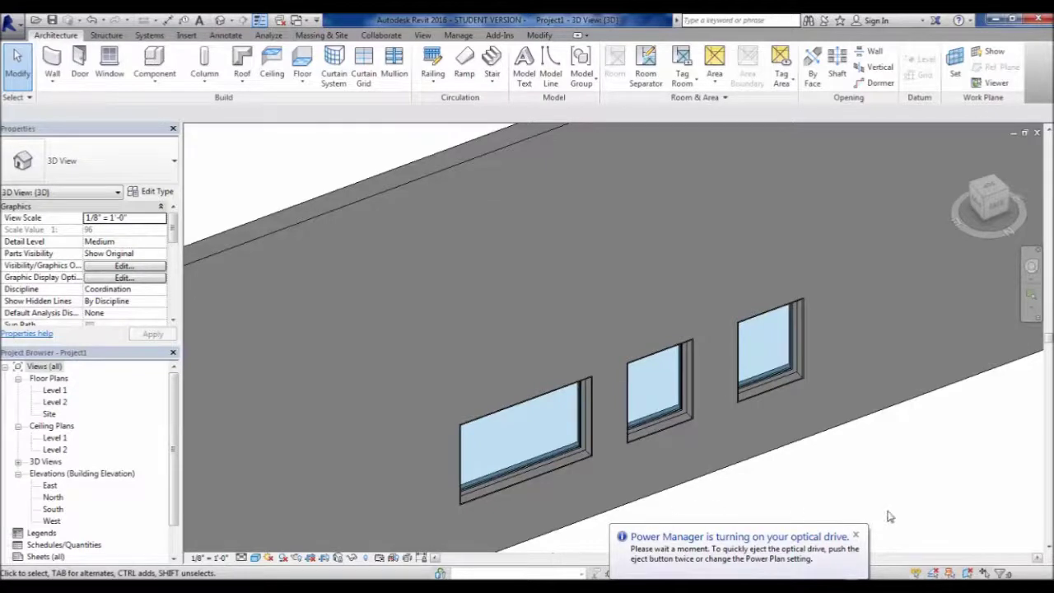
left_click(855, 535)
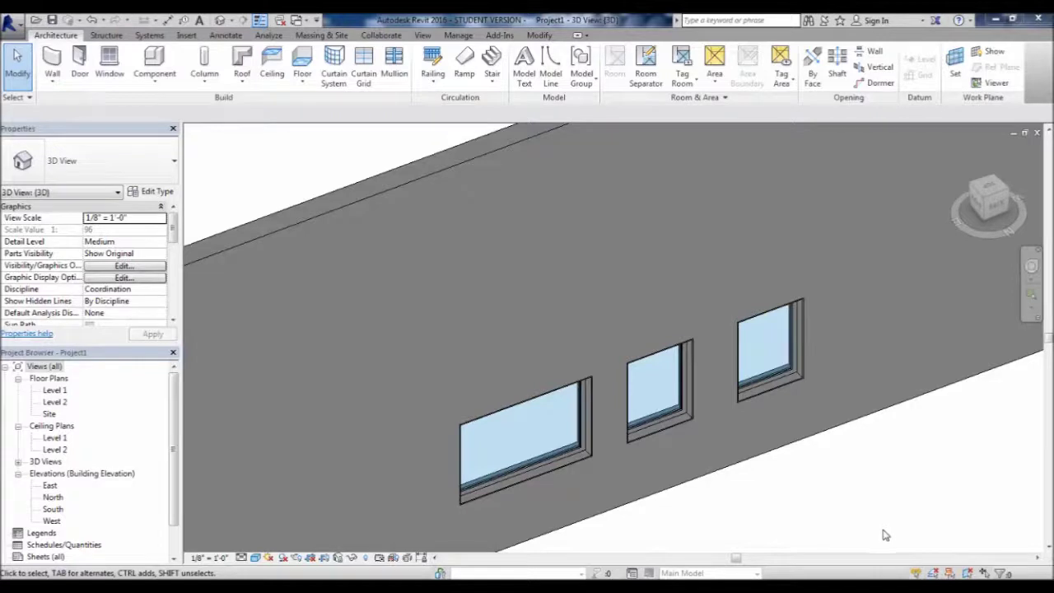
left_click(664, 467)
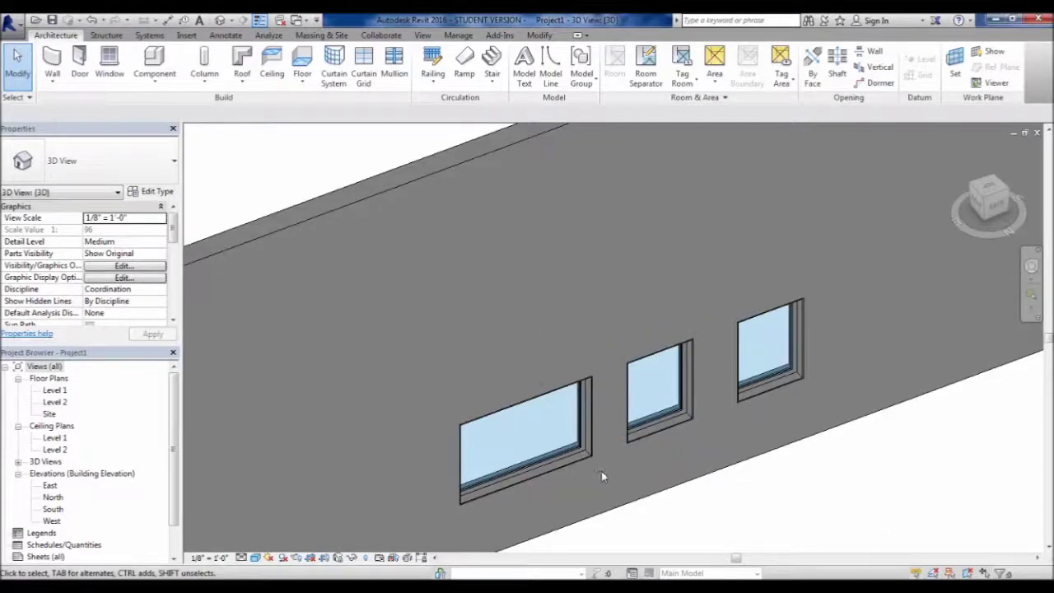